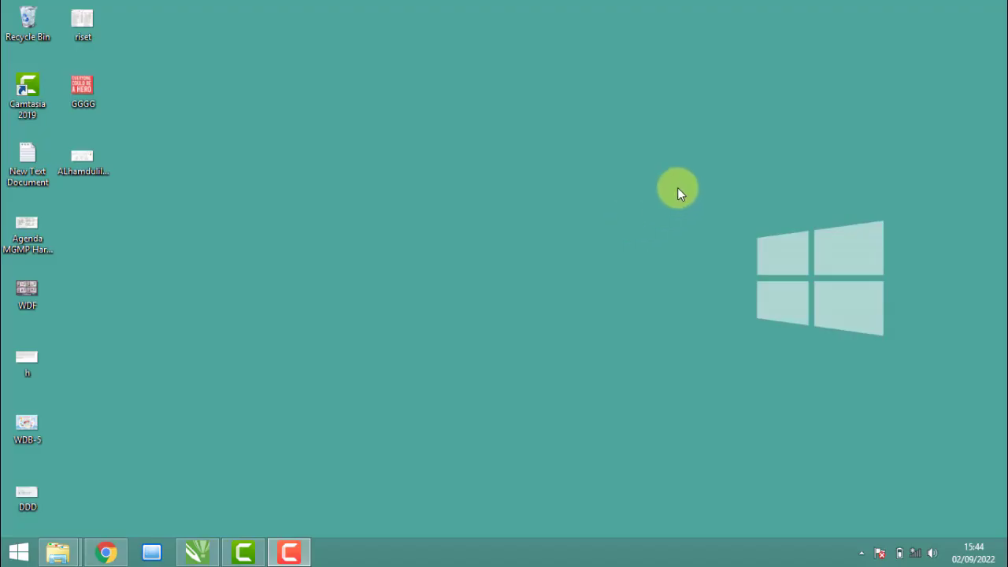
Step: Refresh the desktop and bring up the Explorer window of the Tumbnail folder
{"action": "right_click", "coordinate": [654, 97]}
{"action": "left_click", "coordinate": [683, 140]}
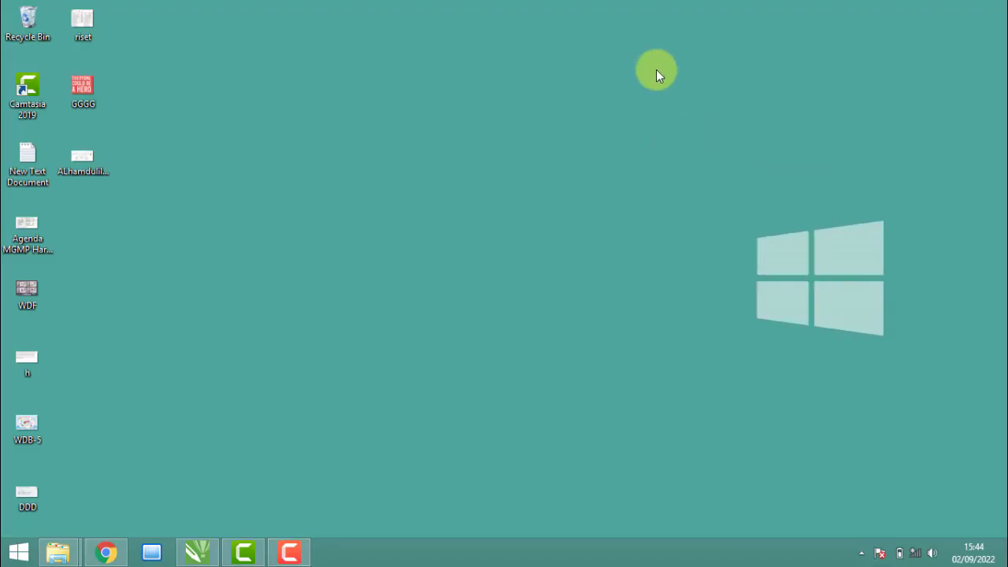
{"action": "right_click", "coordinate": [656, 69]}
{"action": "left_click", "coordinate": [743, 108]}
{"action": "mouse_move", "coordinate": [58, 552]}
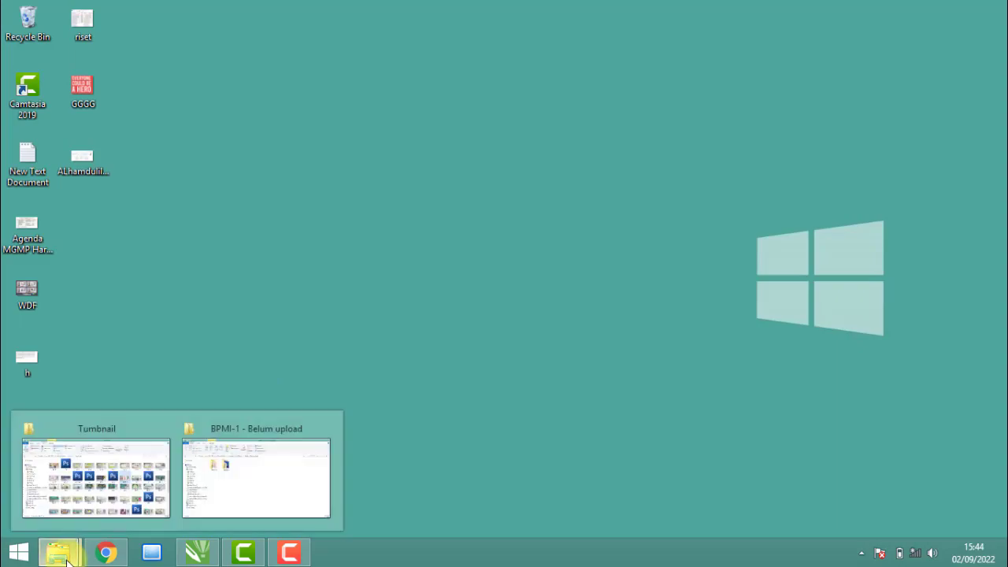
{"action": "left_click", "coordinate": [103, 492]}
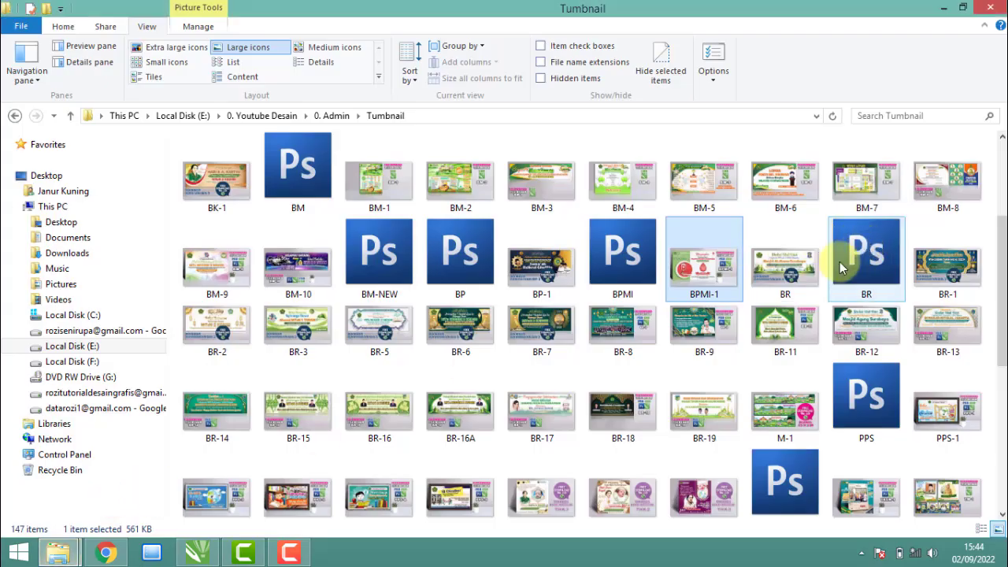
{"action": "double_click", "coordinate": [709, 271]}
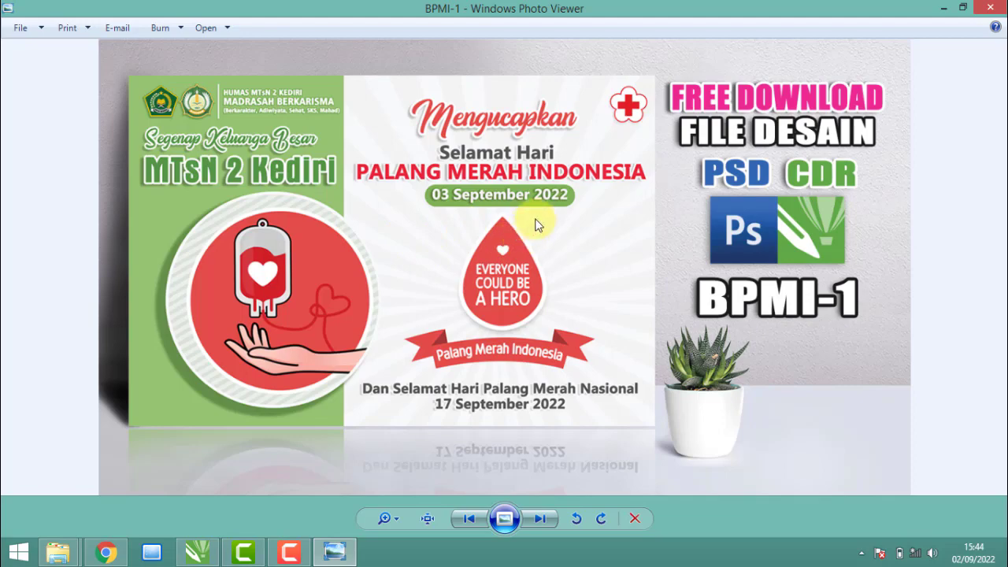
{"action": "left_click", "coordinate": [989, 7]}
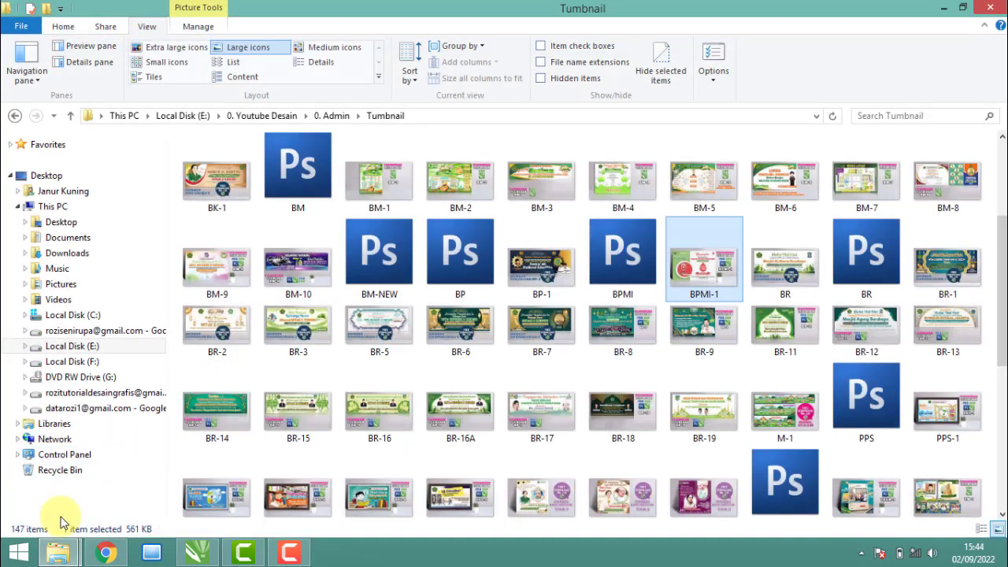
Step: Open the BPMI-1P folder in BPMI-1 - Belum upload, briefly checking its Bahan subfolder
{"action": "mouse_move", "coordinate": [58, 552]}
{"action": "left_click", "coordinate": [252, 482]}
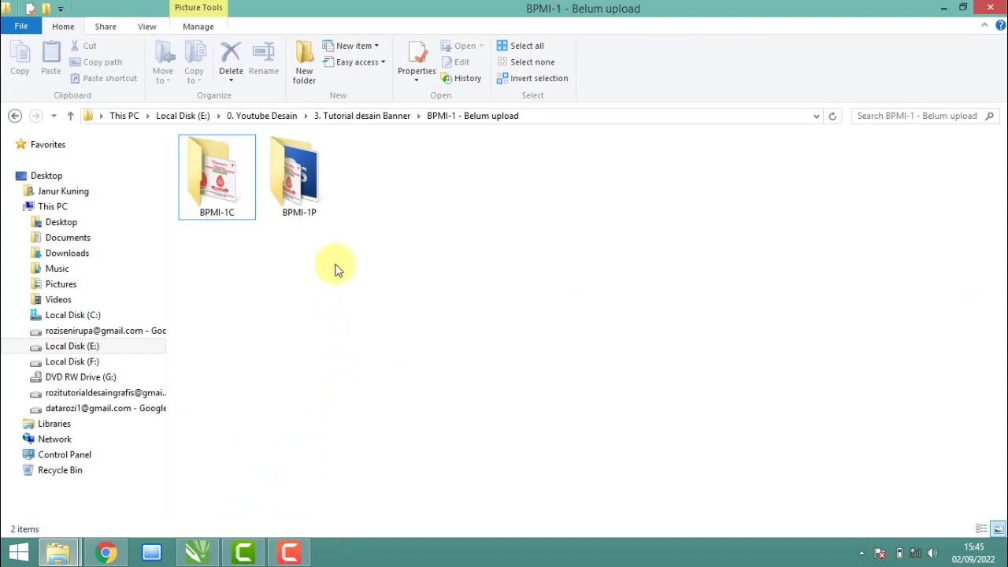
{"action": "double_click", "coordinate": [290, 197]}
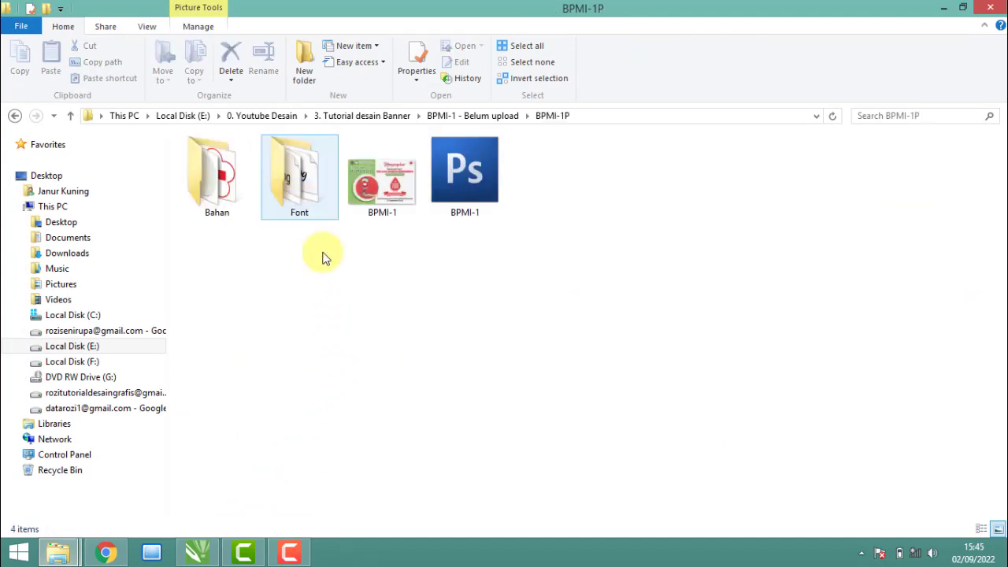
{"action": "double_click", "coordinate": [232, 210]}
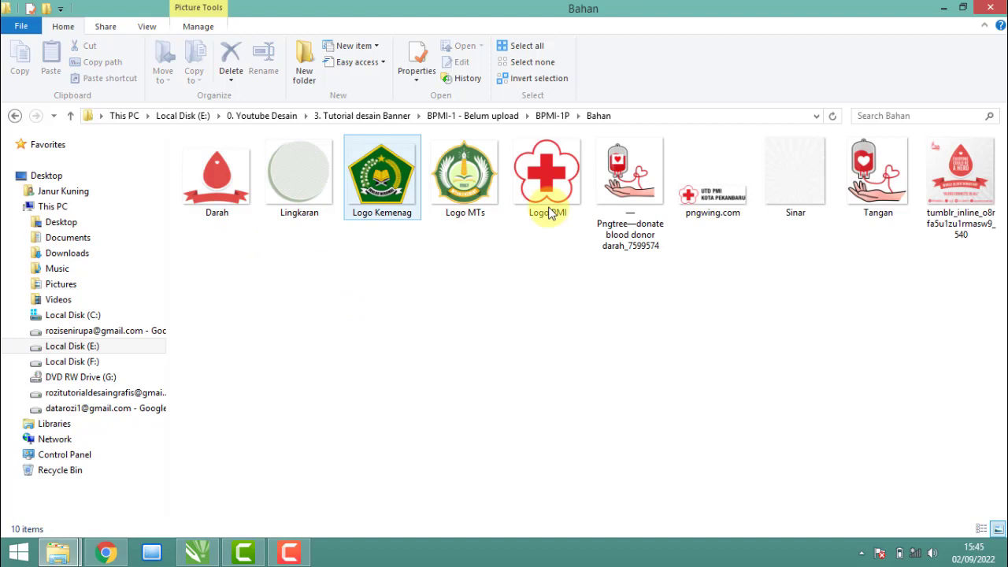
{"action": "left_click", "coordinate": [15, 117]}
Step: Select the BPMI-1 Photoshop file, then the BPMI-1 JPEG image
{"action": "left_click", "coordinate": [289, 552]}
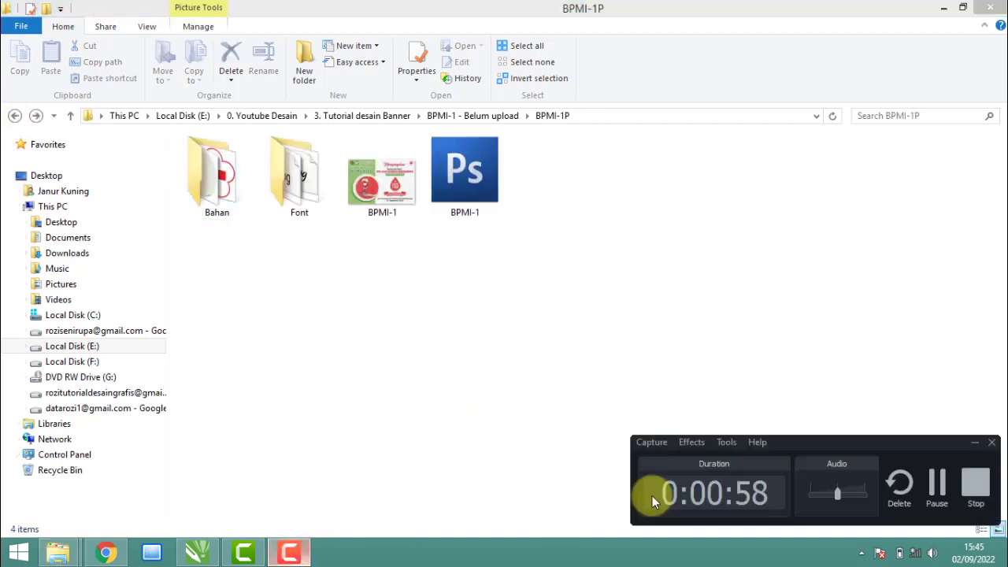
{"action": "left_click", "coordinate": [923, 488]}
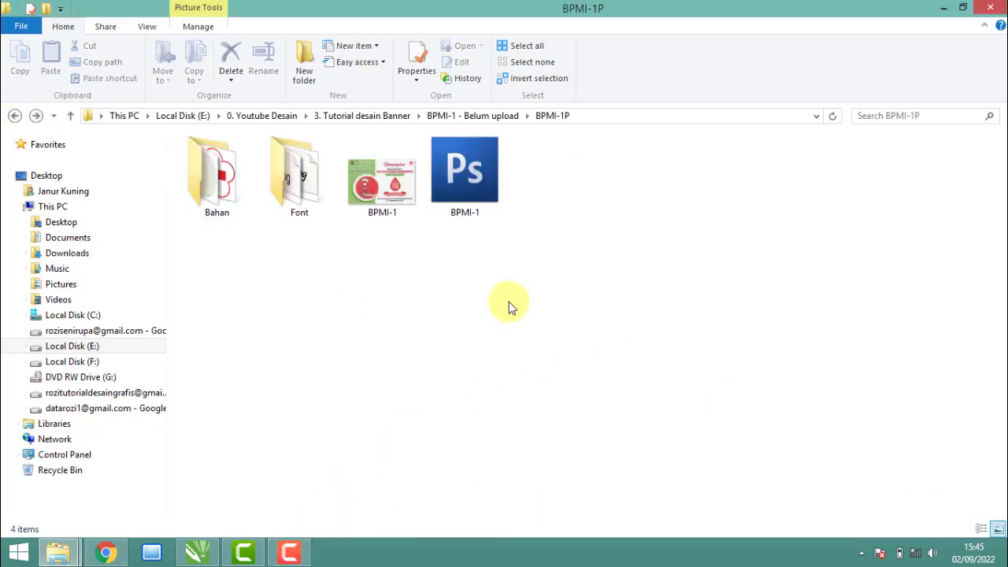
{"action": "left_click", "coordinate": [468, 174]}
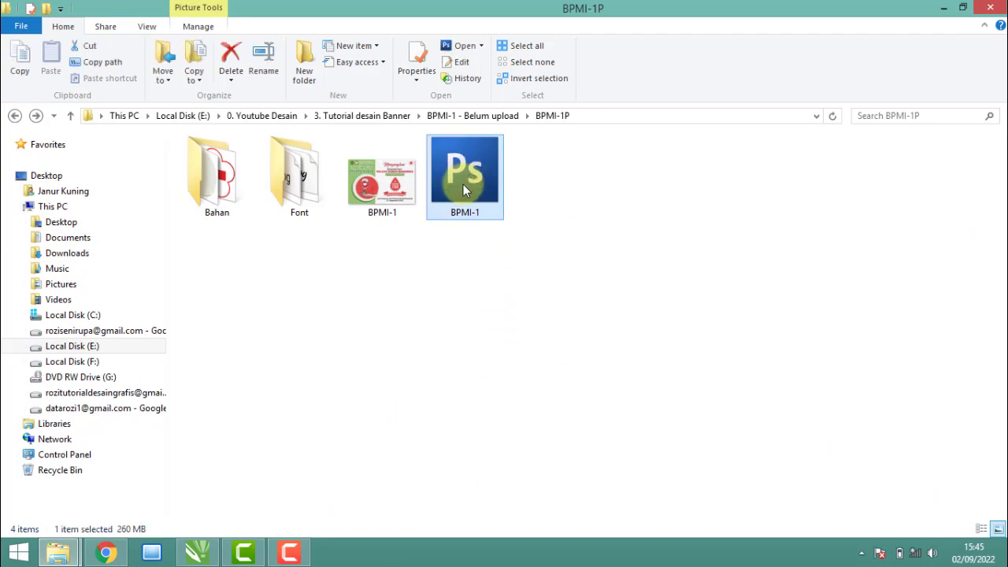
{"action": "left_click_drag", "start_coordinate": [562, 241], "coordinate": [553, 228]}
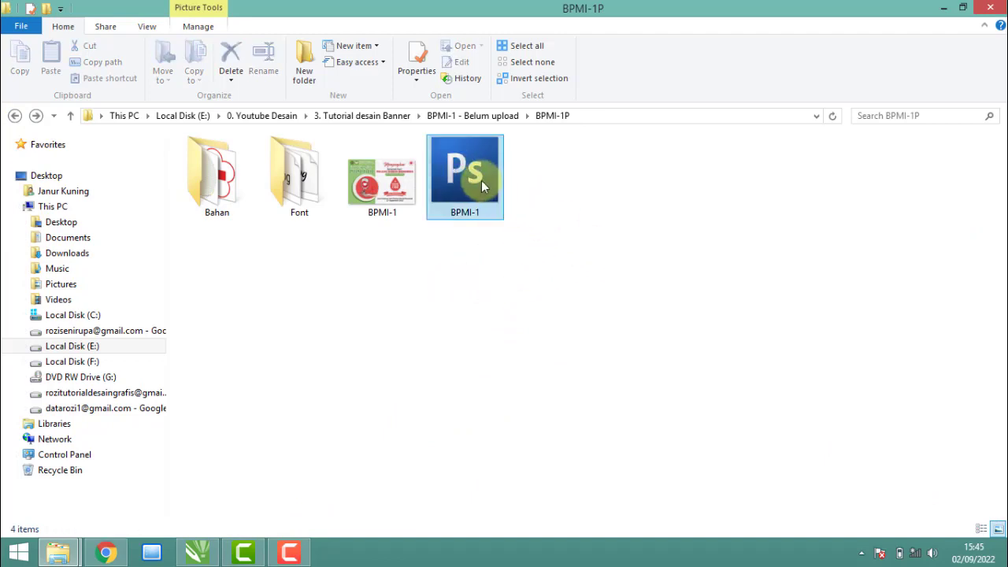
{"action": "left_click", "coordinate": [390, 185]}
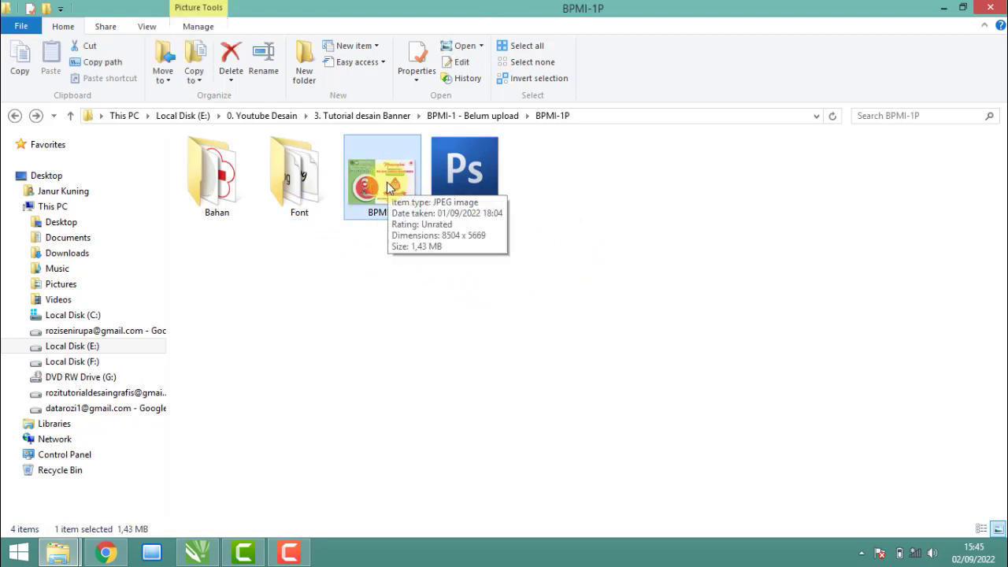
{"action": "double_click", "coordinate": [387, 182]}
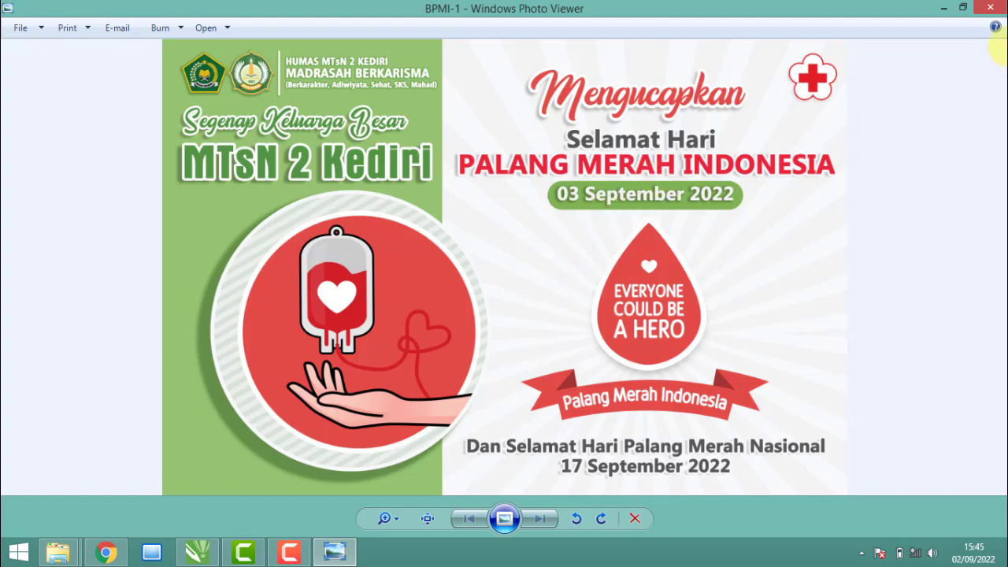
{"action": "scroll", "coordinate": [506, 201], "scroll_direction": "up", "scroll_amount": 3}
{"action": "scroll", "coordinate": [506, 201], "scroll_direction": "down", "scroll_amount": 1}
{"action": "scroll", "coordinate": [473, 225], "scroll_direction": "down", "scroll_amount": 2}
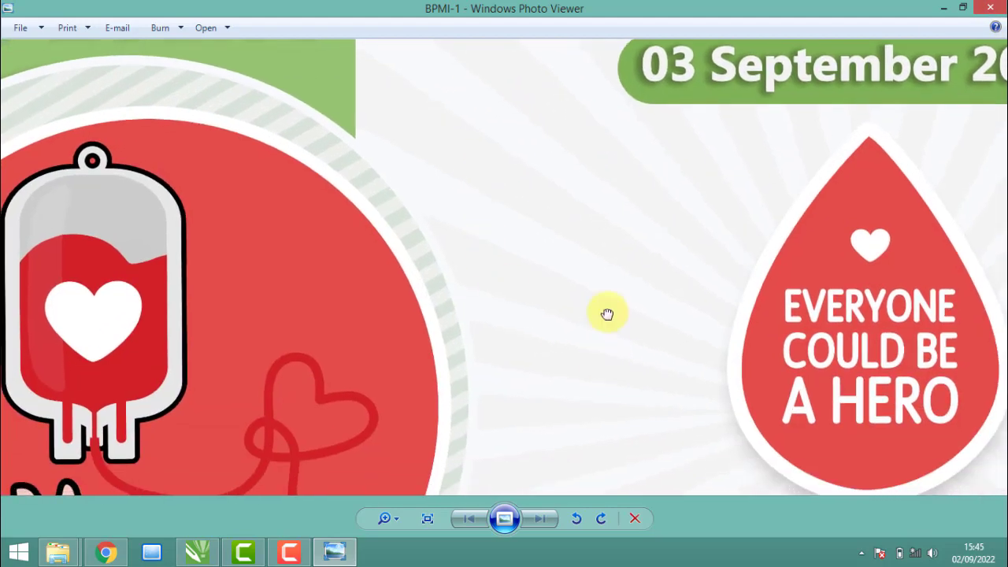
{"action": "scroll", "coordinate": [607, 315], "scroll_direction": "down", "scroll_amount": 3}
{"action": "scroll", "coordinate": [596, 220], "scroll_direction": "down", "scroll_amount": 2}
{"action": "scroll", "coordinate": [564, 189], "scroll_direction": "down", "scroll_amount": 1}
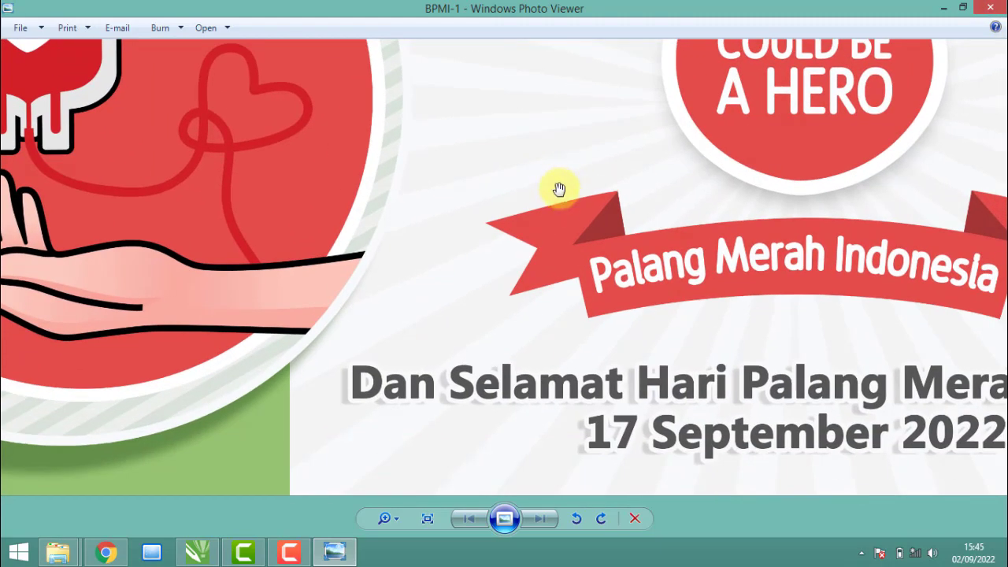
{"action": "scroll", "coordinate": [577, 245], "scroll_direction": "down", "scroll_amount": 3}
{"action": "scroll", "coordinate": [590, 254], "scroll_direction": "down", "scroll_amount": 1}
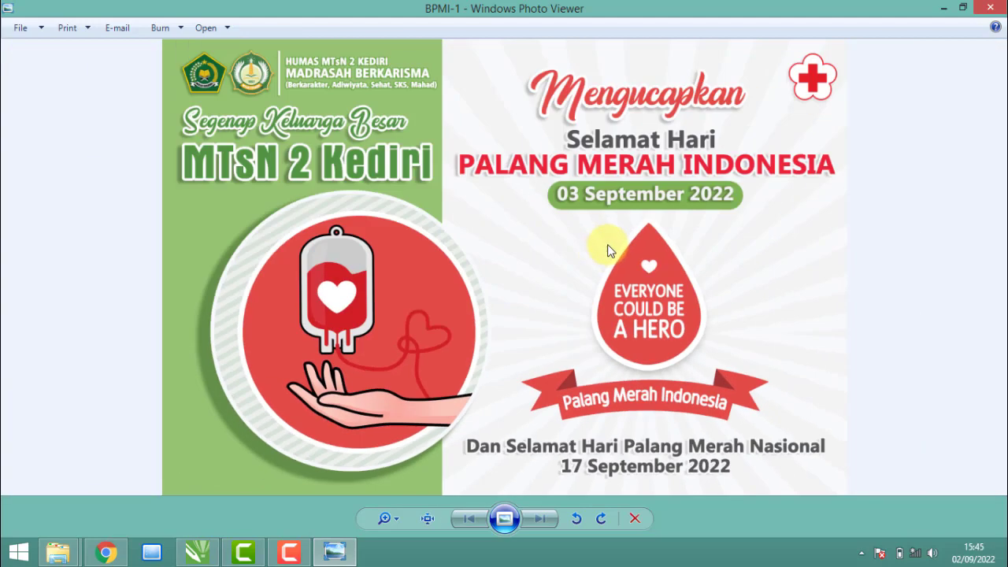
{"action": "scroll", "coordinate": [725, 141], "scroll_direction": "up", "scroll_amount": 2}
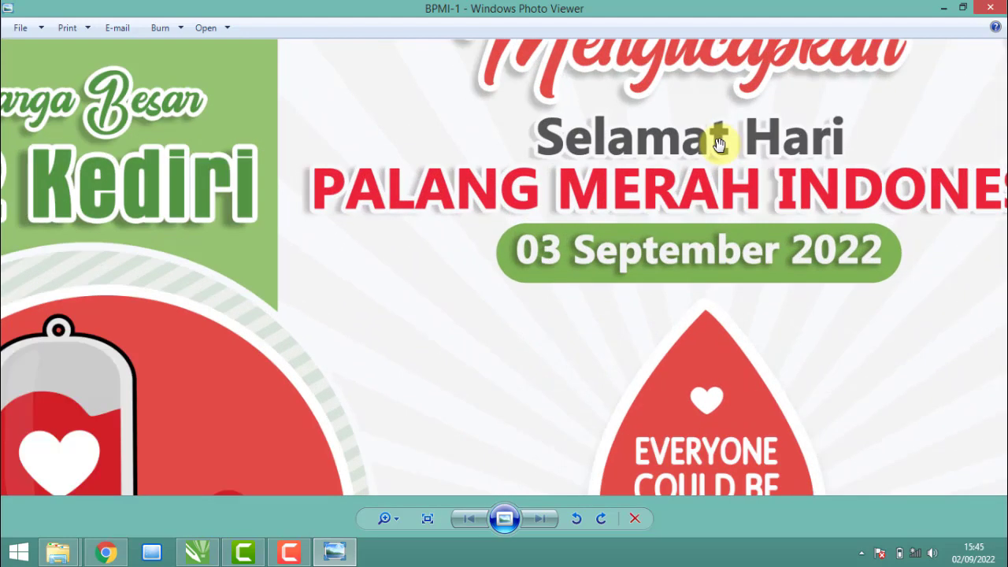
{"action": "scroll", "coordinate": [756, 138], "scroll_direction": "down", "scroll_amount": 1}
{"action": "scroll", "coordinate": [772, 135], "scroll_direction": "down", "scroll_amount": 1}
{"action": "left_click", "coordinate": [987, 10]}
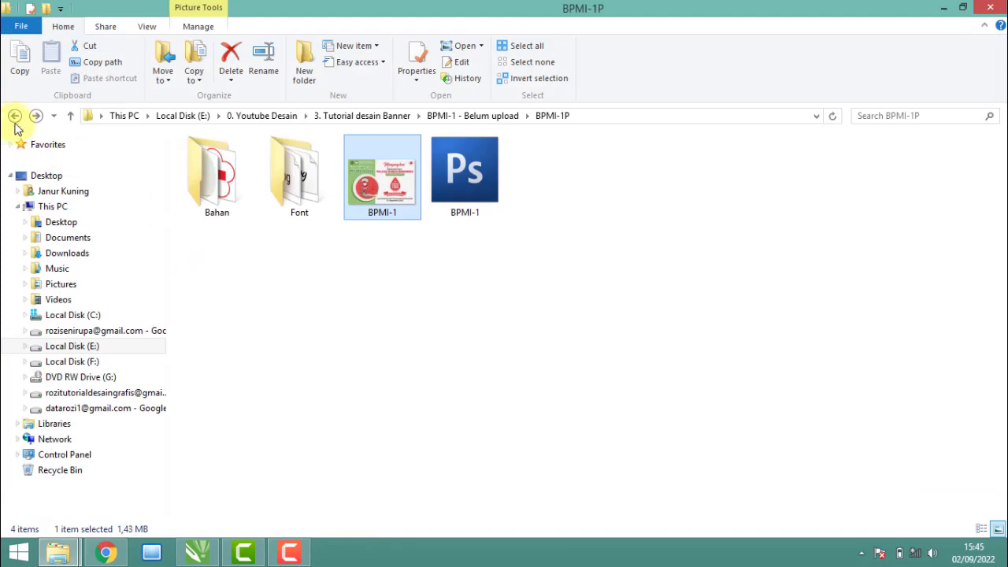
Step: Go back and open the BPMI-1C folder, then switch to CorelDRAW X7
{"action": "left_click", "coordinate": [16, 116]}
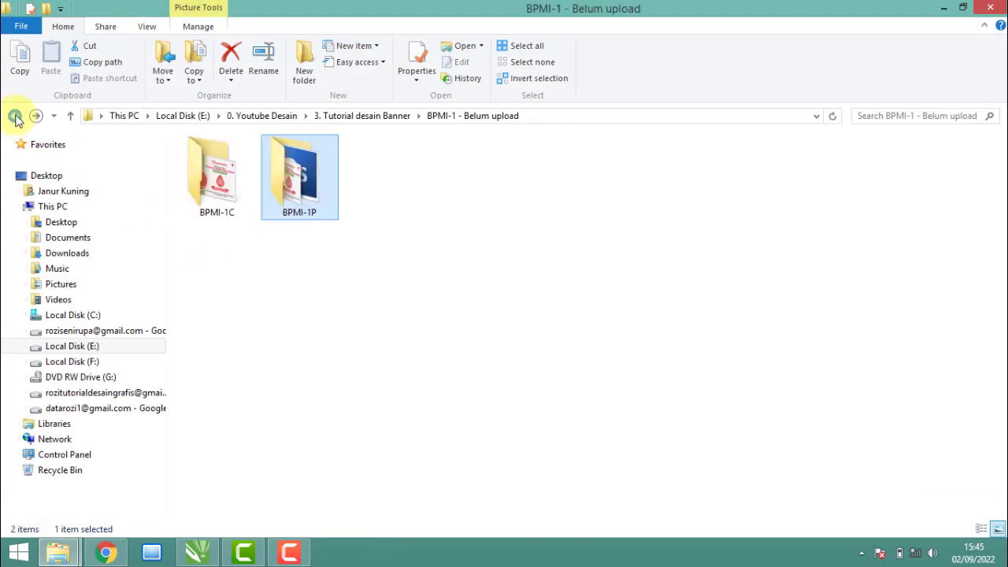
{"action": "double_click", "coordinate": [226, 203]}
{"action": "mouse_move", "coordinate": [452, 223]}
{"action": "left_mouse_down"}
{"action": "mouse_move", "coordinate": [743, 129]}
{"action": "mouse_move", "coordinate": [698, 129]}
{"action": "mouse_move", "coordinate": [535, 237]}
{"action": "left_mouse_up"}
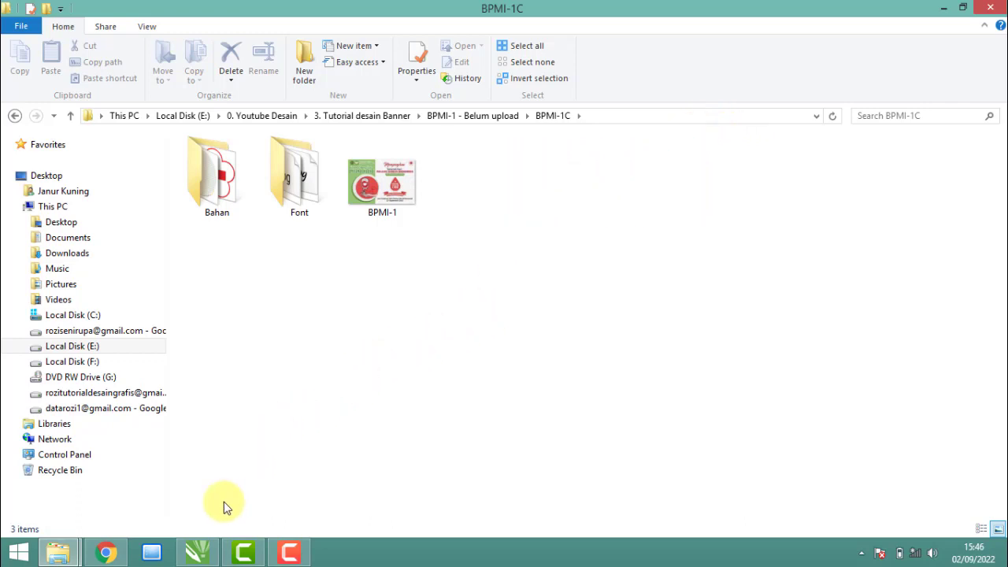
{"action": "left_click", "coordinate": [196, 551]}
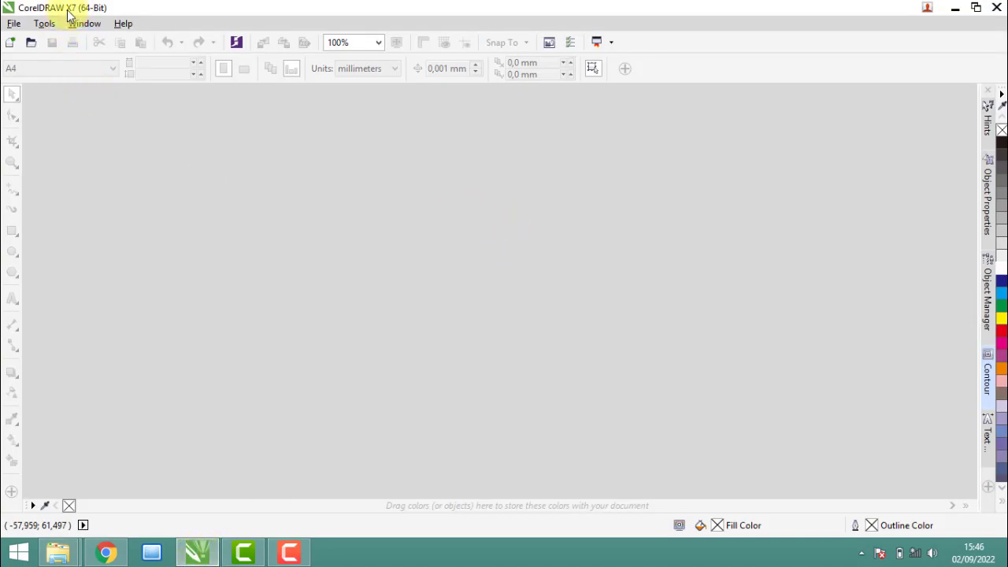
Step: Start a new document named BPMI-1 with a 300 × 200 cm page in centimetres
{"action": "left_click", "coordinate": [14, 24]}
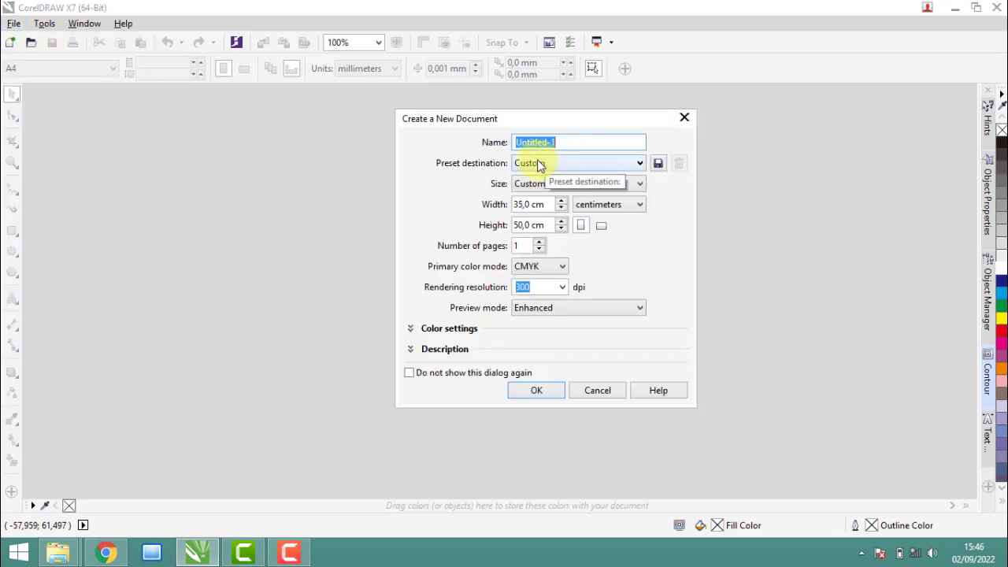
{"action": "type", "text": "BPMI"}
{"action": "left_click", "coordinate": [530, 209]}
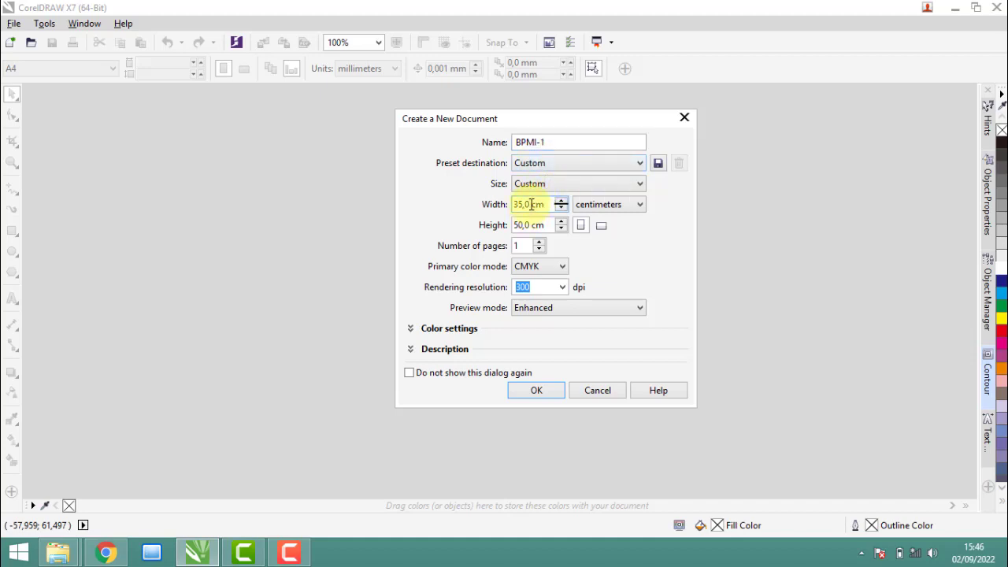
{"action": "left_click", "coordinate": [619, 205]}
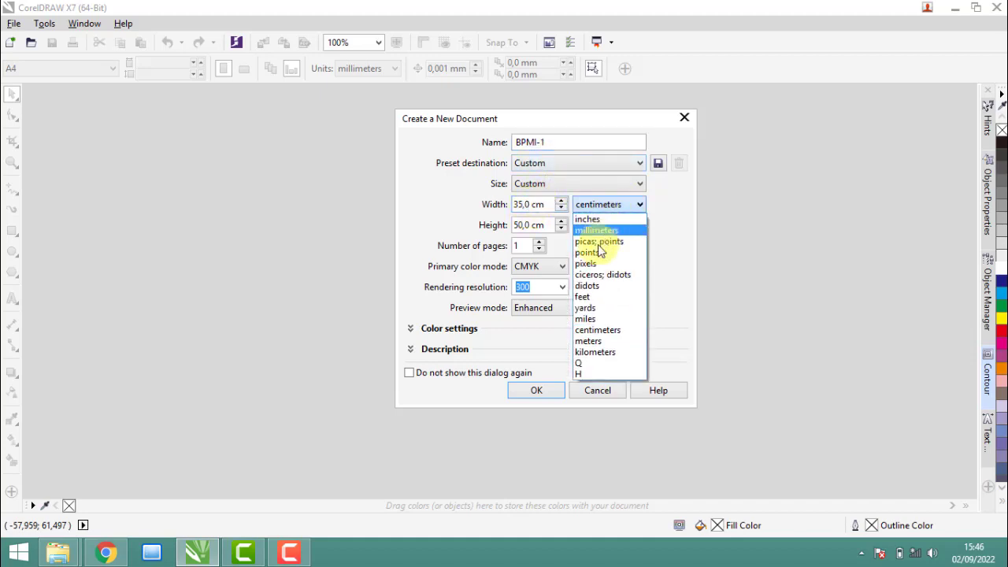
{"action": "left_click", "coordinate": [607, 329]}
{"action": "left_click_drag", "start_coordinate": [530, 204], "coordinate": [495, 206]}
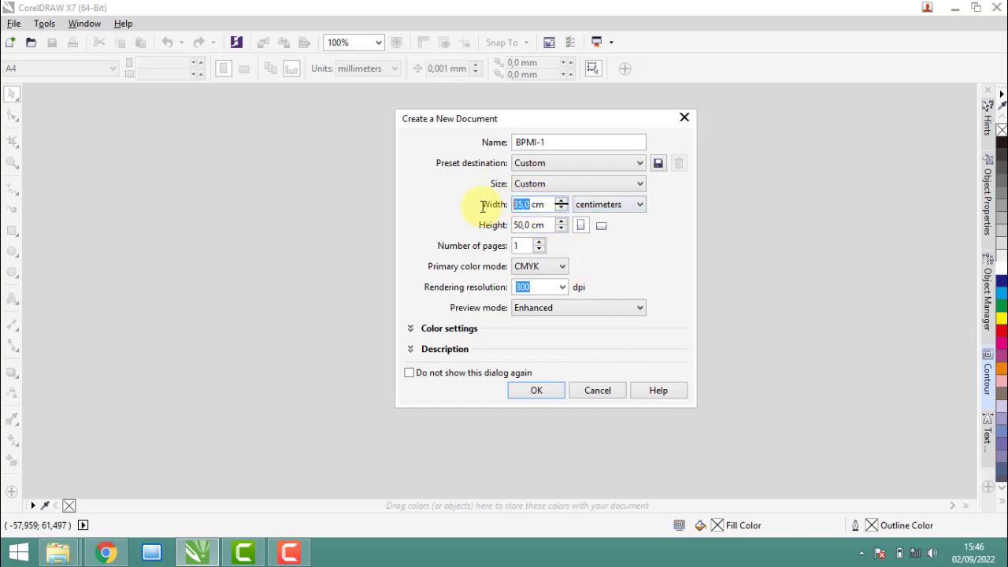
{"action": "type", "text": "30"}
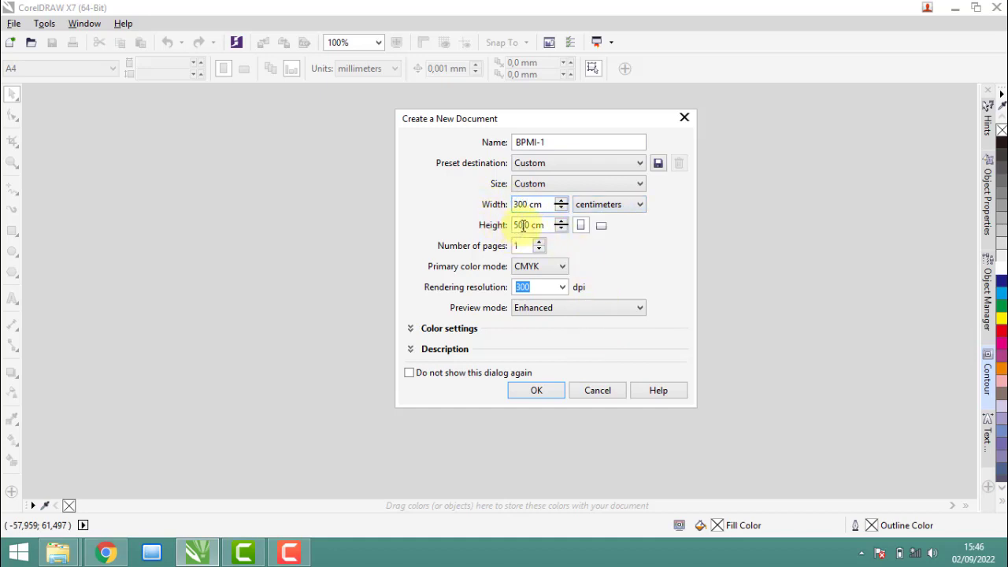
{"action": "left_click_drag", "start_coordinate": [528, 225], "coordinate": [480, 225]}
{"action": "type", "text": "2"}
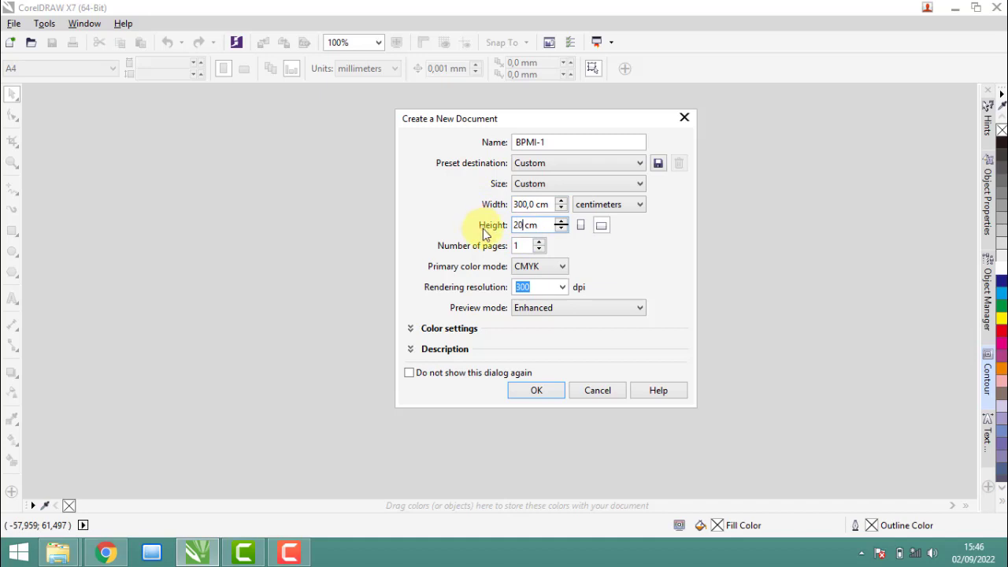
{"action": "type", "text": "00,"}
Step: Keep CMYK colour mode, set 72 dpi rendering resolution, and create the document
{"action": "left_click", "coordinate": [566, 270]}
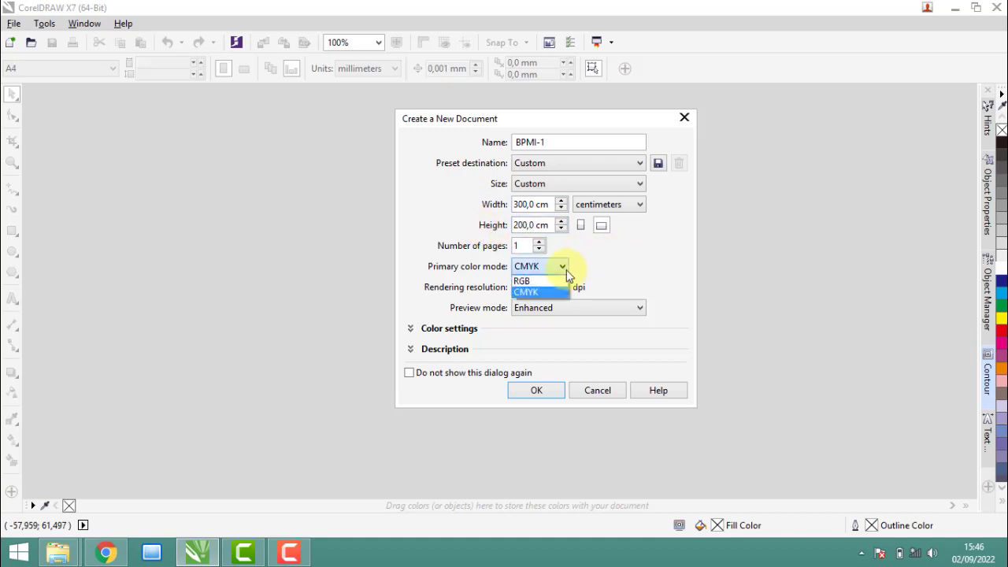
{"action": "left_click", "coordinate": [555, 293]}
{"action": "left_click", "coordinate": [559, 289]}
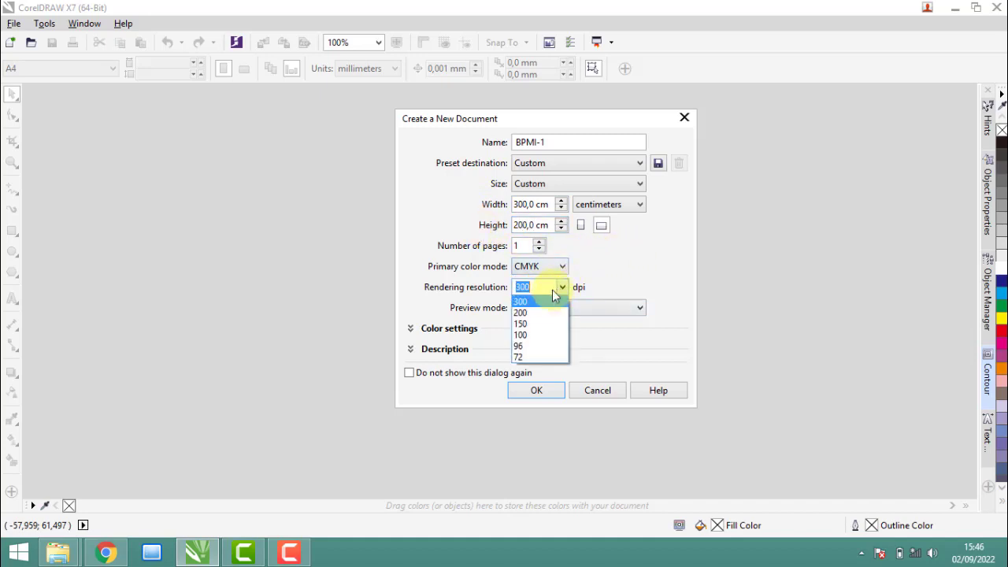
{"action": "left_click", "coordinate": [533, 356]}
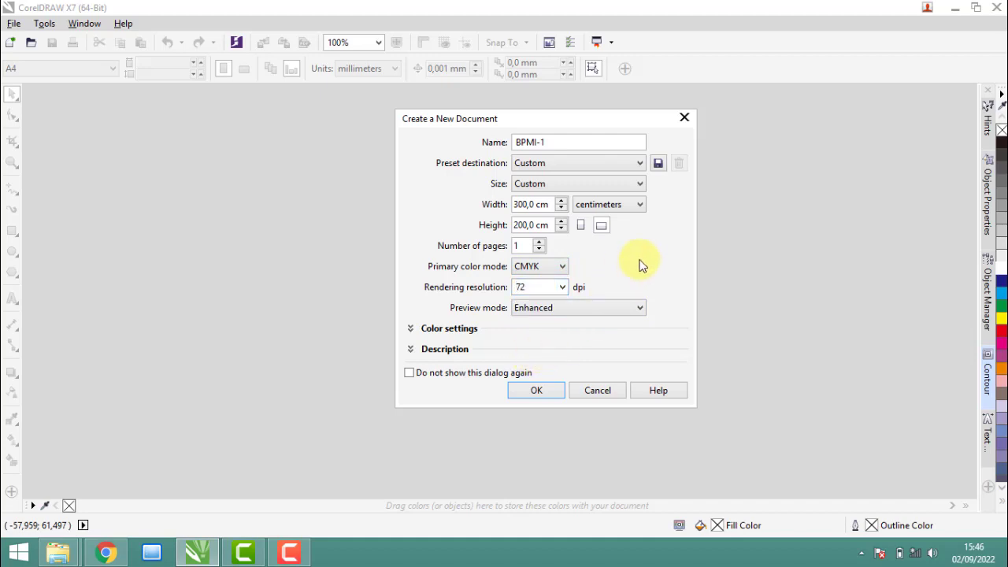
{"action": "left_click", "coordinate": [549, 394]}
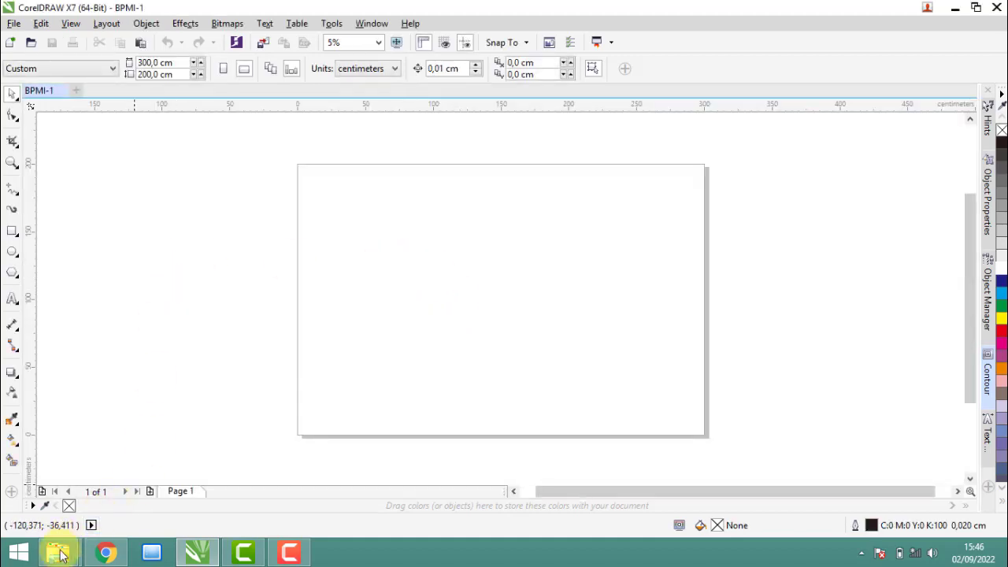
Step: Drag the BPMI-1 image from the BPMI-1C folder onto the CorelDRAW page
{"action": "left_click", "coordinate": [58, 552]}
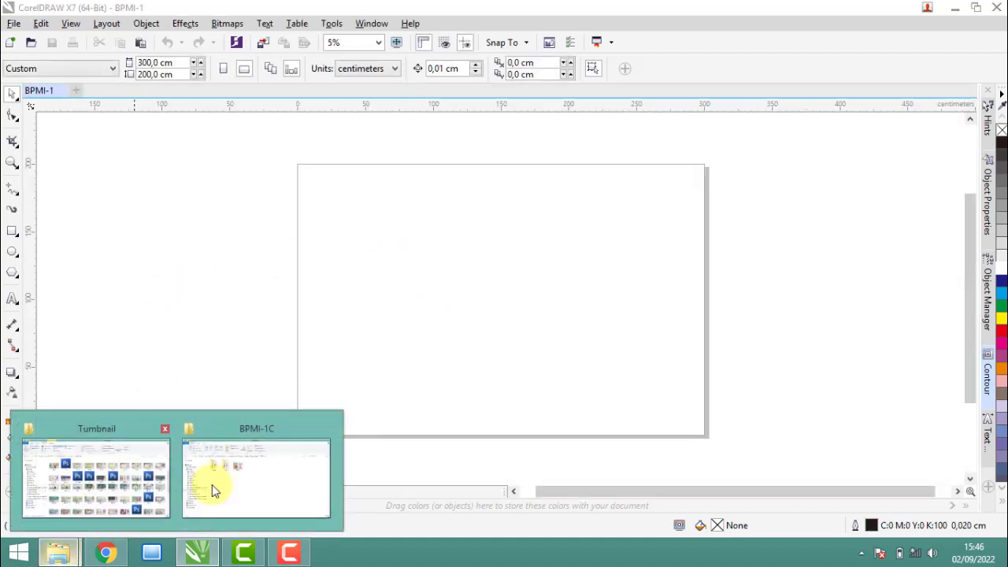
{"action": "left_click", "coordinate": [242, 489]}
{"action": "mouse_move", "coordinate": [386, 193]}
{"action": "left_mouse_down"}
{"action": "mouse_move", "coordinate": [193, 551]}
{"action": "mouse_move", "coordinate": [212, 164]}
{"action": "left_mouse_up"}
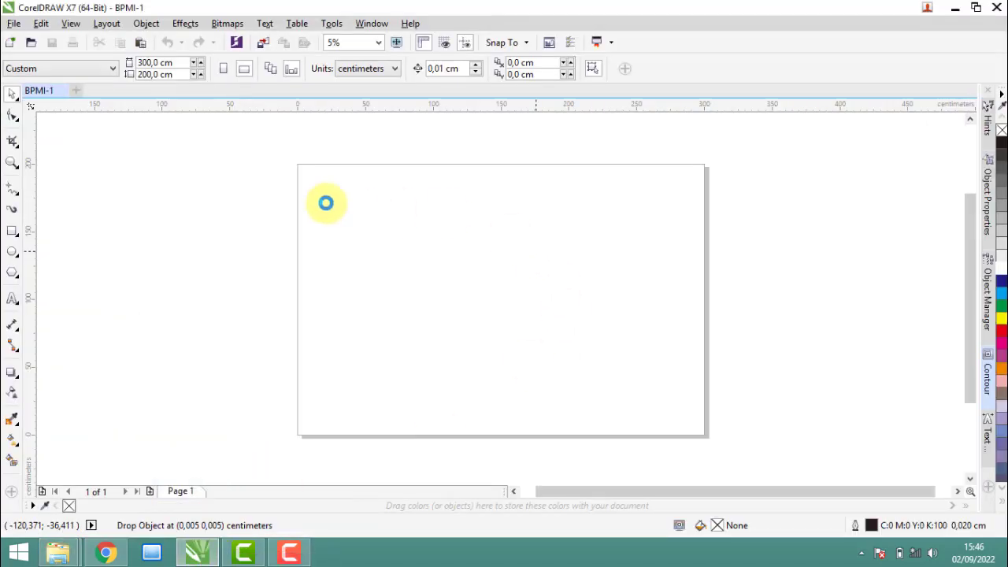
{"action": "left_click_drag", "start_coordinate": [217, 175], "coordinate": [206, 163]}
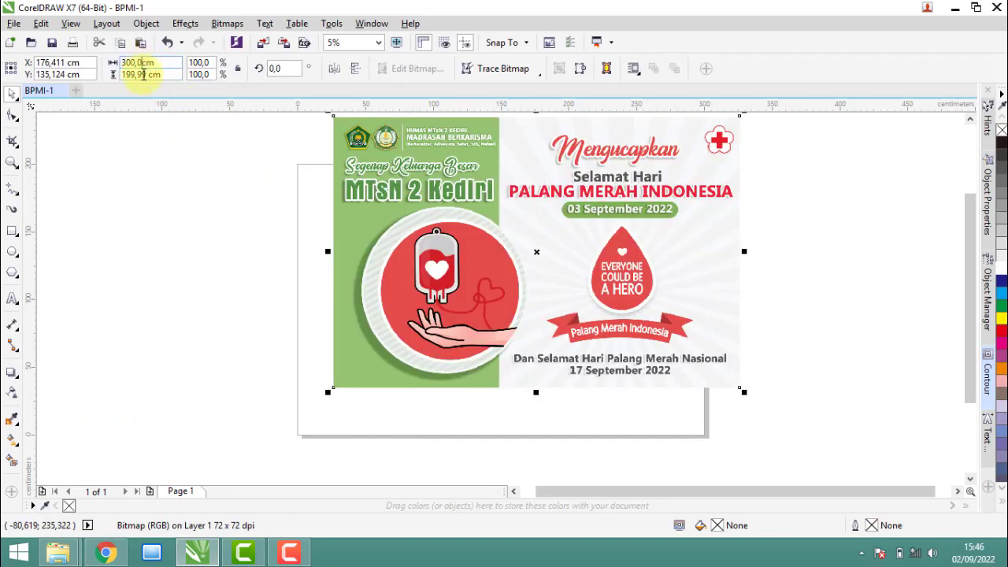
Step: Resize the banner image to 200 cm tall and centre it on the page
{"action": "left_click_drag", "start_coordinate": [147, 74], "coordinate": [120, 74]}
{"action": "type", "text": "2"}
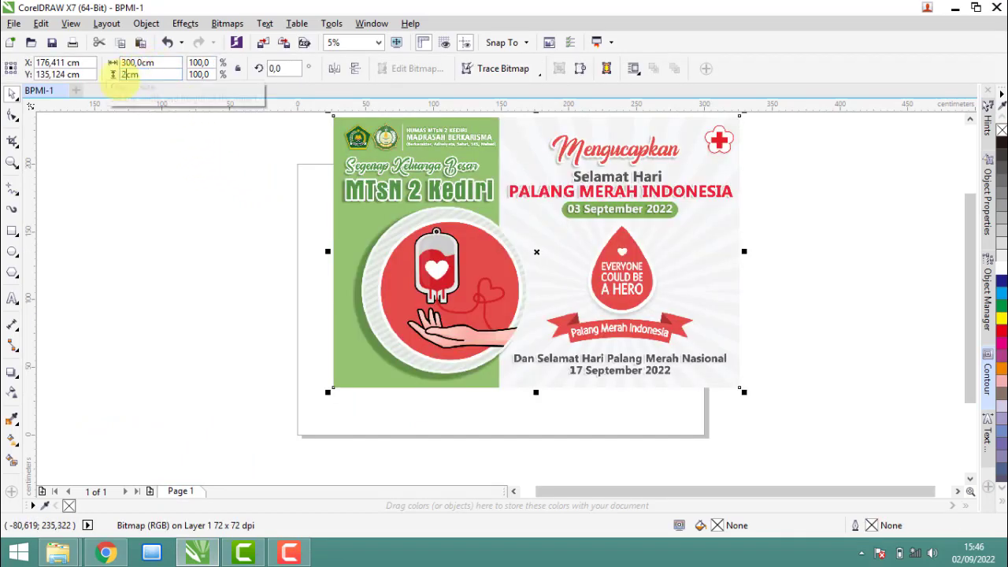
{"action": "type", "text": "00"}
{"action": "key", "text": "Return"}
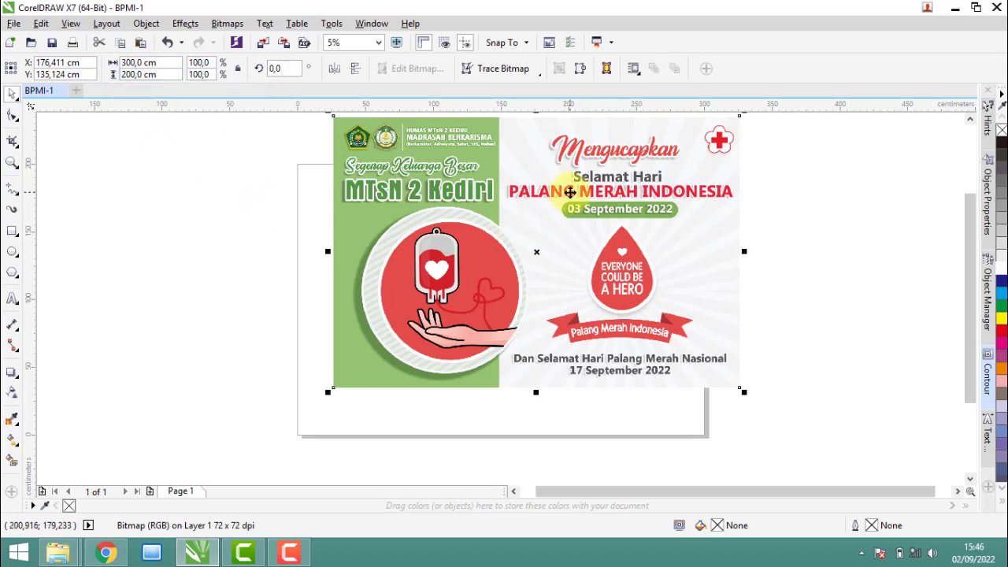
{"action": "key", "text": "p"}
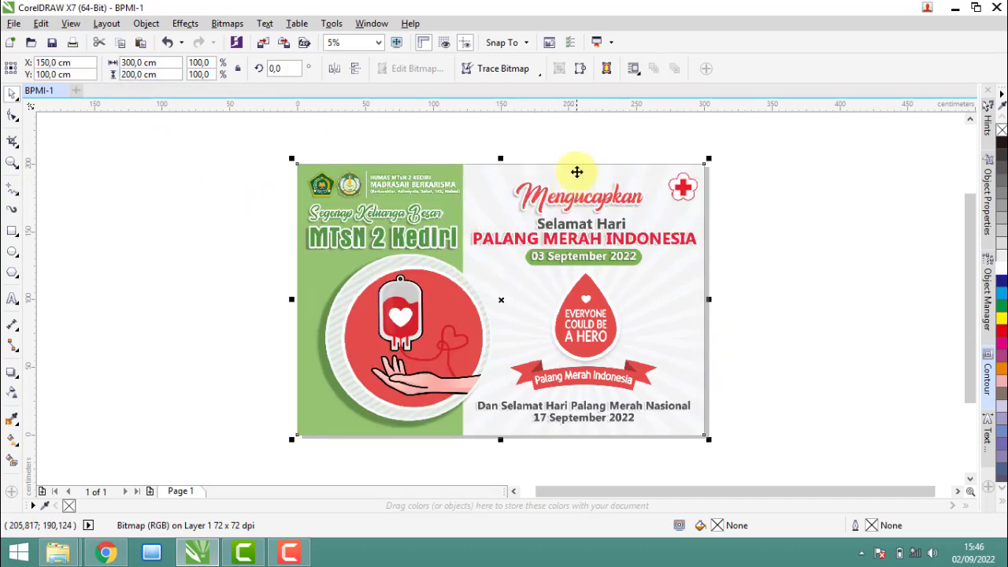
{"action": "left_click", "coordinate": [732, 137]}
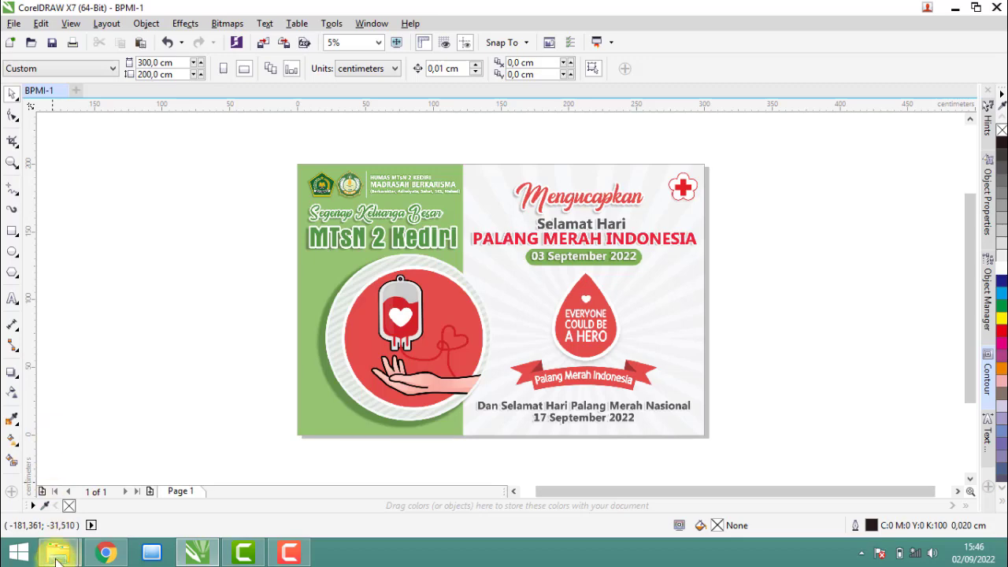
{"action": "mouse_move", "coordinate": [57, 552]}
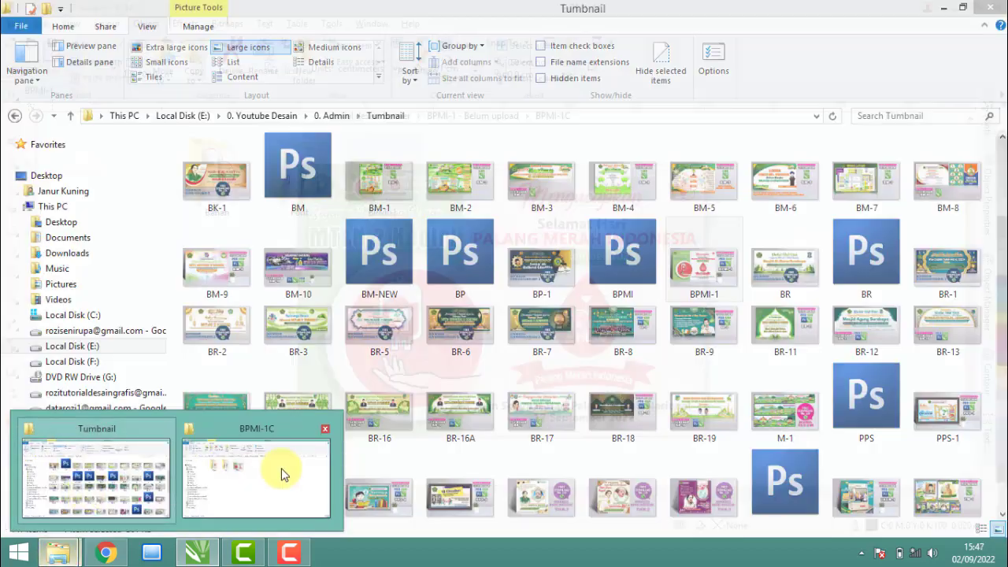
Step: Drag the Sinar sunburst image from the Bahan folder onto the page
{"action": "left_click", "coordinate": [283, 474]}
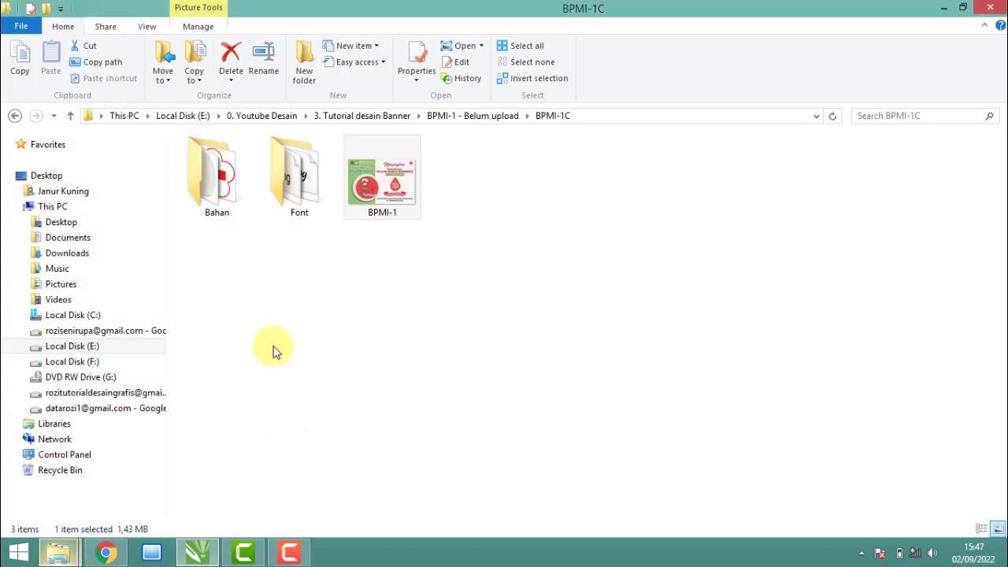
{"action": "double_click", "coordinate": [228, 212]}
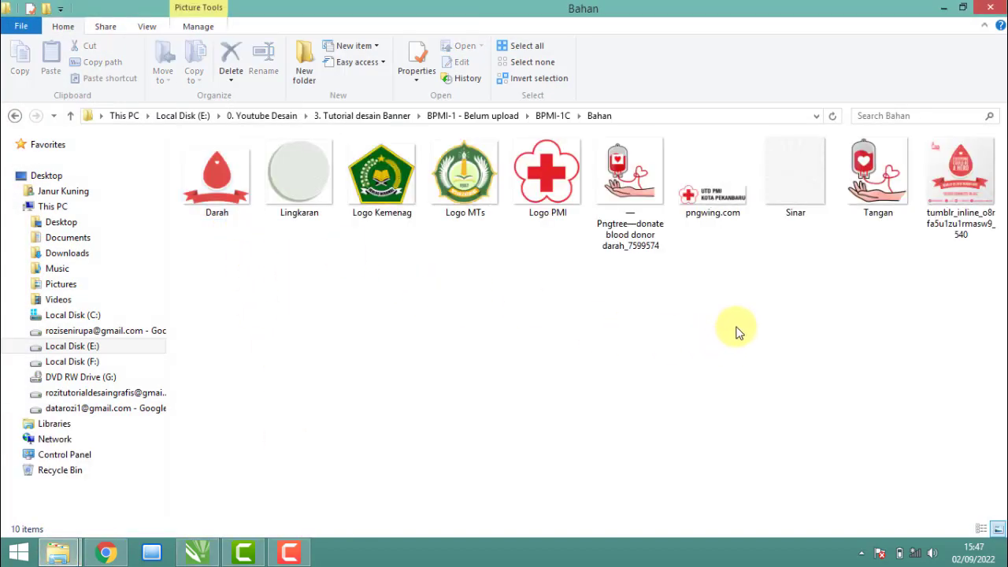
{"action": "mouse_move", "coordinate": [815, 224]}
{"action": "left_mouse_down"}
{"action": "mouse_move", "coordinate": [221, 525]}
{"action": "mouse_move", "coordinate": [760, 243]}
{"action": "left_mouse_up"}
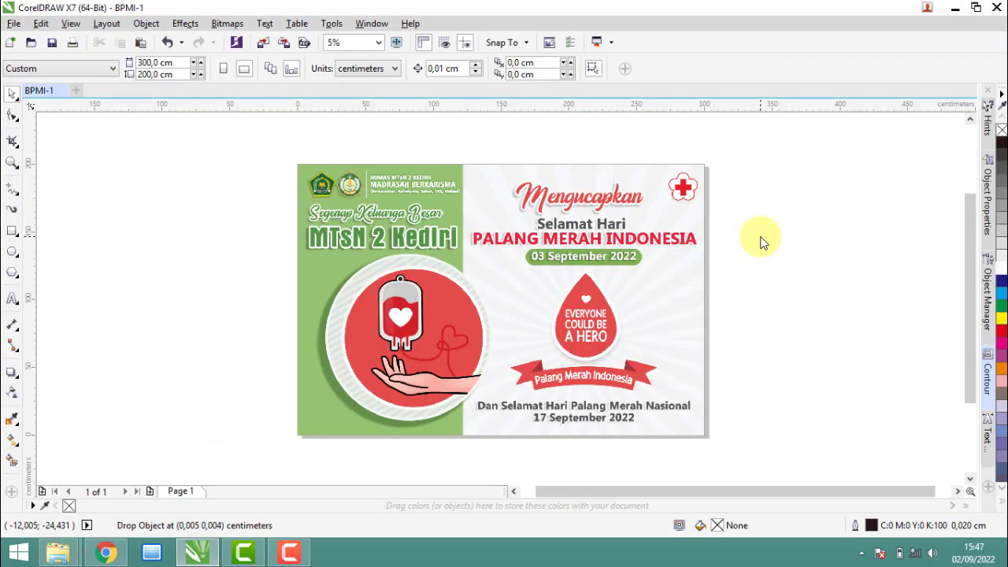
{"action": "left_click_drag", "start_coordinate": [760, 242], "coordinate": [767, 233]}
{"action": "left_click_drag", "start_coordinate": [756, 196], "coordinate": [737, 235]}
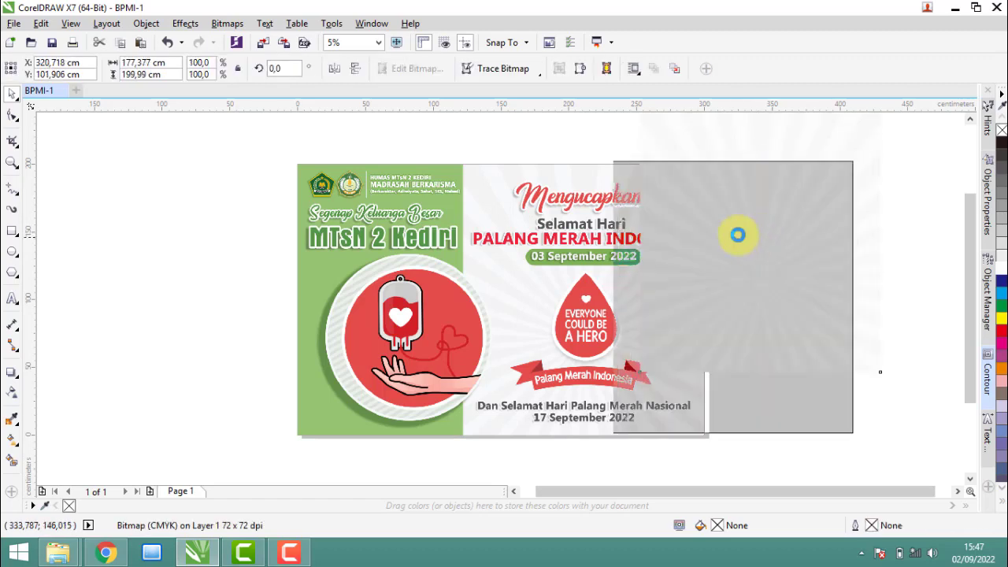
{"action": "left_click_drag", "start_coordinate": [796, 207], "coordinate": [652, 214]}
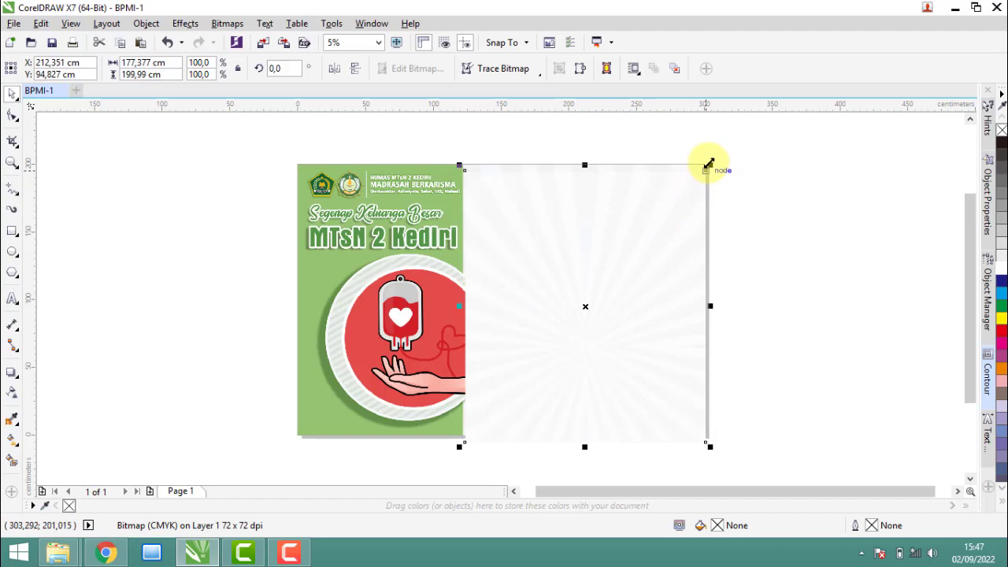
Step: Centre the Sinar image and set its height to 200 cm
{"action": "key", "text": "p"}
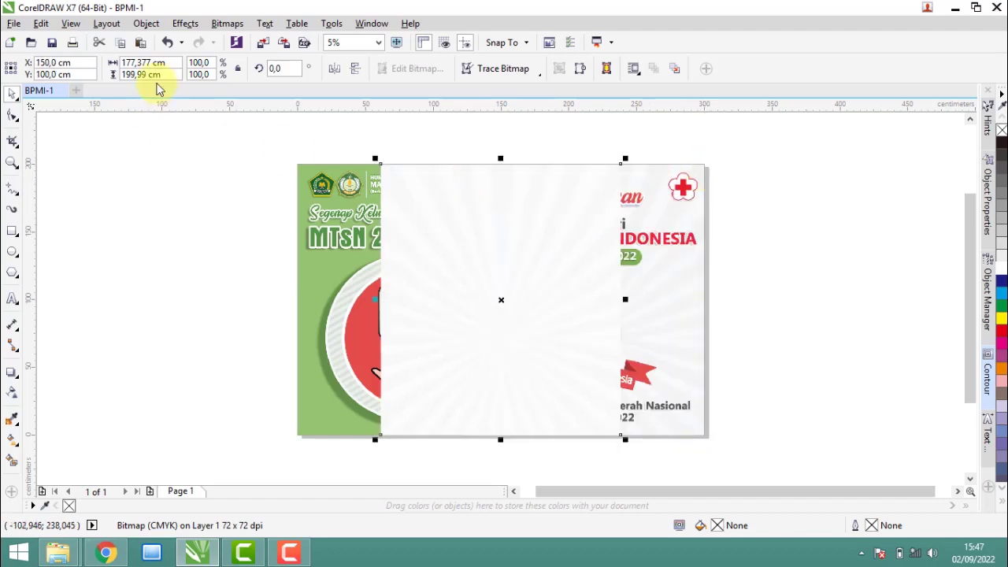
{"action": "left_click", "coordinate": [148, 74]}
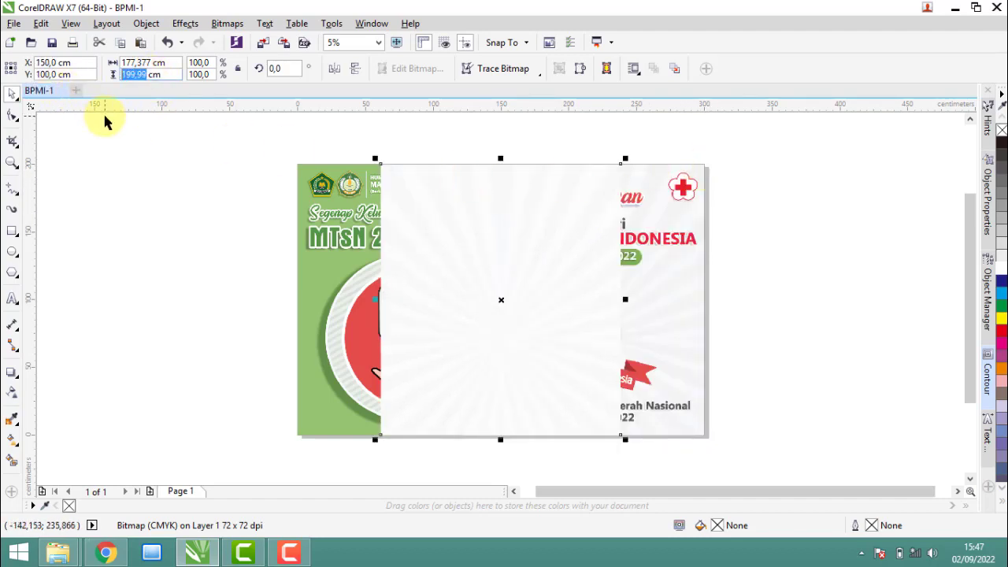
{"action": "type", "text": "200"}
{"action": "key", "text": "Return"}
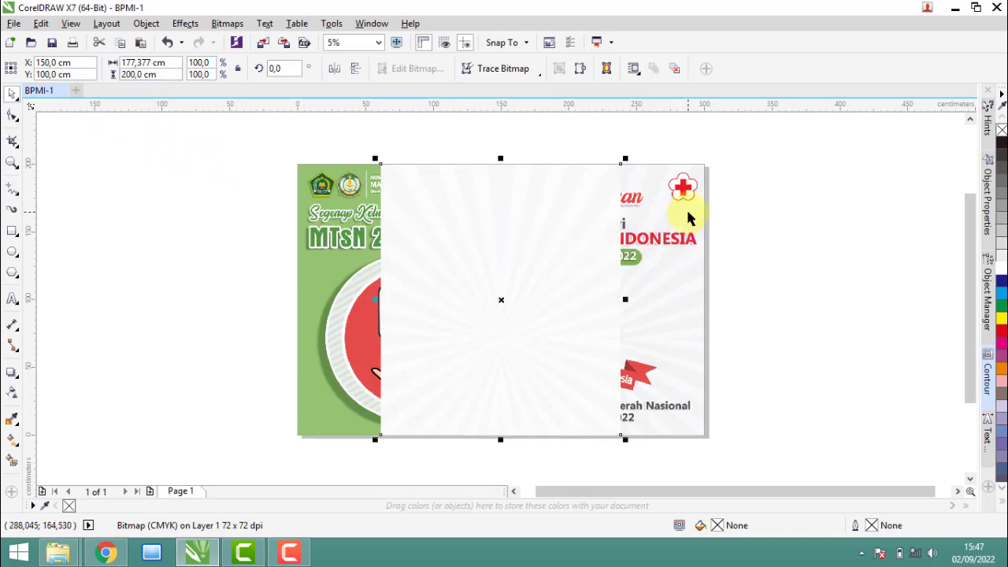
{"action": "left_click", "coordinate": [687, 216], "text": "shift"}
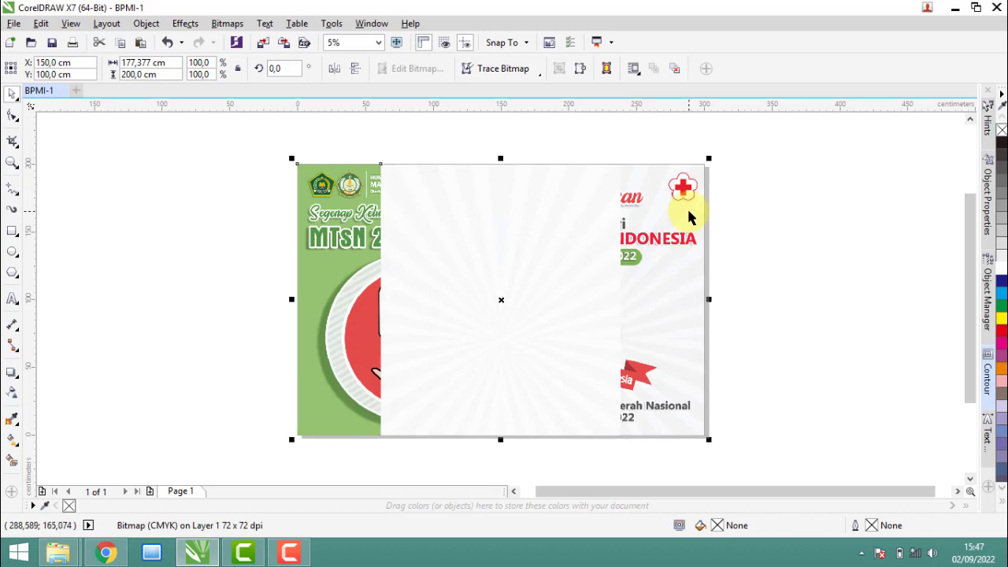
{"action": "left_click", "coordinate": [819, 225]}
{"action": "left_click", "coordinate": [519, 323]}
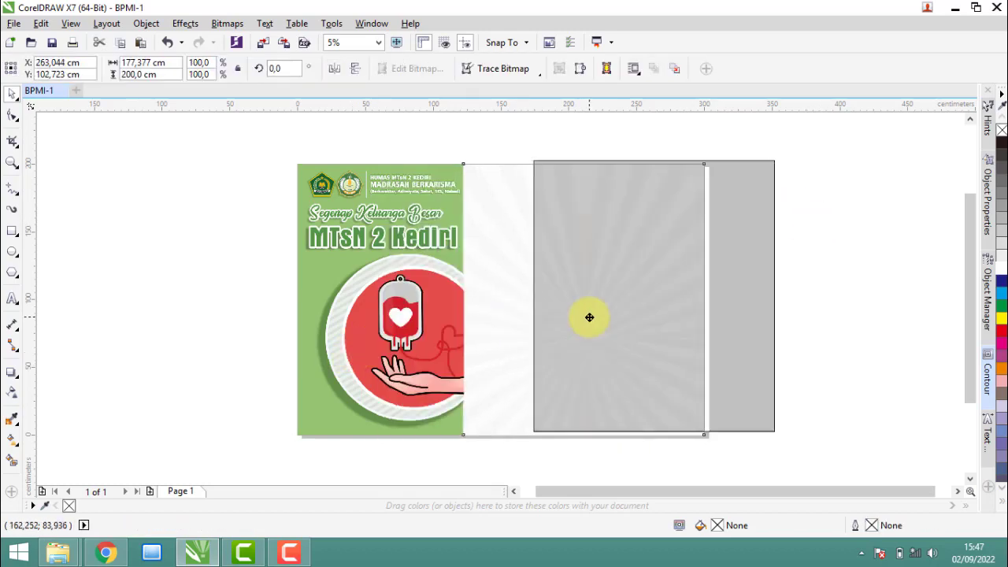
Step: Draw a rectangle covering the green left panel of the banner
{"action": "left_click", "coordinate": [788, 281]}
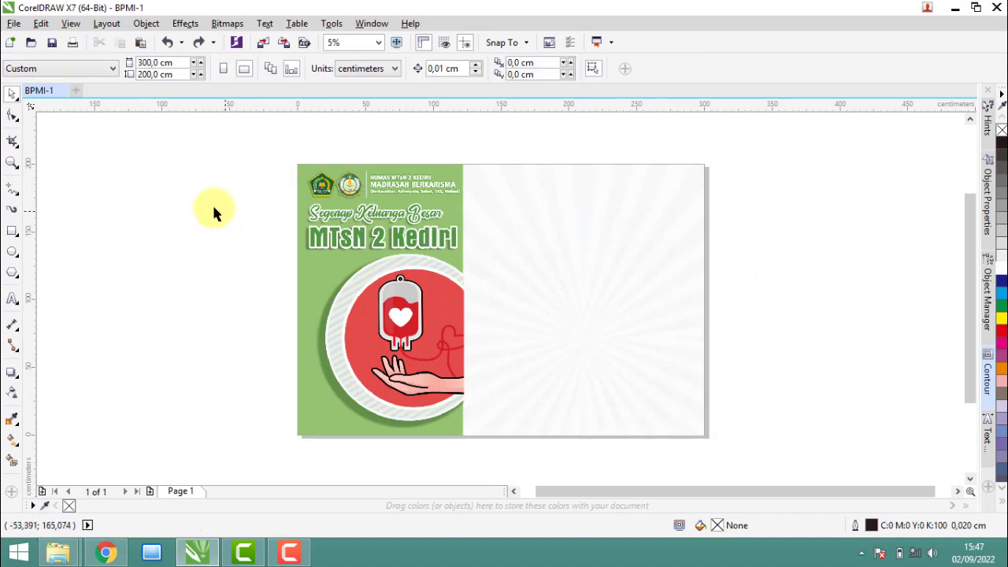
{"action": "left_click", "coordinate": [12, 230]}
{"action": "mouse_move", "coordinate": [298, 165]}
{"action": "left_mouse_down"}
{"action": "mouse_move", "coordinate": [439, 416]}
{"action": "mouse_move", "coordinate": [464, 435]}
{"action": "left_mouse_up"}
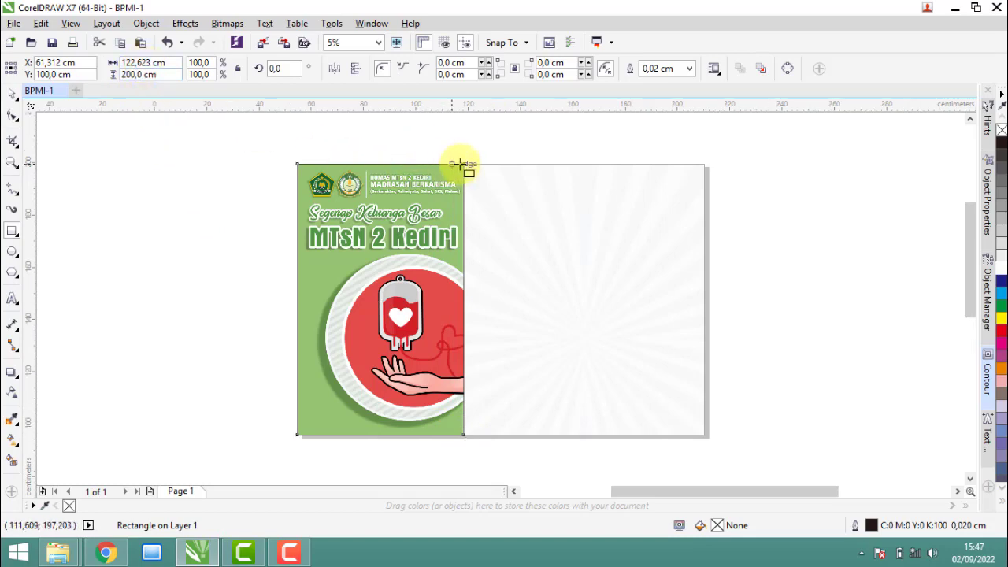
{"action": "scroll", "coordinate": [459, 162], "scroll_direction": "up", "scroll_amount": 5}
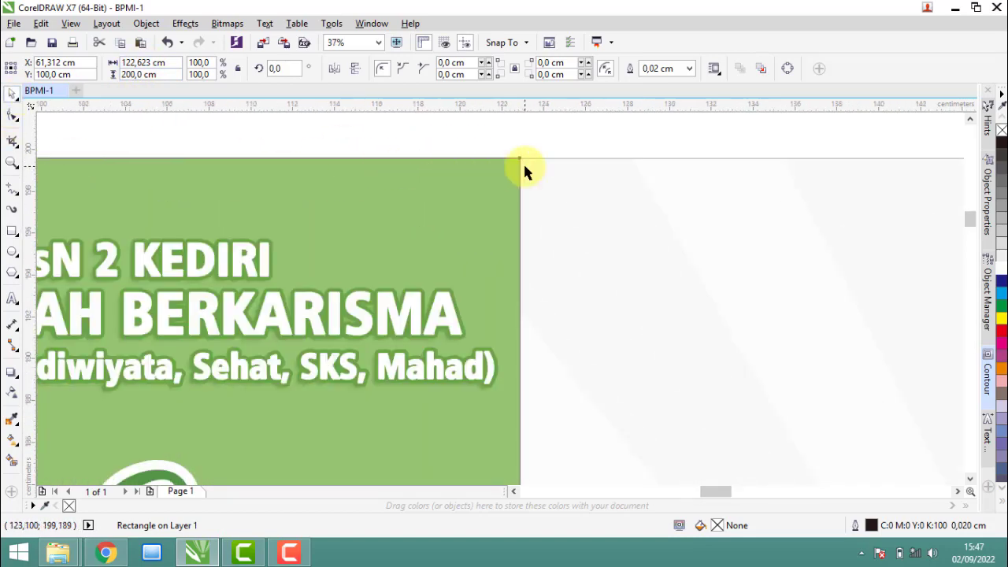
{"action": "scroll", "coordinate": [523, 161], "scroll_direction": "up", "scroll_amount": 5}
{"action": "left_click_drag", "start_coordinate": [483, 167], "coordinate": [398, 164]}
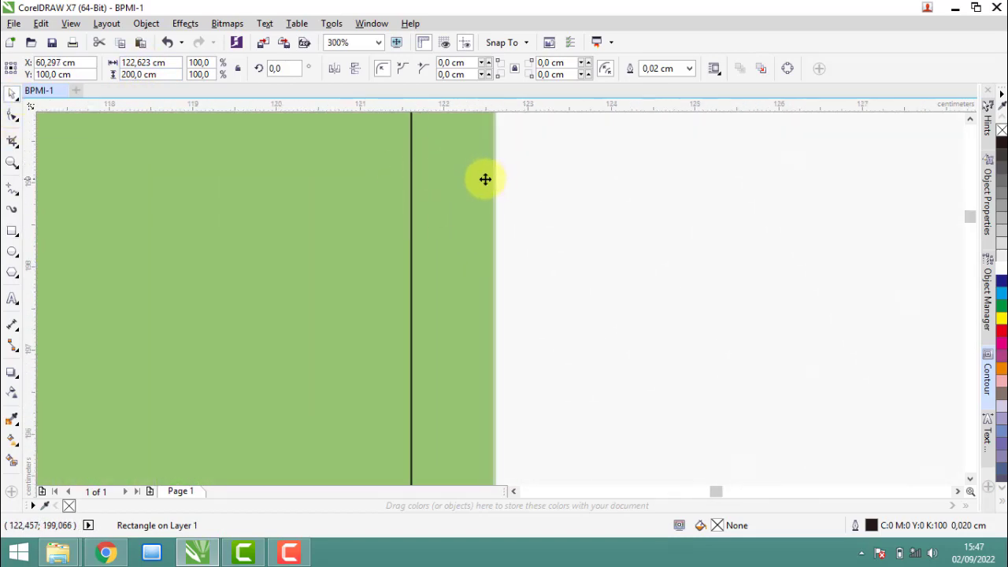
{"action": "key", "text": "ctrl+z"}
{"action": "scroll", "coordinate": [567, 252], "scroll_direction": "down", "scroll_amount": 3}
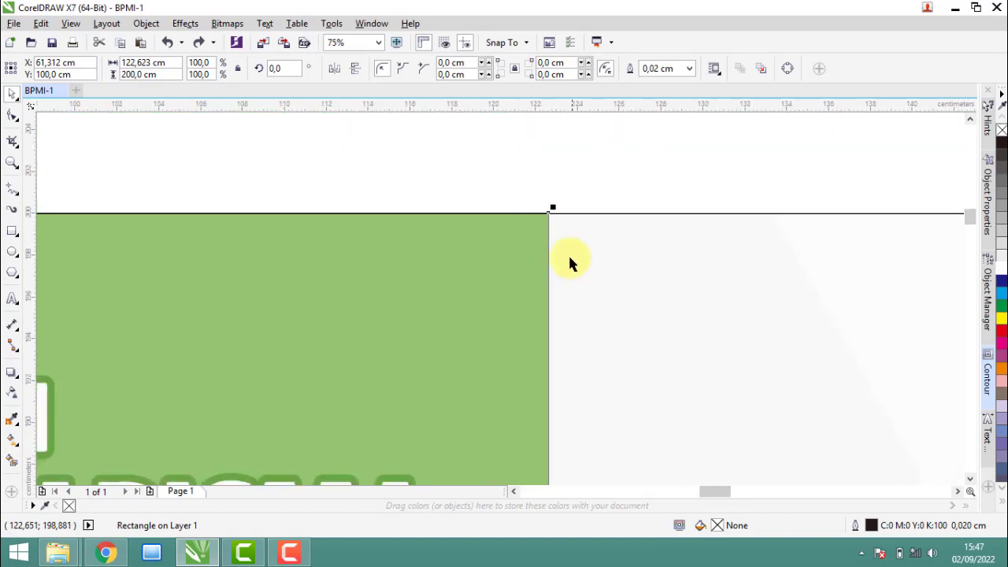
Step: Fill the rectangle with green #96C372 sampled from the banner using the eyedropper
{"action": "left_click", "coordinate": [12, 426]}
{"action": "left_click", "coordinate": [61, 418]}
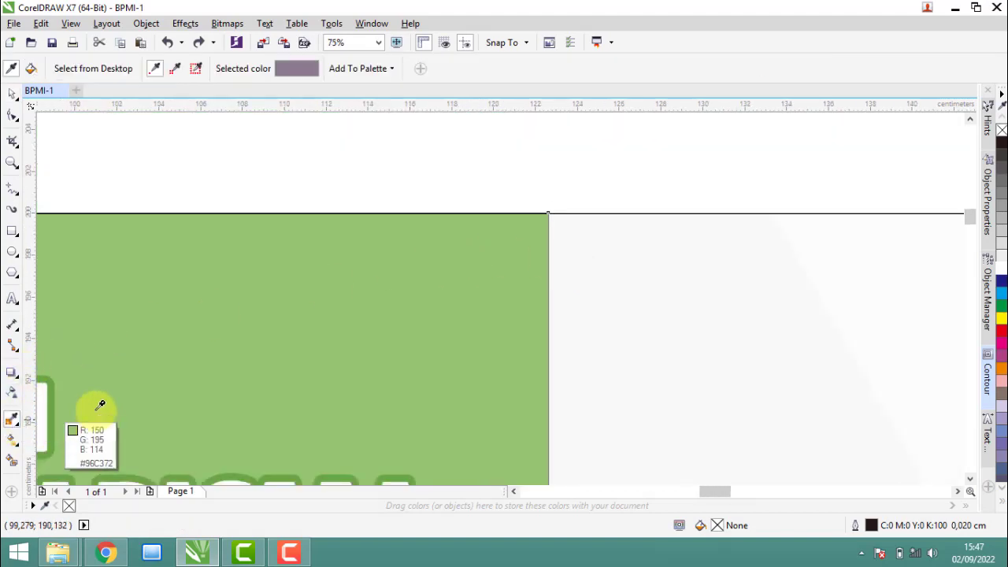
{"action": "left_click", "coordinate": [410, 328]}
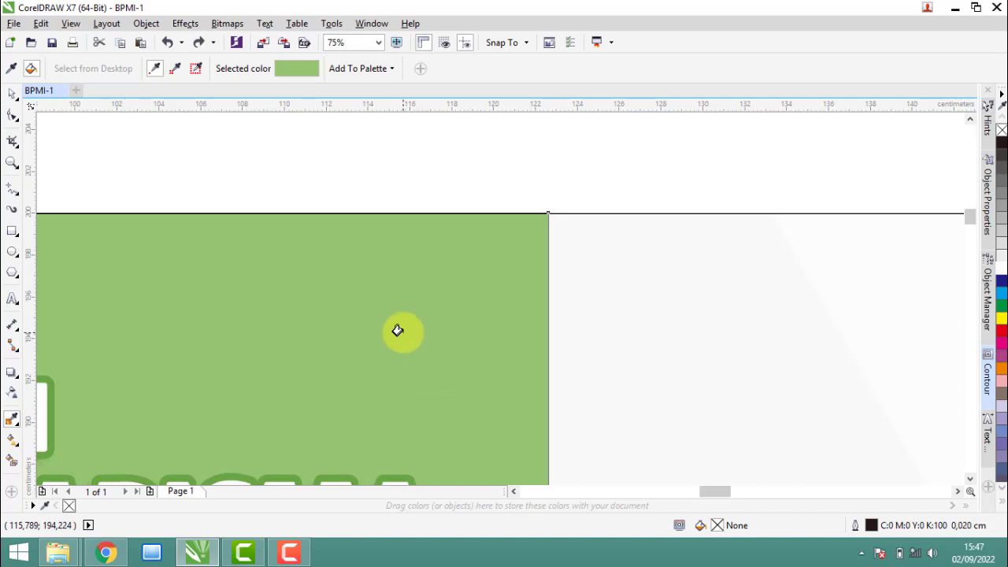
{"action": "left_click", "coordinate": [397, 331]}
{"action": "left_click", "coordinate": [12, 92]}
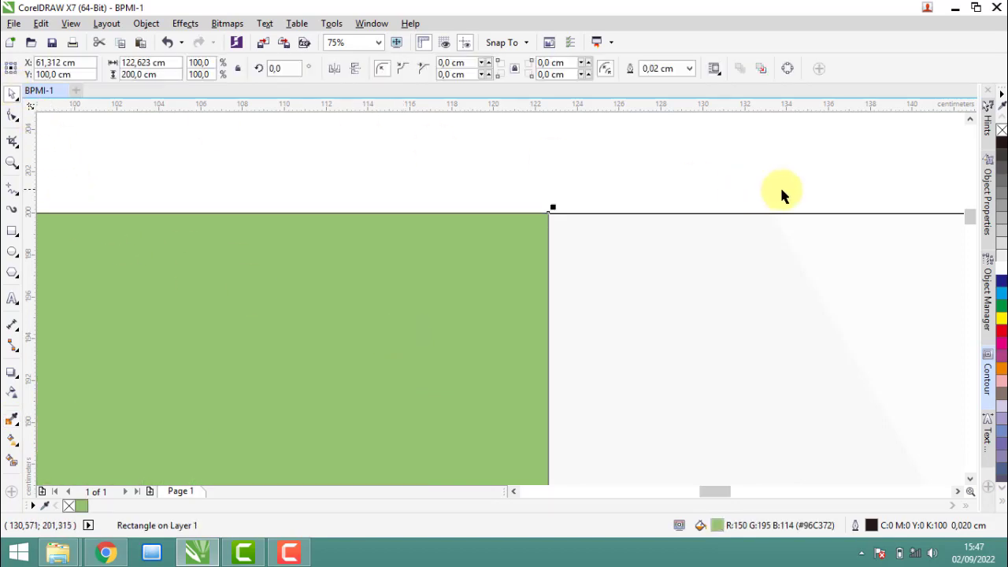
{"action": "left_click", "coordinate": [533, 193]}
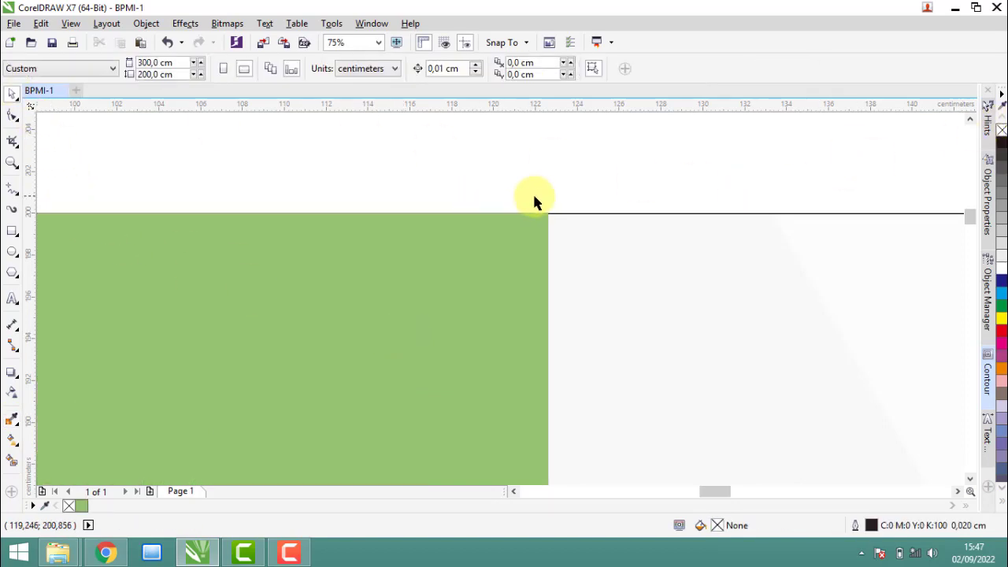
{"action": "scroll", "coordinate": [544, 196], "scroll_direction": "down", "scroll_amount": 3}
{"action": "scroll", "coordinate": [552, 201], "scroll_direction": "down", "scroll_amount": 2}
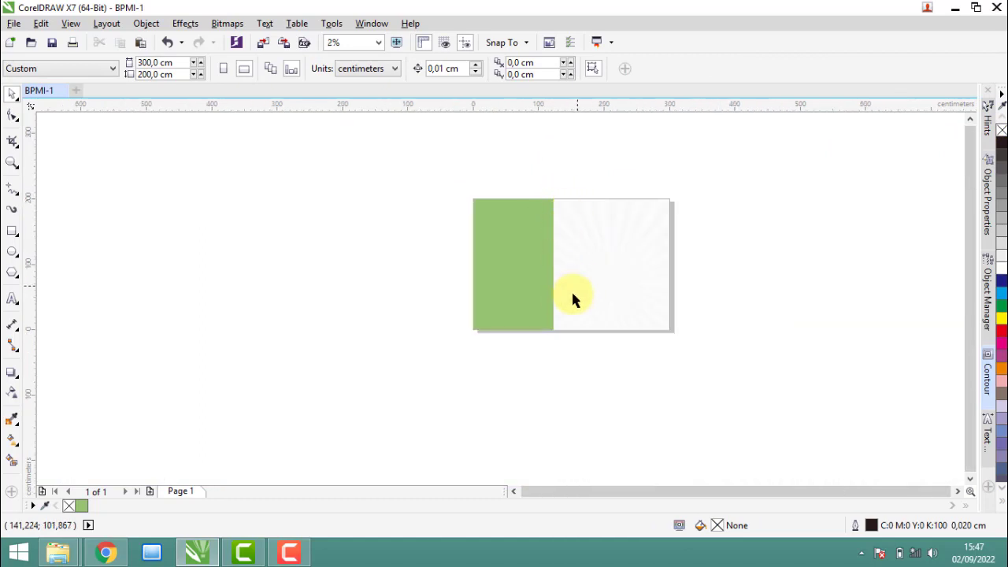
Step: Group the green panel with the rayed background and cut the group
{"action": "scroll", "coordinate": [542, 259], "scroll_direction": "up", "scroll_amount": 1}
{"action": "left_click", "coordinate": [539, 256]}
{"action": "left_click", "coordinate": [702, 240], "text": "shift"}
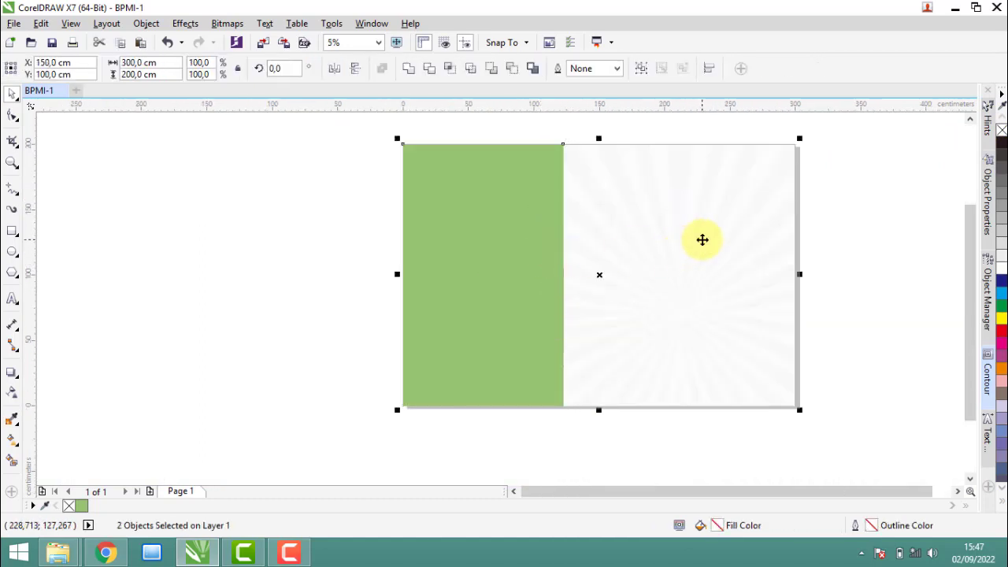
{"action": "left_click", "coordinate": [642, 69]}
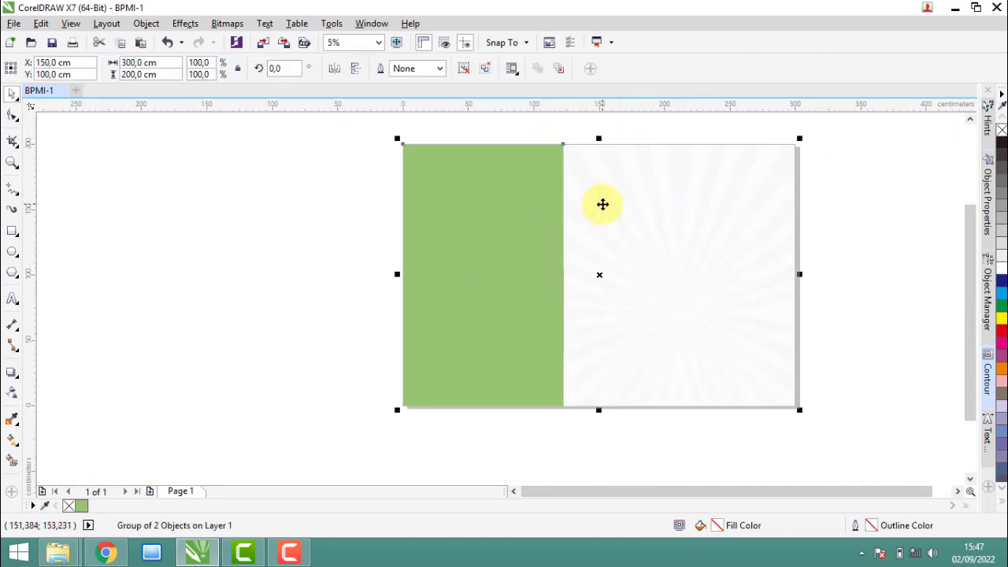
{"action": "right_click", "coordinate": [602, 202]}
{"action": "left_click", "coordinate": [645, 324]}
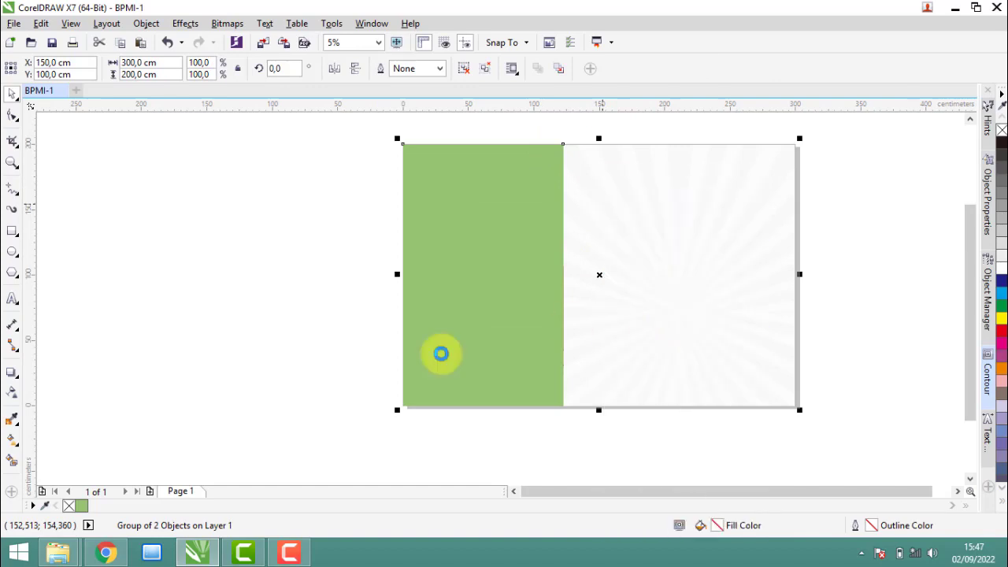
Step: Paste the background group onto a new Page 2, then return to Page 1
{"action": "left_click", "coordinate": [150, 492]}
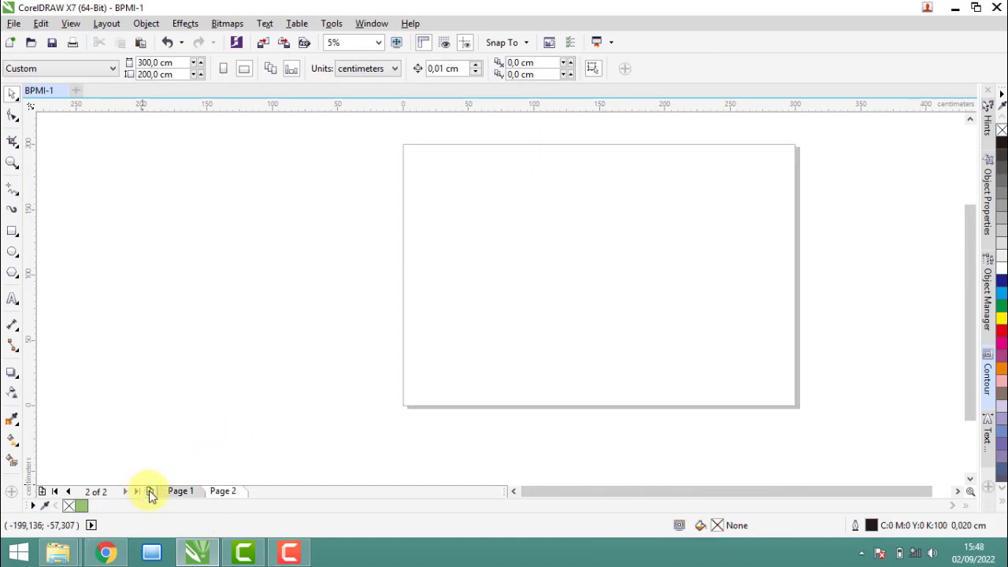
{"action": "right_click", "coordinate": [188, 340]}
{"action": "left_click", "coordinate": [227, 439]}
{"action": "left_click", "coordinate": [361, 275]}
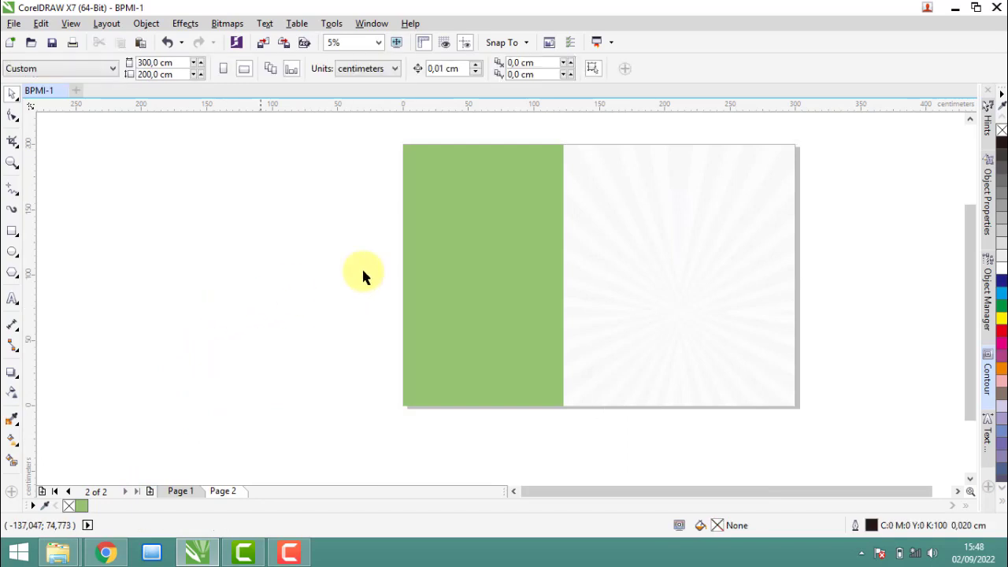
{"action": "left_click", "coordinate": [180, 490]}
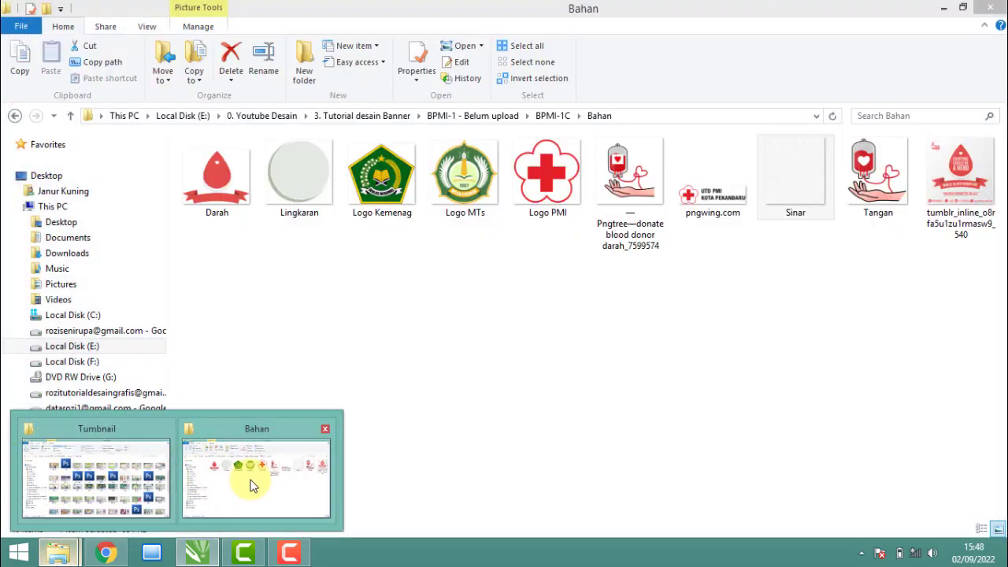
Step: Select Logo Kemenag and Logo MTs in the Bahan folder and drag them into CorelDRAW
{"action": "mouse_move", "coordinate": [58, 553]}
{"action": "left_click", "coordinate": [252, 482]}
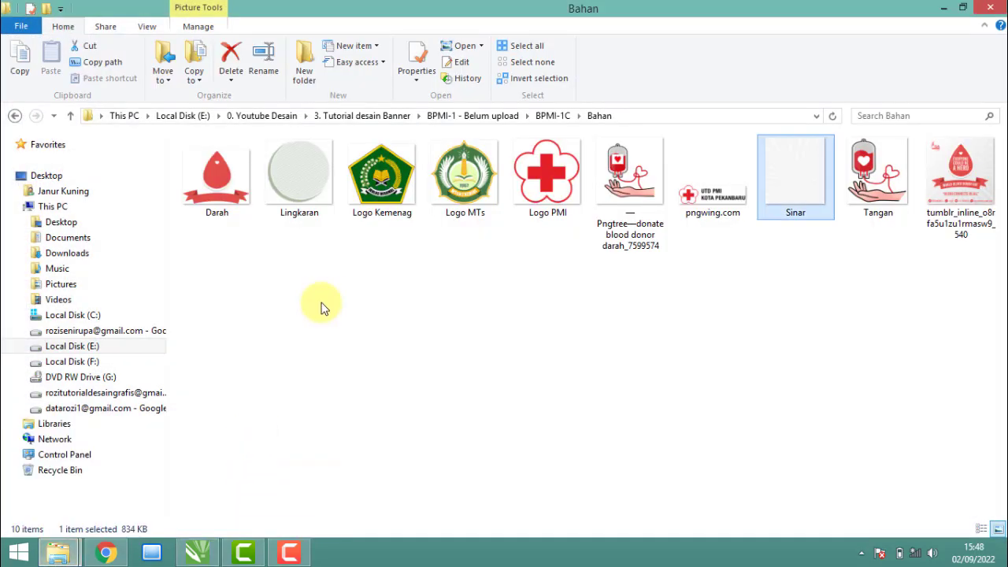
{"action": "left_click_drag", "start_coordinate": [374, 236], "coordinate": [499, 145]}
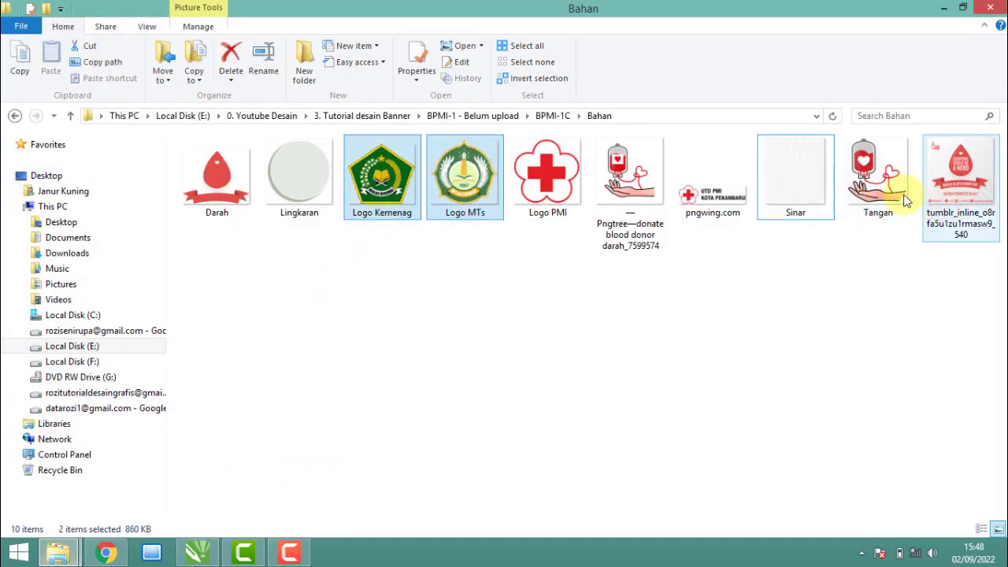
{"action": "left_click", "coordinate": [552, 181], "text": "ctrl"}
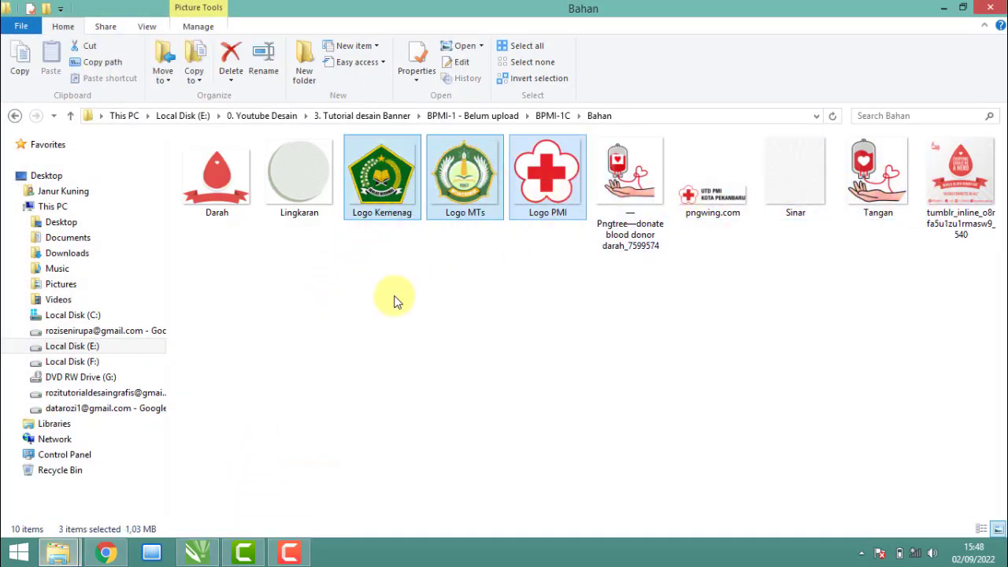
{"action": "left_click", "coordinate": [522, 346]}
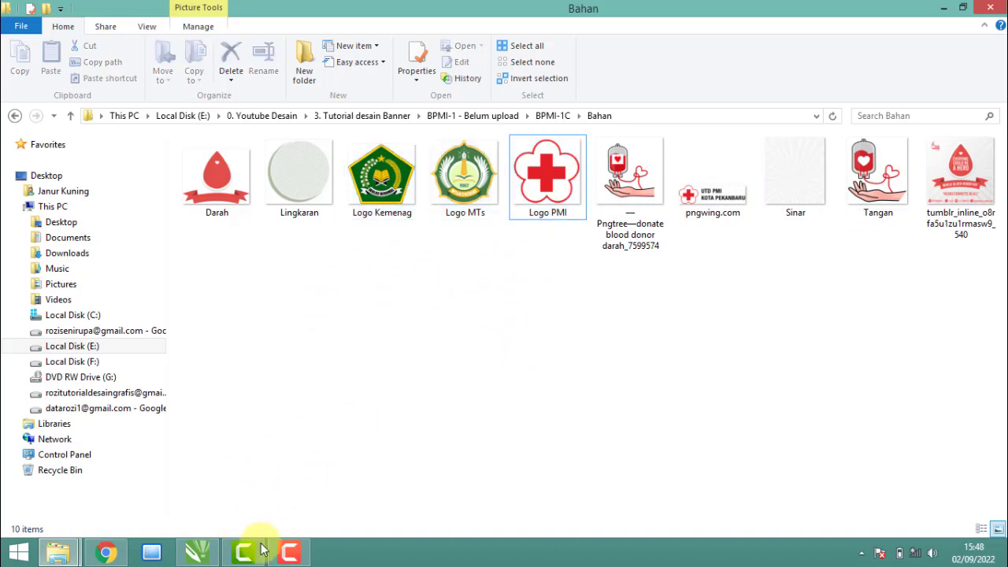
{"action": "left_click", "coordinate": [290, 553]}
{"action": "left_click", "coordinate": [938, 483]}
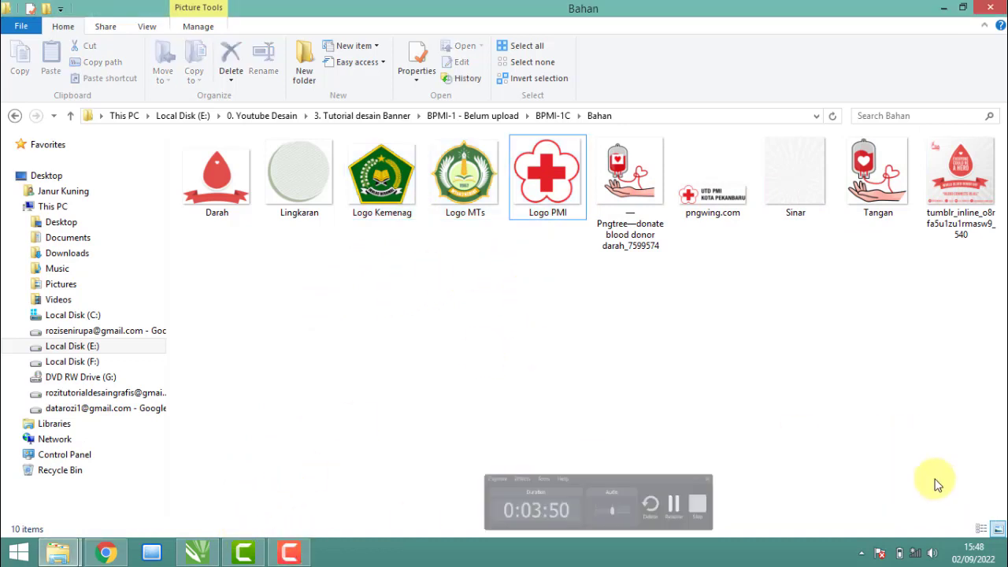
{"action": "left_click", "coordinate": [397, 201]}
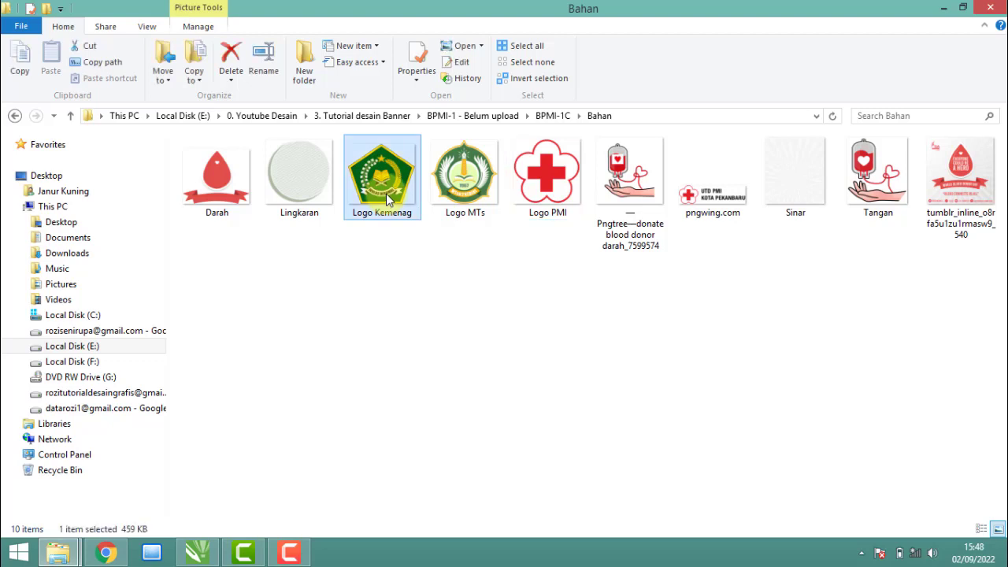
{"action": "left_click", "coordinate": [453, 182]}
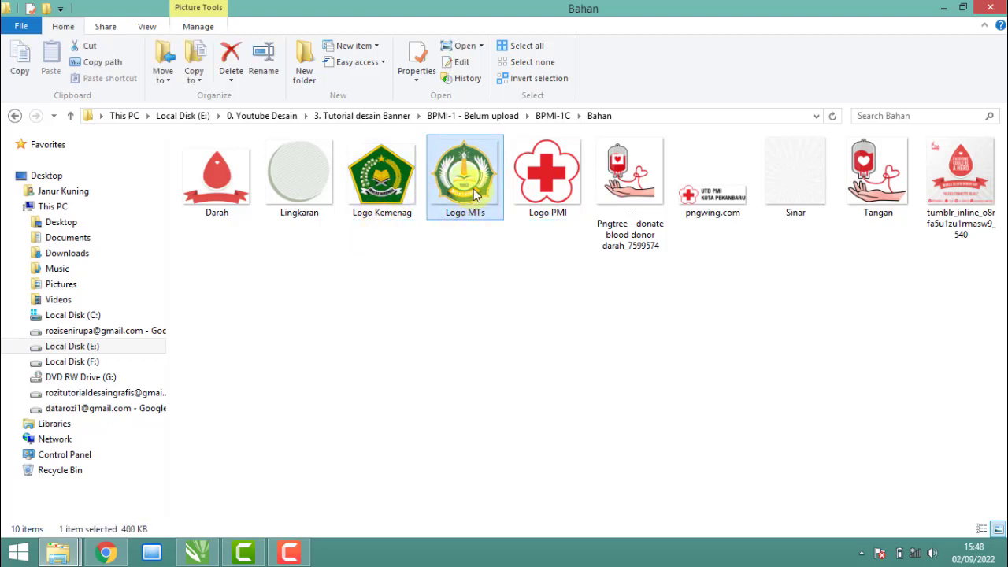
{"action": "left_click", "coordinate": [382, 177], "text": "ctrl"}
{"action": "mouse_move", "coordinate": [382, 185]}
{"action": "left_mouse_down"}
{"action": "mouse_move", "coordinate": [180, 521]}
{"action": "mouse_move", "coordinate": [227, 294]}
{"action": "mouse_move", "coordinate": [203, 293]}
{"action": "left_mouse_up"}
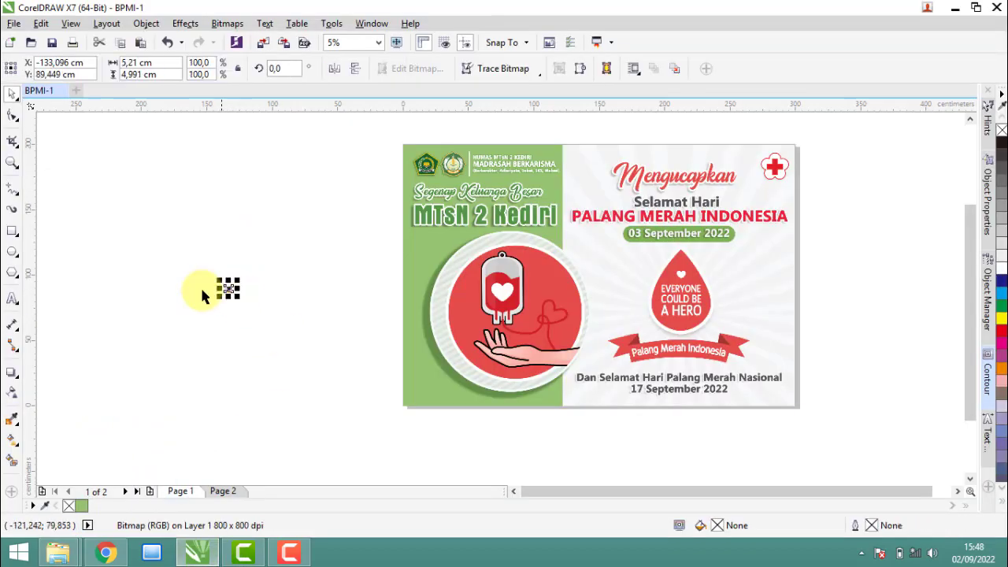
Step: Separate the overlapping Kemenag and MTsN logo bitmaps on the canvas
{"action": "scroll", "coordinate": [241, 284], "scroll_direction": "up", "scroll_amount": 5}
{"action": "left_click_drag", "start_coordinate": [326, 284], "coordinate": [471, 249]}
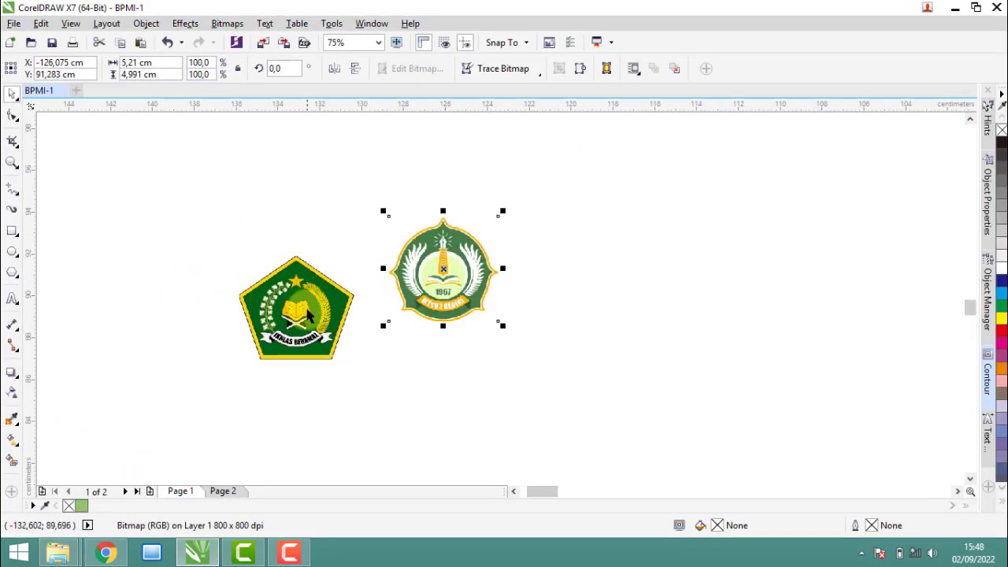
{"action": "left_click_drag", "start_coordinate": [350, 323], "coordinate": [326, 257]}
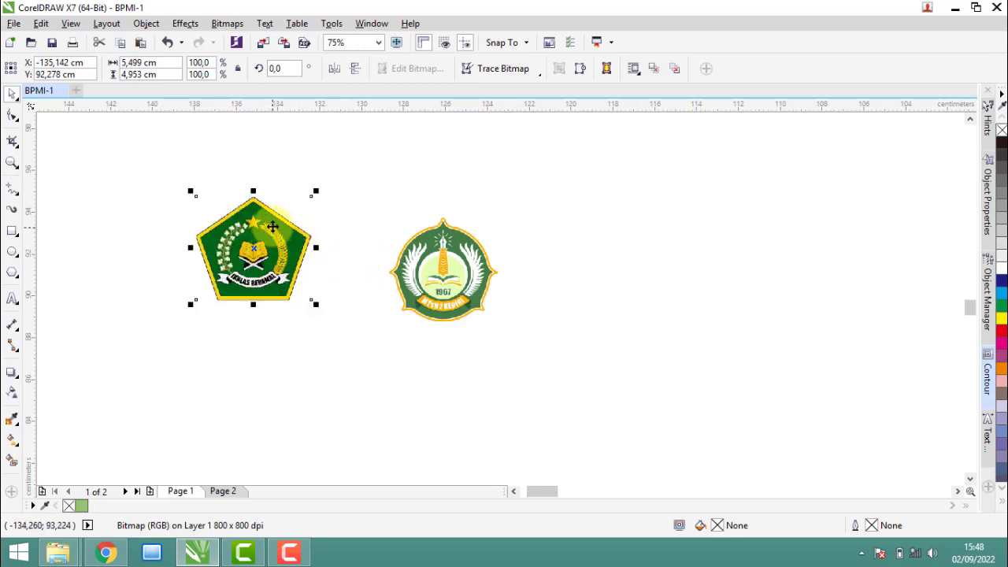
{"action": "scroll", "coordinate": [268, 214], "scroll_direction": "up", "scroll_amount": 2}
{"action": "scroll", "coordinate": [264, 229], "scroll_direction": "down", "scroll_amount": 4}
{"action": "scroll", "coordinate": [259, 252], "scroll_direction": "down", "scroll_amount": 3}
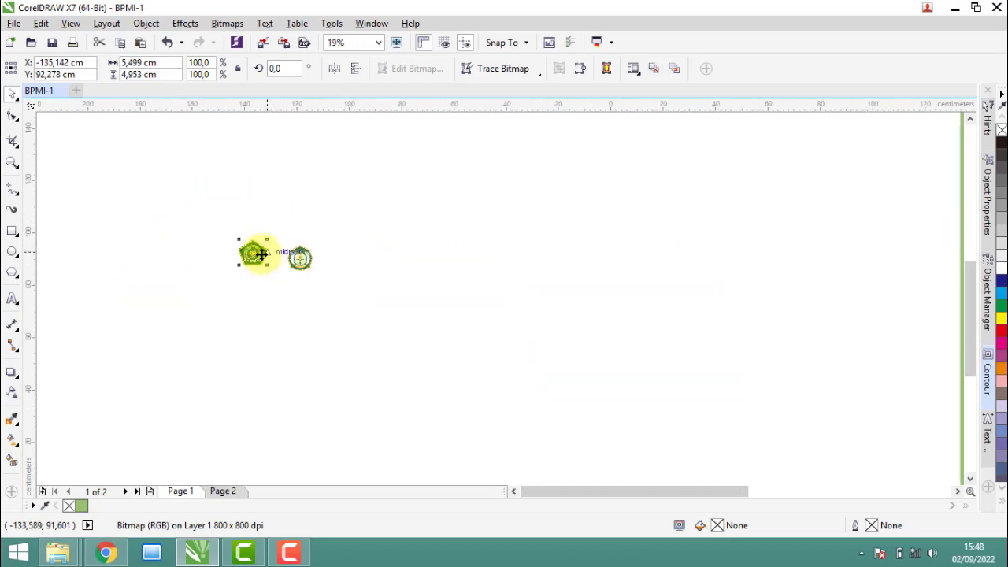
{"action": "scroll", "coordinate": [259, 252], "scroll_direction": "down", "scroll_amount": 2}
Step: Scale both logos up together to 37.02 cm tall beside the banner
{"action": "mouse_move", "coordinate": [236, 235]}
{"action": "left_mouse_down"}
{"action": "mouse_move", "coordinate": [279, 267]}
{"action": "mouse_move", "coordinate": [376, 301]}
{"action": "mouse_move", "coordinate": [443, 123]}
{"action": "left_mouse_up"}
{"action": "scroll", "coordinate": [412, 171], "scroll_direction": "up", "scroll_amount": 5}
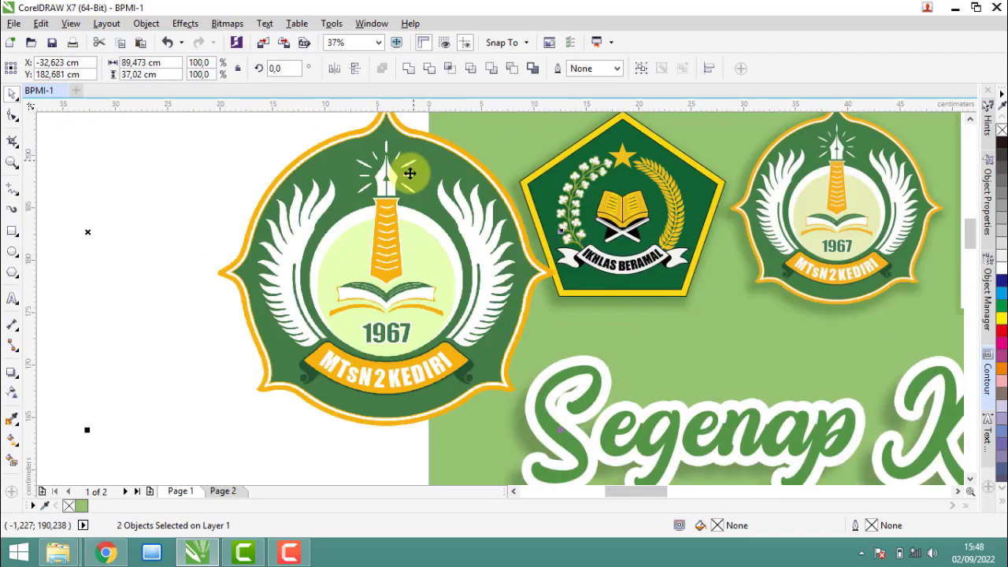
{"action": "scroll", "coordinate": [389, 217], "scroll_direction": "up", "scroll_amount": 2}
{"action": "scroll", "coordinate": [406, 240], "scroll_direction": "up", "scroll_amount": 2}
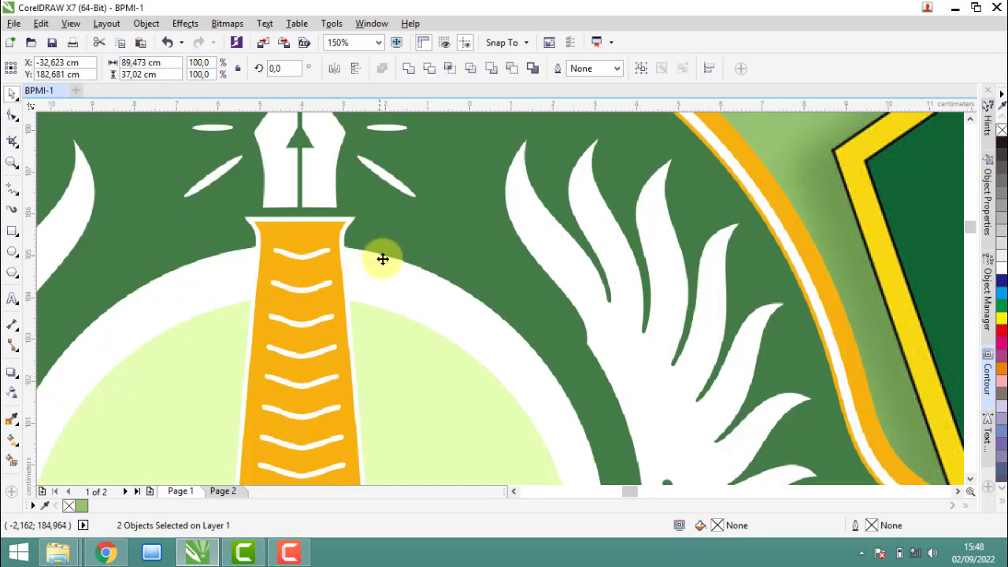
{"action": "scroll", "coordinate": [383, 259], "scroll_direction": "down", "scroll_amount": 2}
{"action": "scroll", "coordinate": [533, 265], "scroll_direction": "down", "scroll_amount": 4}
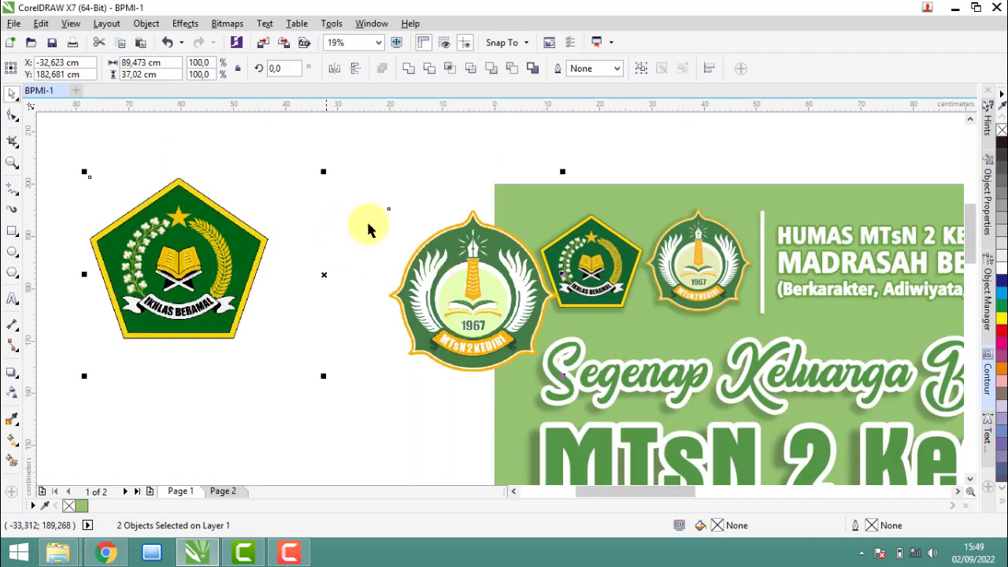
Step: Shrink the MTsN 2 Kediri logo and place it onto the green banner
{"action": "left_click", "coordinate": [470, 275]}
{"action": "left_click_drag", "start_coordinate": [478, 258], "coordinate": [441, 222]}
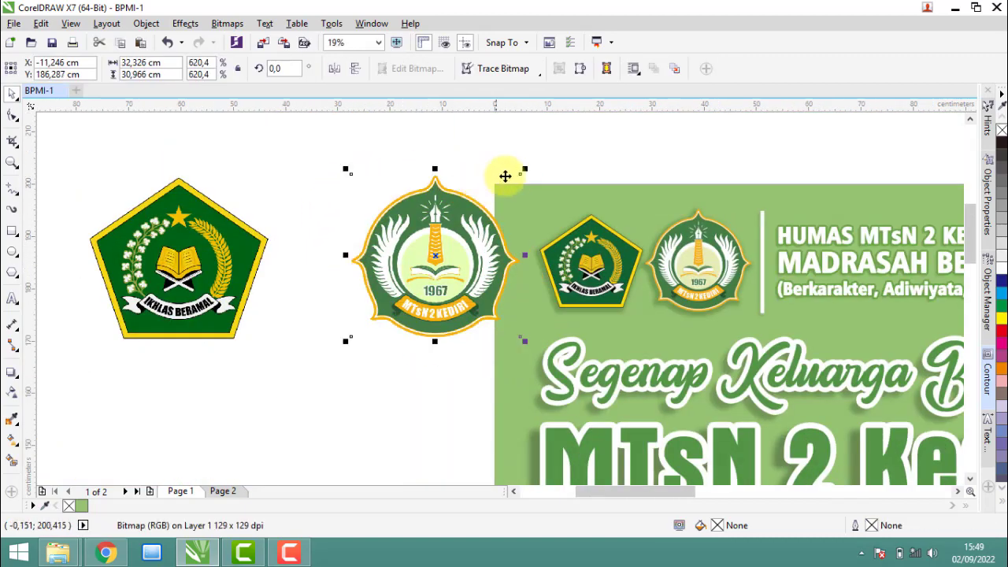
{"action": "left_click_drag", "start_coordinate": [525, 172], "coordinate": [494, 199]}
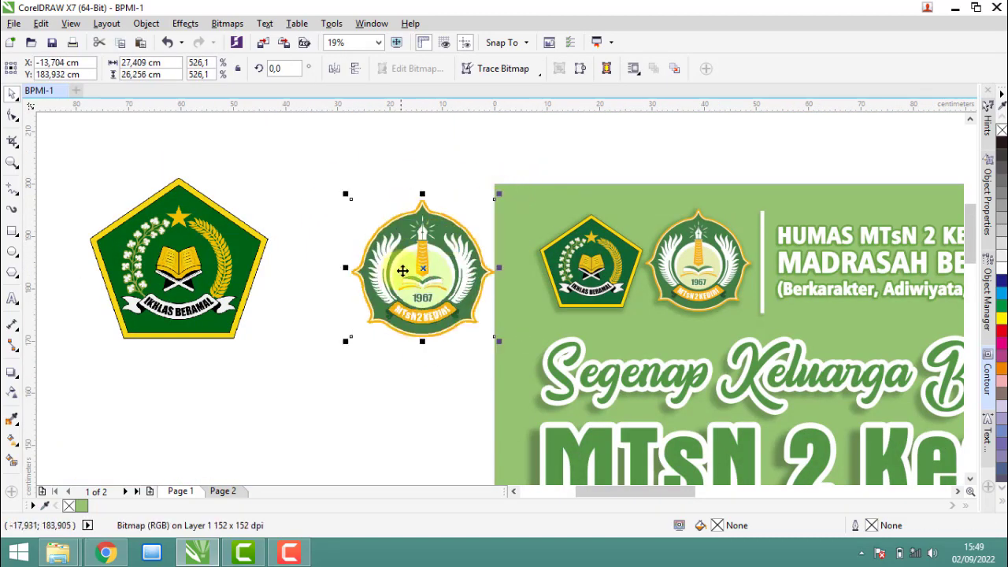
{"action": "left_click_drag", "start_coordinate": [405, 271], "coordinate": [757, 252]}
{"action": "scroll", "coordinate": [843, 182], "scroll_direction": "up", "scroll_amount": 2}
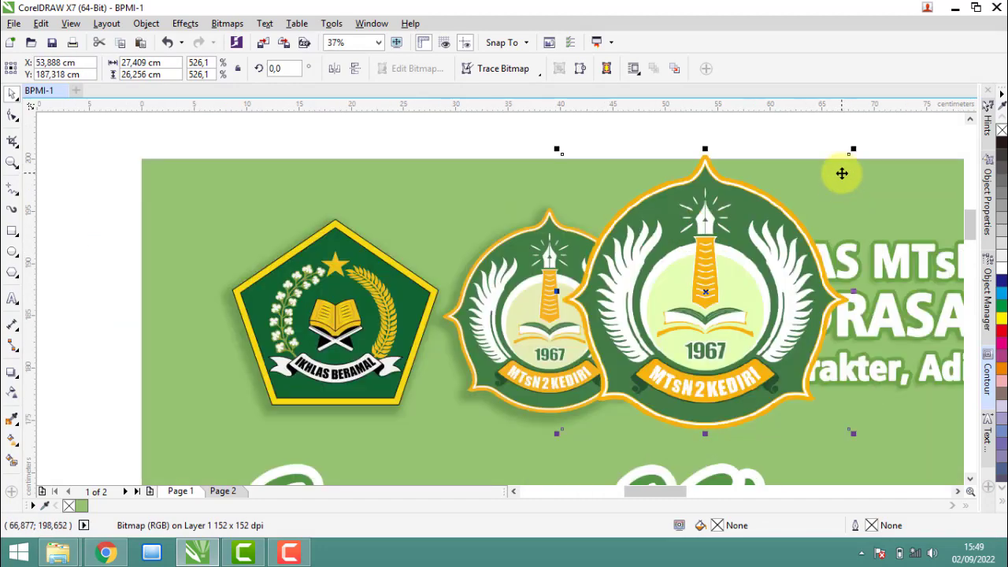
{"action": "scroll", "coordinate": [842, 173], "scroll_direction": "up", "scroll_amount": 2}
Step: Scale the MTsN logo down further, zooming in to check its edges
{"action": "left_click_drag", "start_coordinate": [861, 133], "coordinate": [752, 236]}
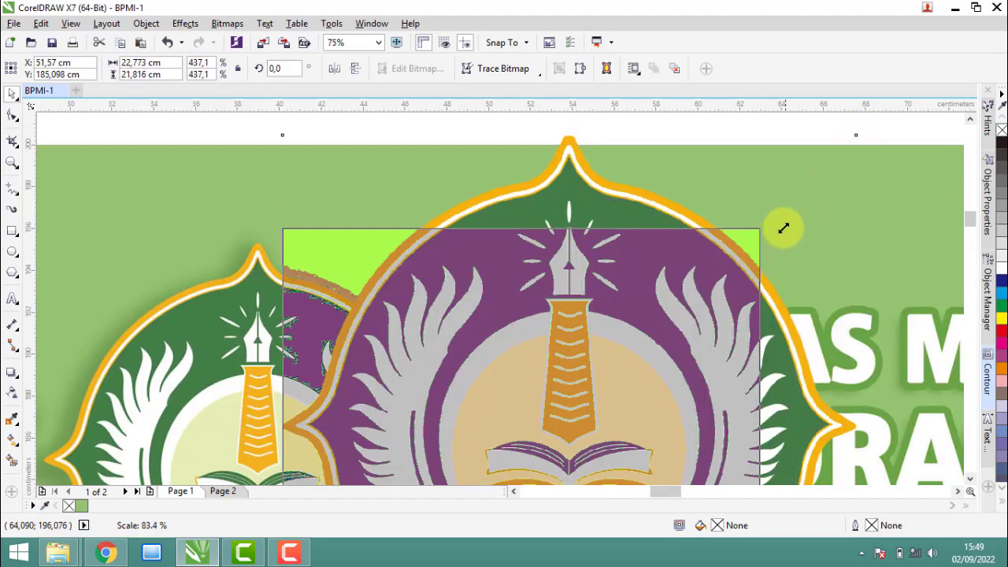
{"action": "scroll", "coordinate": [576, 220], "scroll_direction": "down", "scroll_amount": 2}
{"action": "scroll", "coordinate": [590, 315], "scroll_direction": "down", "scroll_amount": 2}
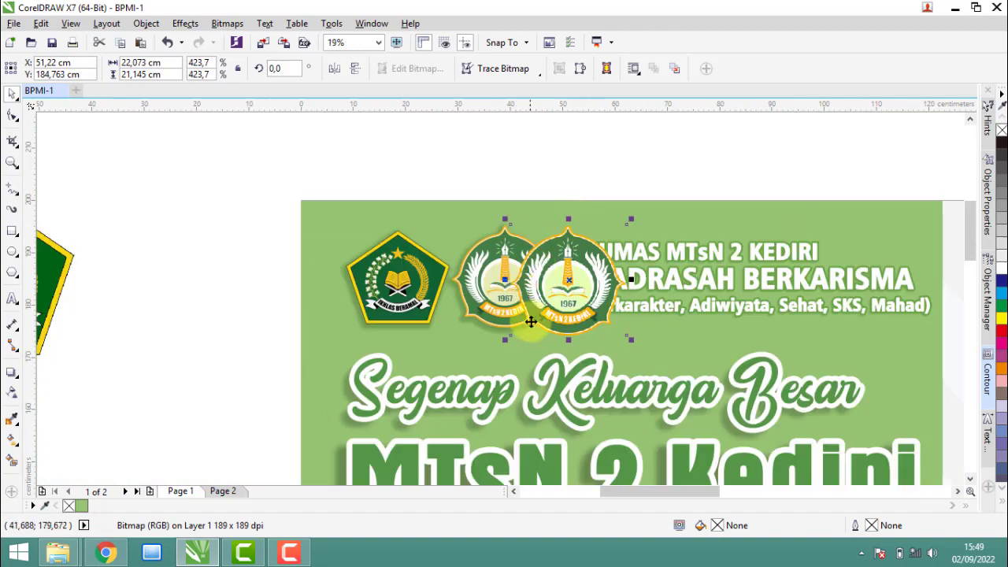
{"action": "scroll", "coordinate": [509, 356], "scroll_direction": "up", "scroll_amount": 4}
{"action": "scroll", "coordinate": [442, 374], "scroll_direction": "up", "scroll_amount": 2}
{"action": "mouse_move", "coordinate": [403, 386]}
{"action": "left_mouse_down"}
{"action": "mouse_move", "coordinate": [460, 335]}
{"action": "mouse_move", "coordinate": [457, 322]}
{"action": "left_mouse_up"}
{"action": "scroll", "coordinate": [634, 337], "scroll_direction": "down", "scroll_amount": 2}
{"action": "scroll", "coordinate": [634, 338], "scroll_direction": "down", "scroll_amount": 2}
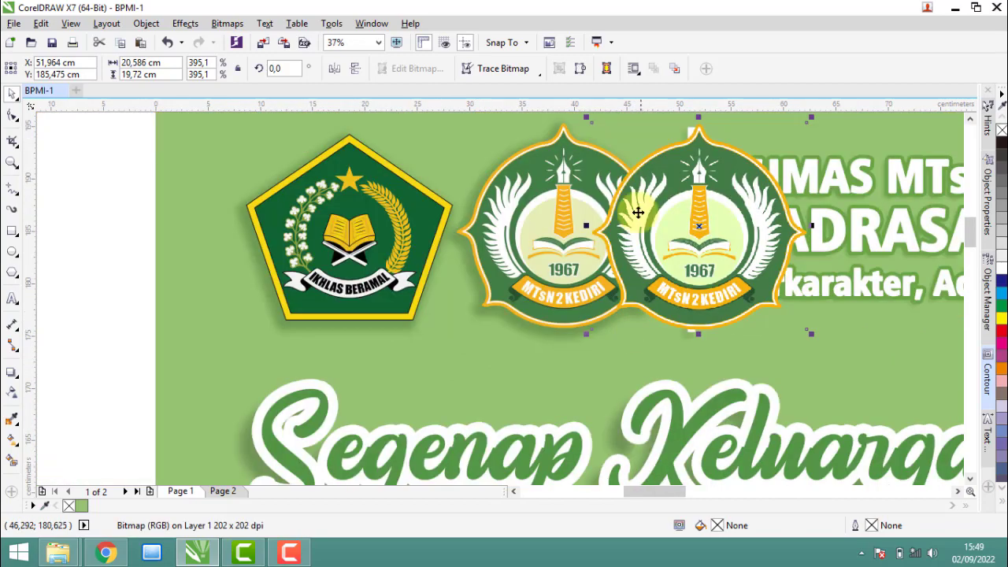
{"action": "scroll", "coordinate": [583, 145], "scroll_direction": "up", "scroll_amount": 2}
Step: Align the badge over the header's matching logo at about 20.47 × 19.61 cm
{"action": "mouse_move", "coordinate": [594, 313]}
{"action": "left_mouse_down"}
{"action": "mouse_move", "coordinate": [410, 315]}
{"action": "mouse_move", "coordinate": [354, 297]}
{"action": "left_mouse_up"}
{"action": "scroll", "coordinate": [352, 325], "scroll_direction": "up", "scroll_amount": 2}
{"action": "scroll", "coordinate": [352, 331], "scroll_direction": "up", "scroll_amount": 3}
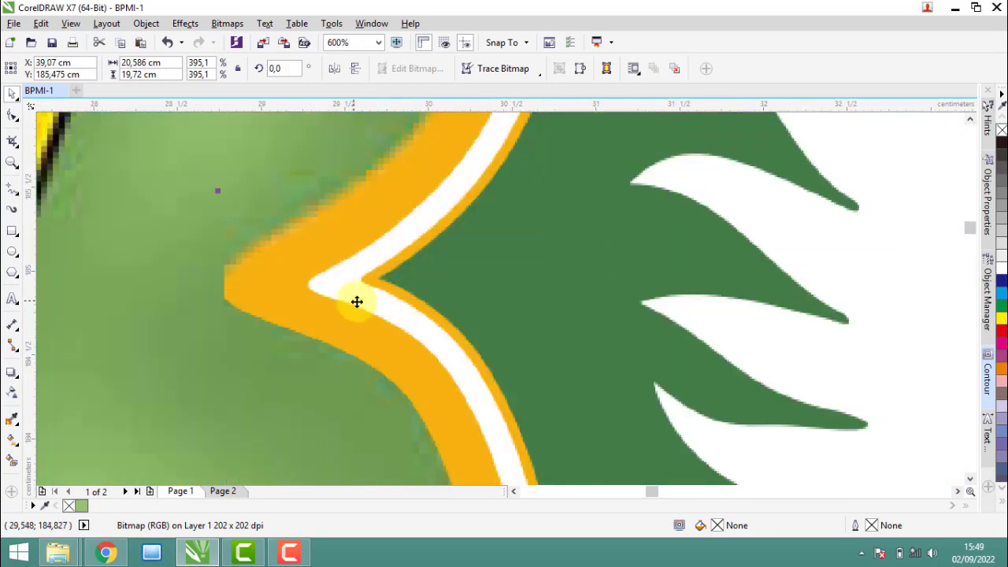
{"action": "scroll", "coordinate": [454, 345], "scroll_direction": "down", "scroll_amount": 1}
{"action": "scroll", "coordinate": [453, 345], "scroll_direction": "down", "scroll_amount": 3}
{"action": "scroll", "coordinate": [625, 126], "scroll_direction": "up", "scroll_amount": 4}
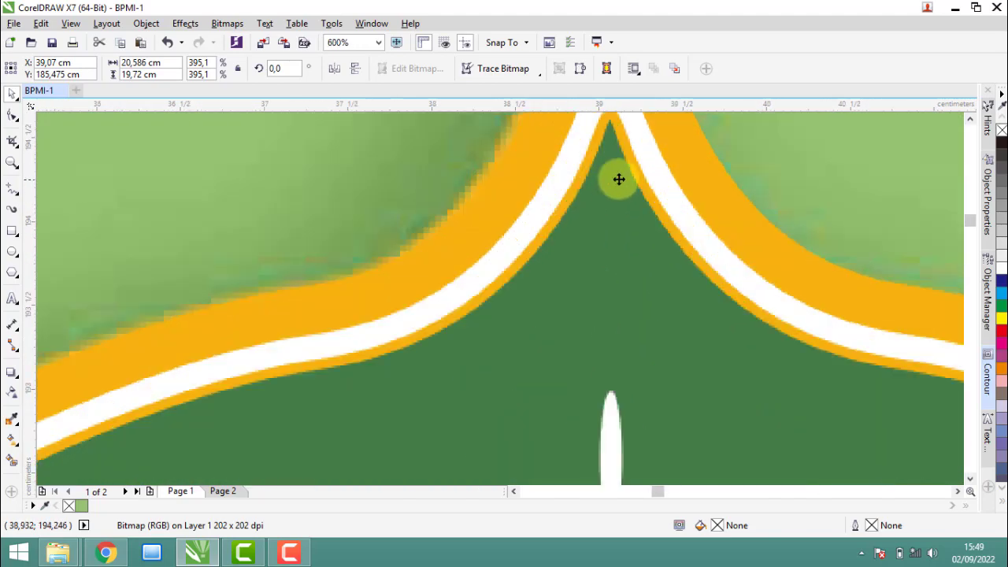
{"action": "scroll", "coordinate": [617, 178], "scroll_direction": "down", "scroll_amount": 1}
{"action": "scroll", "coordinate": [601, 233], "scroll_direction": "down", "scroll_amount": 2}
{"action": "scroll", "coordinate": [586, 231], "scroll_direction": "up", "scroll_amount": 2}
{"action": "scroll", "coordinate": [572, 336], "scroll_direction": "up", "scroll_amount": 2}
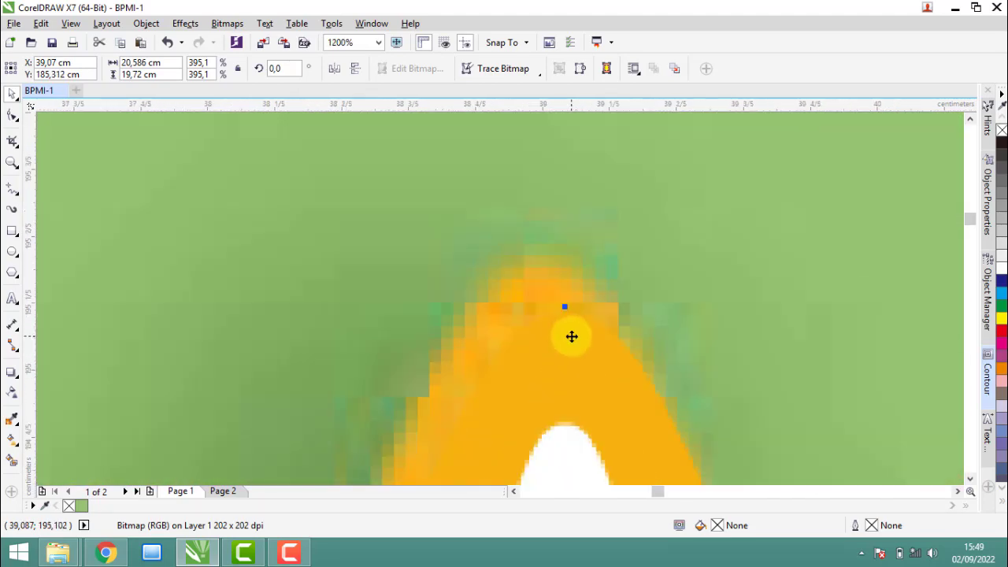
{"action": "scroll", "coordinate": [553, 304], "scroll_direction": "up", "scroll_amount": 1}
{"action": "scroll", "coordinate": [553, 305], "scroll_direction": "down", "scroll_amount": 1}
{"action": "scroll", "coordinate": [551, 288], "scroll_direction": "down", "scroll_amount": 2}
{"action": "scroll", "coordinate": [486, 237], "scroll_direction": "down", "scroll_amount": 2}
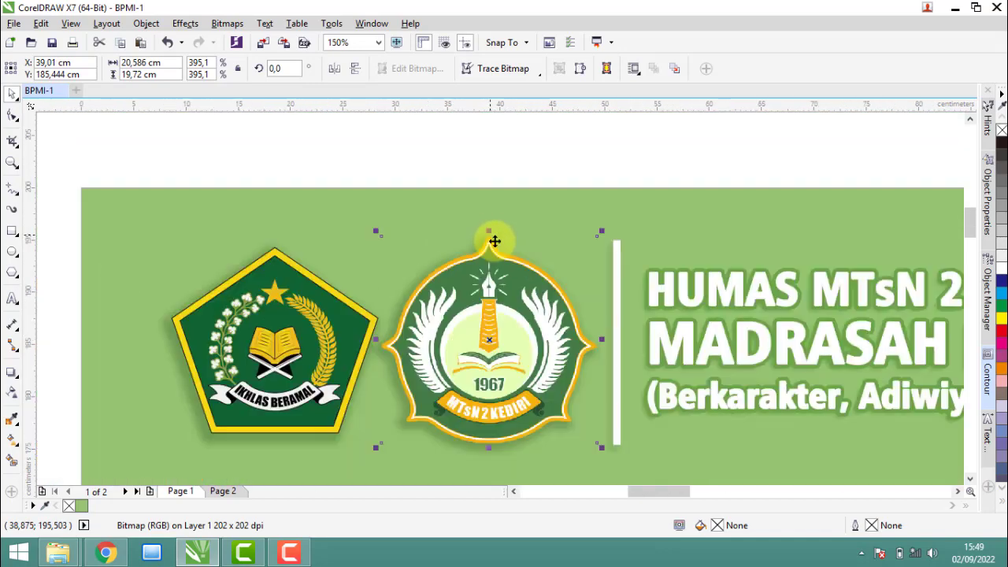
{"action": "scroll", "coordinate": [585, 436], "scroll_direction": "up", "scroll_amount": 1}
{"action": "scroll", "coordinate": [599, 449], "scroll_direction": "up", "scroll_amount": 2}
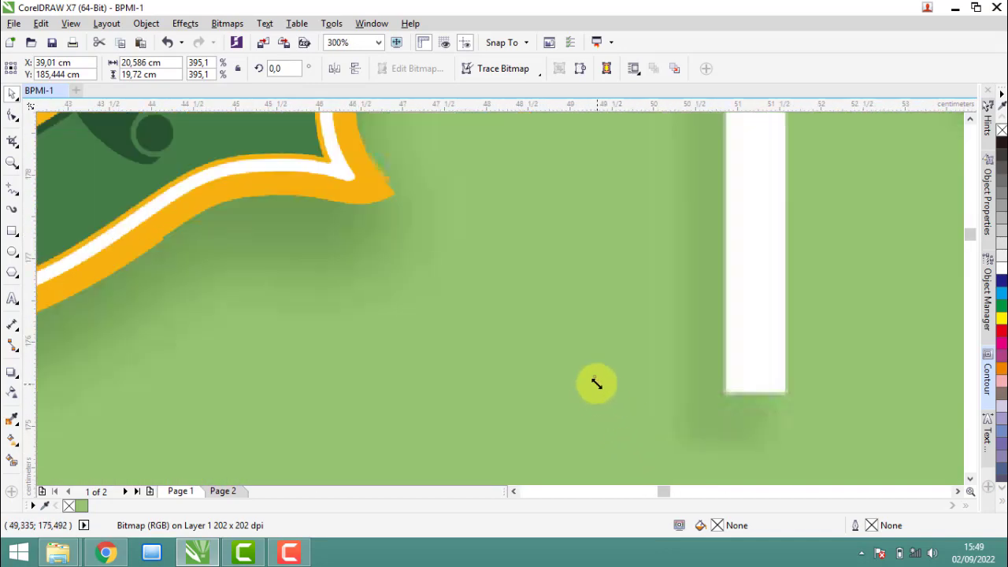
{"action": "mouse_move", "coordinate": [597, 384]}
{"action": "left_mouse_down"}
{"action": "mouse_move", "coordinate": [543, 354]}
{"action": "mouse_move", "coordinate": [612, 371]}
{"action": "left_mouse_up"}
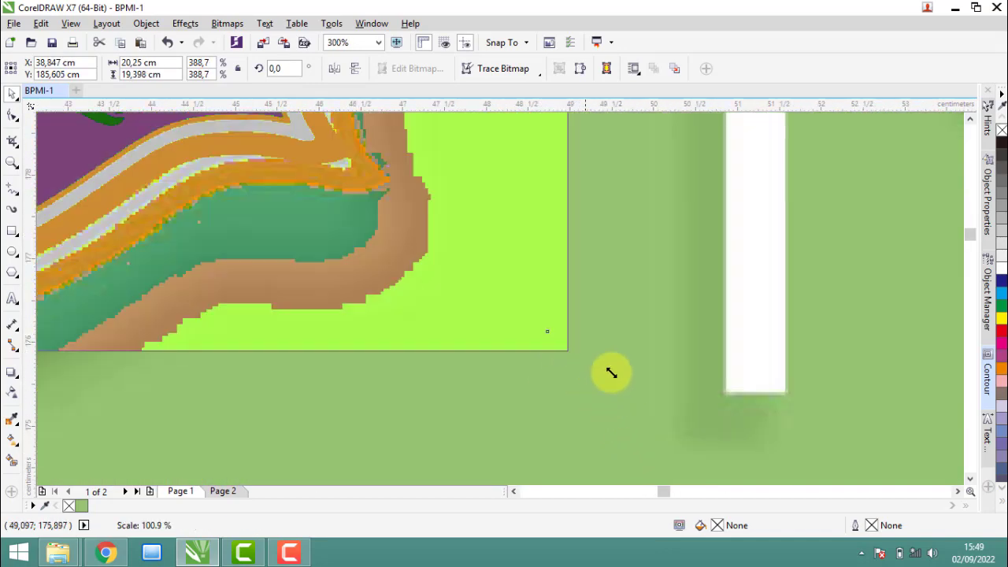
{"action": "scroll", "coordinate": [608, 364], "scroll_direction": "down", "scroll_amount": 2}
{"action": "scroll", "coordinate": [598, 364], "scroll_direction": "down", "scroll_amount": 1}
{"action": "scroll", "coordinate": [575, 356], "scroll_direction": "down", "scroll_amount": 1}
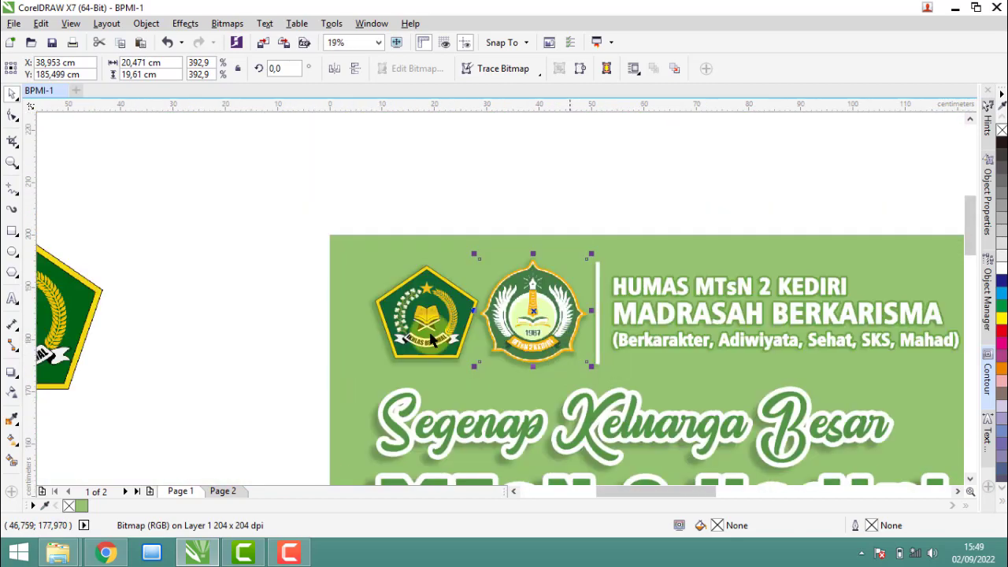
Step: Move the pentagon Kemenag logo onto the banner header and shrink it
{"action": "left_click_drag", "start_coordinate": [38, 265], "coordinate": [361, 263]}
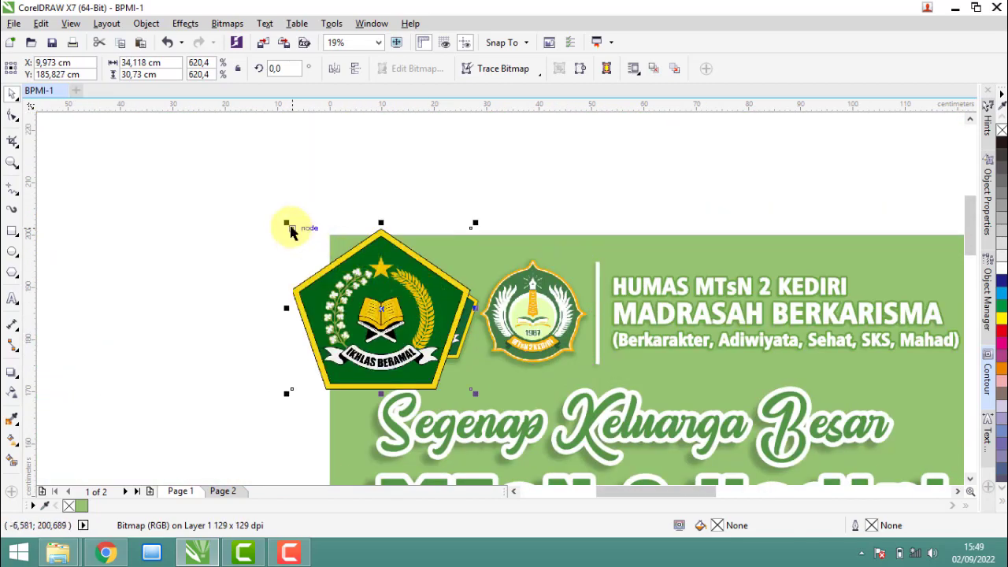
{"action": "left_click_drag", "start_coordinate": [291, 230], "coordinate": [345, 278]}
{"action": "scroll", "coordinate": [335, 277], "scroll_direction": "up", "scroll_amount": 1}
{"action": "left_click_drag", "start_coordinate": [412, 311], "coordinate": [471, 288]}
{"action": "left_click_drag", "start_coordinate": [618, 483], "coordinate": [588, 457]}
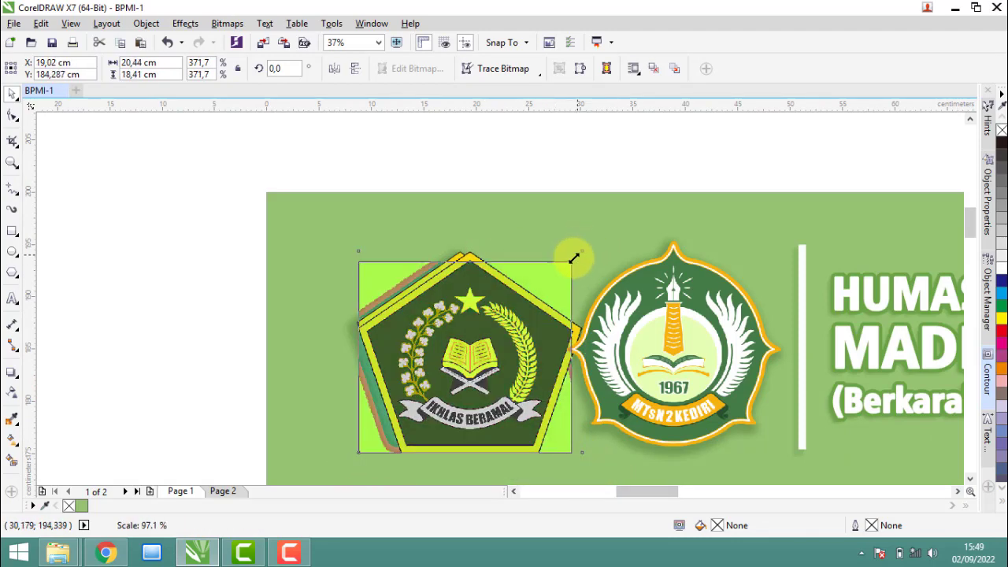
{"action": "left_click_drag", "start_coordinate": [589, 245], "coordinate": [572, 262]}
Step: Fine-tune the Kemenag logo to about 19.76 × 17.80 cm over its counterpart, then deselect
{"action": "scroll", "coordinate": [457, 261], "scroll_direction": "up", "scroll_amount": 2}
{"action": "scroll", "coordinate": [472, 331], "scroll_direction": "up", "scroll_amount": 1}
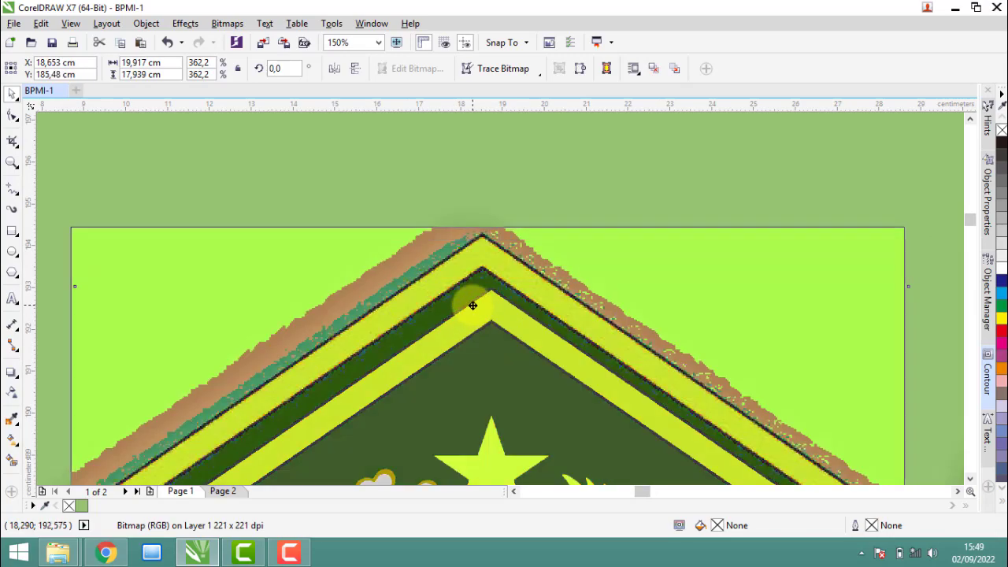
{"action": "scroll", "coordinate": [481, 274], "scroll_direction": "up", "scroll_amount": 3}
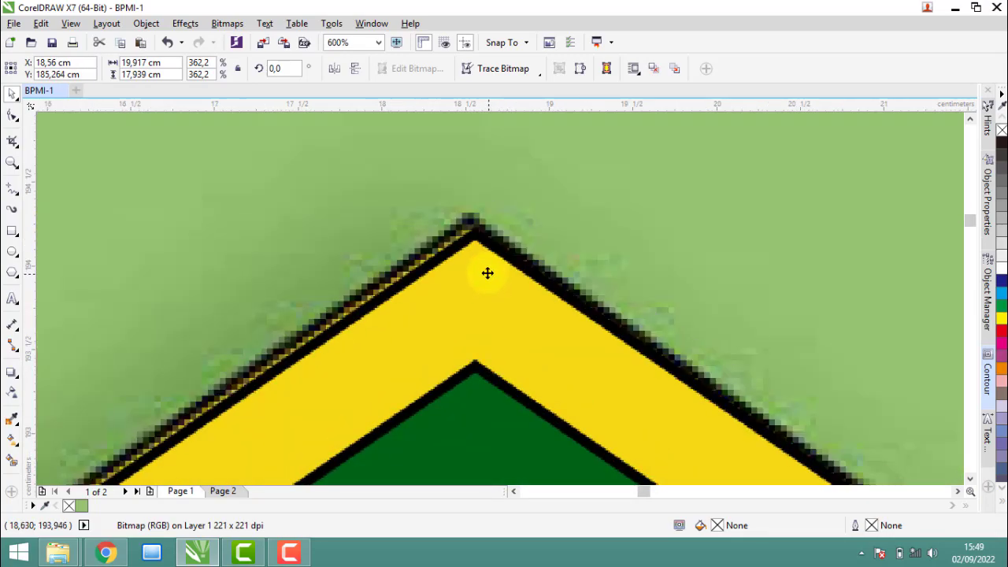
{"action": "scroll", "coordinate": [472, 230], "scroll_direction": "down", "scroll_amount": 3}
{"action": "scroll", "coordinate": [476, 231], "scroll_direction": "down", "scroll_amount": 7}
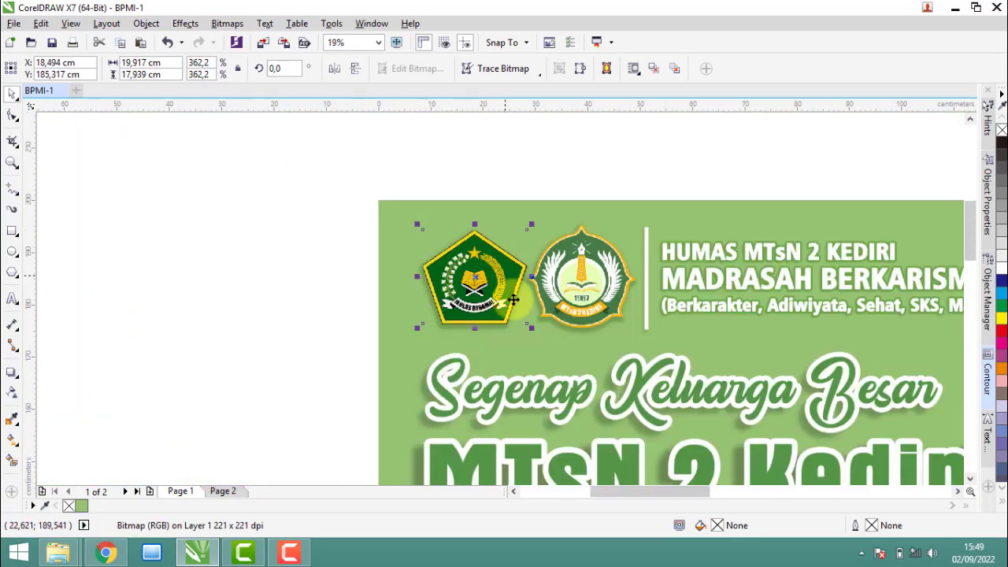
{"action": "scroll", "coordinate": [512, 346], "scroll_direction": "up", "scroll_amount": 1}
{"action": "mouse_move", "coordinate": [554, 348]}
{"action": "left_mouse_down"}
{"action": "mouse_move", "coordinate": [543, 337]}
{"action": "mouse_move", "coordinate": [586, 359]}
{"action": "left_mouse_up"}
{"action": "scroll", "coordinate": [530, 331], "scroll_direction": "up", "scroll_amount": 3}
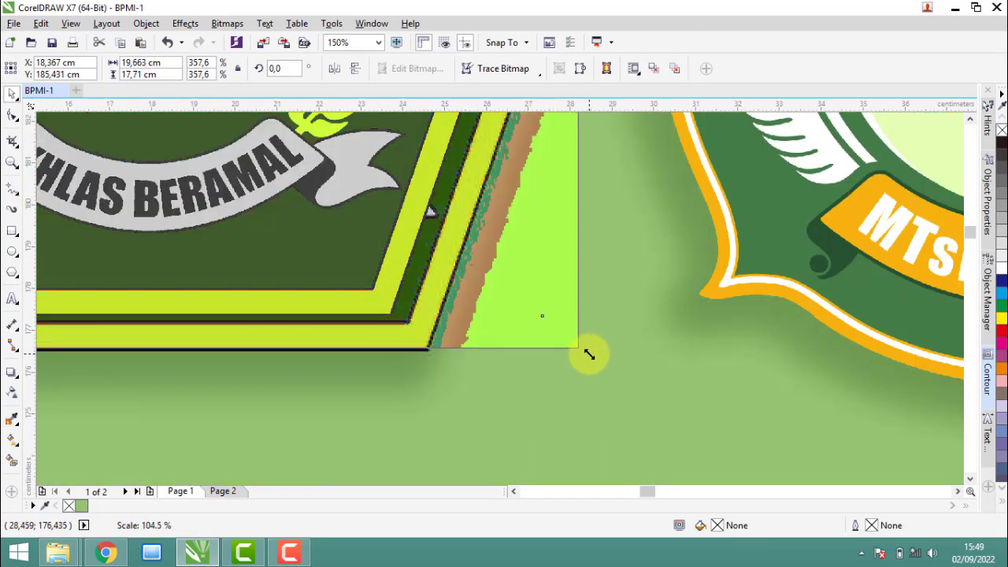
{"action": "scroll", "coordinate": [574, 349], "scroll_direction": "down", "scroll_amount": 2}
{"action": "scroll", "coordinate": [533, 342], "scroll_direction": "down", "scroll_amount": 1}
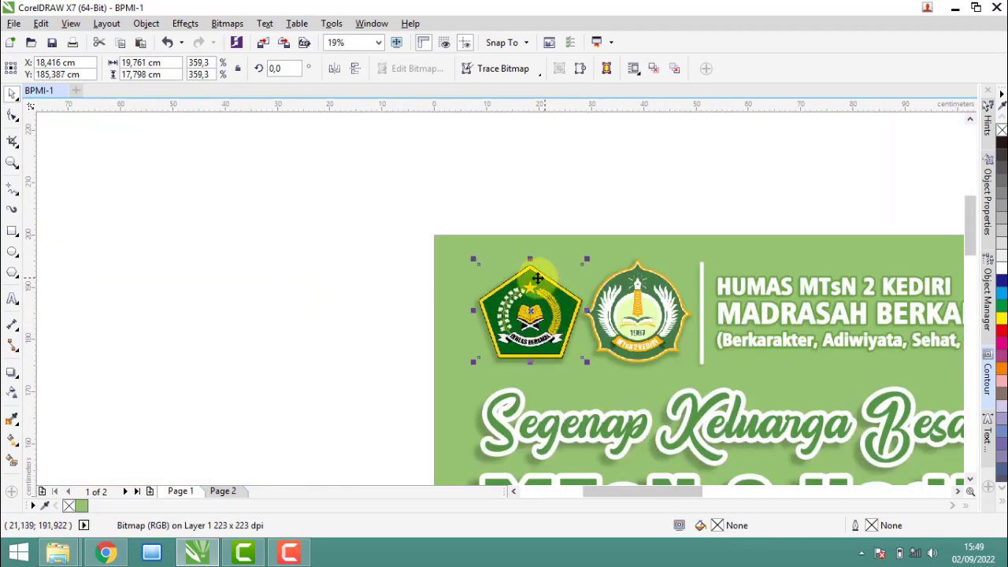
{"action": "scroll", "coordinate": [522, 252], "scroll_direction": "up", "scroll_amount": 1}
{"action": "scroll", "coordinate": [513, 248], "scroll_direction": "up", "scroll_amount": 3}
{"action": "scroll", "coordinate": [513, 246], "scroll_direction": "up", "scroll_amount": 1}
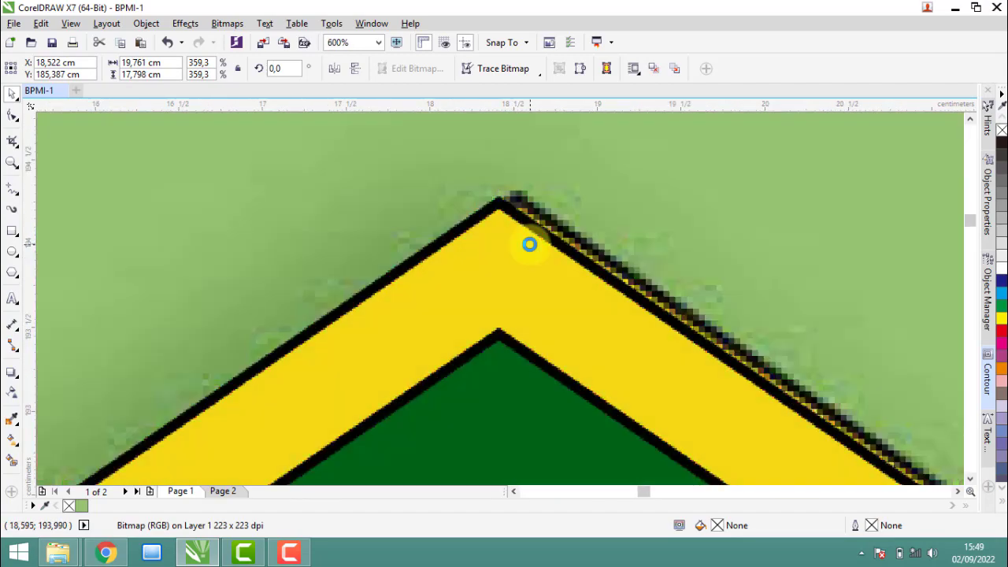
{"action": "scroll", "coordinate": [304, 243], "scroll_direction": "down", "scroll_amount": 1}
{"action": "scroll", "coordinate": [341, 292], "scroll_direction": "down", "scroll_amount": 2}
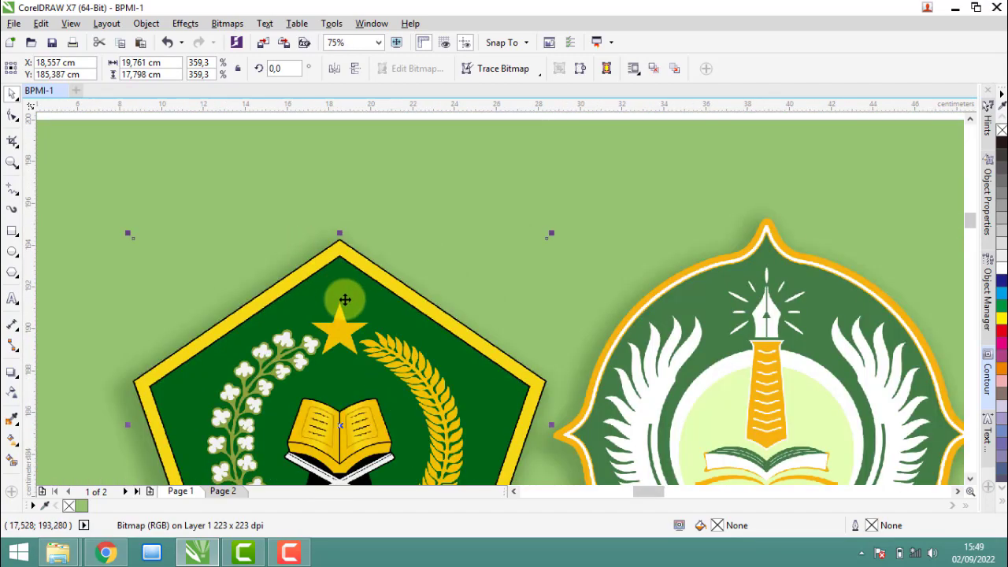
{"action": "scroll", "coordinate": [340, 300], "scroll_direction": "down", "scroll_amount": 1}
{"action": "scroll", "coordinate": [365, 301], "scroll_direction": "down", "scroll_amount": 2}
{"action": "scroll", "coordinate": [366, 301], "scroll_direction": "down", "scroll_amount": 1}
{"action": "left_click", "coordinate": [167, 489]}
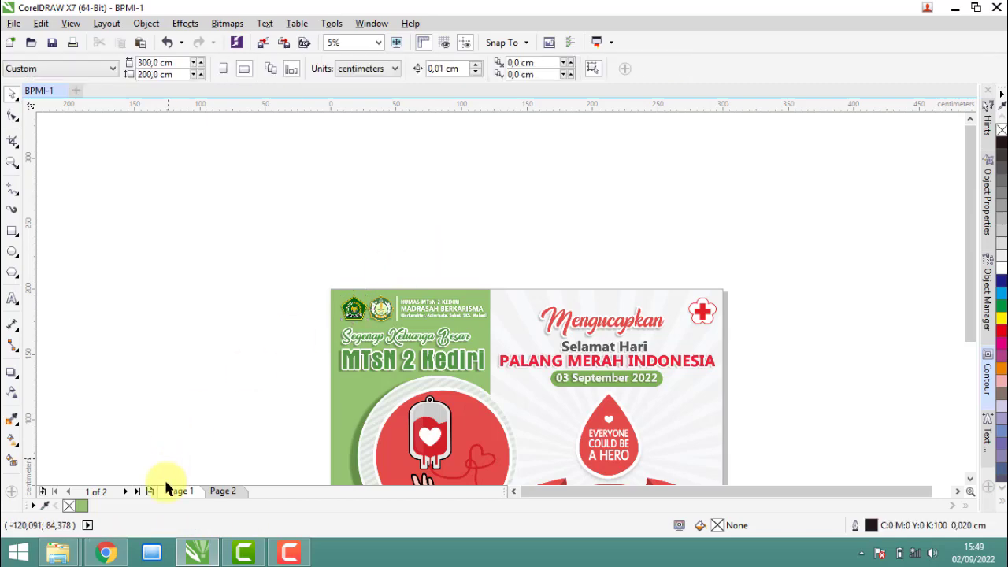
Step: Preview the pngwing image from the Bahan folder, then close the viewer
{"action": "mouse_move", "coordinate": [58, 553]}
{"action": "left_click", "coordinate": [268, 416]}
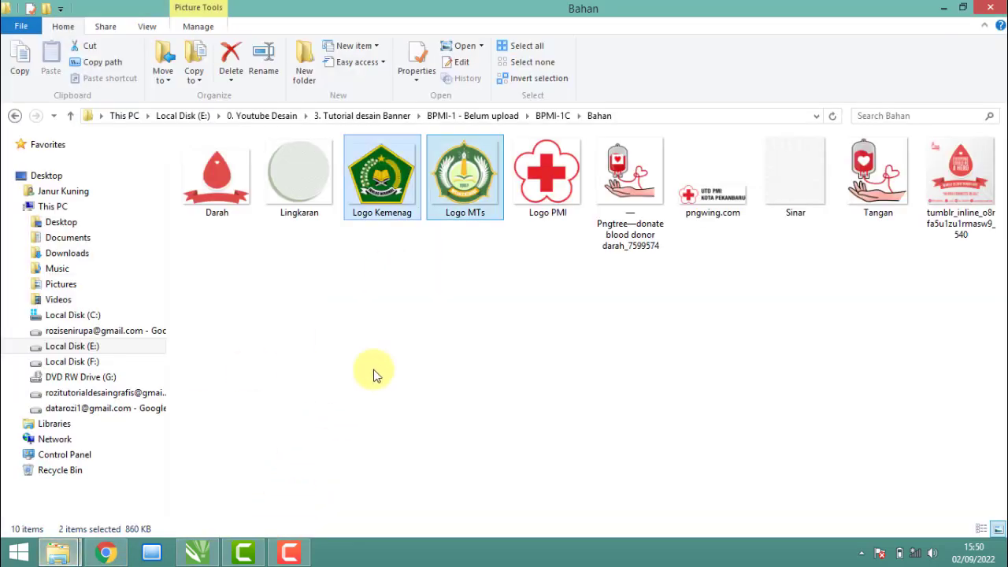
{"action": "double_click", "coordinate": [713, 196]}
{"action": "scroll", "coordinate": [196, 247], "scroll_direction": "up", "scroll_amount": 1}
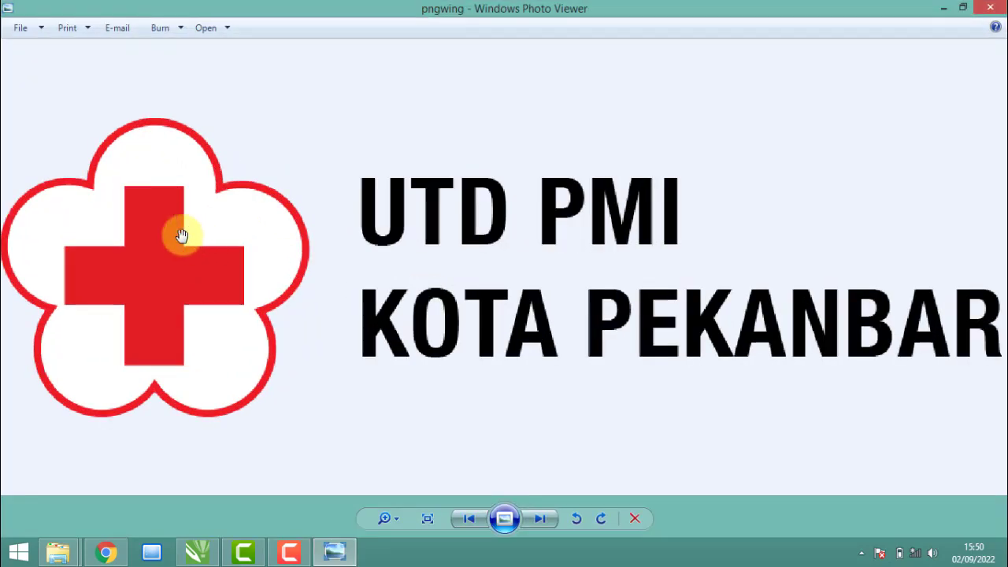
{"action": "scroll", "coordinate": [196, 252], "scroll_direction": "down", "scroll_amount": 1}
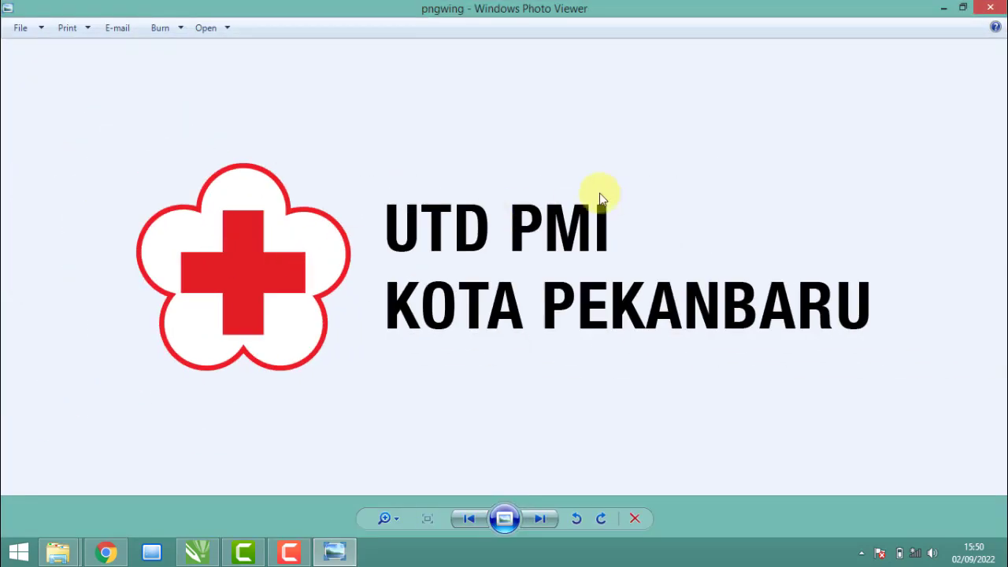
{"action": "left_click", "coordinate": [995, 8]}
Step: Bring the Logo PMI image into CorelDRAW beside the banner's red-cross logo
{"action": "left_click", "coordinate": [543, 169]}
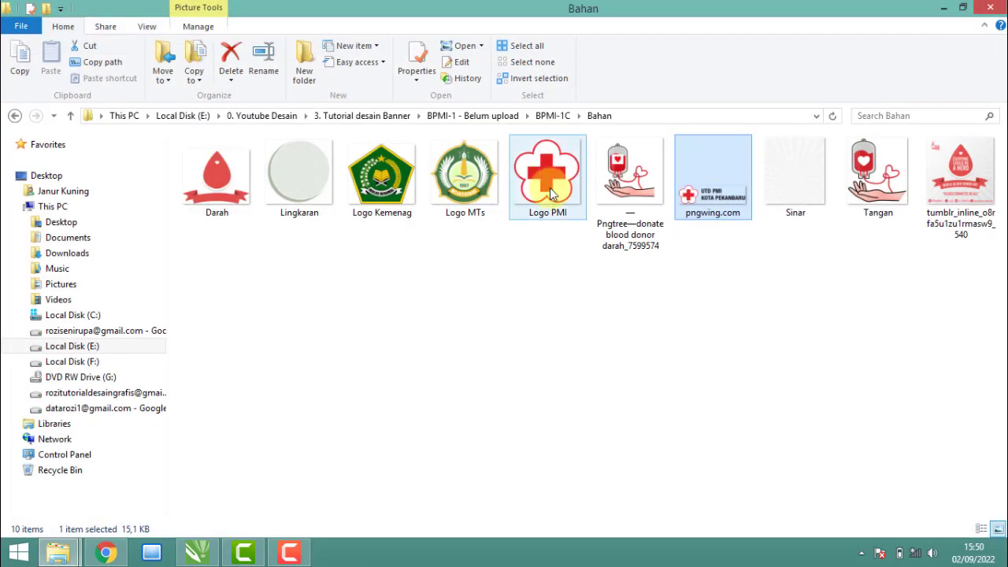
{"action": "left_click_drag", "start_coordinate": [551, 207], "coordinate": [546, 360]}
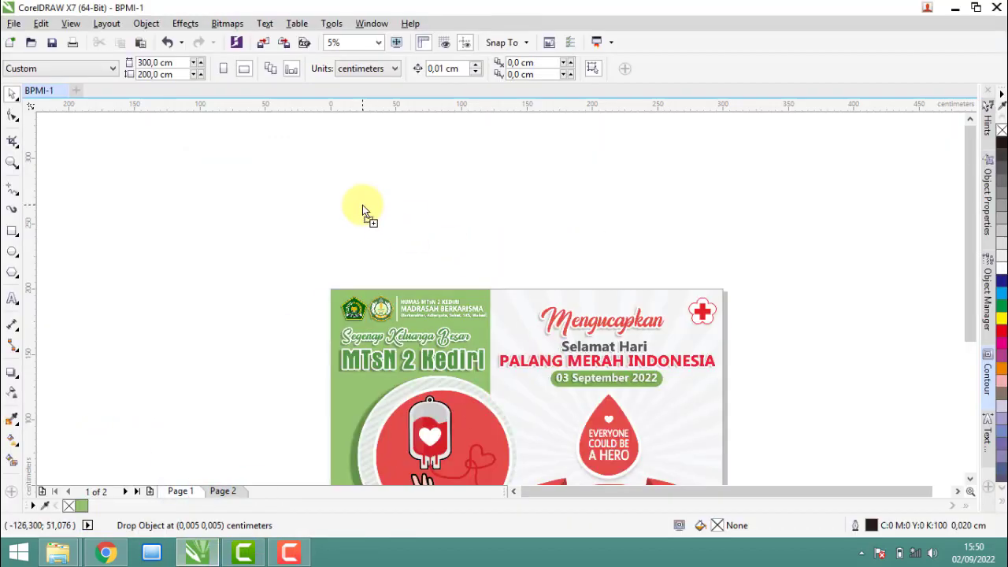
{"action": "mouse_move", "coordinate": [363, 211]}
{"action": "left_mouse_down"}
{"action": "mouse_move", "coordinate": [744, 306]}
{"action": "mouse_move", "coordinate": [522, 311]}
{"action": "mouse_move", "coordinate": [407, 300]}
{"action": "left_mouse_up"}
{"action": "scroll", "coordinate": [746, 307], "scroll_direction": "up", "scroll_amount": 3}
{"action": "scroll", "coordinate": [746, 307], "scroll_direction": "up", "scroll_amount": 4}
Step: Position the Logo PMI bitmap over the red cross mark in the banner's top-right corner
{"action": "scroll", "coordinate": [438, 164], "scroll_direction": "up", "scroll_amount": 1}
{"action": "scroll", "coordinate": [627, 225], "scroll_direction": "up", "scroll_amount": 1}
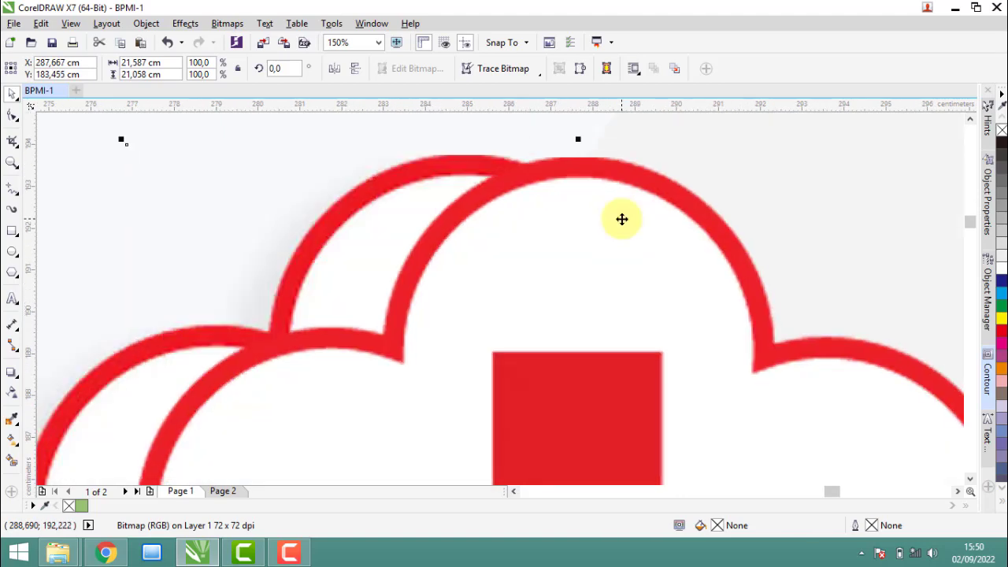
{"action": "mouse_move", "coordinate": [622, 219]}
{"action": "left_mouse_down"}
{"action": "mouse_move", "coordinate": [492, 208]}
{"action": "mouse_move", "coordinate": [497, 224]}
{"action": "mouse_move", "coordinate": [477, 228]}
{"action": "mouse_move", "coordinate": [491, 228]}
{"action": "left_mouse_up"}
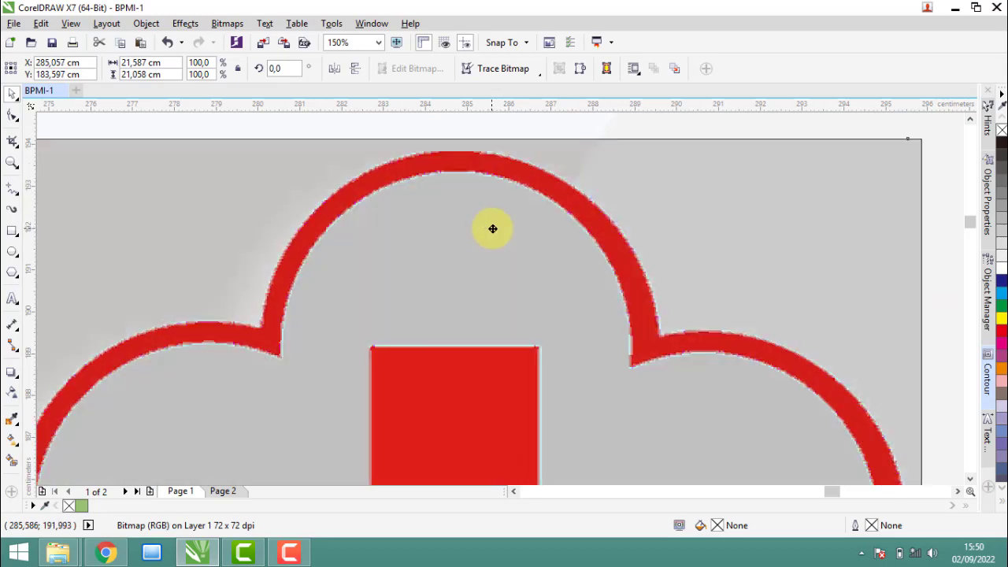
{"action": "scroll", "coordinate": [489, 228], "scroll_direction": "down", "scroll_amount": 3}
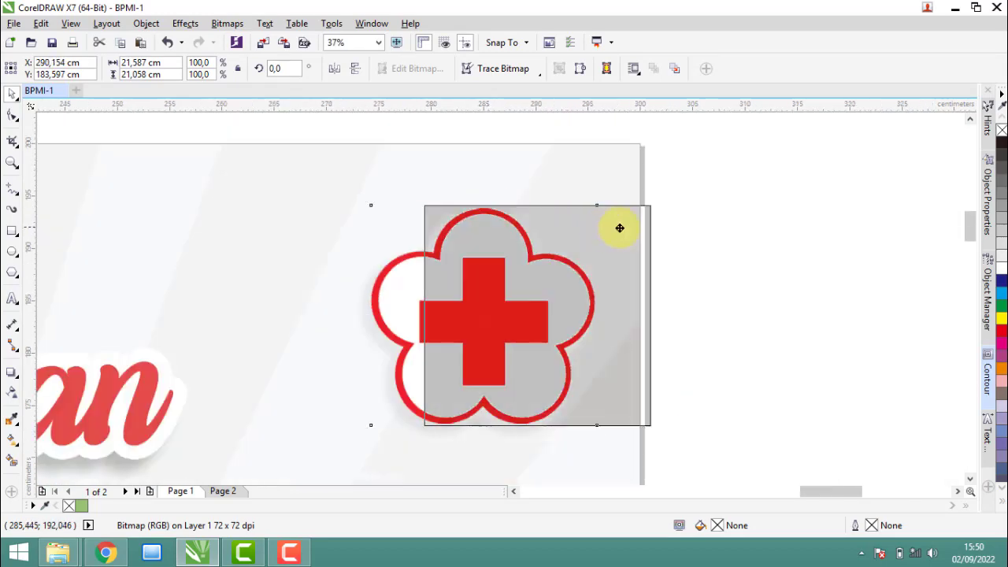
{"action": "scroll", "coordinate": [675, 228], "scroll_direction": "down", "scroll_amount": 2}
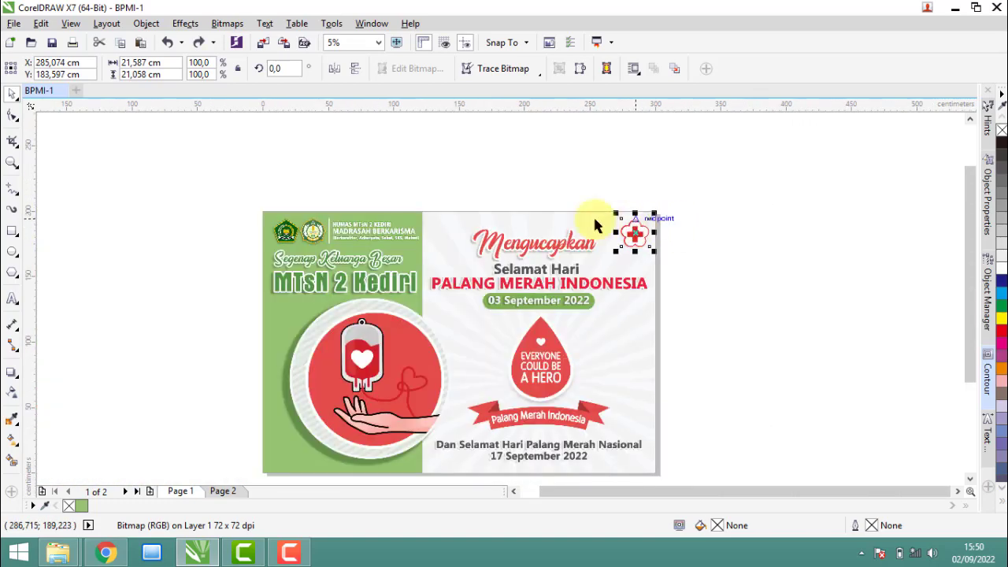
{"action": "scroll", "coordinate": [304, 226], "scroll_direction": "up", "scroll_amount": 2}
{"action": "scroll", "coordinate": [252, 228], "scroll_direction": "up", "scroll_amount": 1}
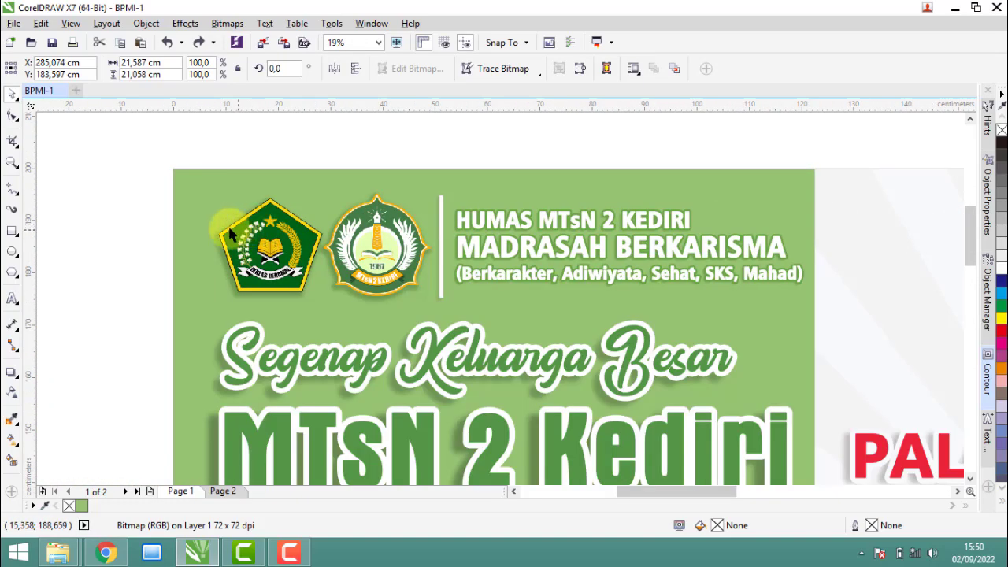
{"action": "left_click", "coordinate": [268, 250]}
Step: Duplicate the Kemenag logo and give it a Flat Bottom Left drop shadow
{"action": "scroll", "coordinate": [197, 231], "scroll_direction": "up", "scroll_amount": 1}
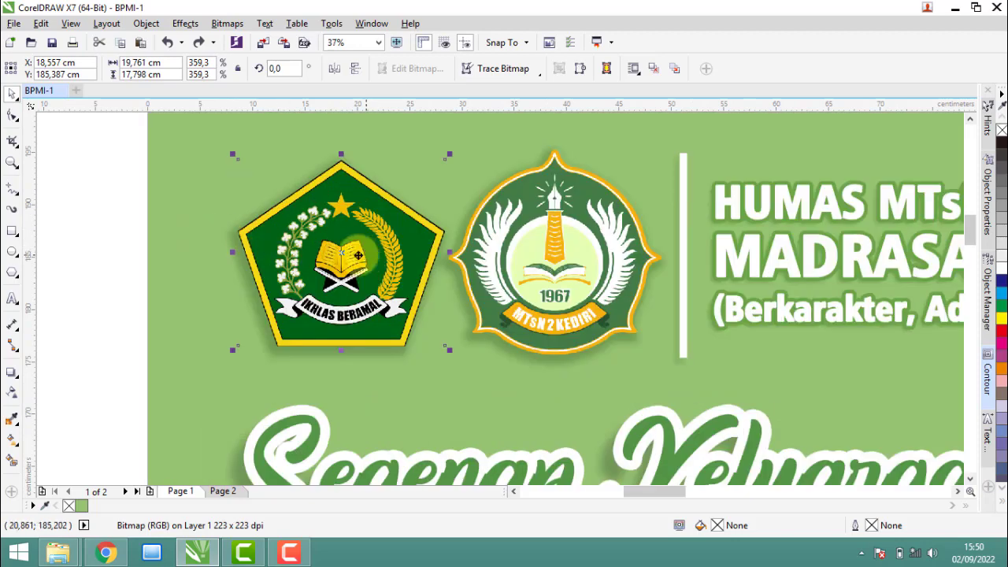
{"action": "left_click_drag", "start_coordinate": [302, 271], "coordinate": [242, 272]}
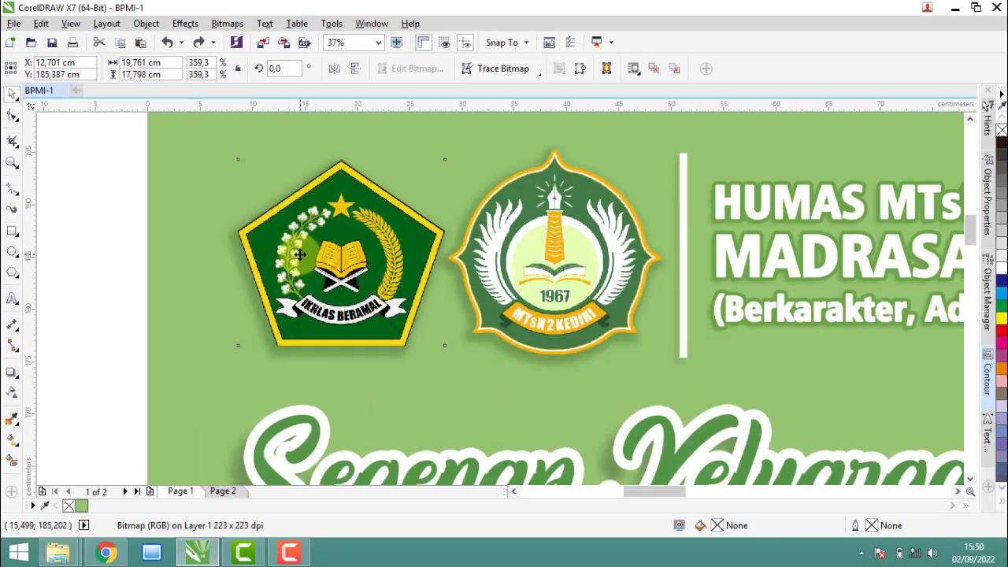
{"action": "left_click", "coordinate": [12, 376]}
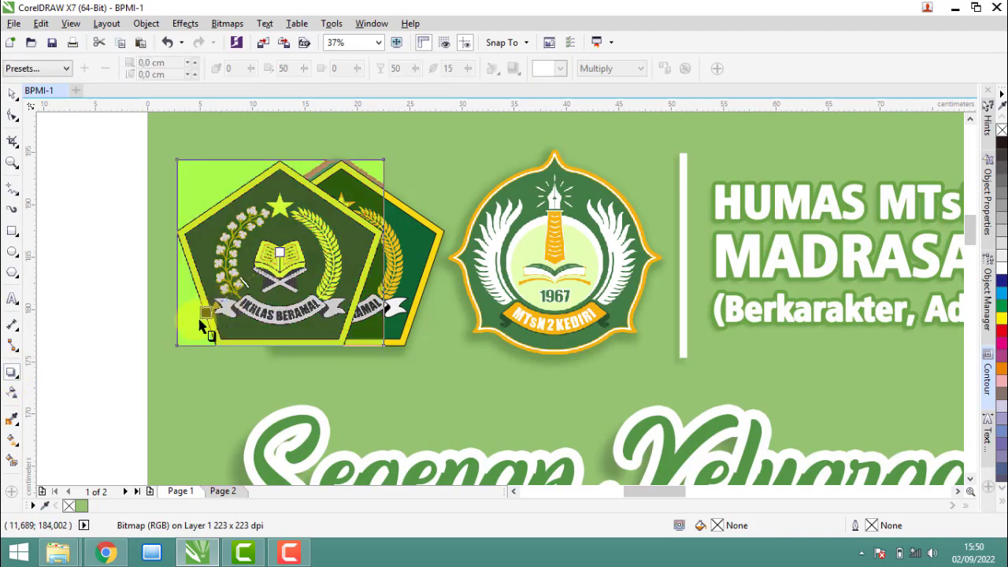
{"action": "left_click_drag", "start_coordinate": [279, 252], "coordinate": [192, 321]}
{"action": "left_click", "coordinate": [66, 67]}
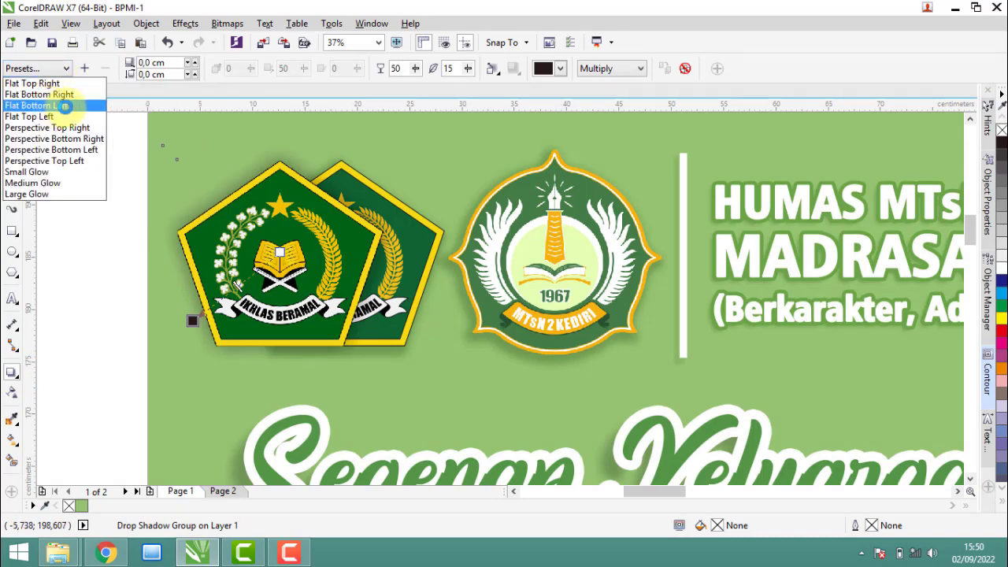
{"action": "left_click", "coordinate": [36, 104]}
Step: Pull the Kemenag shadow closer to the logo and set its feather to 30
{"action": "mouse_move", "coordinate": [173, 348]}
{"action": "left_mouse_down"}
{"action": "mouse_move", "coordinate": [177, 357]}
{"action": "mouse_move", "coordinate": [166, 343]}
{"action": "left_mouse_up"}
{"action": "scroll", "coordinate": [163, 281], "scroll_direction": "up", "scroll_amount": 2}
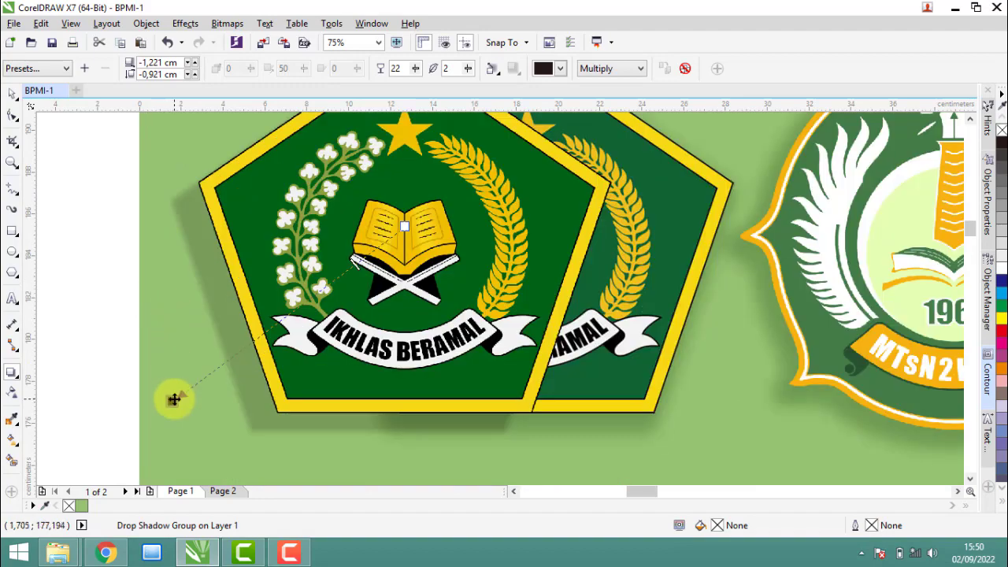
{"action": "left_click_drag", "start_coordinate": [174, 399], "coordinate": [189, 393]}
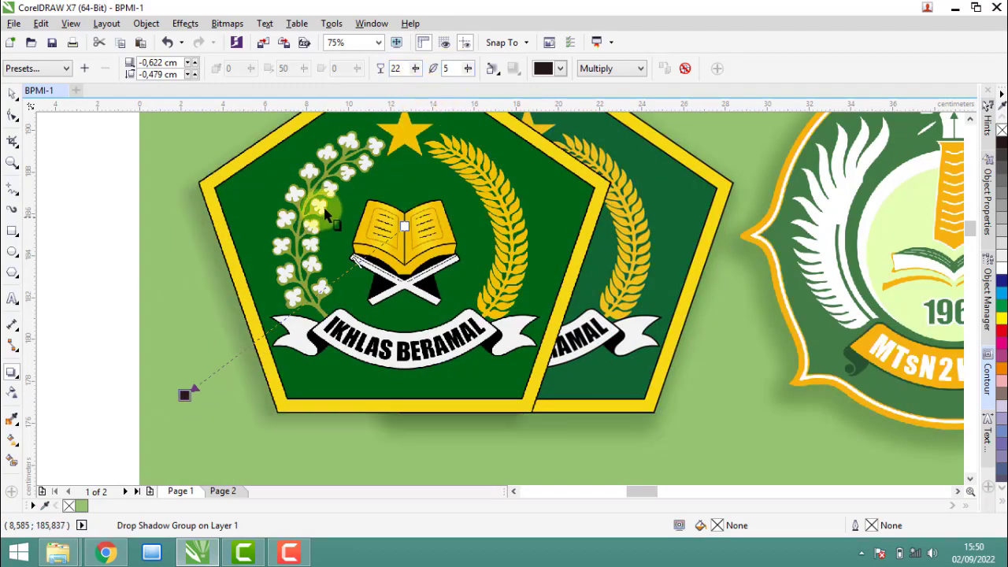
{"action": "type", "text": "30"}
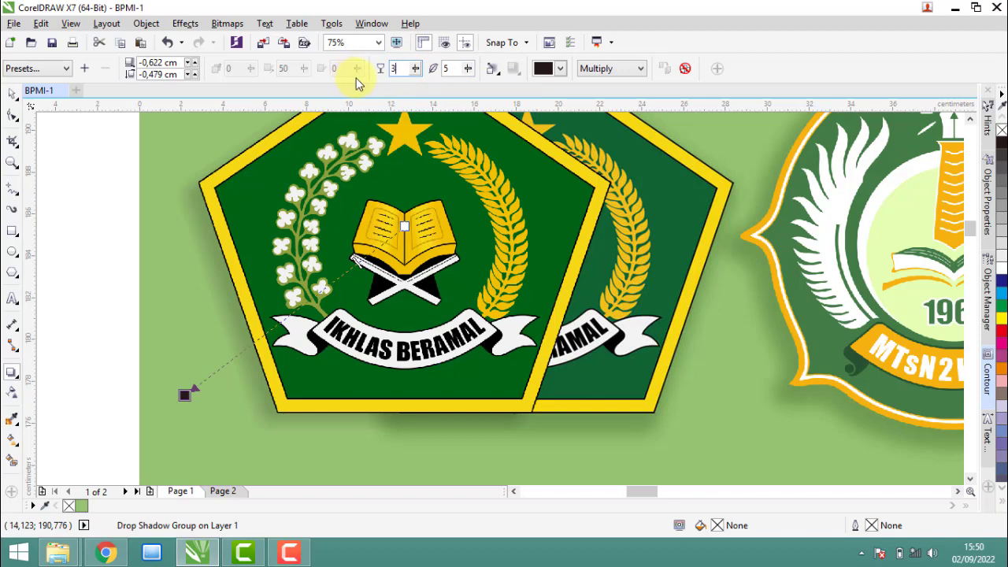
{"action": "key", "text": "Return"}
{"action": "scroll", "coordinate": [260, 310], "scroll_direction": "down", "scroll_amount": 2}
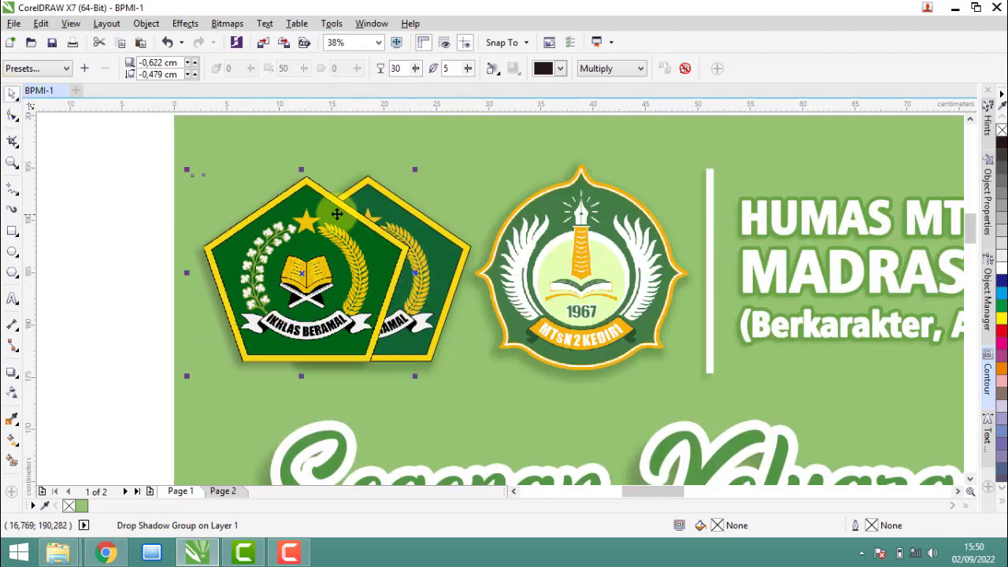
Step: Move the shadowed Kemenag logo right onto its duplicate in the header
{"action": "left_click_drag", "start_coordinate": [337, 213], "coordinate": [354, 214]}
{"action": "scroll", "coordinate": [355, 213], "scroll_direction": "up", "scroll_amount": 4}
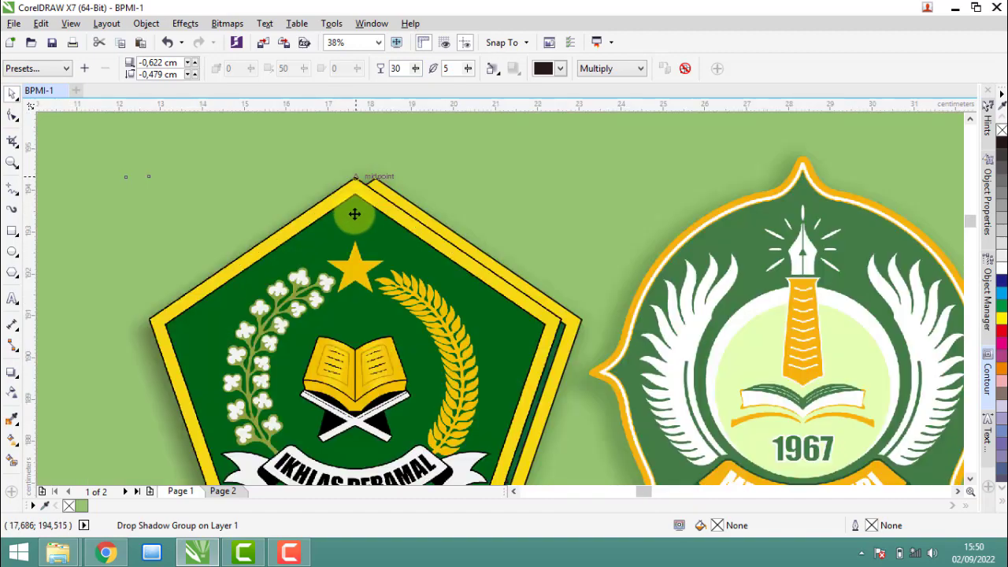
{"action": "scroll", "coordinate": [386, 214], "scroll_direction": "up", "scroll_amount": 3}
{"action": "scroll", "coordinate": [397, 216], "scroll_direction": "up", "scroll_amount": 1}
{"action": "scroll", "coordinate": [406, 193], "scroll_direction": "down", "scroll_amount": 3}
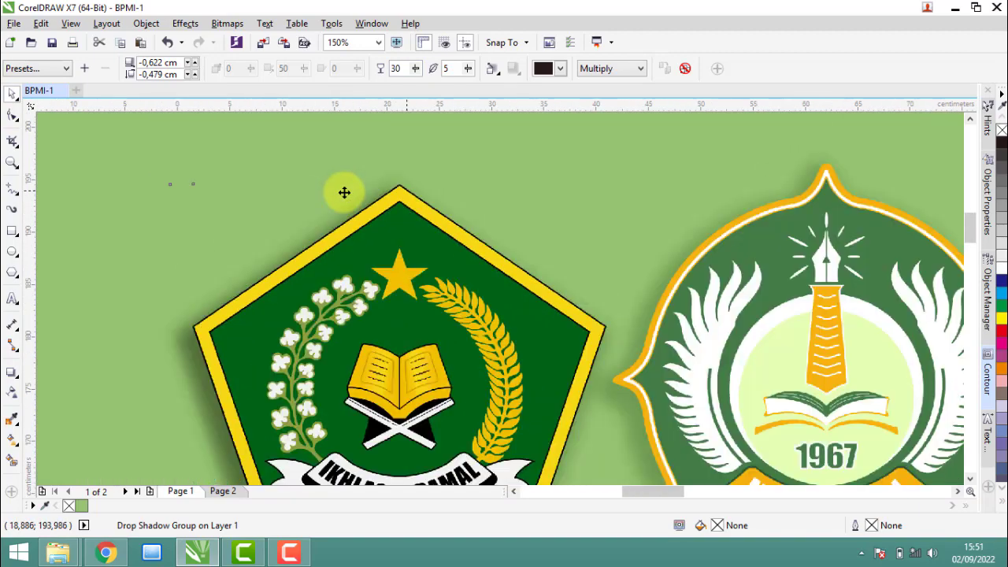
{"action": "scroll", "coordinate": [342, 191], "scroll_direction": "down", "scroll_amount": 3}
{"action": "left_click", "coordinate": [496, 236]}
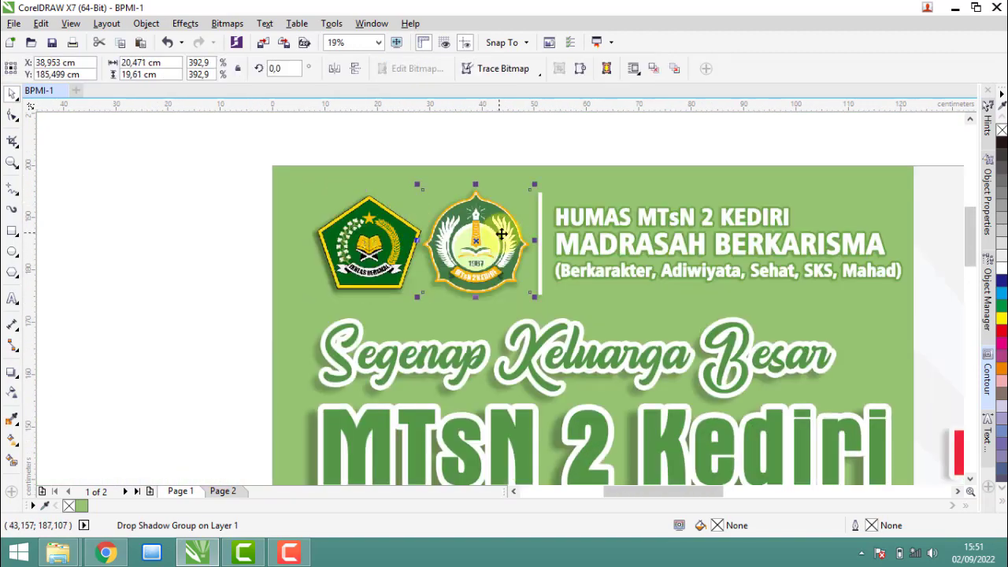
Step: Give the round MTsN 2 Kediri emblem a Flat Bottom Left drop shadow, nudged closer
{"action": "left_click", "coordinate": [12, 373]}
{"action": "left_click_drag", "start_coordinate": [475, 240], "coordinate": [441, 292]}
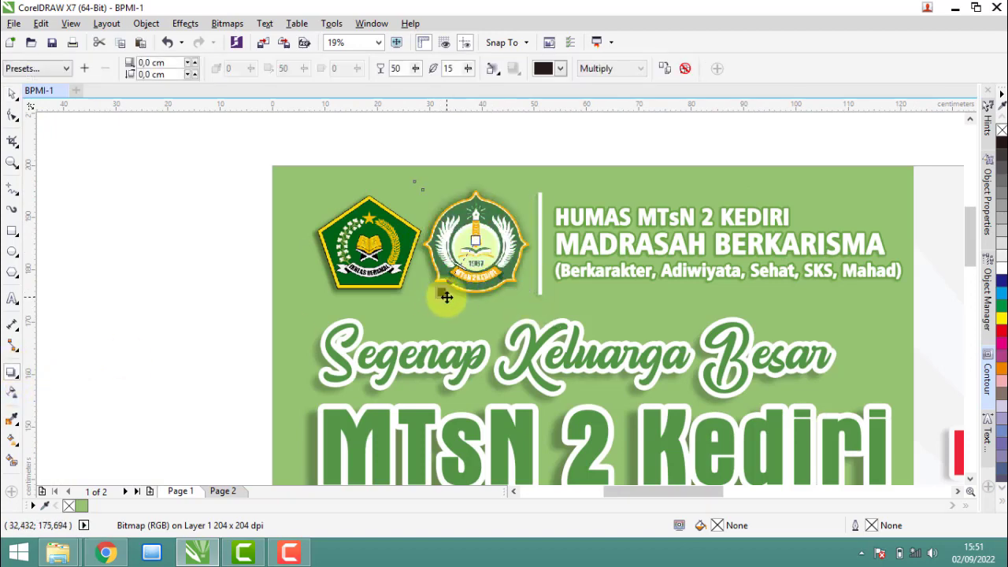
{"action": "left_click", "coordinate": [47, 69]}
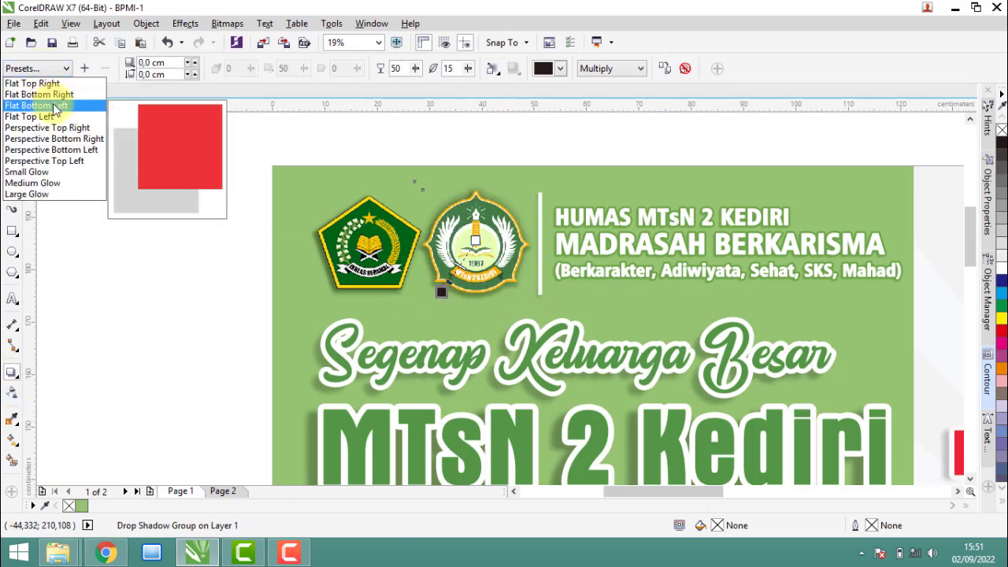
{"action": "left_click", "coordinate": [341, 209]}
{"action": "scroll", "coordinate": [461, 263], "scroll_direction": "up", "scroll_amount": 4}
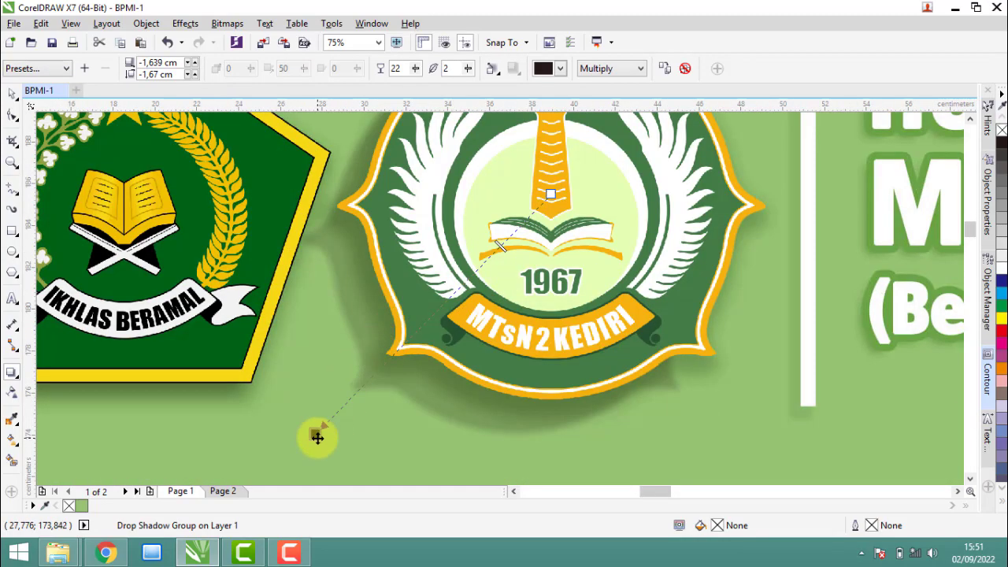
{"action": "left_click_drag", "start_coordinate": [324, 430], "coordinate": [335, 420]}
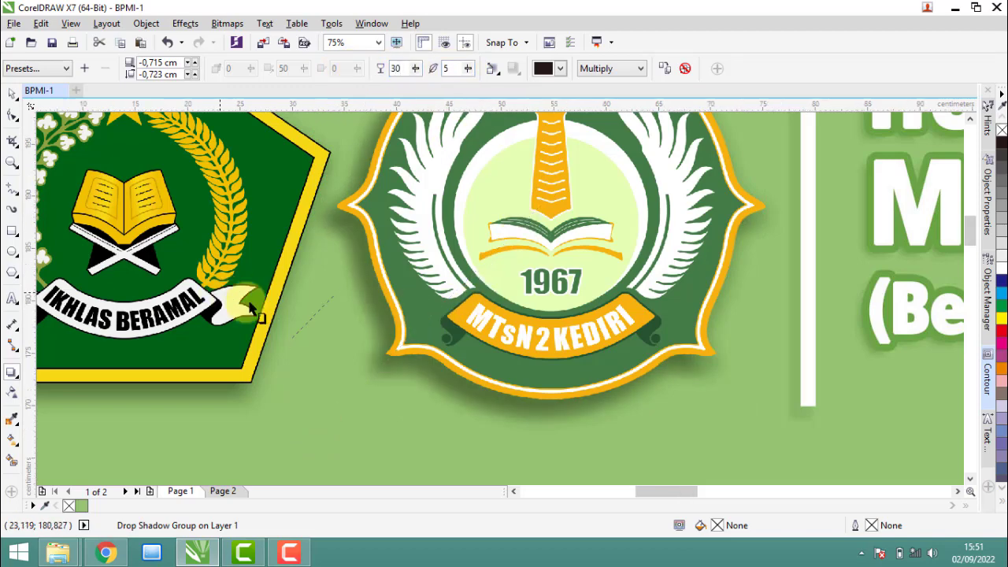
{"action": "scroll", "coordinate": [253, 302], "scroll_direction": "down", "scroll_amount": 6}
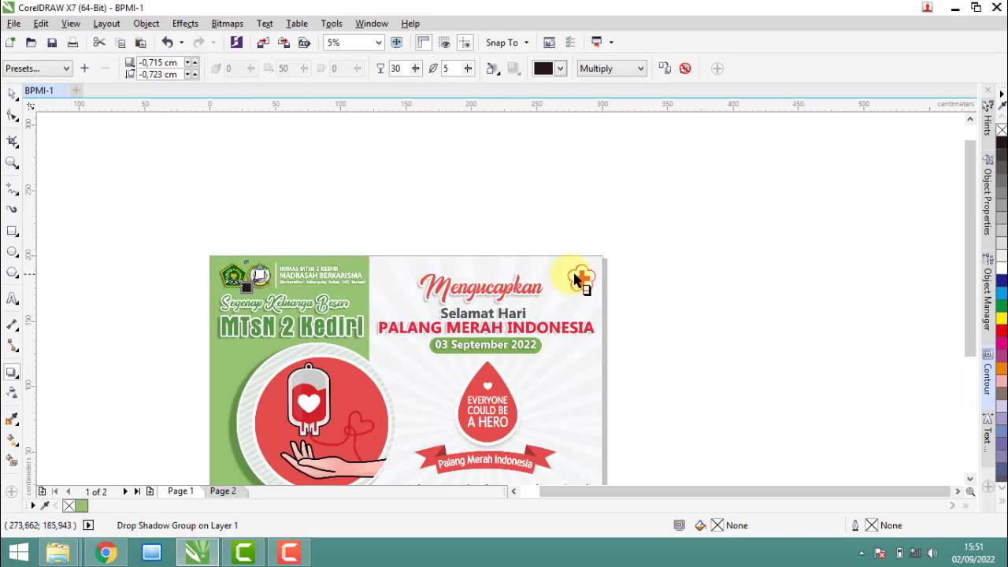
Step: Apply a flat lower-left Multiply drop shadow (opacity 22) to the red-cross PMI logo
{"action": "scroll", "coordinate": [575, 277], "scroll_direction": "up", "scroll_amount": 2}
{"action": "scroll", "coordinate": [607, 288], "scroll_direction": "up", "scroll_amount": 3}
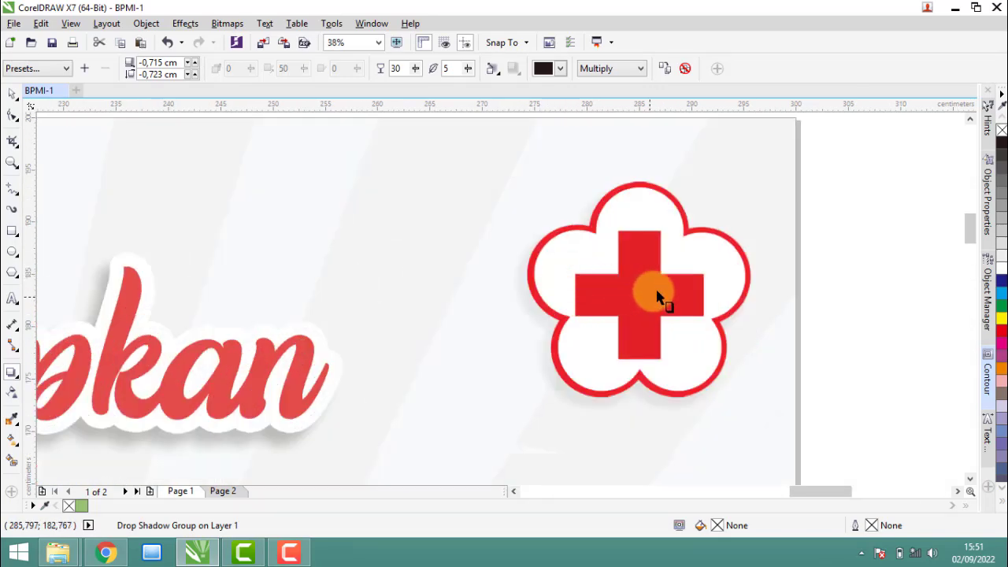
{"action": "left_click", "coordinate": [610, 332]}
{"action": "mouse_move", "coordinate": [638, 288]}
{"action": "left_mouse_down"}
{"action": "mouse_move", "coordinate": [573, 332]}
{"action": "mouse_move", "coordinate": [522, 405]}
{"action": "left_mouse_up"}
{"action": "left_click", "coordinate": [38, 68]}
{"action": "left_click", "coordinate": [60, 96]}
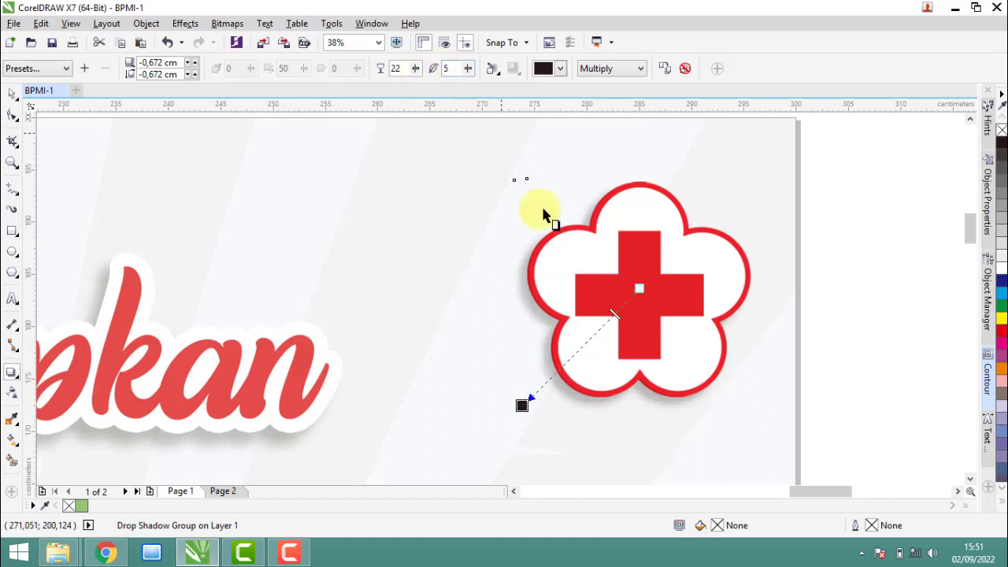
{"action": "scroll", "coordinate": [642, 282], "scroll_direction": "down", "scroll_amount": 1}
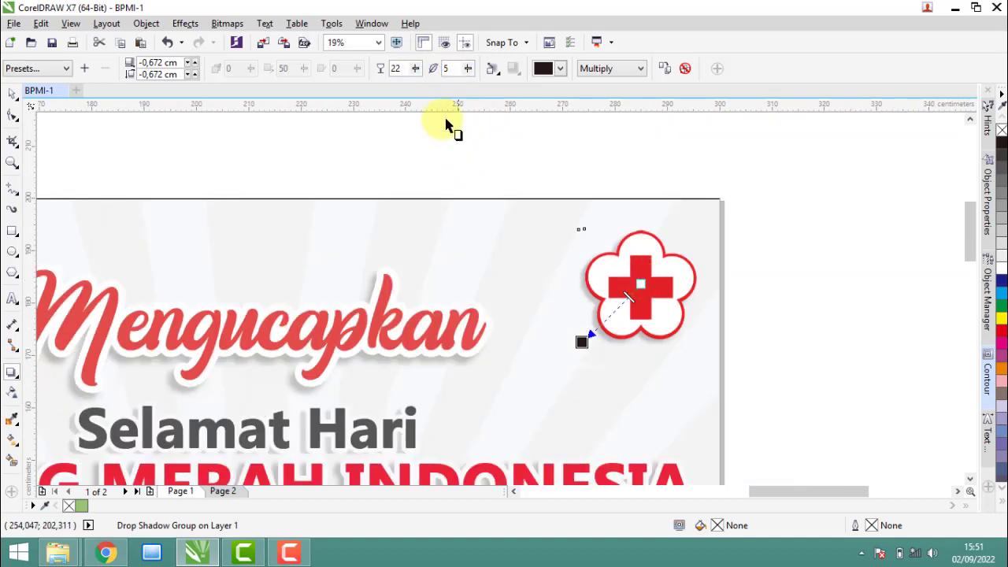
{"action": "left_click", "coordinate": [12, 93]}
{"action": "scroll", "coordinate": [814, 239], "scroll_direction": "down", "scroll_amount": 1}
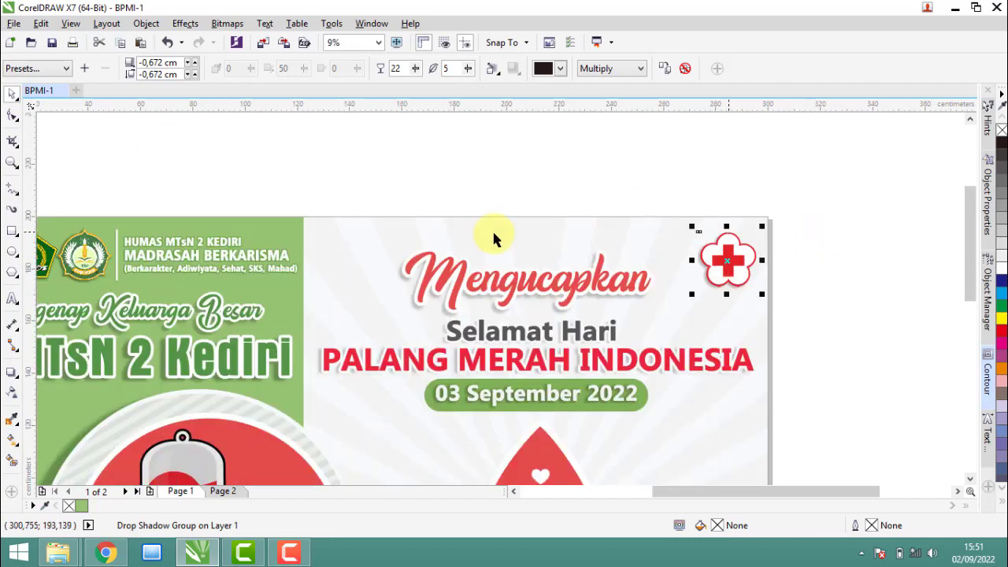
{"action": "scroll", "coordinate": [300, 232], "scroll_direction": "down", "scroll_amount": 1}
{"action": "scroll", "coordinate": [207, 242], "scroll_direction": "up", "scroll_amount": 2}
{"action": "scroll", "coordinate": [248, 240], "scroll_direction": "up", "scroll_amount": 1}
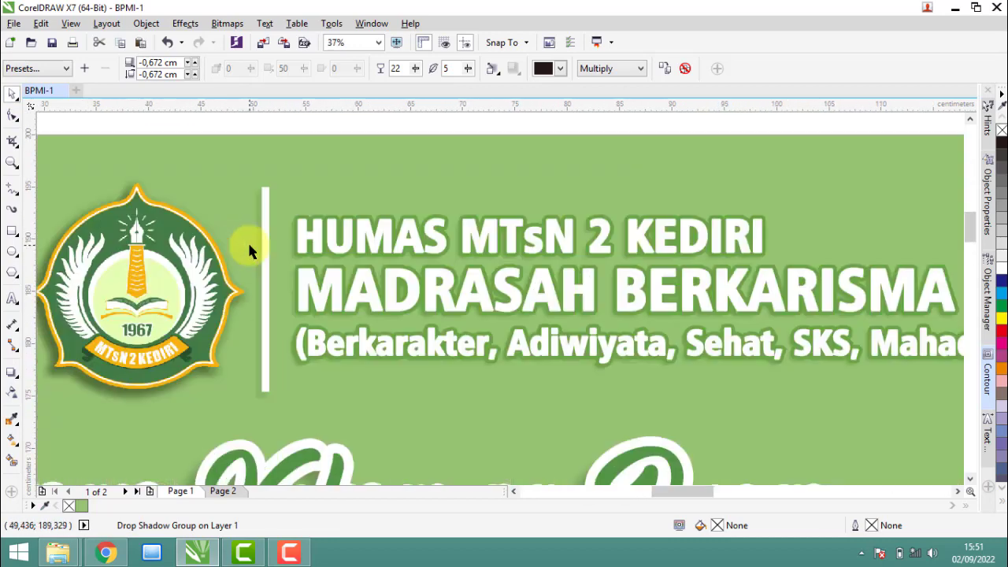
Step: Draw a thin rectangle stretched to the full height of the header divider
{"action": "left_click", "coordinate": [12, 231]}
{"action": "scroll", "coordinate": [262, 189], "scroll_direction": "up", "scroll_amount": 1}
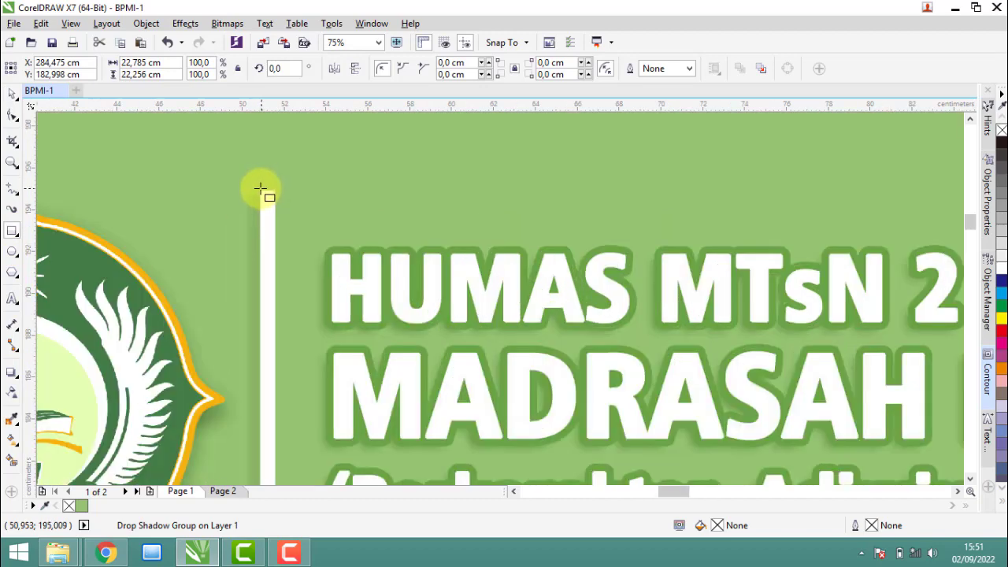
{"action": "scroll", "coordinate": [261, 189], "scroll_direction": "up", "scroll_amount": 2}
{"action": "left_click_drag", "start_coordinate": [257, 193], "coordinate": [319, 398]}
{"action": "scroll", "coordinate": [299, 218], "scroll_direction": "down", "scroll_amount": 2}
{"action": "scroll", "coordinate": [279, 231], "scroll_direction": "down", "scroll_amount": 2}
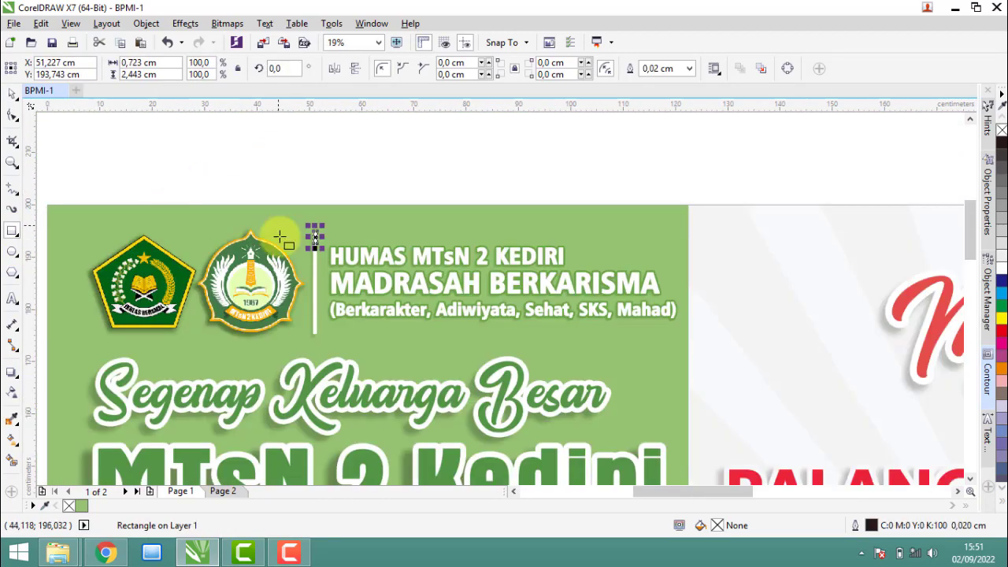
{"action": "left_click_drag", "start_coordinate": [315, 251], "coordinate": [313, 337]}
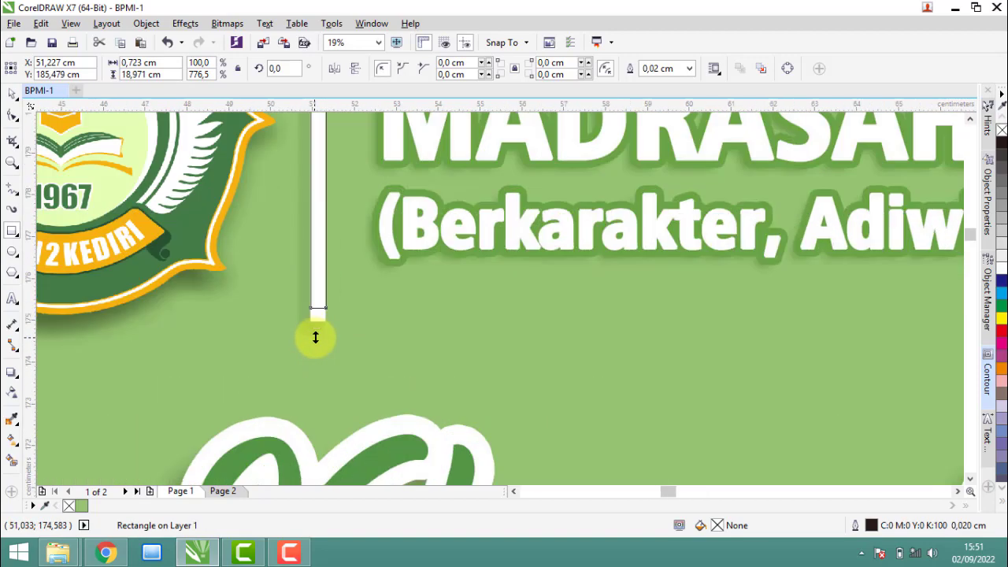
{"action": "scroll", "coordinate": [314, 337], "scroll_direction": "up", "scroll_amount": 5}
{"action": "left_click_drag", "start_coordinate": [337, 162], "coordinate": [333, 255]}
{"action": "scroll", "coordinate": [331, 355], "scroll_direction": "down", "scroll_amount": 4}
{"action": "scroll", "coordinate": [533, 266], "scroll_direction": "down", "scroll_amount": 2}
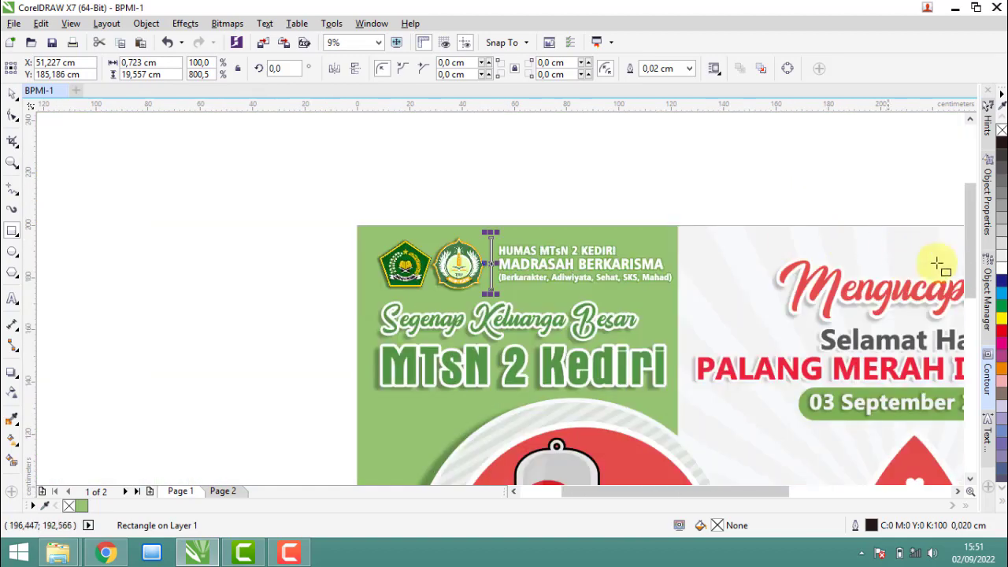
Step: Make the bar white with no outline, placed just right of the existing divider
{"action": "left_click", "coordinate": [1003, 277]}
{"action": "right_click", "coordinate": [1002, 130]}
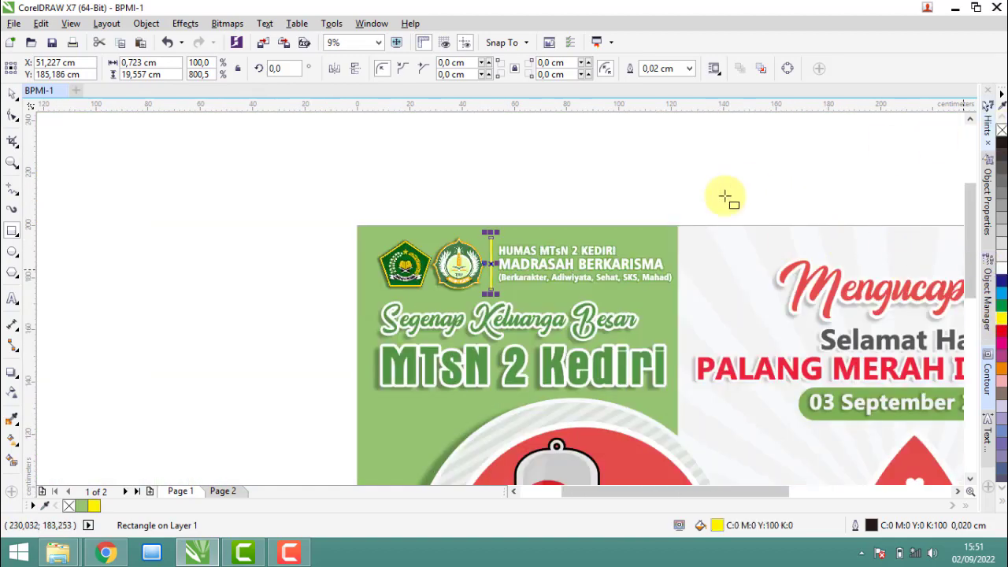
{"action": "scroll", "coordinate": [414, 235], "scroll_direction": "up", "scroll_amount": 3}
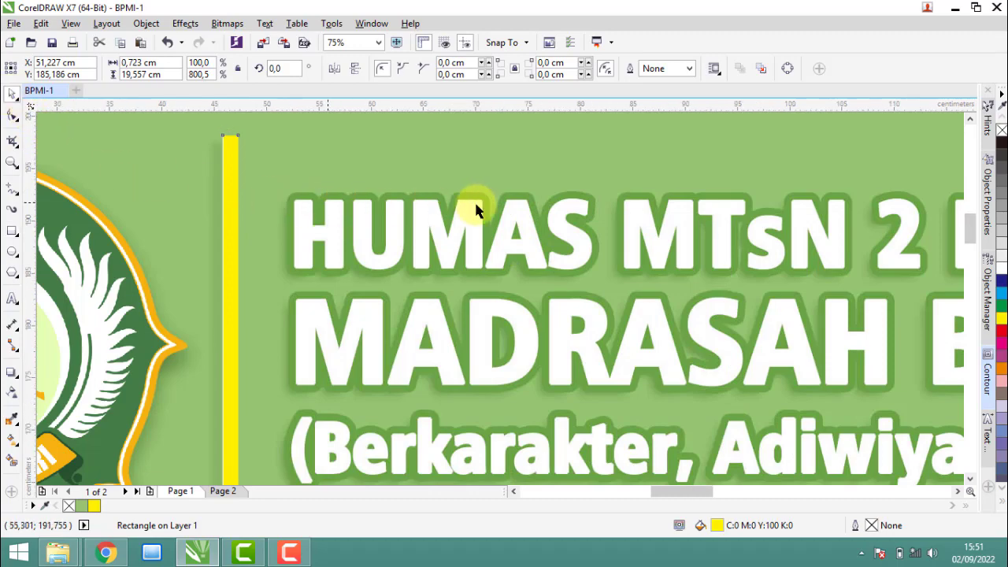
{"action": "scroll", "coordinate": [478, 200], "scroll_direction": "down", "scroll_amount": 3}
{"action": "scroll", "coordinate": [360, 200], "scroll_direction": "up", "scroll_amount": 3}
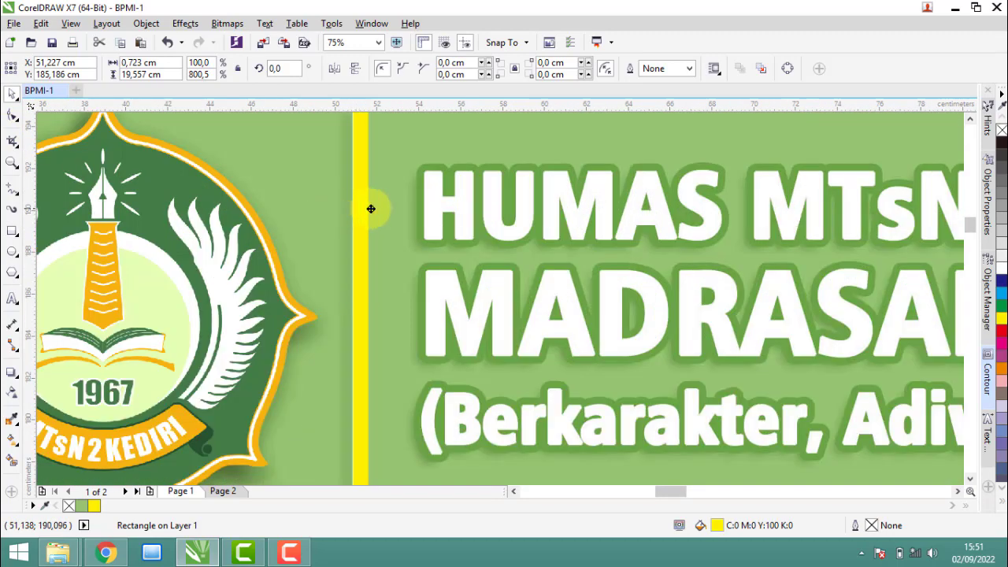
{"action": "left_click_drag", "start_coordinate": [371, 209], "coordinate": [404, 209]}
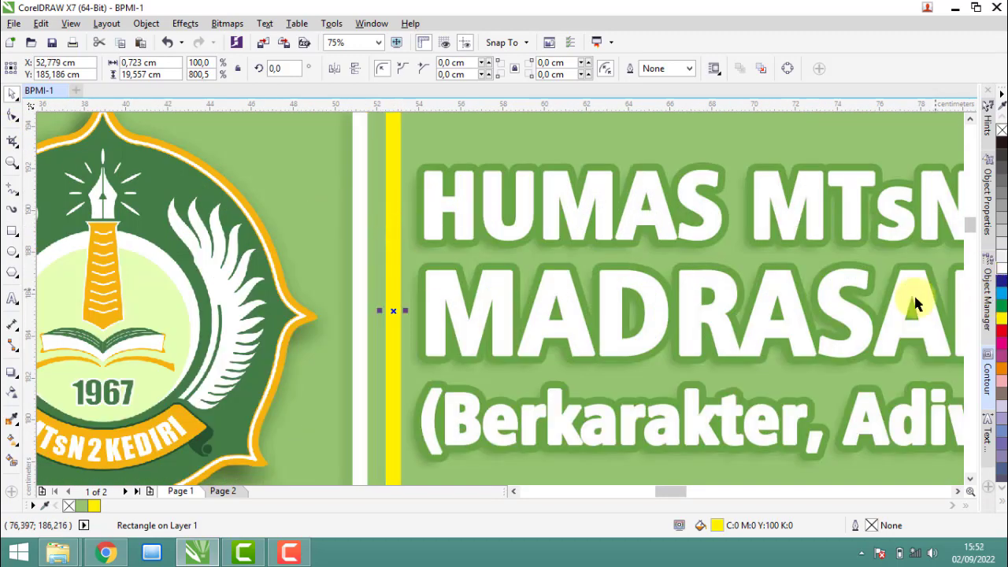
{"action": "left_click", "coordinate": [1002, 267]}
{"action": "left_click", "coordinate": [12, 374]}
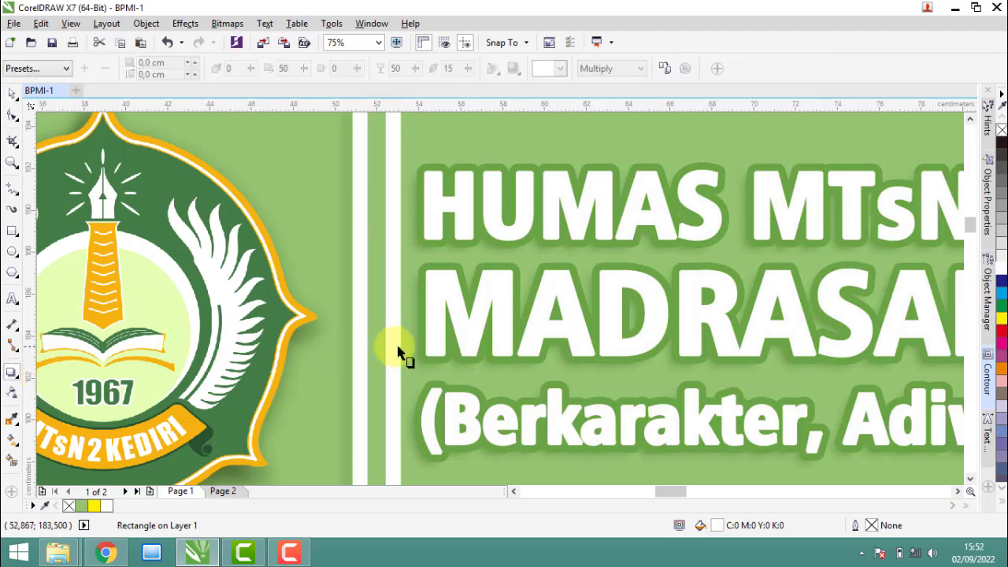
Step: Cast a flat lower-left drop shadow from the white bar, offset right and up
{"action": "left_click_drag", "start_coordinate": [395, 353], "coordinate": [371, 361]}
{"action": "left_click", "coordinate": [49, 71]}
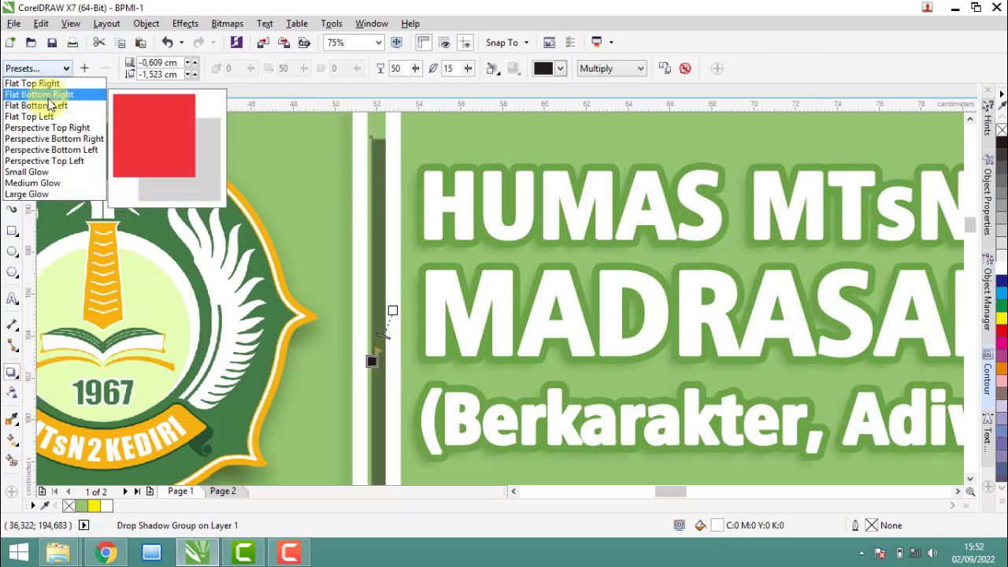
{"action": "left_click", "coordinate": [33, 103]}
{"action": "scroll", "coordinate": [385, 268], "scroll_direction": "down", "scroll_amount": 2}
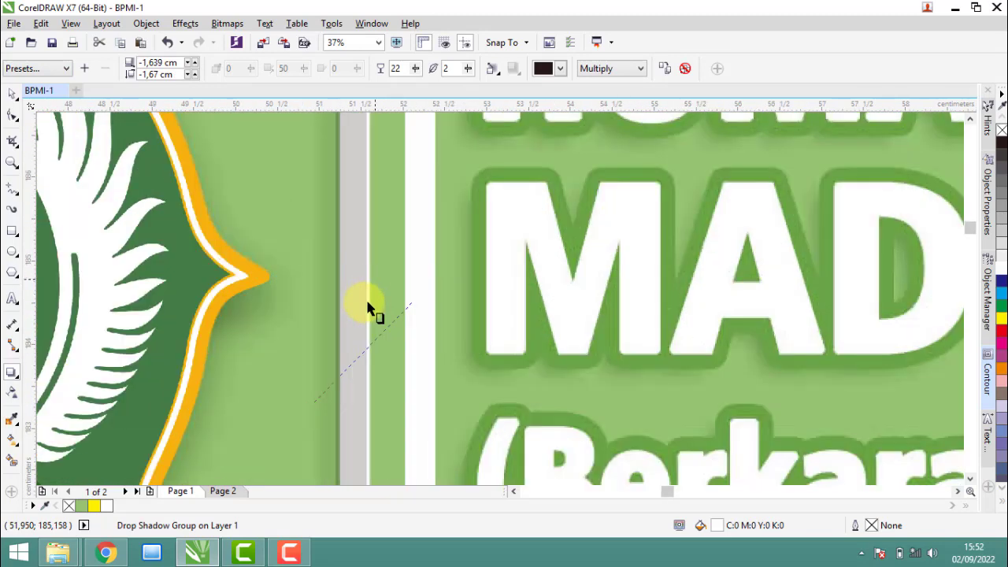
{"action": "scroll", "coordinate": [385, 279], "scroll_direction": "up", "scroll_amount": 3}
{"action": "left_click_drag", "start_coordinate": [384, 349], "coordinate": [405, 330]}
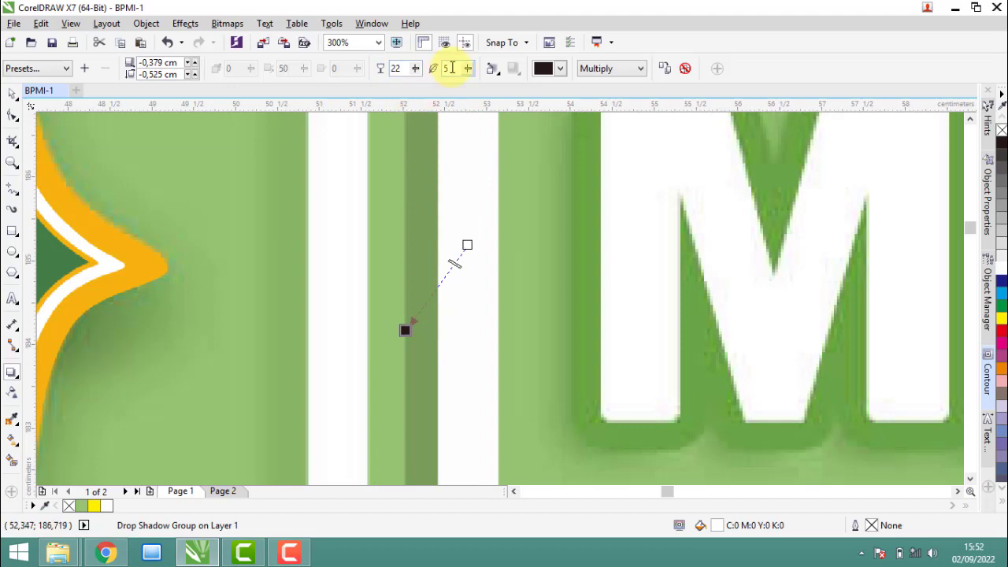
Step: Set the bars' shadow feathering to 50, then stop editing the shadow
{"action": "scroll", "coordinate": [452, 296], "scroll_direction": "down", "scroll_amount": 2}
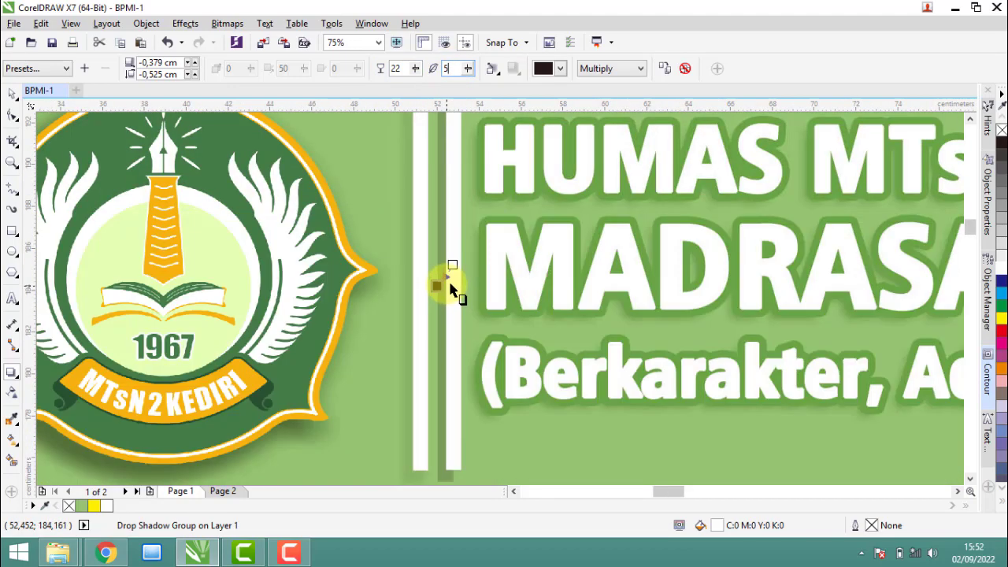
{"action": "left_click", "coordinate": [448, 67]}
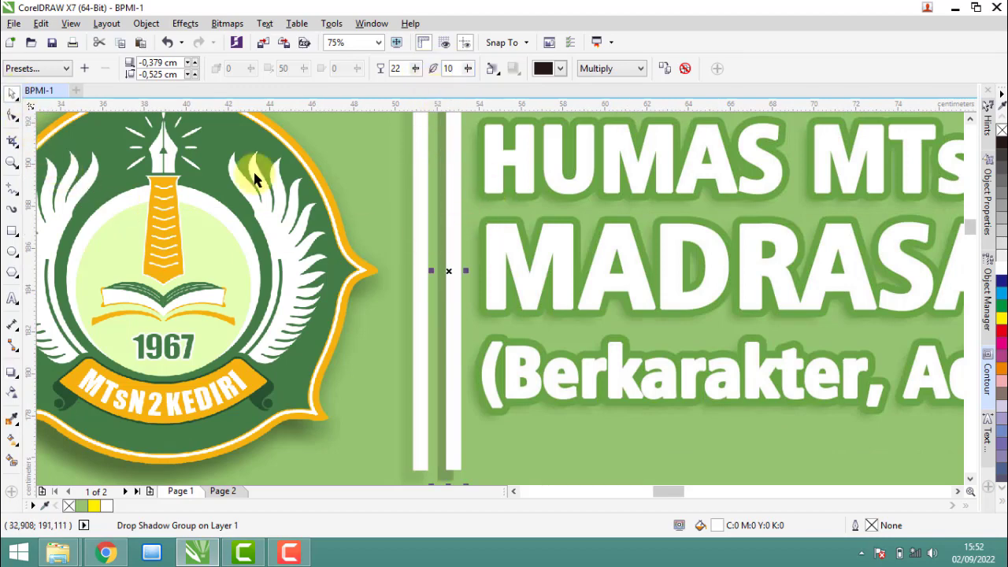
{"action": "left_click", "coordinate": [17, 378]}
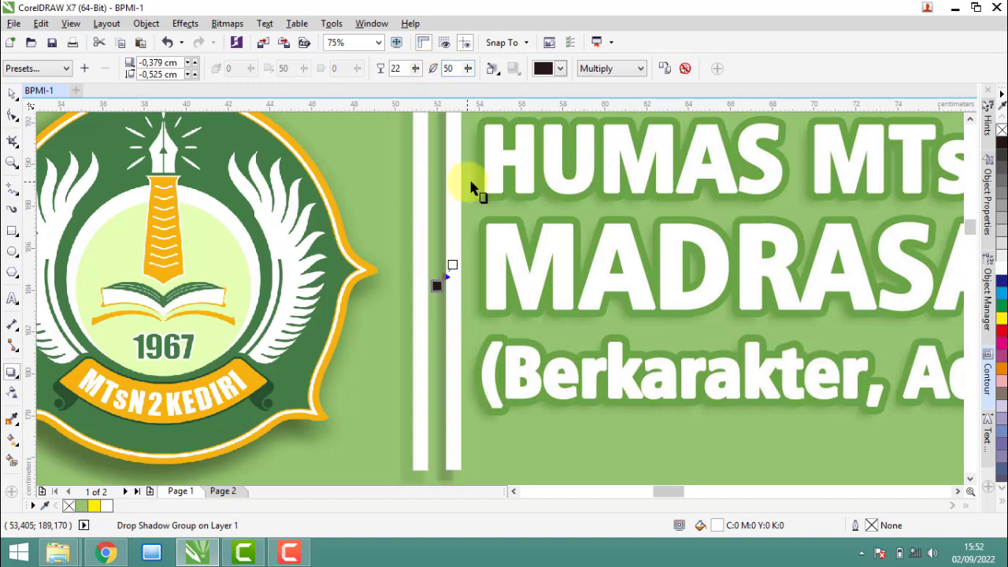
{"action": "left_click", "coordinate": [15, 99]}
{"action": "scroll", "coordinate": [412, 341], "scroll_direction": "down", "scroll_amount": 3}
Step: Start a new 100 pt text line above the banner header
{"action": "left_click", "coordinate": [497, 254]}
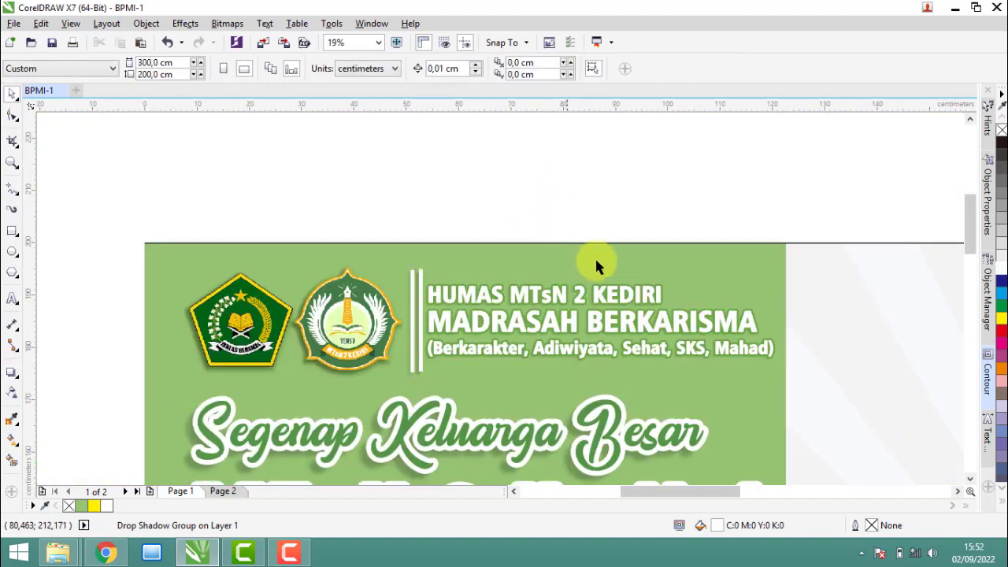
{"action": "scroll", "coordinate": [564, 323], "scroll_direction": "up", "scroll_amount": 1}
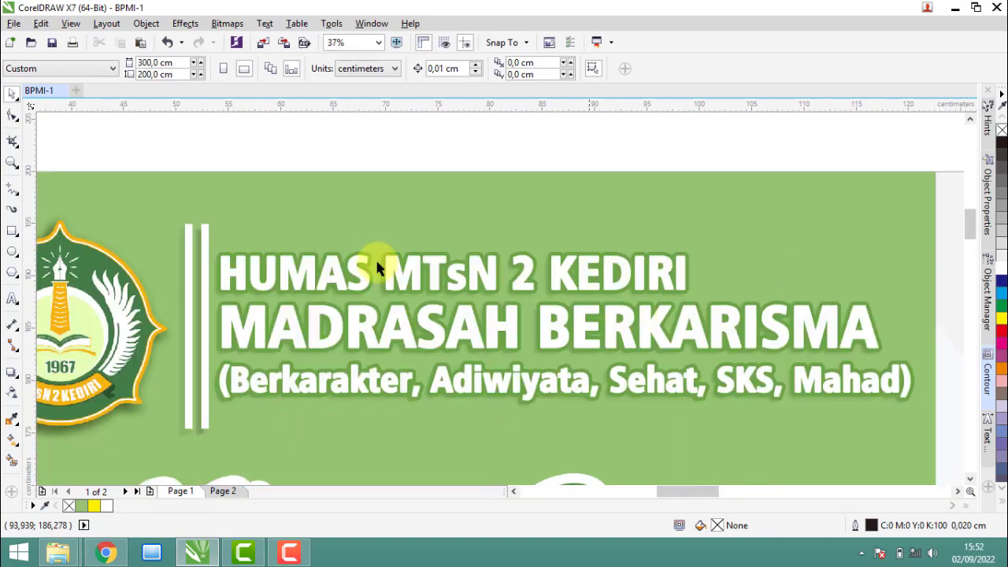
{"action": "left_click", "coordinate": [12, 297]}
{"action": "left_click", "coordinate": [237, 211]}
{"action": "scroll", "coordinate": [252, 214], "scroll_direction": "up", "scroll_amount": 1}
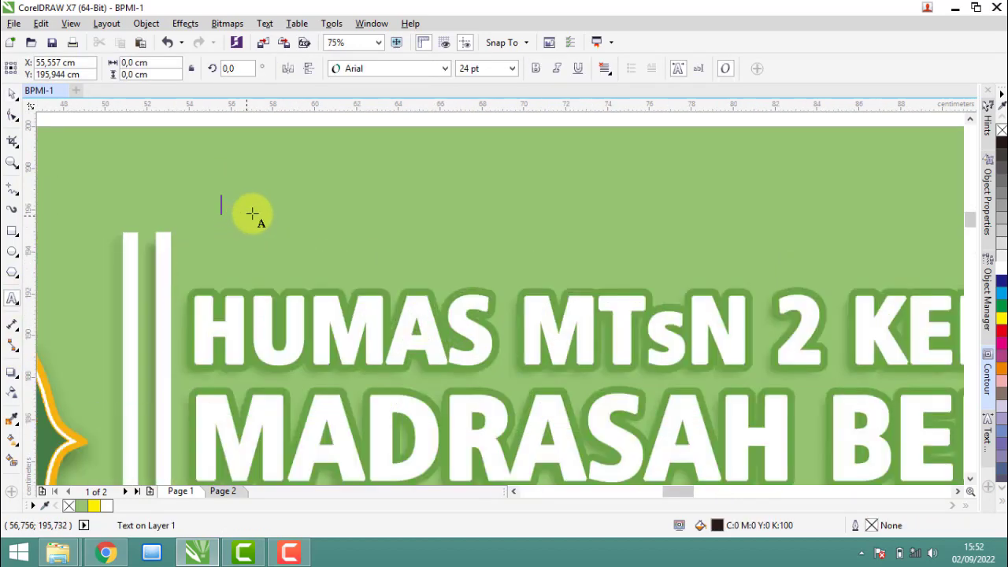
{"action": "left_click", "coordinate": [512, 69]}
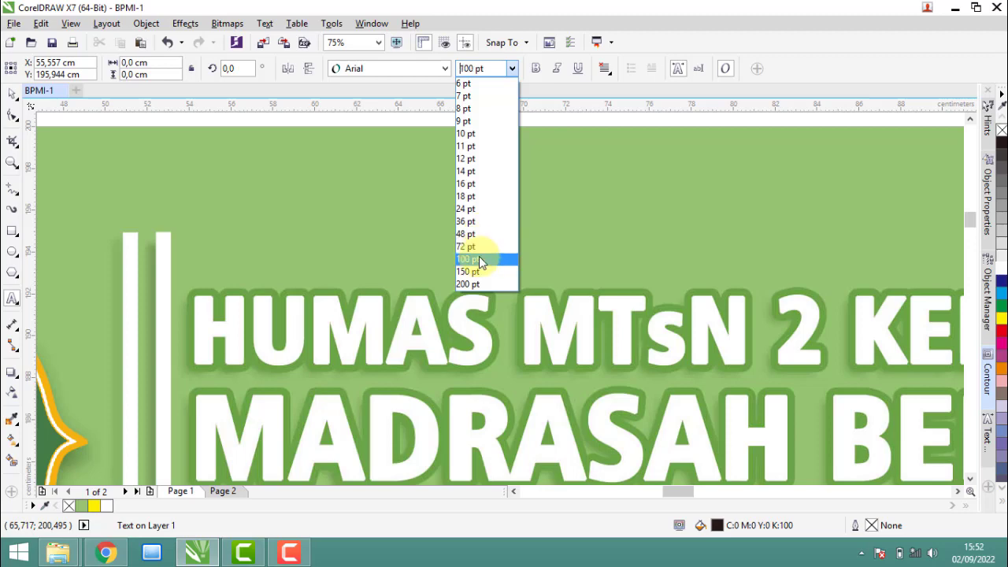
{"action": "left_click", "coordinate": [480, 260]}
{"action": "type", "text": "H"}
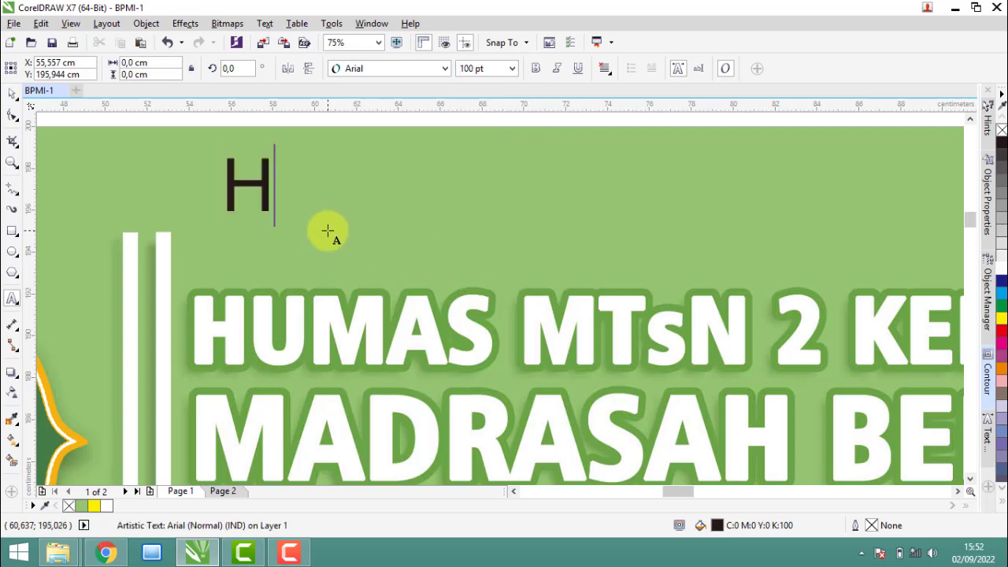
Step: Type HUMAS MTsN 2 KEDIRI as the new text line
{"action": "type", "text": "UMAS MT"}
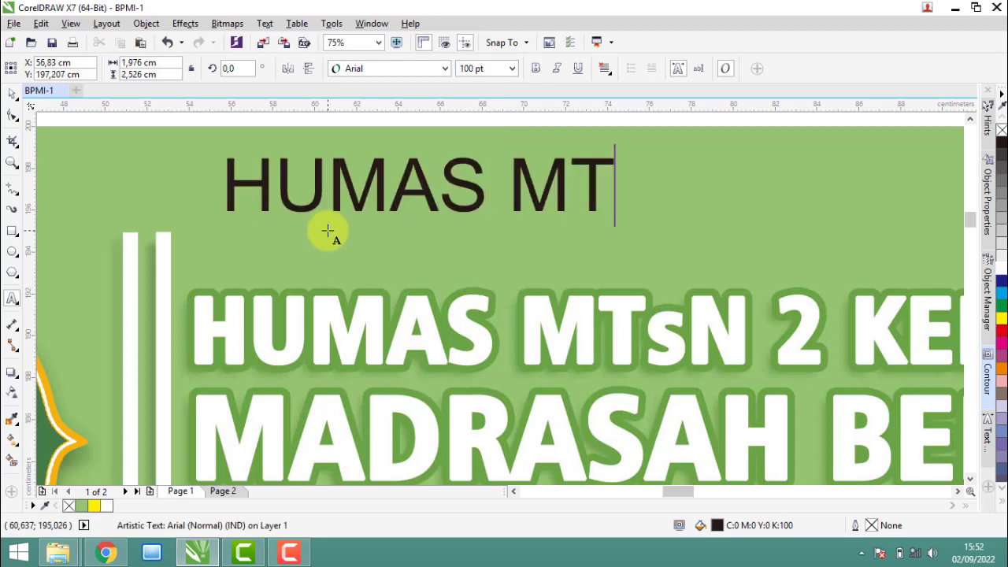
{"action": "type", "text": "sN 2"}
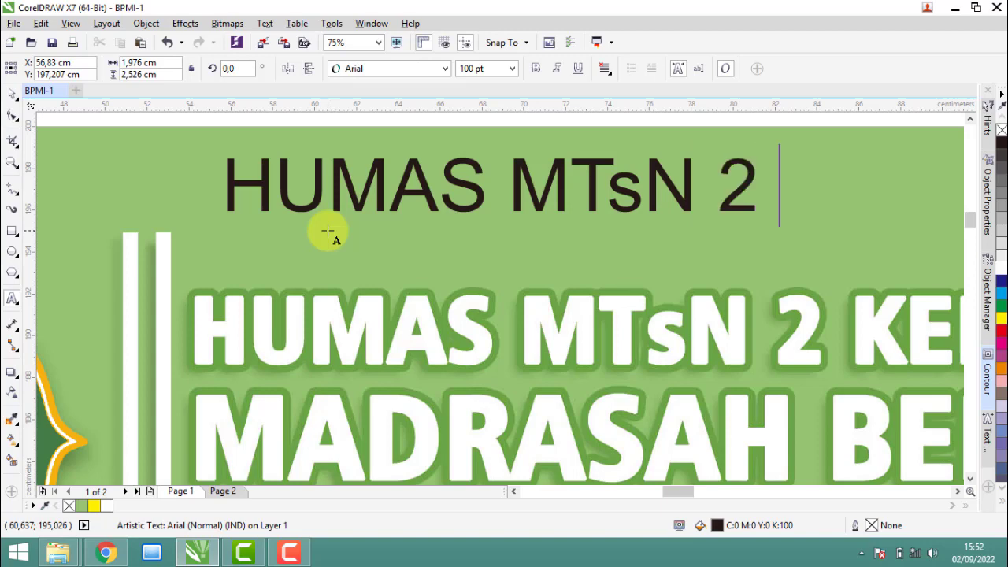
{"action": "type", "text": "KEDIRI"}
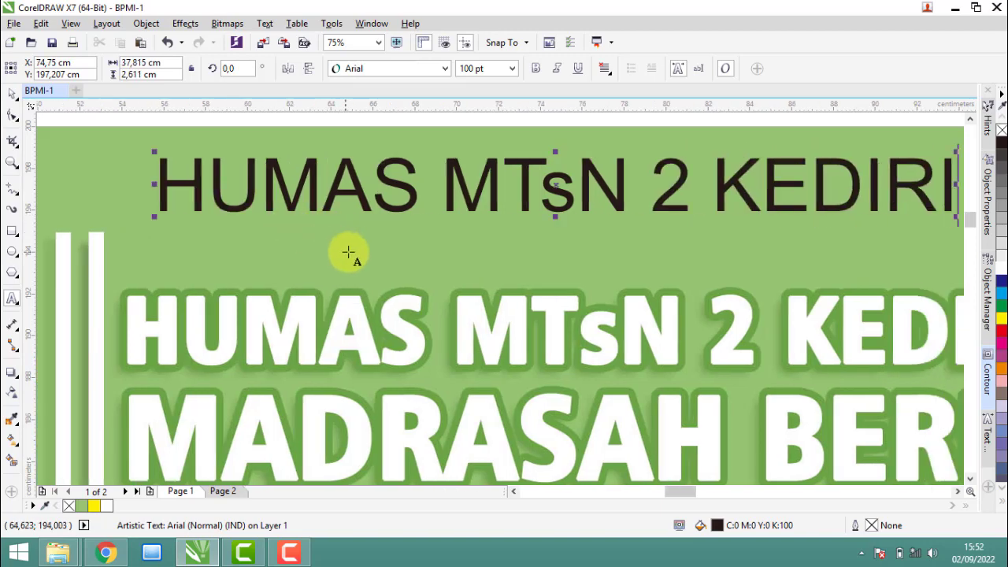
{"action": "scroll", "coordinate": [346, 254], "scroll_direction": "down", "scroll_amount": 1}
{"action": "left_click", "coordinate": [13, 96]}
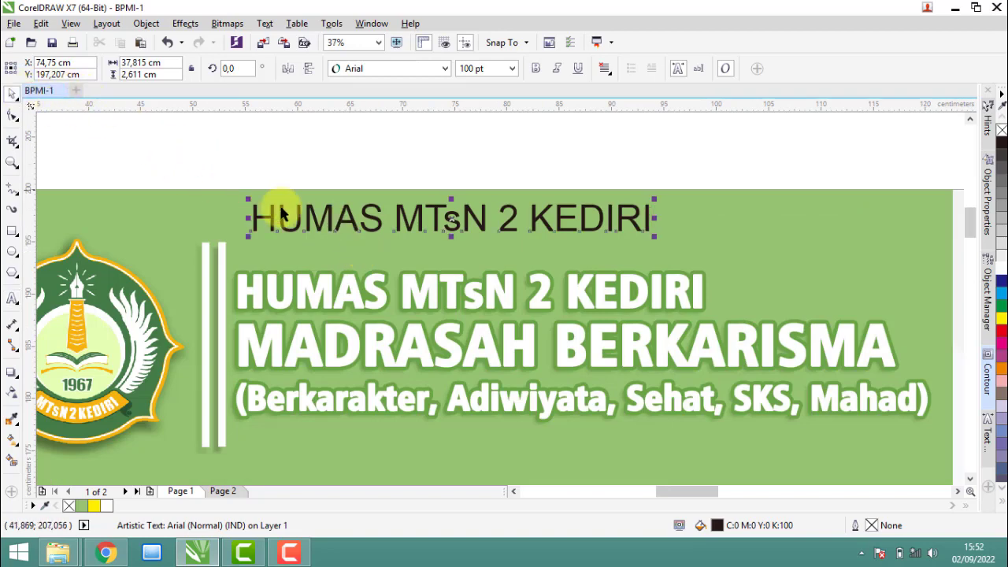
{"action": "mouse_move", "coordinate": [58, 552]}
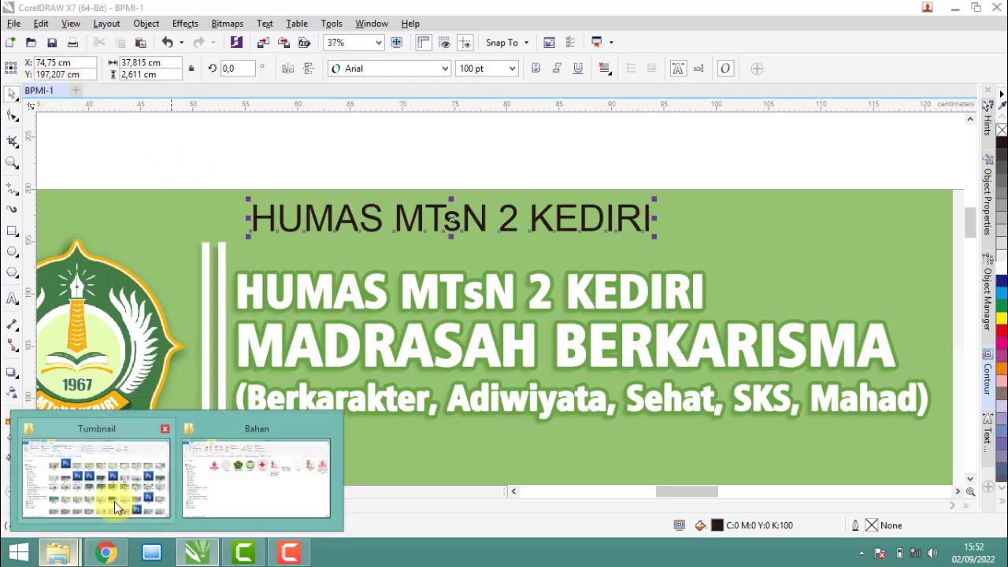
Step: Move the Bahan folder window up to the BPMI-1C folder, then put it away
{"action": "left_click", "coordinate": [295, 487]}
{"action": "left_click", "coordinate": [14, 115]}
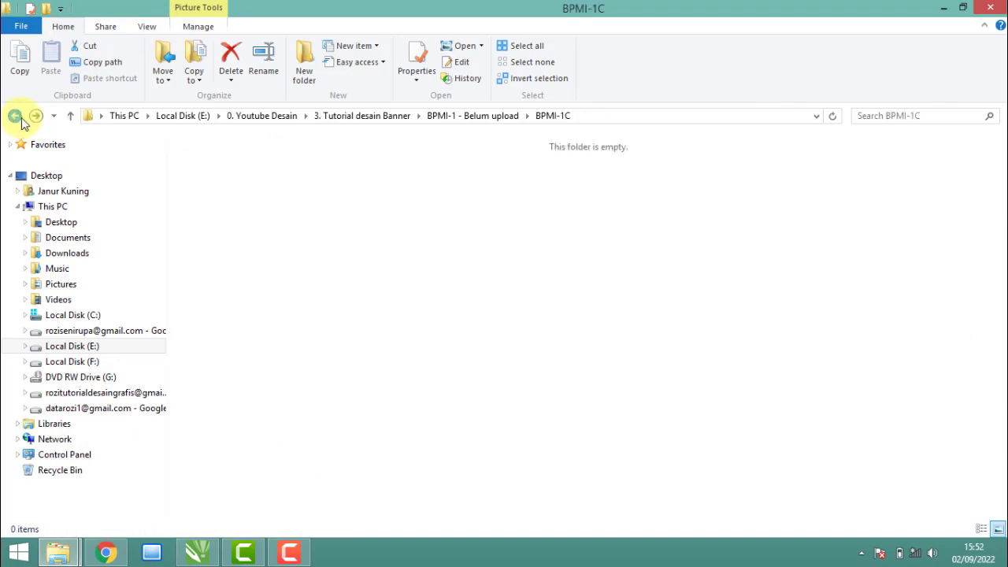
{"action": "left_click", "coordinate": [945, 10]}
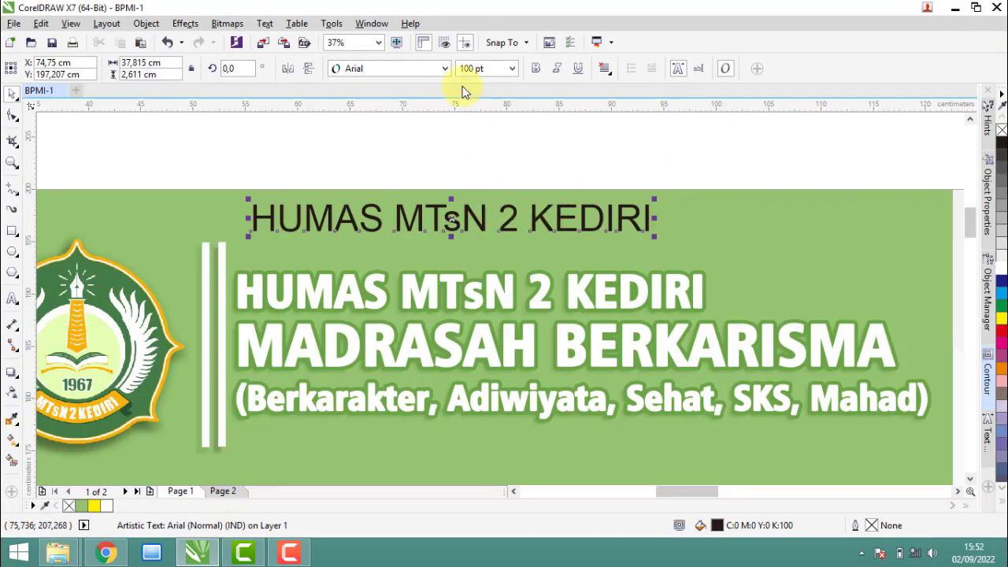
Step: Set the text in Humnst777 BlkCn BT, move it onto the header line, and enlarge it
{"action": "left_click", "coordinate": [444, 68]}
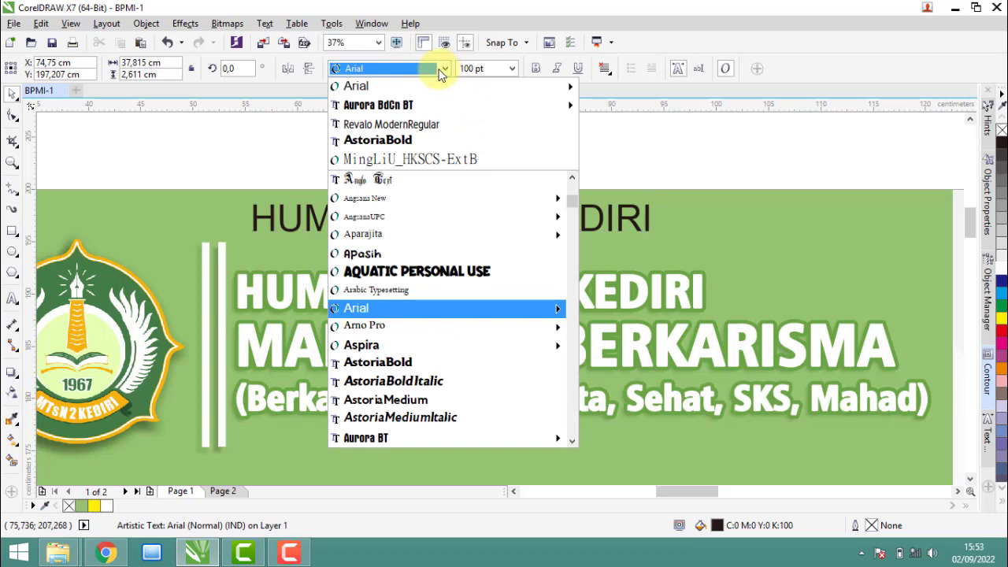
{"action": "type", "text": "Humnst777 BlkCn BT"}
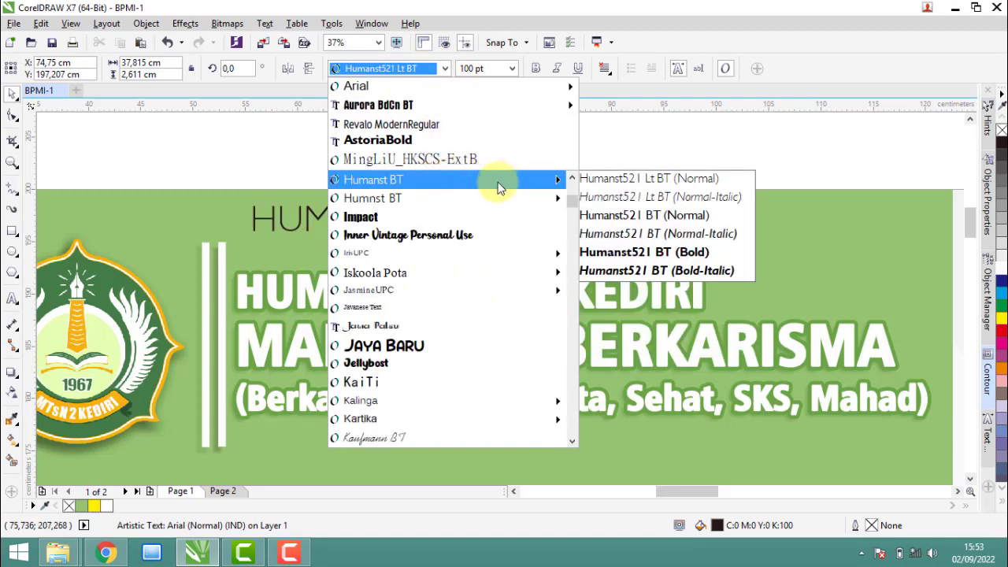
{"action": "mouse_move", "coordinate": [373, 198]}
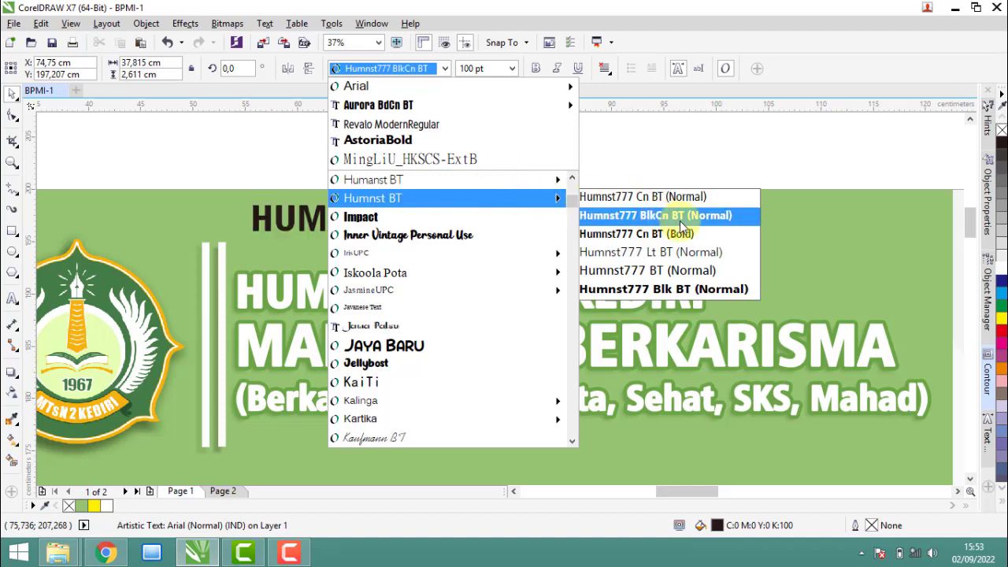
{"action": "left_click", "coordinate": [681, 222]}
{"action": "mouse_move", "coordinate": [418, 220]}
{"action": "left_mouse_down"}
{"action": "mouse_move", "coordinate": [413, 288]}
{"action": "mouse_move", "coordinate": [402, 286]}
{"action": "left_mouse_up"}
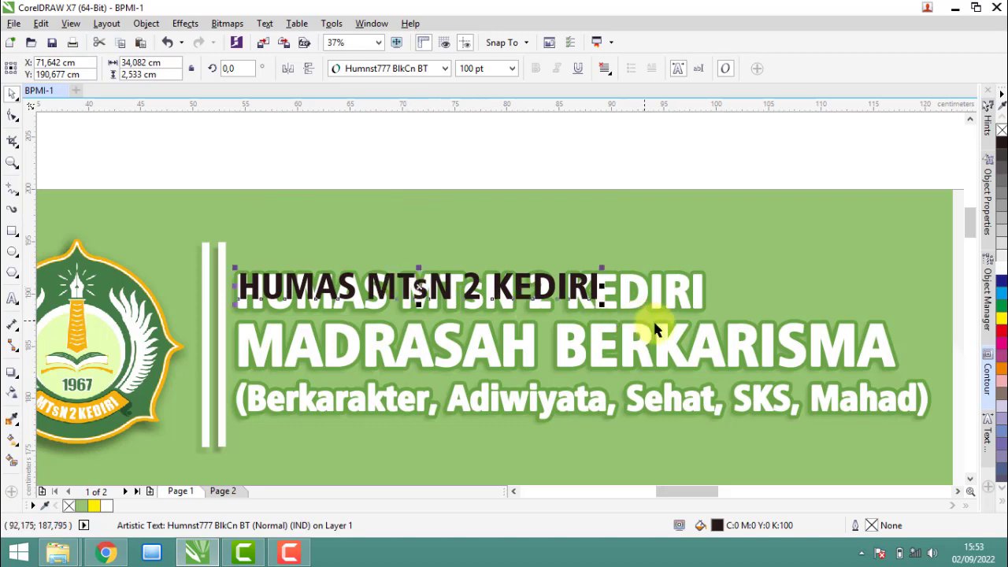
{"action": "scroll", "coordinate": [630, 315], "scroll_direction": "up", "scroll_amount": 2}
{"action": "left_click_drag", "start_coordinate": [523, 284], "coordinate": [730, 314]}
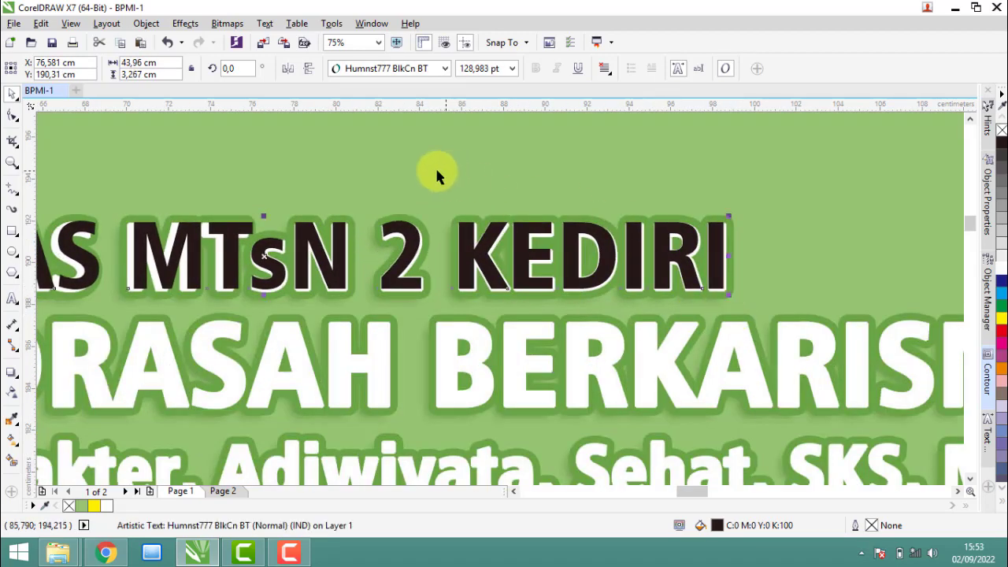
Step: Try Humnst777 Blk BT, revert to BlkCn, and check the alignment
{"action": "left_click", "coordinate": [445, 69]}
{"action": "mouse_move", "coordinate": [396, 87]}
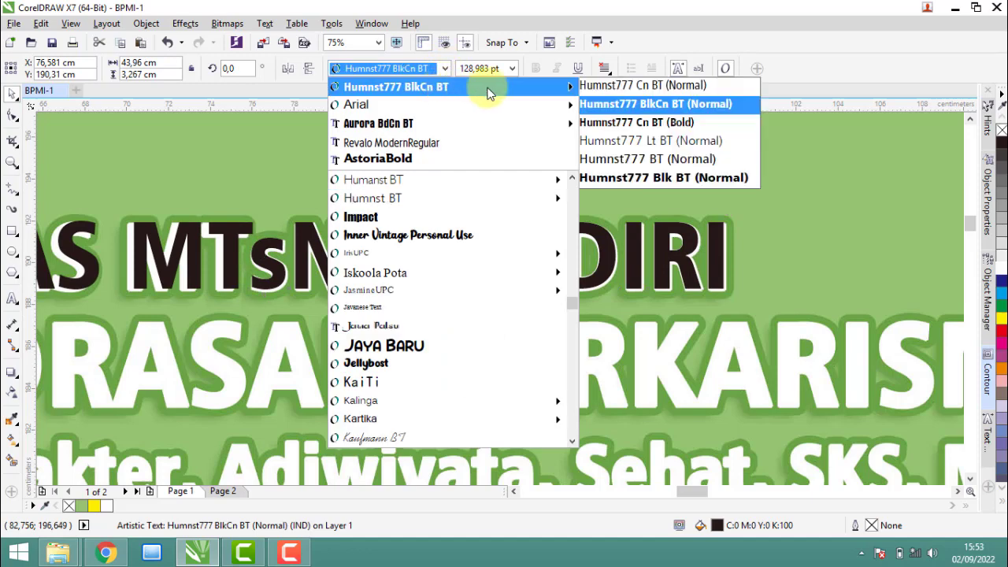
{"action": "left_click", "coordinate": [668, 177]}
{"action": "key", "text": "ctrl+z"}
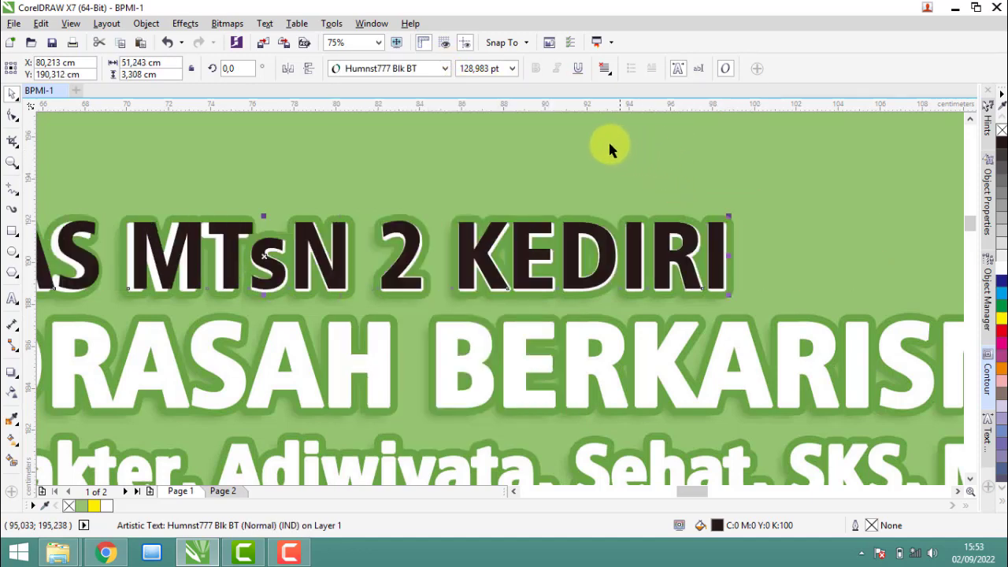
{"action": "scroll", "coordinate": [590, 219], "scroll_direction": "down", "scroll_amount": 2}
{"action": "scroll", "coordinate": [208, 230], "scroll_direction": "up", "scroll_amount": 5}
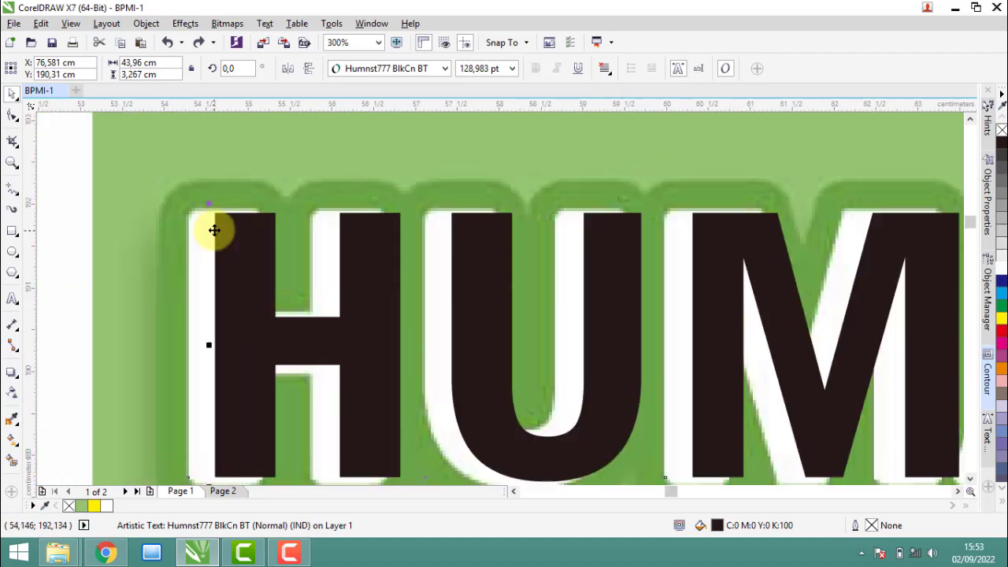
{"action": "scroll", "coordinate": [228, 227], "scroll_direction": "up", "scroll_amount": 2}
{"action": "scroll", "coordinate": [203, 223], "scroll_direction": "down", "scroll_amount": 1}
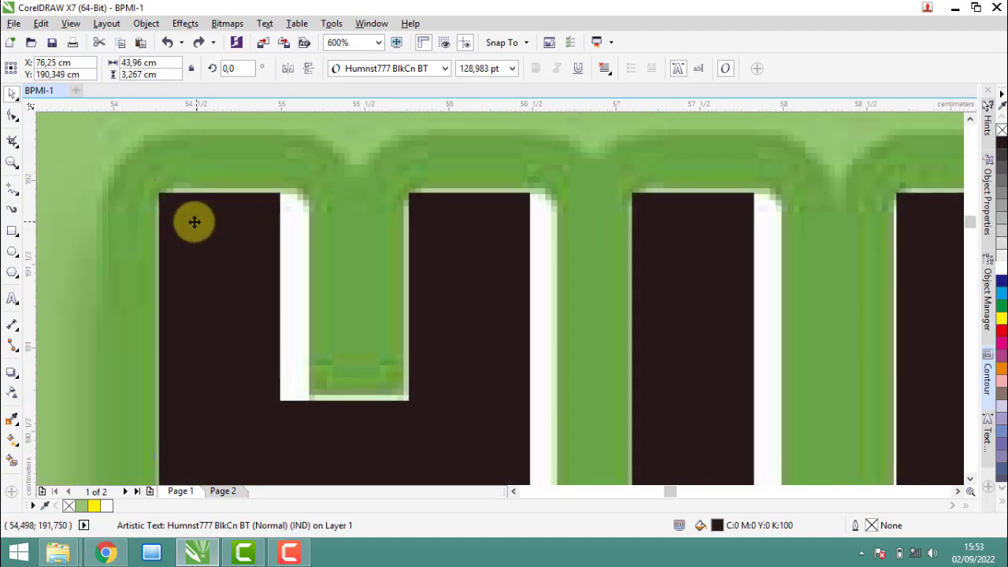
{"action": "scroll", "coordinate": [194, 220], "scroll_direction": "down", "scroll_amount": 3}
{"action": "scroll", "coordinate": [641, 236], "scroll_direction": "down", "scroll_amount": 3}
{"action": "scroll", "coordinate": [687, 264], "scroll_direction": "up", "scroll_amount": 2}
{"action": "scroll", "coordinate": [689, 258], "scroll_direction": "up", "scroll_amount": 2}
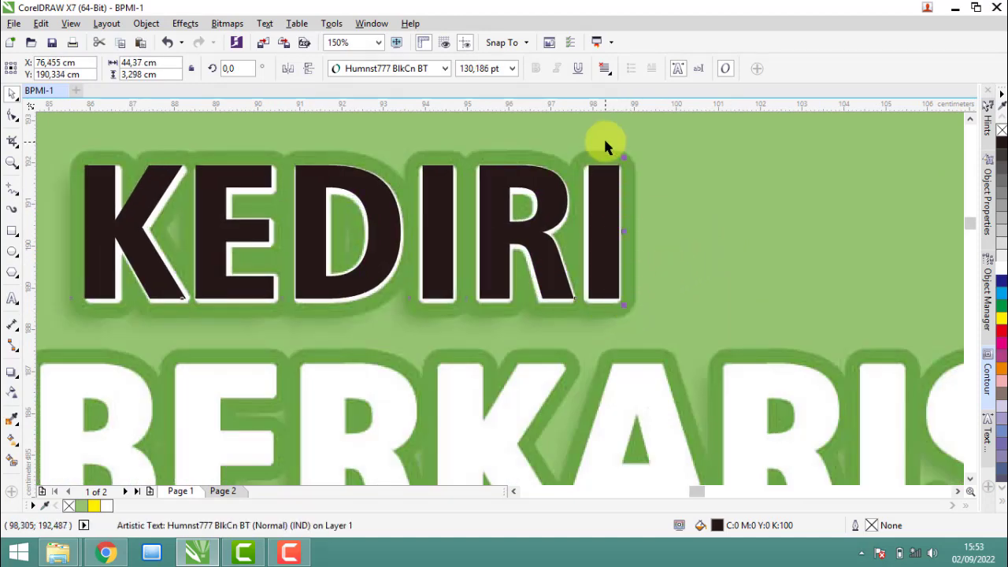
{"action": "scroll", "coordinate": [611, 219], "scroll_direction": "up", "scroll_amount": 2}
{"action": "scroll", "coordinate": [604, 219], "scroll_direction": "down", "scroll_amount": 3}
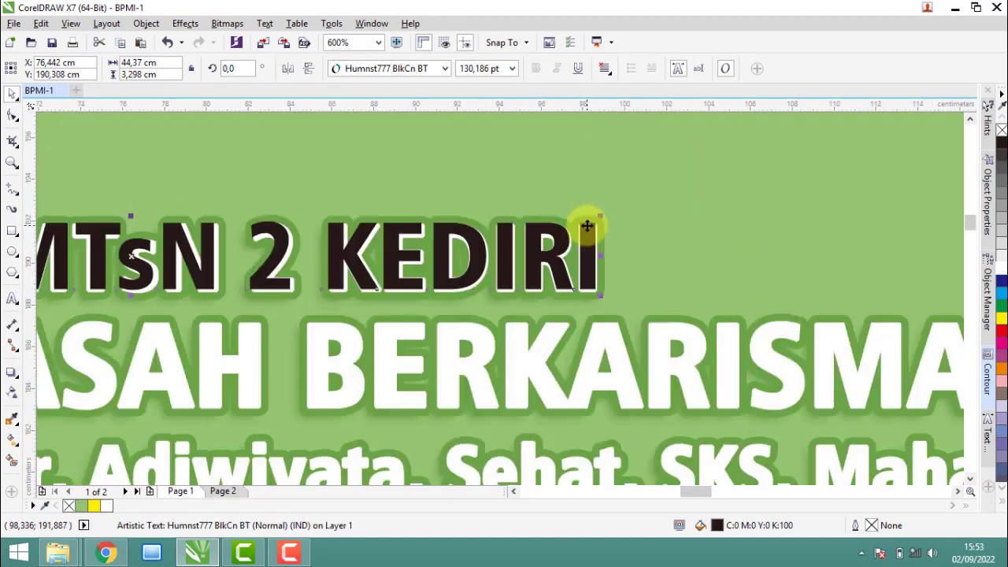
{"action": "scroll", "coordinate": [597, 222], "scroll_direction": "up", "scroll_amount": 2}
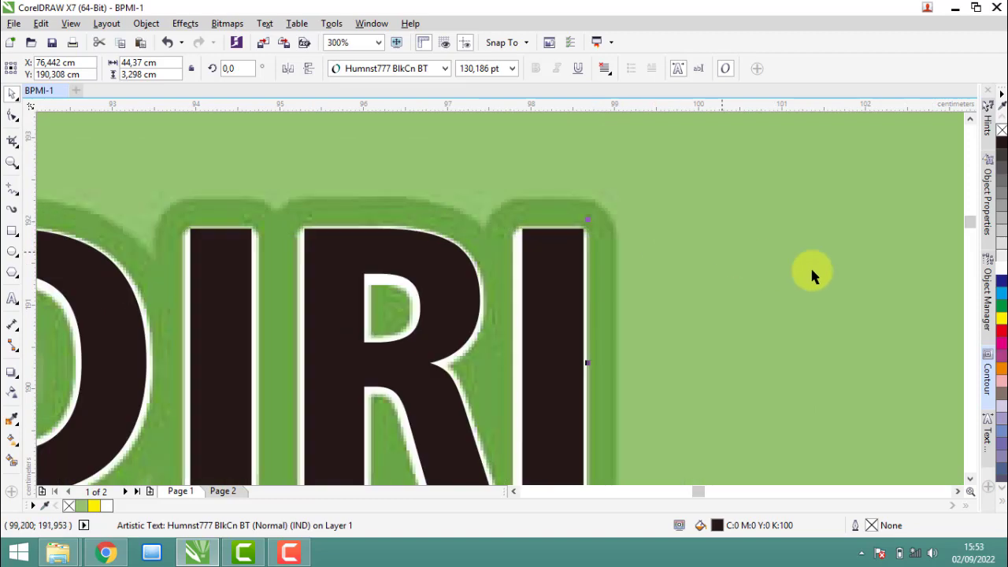
Step: Give the text a yellow outline, trying widths from 4 cm down to 0.5 cm
{"action": "right_click", "coordinate": [1001, 317]}
{"action": "double_click", "coordinate": [874, 526]}
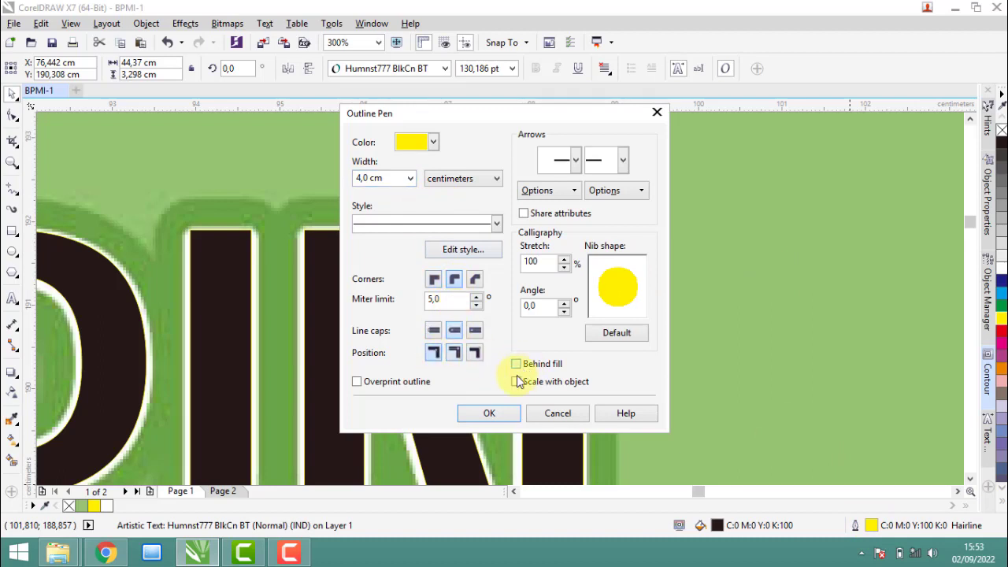
{"action": "left_click", "coordinate": [499, 418]}
{"action": "scroll", "coordinate": [643, 290], "scroll_direction": "down", "scroll_amount": 1}
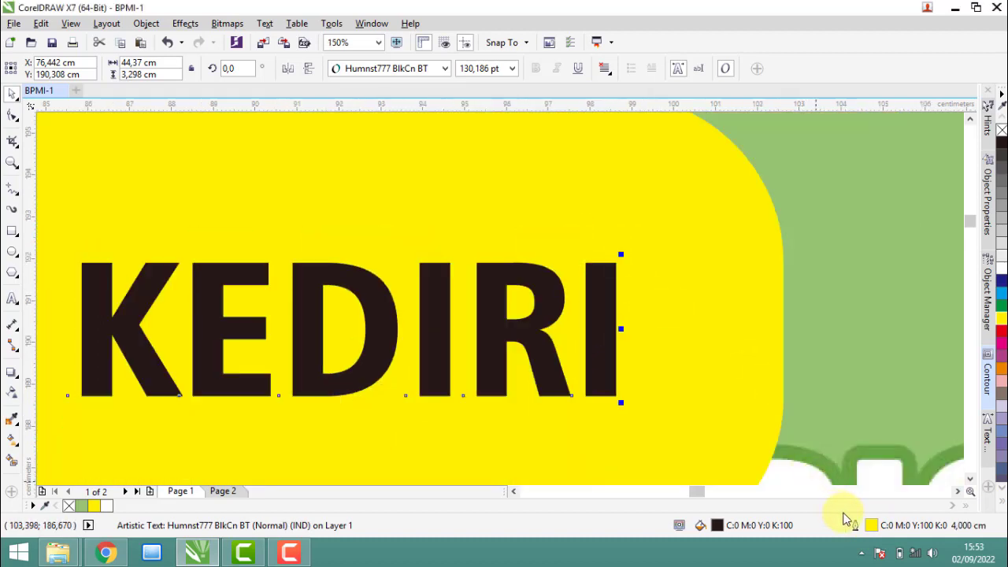
{"action": "double_click", "coordinate": [872, 526]}
{"action": "type", "text": "2"}
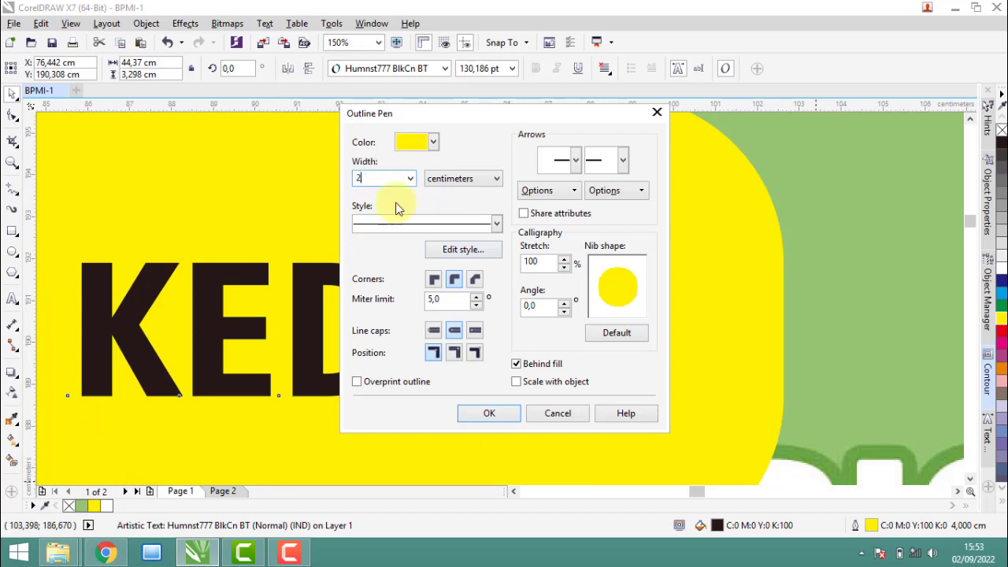
{"action": "left_click", "coordinate": [485, 410]}
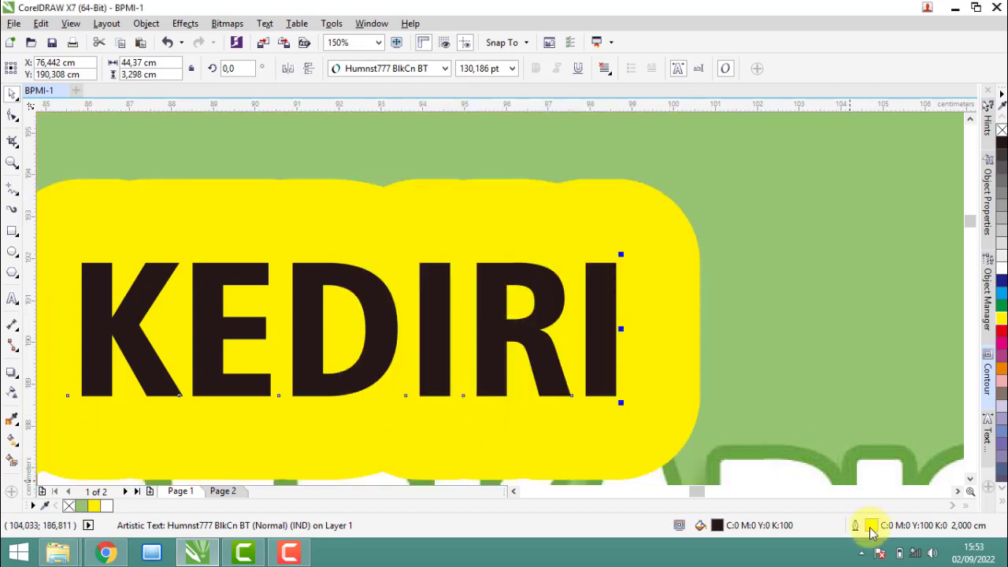
{"action": "double_click", "coordinate": [871, 527]}
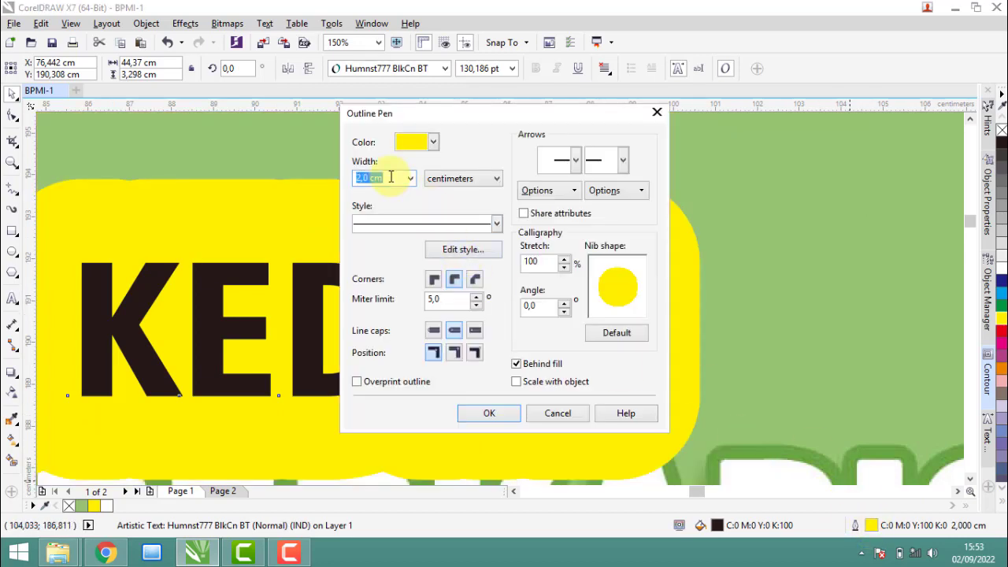
{"action": "key", "text": "Return"}
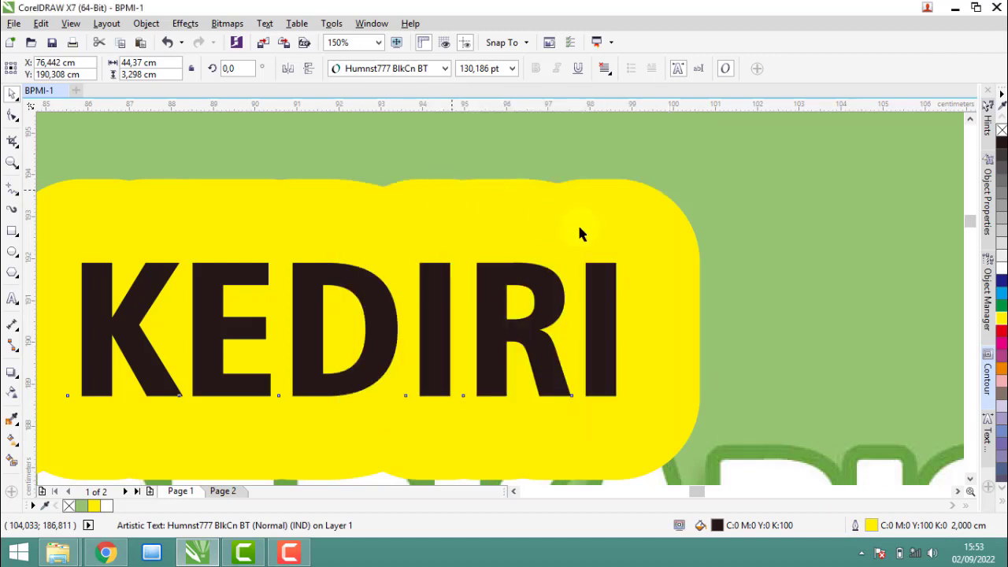
Step: Undo a stray move and thin the outline to 0.25, then 0.35 cm
{"action": "left_click_drag", "start_coordinate": [614, 268], "coordinate": [566, 277]}
{"action": "key", "text": "ctrl+z"}
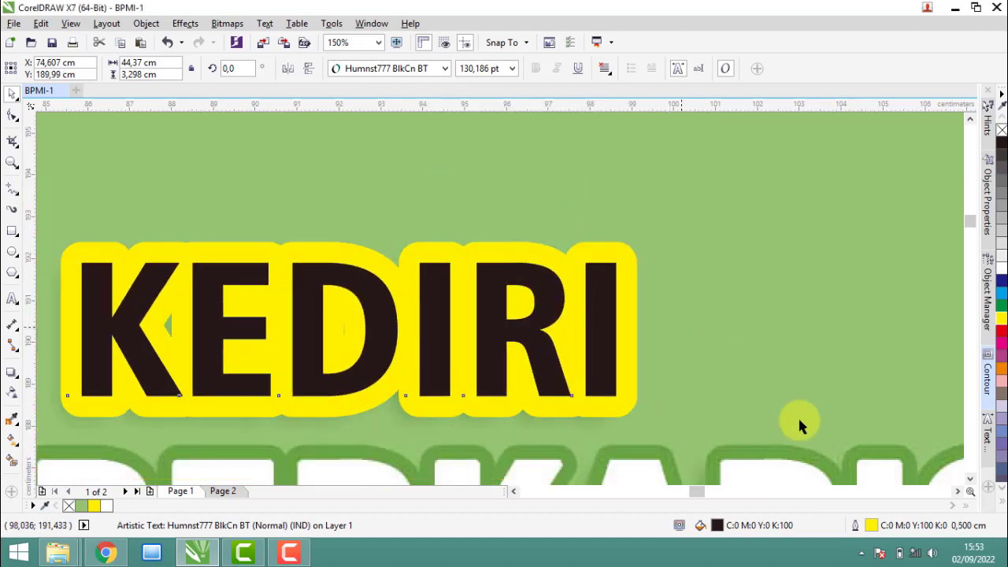
{"action": "double_click", "coordinate": [871, 526]}
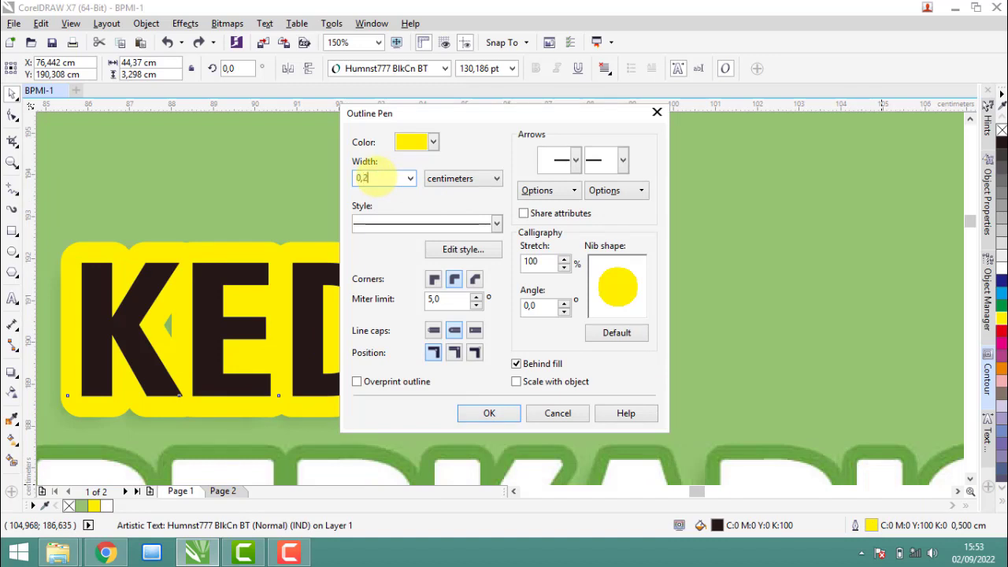
{"action": "type", "text": "0,25"}
{"action": "key", "text": "Return"}
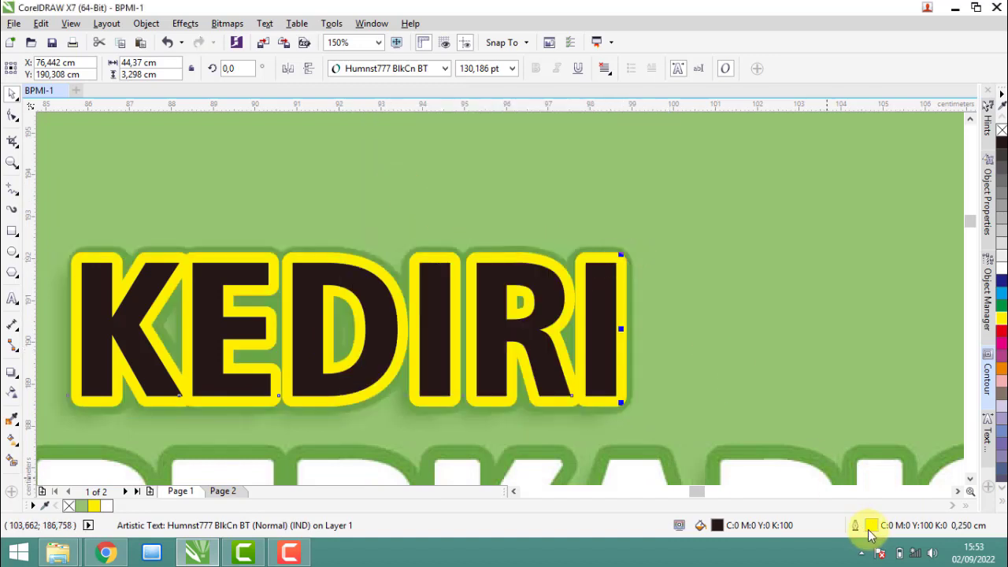
{"action": "double_click", "coordinate": [871, 526]}
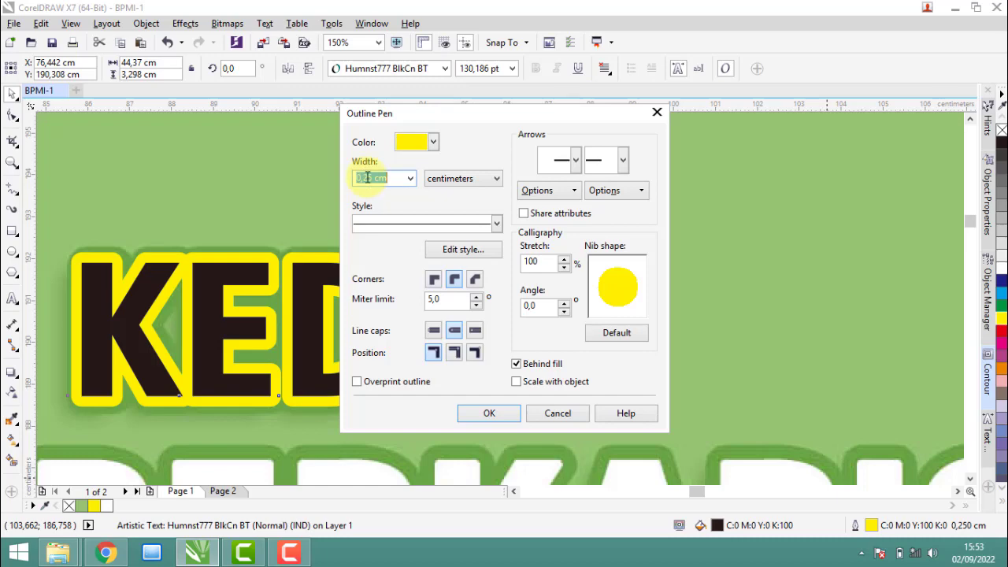
{"action": "key", "text": "Return"}
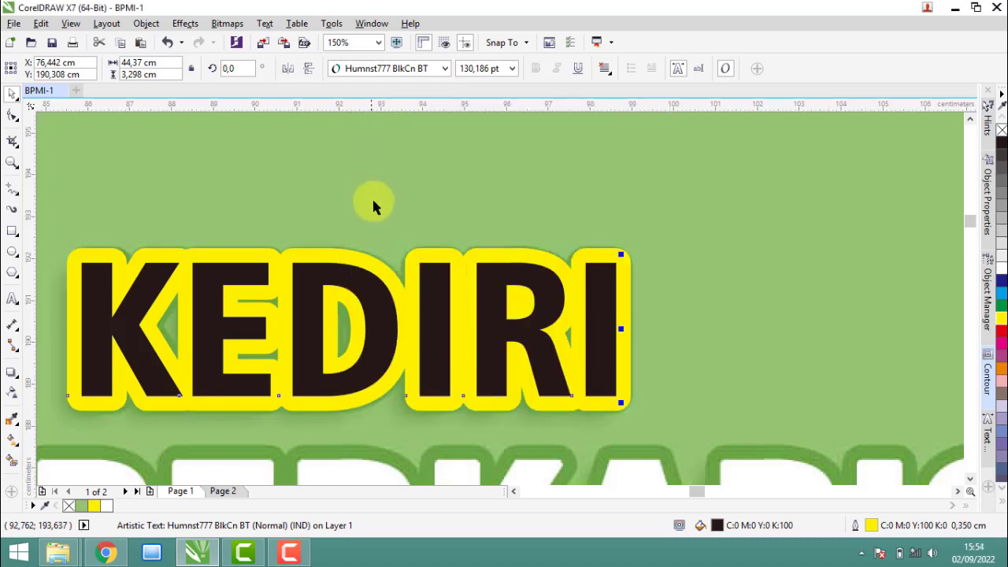
{"action": "scroll", "coordinate": [717, 280], "scroll_direction": "down", "scroll_amount": 3}
{"action": "scroll", "coordinate": [717, 280], "scroll_direction": "down", "scroll_amount": 2}
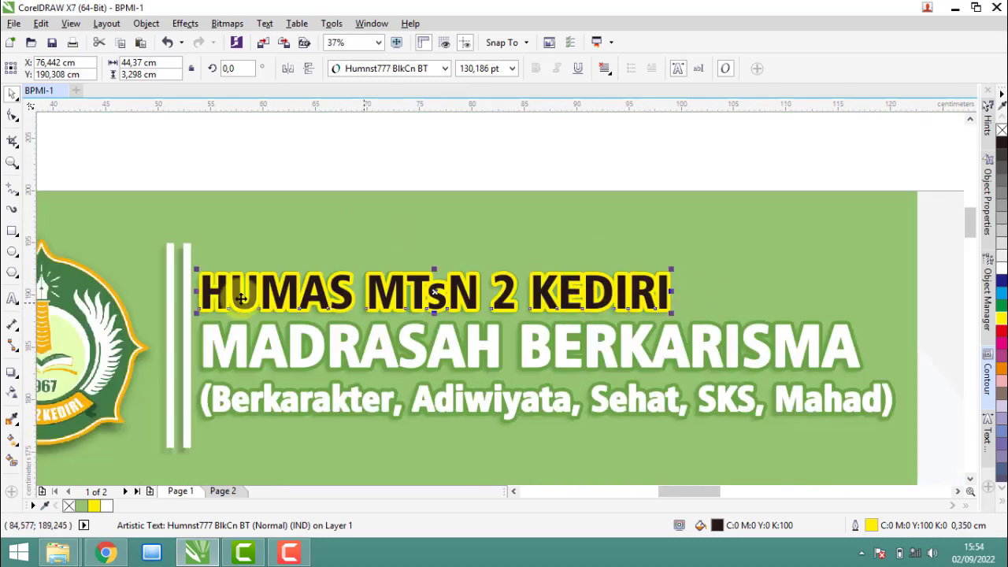
{"action": "scroll", "coordinate": [216, 281], "scroll_direction": "up", "scroll_amount": 1}
{"action": "scroll", "coordinate": [182, 368], "scroll_direction": "up", "scroll_amount": 1}
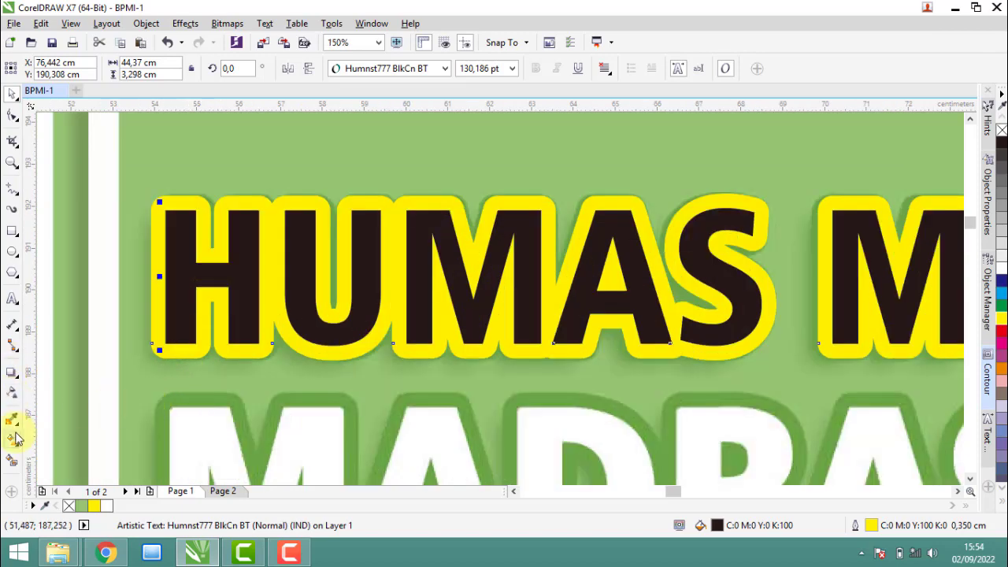
Step: Eyedrop the banner's green #68A142 onto the outline and fill the text white
{"action": "left_click", "coordinate": [12, 418]}
{"action": "left_click", "coordinate": [165, 400]}
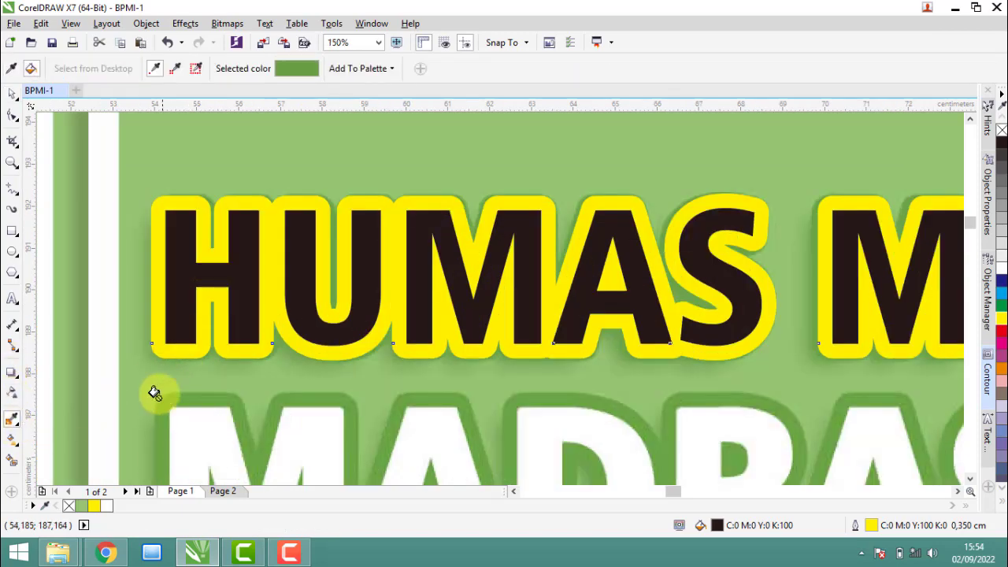
{"action": "left_click", "coordinate": [162, 351]}
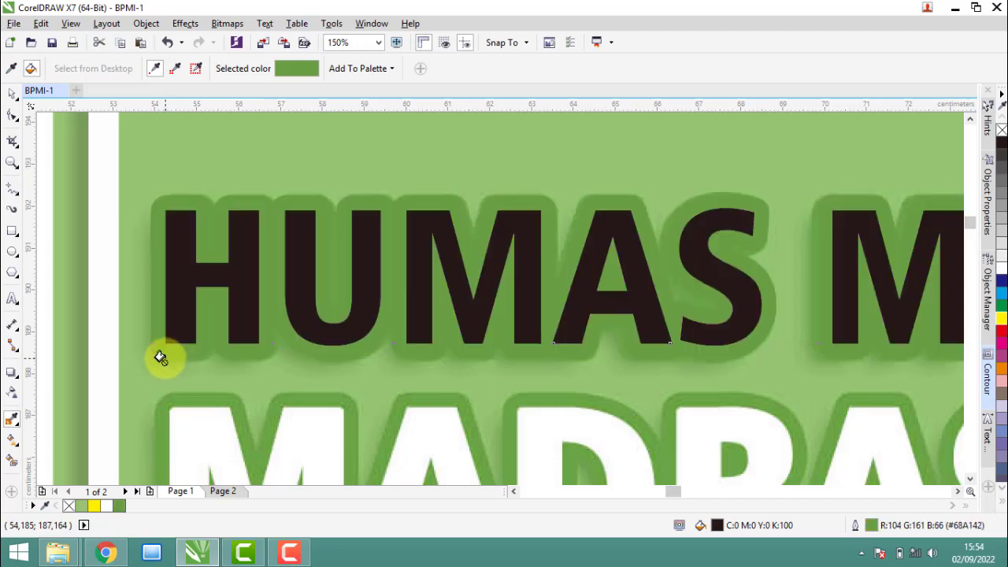
{"action": "left_click", "coordinate": [12, 92]}
{"action": "left_click", "coordinate": [211, 227]}
{"action": "left_click", "coordinate": [1002, 274]}
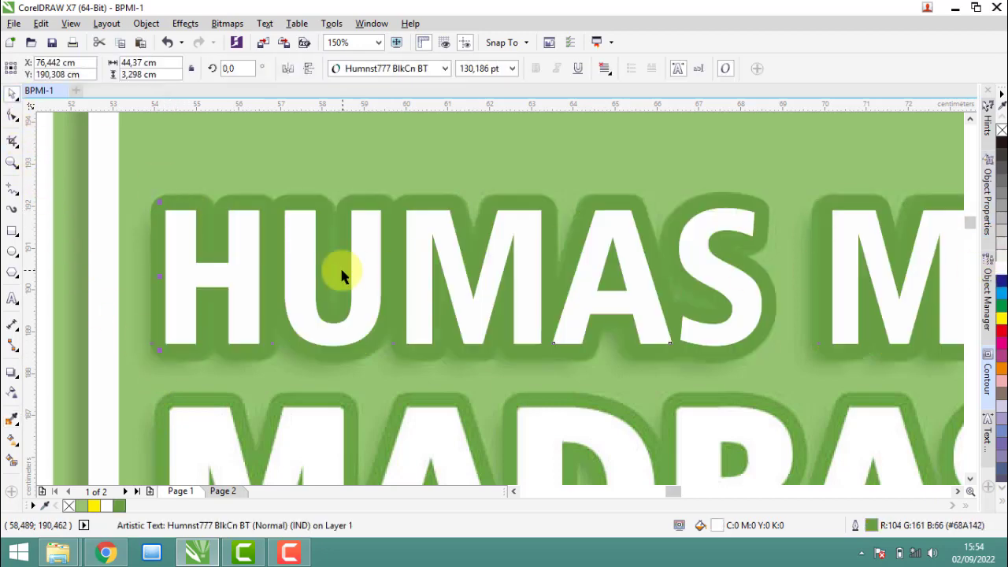
{"action": "key", "text": "F3"}
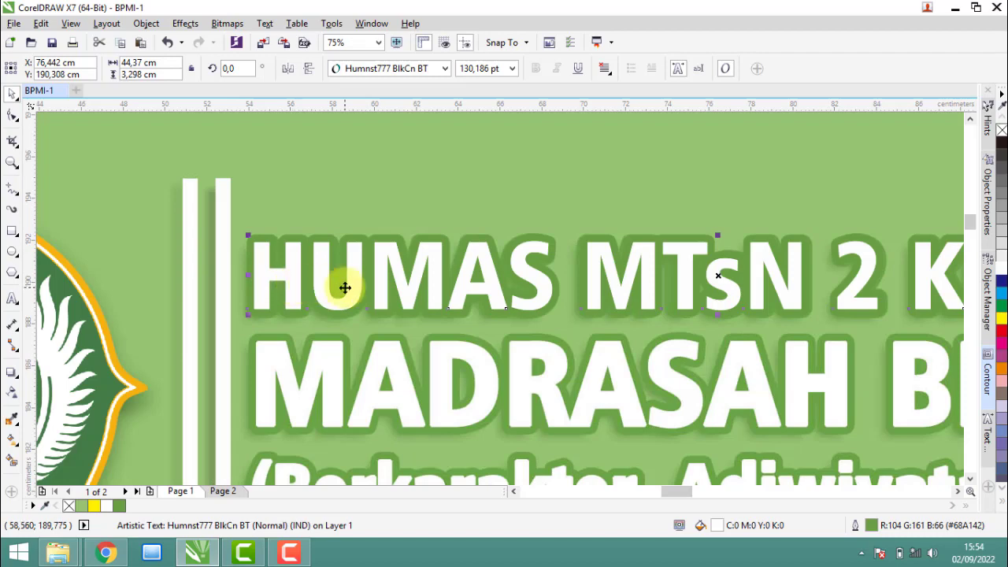
{"action": "scroll", "coordinate": [326, 288], "scroll_direction": "down", "scroll_amount": 1}
Step: Duplicate the HUMAS line above and give it a Flat Bottom Left drop shadow
{"action": "left_click_drag", "start_coordinate": [329, 288], "coordinate": [315, 232]}
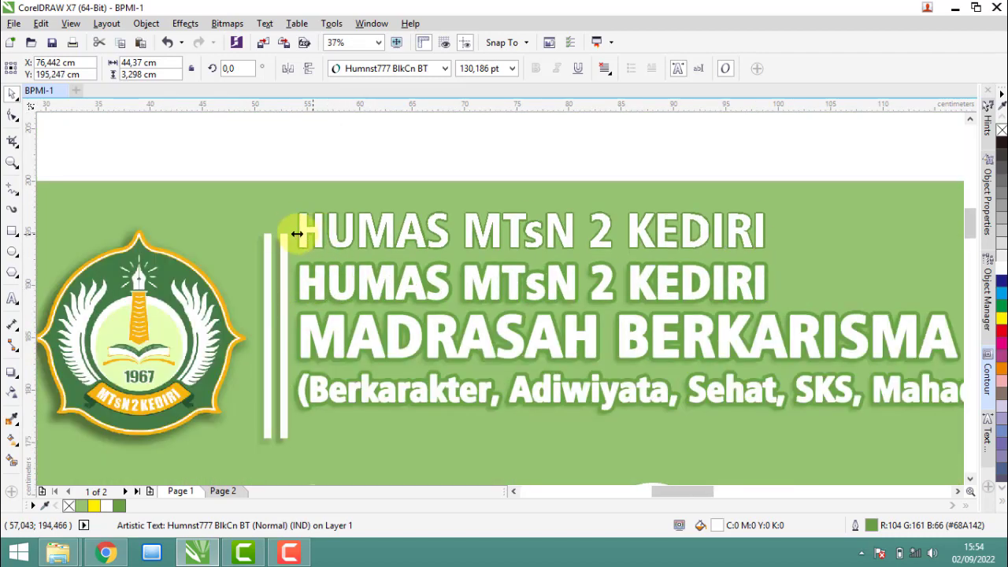
{"action": "scroll", "coordinate": [293, 224], "scroll_direction": "up", "scroll_amount": 1}
{"action": "left_click", "coordinate": [12, 374]}
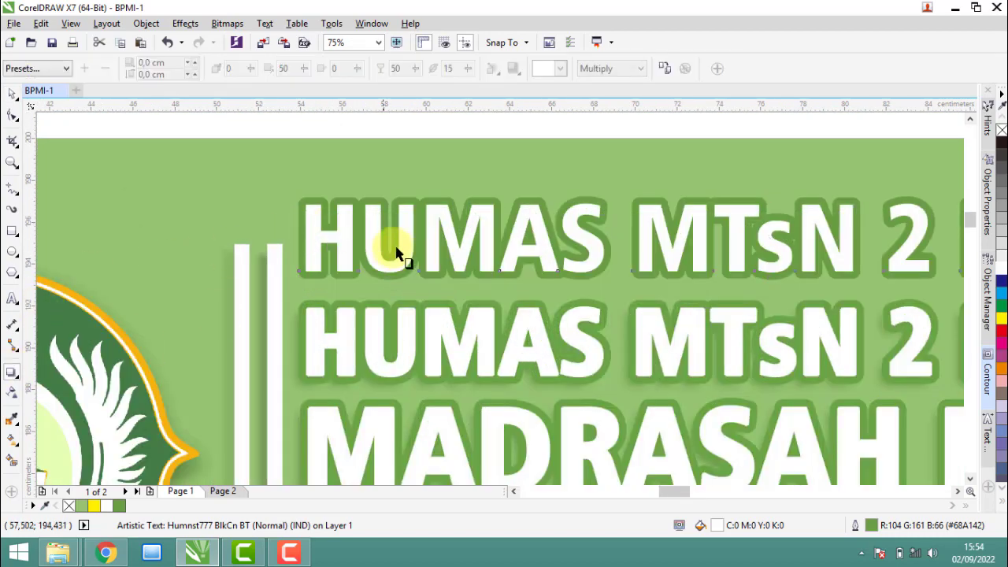
{"action": "left_click_drag", "start_coordinate": [298, 238], "coordinate": [307, 250]}
{"action": "left_click", "coordinate": [66, 68]}
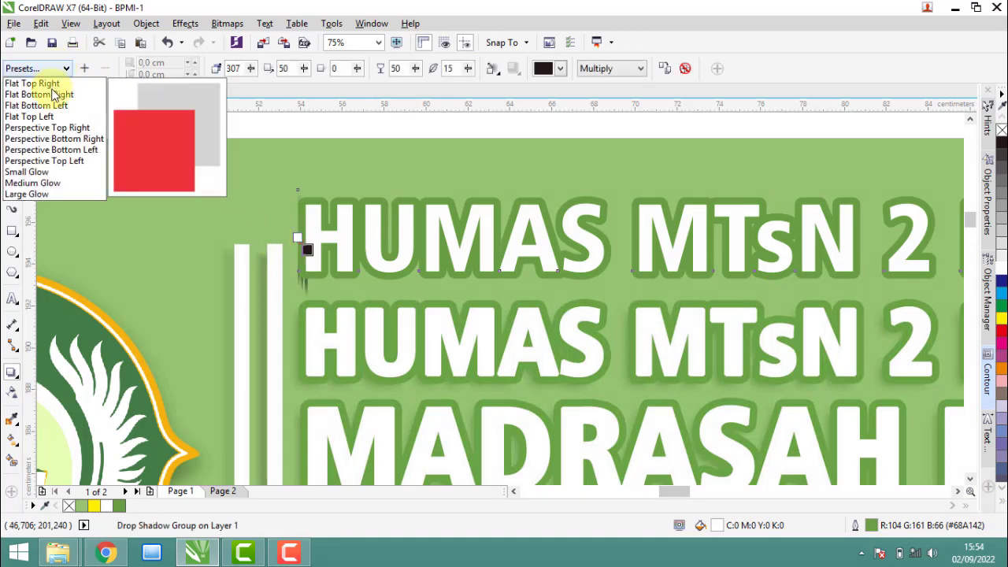
{"action": "left_click", "coordinate": [47, 107]}
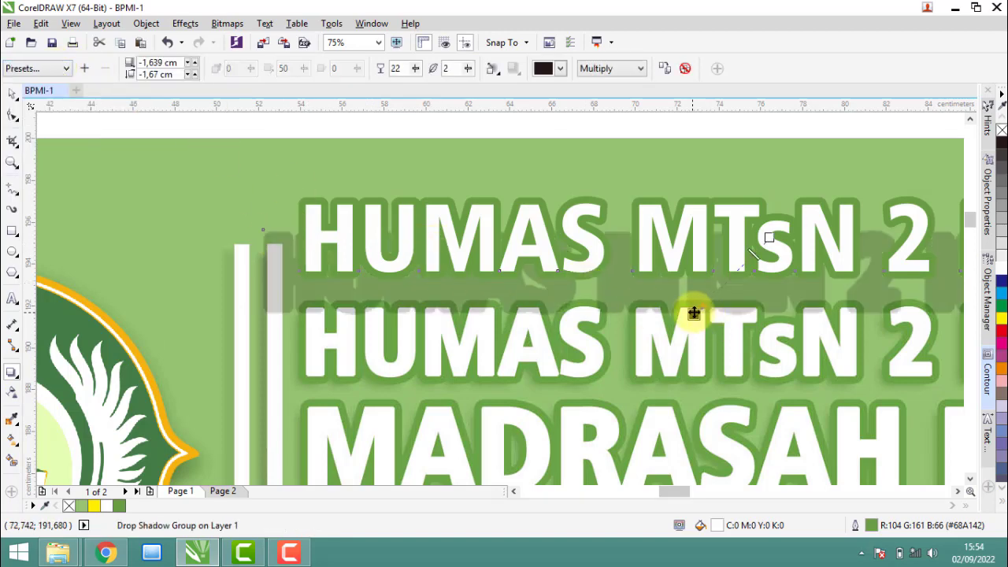
Step: Pull the shadow close under the text with feather 5
{"action": "mouse_move", "coordinate": [694, 312]}
{"action": "left_mouse_down"}
{"action": "mouse_move", "coordinate": [702, 282]}
{"action": "mouse_move", "coordinate": [755, 300]}
{"action": "left_mouse_up"}
{"action": "scroll", "coordinate": [725, 288], "scroll_direction": "up", "scroll_amount": 2}
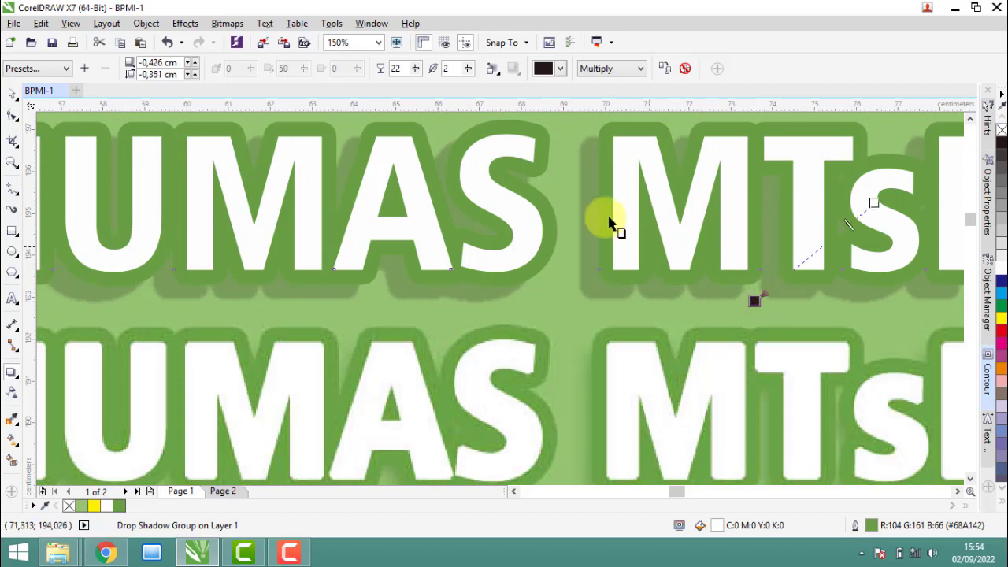
{"action": "type", "text": "5"}
{"action": "key", "text": "Return"}
{"action": "type", "text": "15"}
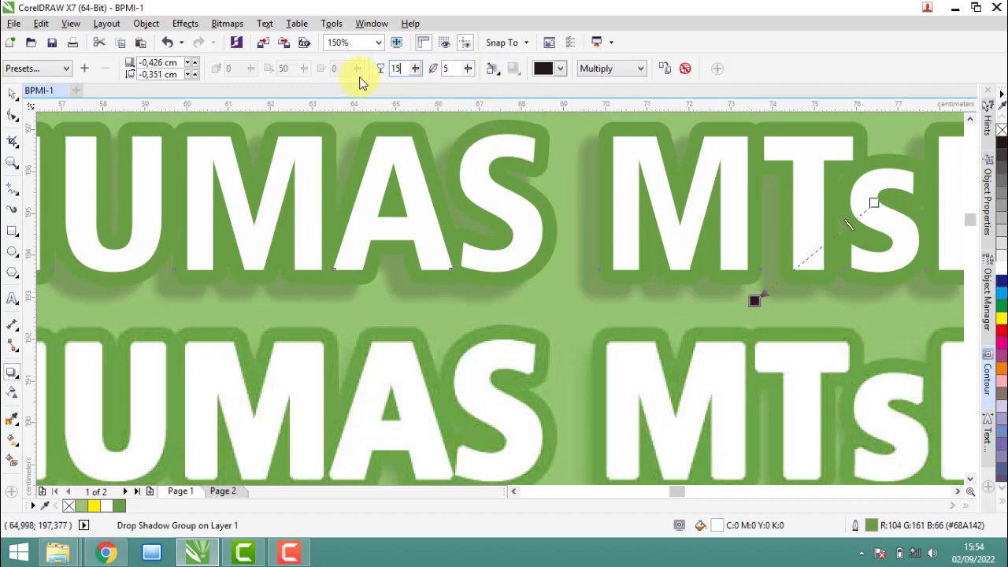
{"action": "scroll", "coordinate": [760, 291], "scroll_direction": "down", "scroll_amount": 2}
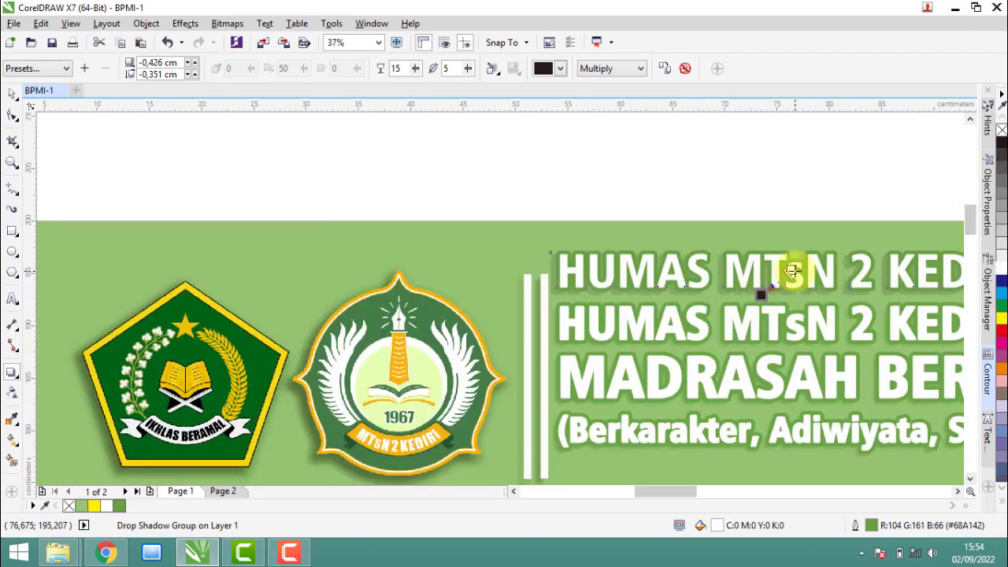
{"action": "scroll", "coordinate": [792, 270], "scroll_direction": "up", "scroll_amount": 2}
{"action": "scroll", "coordinate": [788, 270], "scroll_direction": "up", "scroll_amount": 2}
{"action": "left_click_drag", "start_coordinate": [664, 370], "coordinate": [672, 358]}
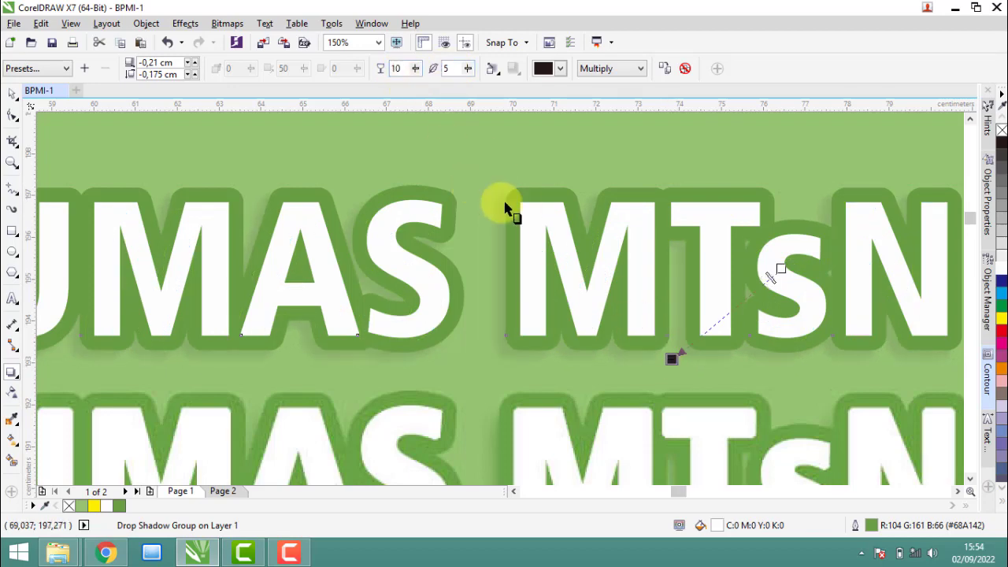
Step: Move the shadowed line onto the second line and place a copy above it
{"action": "scroll", "coordinate": [508, 209], "scroll_direction": "down", "scroll_amount": 2}
{"action": "scroll", "coordinate": [580, 259], "scroll_direction": "down", "scroll_amount": 2}
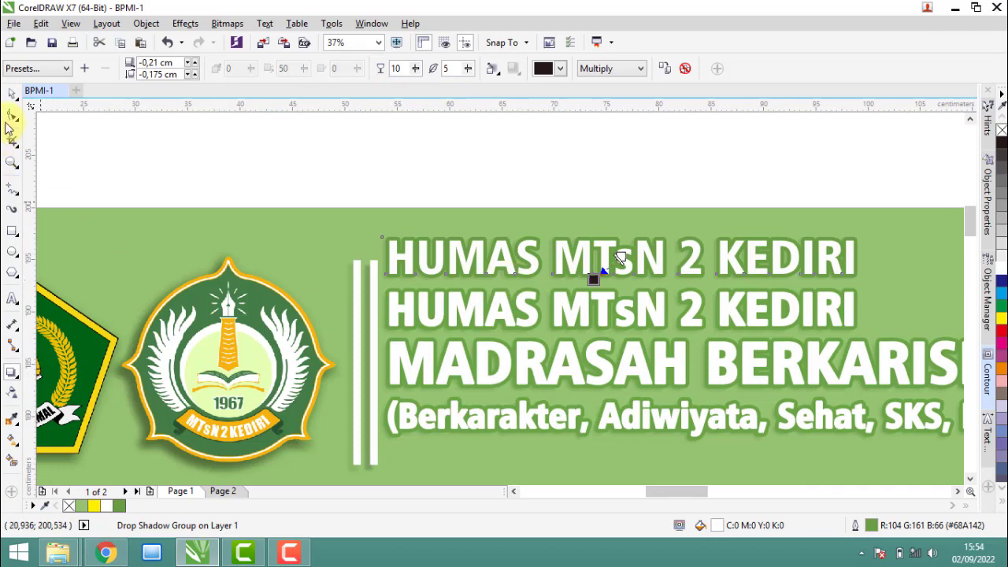
{"action": "left_click_drag", "start_coordinate": [359, 168], "coordinate": [841, 292]}
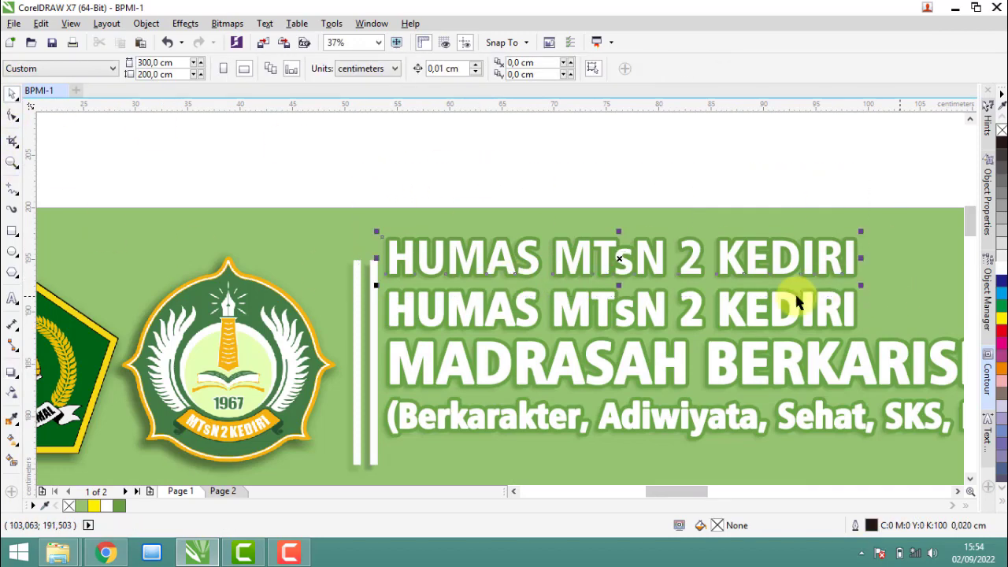
{"action": "scroll", "coordinate": [404, 292], "scroll_direction": "up", "scroll_amount": 2}
{"action": "left_click_drag", "start_coordinate": [401, 213], "coordinate": [406, 315]}
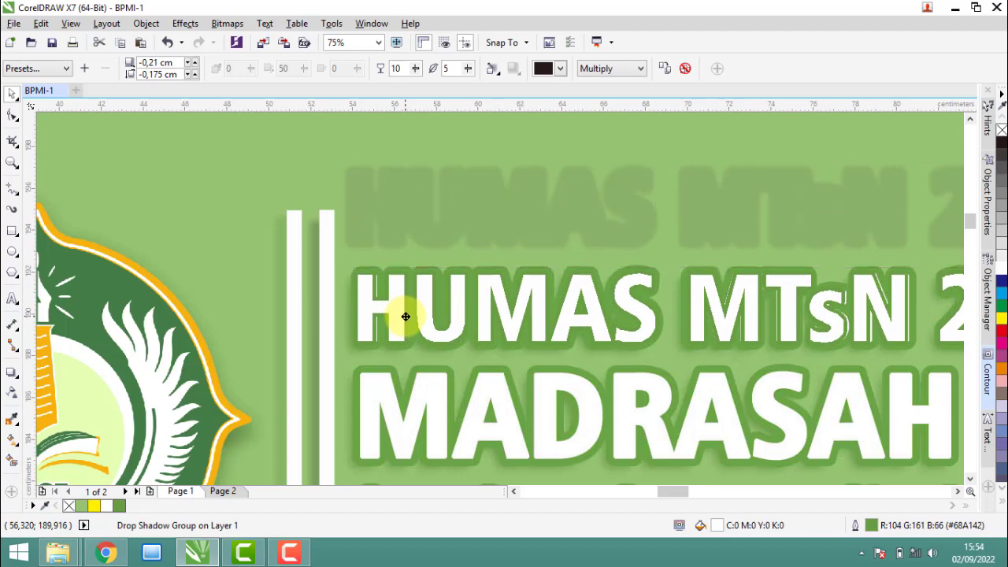
{"action": "scroll", "coordinate": [436, 255], "scroll_direction": "down", "scroll_amount": 2}
{"action": "left_click", "coordinate": [690, 196]}
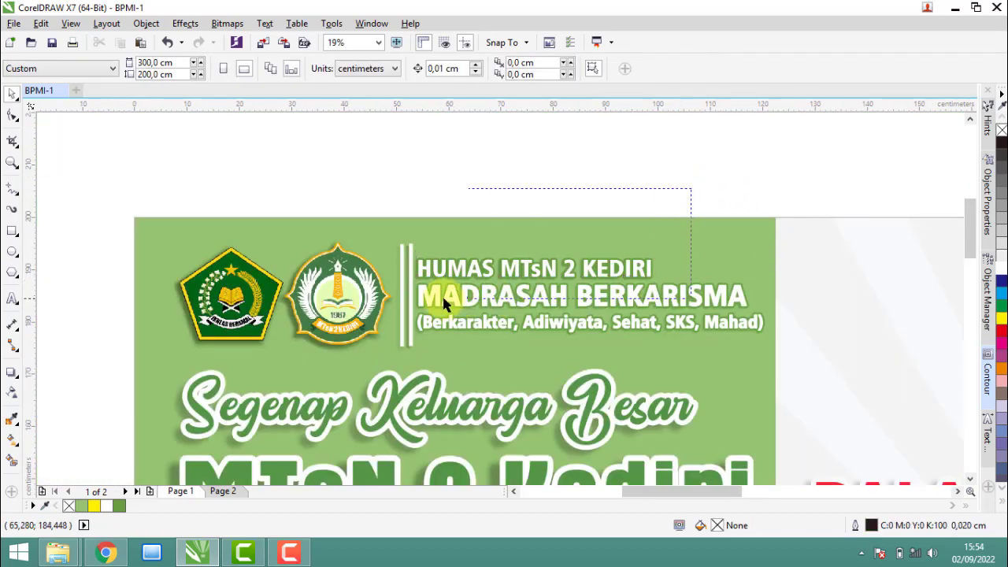
{"action": "left_click_drag", "start_coordinate": [776, 221], "coordinate": [410, 285]}
{"action": "scroll", "coordinate": [442, 244], "scroll_direction": "up", "scroll_amount": 2}
{"action": "left_click_drag", "start_coordinate": [442, 244], "coordinate": [441, 185]}
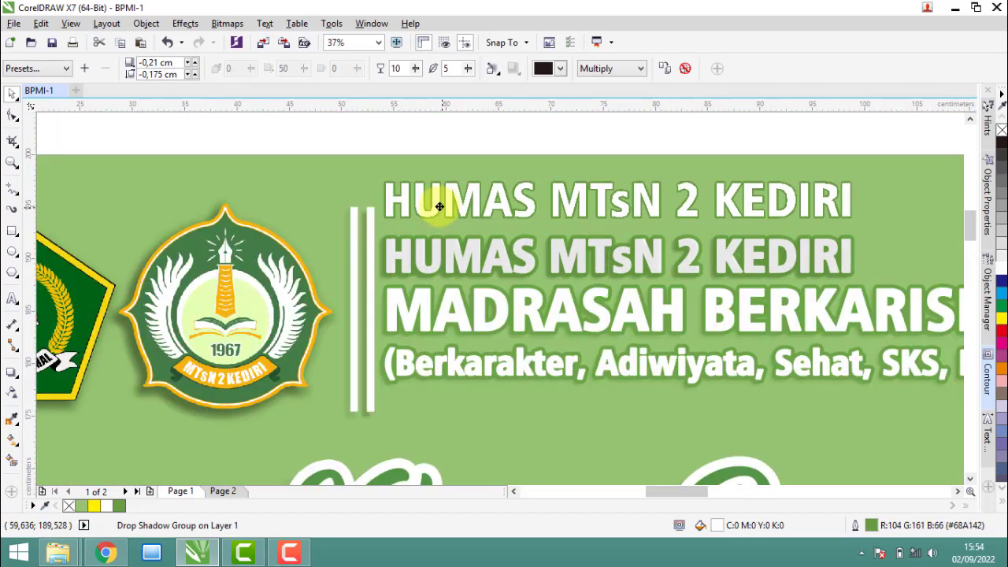
Step: Replace the top line's text with MADRASAH BERKARISMA
{"action": "left_click", "coordinate": [292, 554]}
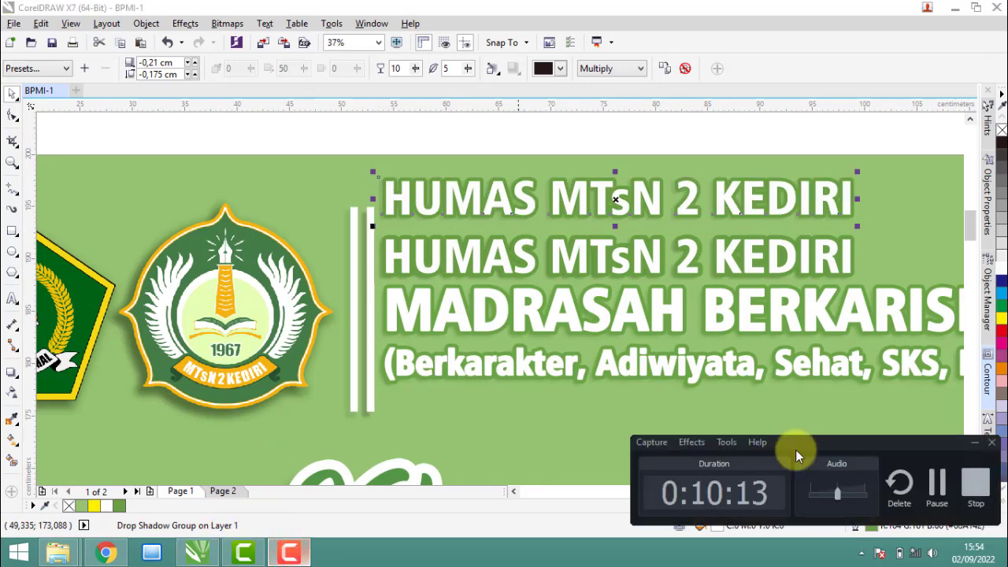
{"action": "left_click", "coordinate": [922, 479]}
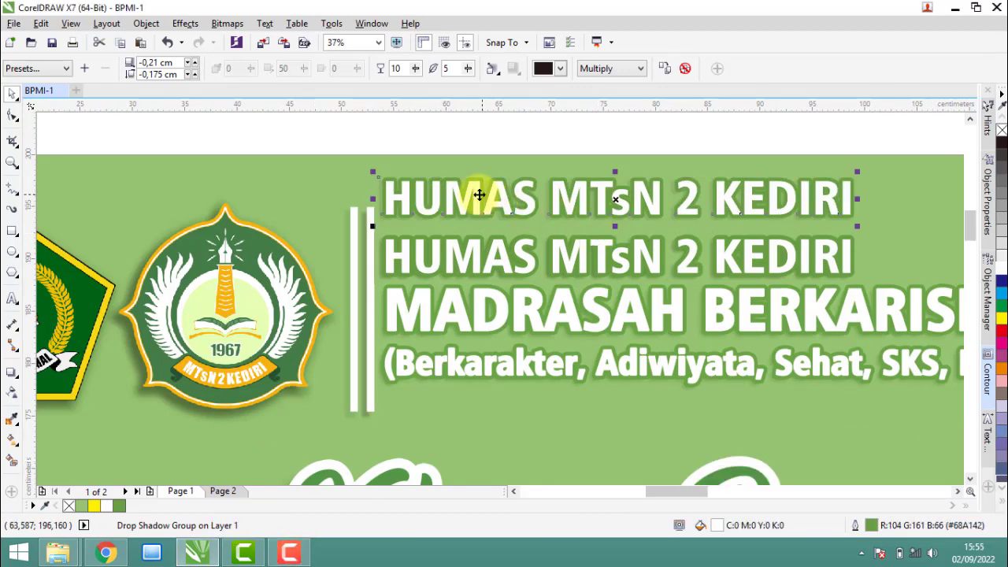
{"action": "double_click", "coordinate": [487, 194]}
{"action": "left_click", "coordinate": [500, 194]}
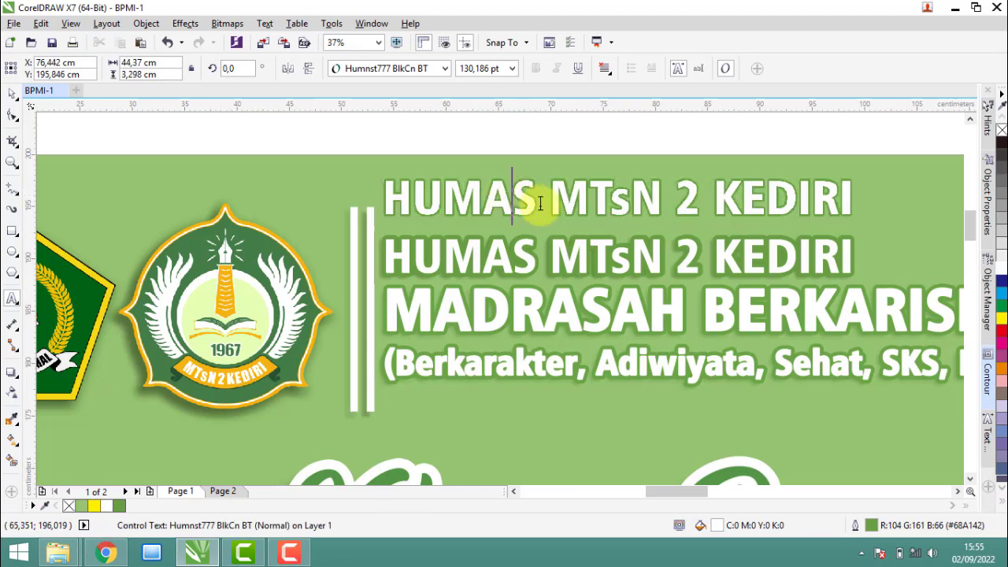
{"action": "triple_click", "coordinate": [539, 203]}
{"action": "type", "text": "MA"}
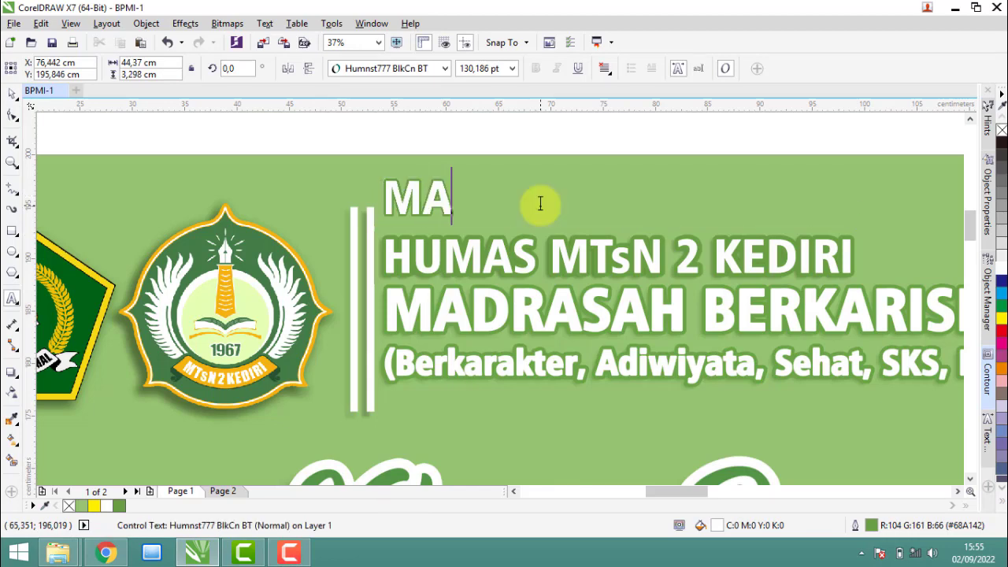
{"action": "type", "text": "DRASAH"}
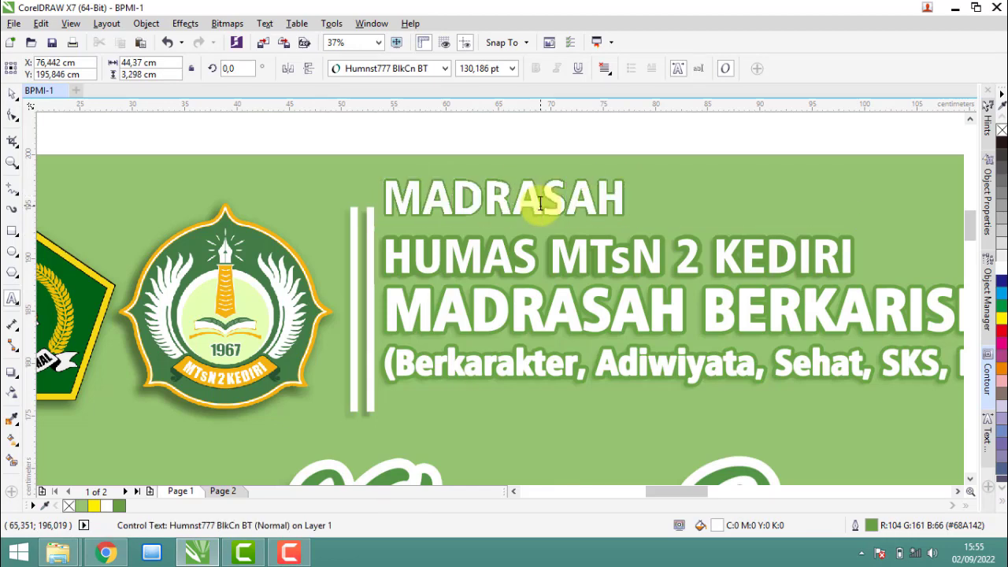
{"action": "type", "text": " BERKARISMA"}
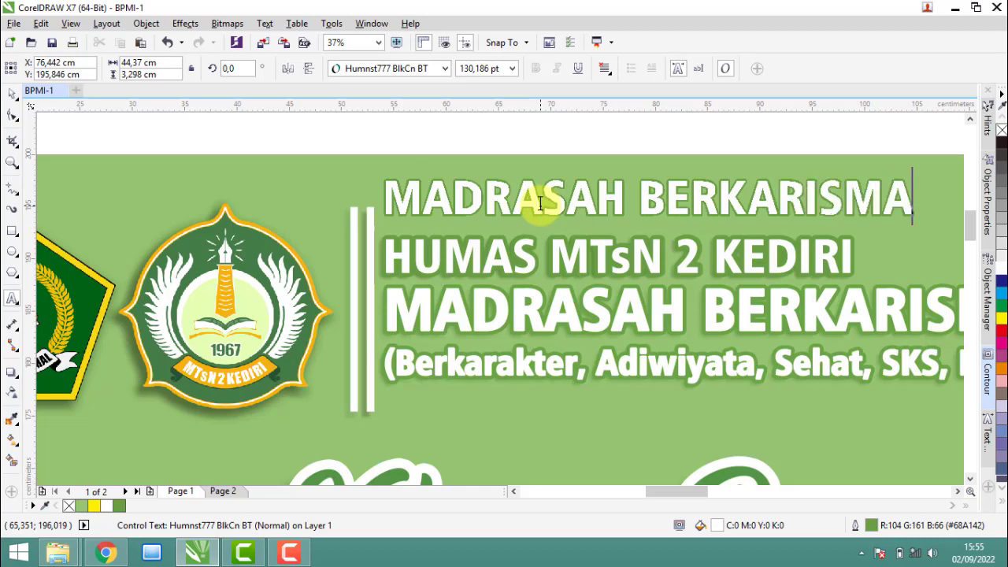
{"action": "left_click", "coordinate": [12, 94]}
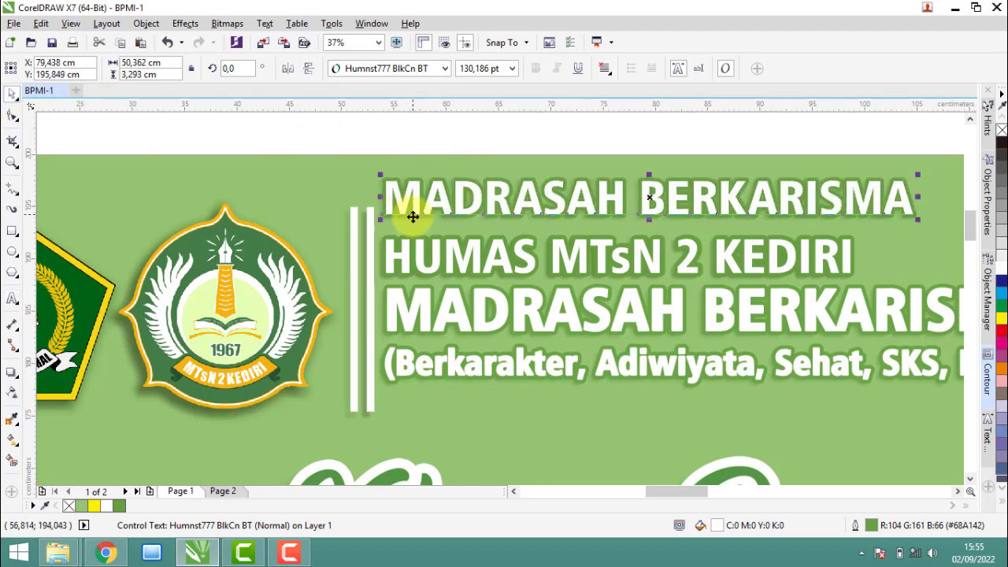
Step: Give the title yellow fill and orange outline, and move it onto the old line
{"action": "left_click", "coordinate": [1001, 323]}
{"action": "right_click", "coordinate": [1004, 374]}
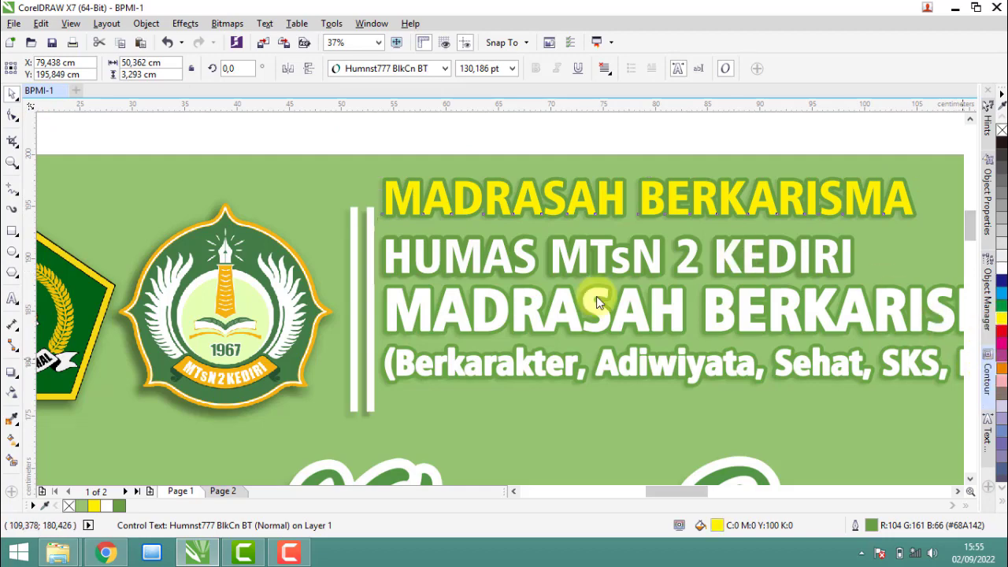
{"action": "left_click_drag", "start_coordinate": [415, 195], "coordinate": [389, 295]}
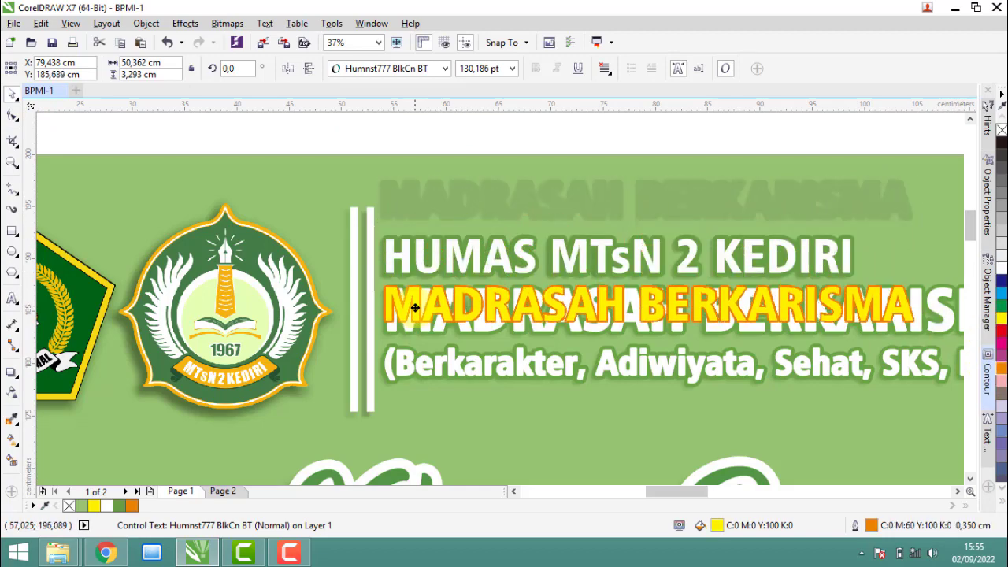
{"action": "scroll", "coordinate": [389, 295], "scroll_direction": "up", "scroll_amount": 3}
{"action": "scroll", "coordinate": [389, 292], "scroll_direction": "up", "scroll_amount": 3}
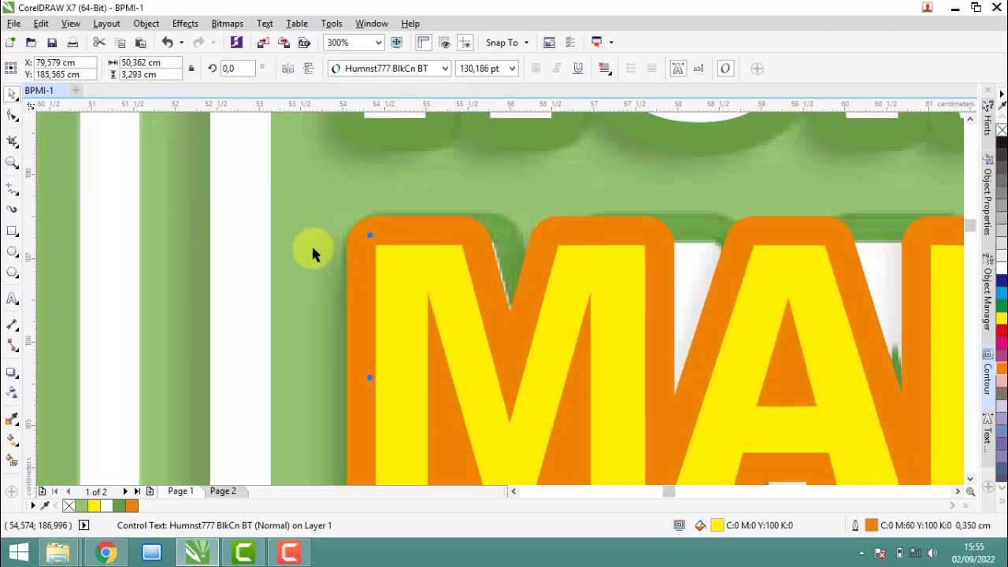
{"action": "scroll", "coordinate": [313, 252], "scroll_direction": "down", "scroll_amount": 3}
{"action": "scroll", "coordinate": [313, 252], "scroll_direction": "down", "scroll_amount": 3}
{"action": "scroll", "coordinate": [765, 277], "scroll_direction": "down", "scroll_amount": 2}
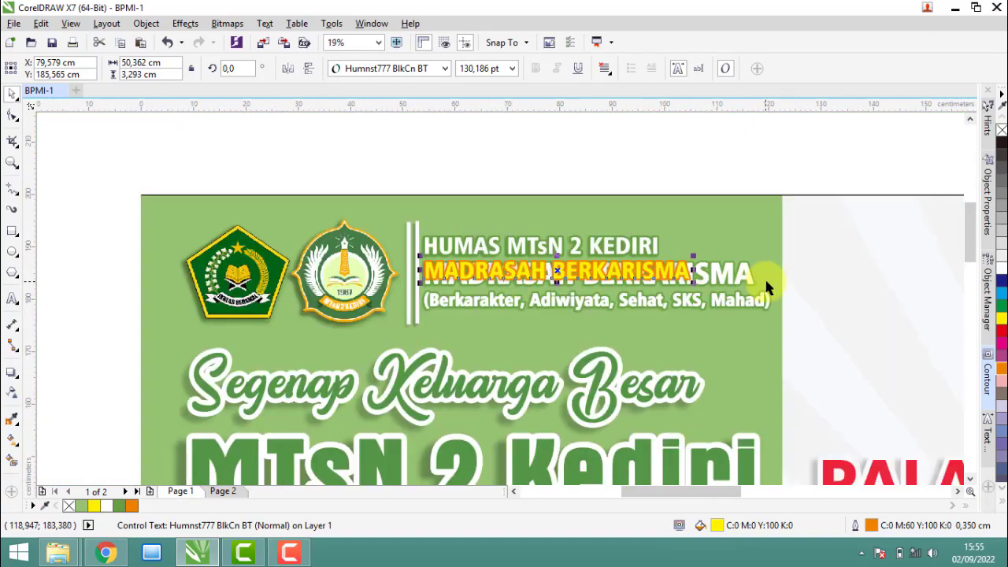
{"action": "scroll", "coordinate": [628, 281], "scroll_direction": "up", "scroll_amount": 3}
{"action": "scroll", "coordinate": [278, 282], "scroll_direction": "up", "scroll_amount": 2}
Step: Scale the title up to 162.069 pt to match the old line
{"action": "left_click_drag", "start_coordinate": [197, 260], "coordinate": [704, 355]}
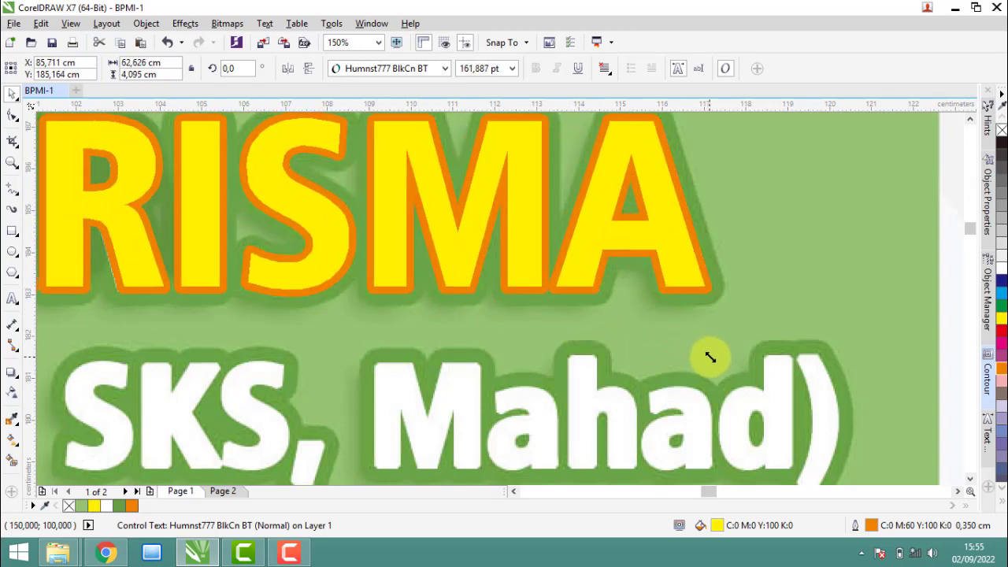
{"action": "left_click_drag", "start_coordinate": [704, 355], "coordinate": [712, 362]}
{"action": "scroll", "coordinate": [737, 337], "scroll_direction": "down", "scroll_amount": 2}
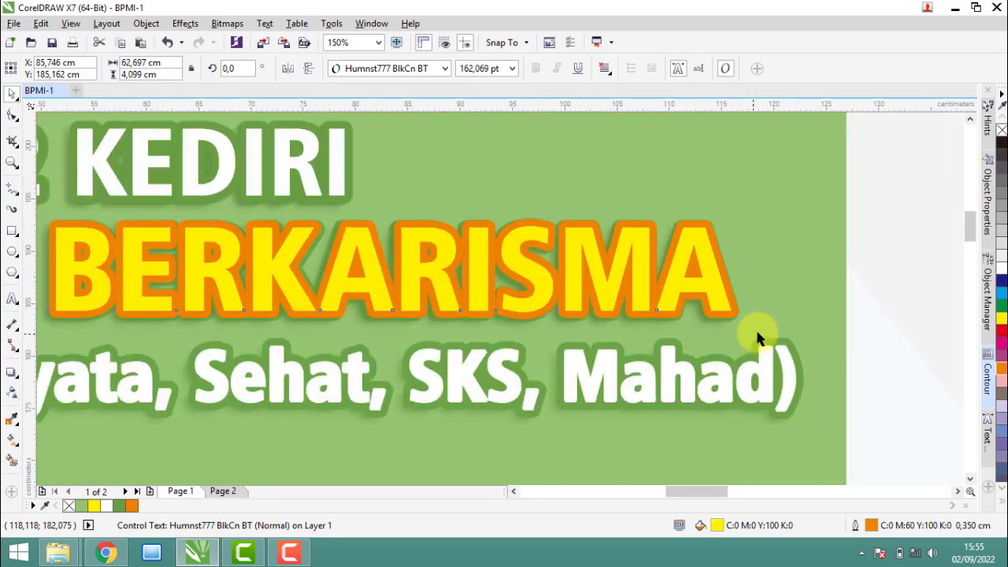
{"action": "scroll", "coordinate": [756, 333], "scroll_direction": "down", "scroll_amount": 2}
{"action": "scroll", "coordinate": [452, 315], "scroll_direction": "up", "scroll_amount": 3}
{"action": "scroll", "coordinate": [462, 300], "scroll_direction": "up", "scroll_amount": 2}
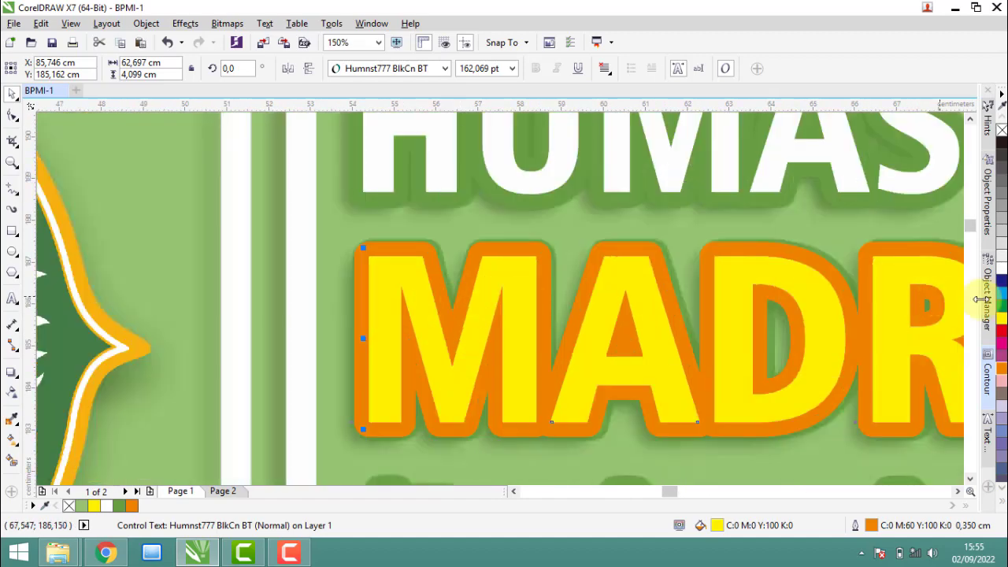
Step: Fill the title white and eyedrop the background green #68A142 onto its outline
{"action": "left_click", "coordinate": [1001, 267]}
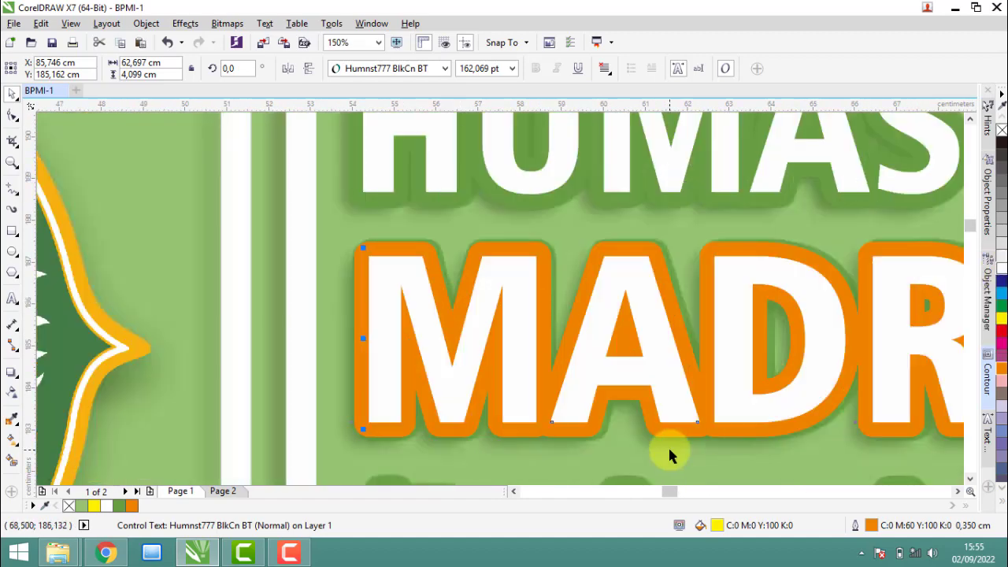
{"action": "left_click", "coordinate": [11, 423]}
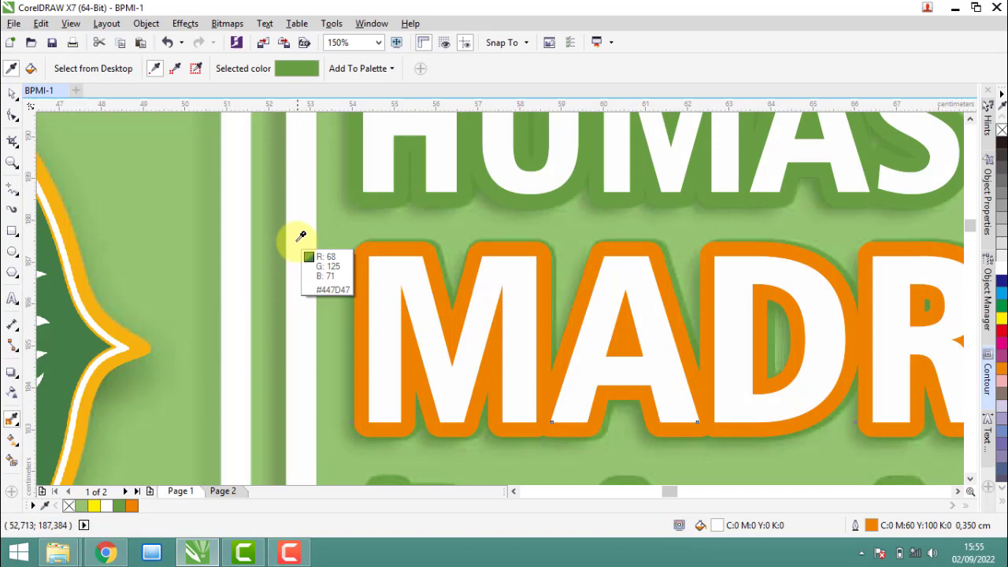
{"action": "left_click", "coordinate": [362, 199]}
{"action": "left_click", "coordinate": [389, 249]}
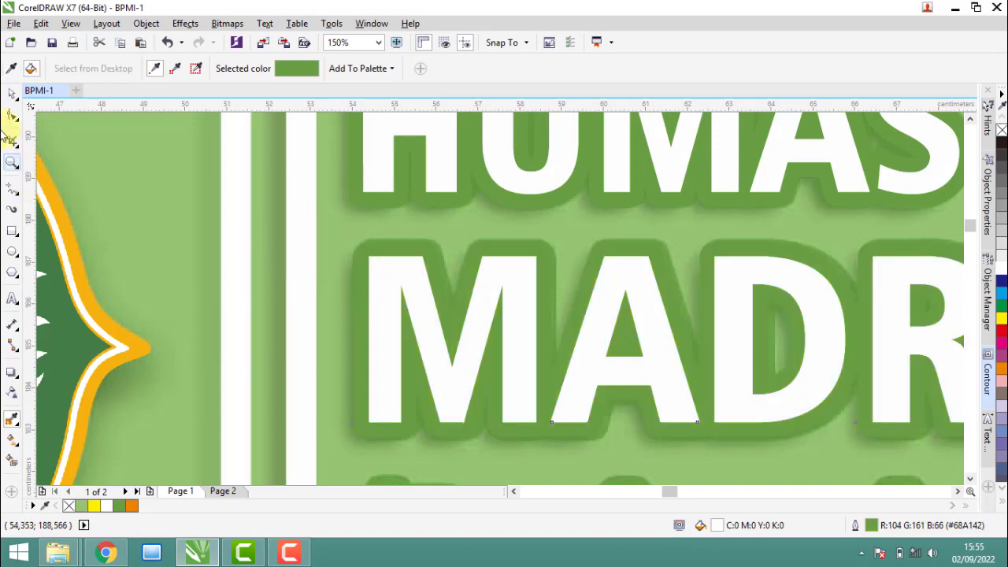
{"action": "left_click", "coordinate": [12, 95]}
{"action": "scroll", "coordinate": [293, 224], "scroll_direction": "down", "scroll_amount": 3}
{"action": "scroll", "coordinate": [293, 225], "scroll_direction": "down", "scroll_amount": 2}
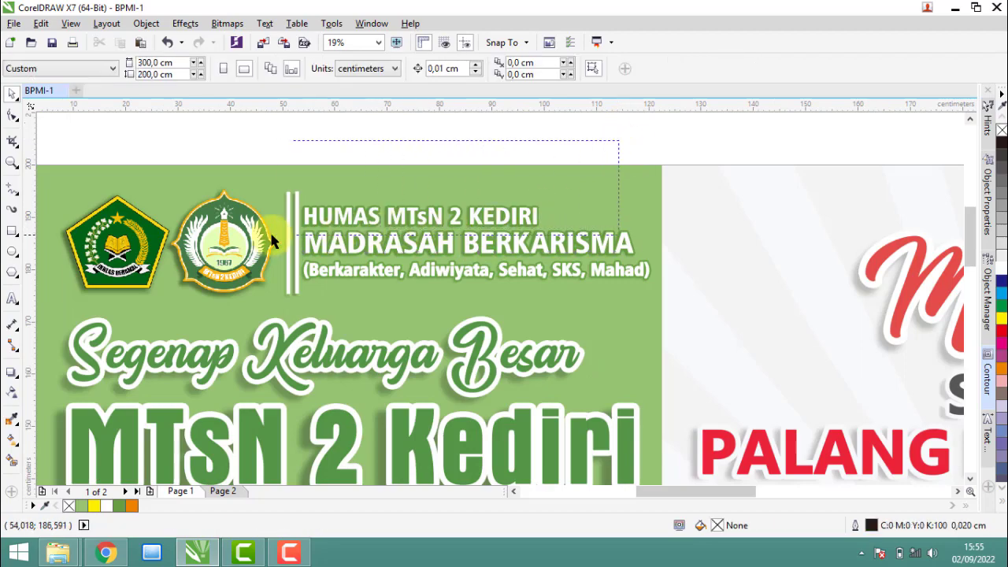
Step: Copy the HUMAS line to below the bracketed line
{"action": "left_click_drag", "start_coordinate": [367, 211], "coordinate": [349, 311]}
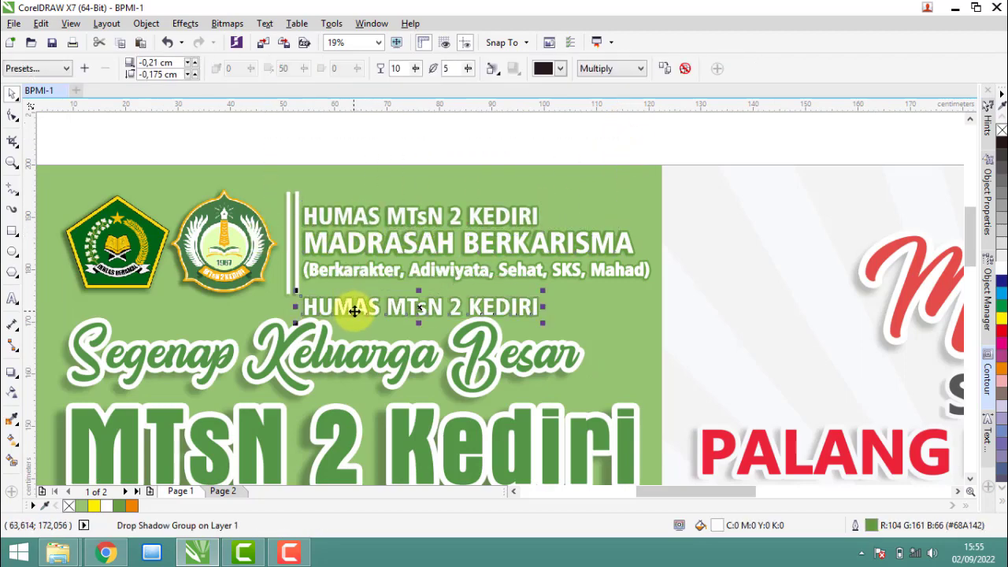
{"action": "scroll", "coordinate": [349, 308], "scroll_direction": "up", "scroll_amount": 3}
{"action": "scroll", "coordinate": [339, 284], "scroll_direction": "up", "scroll_amount": 2}
{"action": "scroll", "coordinate": [362, 292], "scroll_direction": "down", "scroll_amount": 2}
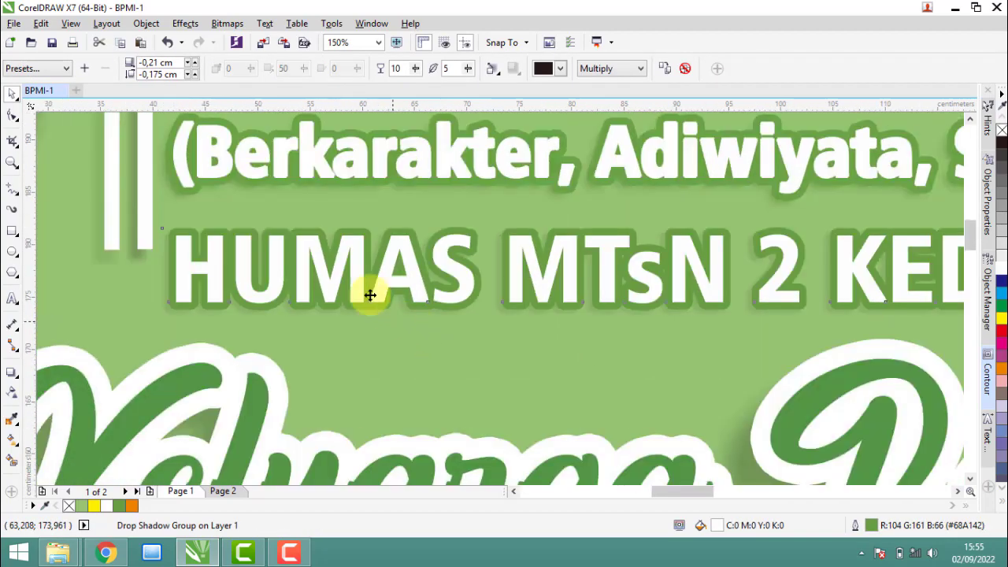
{"action": "scroll", "coordinate": [369, 293], "scroll_direction": "down", "scroll_amount": 2}
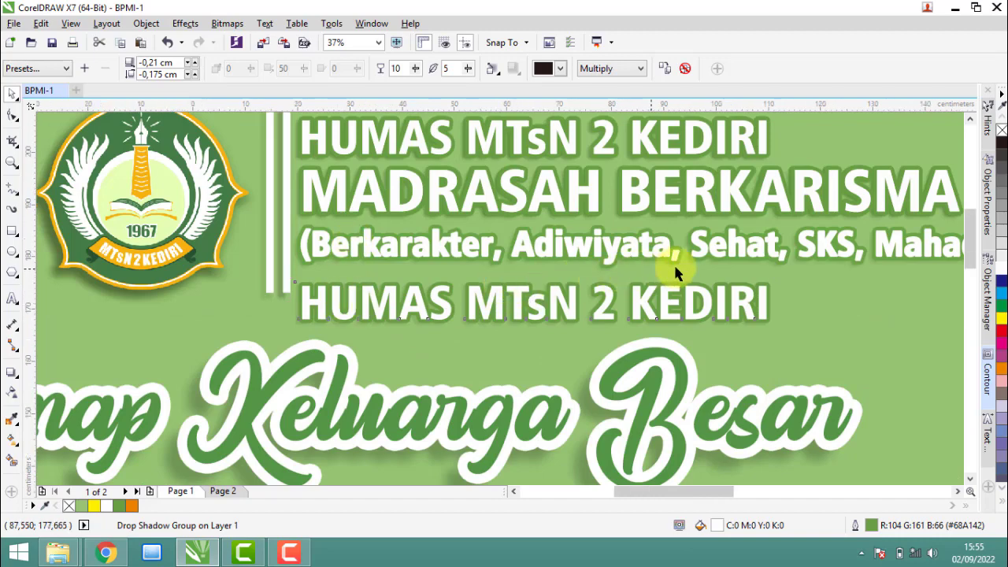
{"action": "scroll", "coordinate": [673, 262], "scroll_direction": "down", "scroll_amount": 4}
{"action": "scroll", "coordinate": [727, 270], "scroll_direction": "up", "scroll_amount": 4}
Step: Erase all the text in the copied line
{"action": "double_click", "coordinate": [437, 308]}
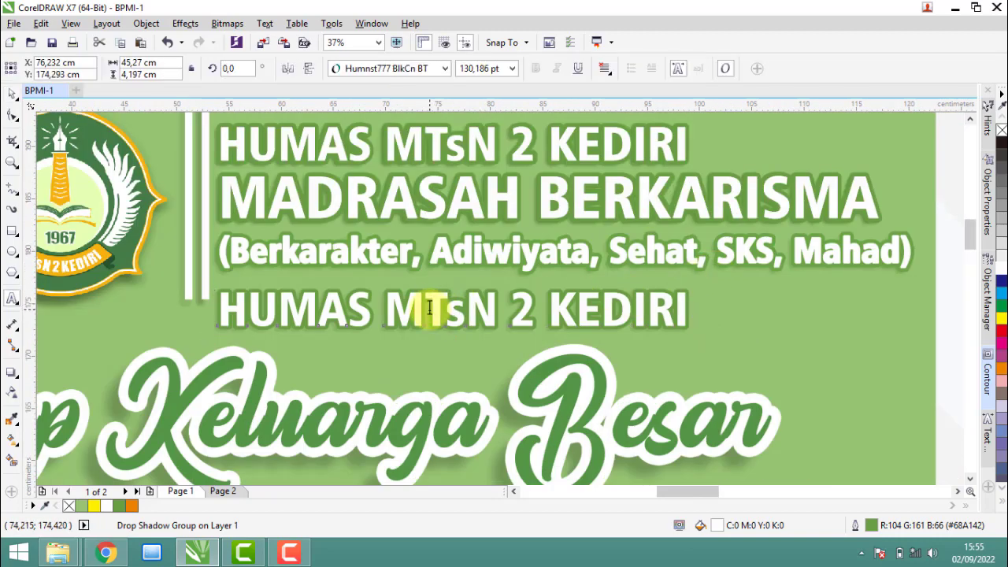
{"action": "key", "text": "ctrl+a"}
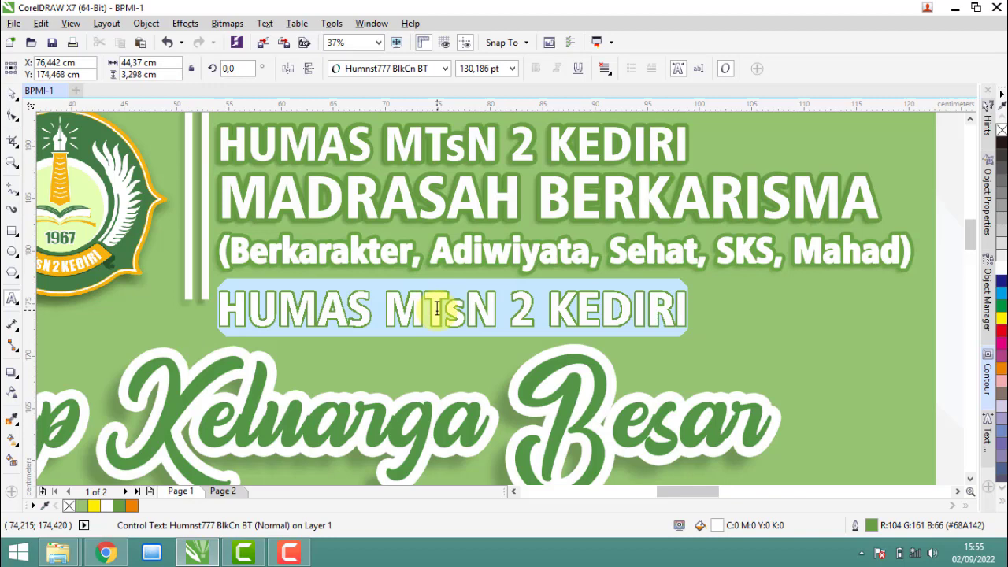
{"action": "key", "text": "Delete"}
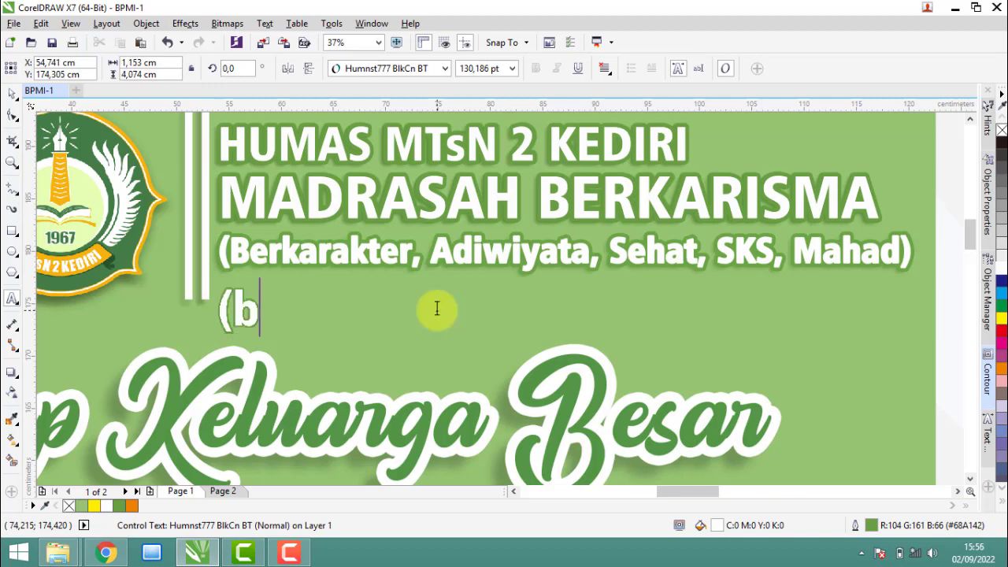
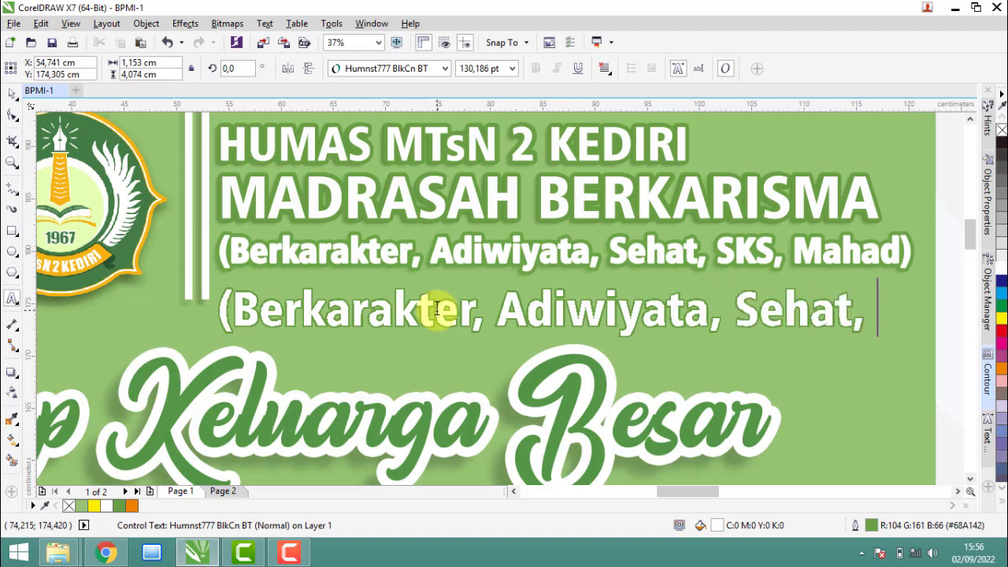
Step: Finish the subtitle with ', Mahad)', scale it to about 76%, and give it a yellow outline
{"action": "type", "text": "SKS, Mah"}
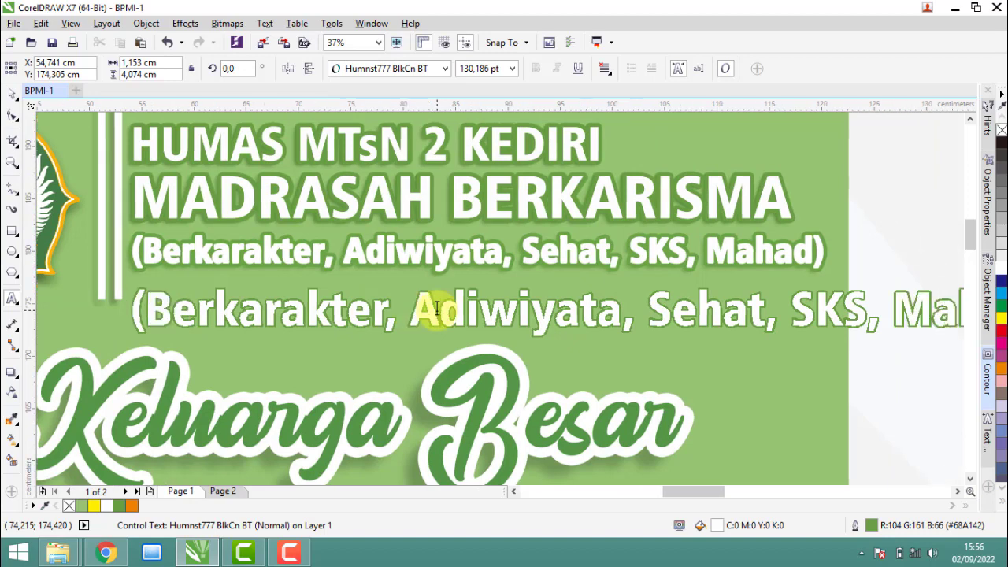
{"action": "type", "text": "ad)"}
{"action": "left_click", "coordinate": [432, 309]}
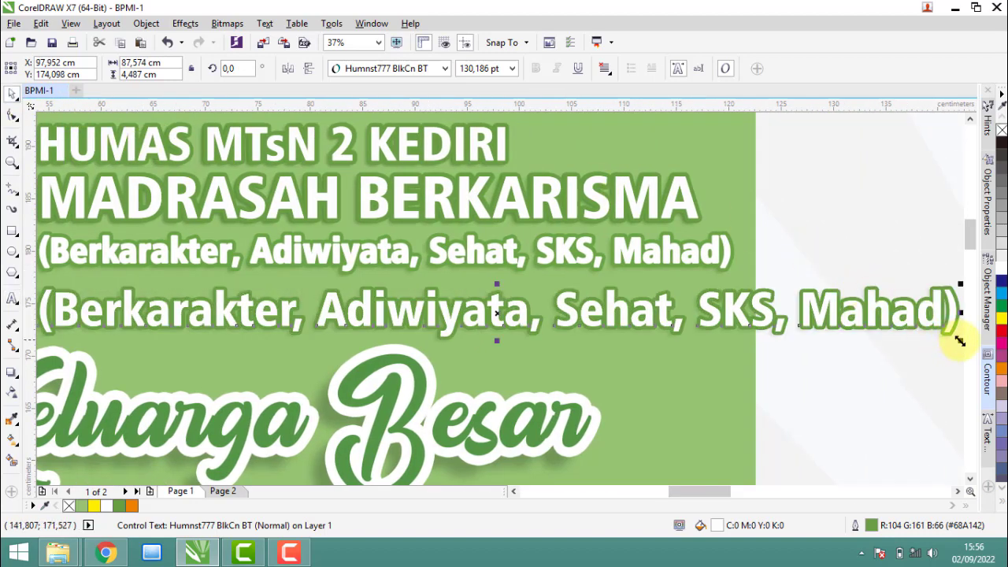
{"action": "left_click_drag", "start_coordinate": [936, 334], "coordinate": [880, 323]}
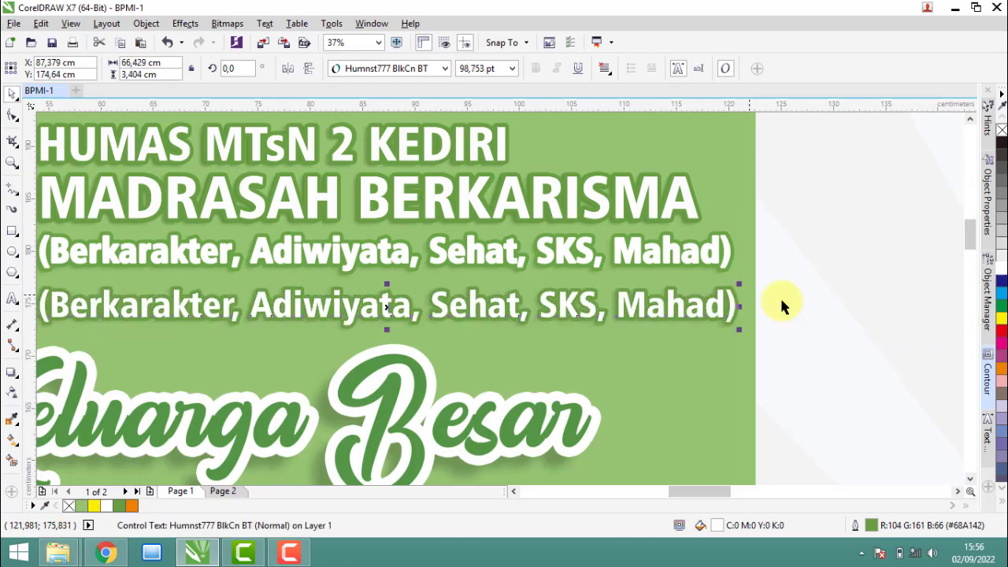
{"action": "left_click", "coordinate": [1002, 324]}
Step: Move the red subtitle copy up onto the original subtitle line
{"action": "scroll", "coordinate": [684, 310], "scroll_direction": "down", "scroll_amount": 2}
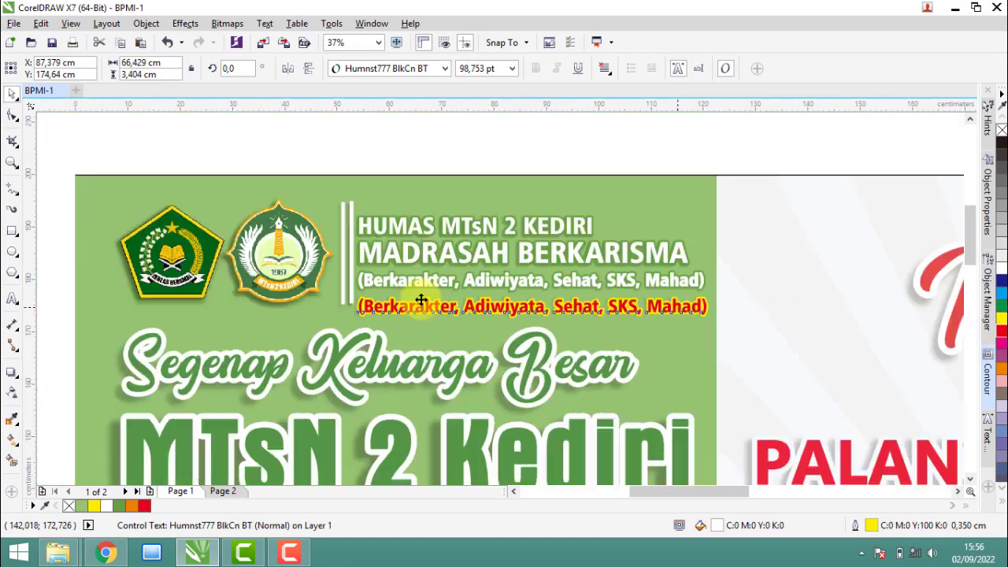
{"action": "scroll", "coordinate": [373, 327], "scroll_direction": "up", "scroll_amount": 3}
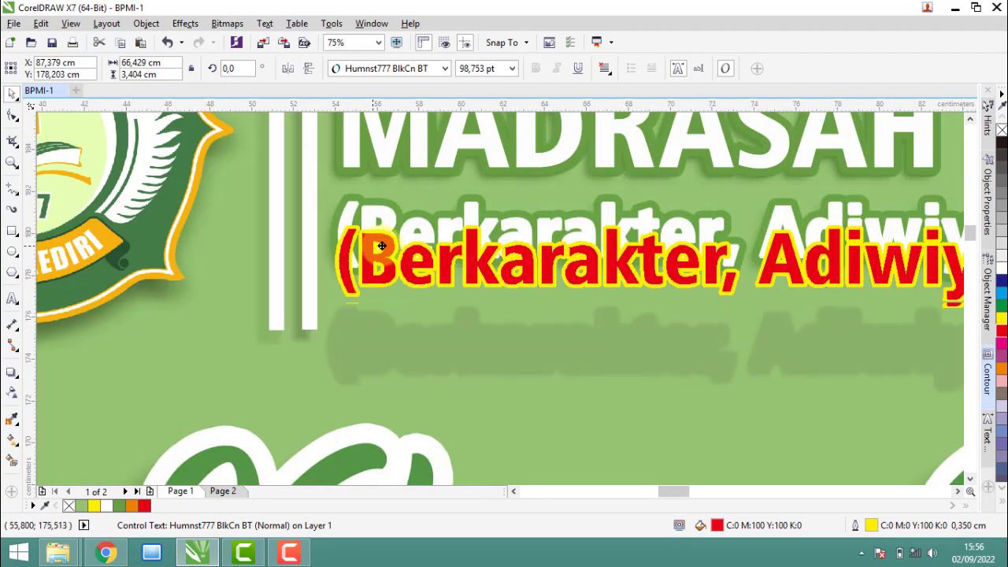
{"action": "left_click_drag", "start_coordinate": [374, 327], "coordinate": [371, 245]}
{"action": "scroll", "coordinate": [366, 228], "scroll_direction": "up", "scroll_amount": 3}
{"action": "left_click_drag", "start_coordinate": [382, 293], "coordinate": [382, 263]}
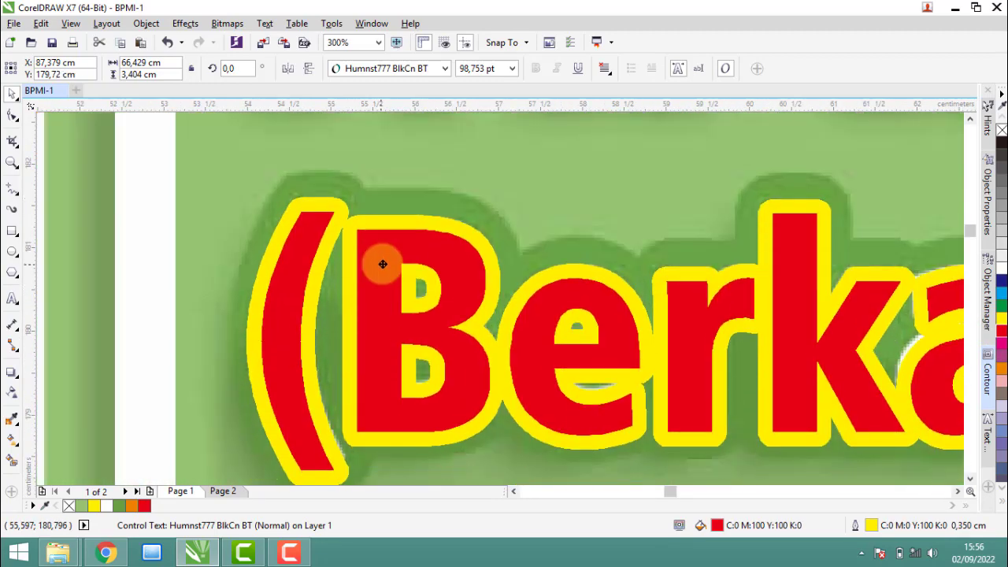
{"action": "scroll", "coordinate": [275, 265], "scroll_direction": "down", "scroll_amount": 2}
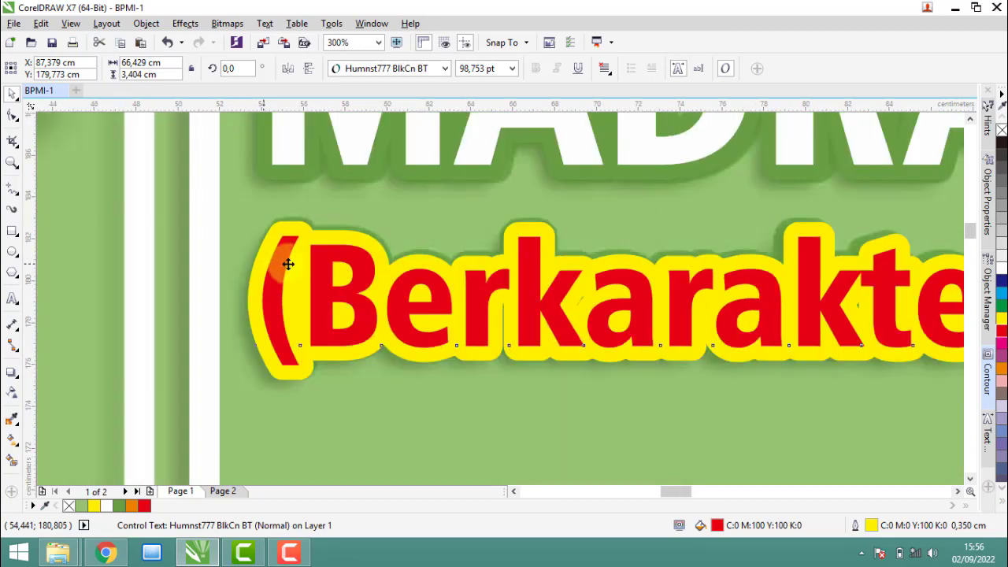
{"action": "scroll", "coordinate": [288, 263], "scroll_direction": "down", "scroll_amount": 3}
{"action": "scroll", "coordinate": [562, 258], "scroll_direction": "down", "scroll_amount": 1}
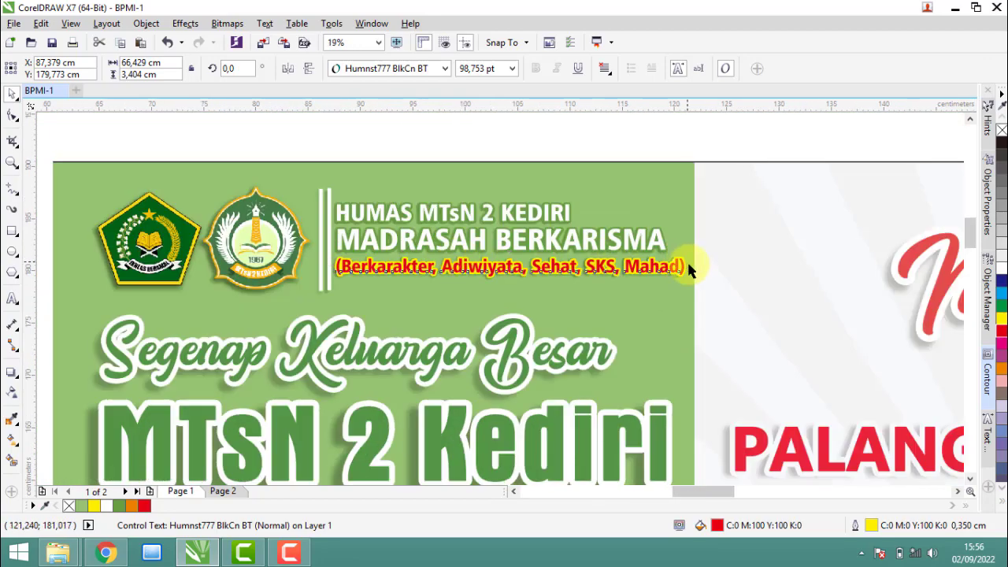
{"action": "scroll", "coordinate": [678, 262], "scroll_direction": "up", "scroll_amount": 3}
{"action": "scroll", "coordinate": [673, 256], "scroll_direction": "up", "scroll_amount": 3}
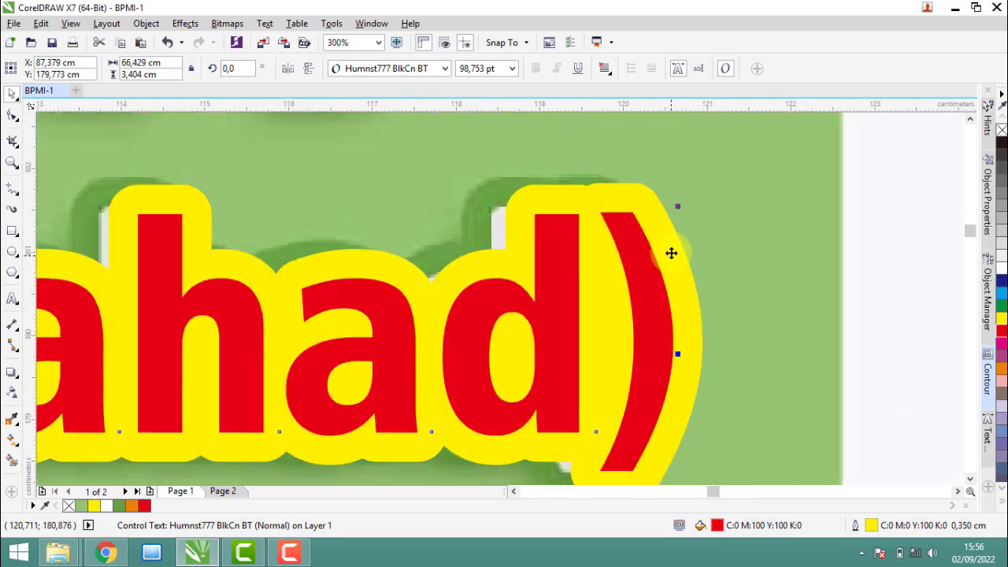
Step: Make the subtitle fill white and outline it with the heading's sampled dark green
{"action": "left_click", "coordinate": [1001, 270]}
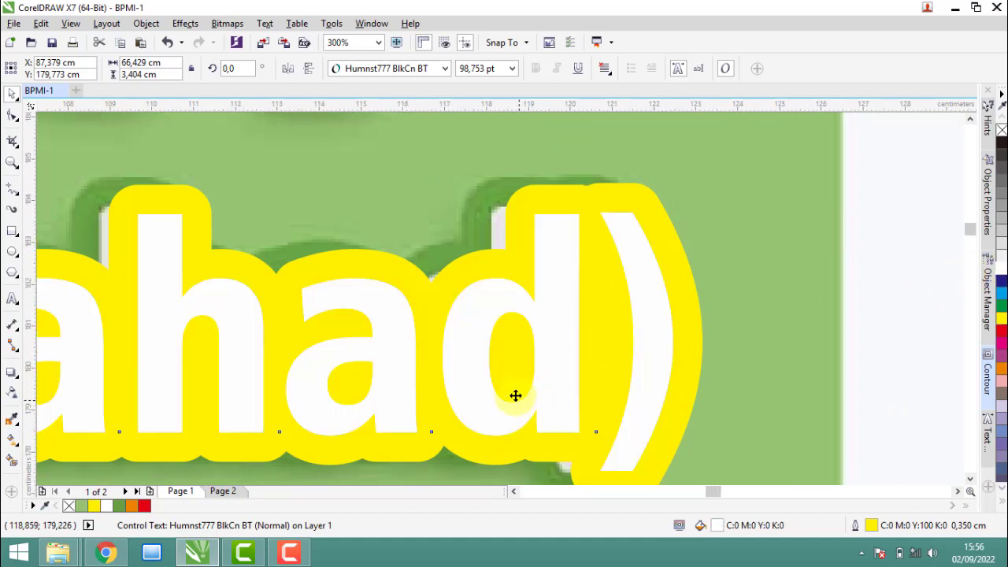
{"action": "scroll", "coordinate": [515, 393], "scroll_direction": "down", "scroll_amount": 2}
{"action": "left_click", "coordinate": [14, 421]}
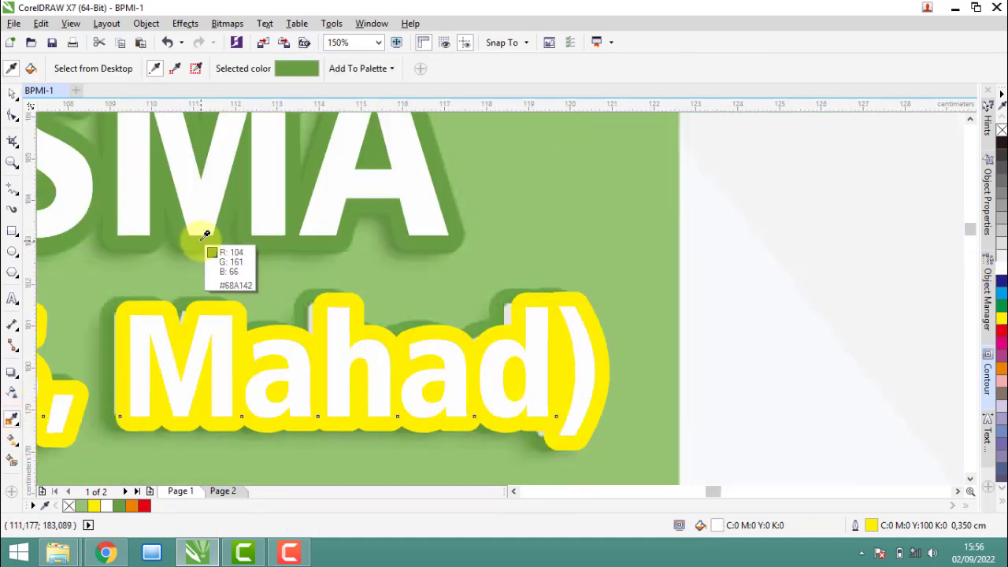
{"action": "left_click", "coordinate": [201, 248]}
{"action": "left_click", "coordinate": [254, 307]}
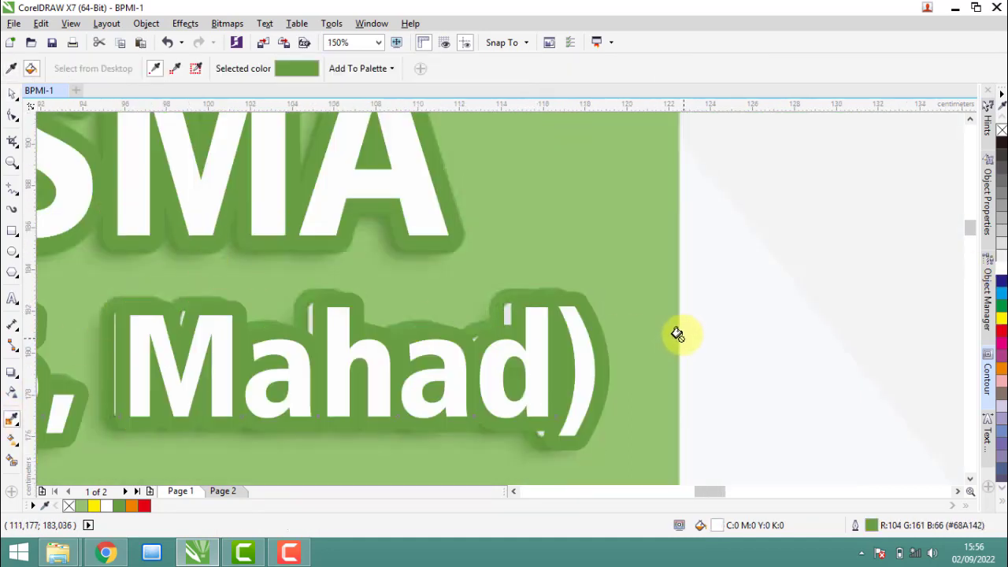
{"action": "scroll", "coordinate": [68, 218], "scroll_direction": "down", "scroll_amount": 5}
{"action": "left_click", "coordinate": [12, 93]}
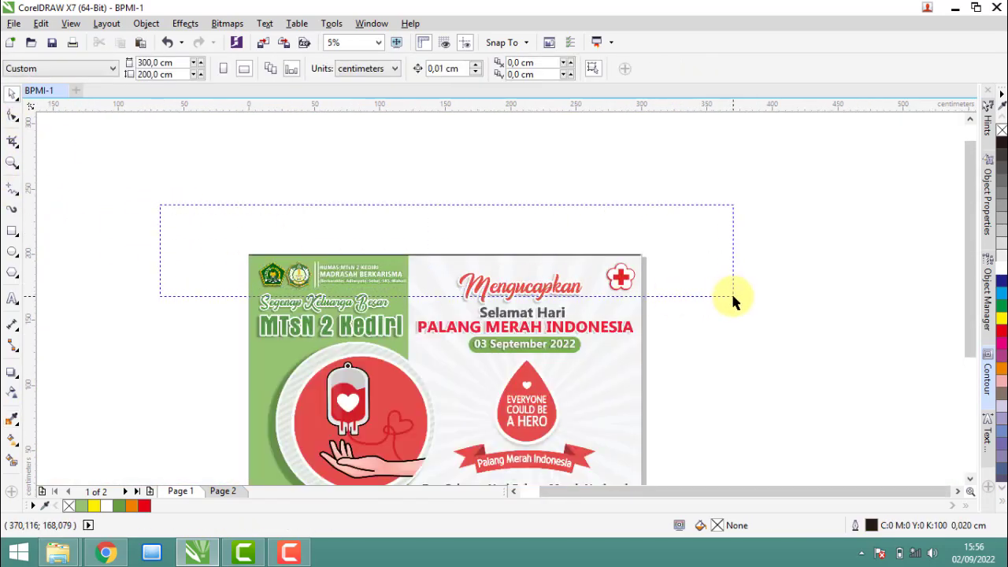
Step: Group the 14 header logos and text objects and copy the group
{"action": "left_click_drag", "start_coordinate": [690, 297], "coordinate": [722, 301]}
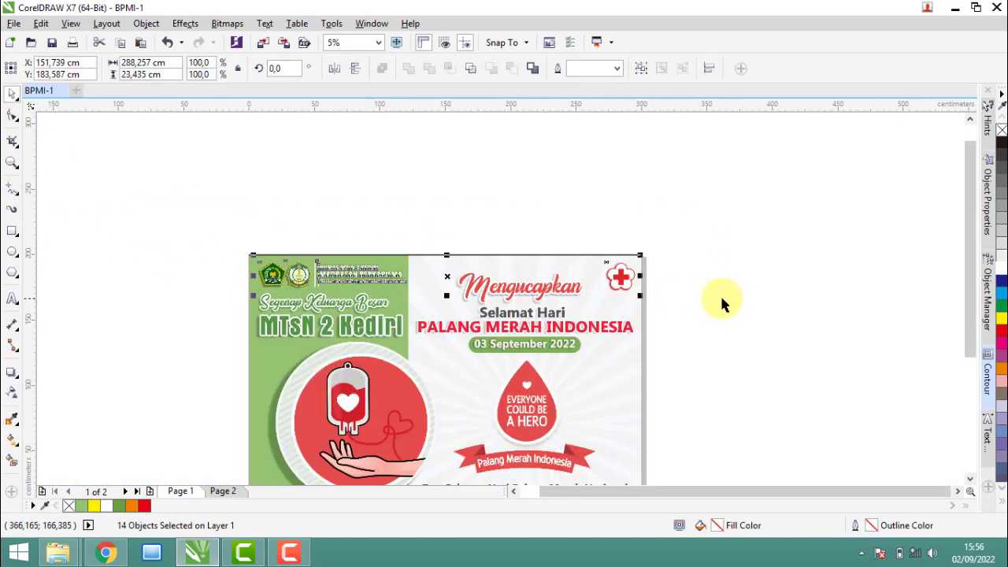
{"action": "left_click", "coordinate": [640, 69]}
{"action": "right_click", "coordinate": [622, 278]}
{"action": "left_click", "coordinate": [587, 349]}
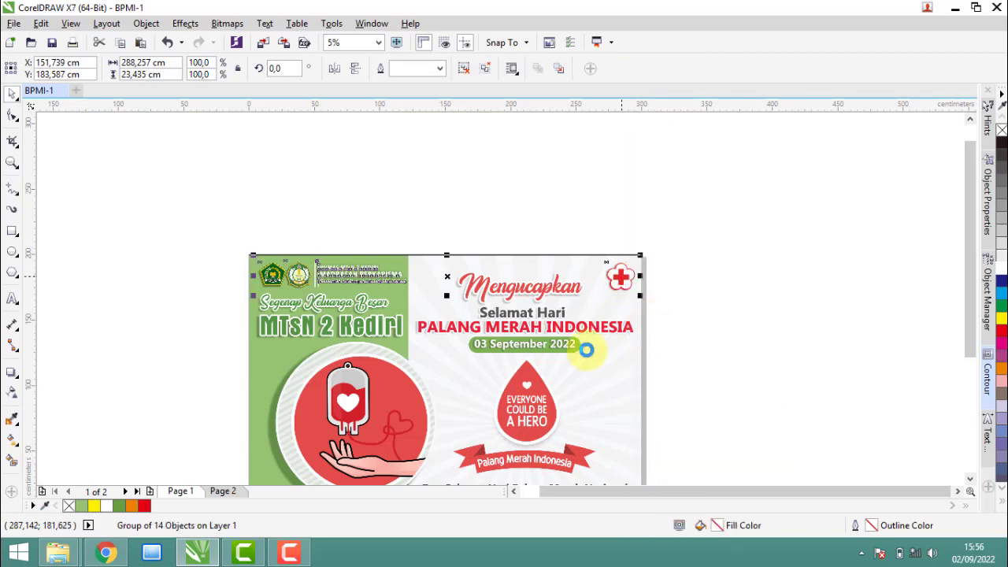
Step: Paste the header group onto Page 2, then return to Page 1
{"action": "left_click", "coordinate": [221, 491]}
{"action": "right_click", "coordinate": [406, 174]}
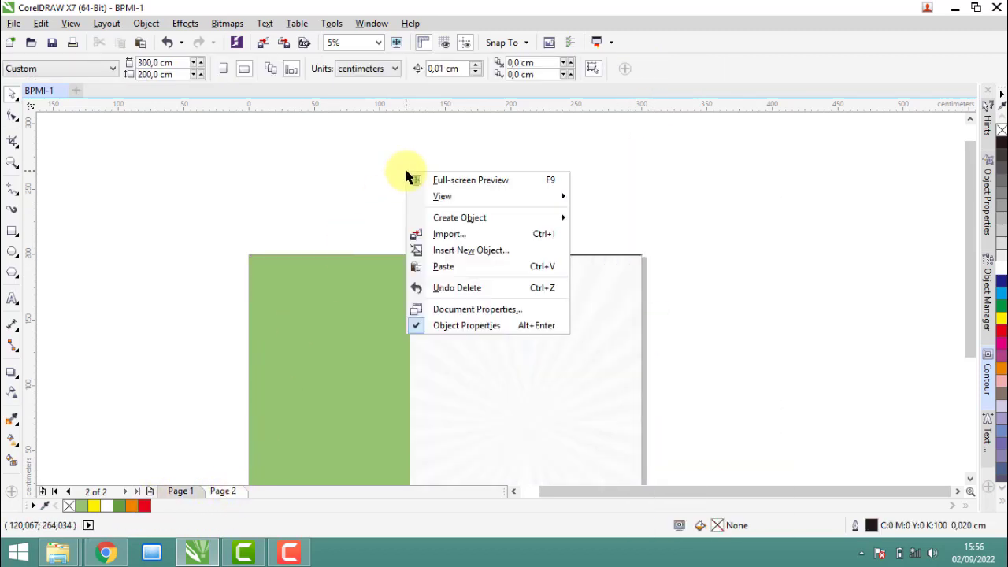
{"action": "left_click", "coordinate": [446, 268]}
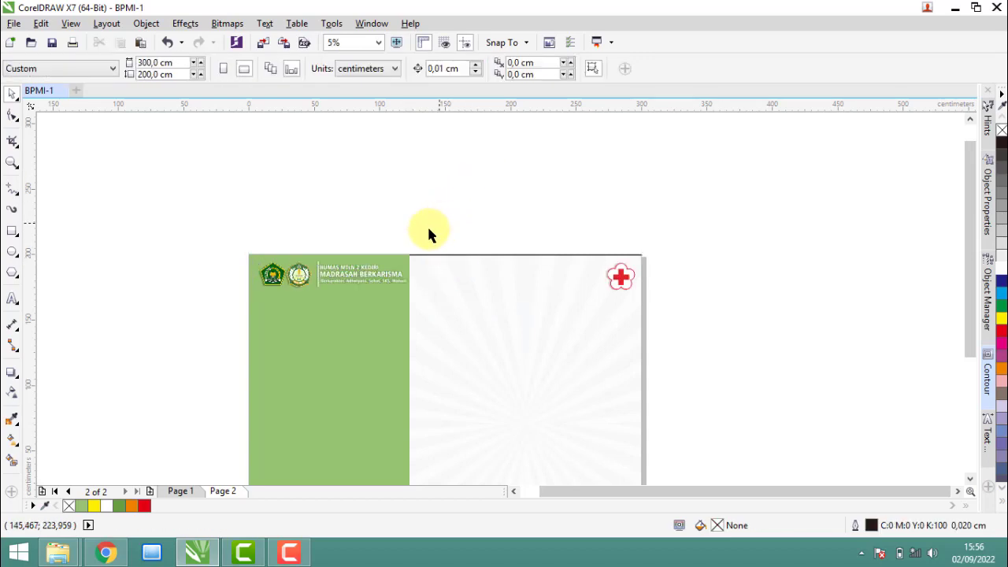
{"action": "left_click", "coordinate": [180, 492]}
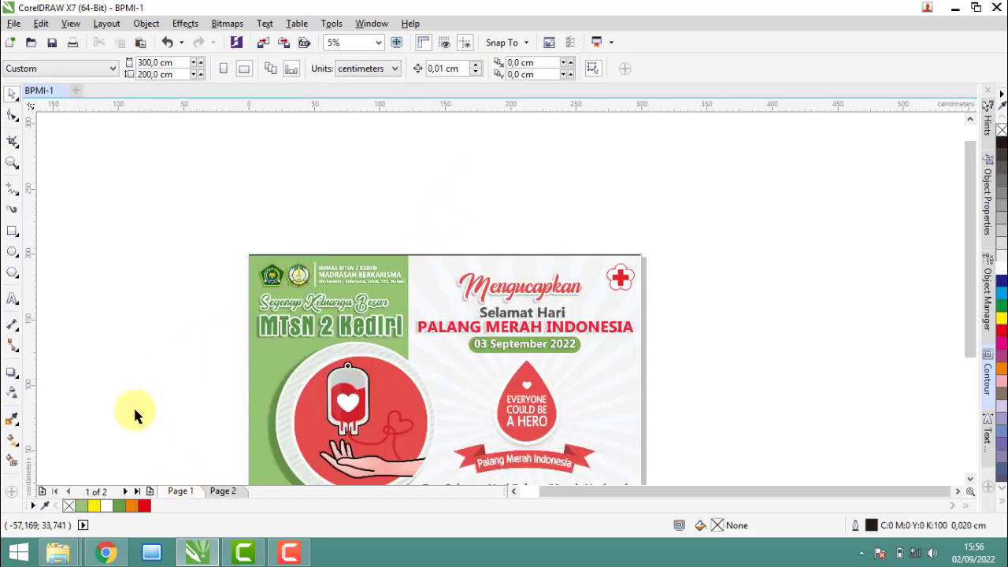
{"action": "scroll", "coordinate": [386, 165], "scroll_direction": "down", "scroll_amount": 1}
{"action": "scroll", "coordinate": [398, 281], "scroll_direction": "up", "scroll_amount": 1}
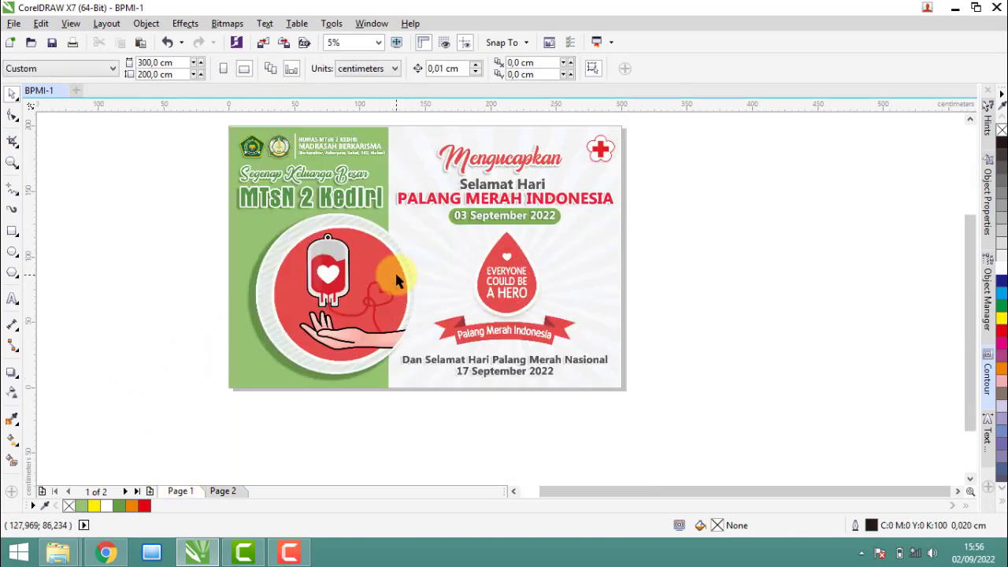
{"action": "scroll", "coordinate": [353, 276], "scroll_direction": "up", "scroll_amount": 2}
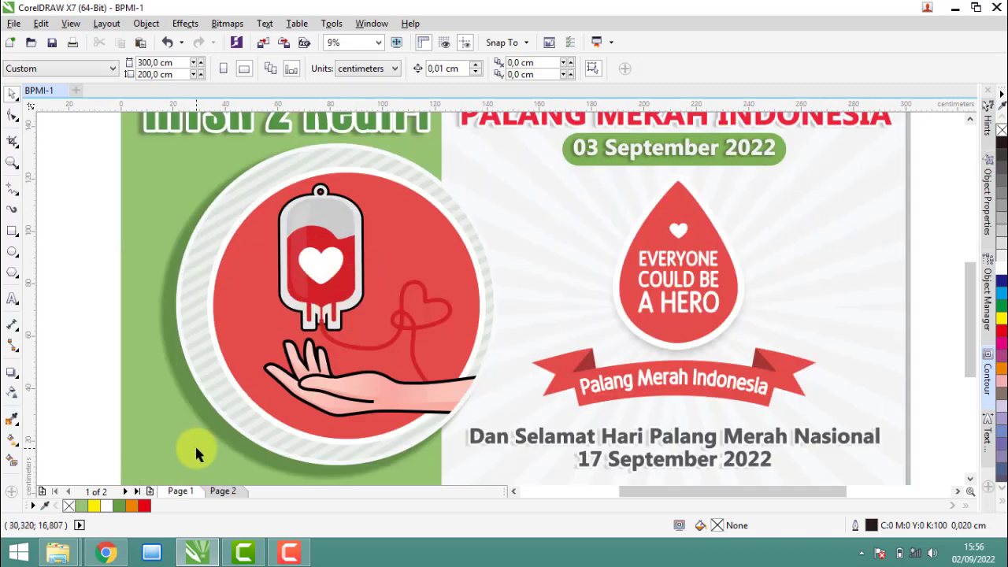
Step: Preview the Lingkaran image in the Bahan folder and drag it into CorelDRAW
{"action": "mouse_move", "coordinate": [58, 552]}
{"action": "left_click", "coordinate": [265, 478]}
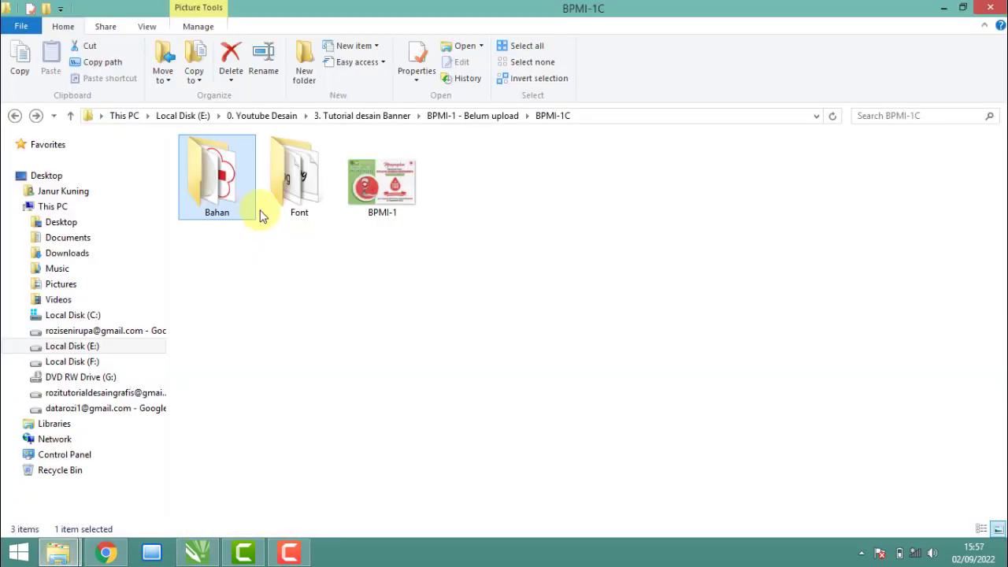
{"action": "double_click", "coordinate": [234, 189]}
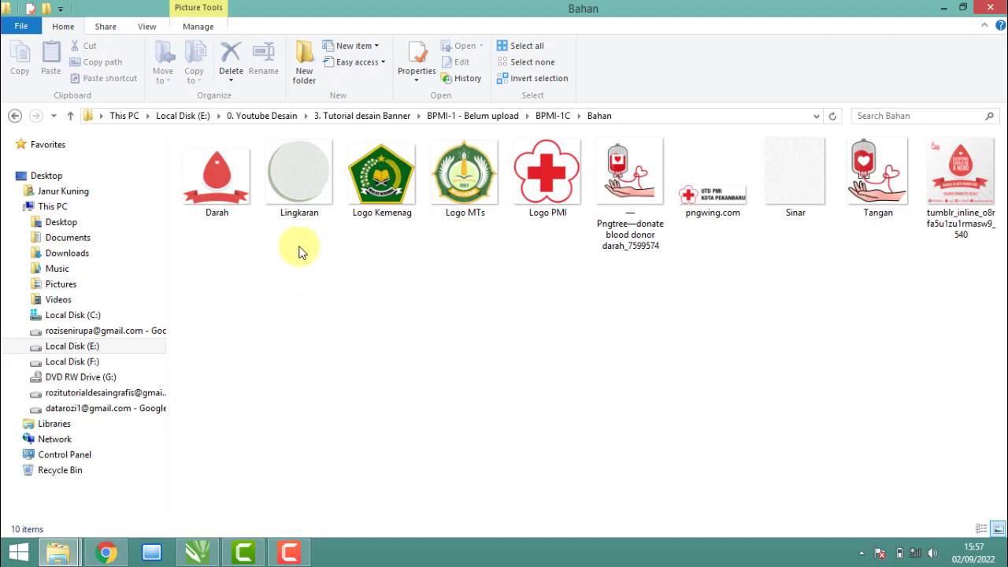
{"action": "double_click", "coordinate": [290, 173]}
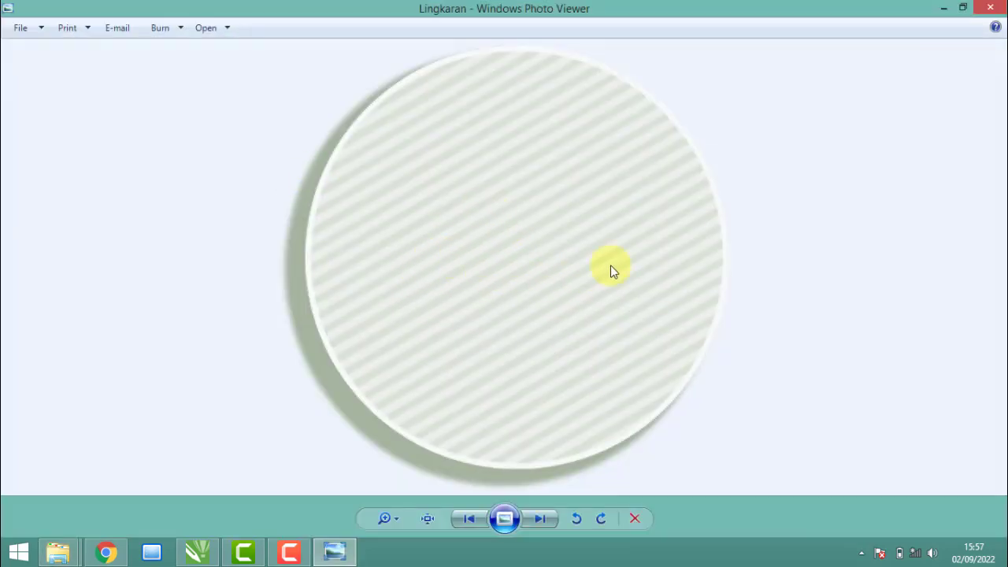
{"action": "left_click", "coordinate": [992, 8]}
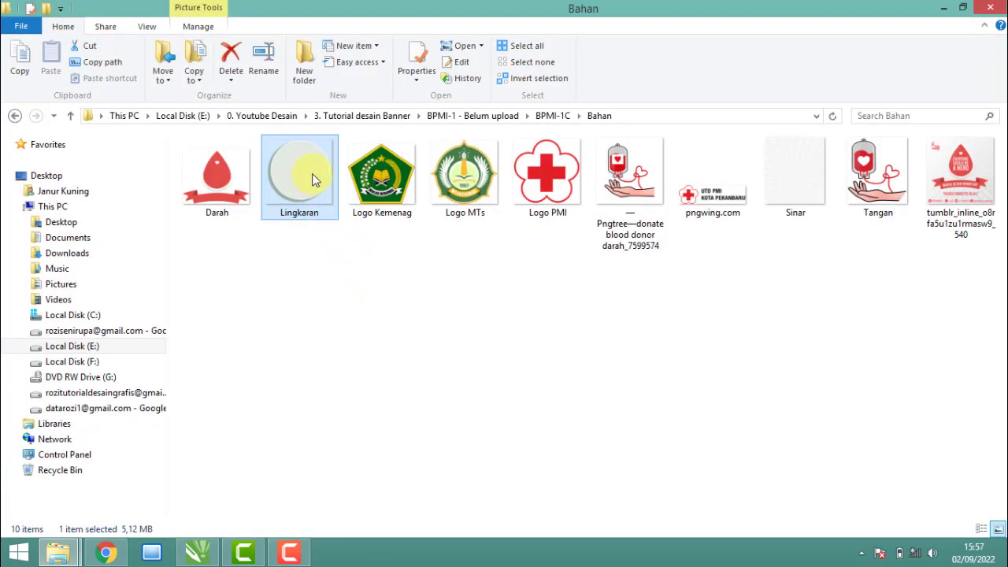
{"action": "mouse_move", "coordinate": [314, 176]}
{"action": "left_mouse_down"}
{"action": "mouse_move", "coordinate": [357, 385]}
{"action": "mouse_move", "coordinate": [95, 324]}
{"action": "mouse_move", "coordinate": [141, 315]}
{"action": "left_mouse_up"}
Step: Position the striped Lingkaran circle over the red circle on Page 1
{"action": "left_click_drag", "start_coordinate": [117, 254], "coordinate": [253, 149]}
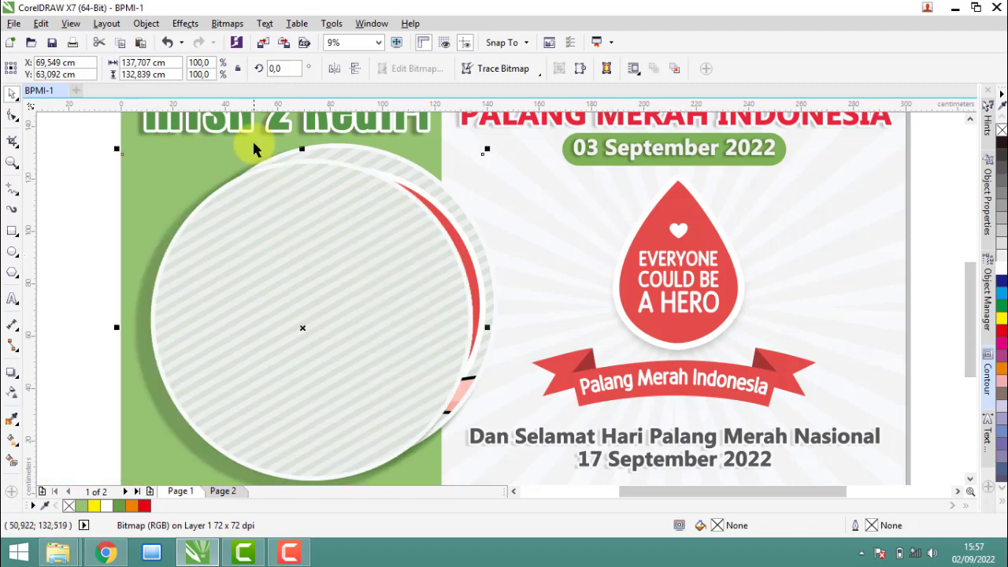
{"action": "scroll", "coordinate": [254, 150], "scroll_direction": "up", "scroll_amount": 2}
{"action": "left_click_drag", "start_coordinate": [313, 259], "coordinate": [365, 232]}
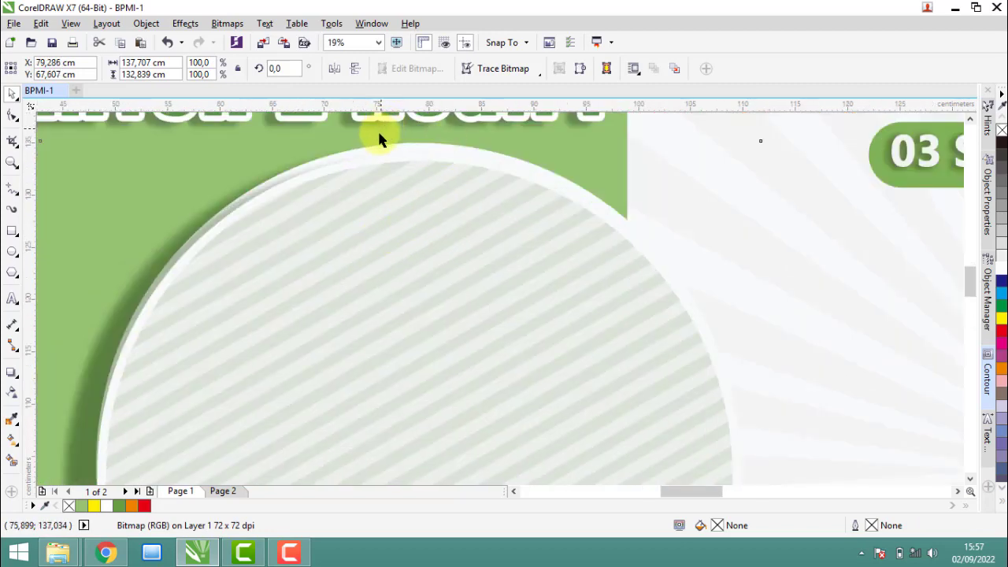
{"action": "scroll", "coordinate": [378, 140], "scroll_direction": "up", "scroll_amount": 1}
{"action": "scroll", "coordinate": [407, 152], "scroll_direction": "up", "scroll_amount": 1}
{"action": "left_click_drag", "start_coordinate": [453, 329], "coordinate": [450, 301]}
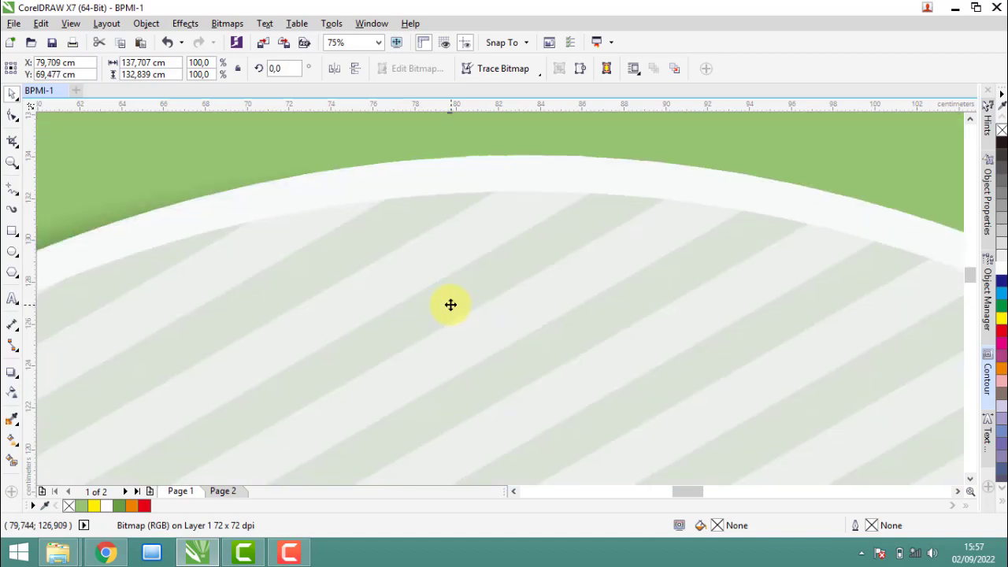
{"action": "scroll", "coordinate": [449, 270], "scroll_direction": "down", "scroll_amount": 1}
{"action": "scroll", "coordinate": [455, 273], "scroll_direction": "down", "scroll_amount": 2}
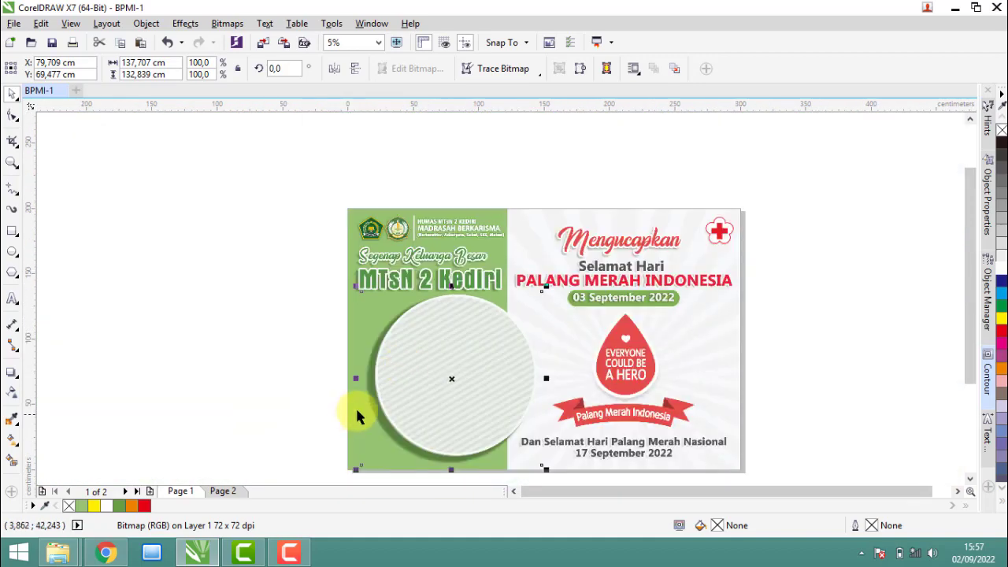
{"action": "scroll", "coordinate": [393, 353], "scroll_direction": "up", "scroll_amount": 1}
{"action": "scroll", "coordinate": [410, 289], "scroll_direction": "up", "scroll_amount": 2}
{"action": "scroll", "coordinate": [410, 289], "scroll_direction": "up", "scroll_amount": 1}
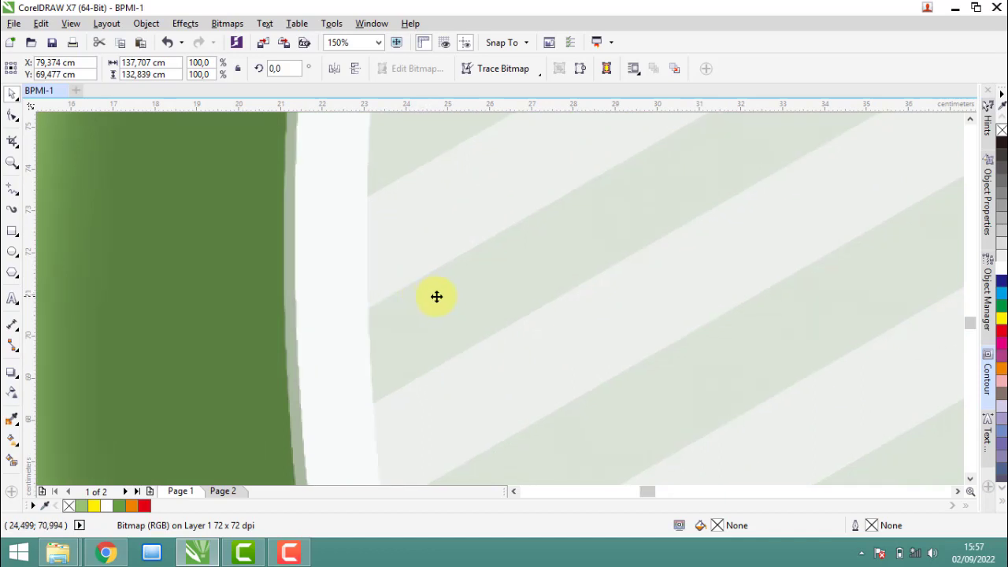
{"action": "left_click_drag", "start_coordinate": [430, 292], "coordinate": [633, 294]}
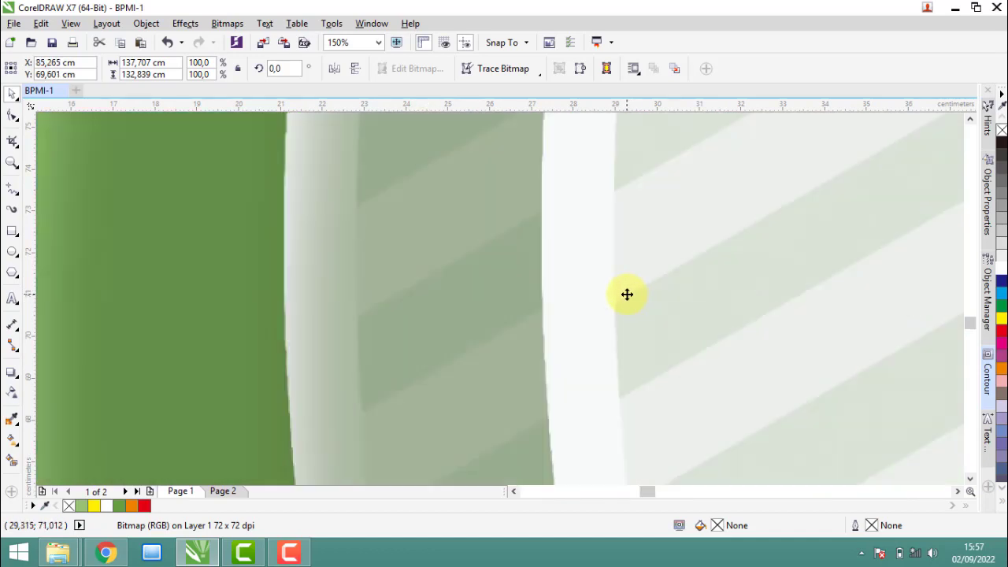
Step: Undo the striped circle's trial moves after checking the artwork underneath
{"action": "key", "text": "ctrl+z"}
{"action": "scroll", "coordinate": [392, 301], "scroll_direction": "down", "scroll_amount": 2}
{"action": "scroll", "coordinate": [420, 301], "scroll_direction": "down", "scroll_amount": 3}
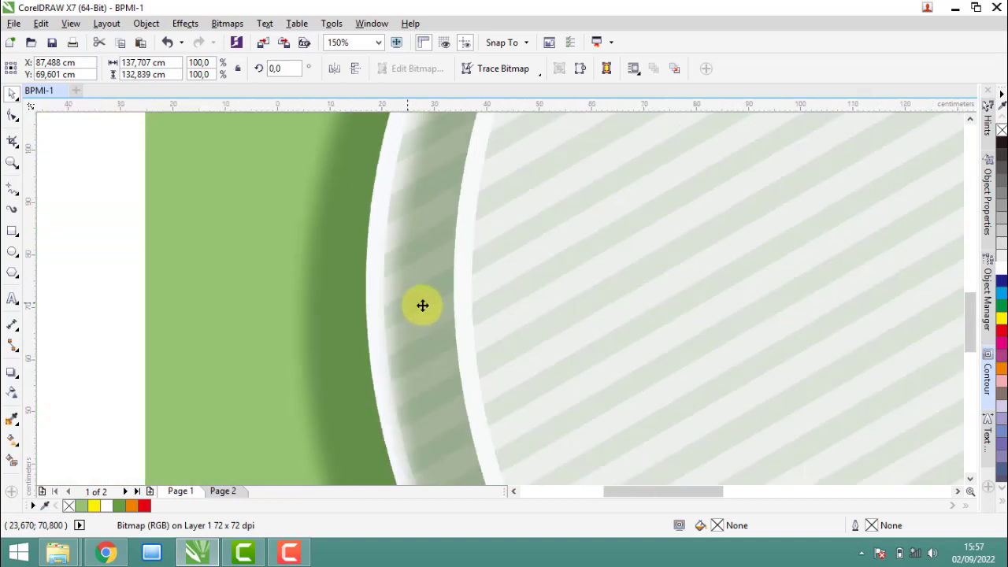
{"action": "scroll", "coordinate": [509, 298], "scroll_direction": "down", "scroll_amount": 3}
{"action": "key", "text": "Escape"}
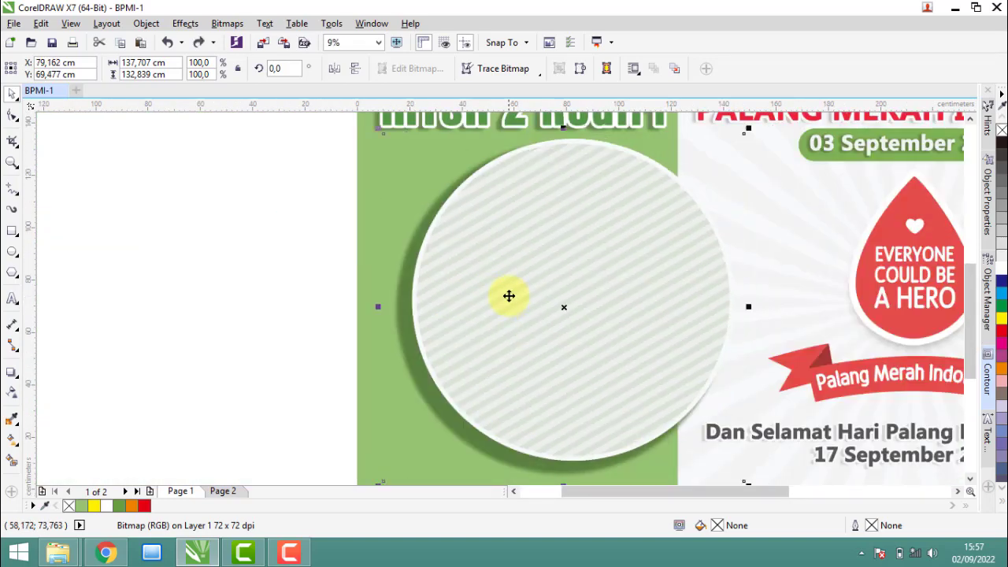
{"action": "left_click_drag", "start_coordinate": [443, 300], "coordinate": [639, 317]}
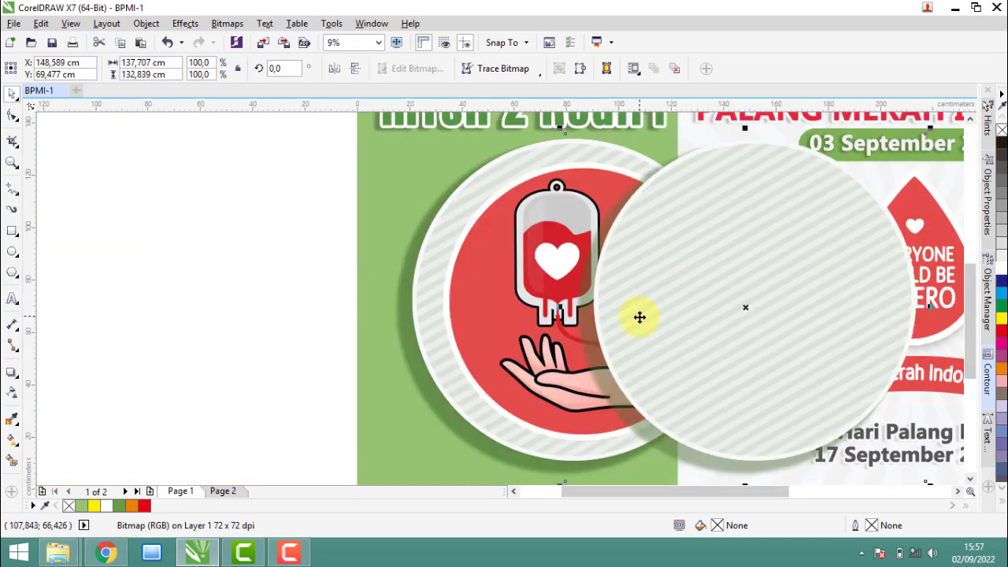
{"action": "key", "text": "Escape"}
{"action": "scroll", "coordinate": [274, 312], "scroll_direction": "down", "scroll_amount": 2}
{"action": "scroll", "coordinate": [234, 312], "scroll_direction": "down", "scroll_amount": 1}
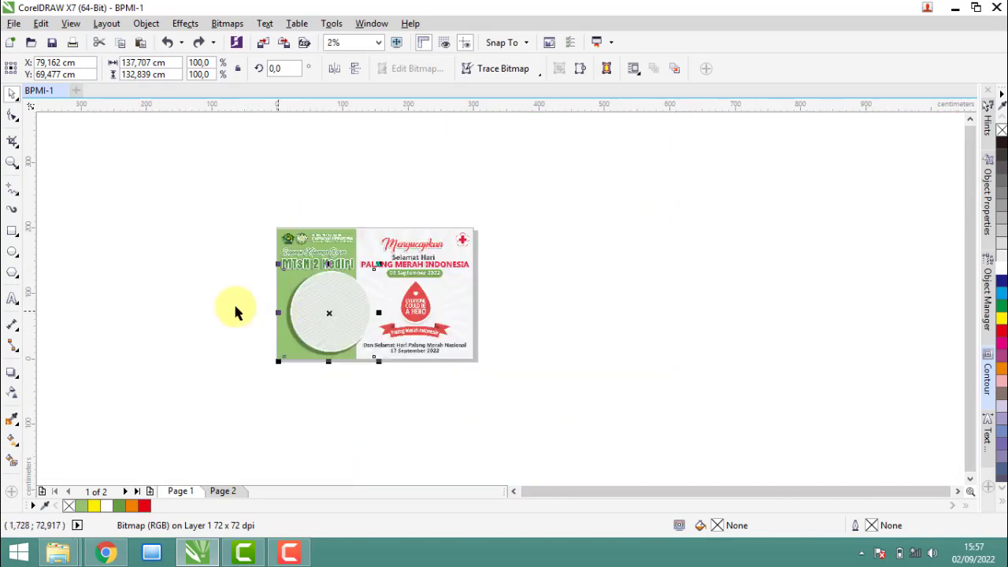
{"action": "scroll", "coordinate": [321, 295], "scroll_direction": "up", "scroll_amount": 2}
Step: Cut the striped circle from Page 1 and paste it onto Page 2
{"action": "right_click", "coordinate": [331, 307]}
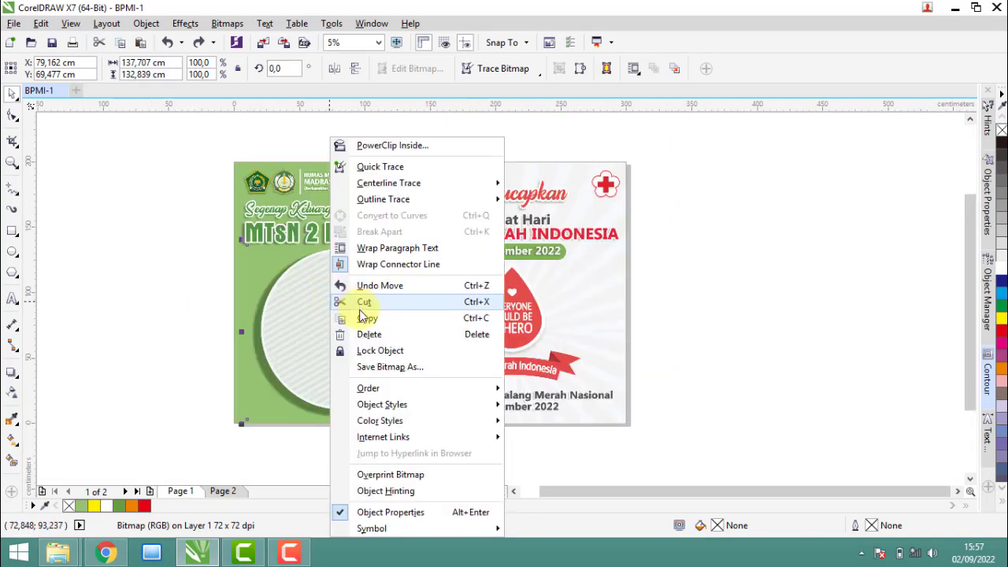
{"action": "left_click", "coordinate": [367, 301]}
{"action": "left_click", "coordinate": [229, 491]}
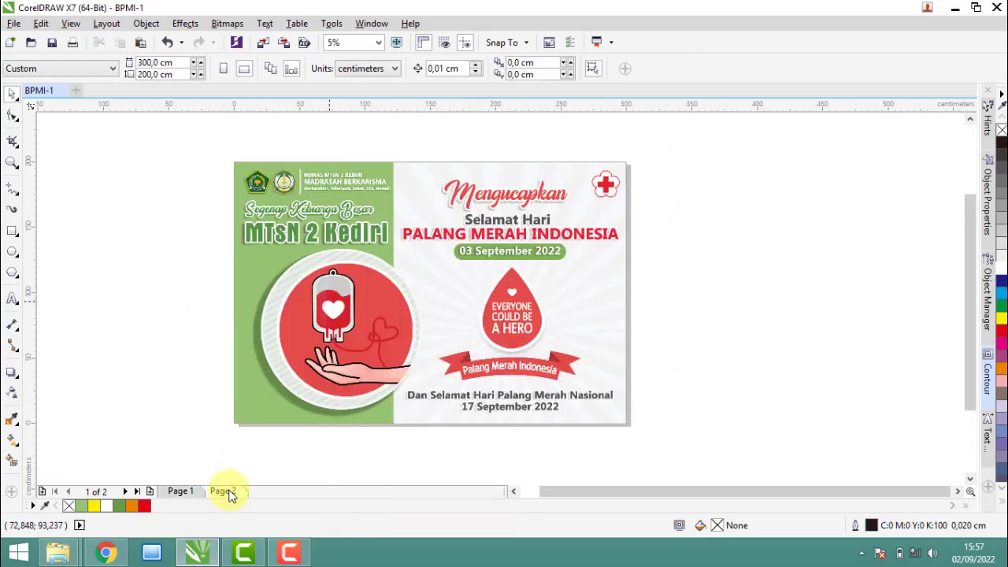
{"action": "right_click", "coordinate": [121, 315]}
{"action": "left_click", "coordinate": [163, 419]}
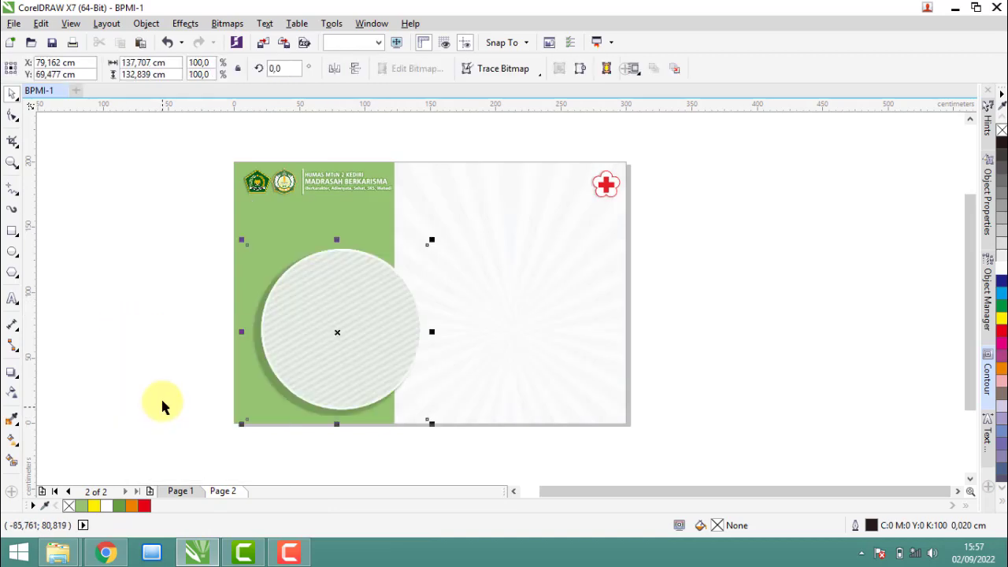
{"action": "left_click", "coordinate": [181, 491]}
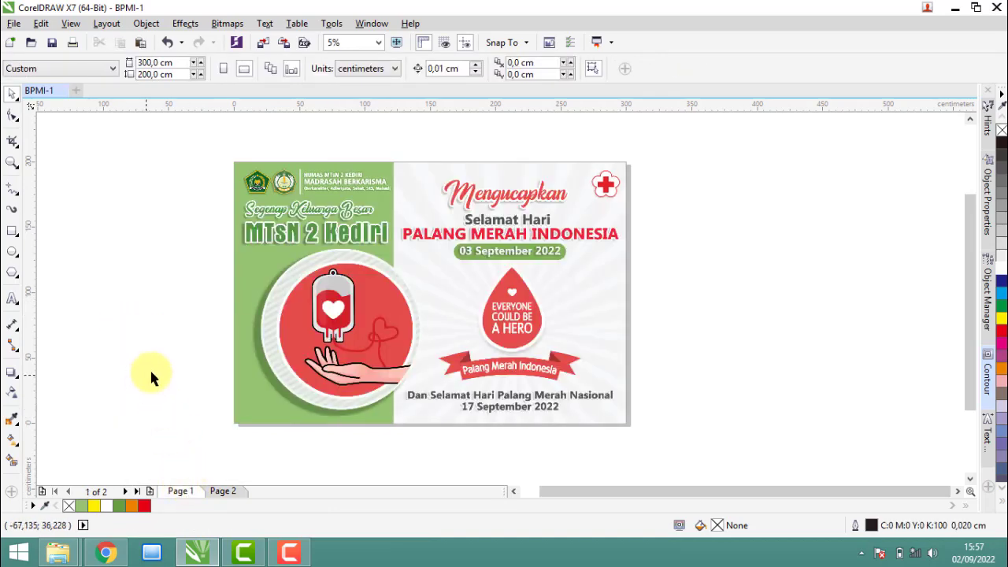
{"action": "scroll", "coordinate": [342, 333], "scroll_direction": "up", "scroll_amount": 1}
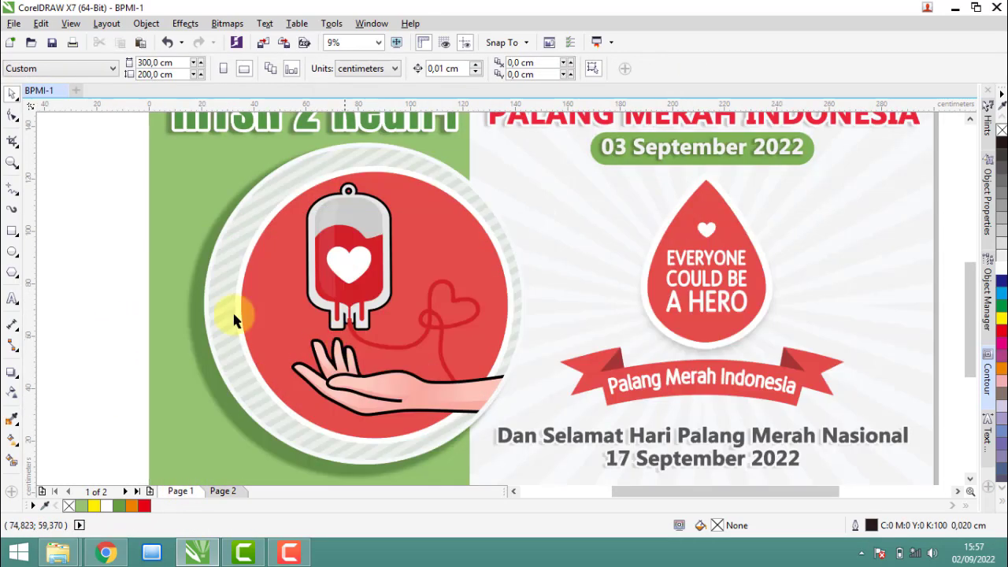
Step: Draw an ellipse over the red circle, aligned to its top and left edges
{"action": "left_click", "coordinate": [12, 253]}
{"action": "left_click_drag", "start_coordinate": [233, 169], "coordinate": [514, 438]}
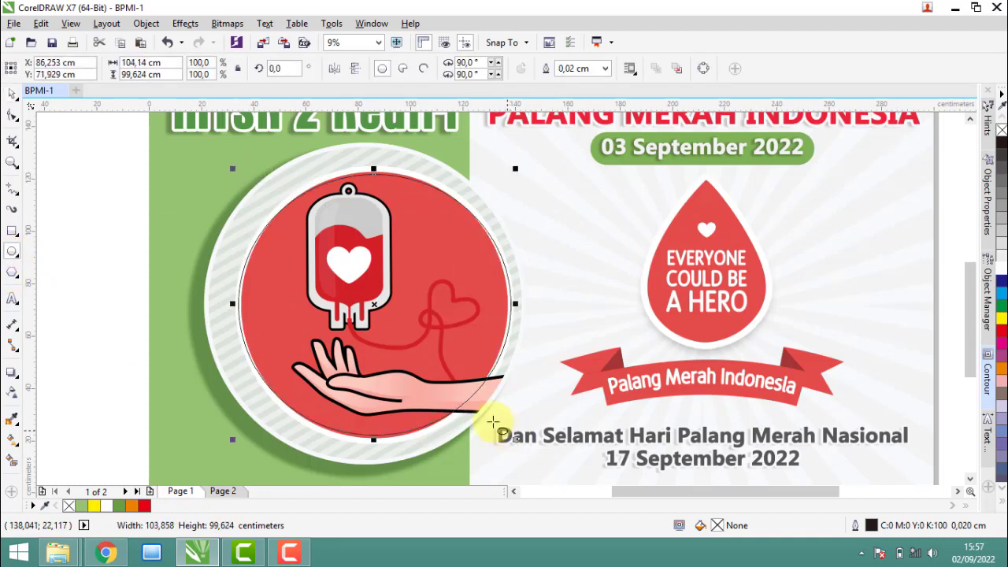
{"action": "scroll", "coordinate": [364, 161], "scroll_direction": "up", "scroll_amount": 2}
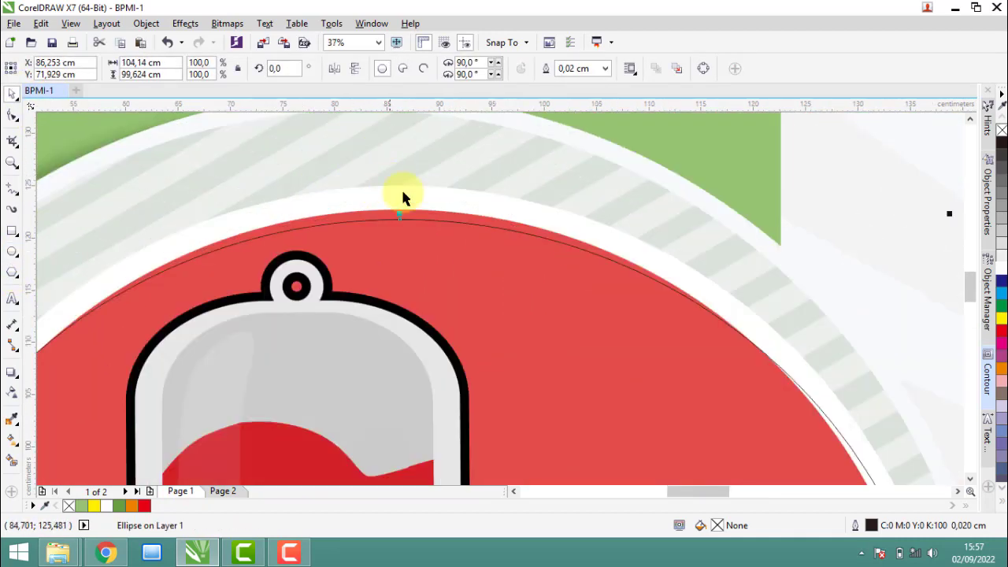
{"action": "left_click_drag", "start_coordinate": [395, 233], "coordinate": [402, 216]}
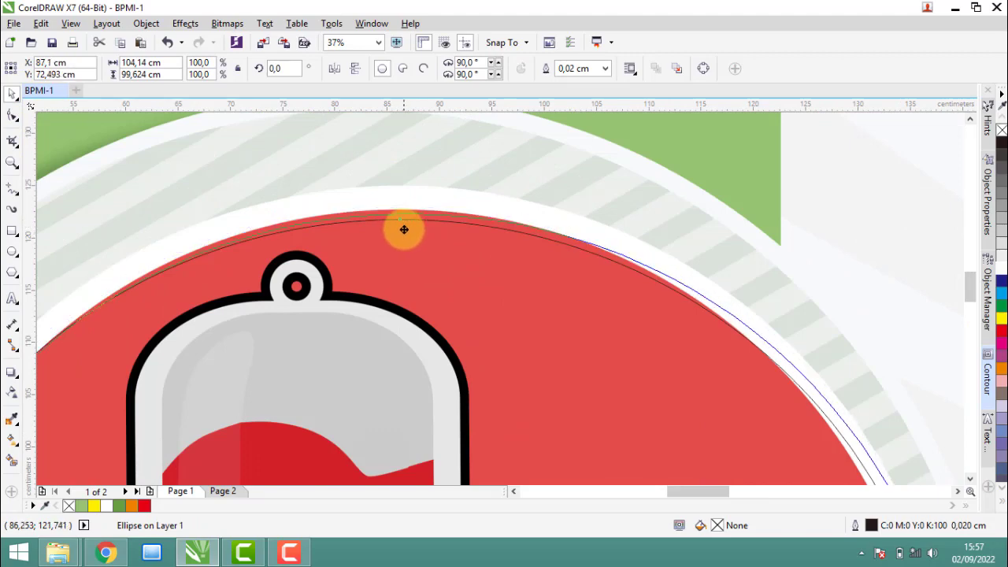
{"action": "scroll", "coordinate": [401, 216], "scroll_direction": "up", "scroll_amount": 3}
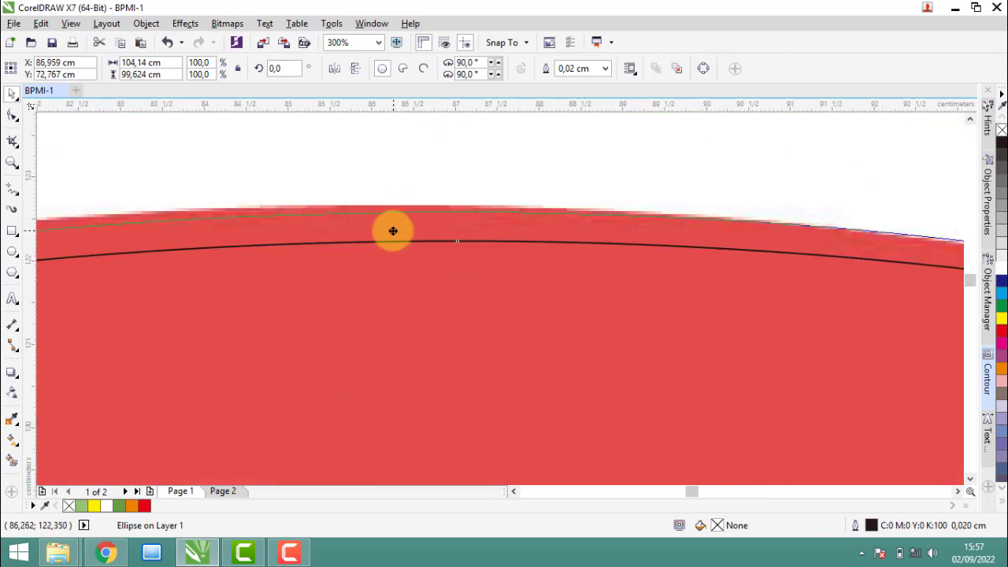
{"action": "left_click_drag", "start_coordinate": [393, 231], "coordinate": [389, 224]}
{"action": "scroll", "coordinate": [400, 198], "scroll_direction": "down", "scroll_amount": 2}
{"action": "scroll", "coordinate": [405, 205], "scroll_direction": "down", "scroll_amount": 3}
{"action": "scroll", "coordinate": [405, 205], "scroll_direction": "down", "scroll_amount": 1}
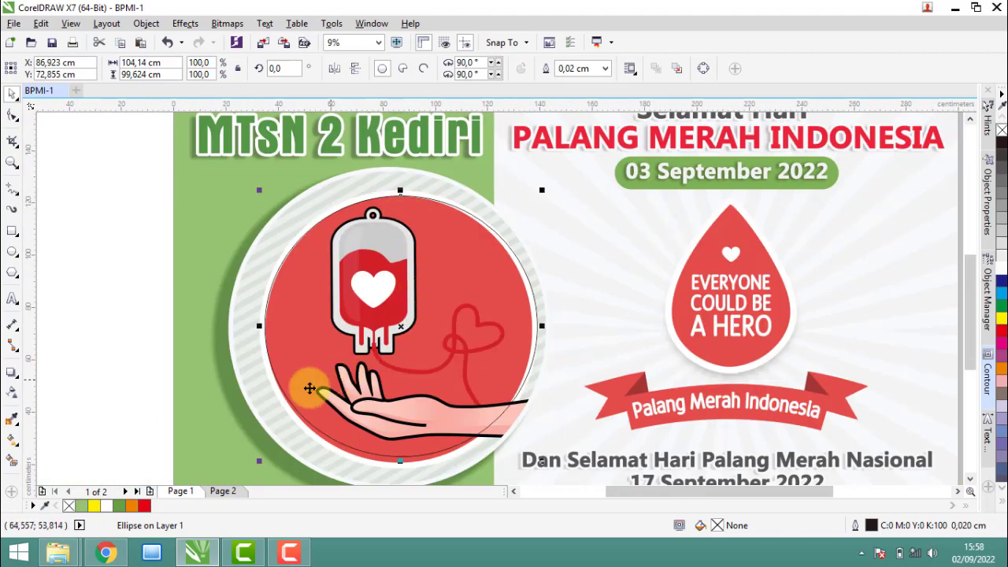
{"action": "scroll", "coordinate": [268, 324], "scroll_direction": "up", "scroll_amount": 3}
{"action": "scroll", "coordinate": [267, 337], "scroll_direction": "up", "scroll_amount": 1}
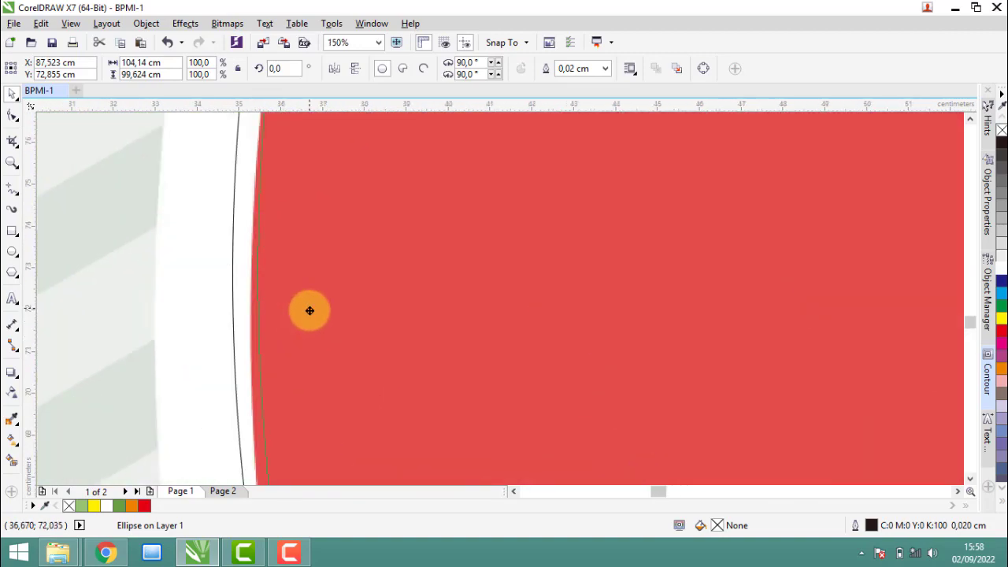
{"action": "left_click_drag", "start_coordinate": [303, 310], "coordinate": [295, 311]}
Step: Shrink the ellipse to fit inside the red circle
{"action": "scroll", "coordinate": [306, 311], "scroll_direction": "down", "scroll_amount": 3}
{"action": "scroll", "coordinate": [401, 371], "scroll_direction": "down", "scroll_amount": 2}
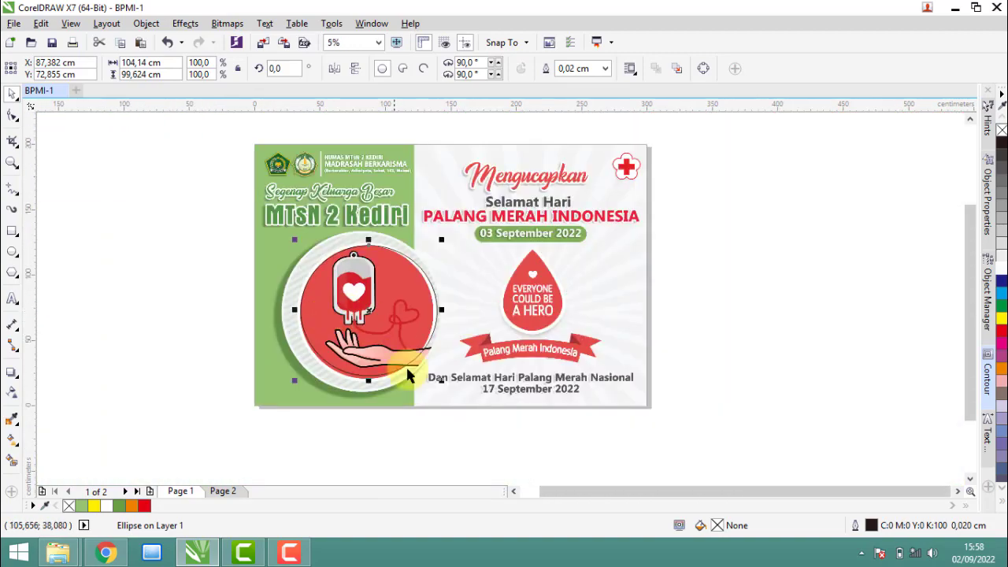
{"action": "scroll", "coordinate": [441, 371], "scroll_direction": "up", "scroll_amount": 2}
{"action": "scroll", "coordinate": [451, 391], "scroll_direction": "up", "scroll_amount": 2}
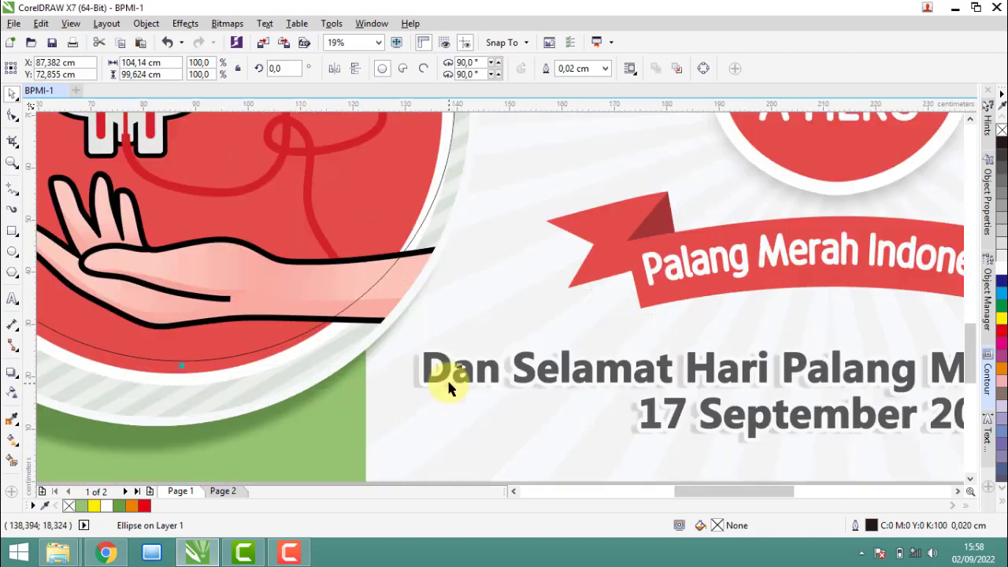
{"action": "left_click_drag", "start_coordinate": [459, 368], "coordinate": [450, 360]}
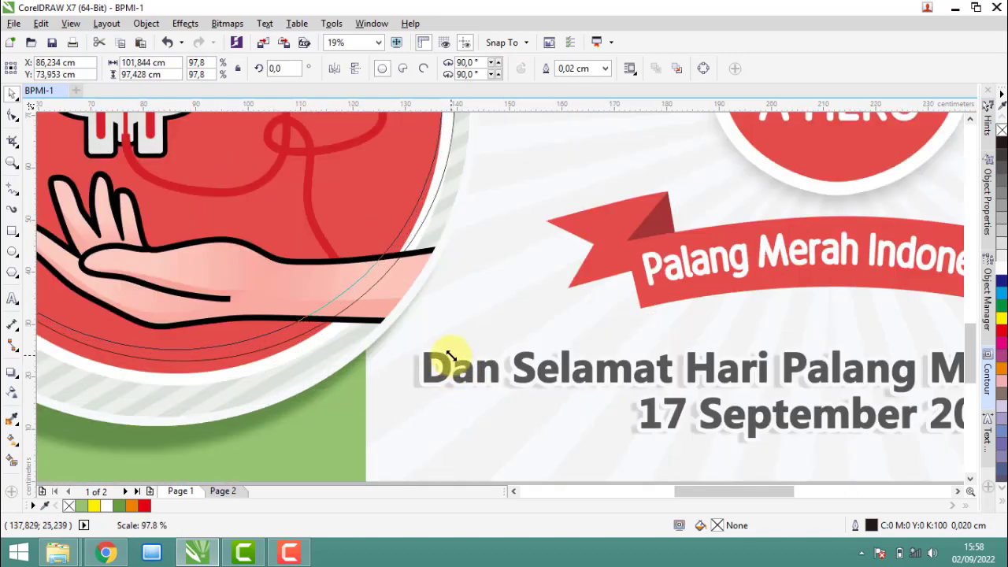
{"action": "scroll", "coordinate": [434, 263], "scroll_direction": "down", "scroll_amount": 3}
{"action": "scroll", "coordinate": [409, 238], "scroll_direction": "up", "scroll_amount": 2}
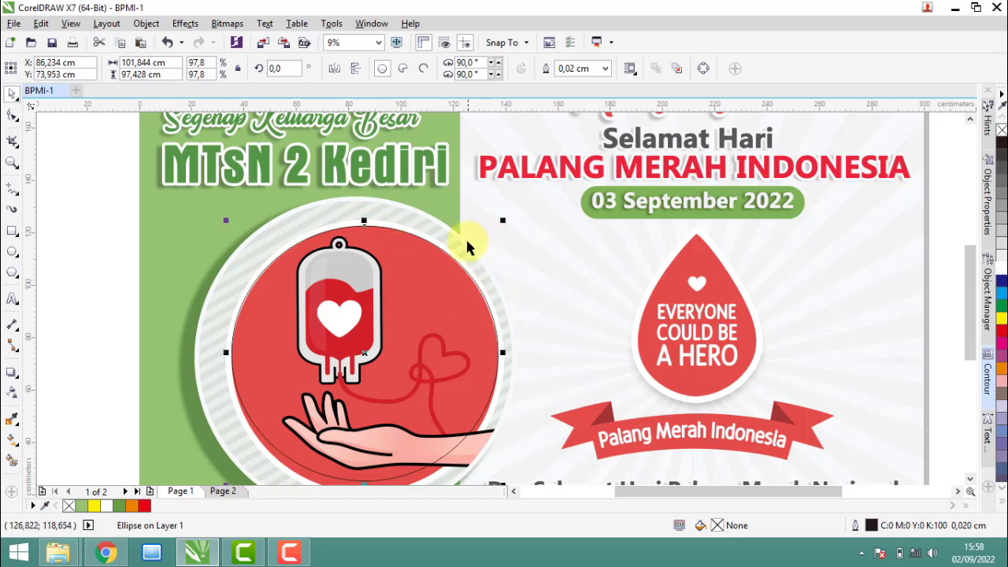
{"action": "scroll", "coordinate": [366, 227], "scroll_direction": "up", "scroll_amount": 2}
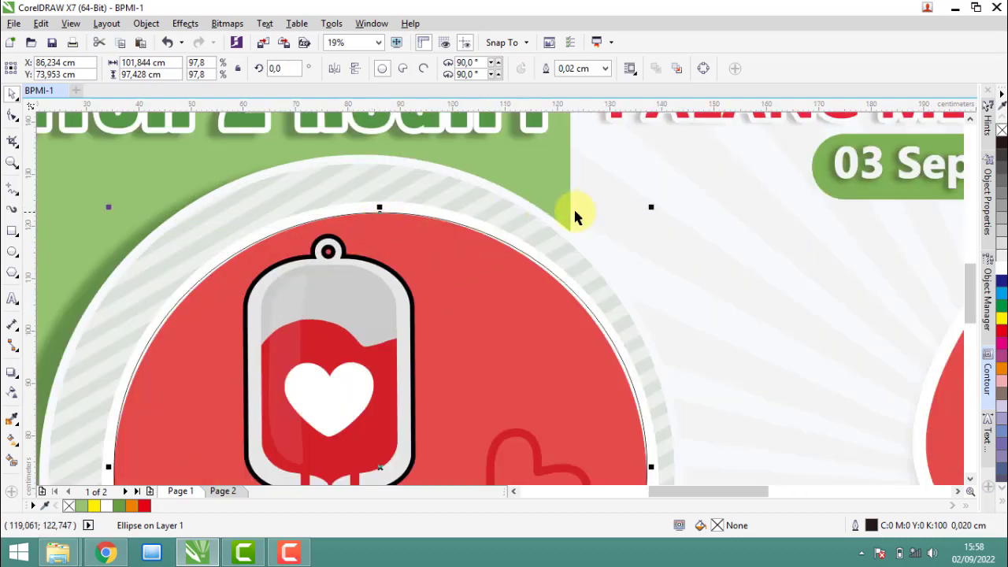
{"action": "scroll", "coordinate": [575, 211], "scroll_direction": "up", "scroll_amount": 2}
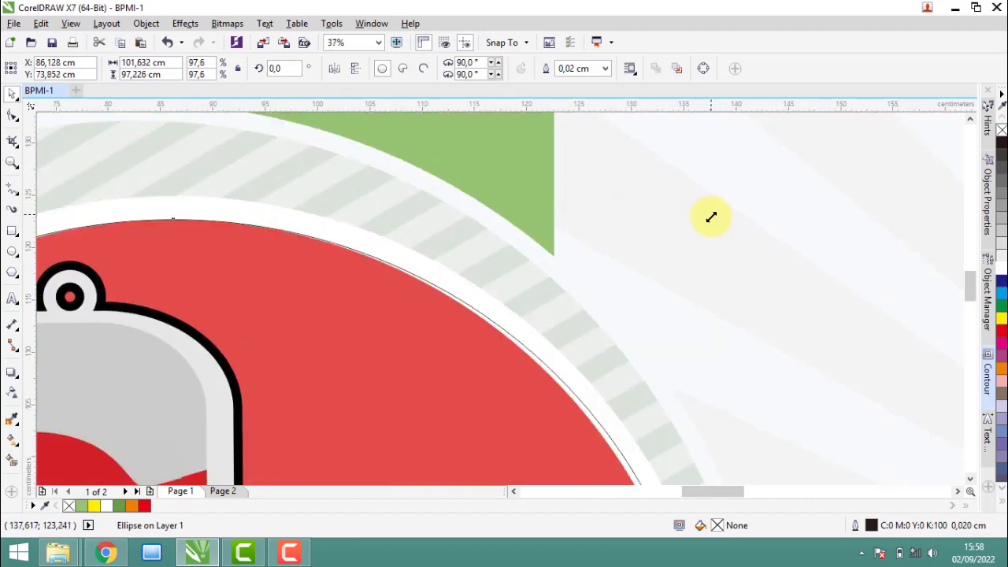
{"action": "left_click_drag", "start_coordinate": [711, 216], "coordinate": [705, 219]}
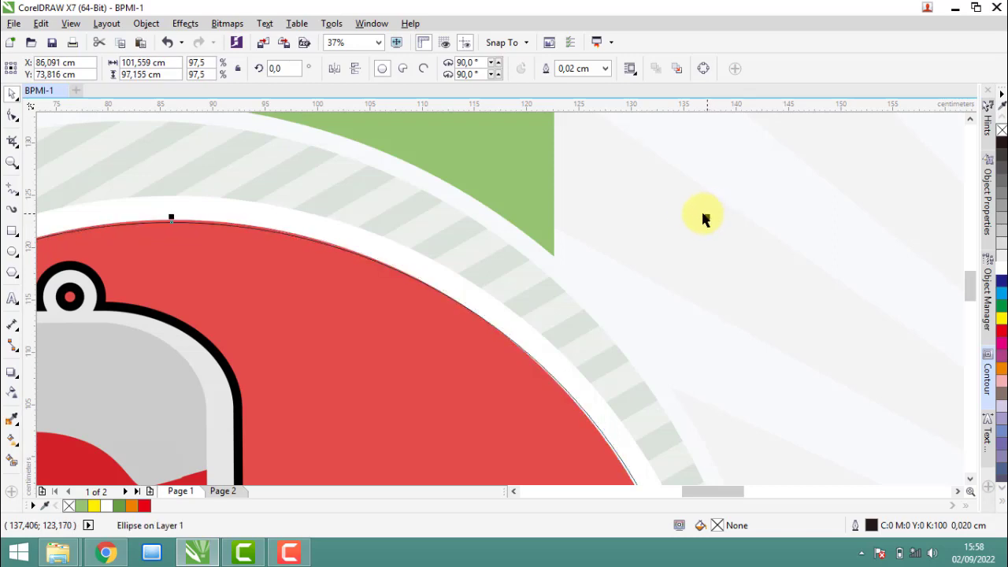
{"action": "scroll", "coordinate": [705, 219], "scroll_direction": "down", "scroll_amount": 2}
{"action": "scroll", "coordinate": [528, 236], "scroll_direction": "down", "scroll_amount": 2}
{"action": "scroll", "coordinate": [473, 239], "scroll_direction": "up", "scroll_amount": 2}
{"action": "scroll", "coordinate": [382, 254], "scroll_direction": "up", "scroll_amount": 2}
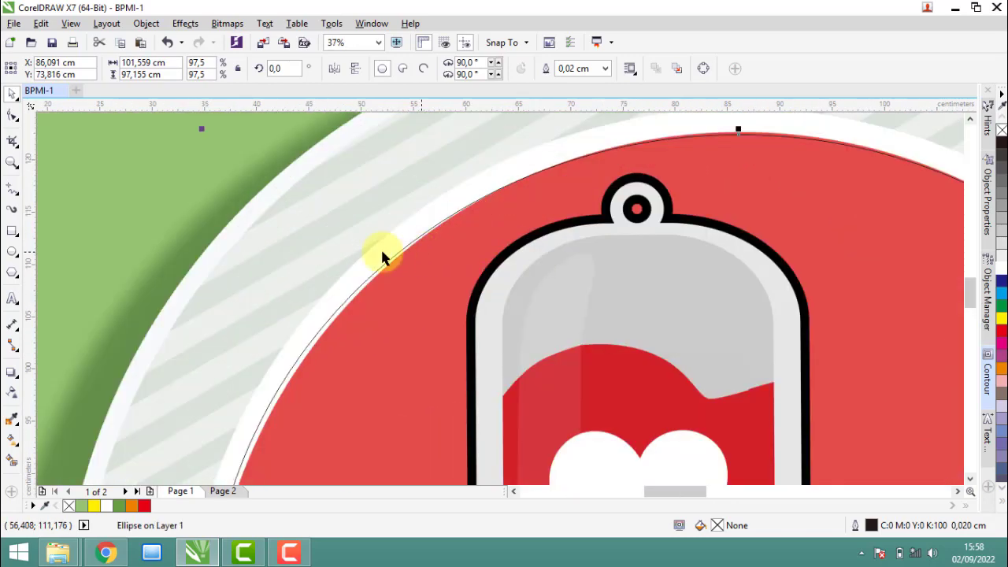
Step: Scale the ellipse to about 97% and make its height equal its width
{"action": "left_click_drag", "start_coordinate": [202, 130], "coordinate": [210, 134]}
{"action": "scroll", "coordinate": [210, 134], "scroll_direction": "down", "scroll_amount": 2}
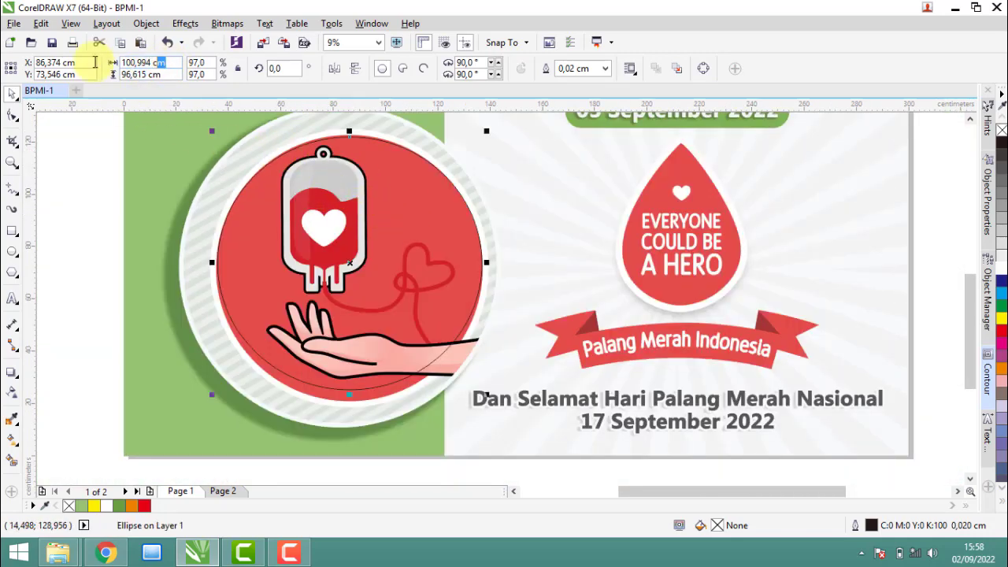
{"action": "key", "text": "Tab"}
{"action": "type", "text": "100,994"}
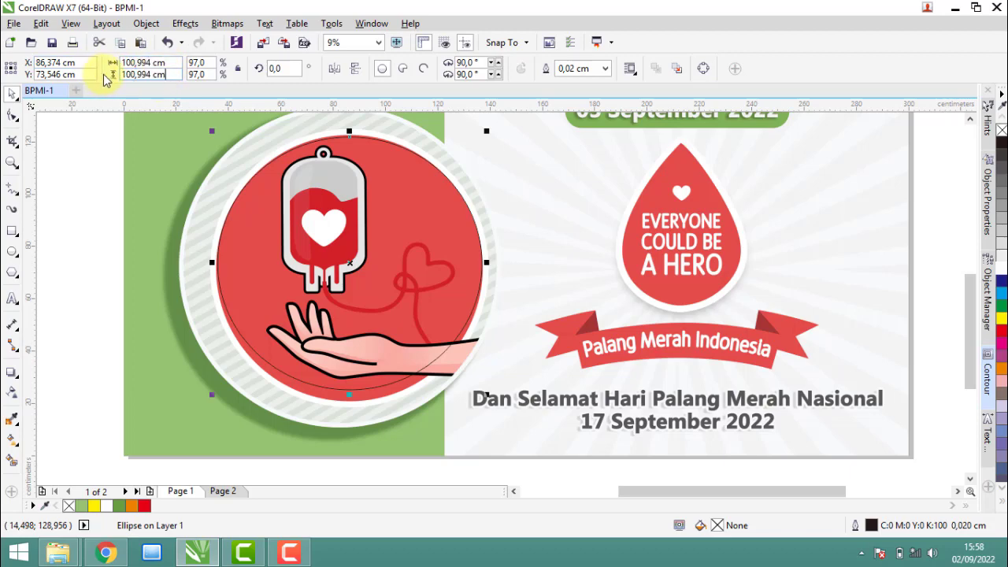
{"action": "key", "text": "Return"}
Step: Centre the circle and enlarge it to 101.7 cm across
{"action": "scroll", "coordinate": [331, 120], "scroll_direction": "up", "scroll_amount": 2}
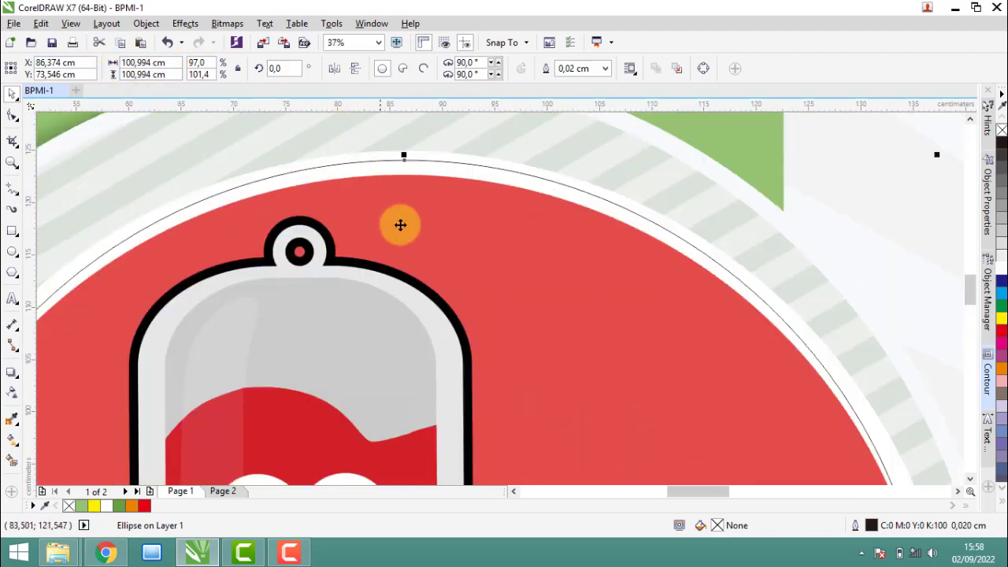
{"action": "left_click_drag", "start_coordinate": [400, 226], "coordinate": [398, 239]}
{"action": "scroll", "coordinate": [396, 203], "scroll_direction": "down", "scroll_amount": 2}
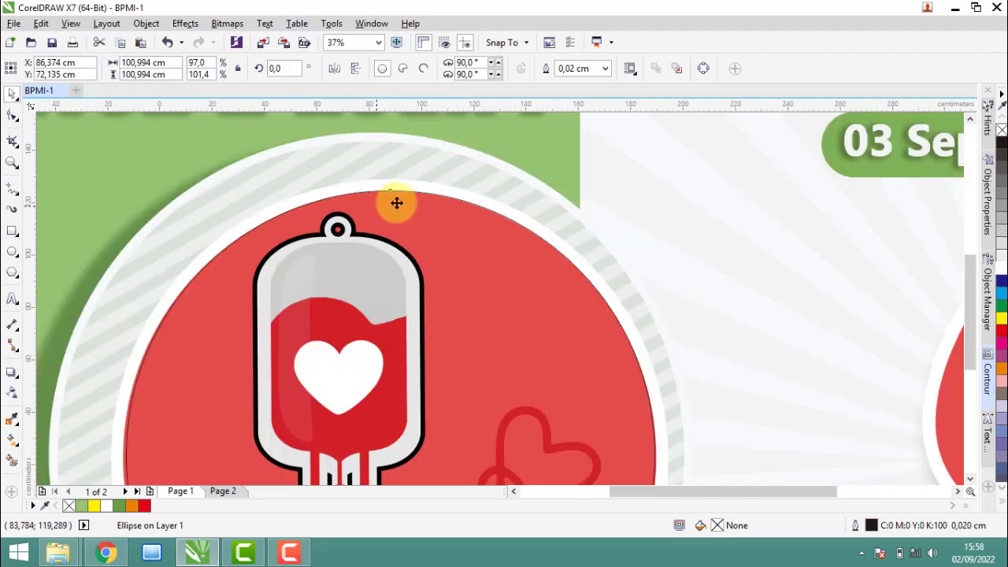
{"action": "scroll", "coordinate": [397, 228], "scroll_direction": "down", "scroll_amount": 3}
{"action": "scroll", "coordinate": [428, 299], "scroll_direction": "up", "scroll_amount": 1}
{"action": "scroll", "coordinate": [452, 299], "scroll_direction": "up", "scroll_amount": 1}
{"action": "scroll", "coordinate": [473, 330], "scroll_direction": "down", "scroll_amount": 1}
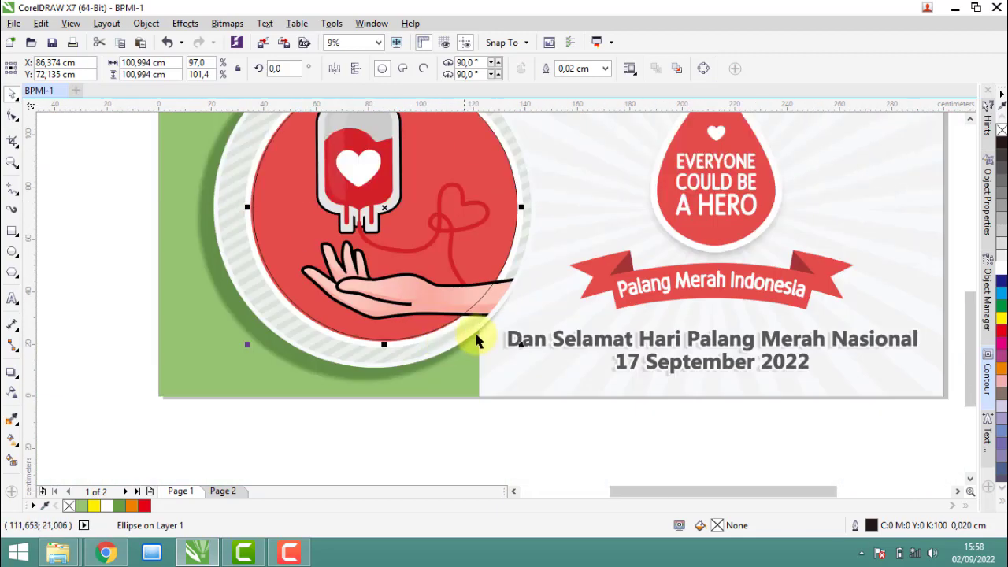
{"action": "scroll", "coordinate": [263, 333], "scroll_direction": "up", "scroll_amount": 1}
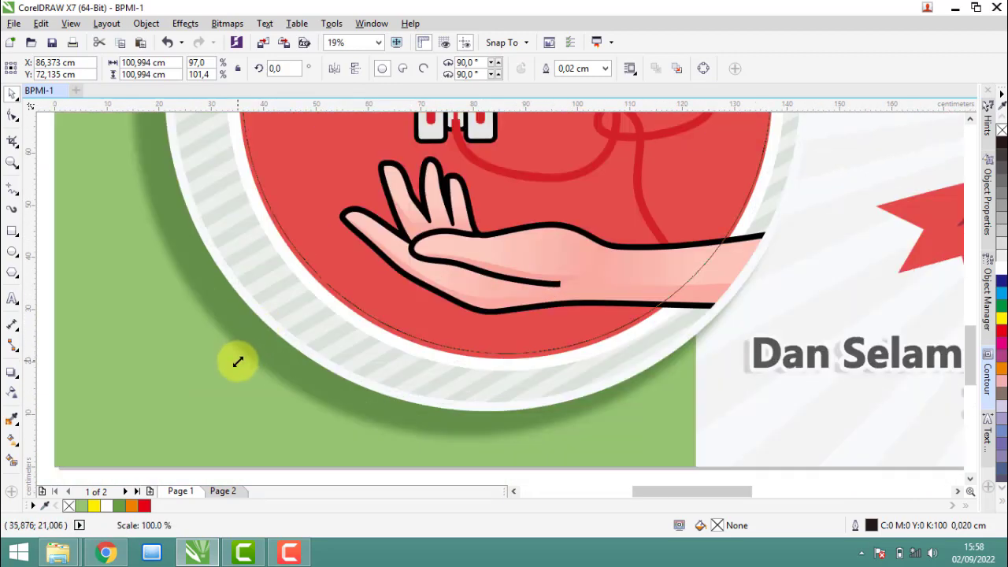
{"action": "left_click_drag", "start_coordinate": [238, 361], "coordinate": [235, 365]}
{"action": "scroll", "coordinate": [240, 338], "scroll_direction": "up", "scroll_amount": 2}
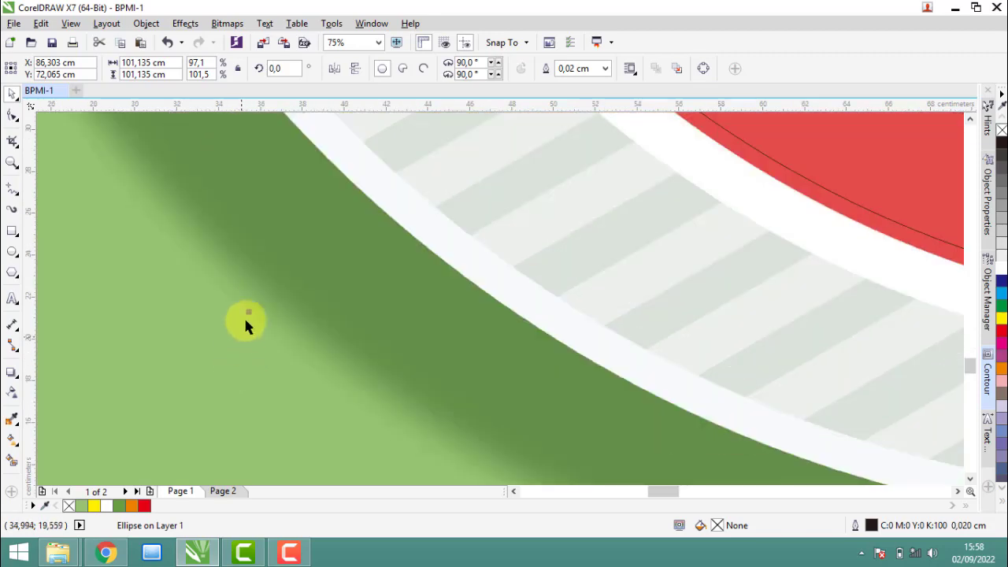
{"action": "left_click_drag", "start_coordinate": [249, 311], "coordinate": [238, 333]}
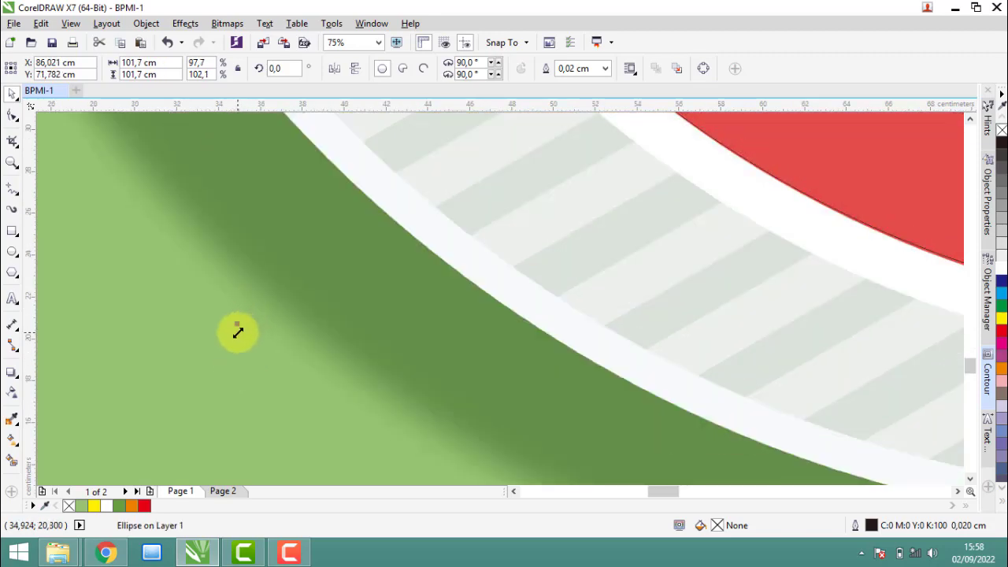
{"action": "scroll", "coordinate": [355, 401], "scroll_direction": "down", "scroll_amount": 2}
{"action": "scroll", "coordinate": [356, 401], "scroll_direction": "down", "scroll_amount": 3}
{"action": "scroll", "coordinate": [317, 388], "scroll_direction": "up", "scroll_amount": 2}
{"action": "scroll", "coordinate": [317, 388], "scroll_direction": "up", "scroll_amount": 1}
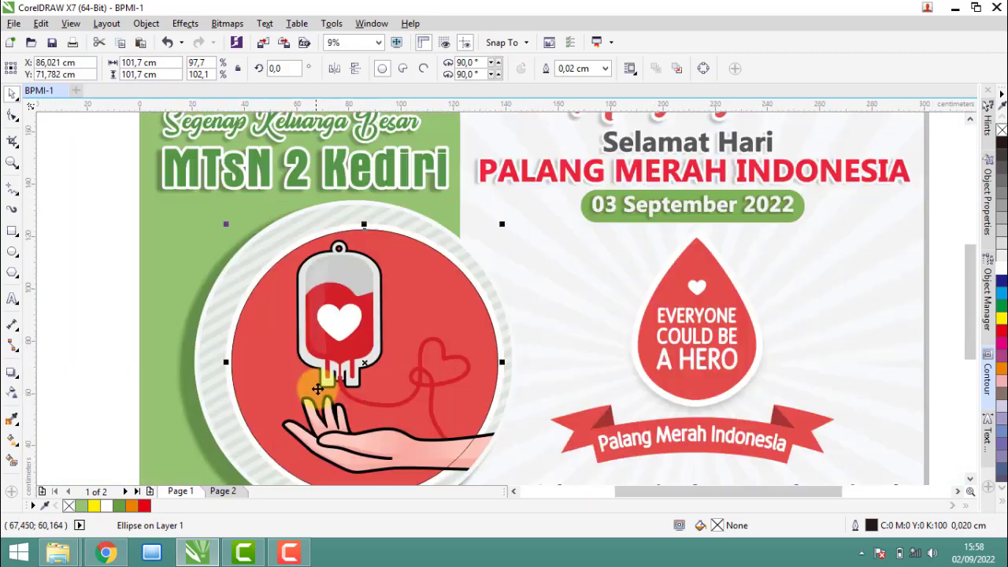
{"action": "scroll", "coordinate": [386, 236], "scroll_direction": "up", "scroll_amount": 2}
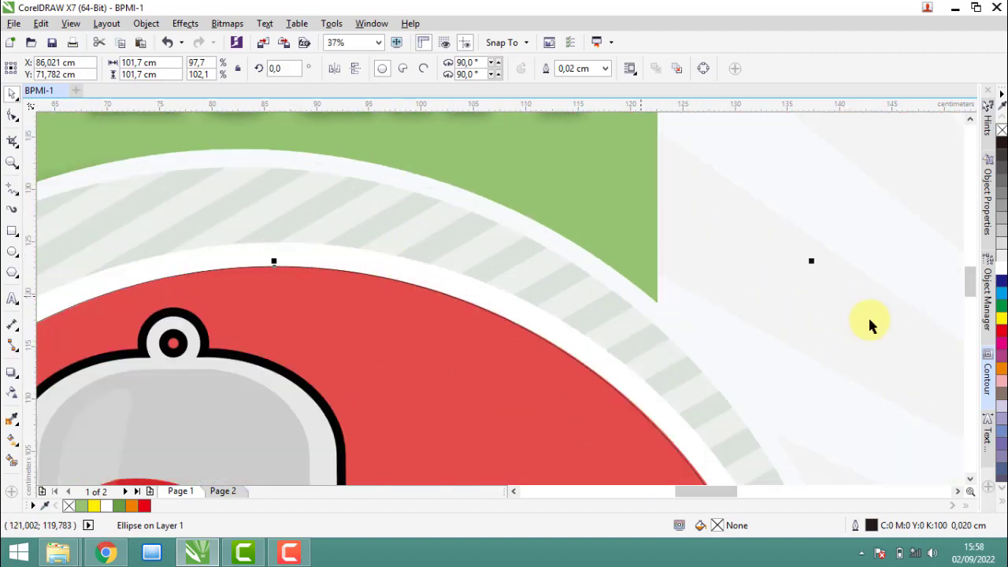
Step: Give the circle a thick yellow outline with rounded corners
{"action": "right_click", "coordinate": [998, 319]}
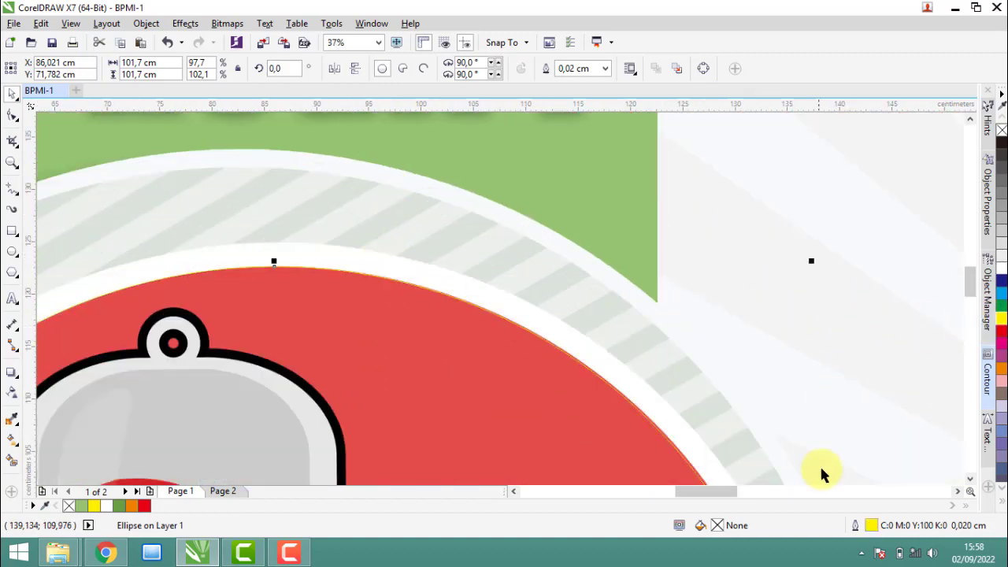
{"action": "double_click", "coordinate": [873, 526]}
{"action": "type", "text": "5"}
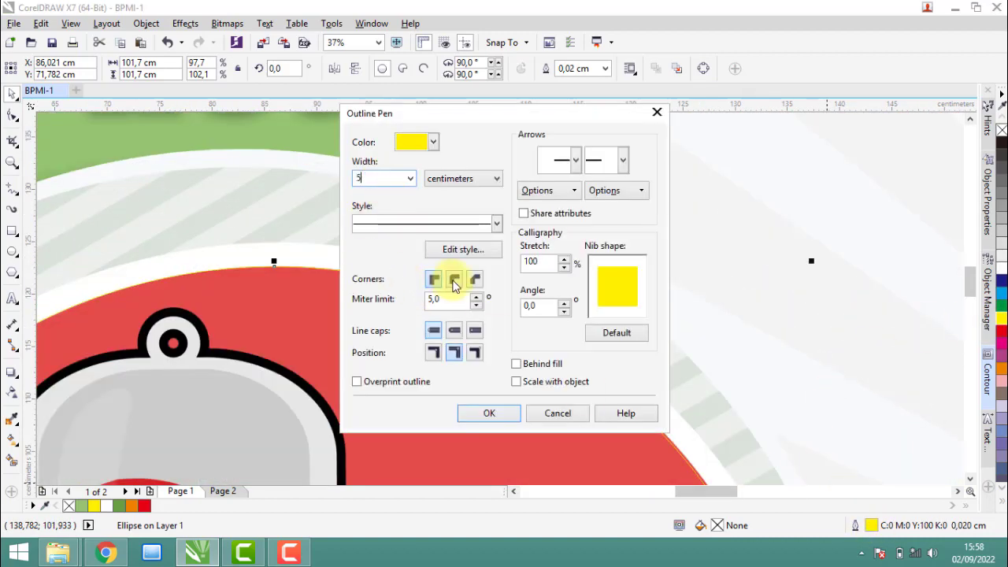
{"action": "left_click", "coordinate": [455, 282]}
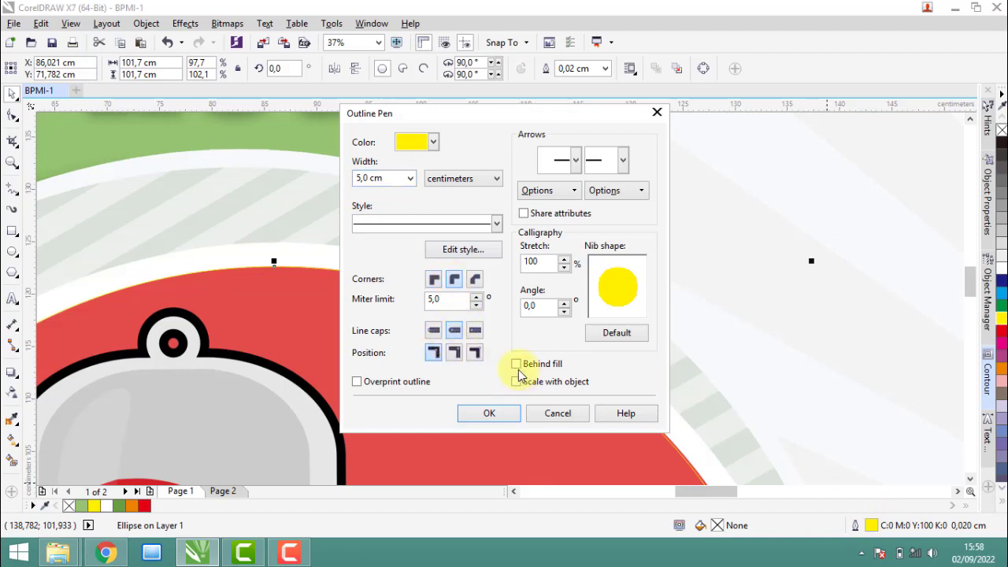
{"action": "left_click", "coordinate": [489, 413]}
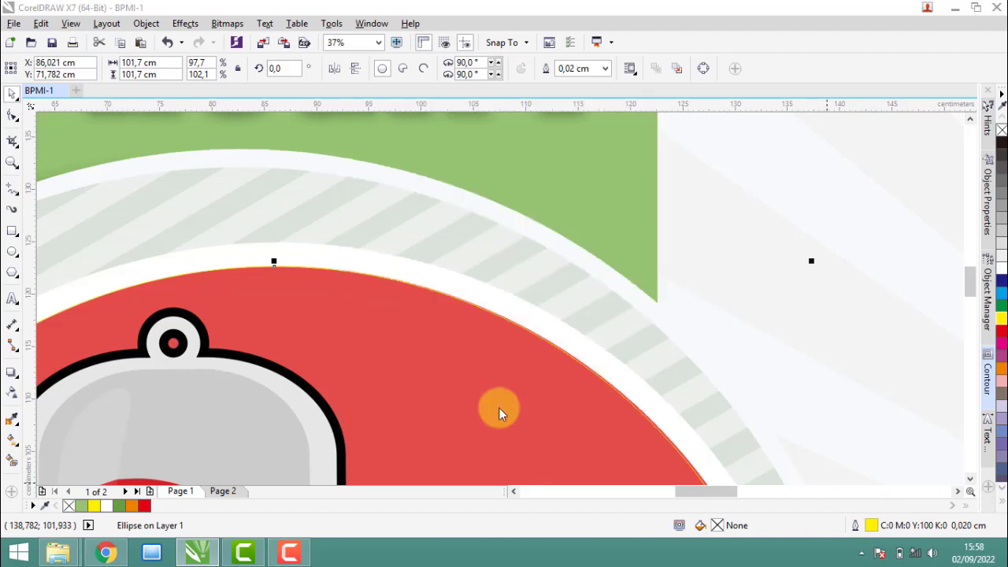
Step: Refine the yellow outline width to 2.25 cm, drawn behind the fill
{"action": "double_click", "coordinate": [874, 526]}
{"action": "type", "text": "2"}
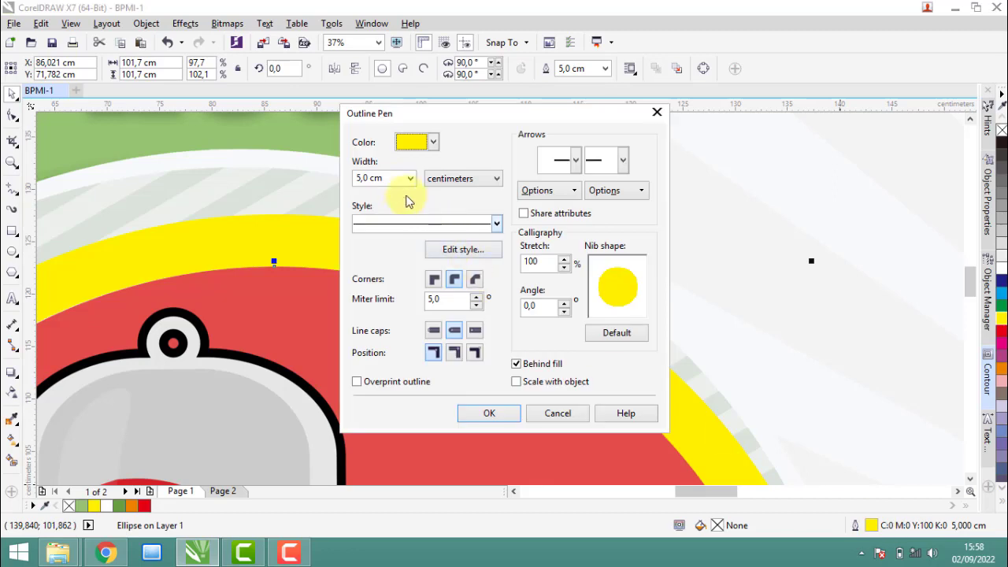
{"action": "left_click", "coordinate": [490, 413]}
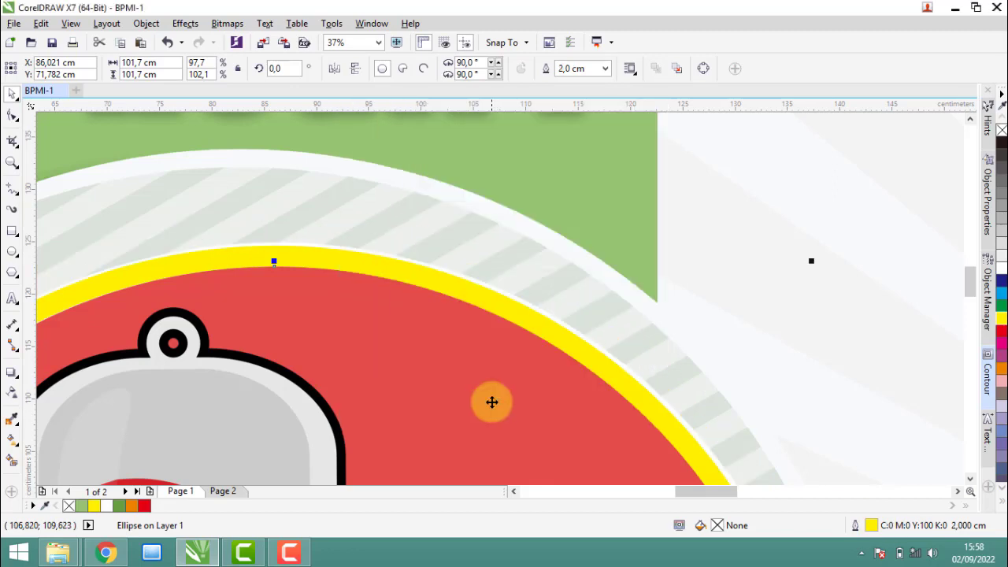
{"action": "double_click", "coordinate": [869, 525]}
{"action": "type", "text": "2,25"}
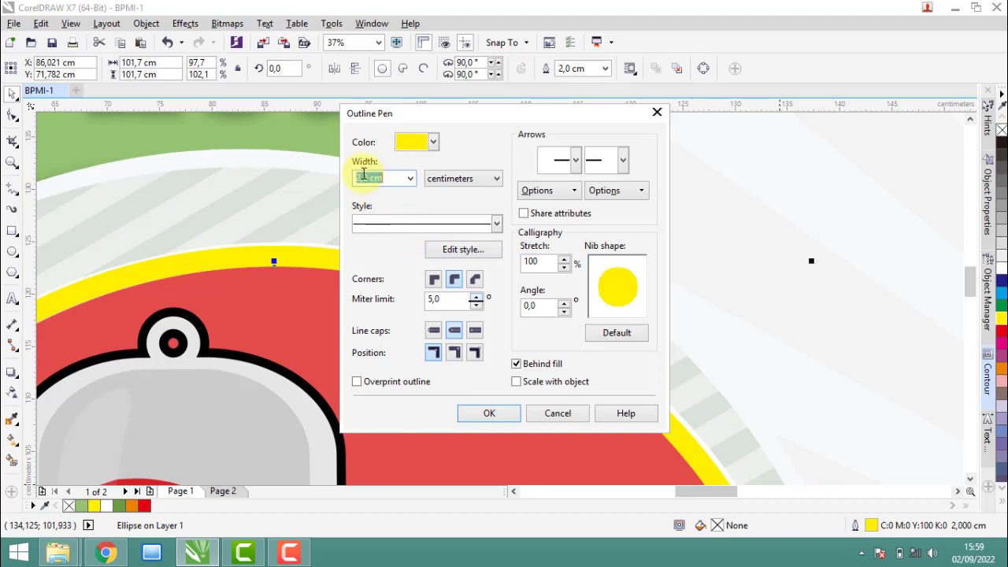
{"action": "left_click", "coordinate": [502, 422]}
{"action": "scroll", "coordinate": [393, 254], "scroll_direction": "down", "scroll_amount": 5}
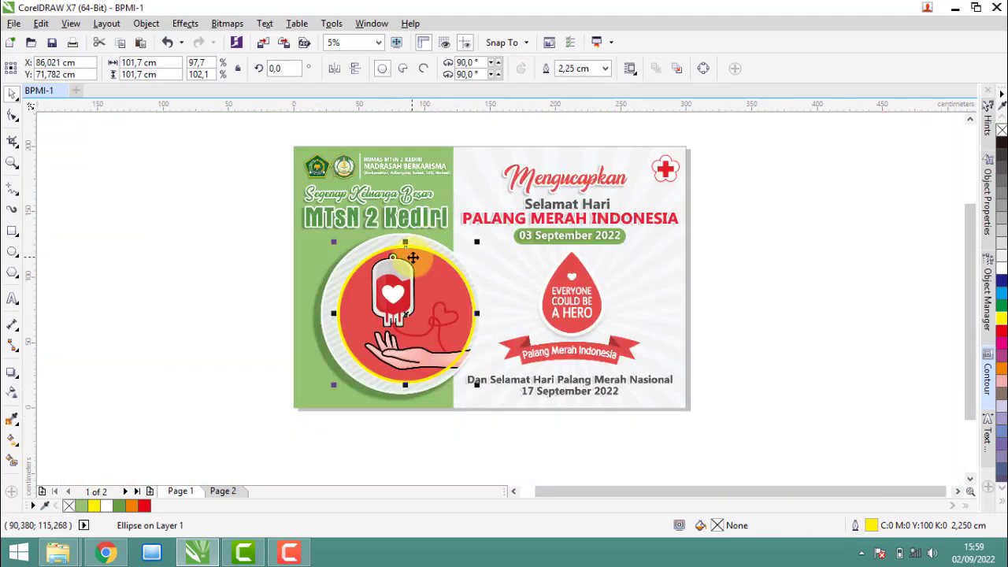
{"action": "scroll", "coordinate": [413, 257], "scroll_direction": "up", "scroll_amount": 5}
Step: Reapply the circle's sampled red and change its outline to white
{"action": "left_click", "coordinate": [13, 421]}
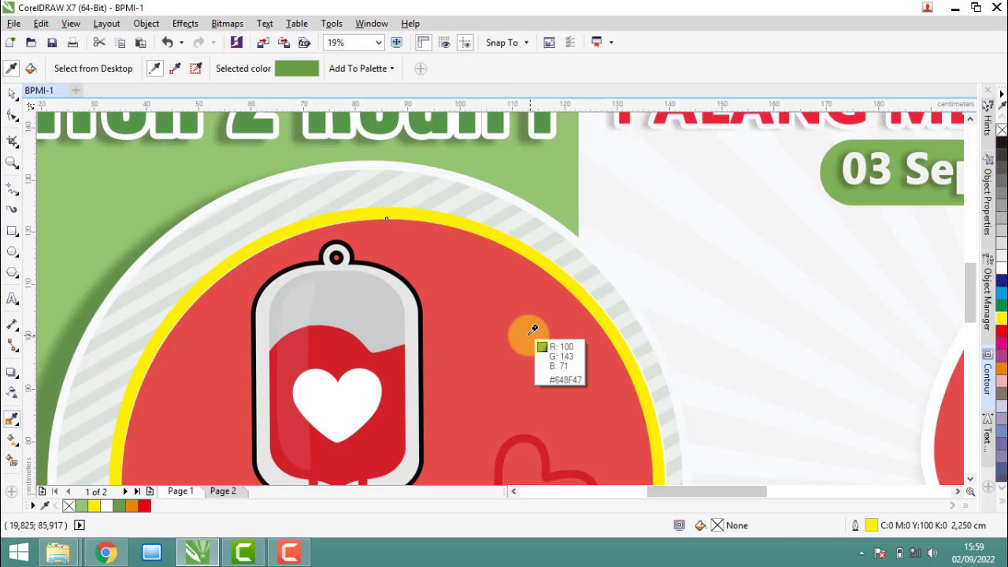
{"action": "left_click", "coordinate": [533, 329]}
{"action": "left_click", "coordinate": [480, 304]}
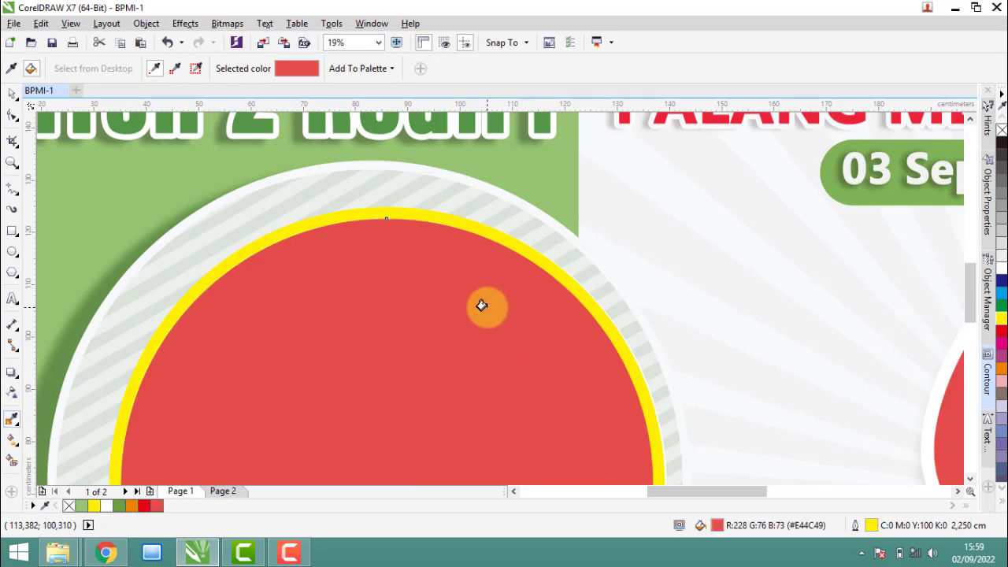
{"action": "left_click", "coordinate": [12, 94]}
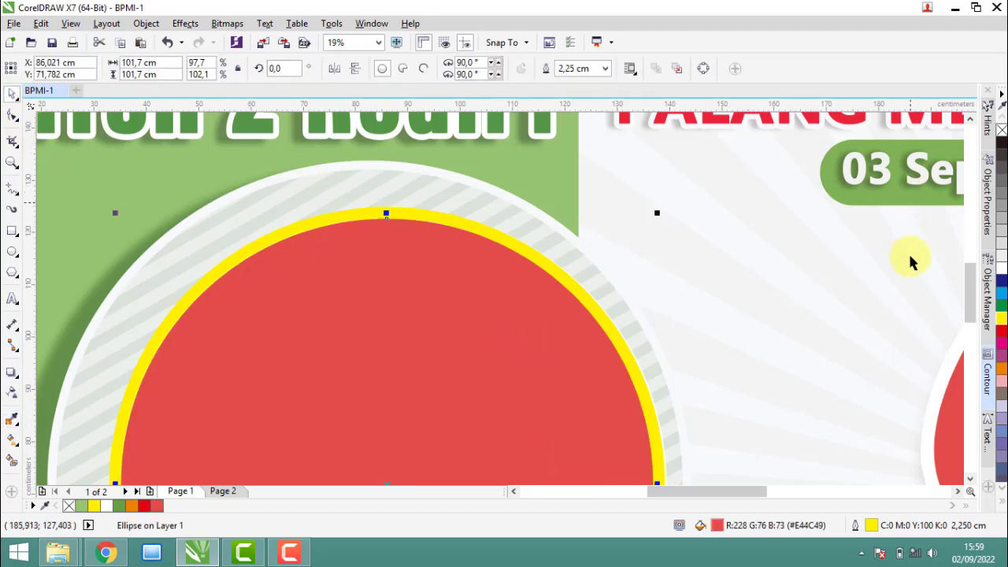
{"action": "right_click", "coordinate": [1001, 270]}
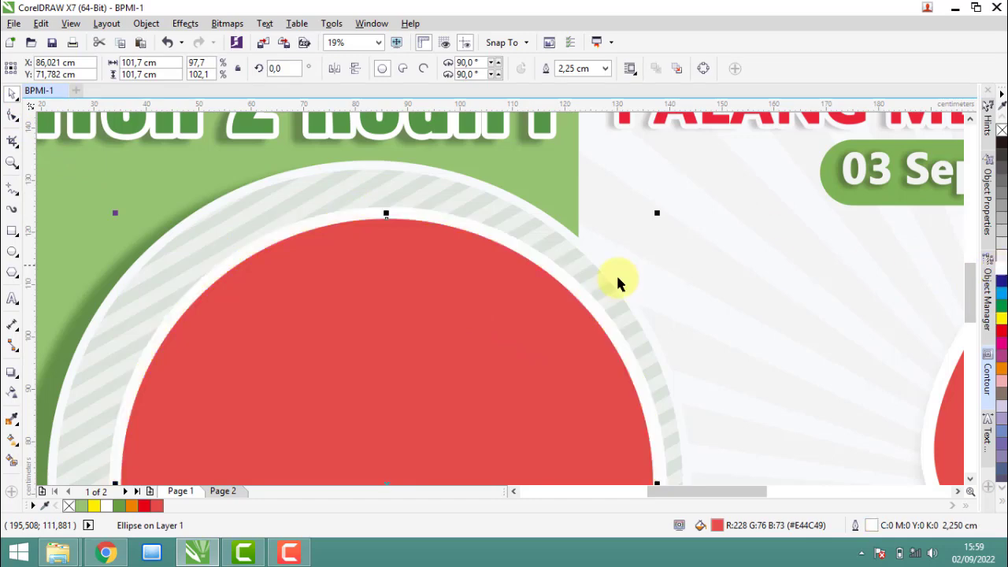
Step: Copy the red circle onto Page 2, replacing the old circle artwork there
{"action": "right_click", "coordinate": [509, 272]}
{"action": "left_click", "coordinate": [547, 302]}
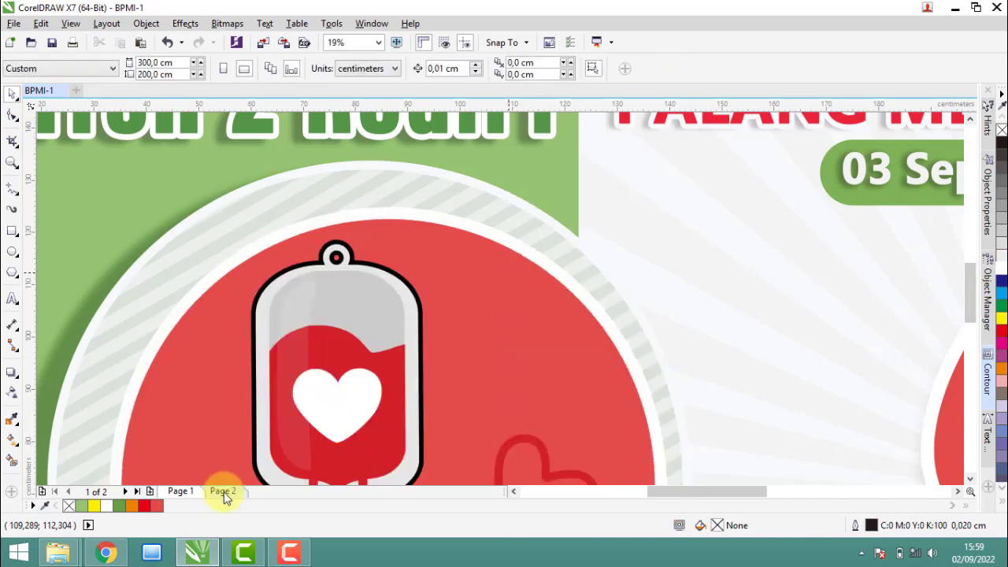
{"action": "left_click", "coordinate": [223, 490]}
{"action": "key", "text": "Delete"}
{"action": "scroll", "coordinate": [357, 268], "scroll_direction": "down", "scroll_amount": 4}
{"action": "right_click", "coordinate": [118, 254]}
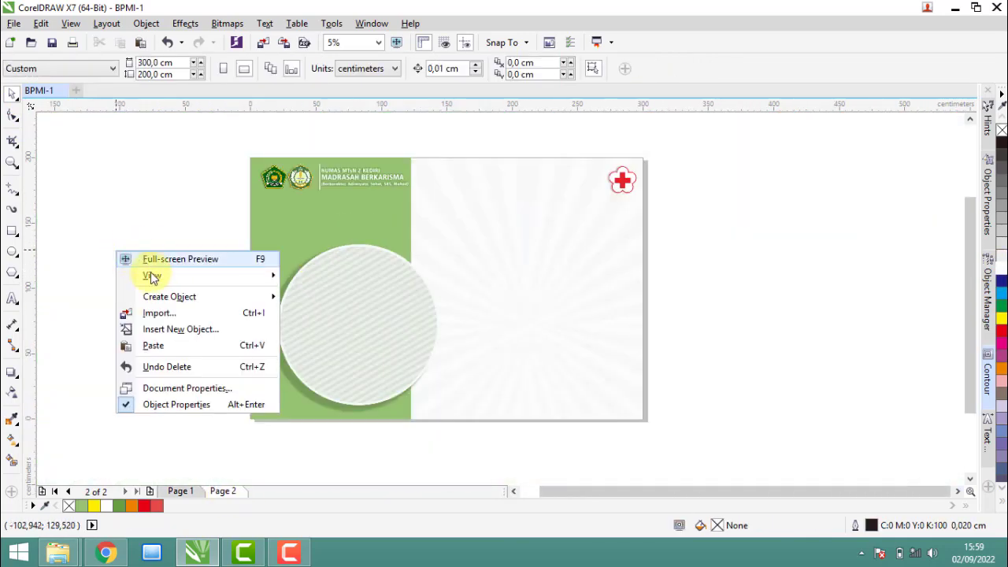
{"action": "left_click", "coordinate": [151, 346]}
{"action": "left_click", "coordinate": [179, 307]}
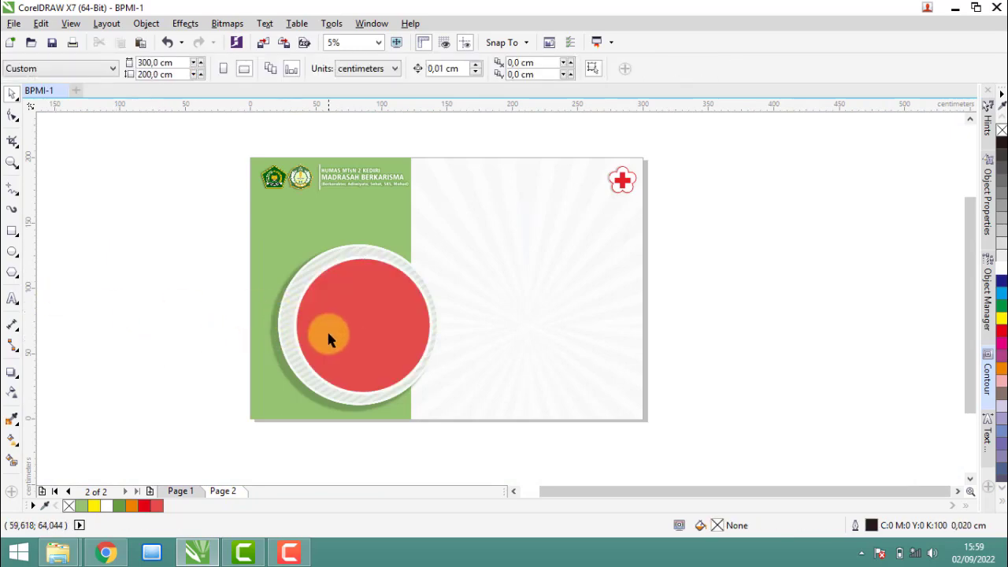
{"action": "scroll", "coordinate": [326, 337], "scroll_direction": "up", "scroll_amount": 2}
{"action": "mouse_move", "coordinate": [57, 553]}
{"action": "left_click", "coordinate": [267, 471]}
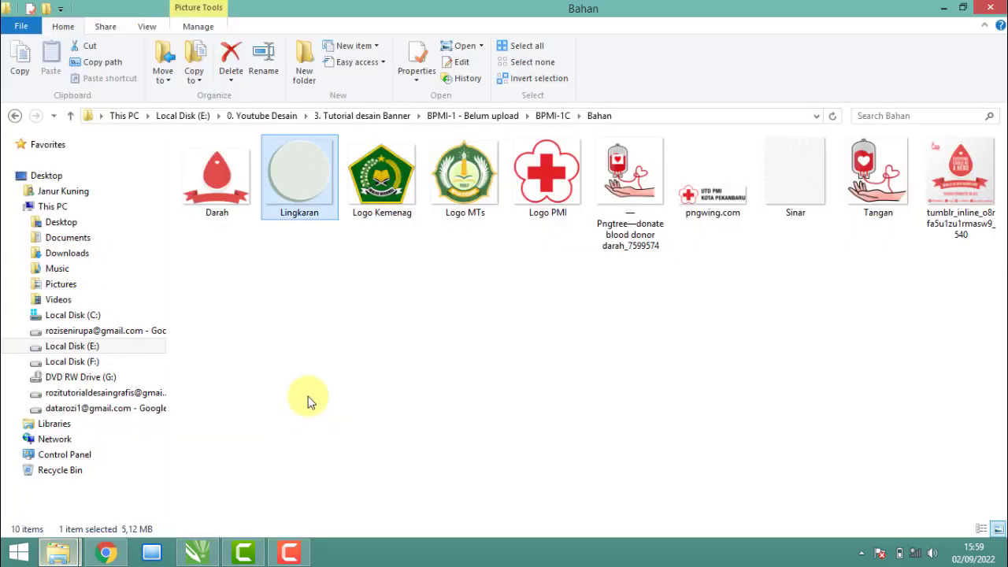
{"action": "left_click", "coordinate": [650, 187]}
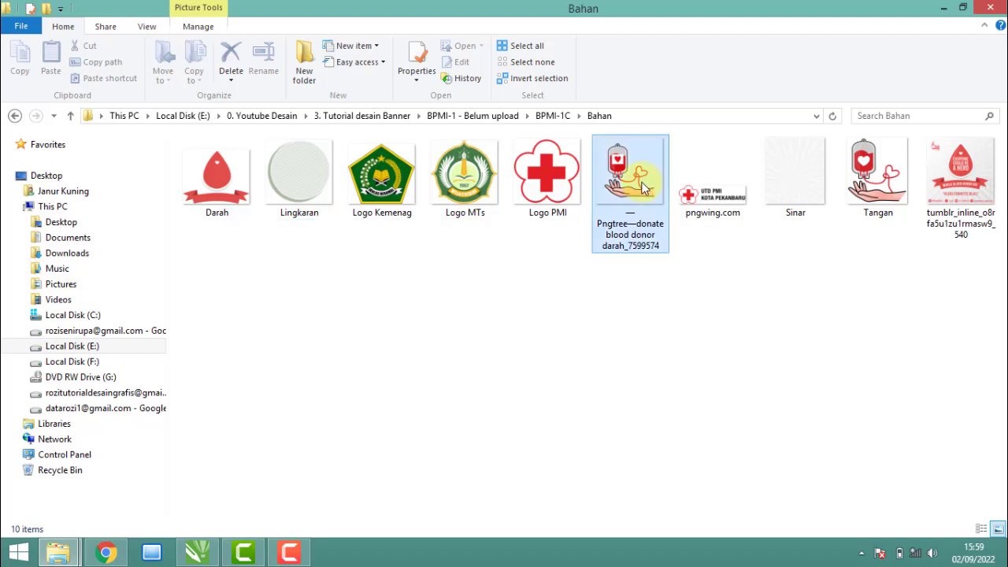
{"action": "double_click", "coordinate": [619, 158]}
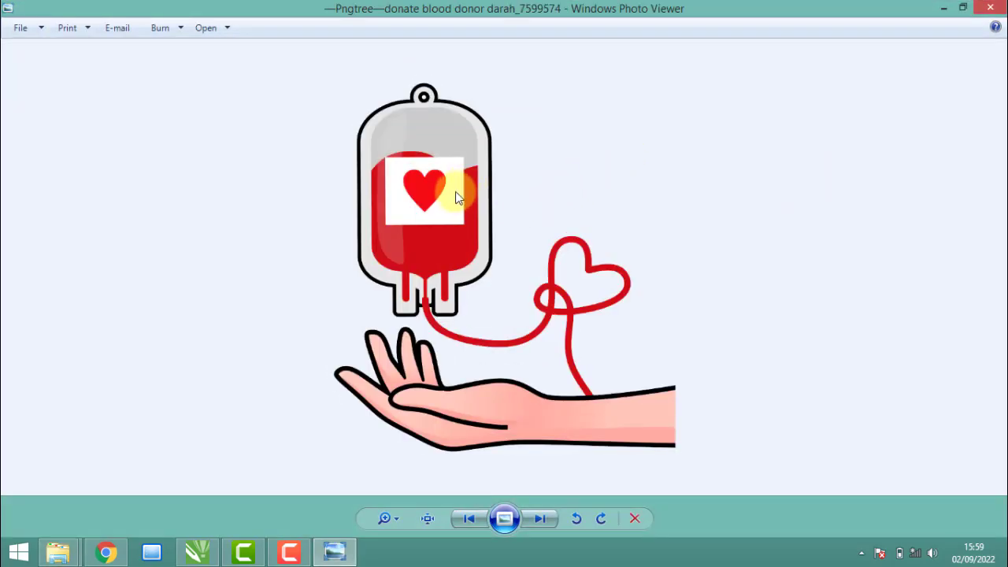
{"action": "left_click", "coordinate": [993, 7]}
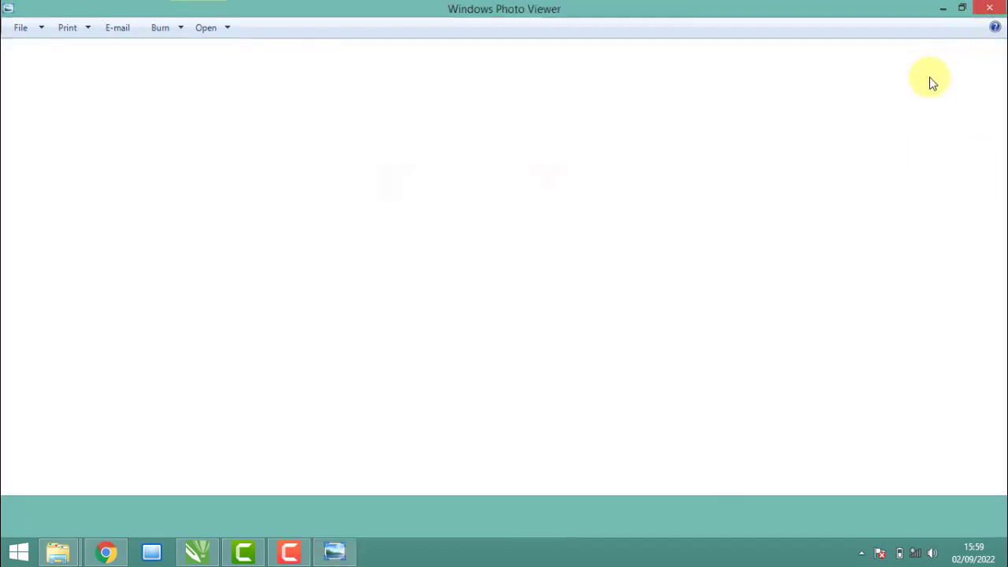
{"action": "double_click", "coordinate": [862, 161]}
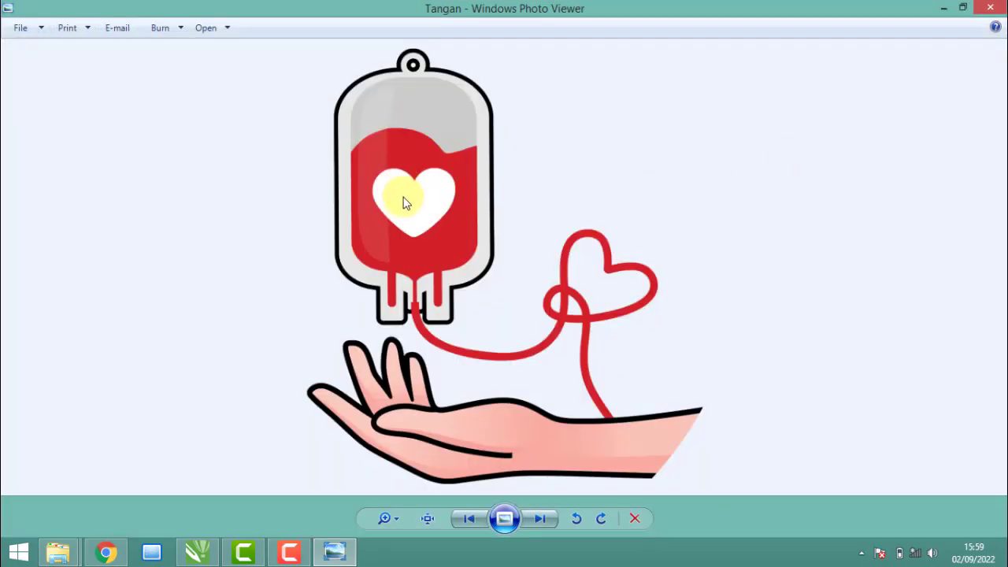
{"action": "left_click", "coordinate": [990, 7]}
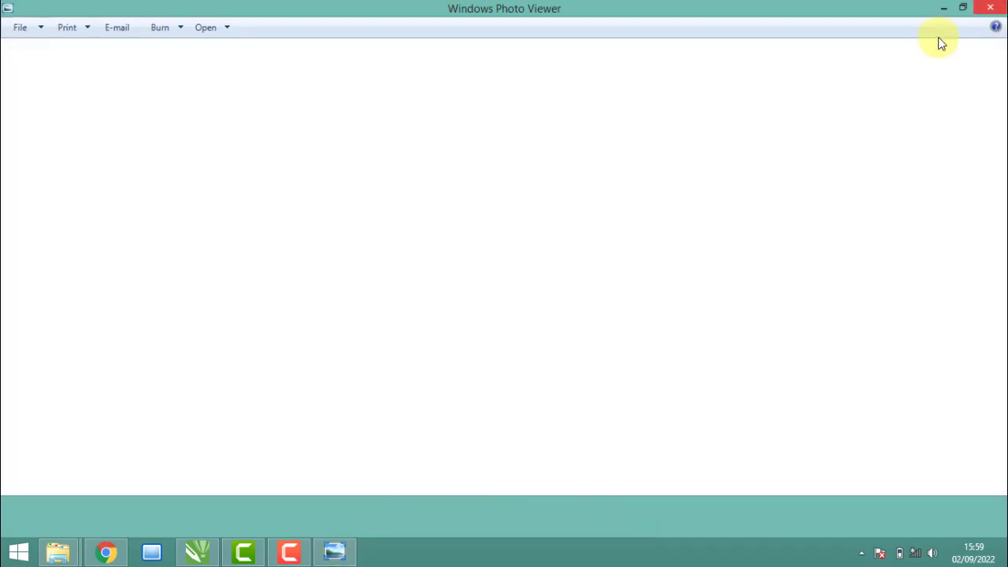
{"action": "double_click", "coordinate": [627, 179]}
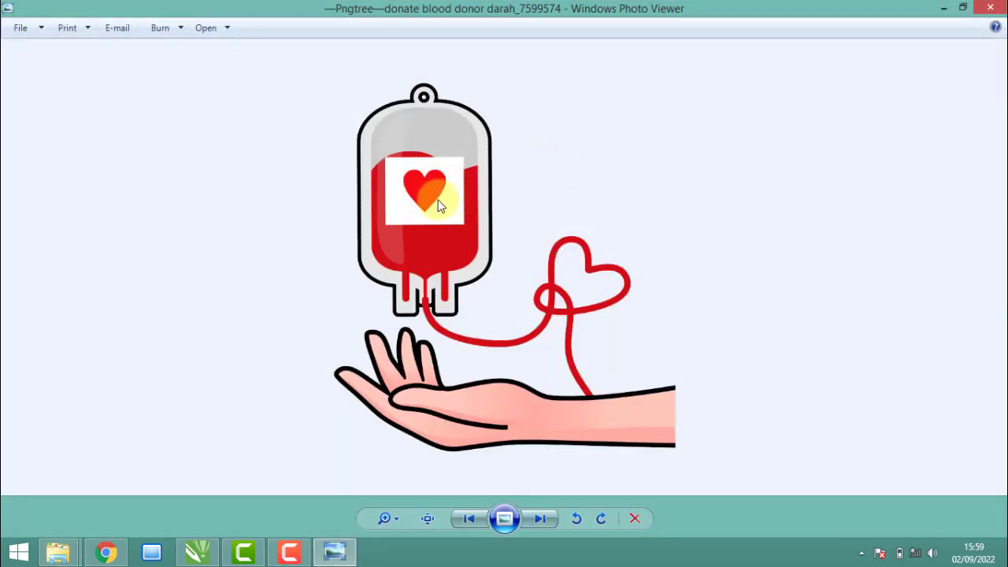
{"action": "left_click", "coordinate": [989, 7]}
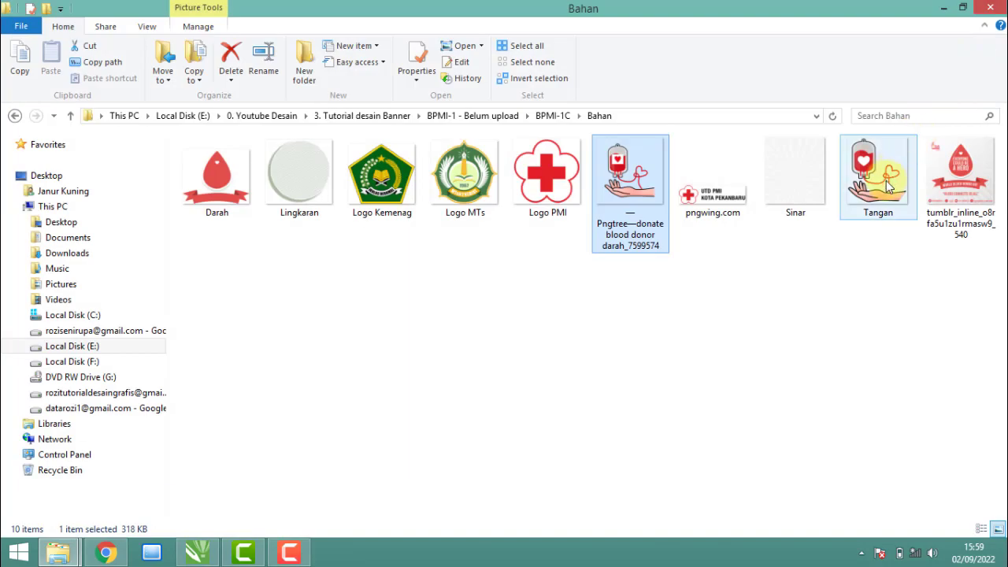
Step: Drop the Tangan hand image onto the Page 2 red circle and nudge it right and down
{"action": "mouse_move", "coordinate": [217, 516]}
{"action": "left_mouse_down"}
{"action": "mouse_move", "coordinate": [171, 332]}
{"action": "mouse_move", "coordinate": [153, 326]}
{"action": "mouse_move", "coordinate": [415, 326]}
{"action": "left_mouse_up"}
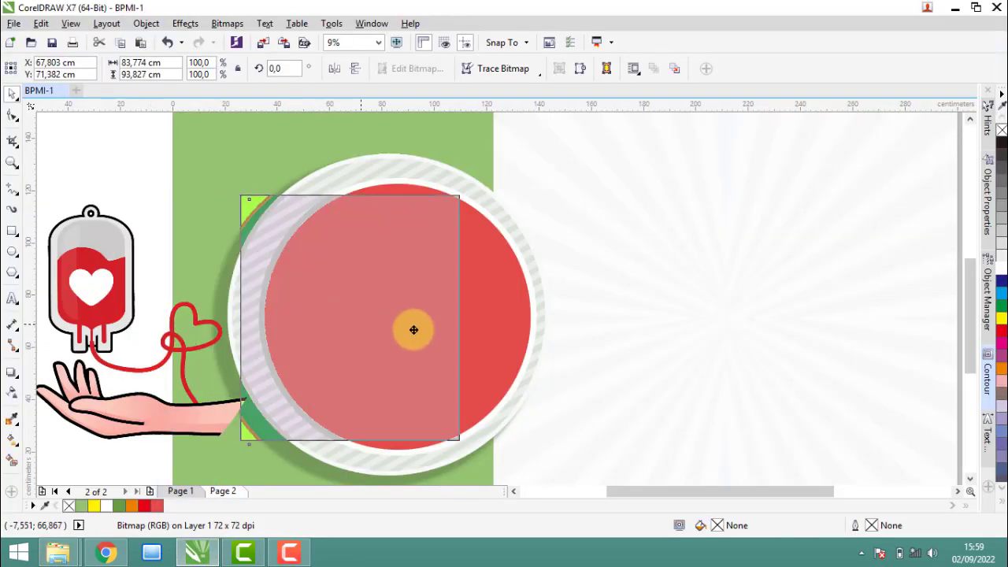
{"action": "scroll", "coordinate": [479, 427], "scroll_direction": "up", "scroll_amount": 2}
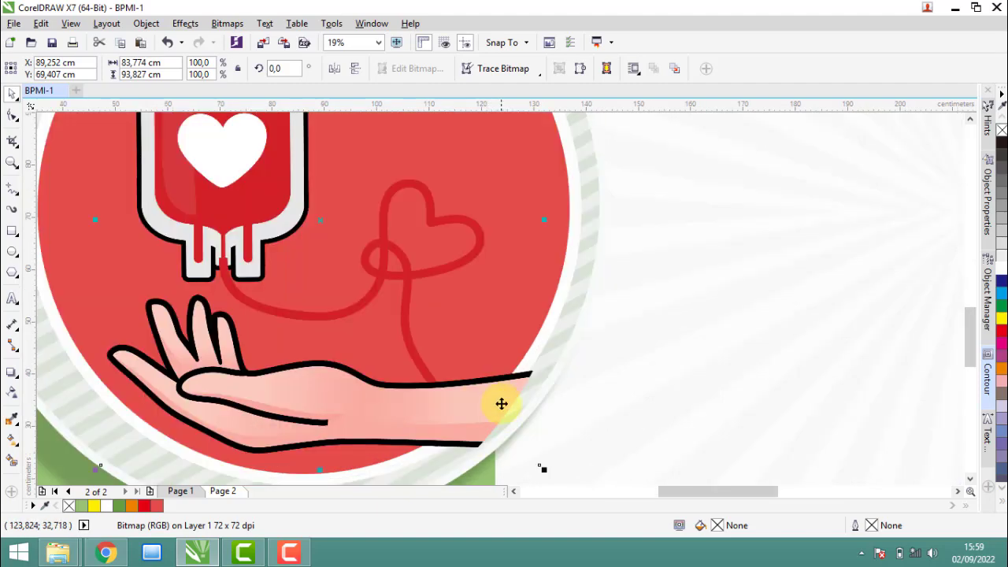
{"action": "scroll", "coordinate": [547, 385], "scroll_direction": "up", "scroll_amount": 2}
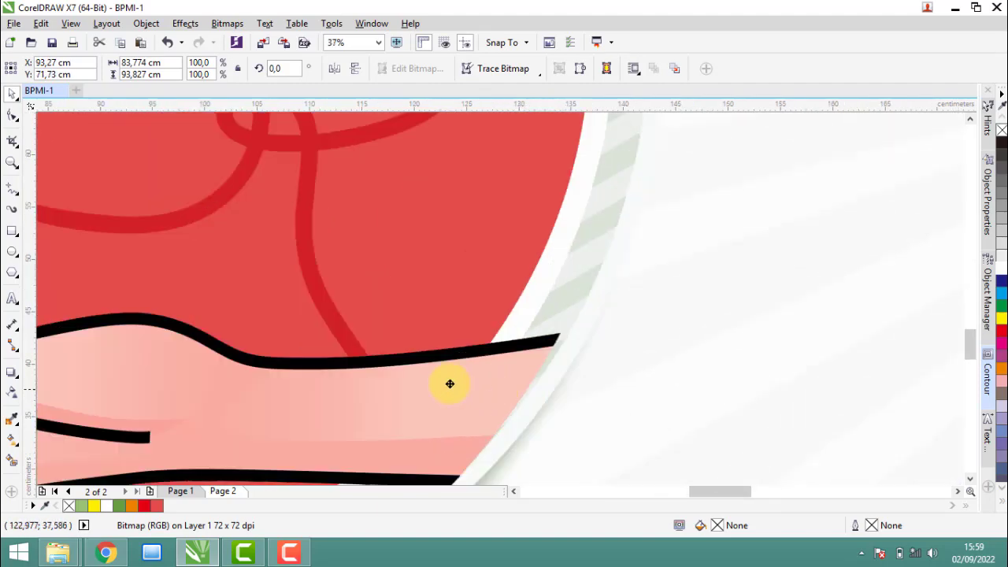
{"action": "scroll", "coordinate": [501, 412], "scroll_direction": "up", "scroll_amount": 1}
{"action": "scroll", "coordinate": [504, 363], "scroll_direction": "up", "scroll_amount": 1}
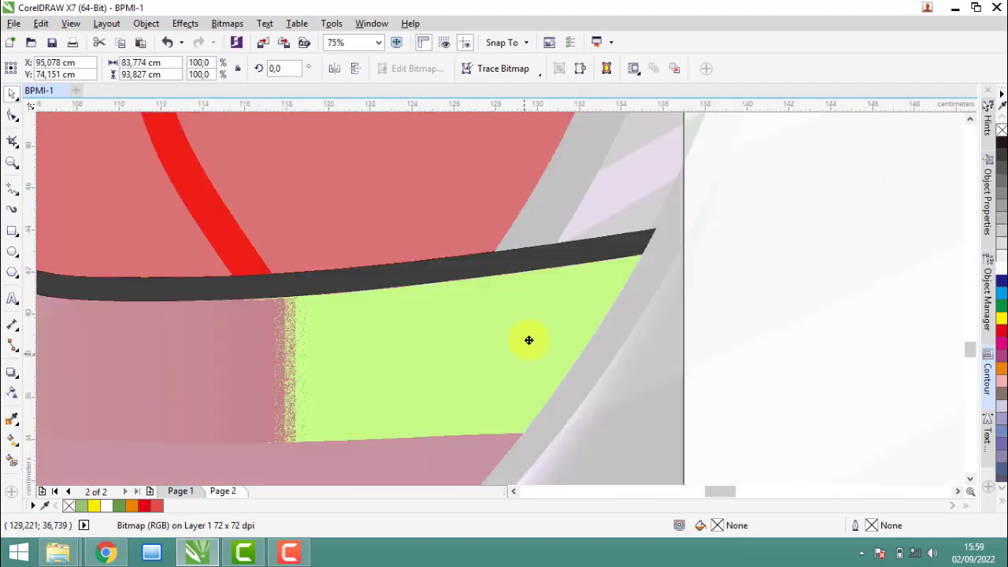
{"action": "left_click_drag", "start_coordinate": [519, 327], "coordinate": [527, 328]}
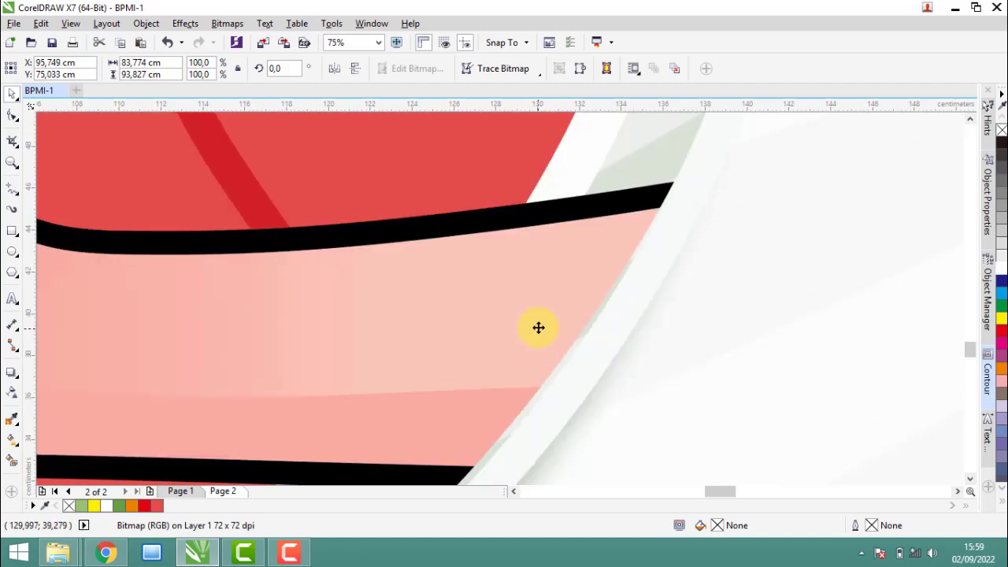
{"action": "key", "text": "Down"}
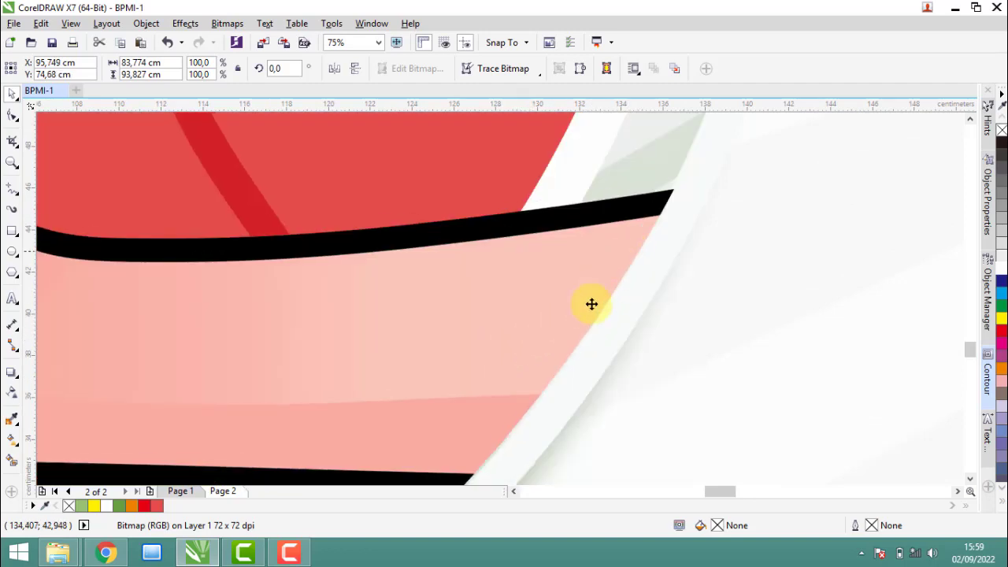
Step: Shift the hand image so its edge lines up with the circle frame, then deselect it
{"action": "left_click_drag", "start_coordinate": [619, 239], "coordinate": [608, 243]}
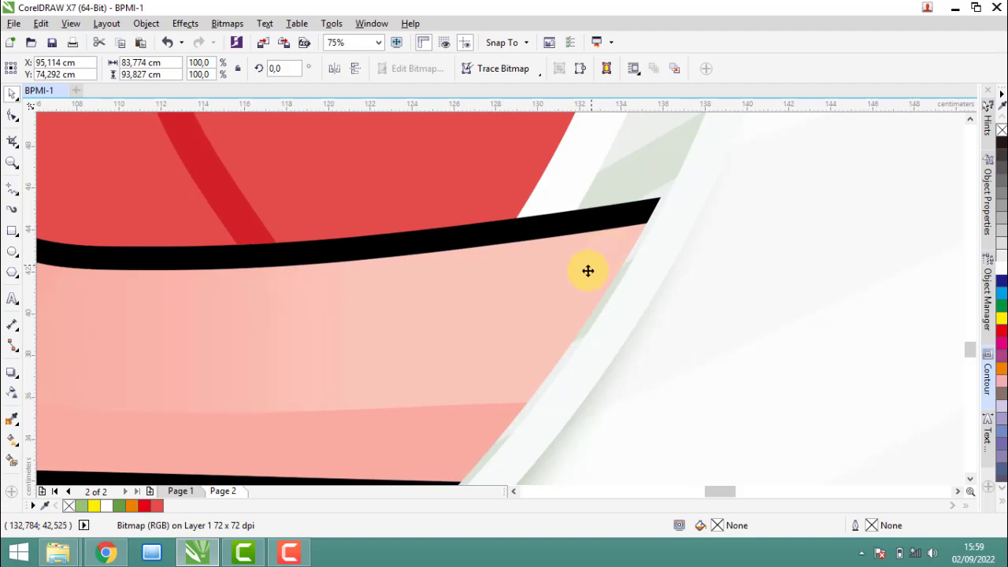
{"action": "scroll", "coordinate": [550, 278], "scroll_direction": "down", "scroll_amount": 1}
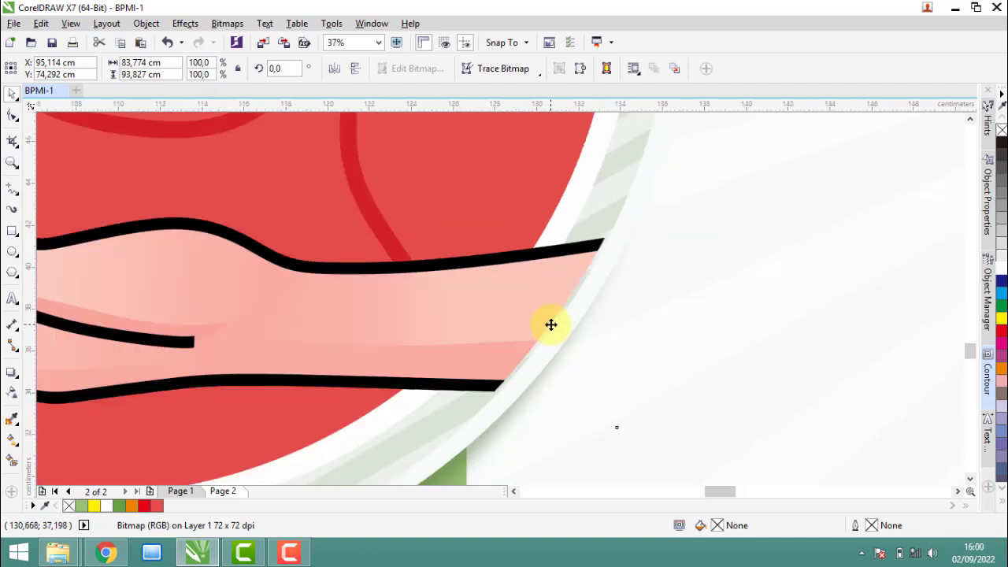
{"action": "scroll", "coordinate": [549, 327], "scroll_direction": "up", "scroll_amount": 2}
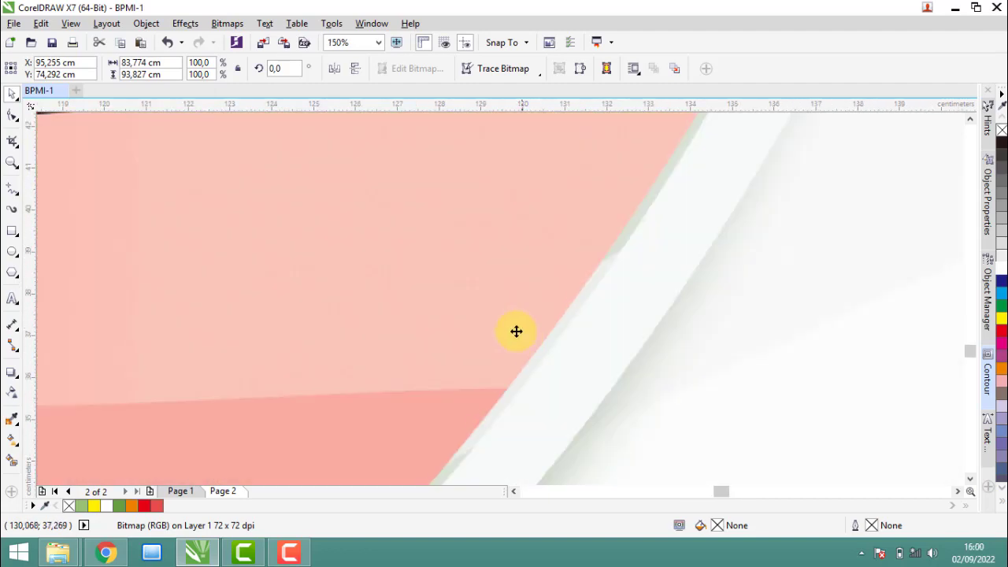
{"action": "mouse_move", "coordinate": [515, 332]}
{"action": "left_mouse_down"}
{"action": "mouse_move", "coordinate": [526, 334]}
{"action": "mouse_move", "coordinate": [516, 333]}
{"action": "left_mouse_up"}
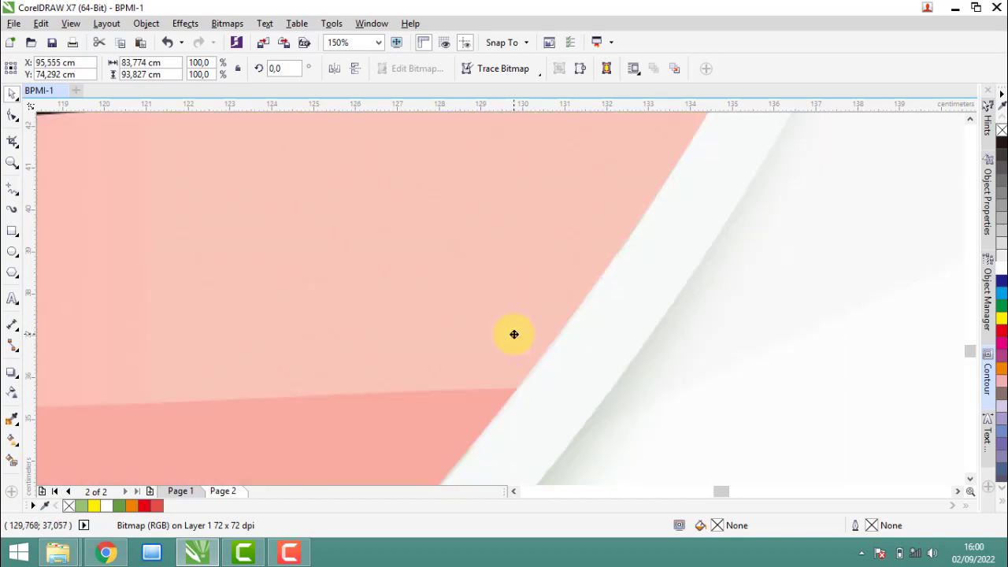
{"action": "scroll", "coordinate": [543, 355], "scroll_direction": "down", "scroll_amount": 2}
{"action": "scroll", "coordinate": [547, 353], "scroll_direction": "down", "scroll_amount": 1}
{"action": "scroll", "coordinate": [548, 353], "scroll_direction": "down", "scroll_amount": 2}
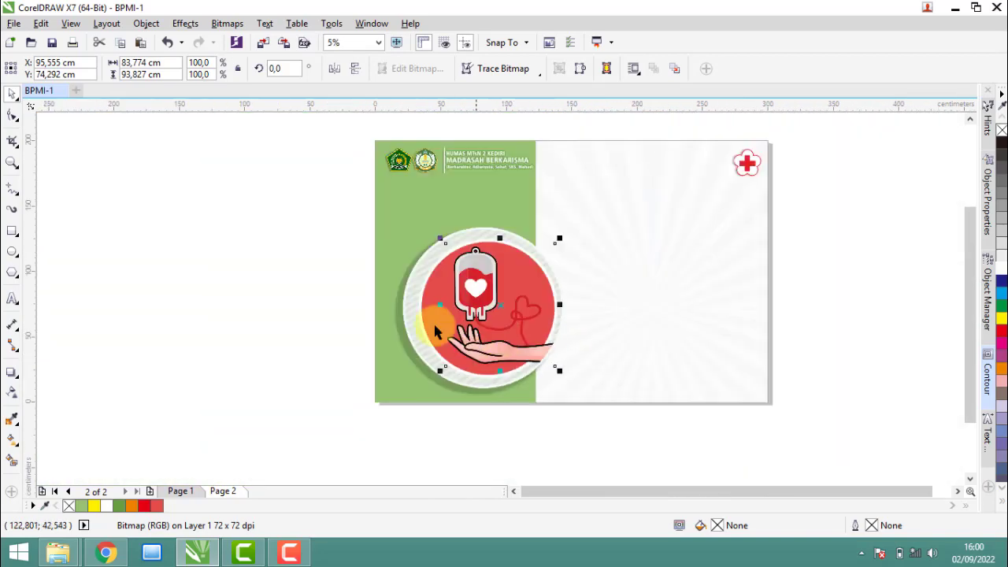
{"action": "left_click", "coordinate": [234, 346]}
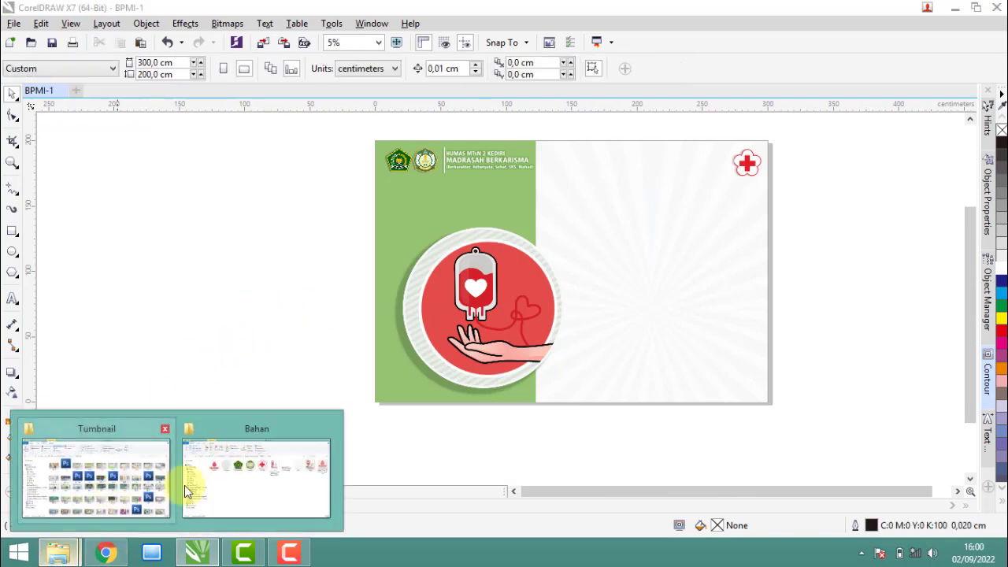
{"action": "mouse_move", "coordinate": [58, 553]}
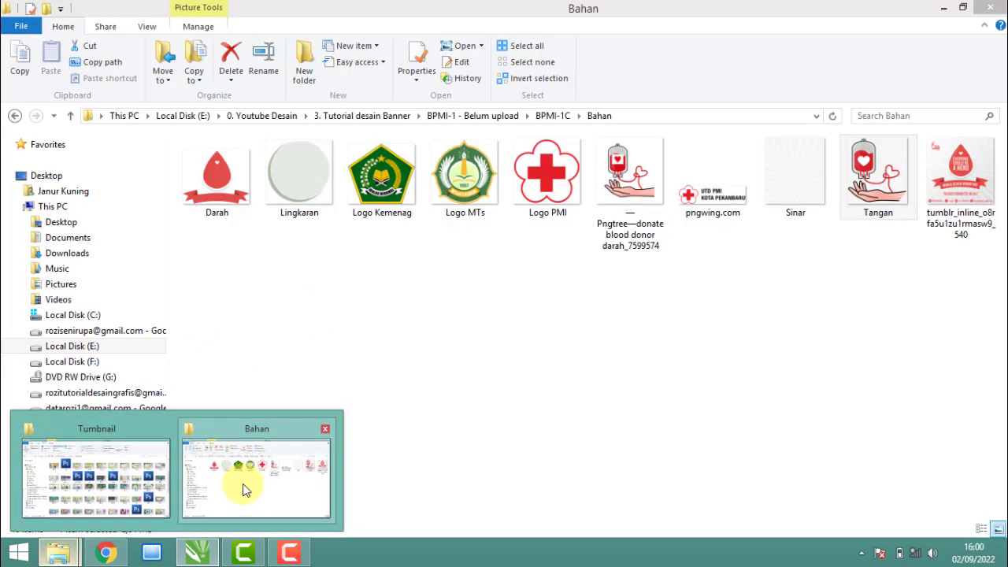
Step: Preview the tumblr reference poster from the Bahan folder in Photo Viewer
{"action": "left_click", "coordinate": [243, 489]}
{"action": "left_click", "coordinate": [221, 170]}
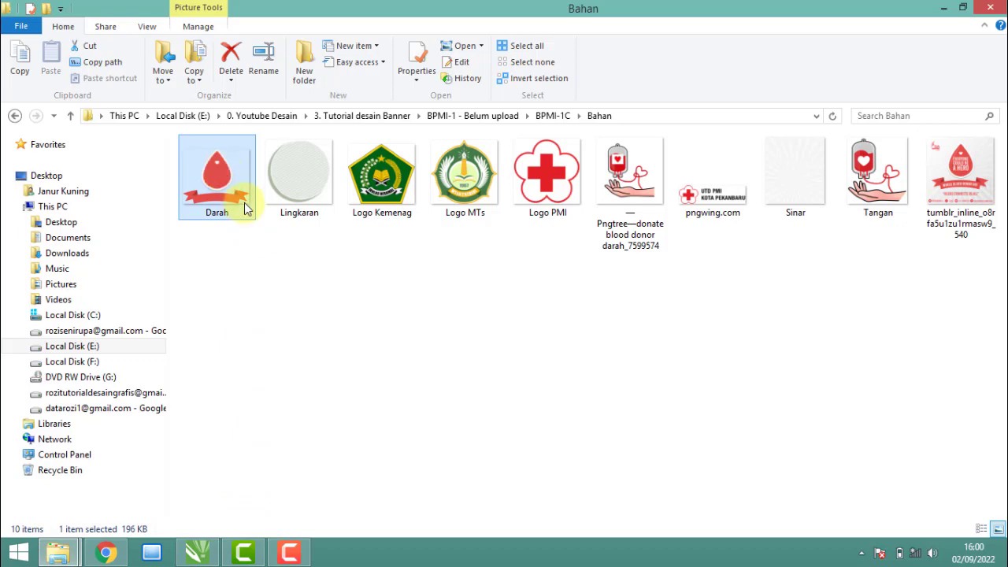
{"action": "double_click", "coordinate": [965, 169]}
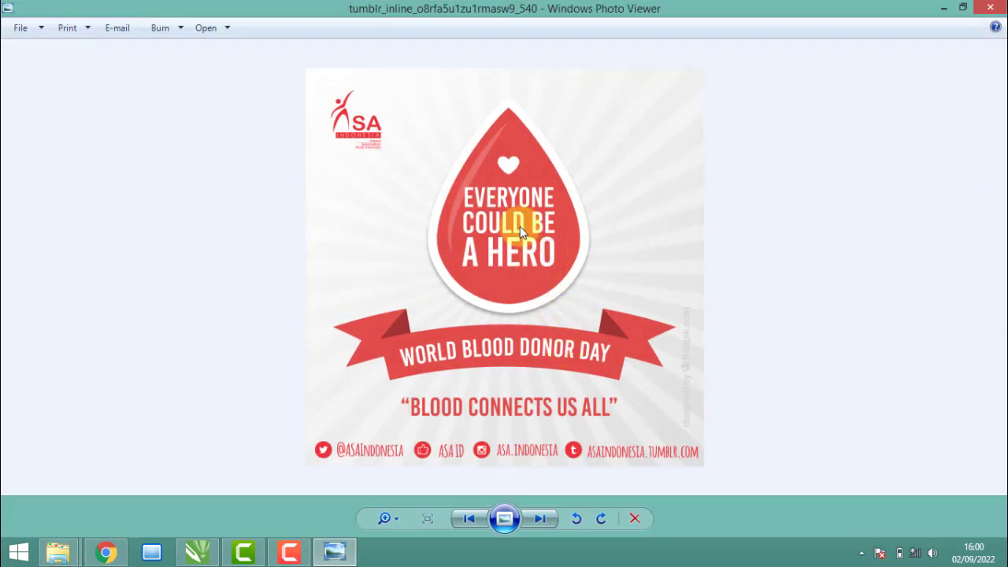
{"action": "scroll", "coordinate": [516, 221], "scroll_direction": "up", "scroll_amount": 1}
{"action": "scroll", "coordinate": [508, 219], "scroll_direction": "up", "scroll_amount": 1}
{"action": "scroll", "coordinate": [468, 257], "scroll_direction": "down", "scroll_amount": 2}
Step: Close the preview and carry the Darah image toward the CorelDRAW banner
{"action": "left_click", "coordinate": [994, 9]}
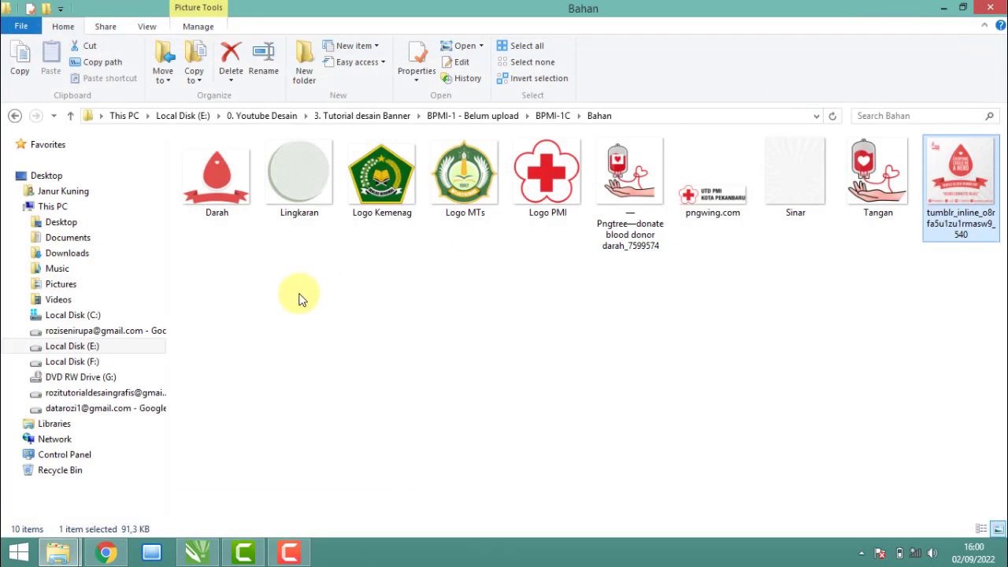
{"action": "left_click", "coordinate": [202, 183]}
{"action": "left_click_drag", "start_coordinate": [213, 178], "coordinate": [157, 236]}
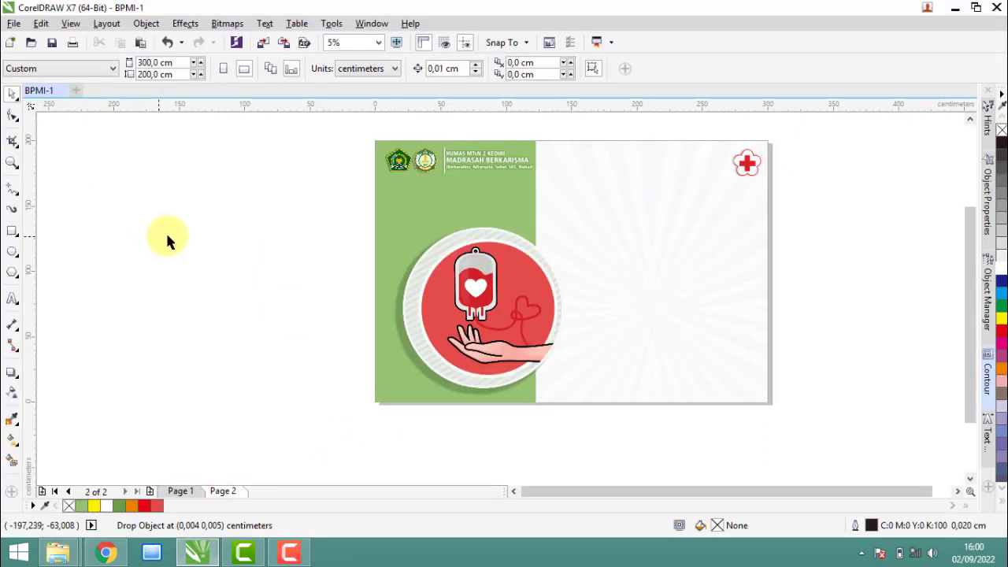
Step: Drop the Darah blood-drop bitmap onto the page and view Page 1's finished reference design
{"action": "mouse_move", "coordinate": [158, 236]}
{"action": "left_mouse_down"}
{"action": "mouse_move", "coordinate": [651, 278]}
{"action": "mouse_move", "coordinate": [285, 323]}
{"action": "mouse_move", "coordinate": [660, 307]}
{"action": "mouse_move", "coordinate": [592, 242]}
{"action": "mouse_move", "coordinate": [578, 205]}
{"action": "mouse_move", "coordinate": [636, 268]}
{"action": "mouse_move", "coordinate": [678, 272]}
{"action": "left_mouse_up"}
{"action": "left_click", "coordinate": [182, 491]}
{"action": "scroll", "coordinate": [637, 252], "scroll_direction": "up", "scroll_amount": 5}
{"action": "scroll", "coordinate": [585, 234], "scroll_direction": "up", "scroll_amount": 3}
{"action": "scroll", "coordinate": [636, 267], "scroll_direction": "up", "scroll_amount": 1}
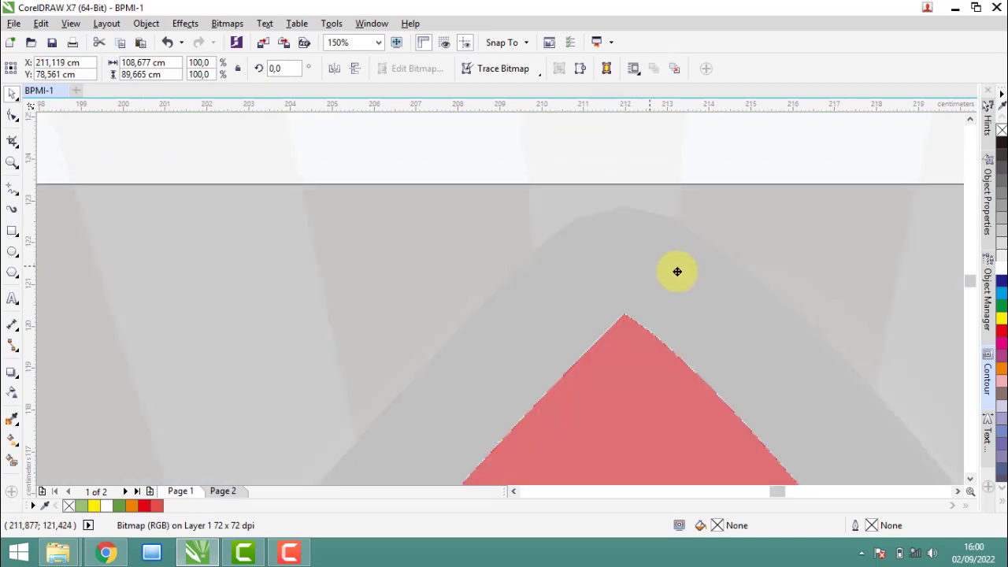
{"action": "scroll", "coordinate": [677, 272], "scroll_direction": "down", "scroll_amount": 1}
{"action": "scroll", "coordinate": [333, 227], "scroll_direction": "down", "scroll_amount": 5}
{"action": "scroll", "coordinate": [365, 286], "scroll_direction": "down", "scroll_amount": 1}
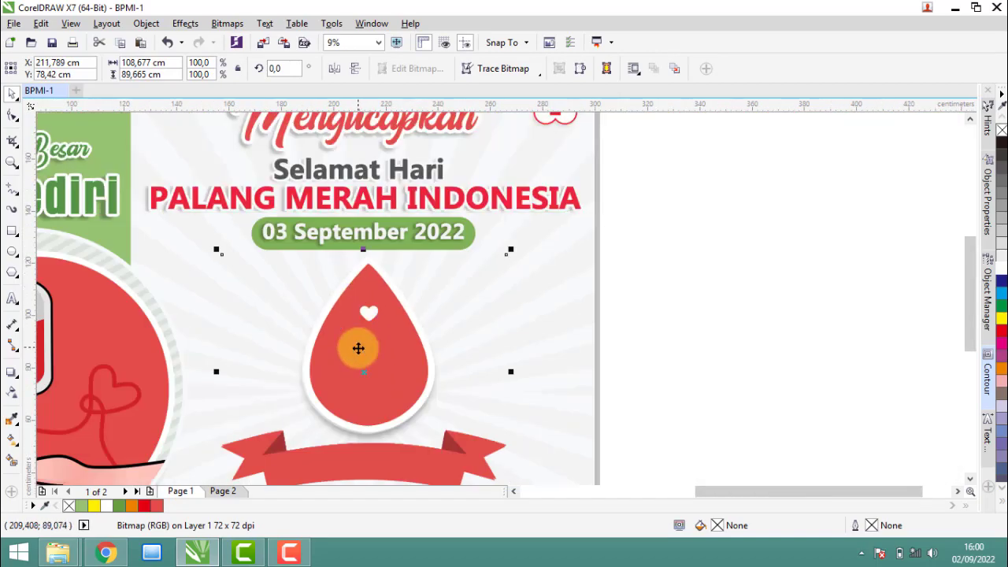
Step: Line up the blood drop with the reference drop's position, then return to Page 2
{"action": "mouse_move", "coordinate": [359, 348]}
{"action": "left_mouse_down"}
{"action": "mouse_move", "coordinate": [518, 330]}
{"action": "mouse_move", "coordinate": [364, 249]}
{"action": "left_mouse_up"}
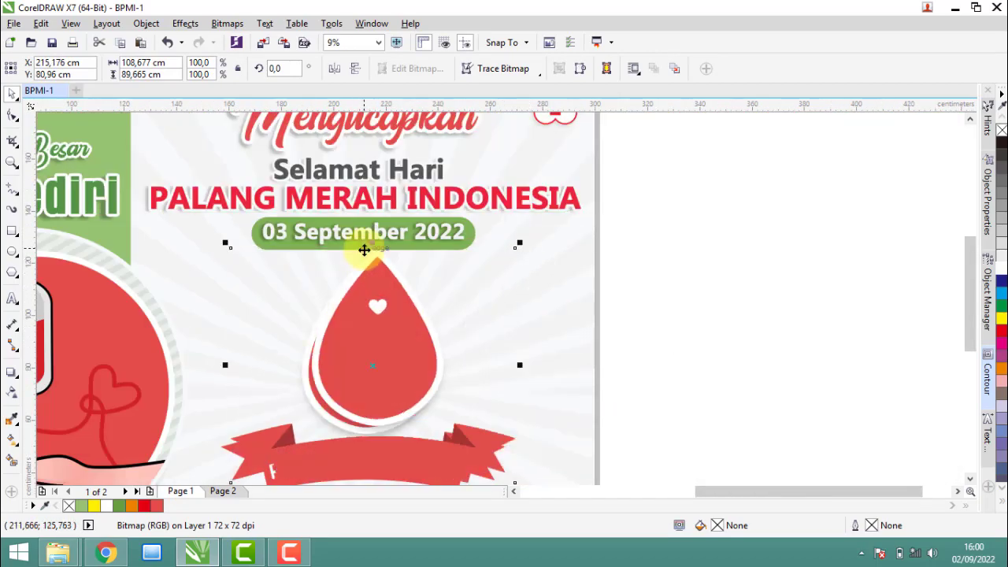
{"action": "scroll", "coordinate": [364, 250], "scroll_direction": "up", "scroll_amount": 3}
{"action": "left_click_drag", "start_coordinate": [404, 304], "coordinate": [344, 371]}
{"action": "scroll", "coordinate": [344, 371], "scroll_direction": "up", "scroll_amount": 2}
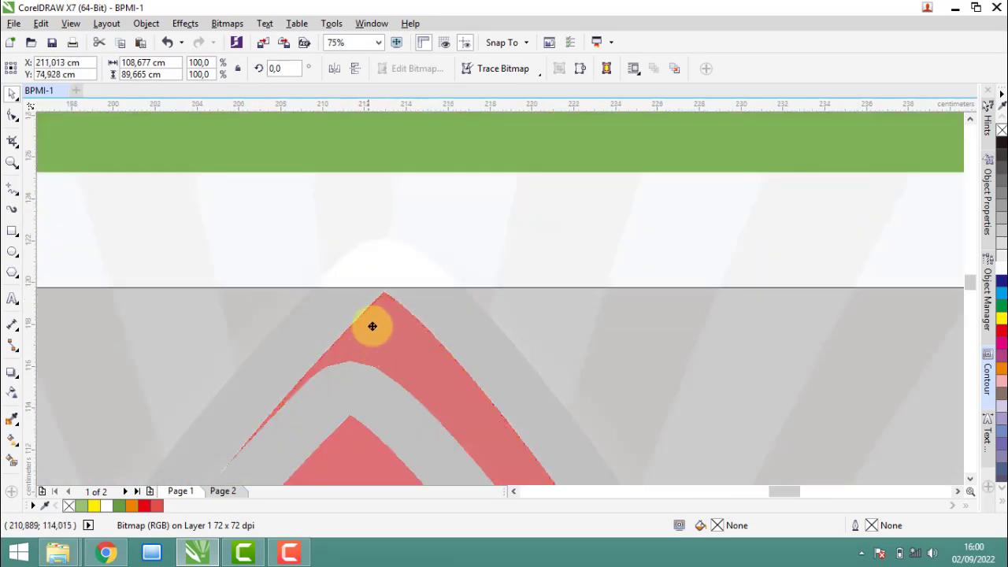
{"action": "mouse_move", "coordinate": [372, 326]}
{"action": "left_mouse_down"}
{"action": "mouse_move", "coordinate": [380, 351]}
{"action": "mouse_move", "coordinate": [379, 328]}
{"action": "left_mouse_up"}
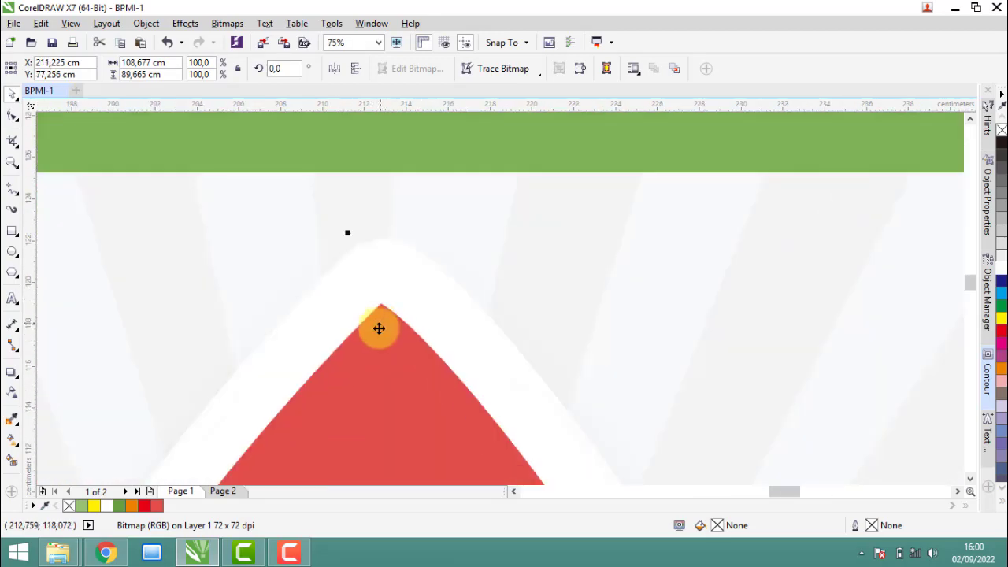
{"action": "scroll", "coordinate": [405, 251], "scroll_direction": "down", "scroll_amount": 3}
{"action": "scroll", "coordinate": [405, 257], "scroll_direction": "down", "scroll_amount": 6}
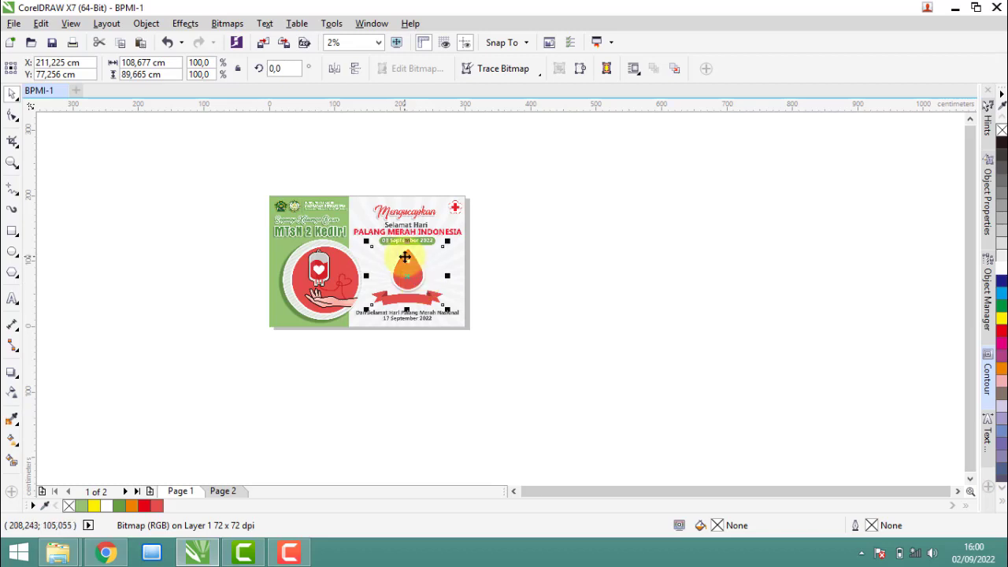
{"action": "scroll", "coordinate": [405, 257], "scroll_direction": "up", "scroll_amount": 2}
{"action": "left_click", "coordinate": [222, 492]}
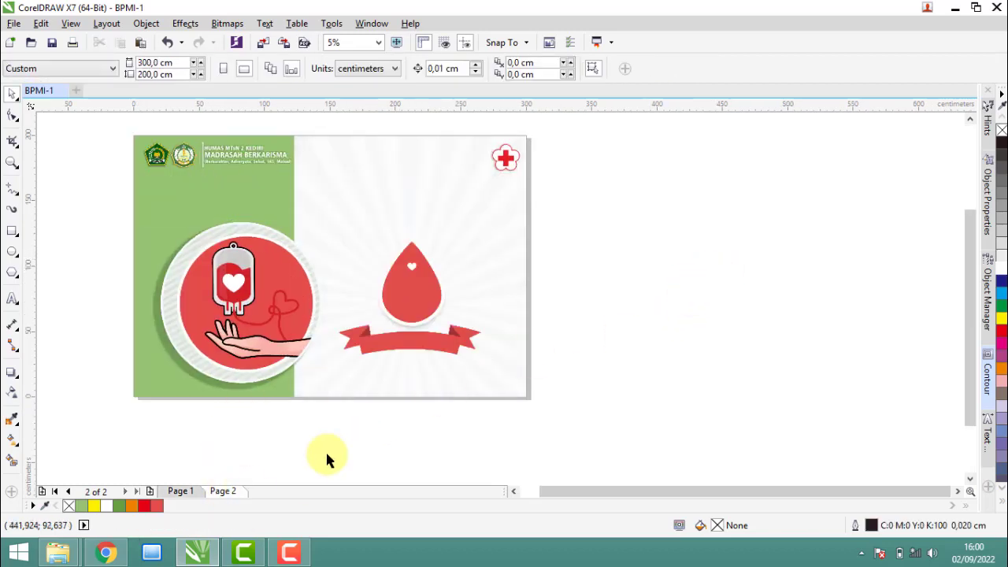
Step: Add a 100 pt EVERYONE text object beside the drop on Page 1
{"action": "left_click", "coordinate": [180, 491]}
{"action": "scroll", "coordinate": [406, 294], "scroll_direction": "up", "scroll_amount": 2}
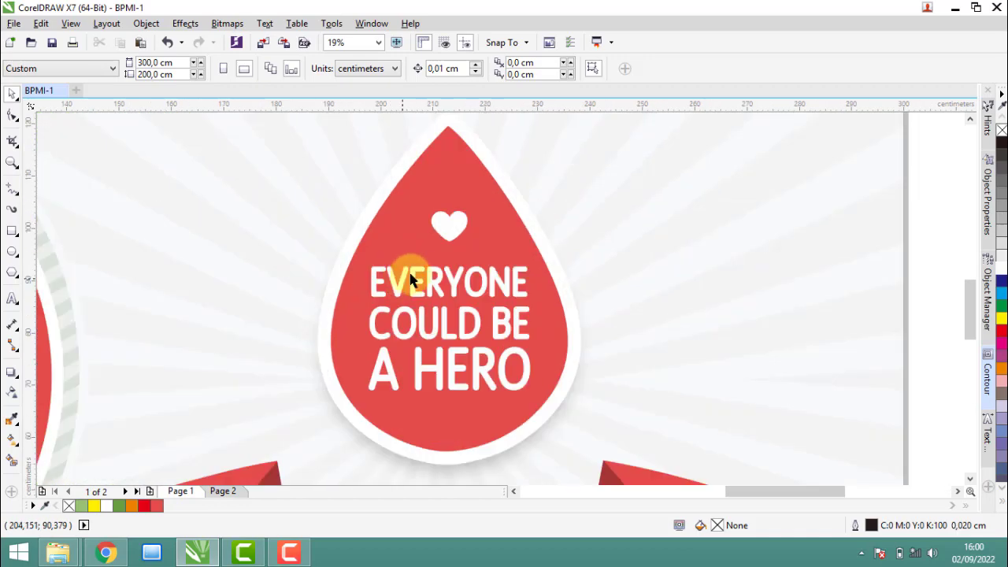
{"action": "scroll", "coordinate": [417, 276], "scroll_direction": "up", "scroll_amount": 2}
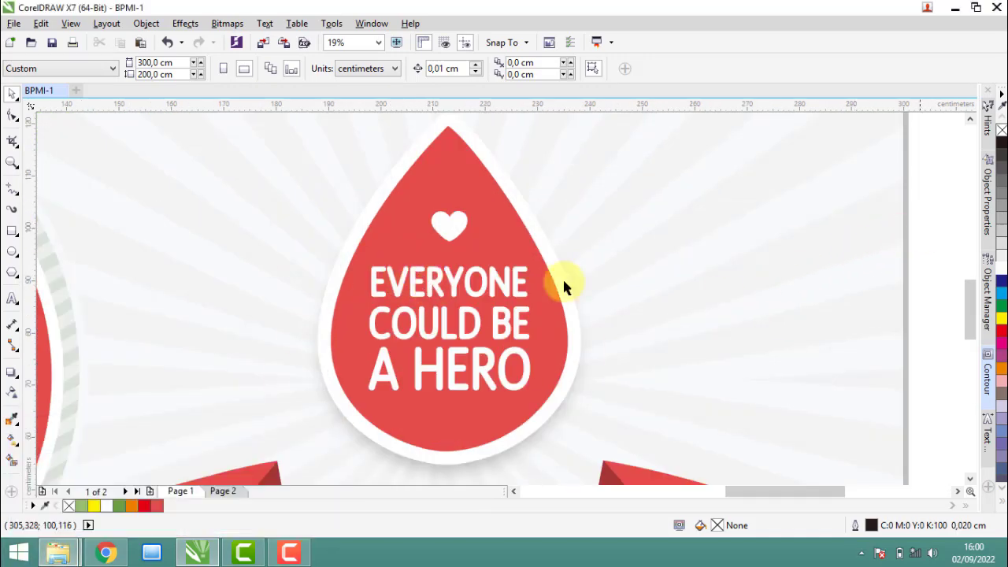
{"action": "left_click", "coordinate": [12, 299]}
{"action": "left_click", "coordinate": [649, 271]}
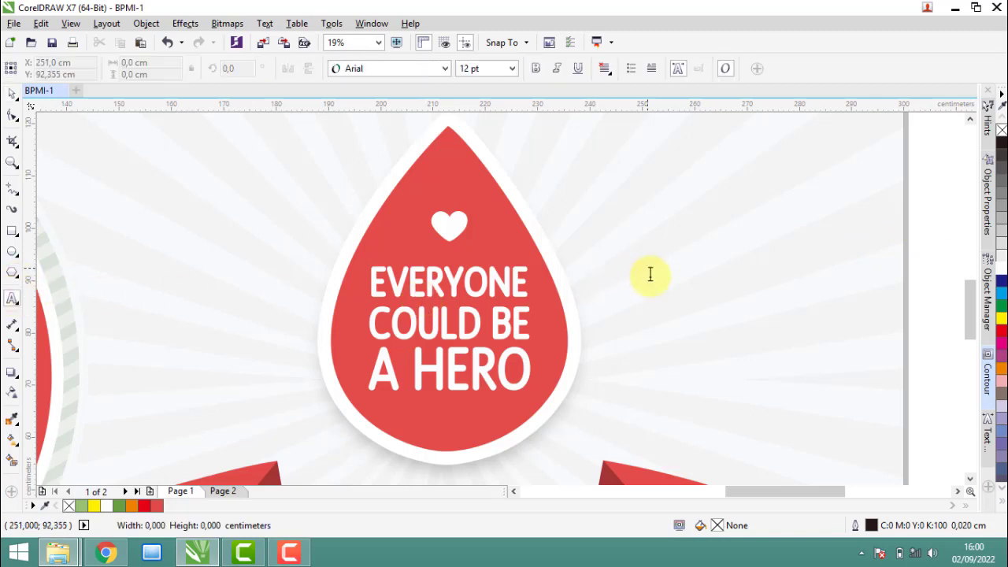
{"action": "left_click", "coordinate": [512, 68]}
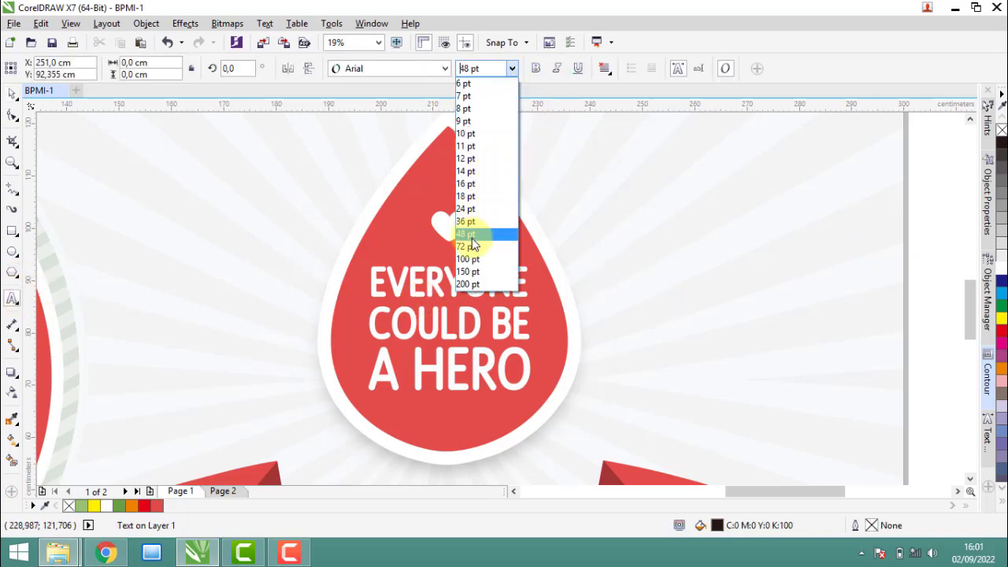
{"action": "left_click", "coordinate": [496, 266]}
{"action": "type", "text": "EVERYONE"}
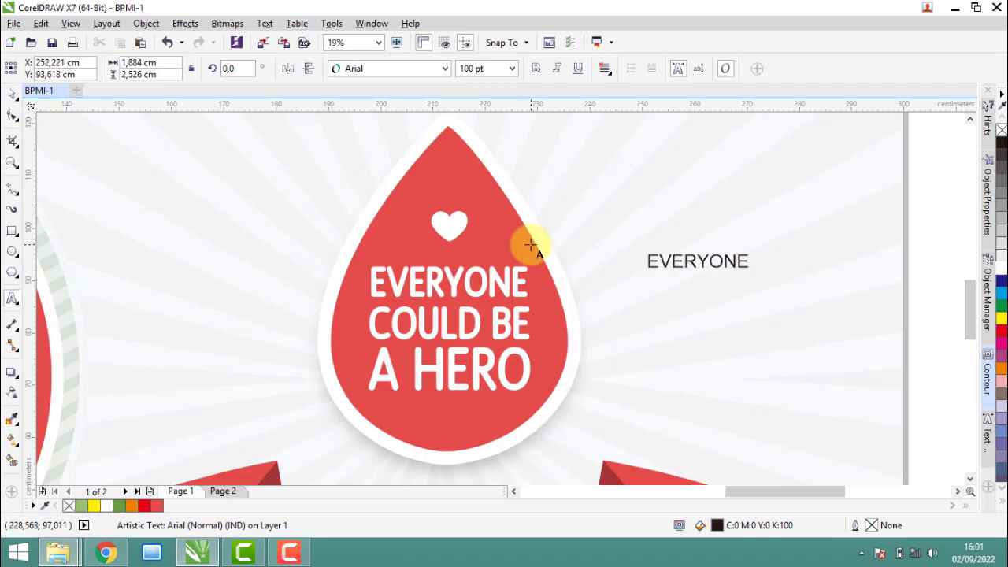
{"action": "key", "text": "Escape"}
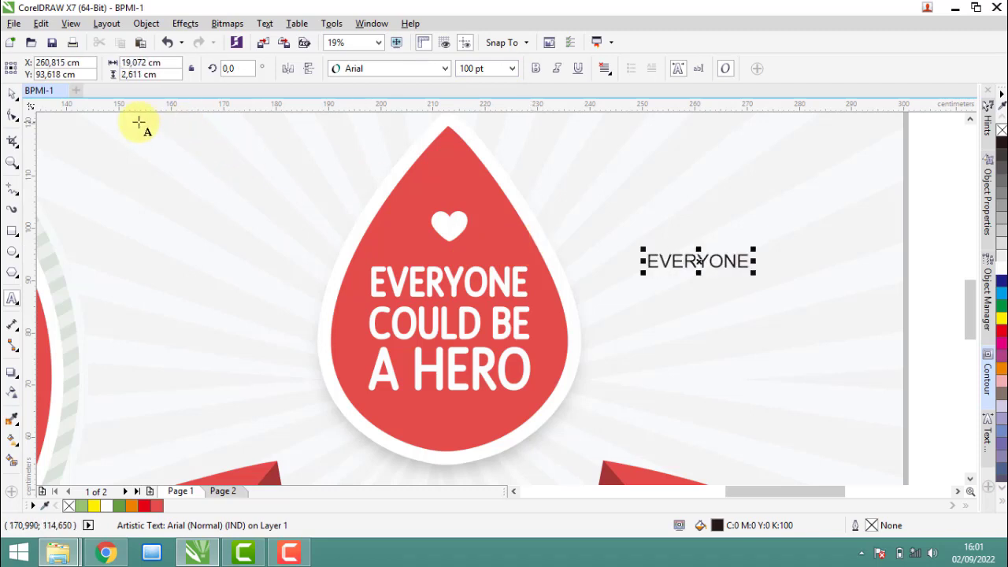
Step: Set EVERYONE to Revalo ModernRegular, enlarge it onto the red drop, and colour it cyan
{"action": "left_click", "coordinate": [392, 71]}
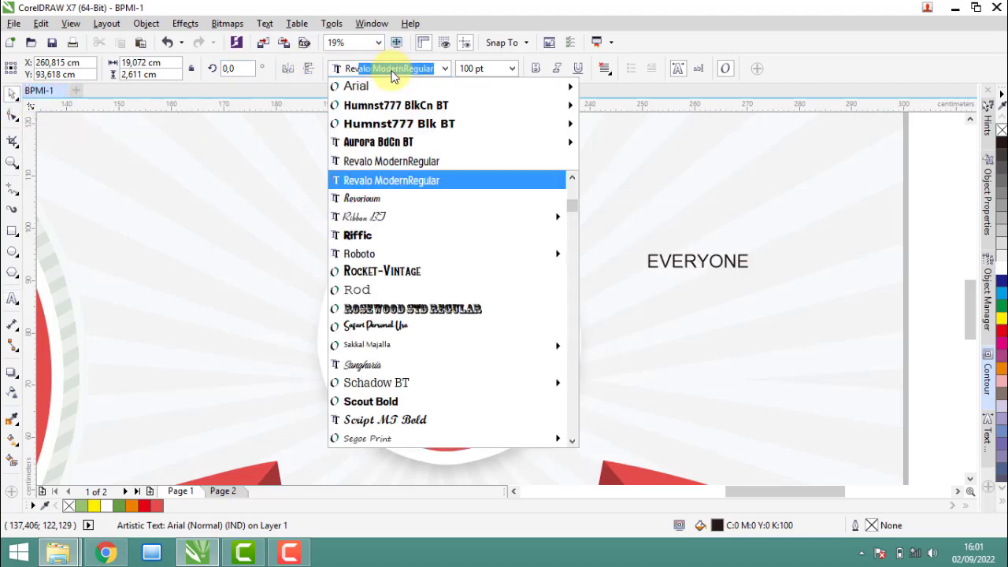
{"action": "left_click", "coordinate": [391, 180]}
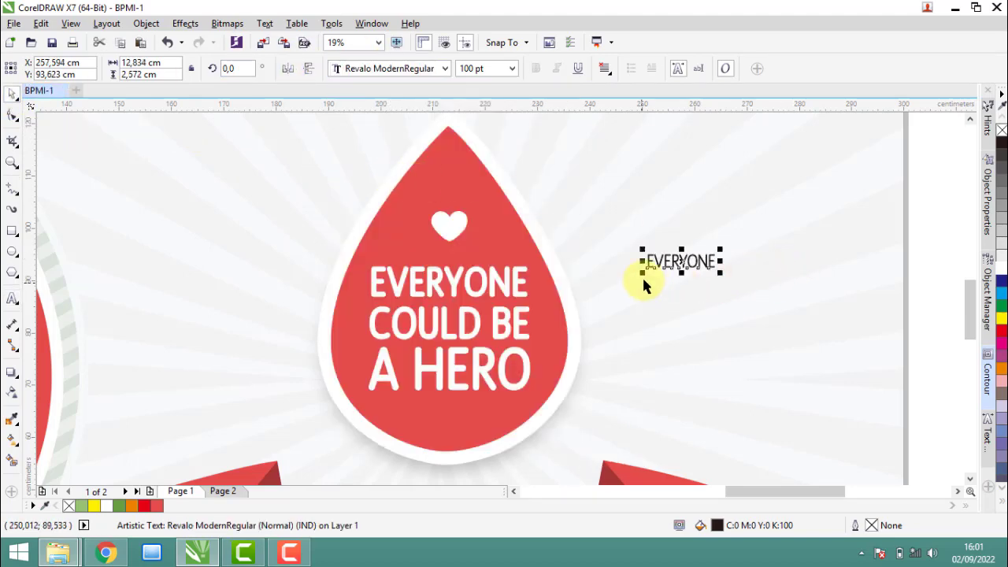
{"action": "left_click_drag", "start_coordinate": [643, 273], "coordinate": [563, 300]}
{"action": "mouse_move", "coordinate": [596, 270]}
{"action": "left_mouse_down"}
{"action": "mouse_move", "coordinate": [421, 291]}
{"action": "mouse_move", "coordinate": [376, 282]}
{"action": "left_mouse_up"}
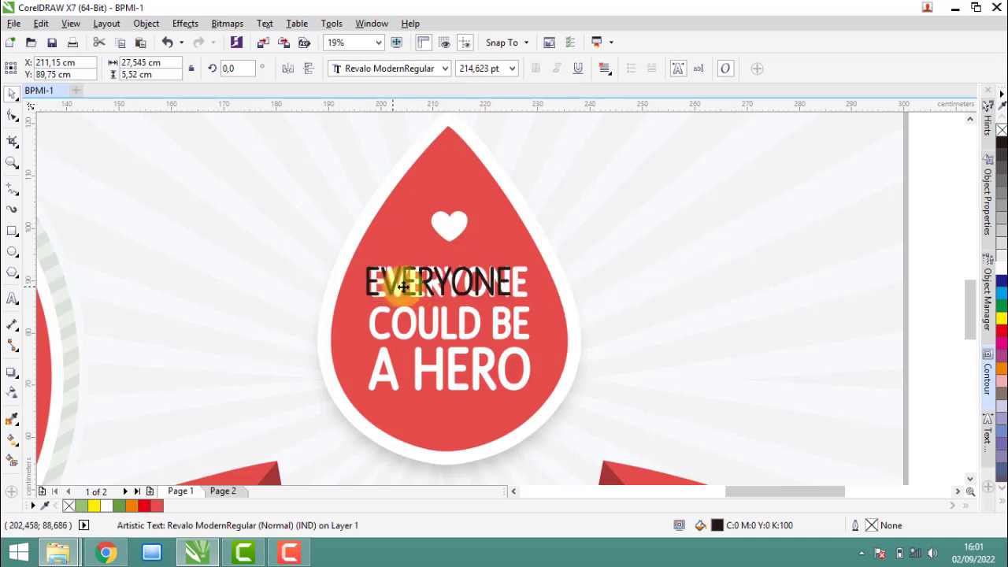
{"action": "left_click", "coordinate": [1002, 372]}
{"action": "left_click", "coordinate": [1003, 317]}
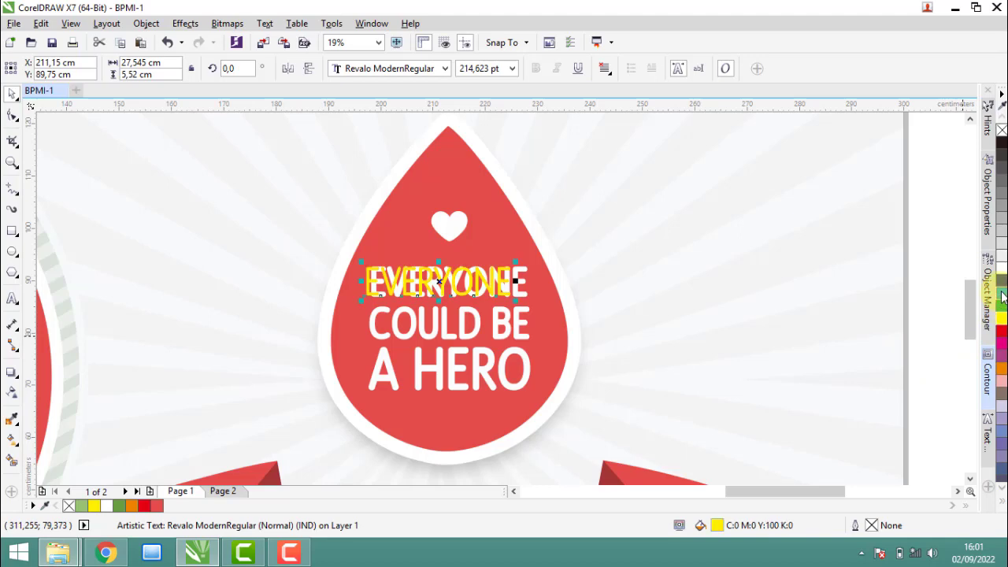
{"action": "left_click", "coordinate": [1002, 291]}
Step: Position and resize the cyan EVERYONE to overlay the white reference lettering
{"action": "scroll", "coordinate": [378, 279], "scroll_direction": "up", "scroll_amount": 3}
{"action": "scroll", "coordinate": [318, 264], "scroll_direction": "up", "scroll_amount": 2}
{"action": "left_click_drag", "start_coordinate": [317, 264], "coordinate": [345, 253]}
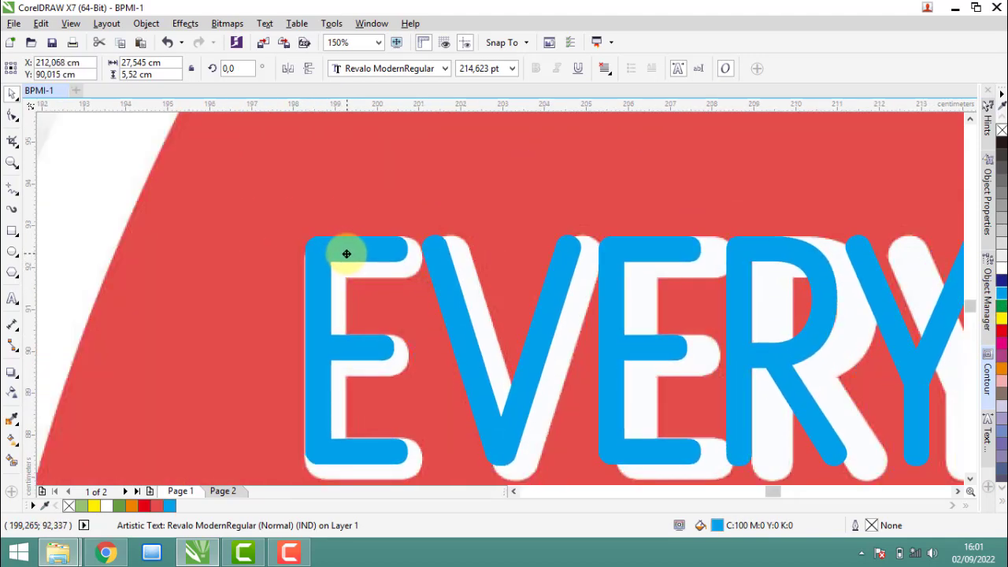
{"action": "scroll", "coordinate": [342, 252], "scroll_direction": "down", "scroll_amount": 3}
{"action": "mouse_move", "coordinate": [345, 253]}
{"action": "left_mouse_down"}
{"action": "mouse_move", "coordinate": [571, 295]}
{"action": "mouse_move", "coordinate": [577, 319]}
{"action": "left_mouse_up"}
{"action": "scroll", "coordinate": [571, 295], "scroll_direction": "up", "scroll_amount": 1}
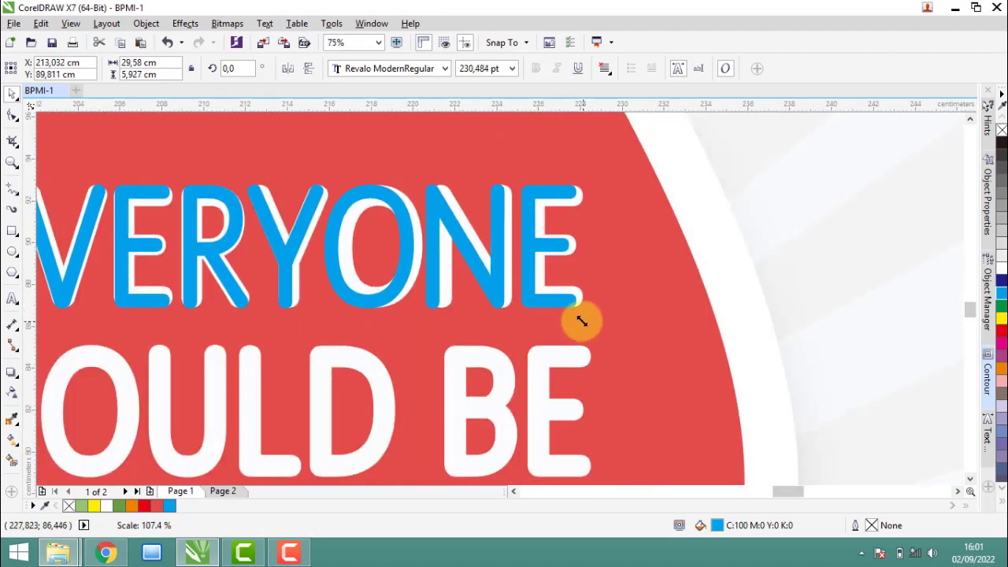
{"action": "left_click_drag", "start_coordinate": [584, 323], "coordinate": [609, 300]}
{"action": "scroll", "coordinate": [581, 235], "scroll_direction": "up", "scroll_amount": 2}
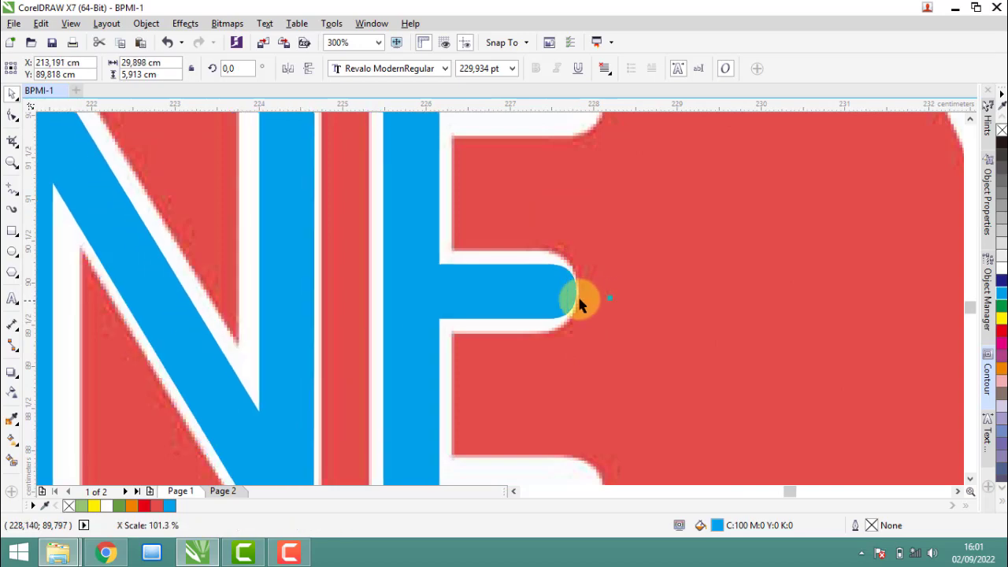
{"action": "scroll", "coordinate": [582, 294], "scroll_direction": "down", "scroll_amount": 2}
{"action": "scroll", "coordinate": [591, 293], "scroll_direction": "down", "scroll_amount": 1}
{"action": "scroll", "coordinate": [592, 322], "scroll_direction": "up", "scroll_amount": 1}
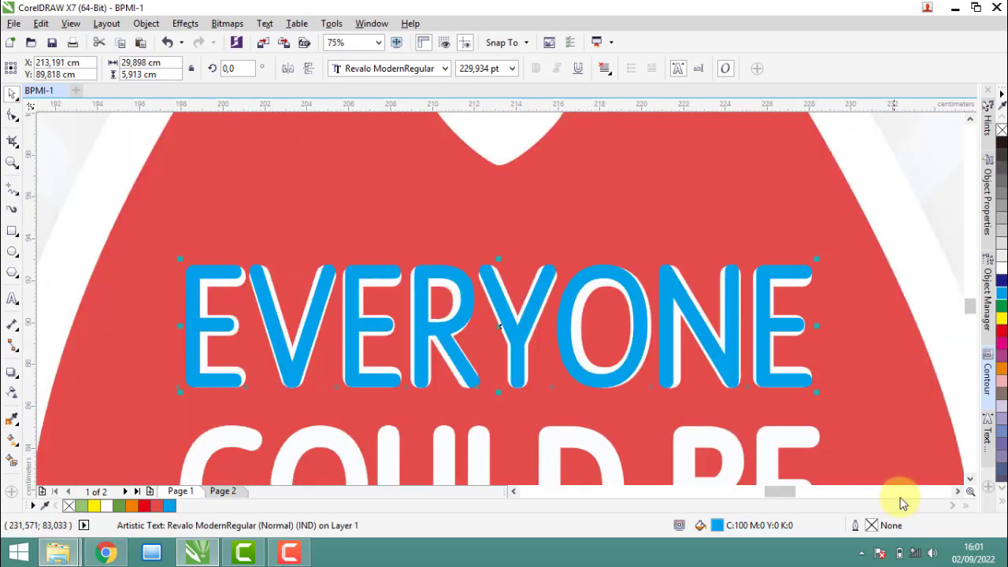
Step: Give the blue EVERYONE a blue outline, first 1 cm with round corners
{"action": "left_click_drag", "start_coordinate": [1001, 296], "coordinate": [864, 521]}
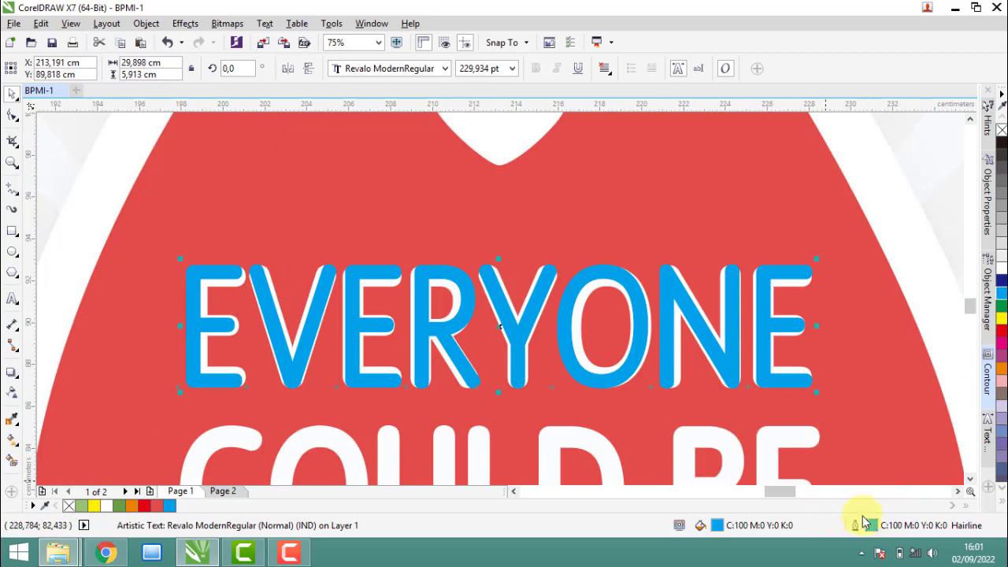
{"action": "double_click", "coordinate": [871, 525]}
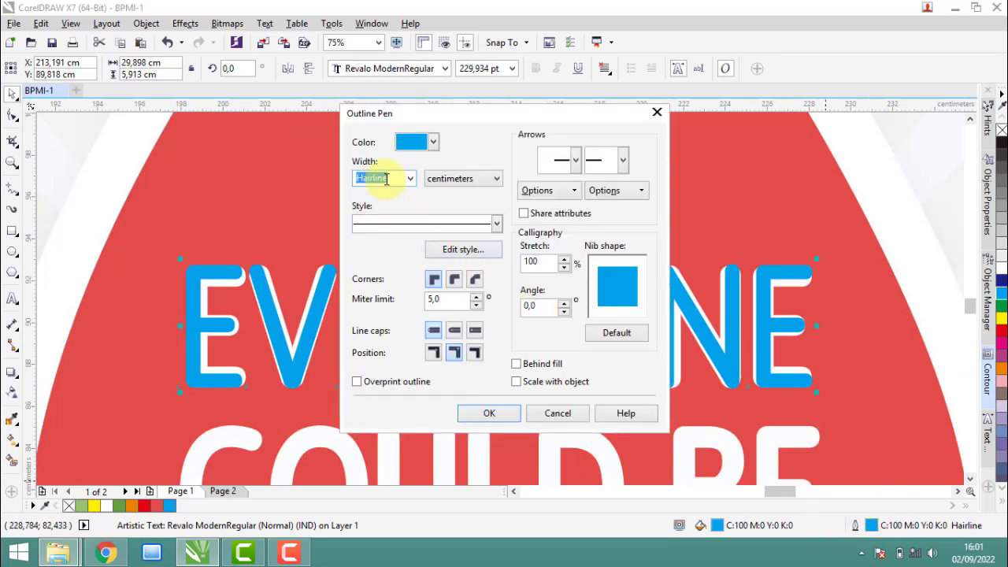
{"action": "type", "text": "1"}
{"action": "left_click", "coordinate": [456, 280]}
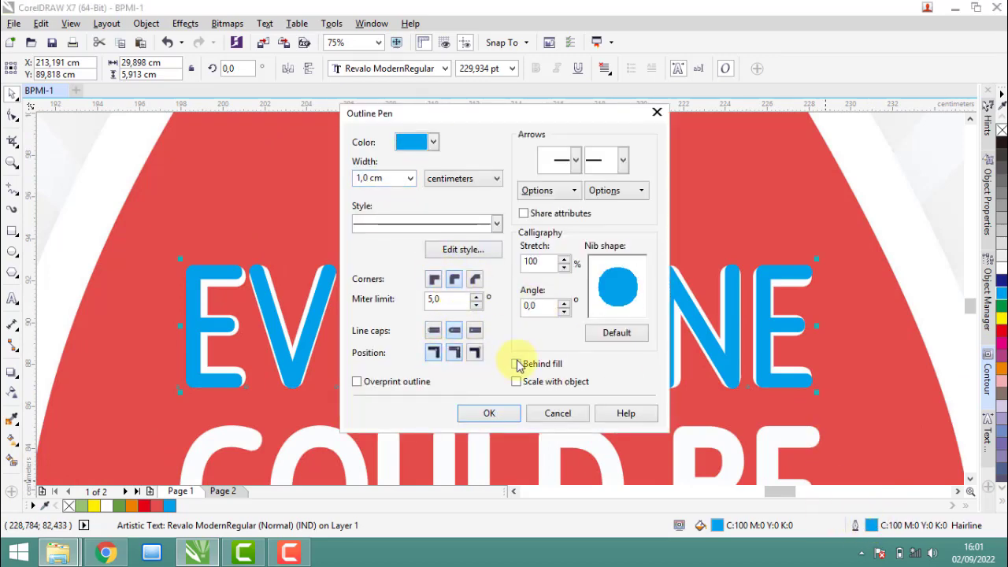
{"action": "left_click", "coordinate": [492, 412]}
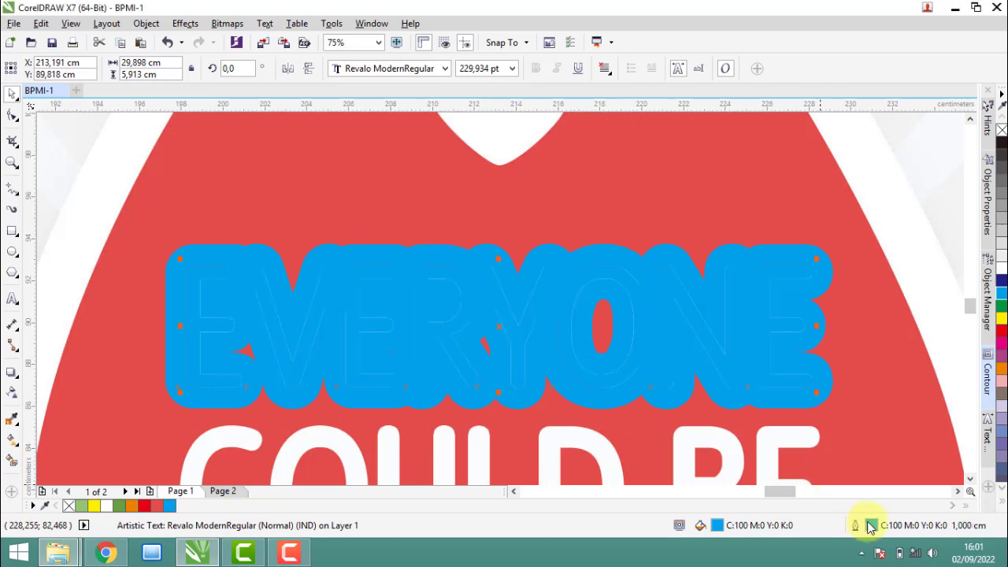
Step: Try hairline and 0.2 cm outline widths, settling on a 0.1 cm outline
{"action": "key", "text": "F12"}
{"action": "left_click", "coordinate": [409, 178]}
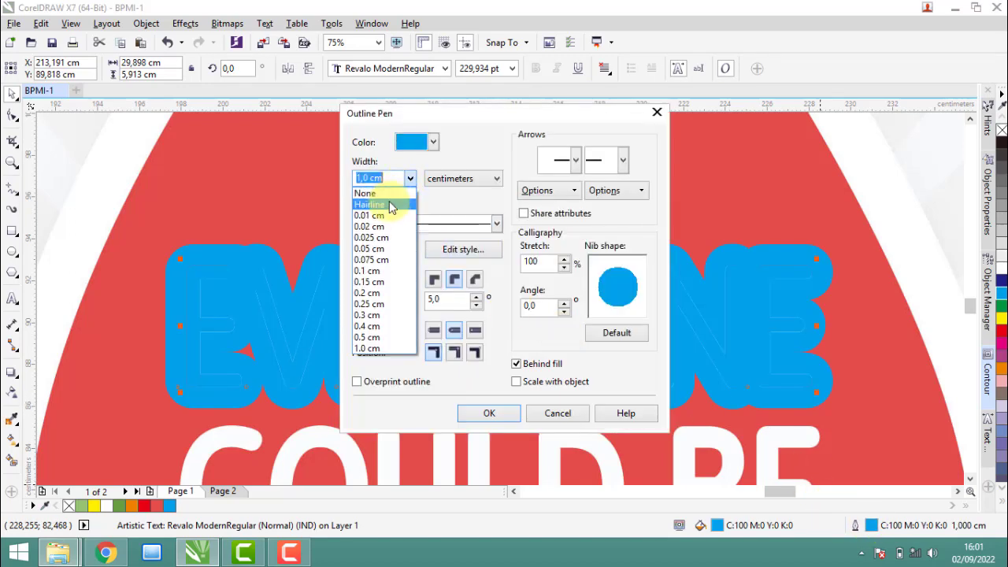
{"action": "left_click", "coordinate": [378, 202]}
{"action": "left_click", "coordinate": [490, 413]}
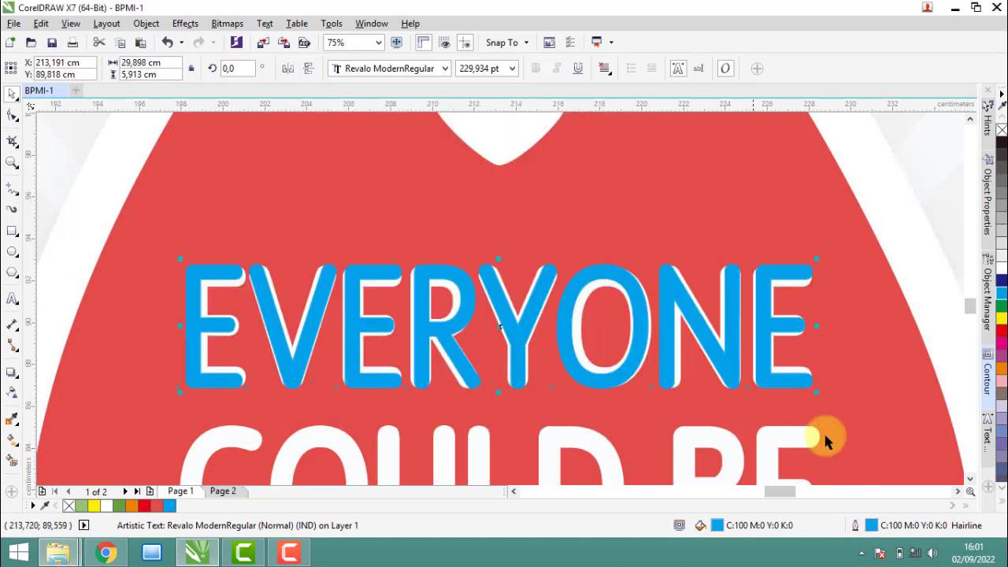
{"action": "double_click", "coordinate": [871, 526]}
{"action": "type", "text": "0,2"}
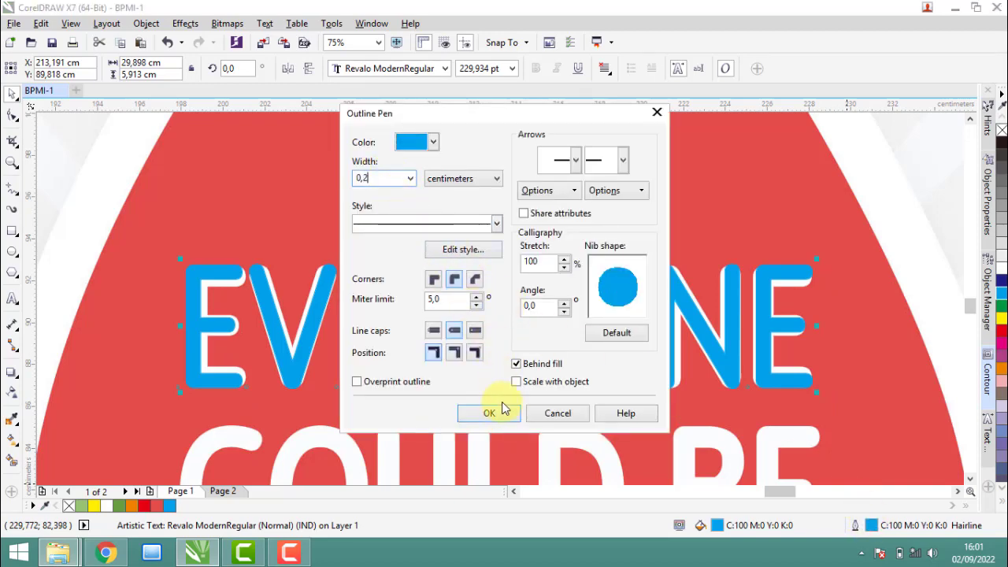
{"action": "left_click", "coordinate": [489, 412]}
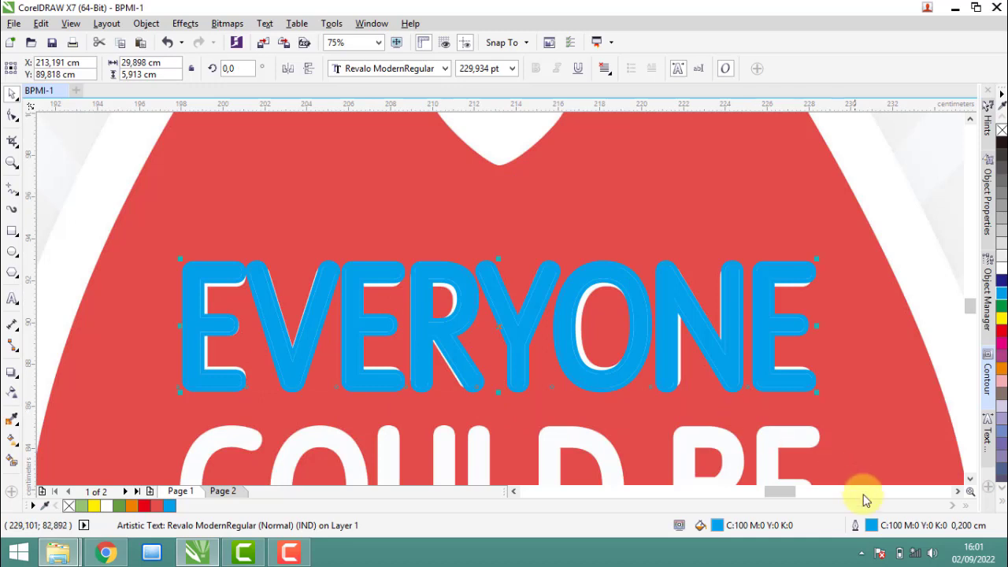
{"action": "double_click", "coordinate": [871, 525]}
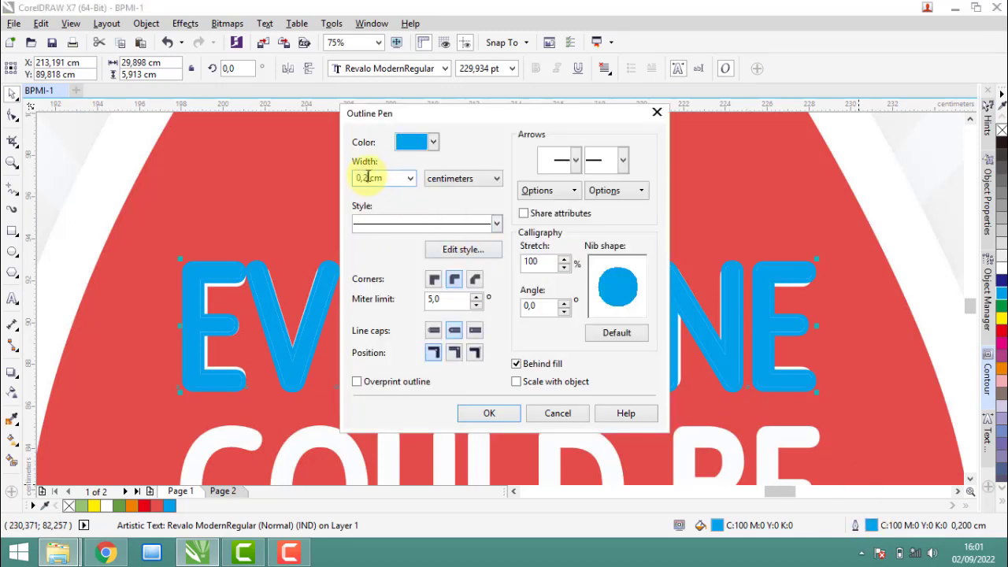
{"action": "left_click", "coordinate": [489, 413]}
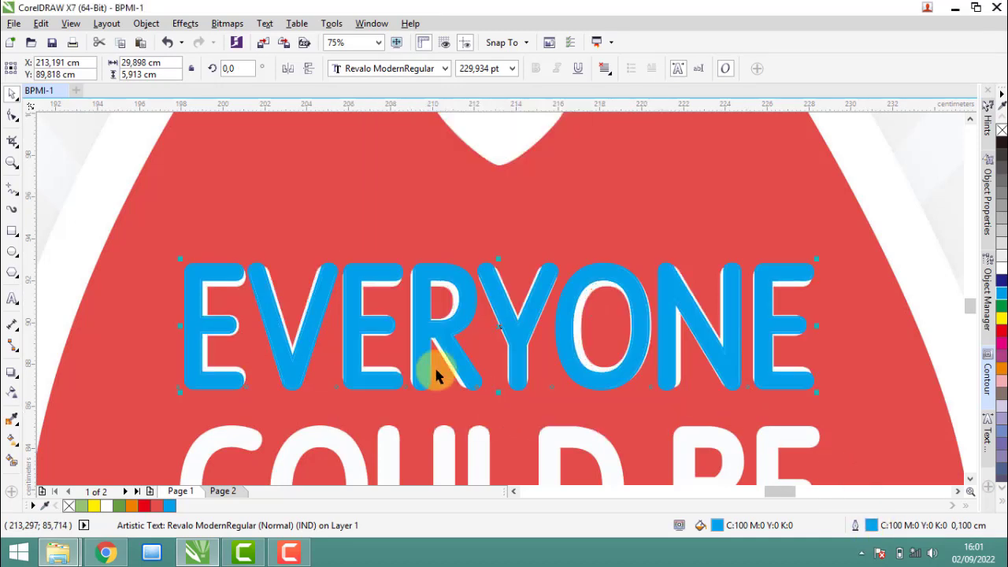
{"action": "left_click_drag", "start_coordinate": [322, 310], "coordinate": [374, 242]}
Step: Undo the accidental move and shorten the blue EVERYONE to 5.75 cm tall
{"action": "key", "text": "ctrl+z"}
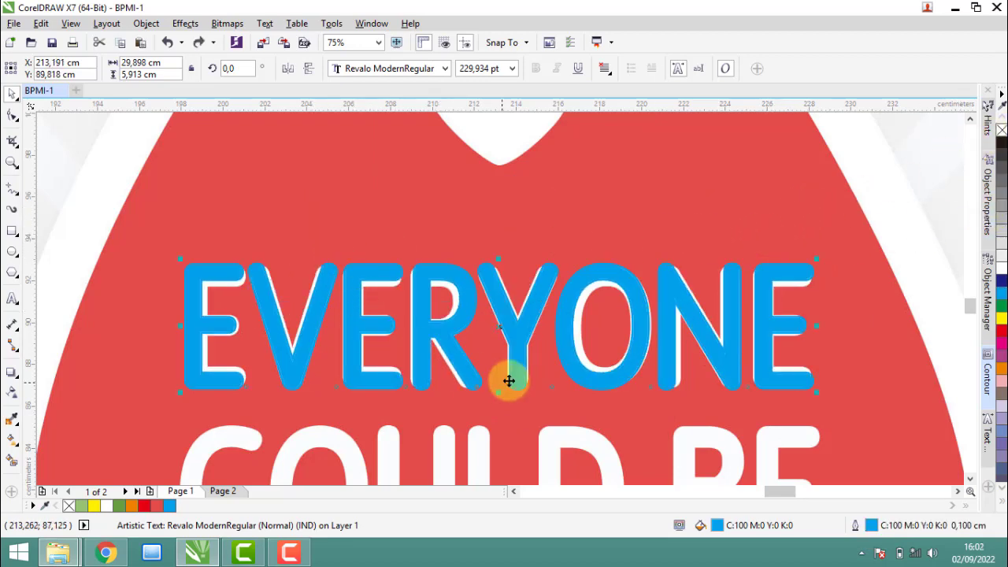
{"action": "scroll", "coordinate": [504, 267], "scroll_direction": "up", "scroll_amount": 1}
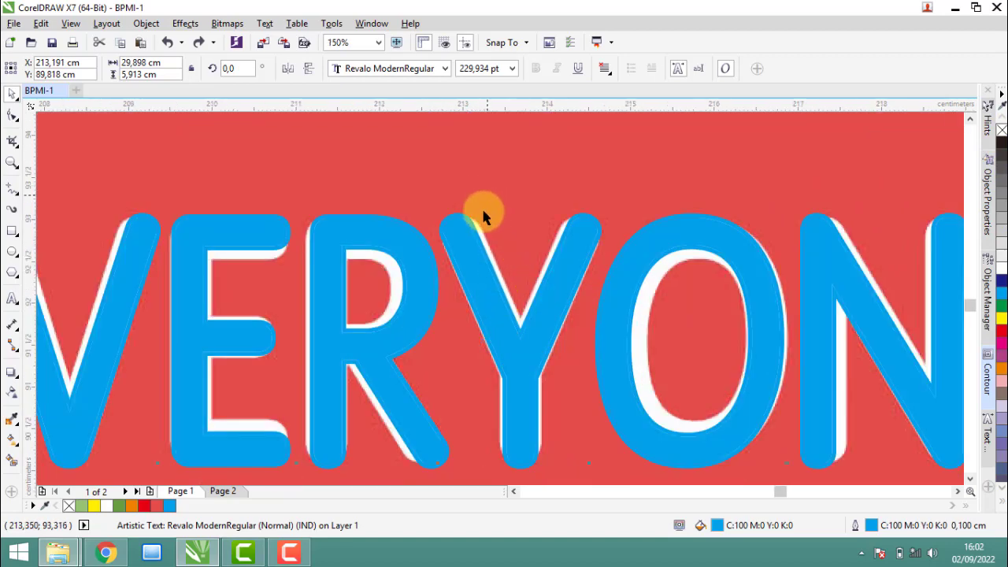
{"action": "scroll", "coordinate": [479, 213], "scroll_direction": "up", "scroll_amount": 1}
{"action": "left_click_drag", "start_coordinate": [480, 234], "coordinate": [479, 241]}
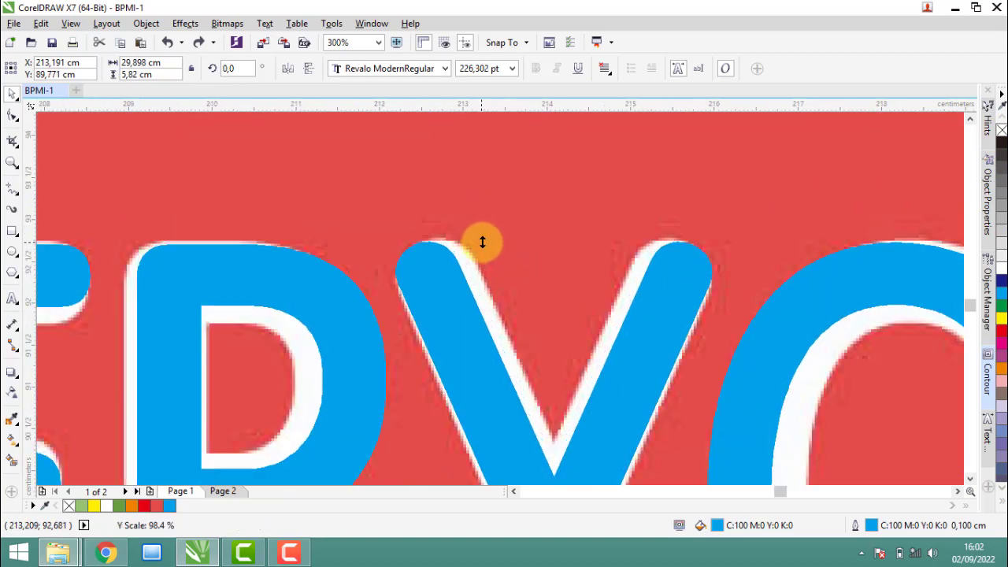
{"action": "scroll", "coordinate": [479, 236], "scroll_direction": "down", "scroll_amount": 3}
{"action": "scroll", "coordinate": [468, 307], "scroll_direction": "up", "scroll_amount": 3}
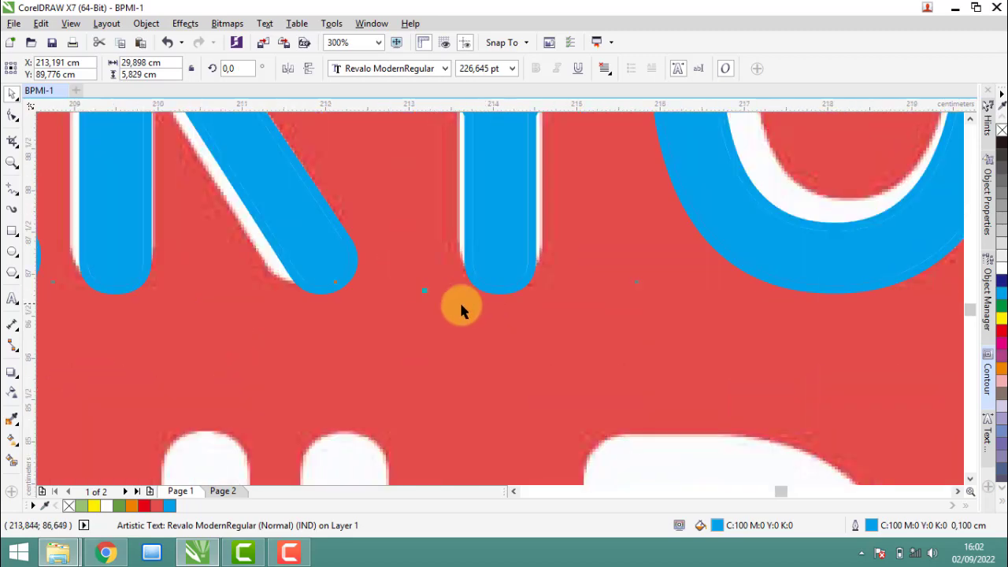
{"action": "left_click_drag", "start_coordinate": [425, 289], "coordinate": [428, 284]}
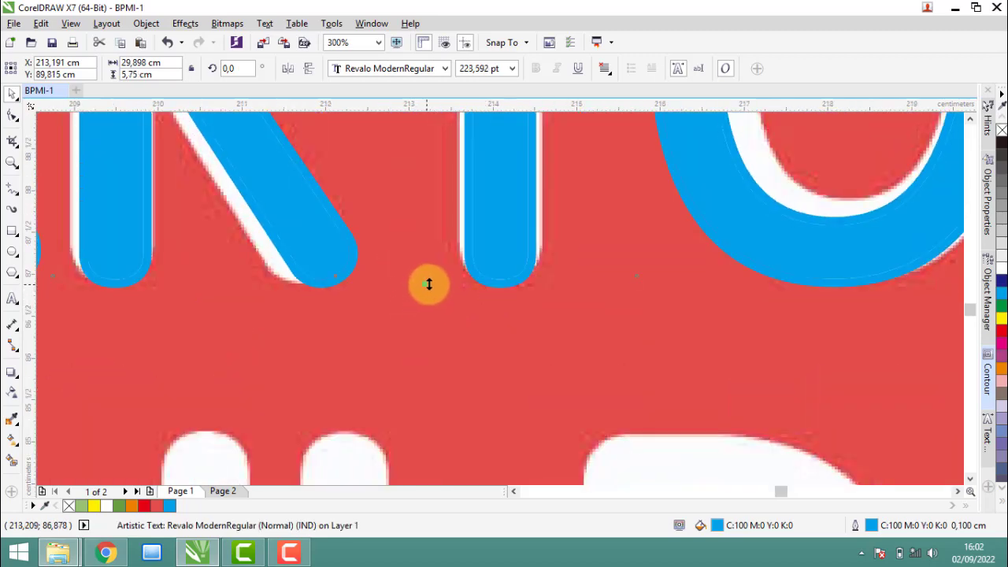
{"action": "scroll", "coordinate": [520, 271], "scroll_direction": "down", "scroll_amount": 3}
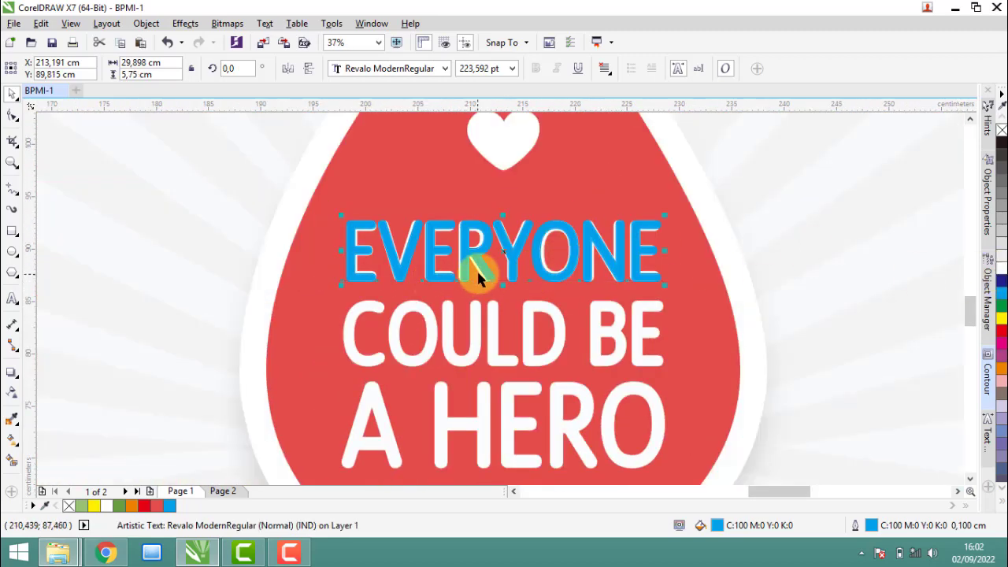
Step: Copy EVERYONE down over the white line and retype it as COULD BE
{"action": "left_click_drag", "start_coordinate": [513, 254], "coordinate": [513, 332]}
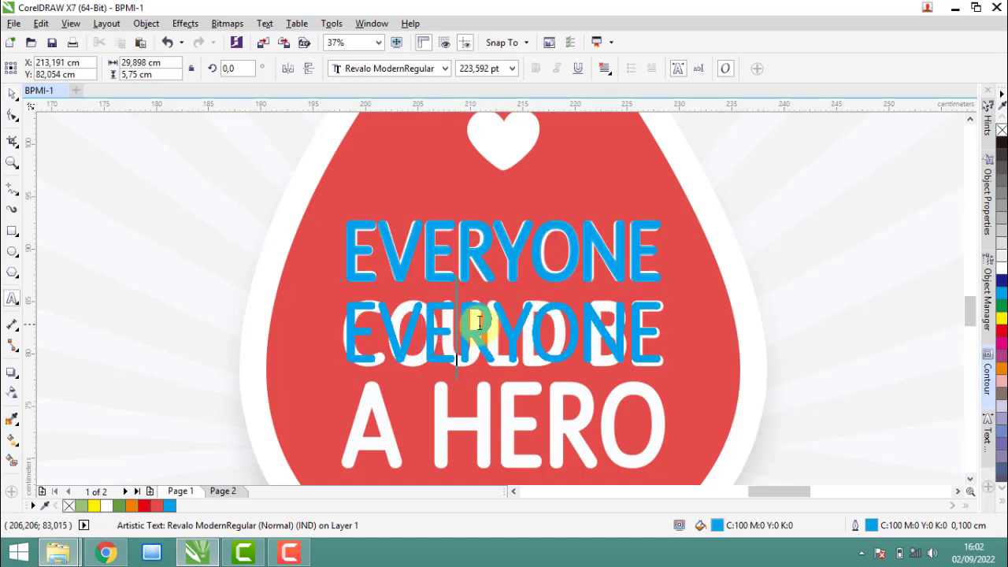
{"action": "double_click", "coordinate": [482, 322]}
{"action": "type", "text": "COUL"}
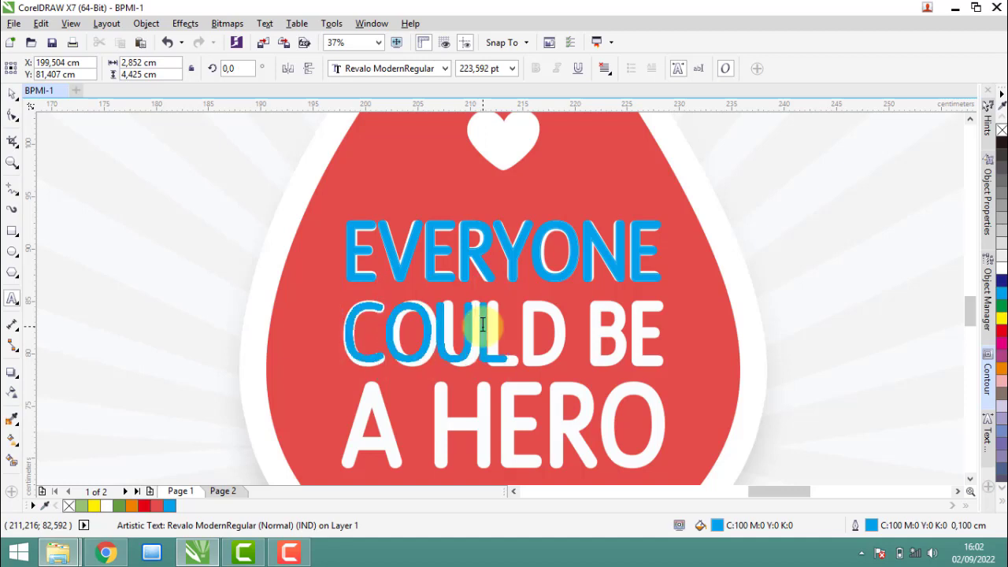
{"action": "type", "text": "D BE"}
{"action": "left_click", "coordinate": [11, 99]}
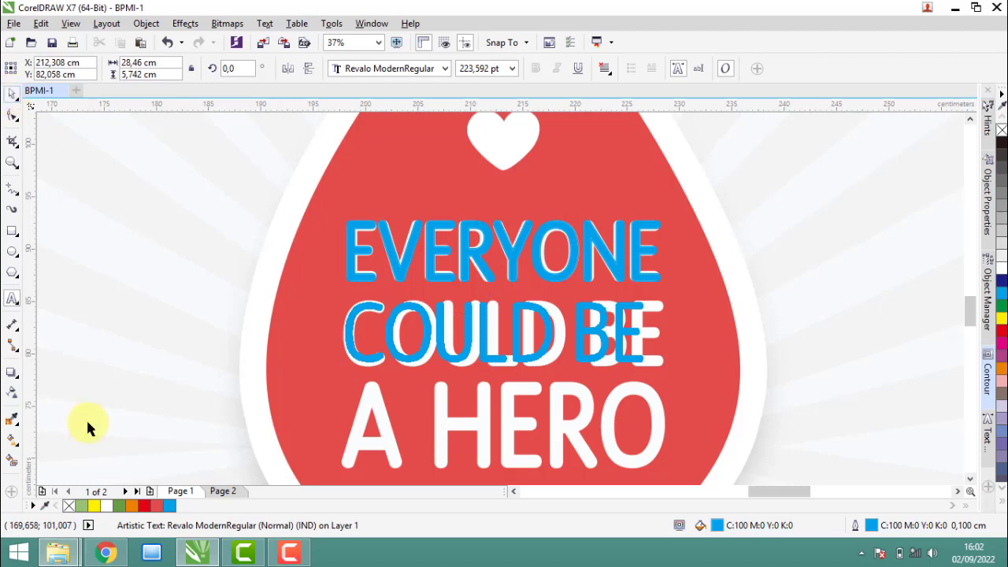
Step: Stretch the blue COULD BE to 30.35 cm wide and place a copy over A HERO
{"action": "left_click", "coordinate": [634, 353]}
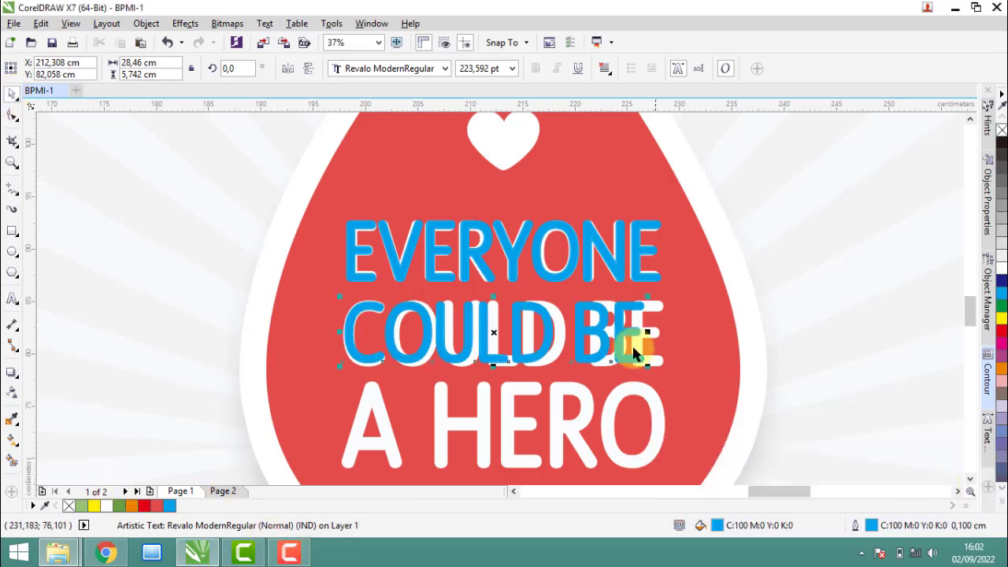
{"action": "scroll", "coordinate": [646, 351], "scroll_direction": "up", "scroll_amount": 1}
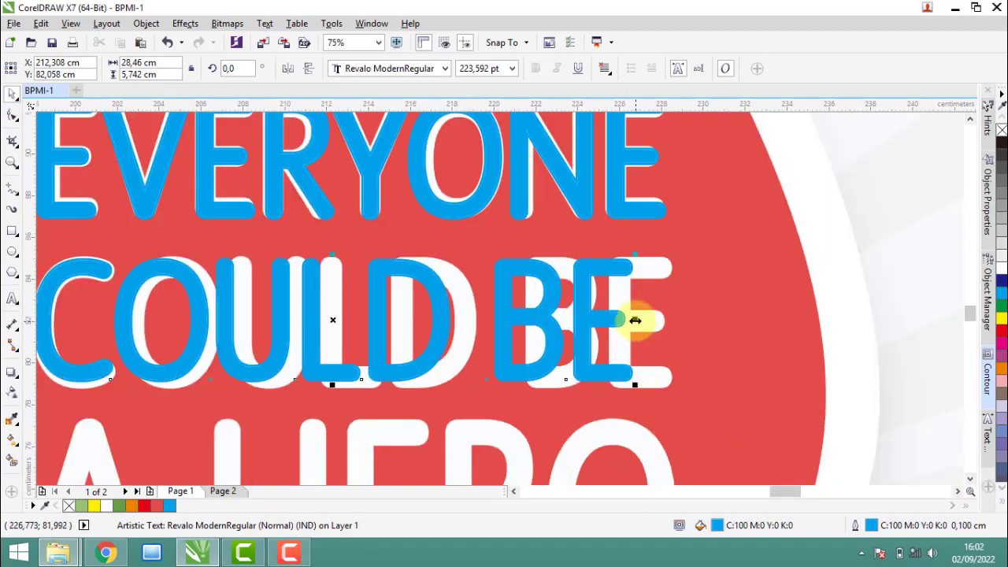
{"action": "left_click_drag", "start_coordinate": [634, 321], "coordinate": [674, 325]}
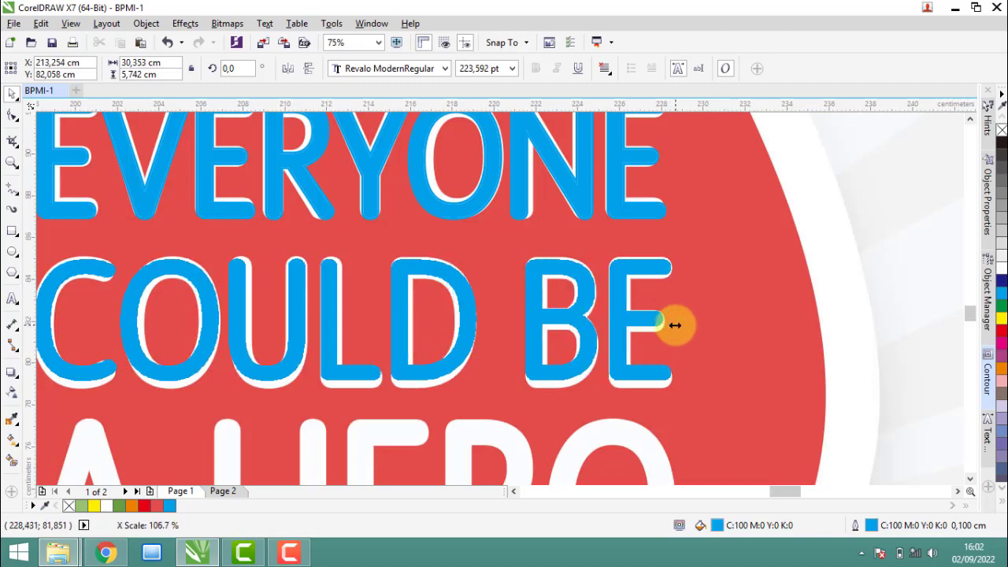
{"action": "scroll", "coordinate": [675, 324], "scroll_direction": "down", "scroll_amount": 1}
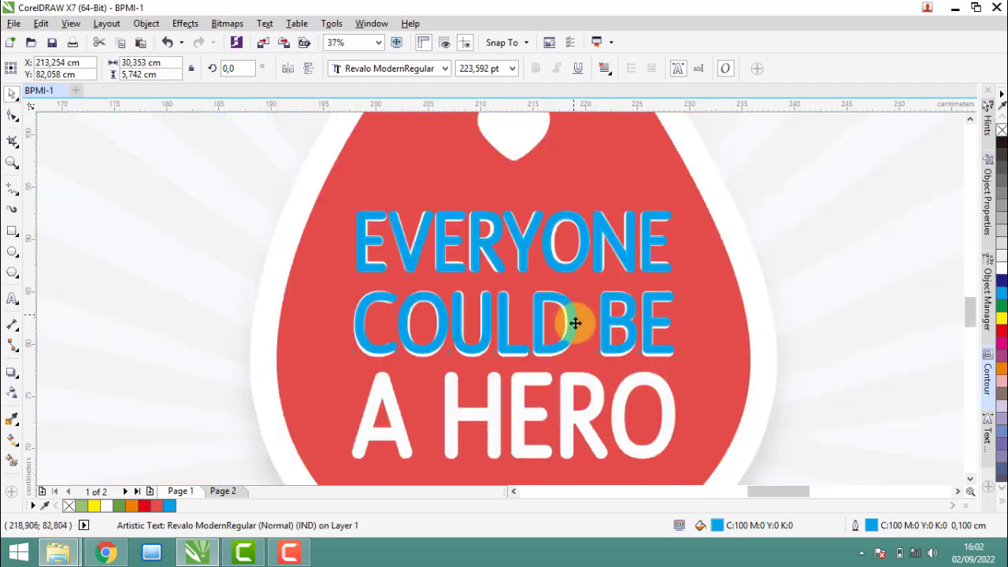
{"action": "left_click_drag", "start_coordinate": [568, 327], "coordinate": [581, 416]}
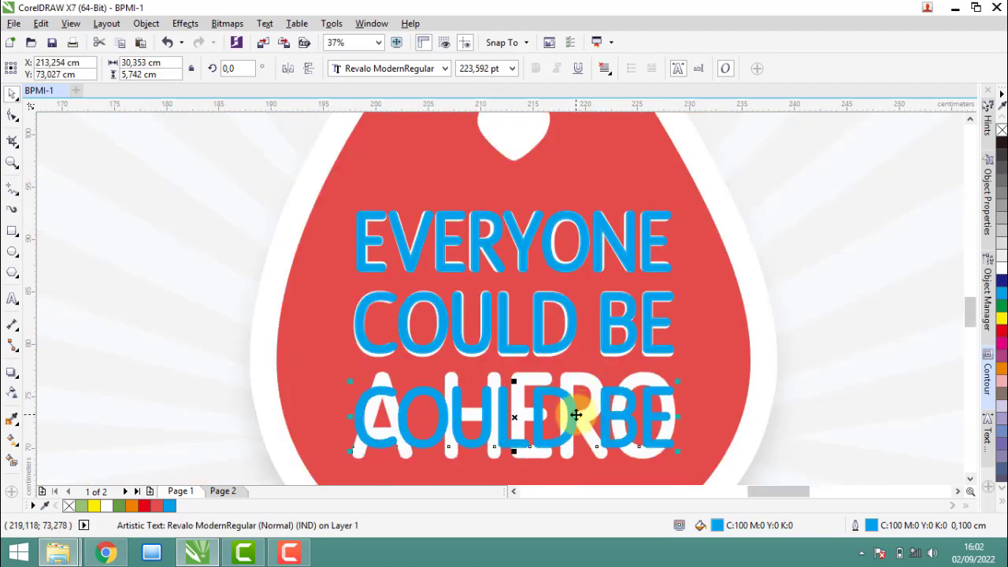
Step: Retype the copied text over the white line as A HERO
{"action": "double_click", "coordinate": [575, 414]}
{"action": "key", "text": "ctrl+a"}
{"action": "type", "text": "A"}
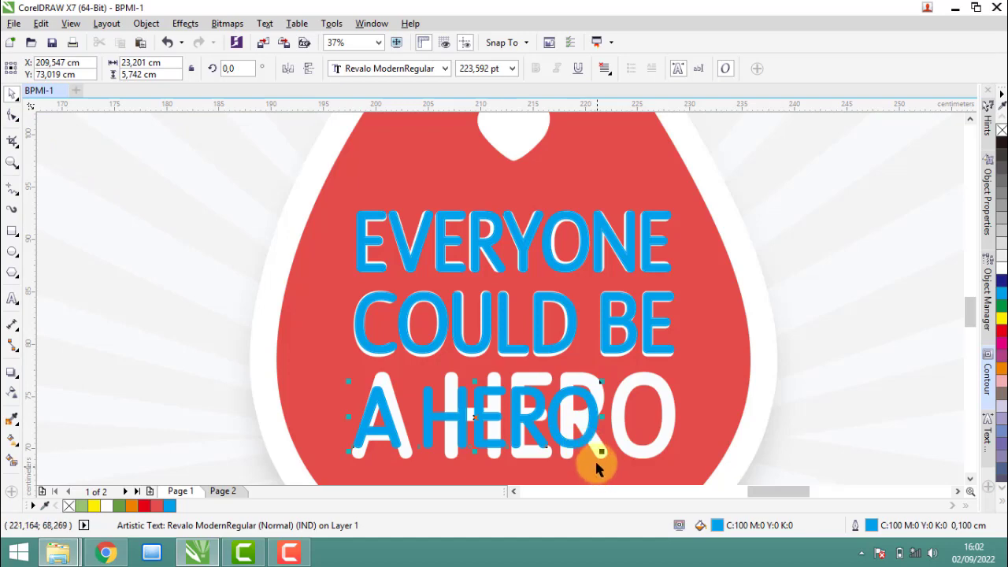
{"action": "scroll", "coordinate": [595, 447], "scroll_direction": "up", "scroll_amount": 2}
Step: Size the blue A HERO to about 324.7 pt to fit, then select all three slogan lines
{"action": "mouse_move", "coordinate": [601, 447]}
{"action": "left_mouse_down"}
{"action": "mouse_move", "coordinate": [697, 327]}
{"action": "mouse_move", "coordinate": [772, 286]}
{"action": "mouse_move", "coordinate": [735, 274]}
{"action": "mouse_move", "coordinate": [824, 270]}
{"action": "left_mouse_up"}
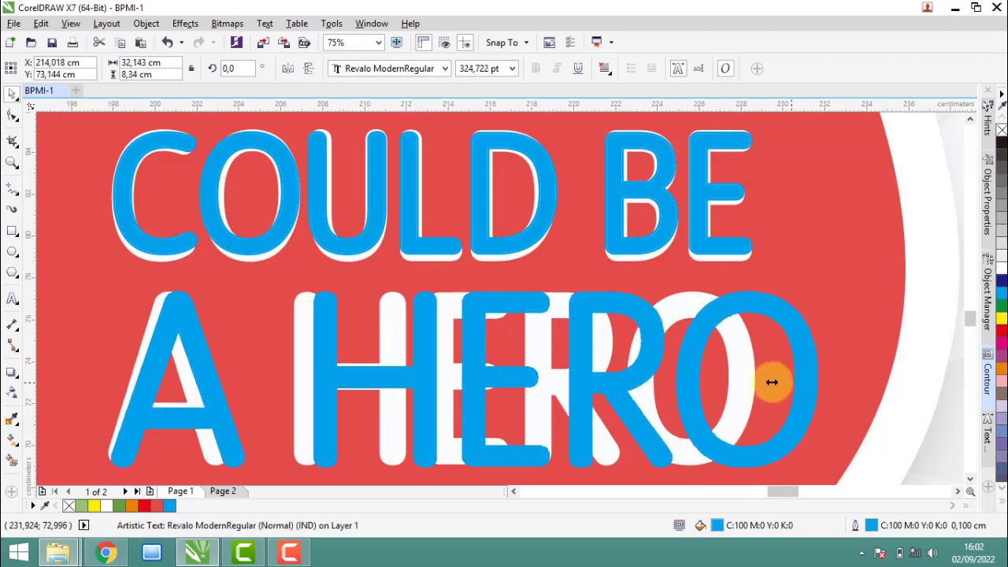
{"action": "left_click_drag", "start_coordinate": [823, 382], "coordinate": [760, 381]}
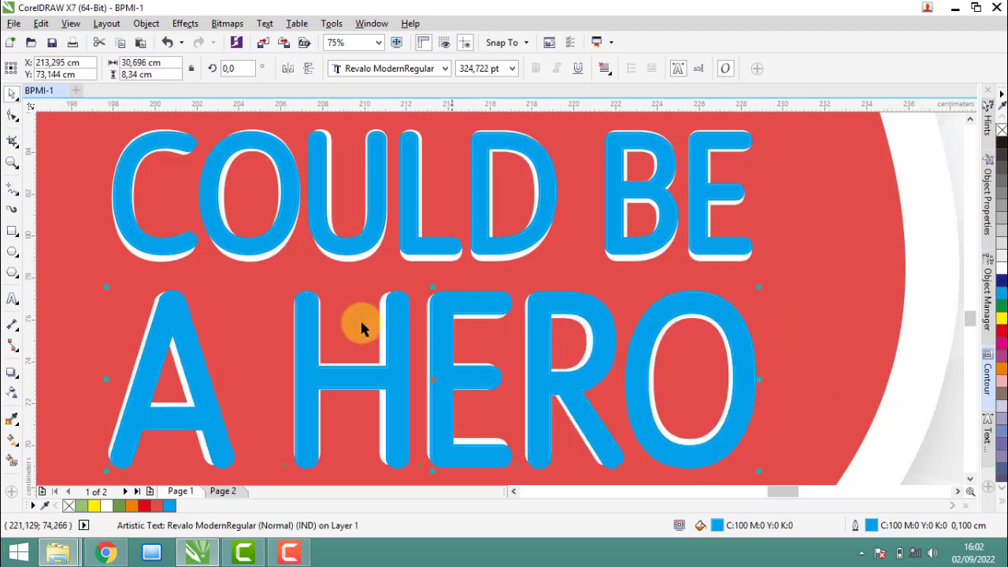
{"action": "scroll", "coordinate": [343, 311], "scroll_direction": "down", "scroll_amount": 4}
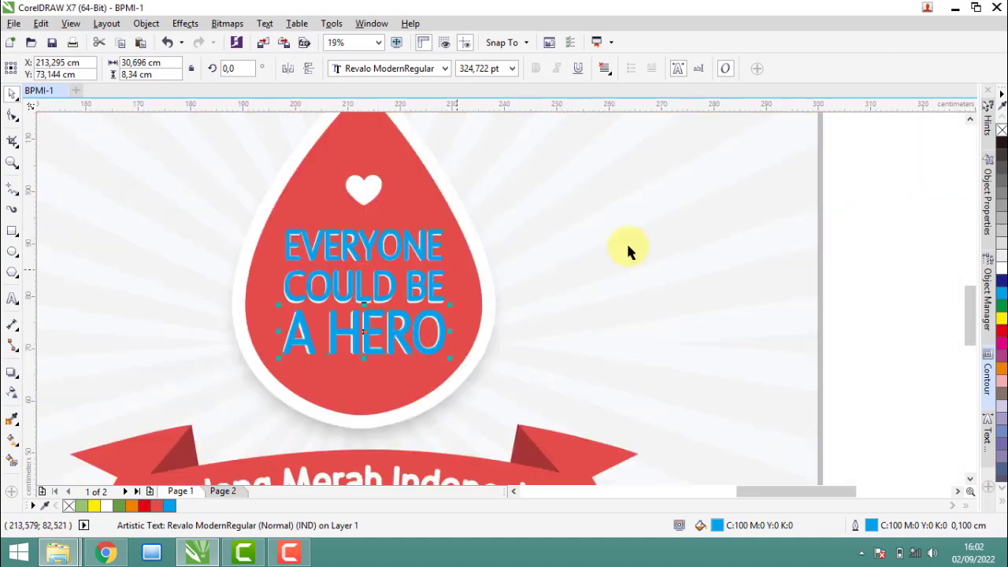
{"action": "left_click_drag", "start_coordinate": [855, 187], "coordinate": [285, 396]}
{"action": "left_click_drag", "start_coordinate": [228, 410], "coordinate": [230, 408]}
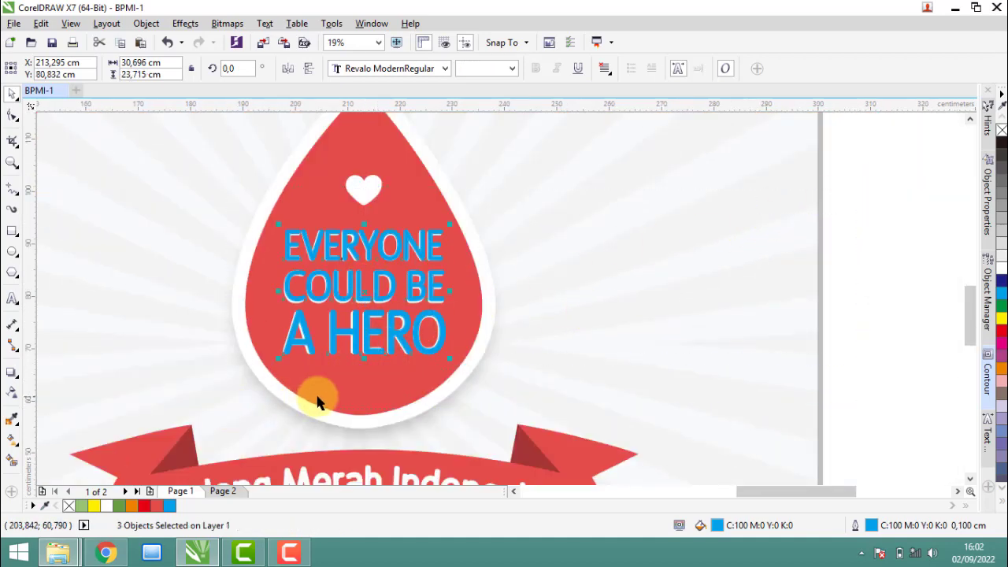
Step: Give the three slogan lines a white fill and white outline, and group them
{"action": "left_click", "coordinate": [1002, 269]}
{"action": "right_click", "coordinate": [1001, 269]}
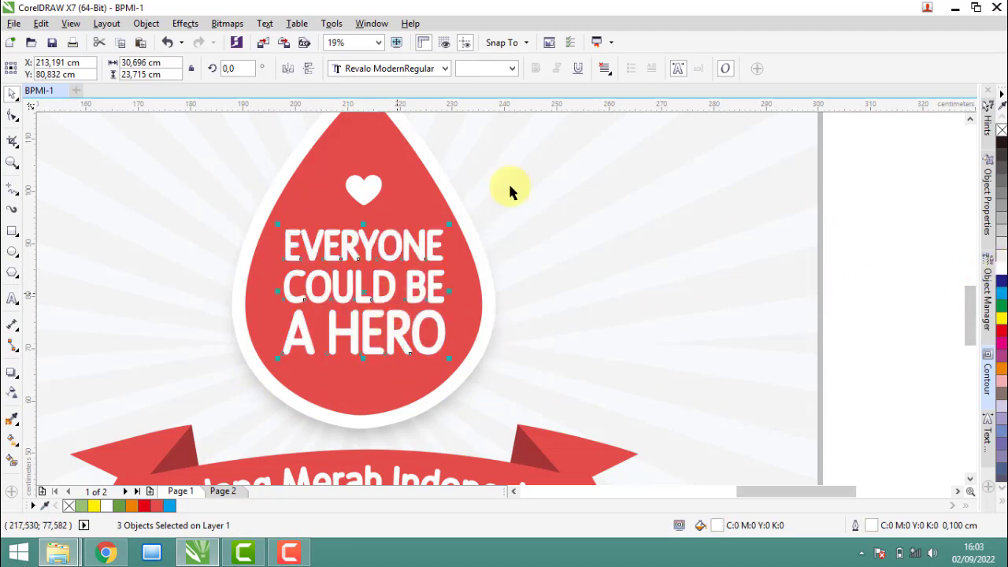
{"action": "key", "text": "ctrl+g"}
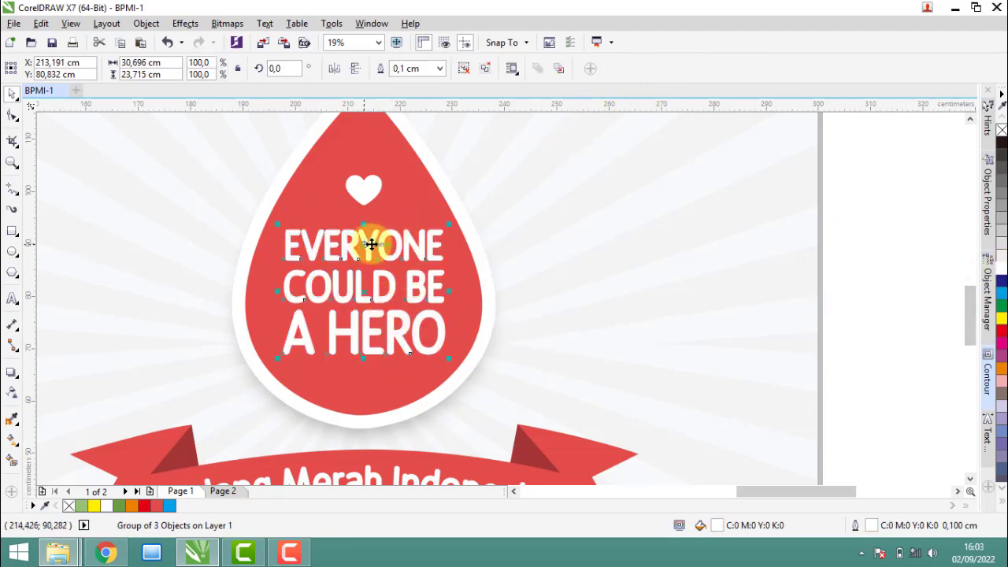
Step: Paste a copy of the grouped slogan onto Page 2's drop, then return to Page 1
{"action": "right_click", "coordinate": [369, 246]}
{"action": "left_click", "coordinate": [405, 333]}
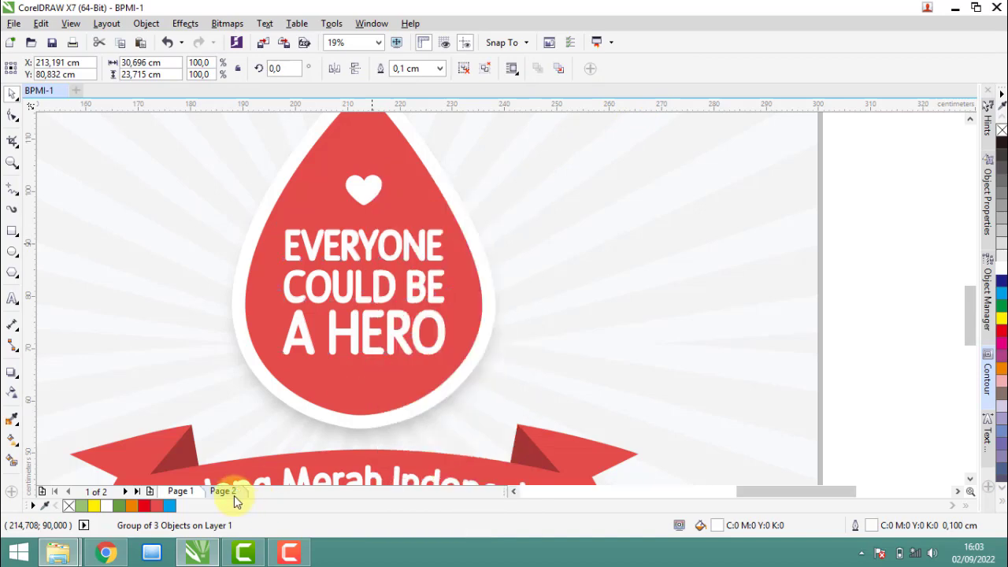
{"action": "left_click", "coordinate": [224, 492]}
{"action": "key", "text": "ctrl+v"}
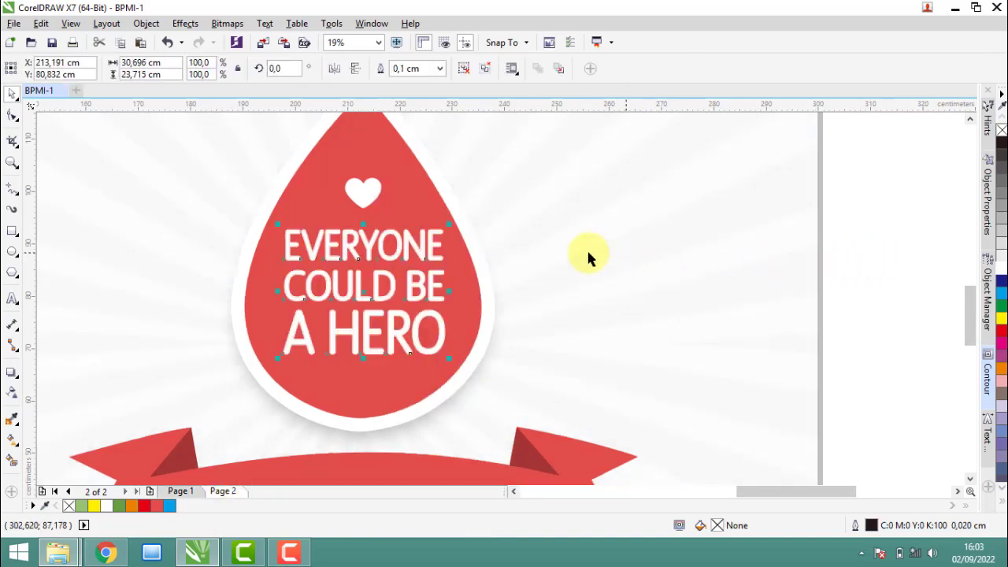
{"action": "scroll", "coordinate": [446, 295], "scroll_direction": "down", "scroll_amount": 3}
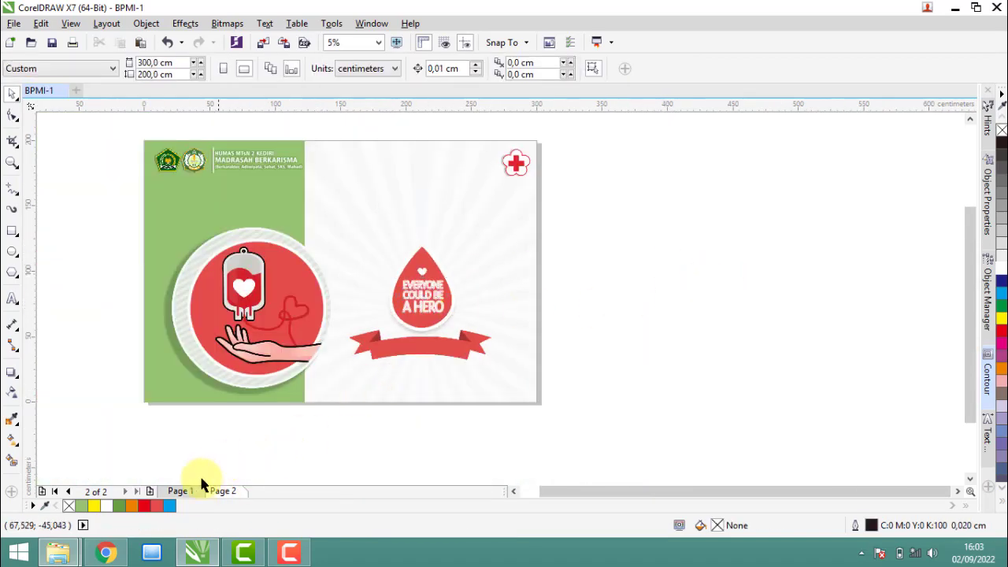
{"action": "left_click", "coordinate": [180, 491]}
{"action": "scroll", "coordinate": [418, 363], "scroll_direction": "up", "scroll_amount": 2}
{"action": "scroll", "coordinate": [423, 353], "scroll_direction": "up", "scroll_amount": 2}
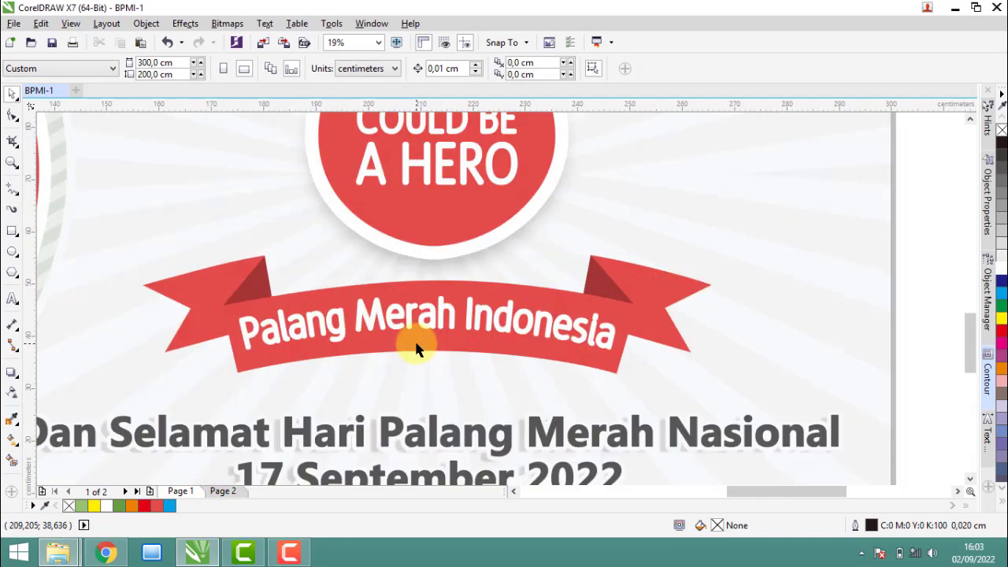
Step: Draw a three-node pen curve running under the ribbon
{"action": "left_click", "coordinate": [20, 197]}
{"action": "left_click", "coordinate": [56, 236]}
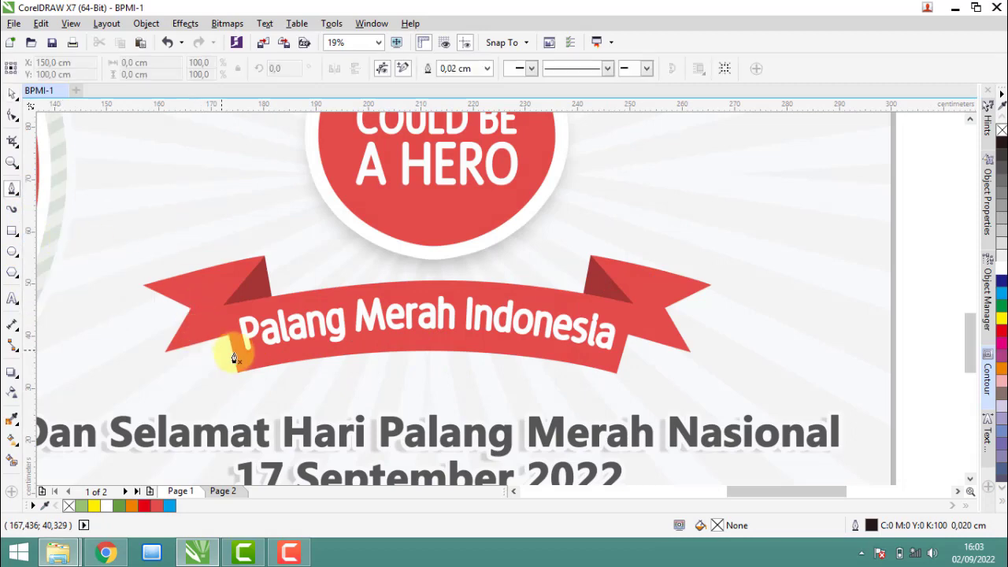
{"action": "left_click", "coordinate": [201, 365]}
{"action": "left_click_drag", "start_coordinate": [425, 329], "coordinate": [449, 329]}
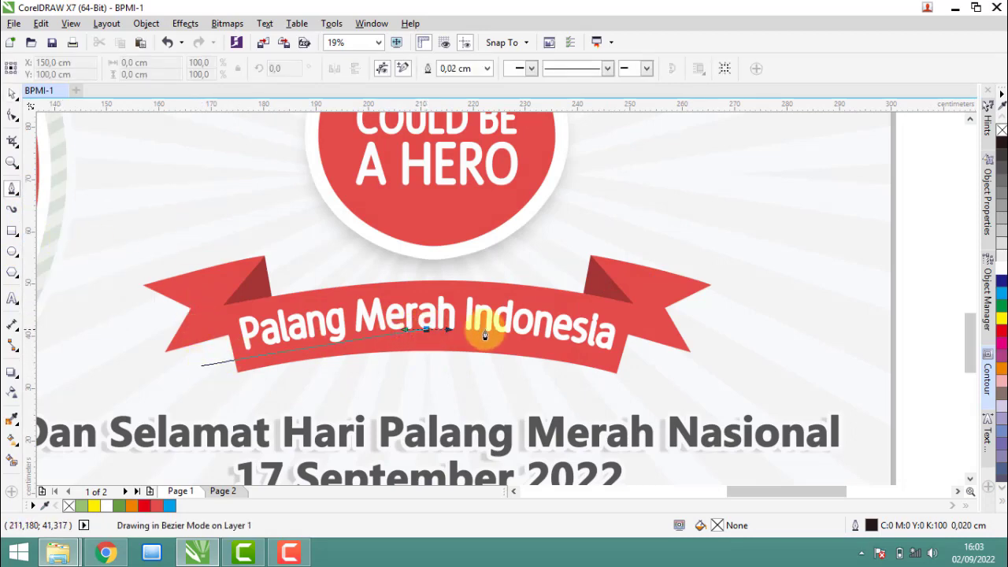
{"action": "key", "text": "Escape"}
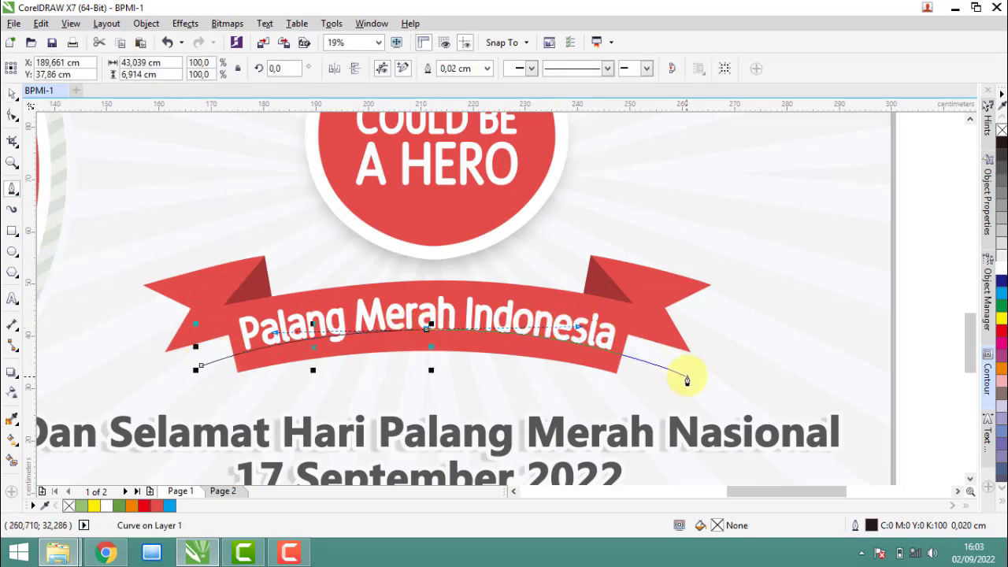
{"action": "left_click", "coordinate": [686, 377]}
{"action": "key", "text": "Escape"}
Step: Set 150 pt Palang Merah Indonesia text along the curve
{"action": "left_click", "coordinate": [12, 299]}
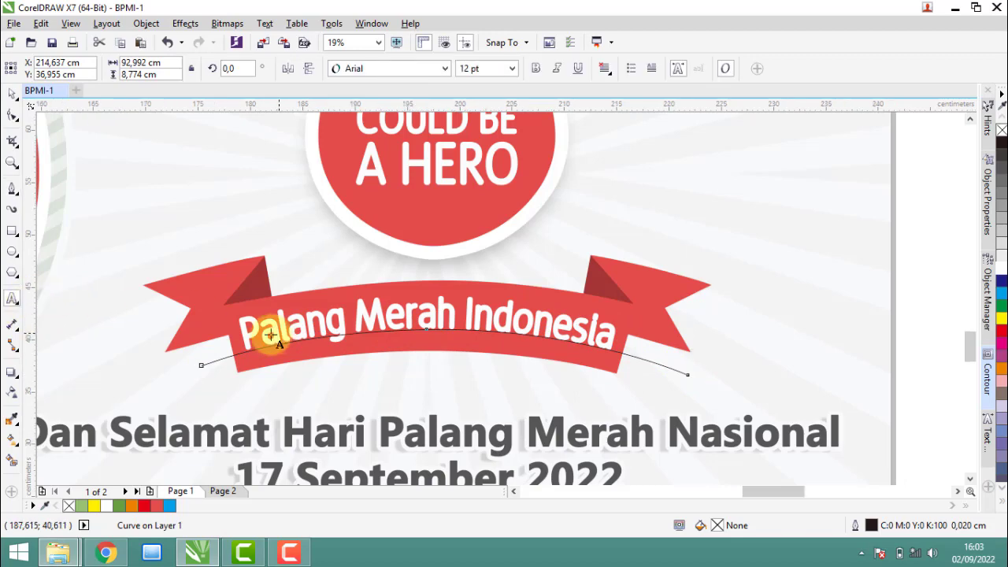
{"action": "scroll", "coordinate": [271, 336], "scroll_direction": "up", "scroll_amount": 2}
{"action": "left_click", "coordinate": [208, 372]}
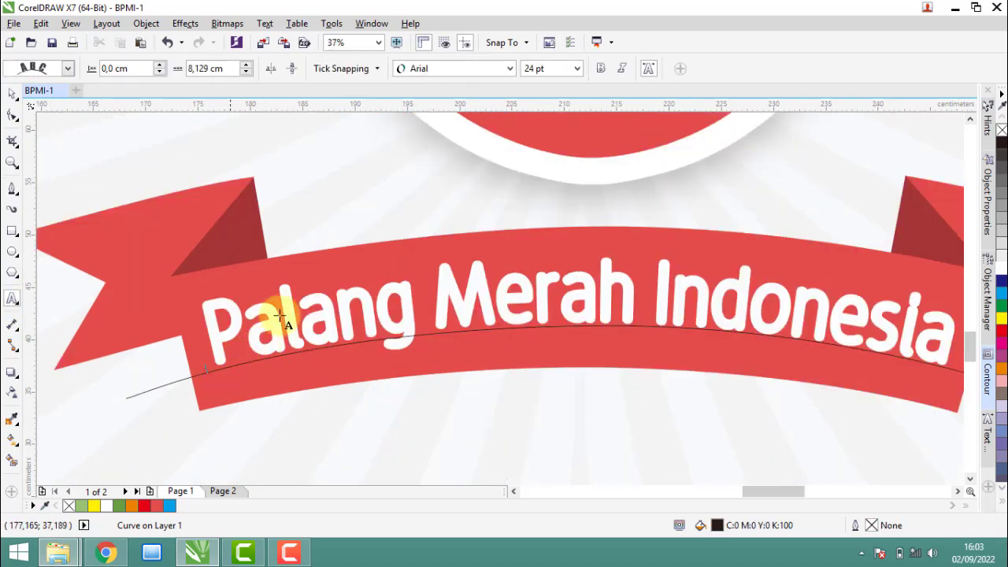
{"action": "left_click", "coordinate": [578, 68]}
{"action": "left_click", "coordinate": [523, 280]}
{"action": "type", "text": "Palang Me"}
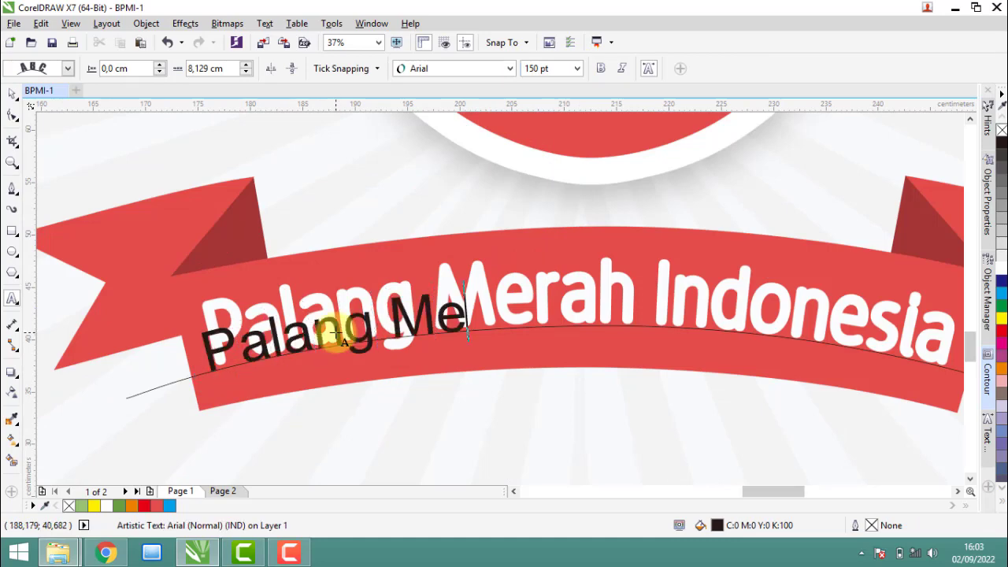
{"action": "type", "text": "rah Indonesia"}
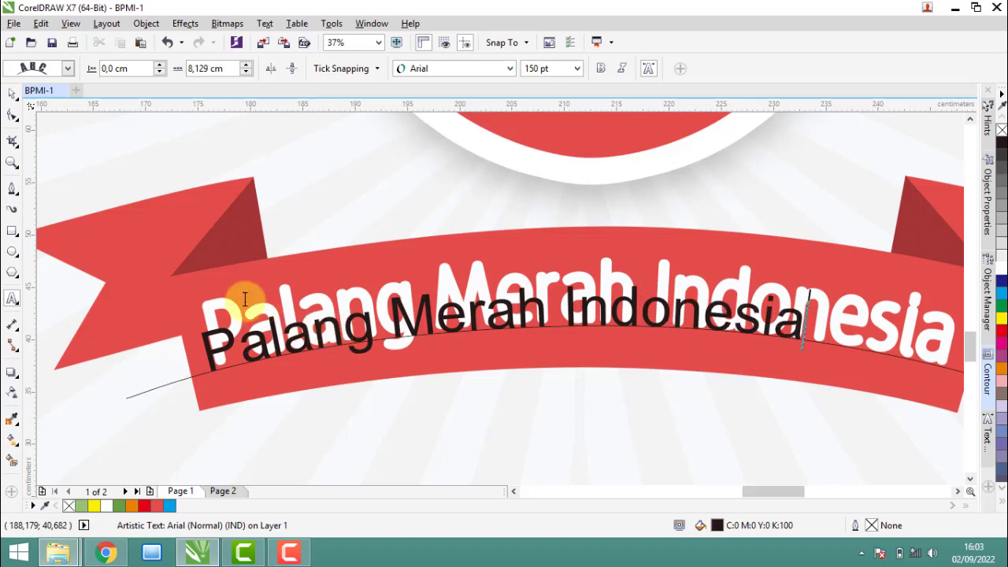
{"action": "key", "text": "ctrl+space"}
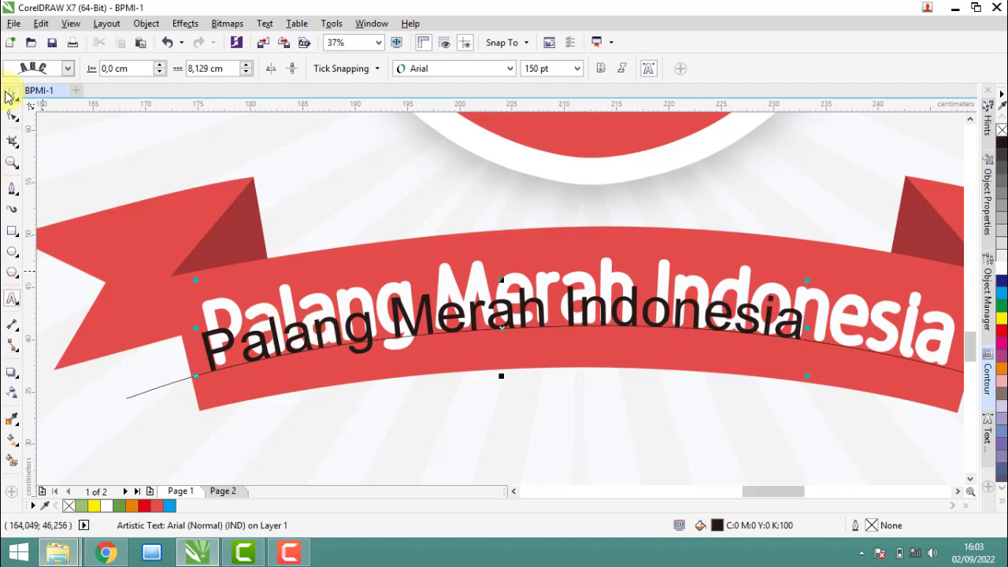
Step: Colour the curved Palang Merah Indonesia text cyan and enlarge it toward the ribbon lettering
{"action": "left_click", "coordinate": [1000, 329]}
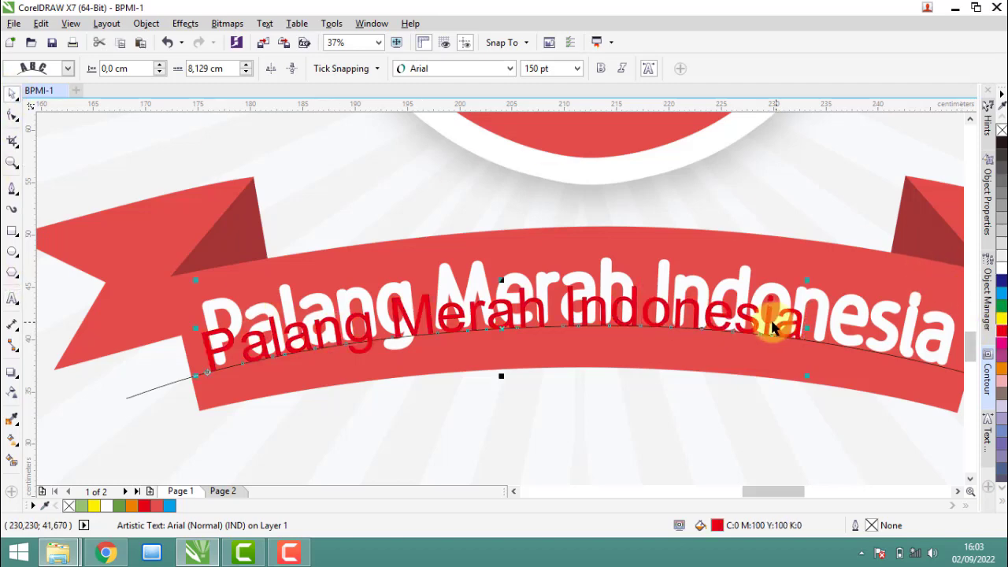
{"action": "left_click", "coordinate": [1002, 293]}
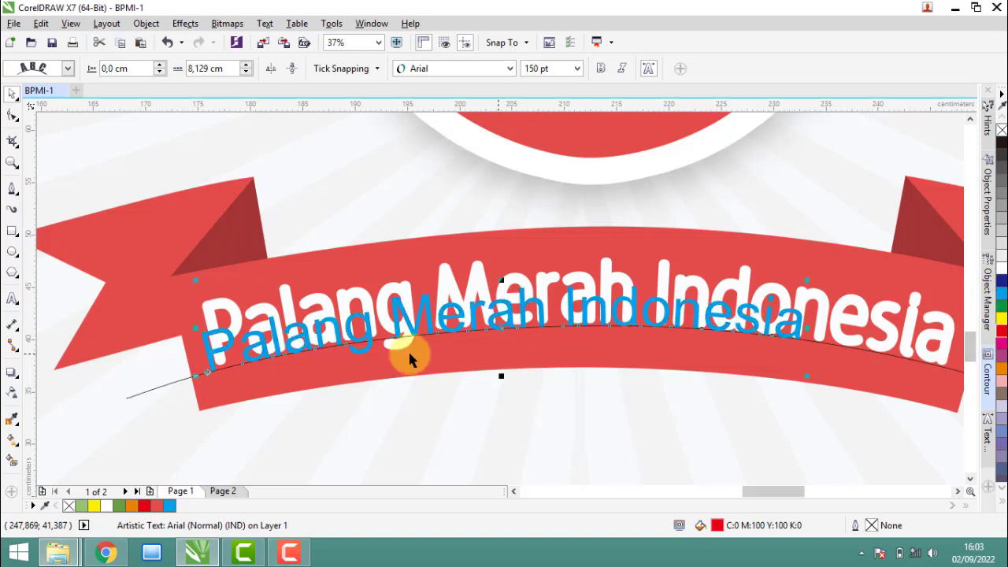
{"action": "scroll", "coordinate": [596, 342], "scroll_direction": "down", "scroll_amount": 2}
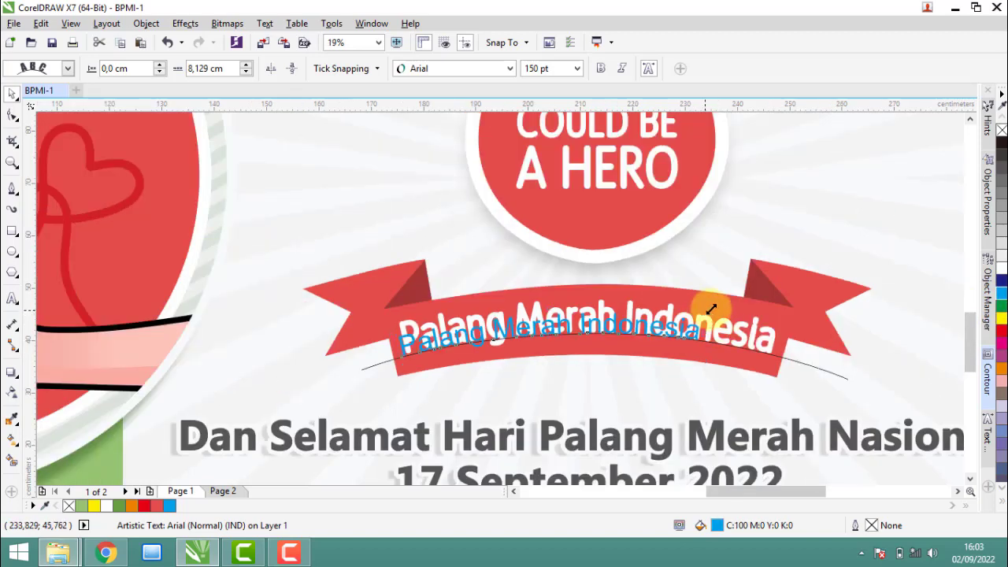
{"action": "left_click_drag", "start_coordinate": [711, 309], "coordinate": [778, 298]}
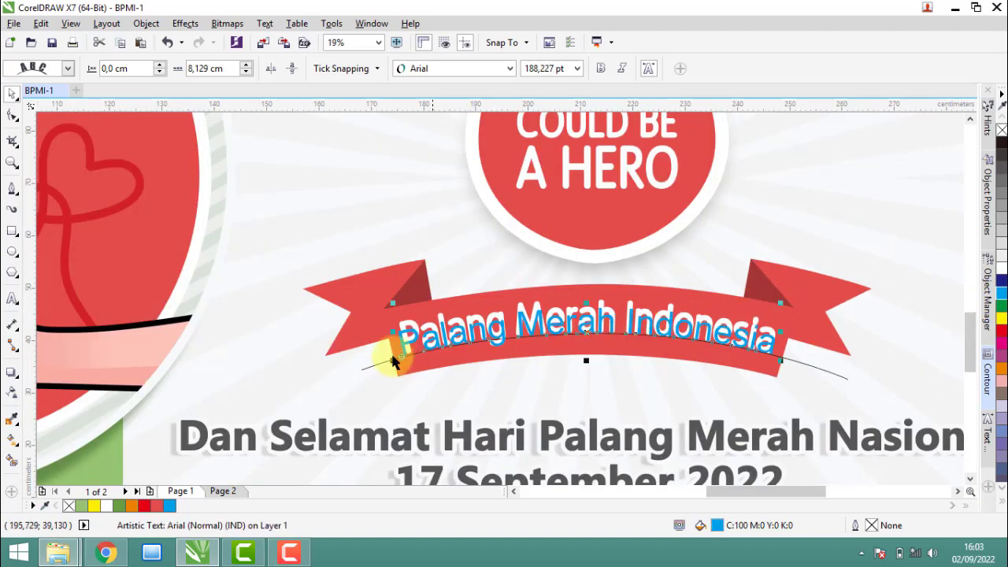
{"action": "scroll", "coordinate": [398, 331], "scroll_direction": "up", "scroll_amount": 2}
{"action": "scroll", "coordinate": [400, 339], "scroll_direction": "up", "scroll_amount": 2}
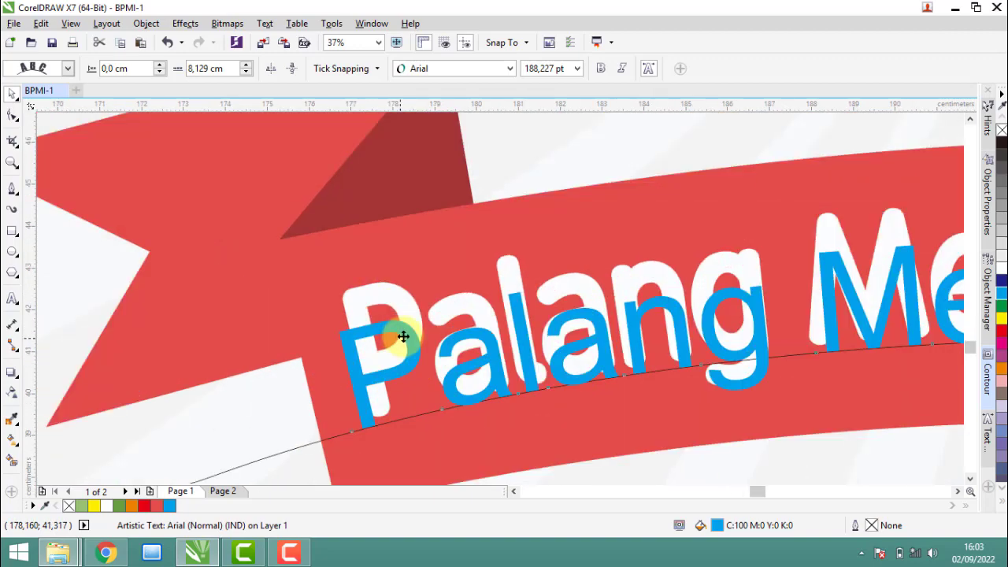
{"action": "scroll", "coordinate": [402, 335], "scroll_direction": "up", "scroll_amount": 2}
Step: Fine-tune the curved text's scale, height and position to about 206 pt, 1.0 cm off its path
{"action": "left_click_drag", "start_coordinate": [409, 333], "coordinate": [434, 329]}
{"action": "scroll", "coordinate": [418, 347], "scroll_direction": "down", "scroll_amount": 3}
{"action": "scroll", "coordinate": [549, 346], "scroll_direction": "down", "scroll_amount": 3}
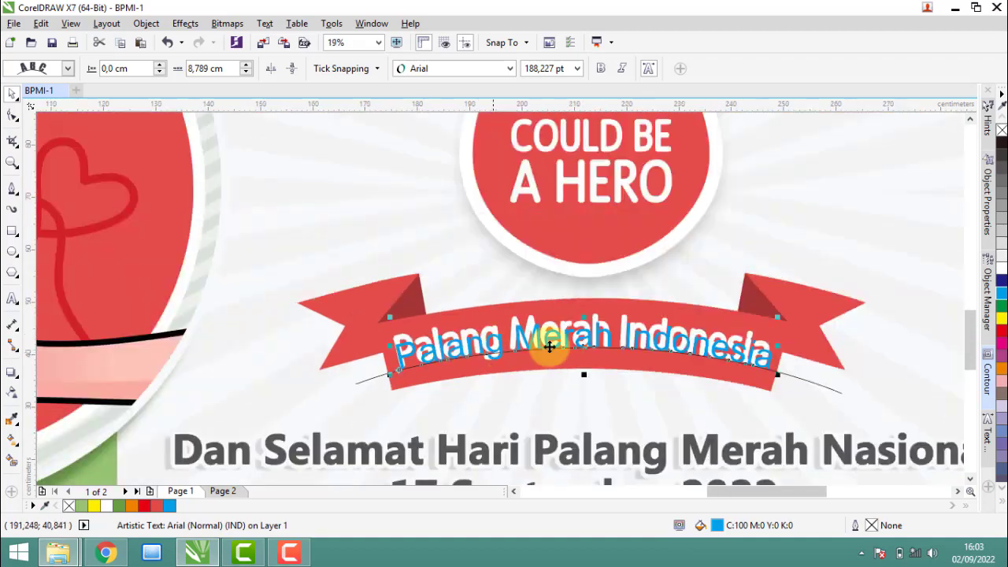
{"action": "scroll", "coordinate": [772, 342], "scroll_direction": "up", "scroll_amount": 4}
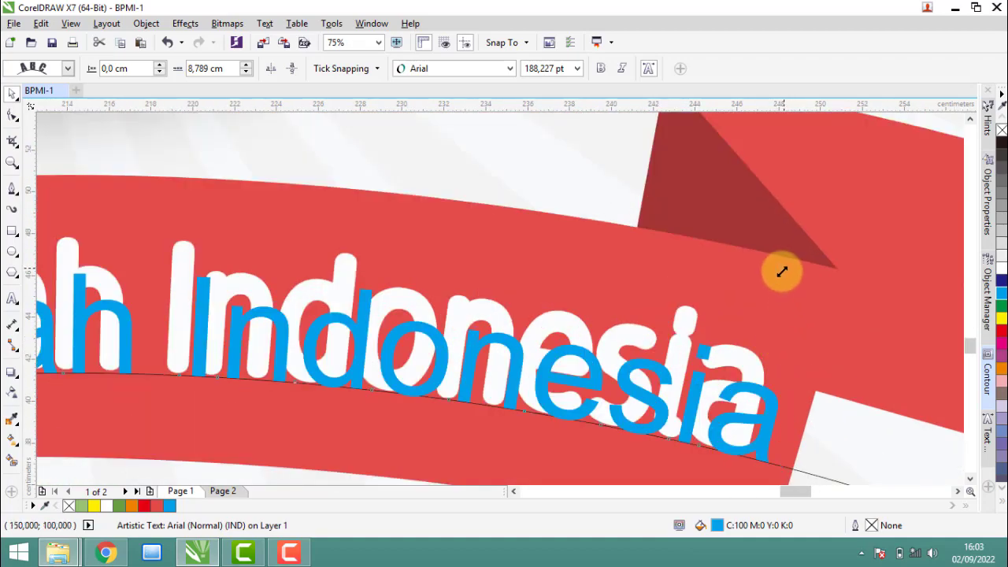
{"action": "left_click_drag", "start_coordinate": [782, 272], "coordinate": [785, 270]}
{"action": "scroll", "coordinate": [756, 286], "scroll_direction": "down", "scroll_amount": 2}
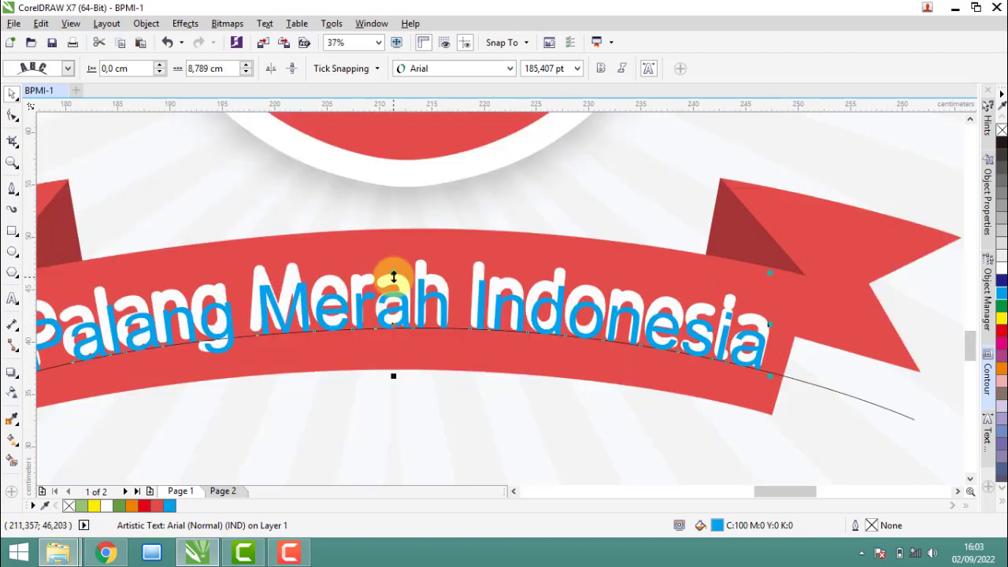
{"action": "scroll", "coordinate": [394, 277], "scroll_direction": "up", "scroll_amount": 2}
{"action": "left_click_drag", "start_coordinate": [393, 276], "coordinate": [394, 257]}
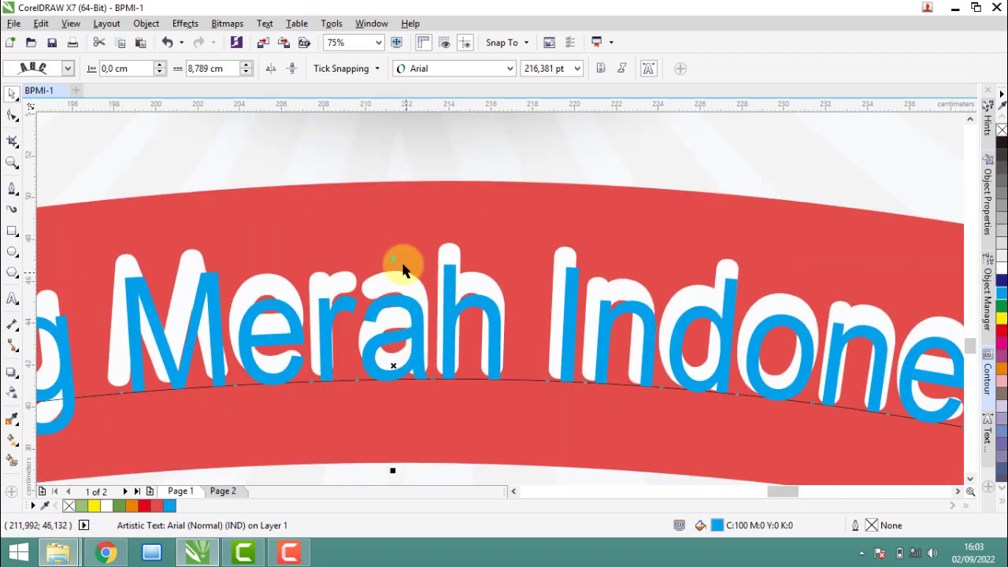
{"action": "left_click_drag", "start_coordinate": [393, 259], "coordinate": [394, 268]}
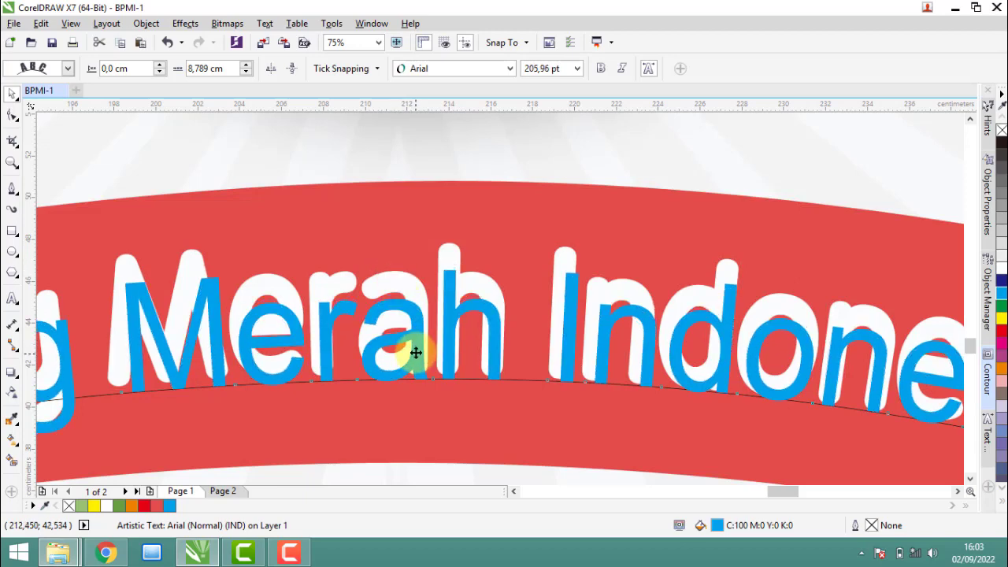
{"action": "left_click_drag", "start_coordinate": [412, 349], "coordinate": [415, 334]}
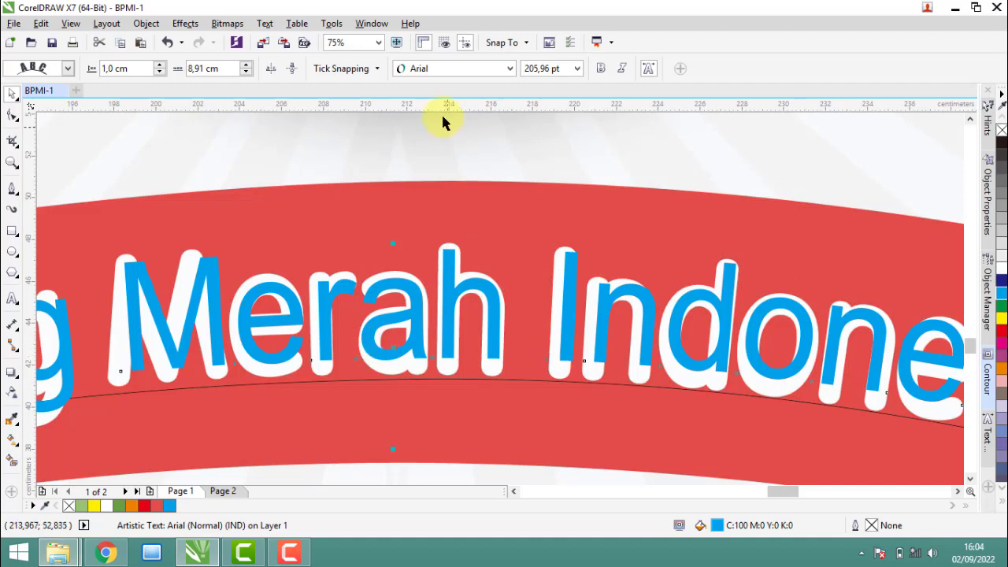
Step: Set the curved text to the Revalo ModernRegular font and stretch it wider
{"action": "left_click", "coordinate": [464, 69]}
{"action": "left_click", "coordinate": [459, 103]}
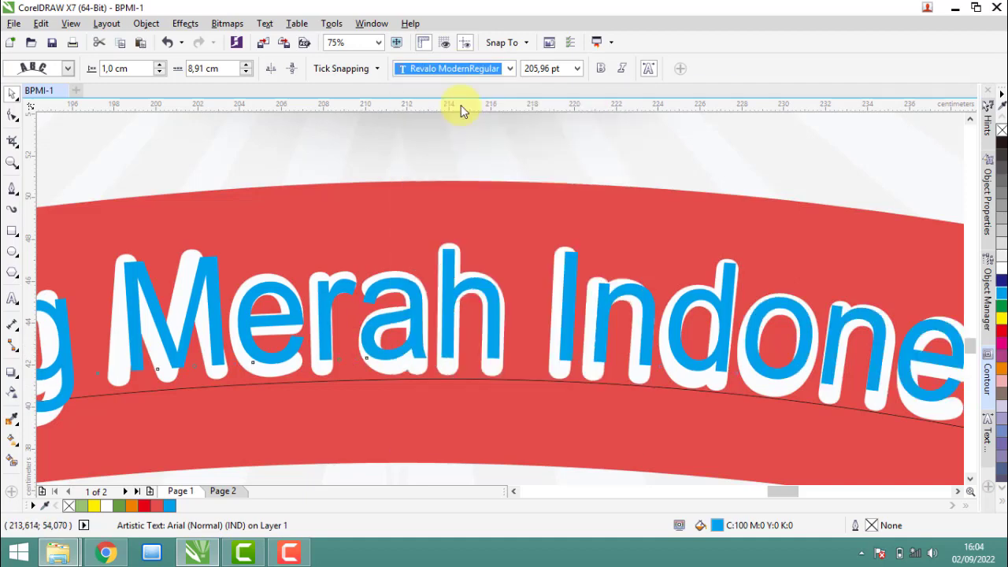
{"action": "scroll", "coordinate": [337, 323], "scroll_direction": "down", "scroll_amount": 2}
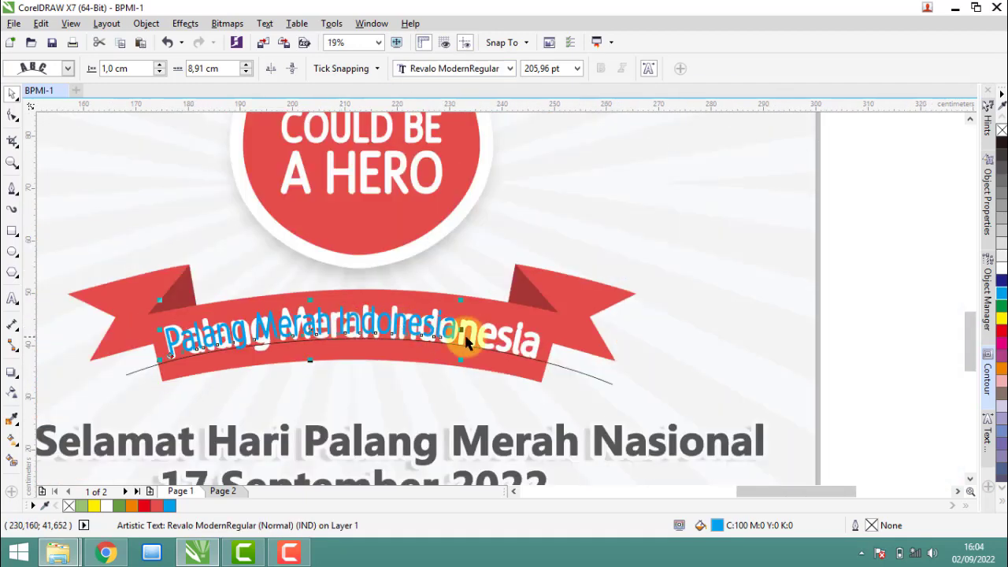
{"action": "scroll", "coordinate": [461, 337], "scroll_direction": "up", "scroll_amount": 1}
{"action": "left_click_drag", "start_coordinate": [461, 324], "coordinate": [627, 352]}
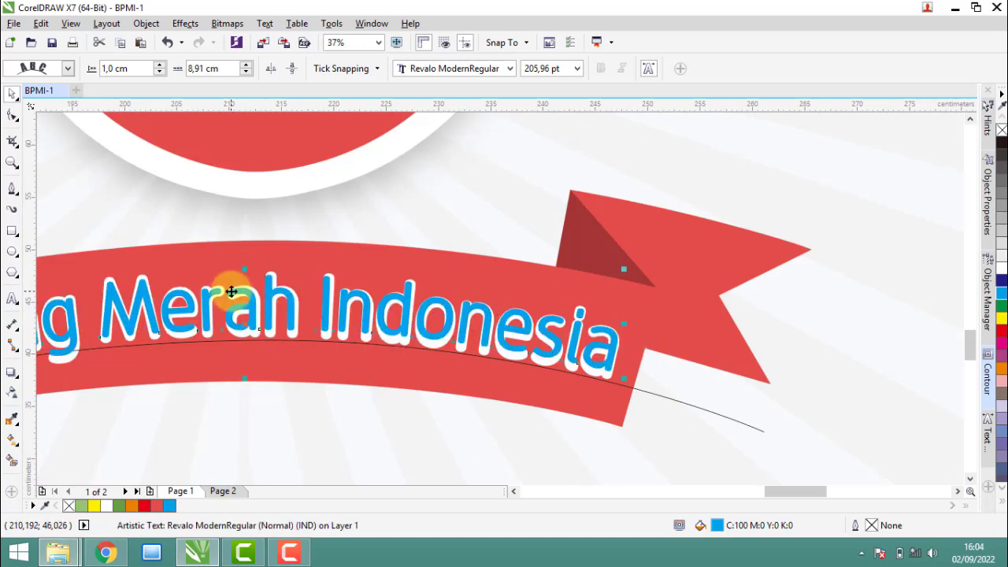
{"action": "scroll", "coordinate": [236, 346], "scroll_direction": "up", "scroll_amount": 3}
{"action": "scroll", "coordinate": [311, 379], "scroll_direction": "down", "scroll_amount": 1}
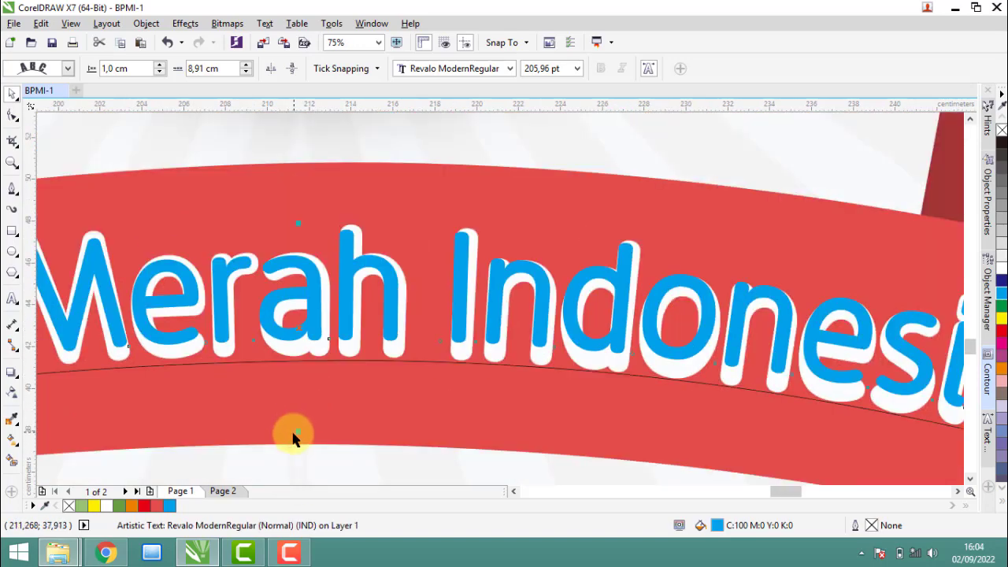
Step: Enlarge the ribbon text to about 252 pt, seated on its curve, and outline it cyan
{"action": "mouse_move", "coordinate": [299, 432]}
{"action": "left_mouse_down"}
{"action": "mouse_move", "coordinate": [297, 458]}
{"action": "mouse_move", "coordinate": [298, 431]}
{"action": "left_mouse_up"}
{"action": "left_click_drag", "start_coordinate": [355, 268], "coordinate": [356, 266]}
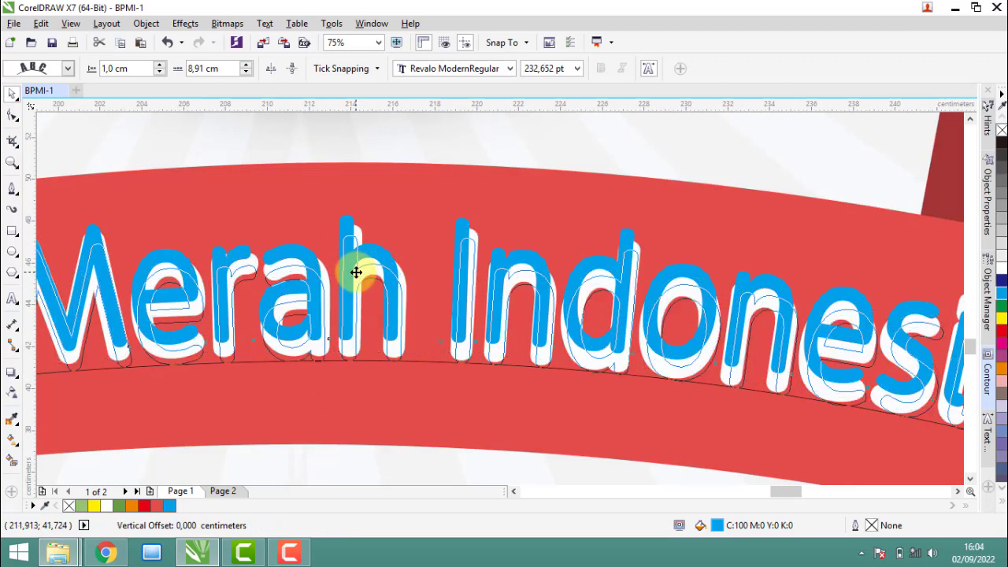
{"action": "scroll", "coordinate": [422, 269], "scroll_direction": "down", "scroll_amount": 1}
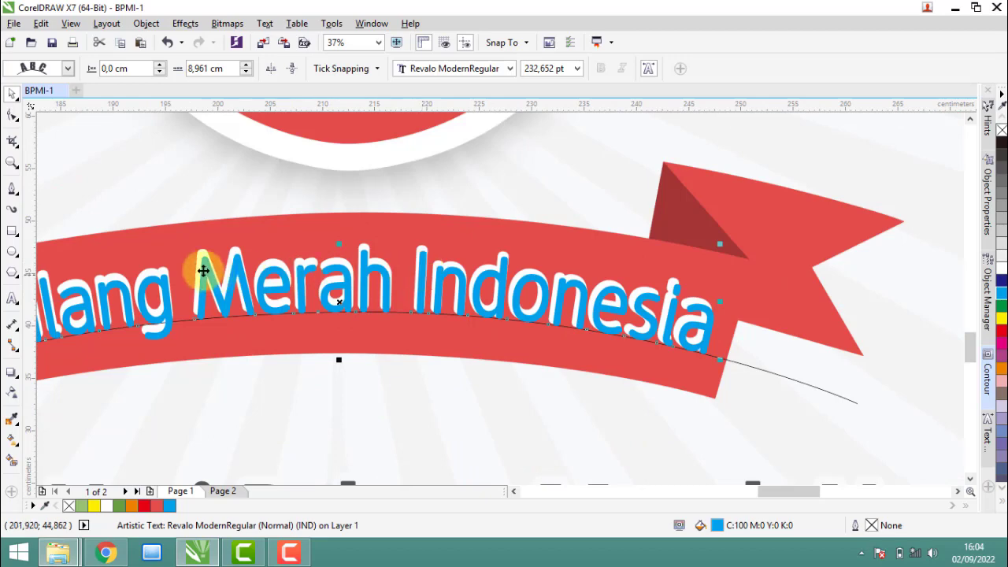
{"action": "scroll", "coordinate": [360, 248], "scroll_direction": "up", "scroll_amount": 1}
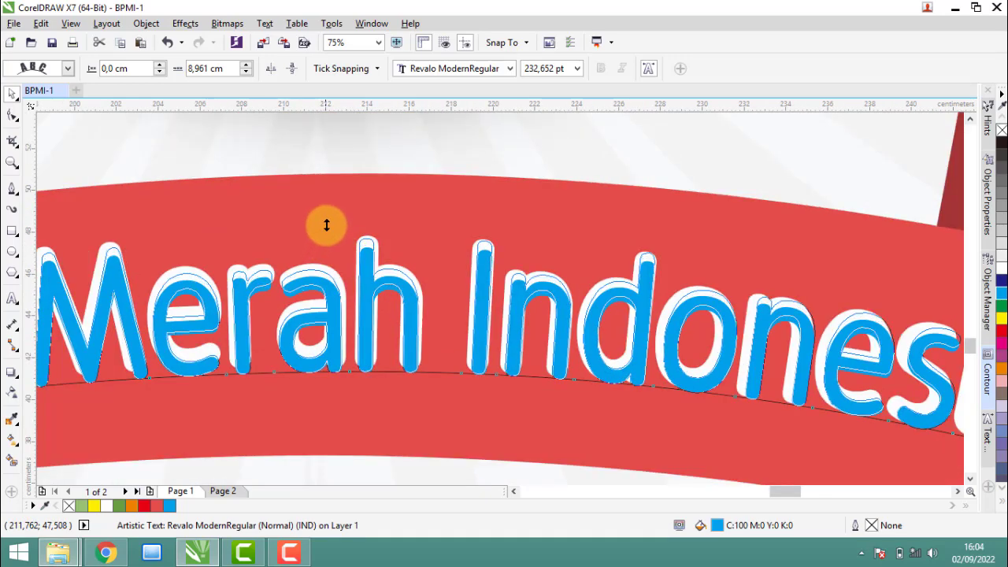
{"action": "left_click_drag", "start_coordinate": [321, 240], "coordinate": [323, 227]}
{"action": "scroll", "coordinate": [540, 279], "scroll_direction": "down", "scroll_amount": 1}
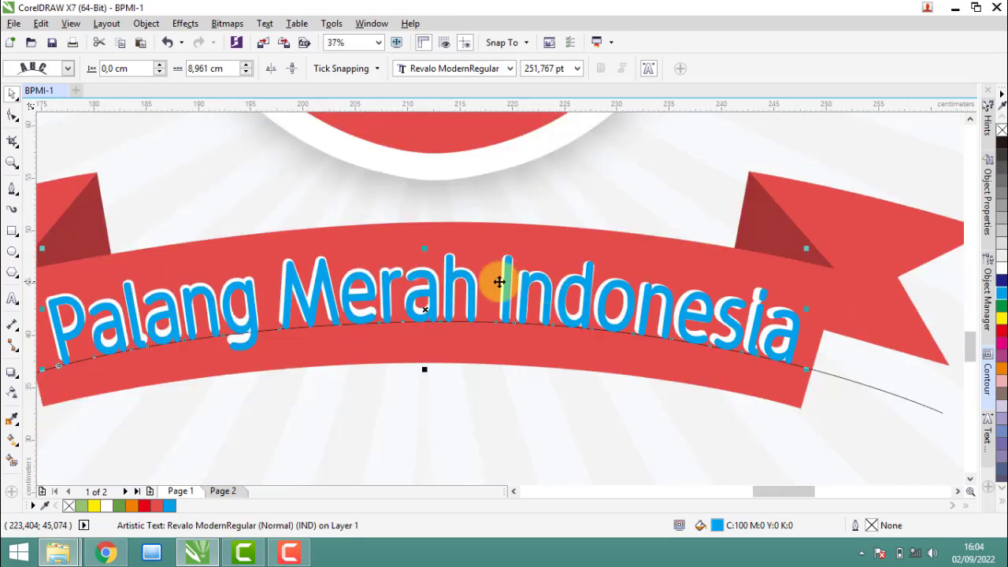
{"action": "right_click", "coordinate": [1001, 293]}
Step: Give the ribbon text a 0.1 cm outline, then make both fill and outline white
{"action": "double_click", "coordinate": [872, 525]}
{"action": "type", "text": "0,1"}
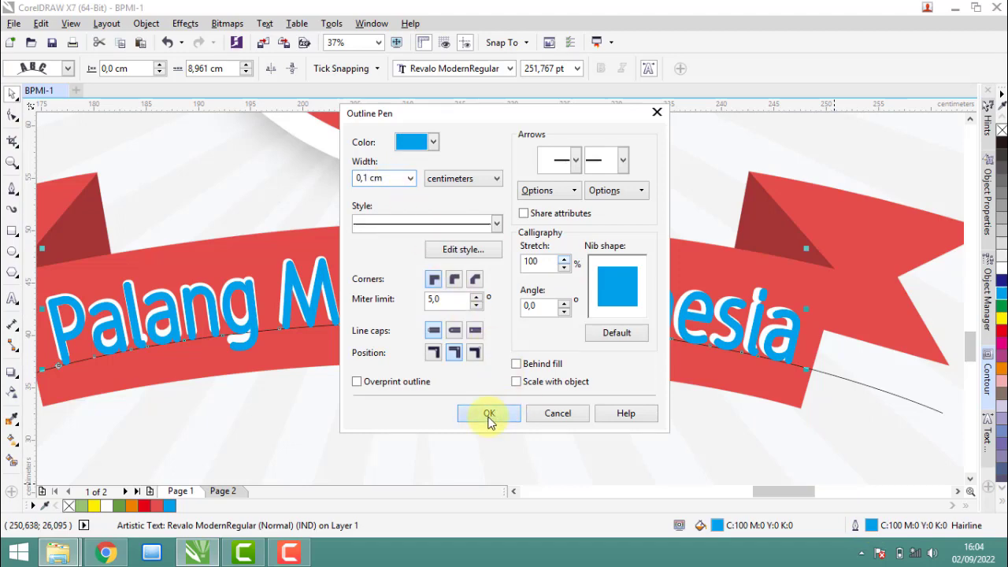
{"action": "left_click", "coordinate": [489, 414]}
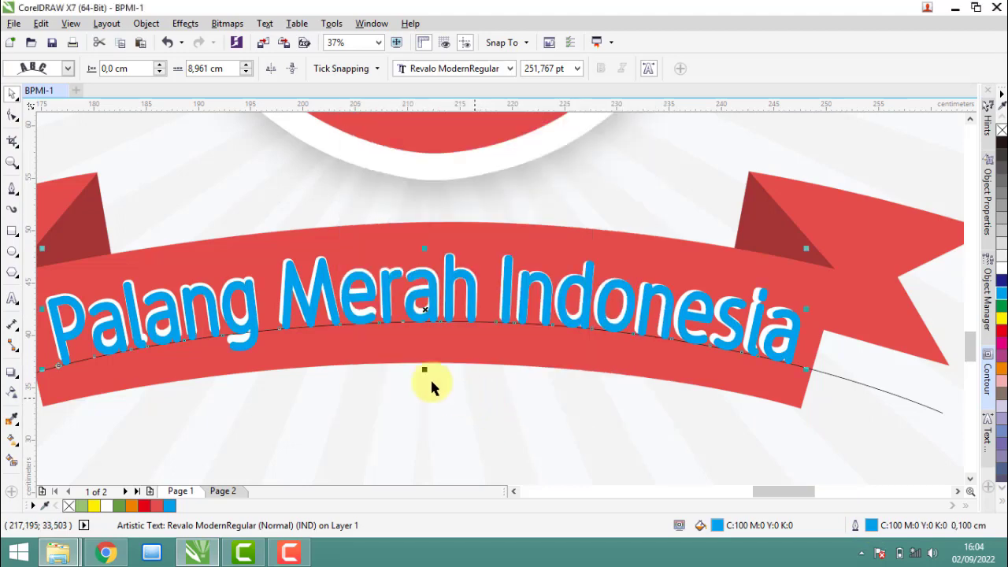
{"action": "scroll", "coordinate": [559, 280], "scroll_direction": "up", "scroll_amount": 1}
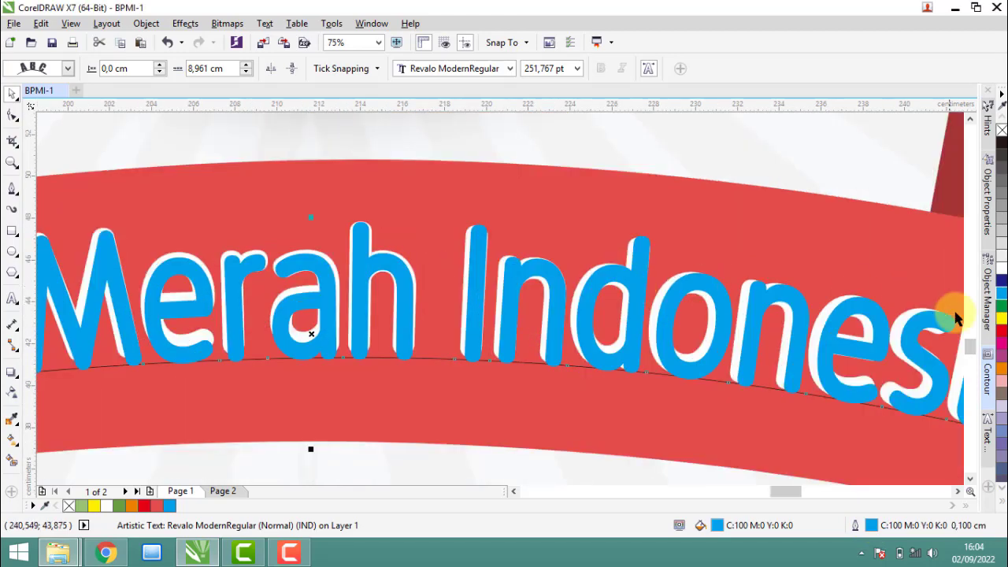
{"action": "left_click", "coordinate": [1002, 273]}
{"action": "left_click", "coordinate": [432, 349]}
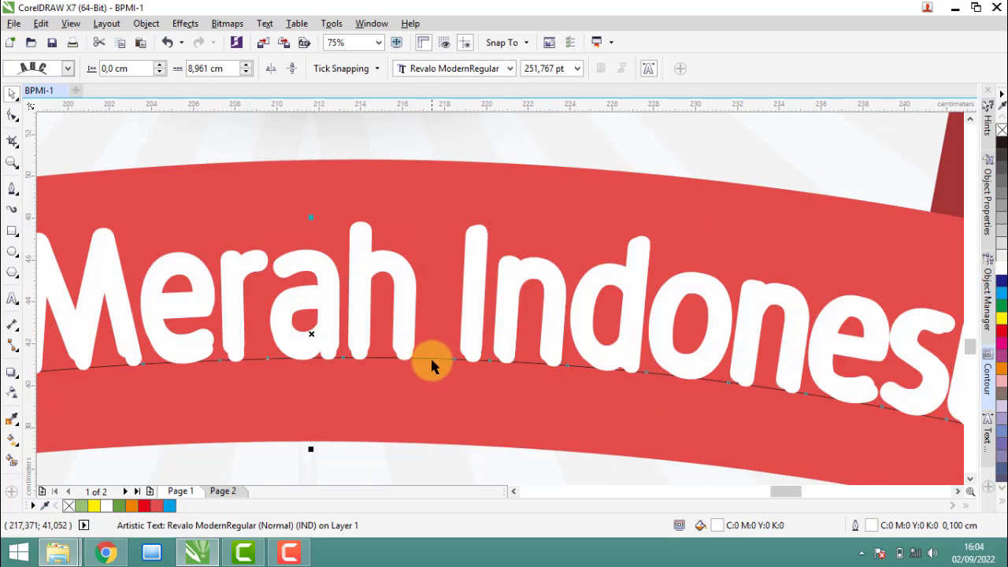
Step: Select the ribbon text on its curve, switching to the second page
{"action": "left_click", "coordinate": [433, 359]}
{"action": "scroll", "coordinate": [406, 336], "scroll_direction": "down", "scroll_amount": 2}
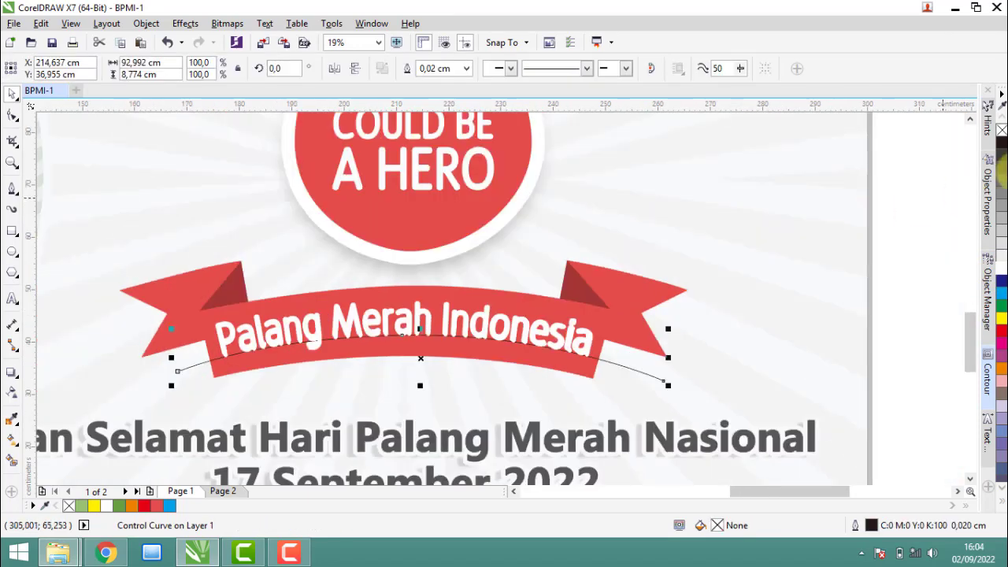
{"action": "left_click_drag", "start_coordinate": [905, 195], "coordinate": [85, 449]}
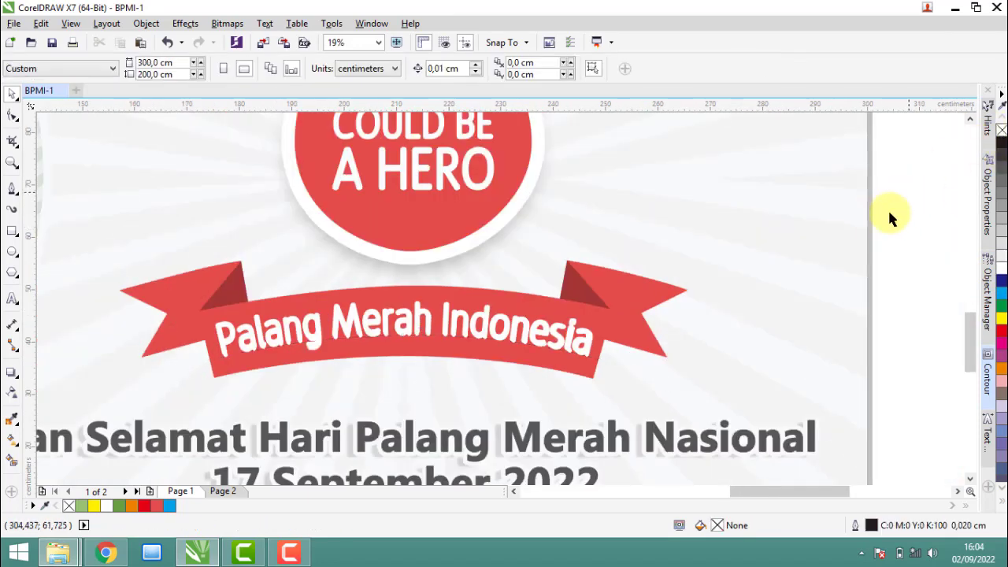
{"action": "left_click", "coordinate": [409, 307]}
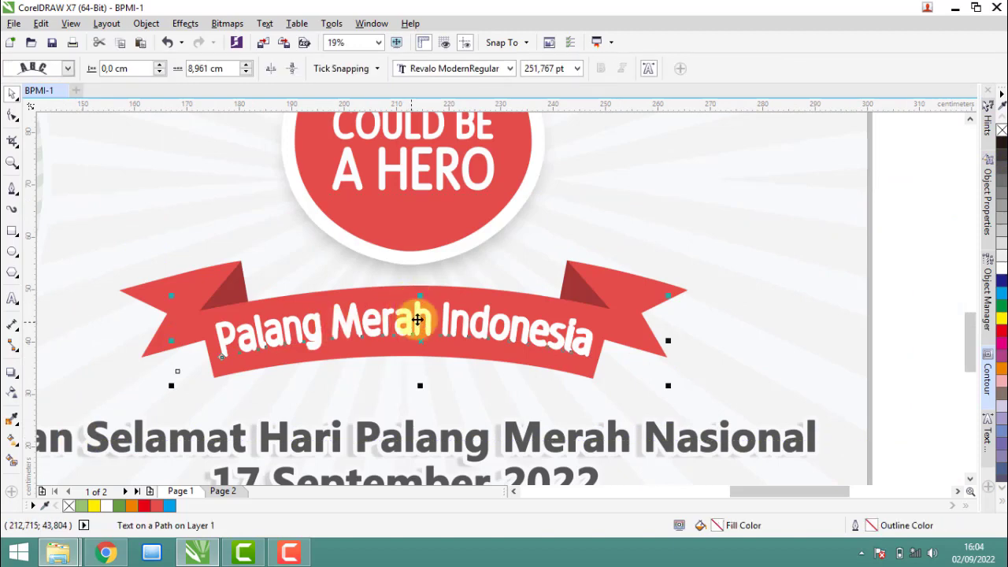
{"action": "left_click", "coordinate": [223, 491]}
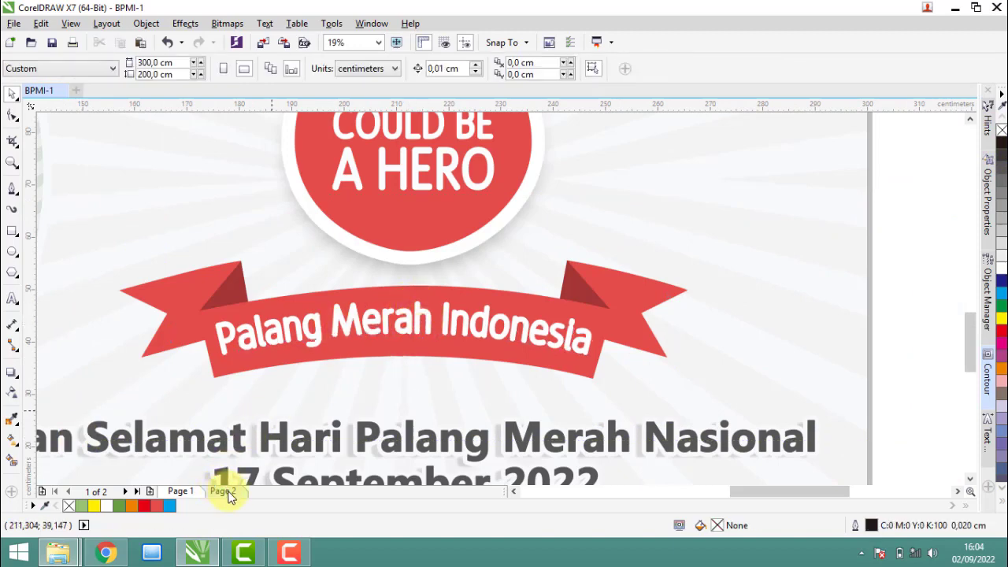
{"action": "left_click", "coordinate": [256, 389]}
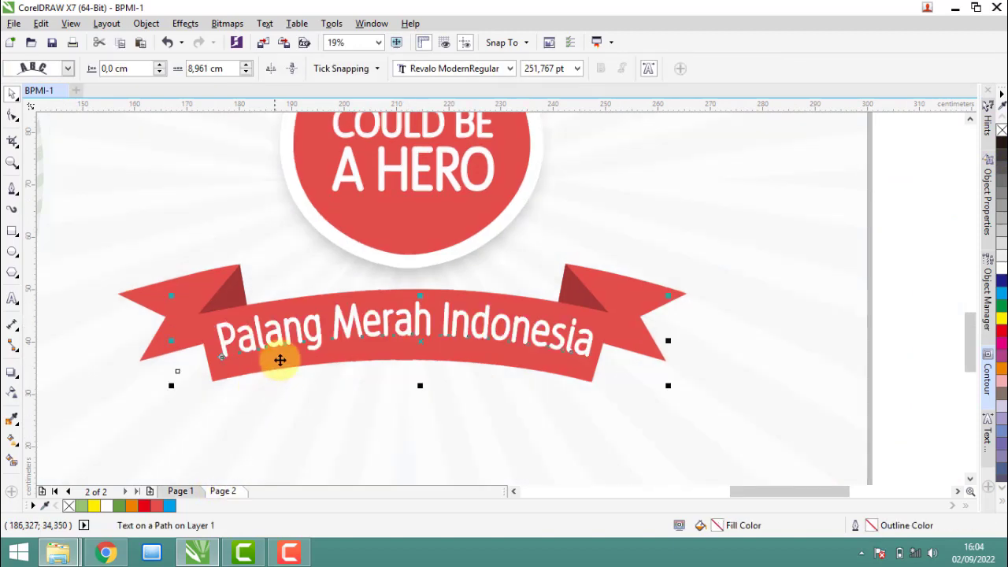
Step: Marquee-select the blood-drop emblem, ribbon and text, and group the four objects
{"action": "scroll", "coordinate": [297, 356], "scroll_direction": "down", "scroll_amount": 2}
{"action": "left_click", "coordinate": [740, 358]}
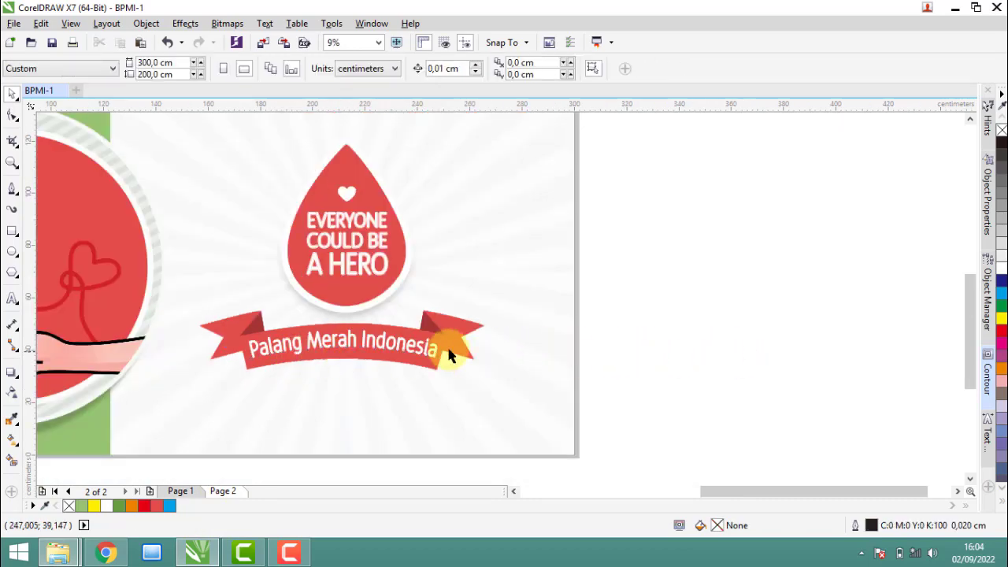
{"action": "scroll", "coordinate": [472, 347], "scroll_direction": "down", "scroll_amount": 3}
{"action": "left_click_drag", "start_coordinate": [652, 389], "coordinate": [370, 278]}
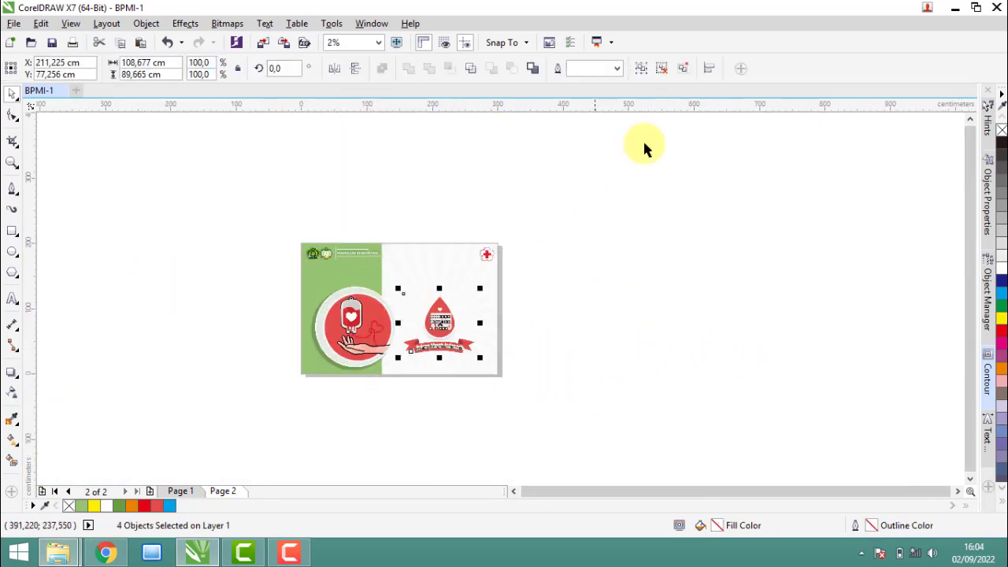
{"action": "left_click", "coordinate": [642, 70]}
{"action": "left_click", "coordinate": [560, 298]}
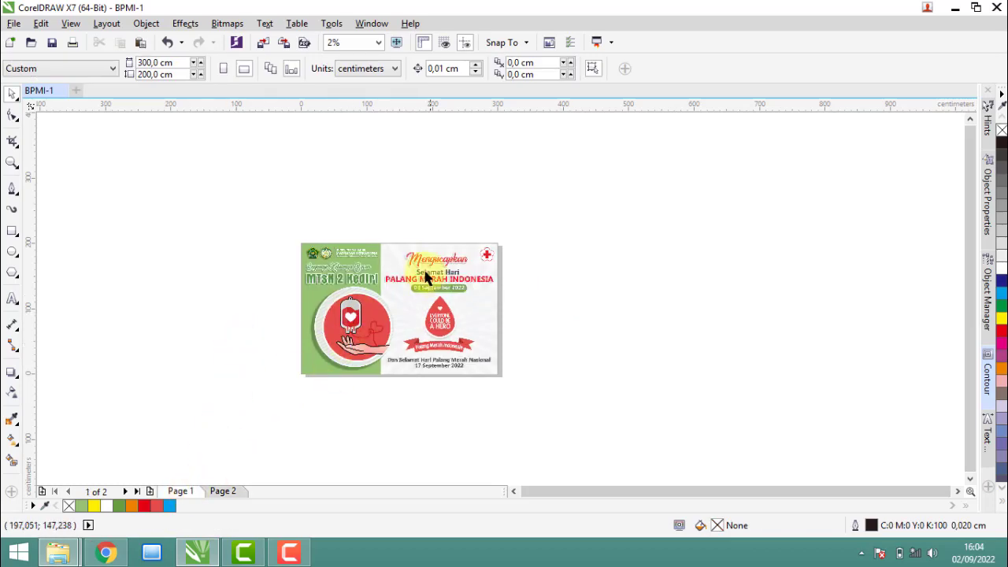
{"action": "scroll", "coordinate": [317, 266], "scroll_direction": "up", "scroll_amount": 1}
{"action": "scroll", "coordinate": [316, 266], "scroll_direction": "up", "scroll_amount": 2}
Step: Start a 200 pt text line left of the page and set its font to Amigos
{"action": "scroll", "coordinate": [131, 300], "scroll_direction": "up", "scroll_amount": 1}
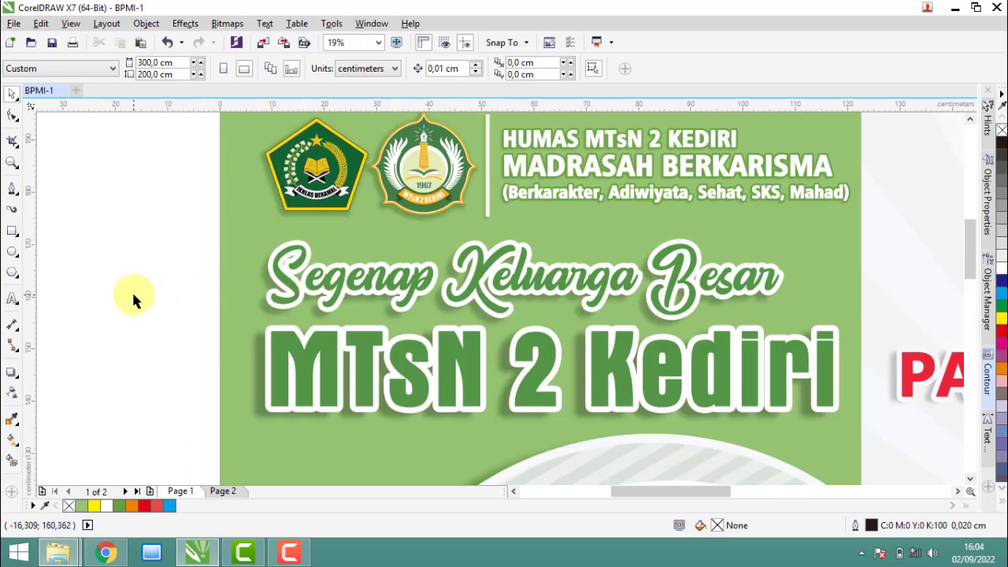
{"action": "left_click", "coordinate": [14, 299]}
{"action": "left_click", "coordinate": [141, 228]}
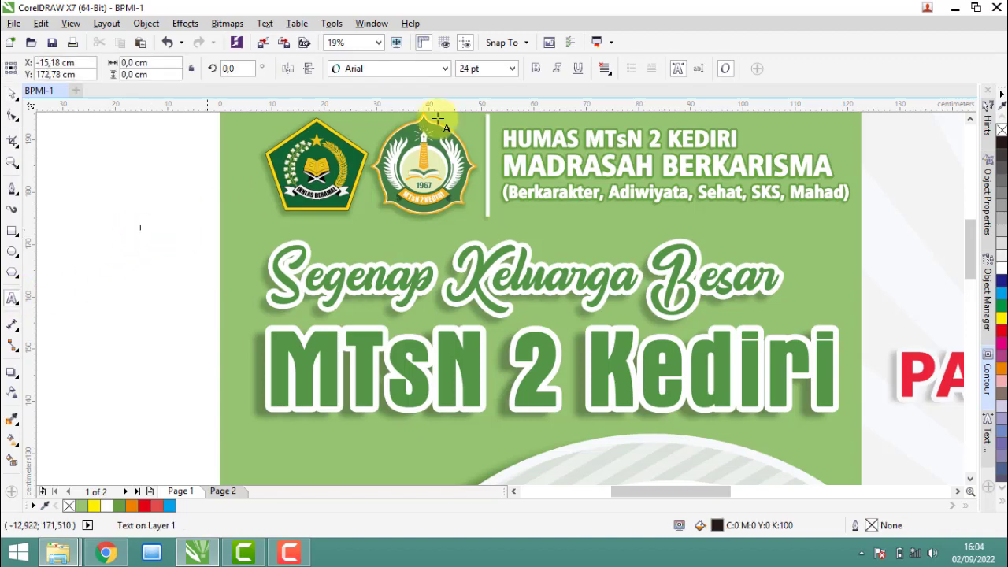
{"action": "left_click", "coordinate": [445, 69]}
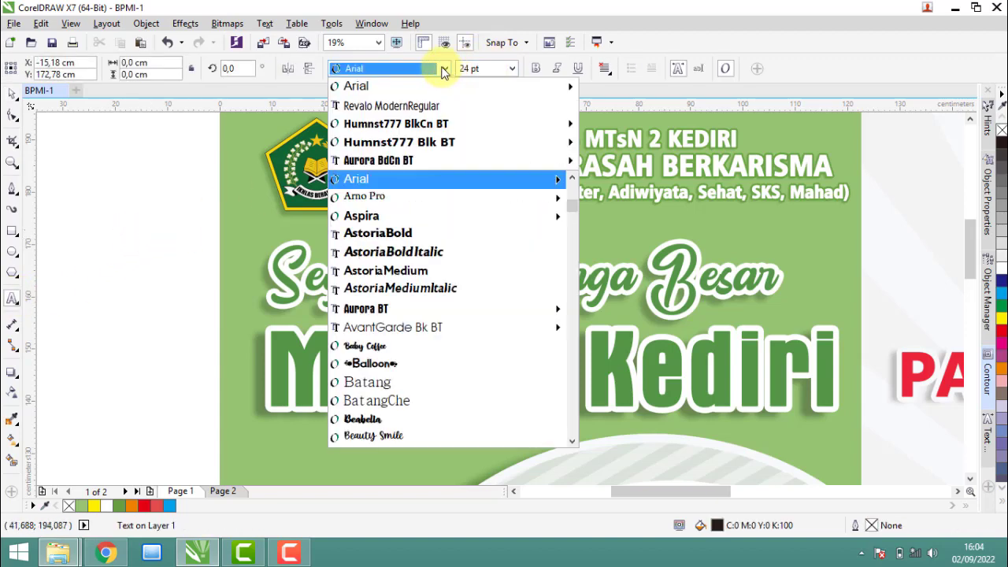
{"action": "left_click", "coordinate": [512, 68]}
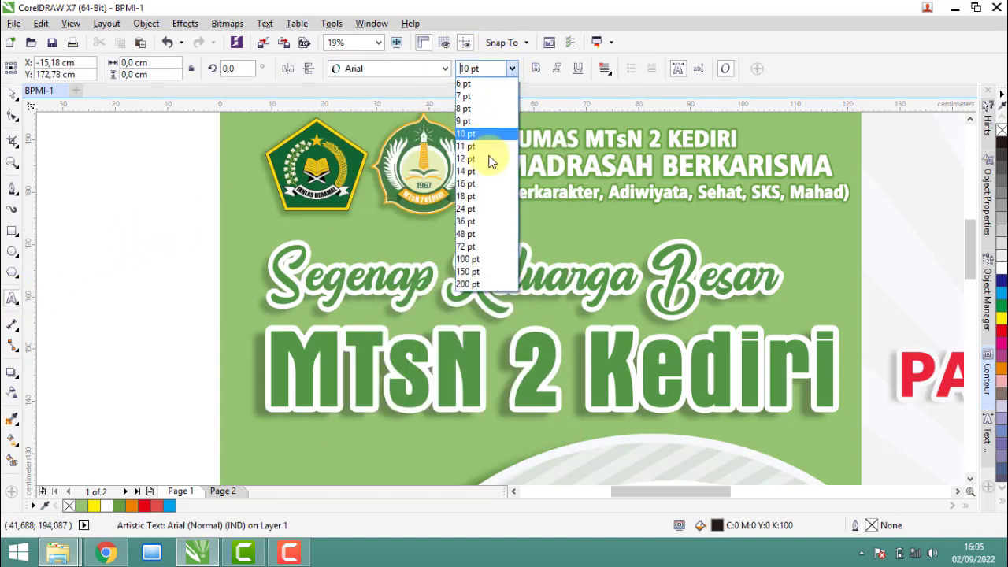
{"action": "left_click", "coordinate": [470, 285]}
{"action": "type", "text": "Segenap Keluarga Besar"}
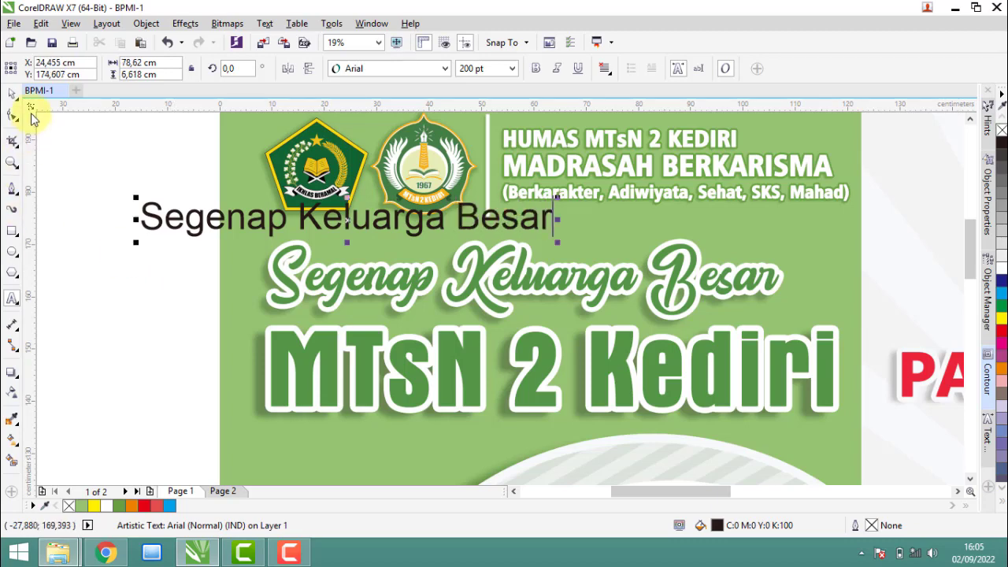
{"action": "left_click", "coordinate": [379, 67]}
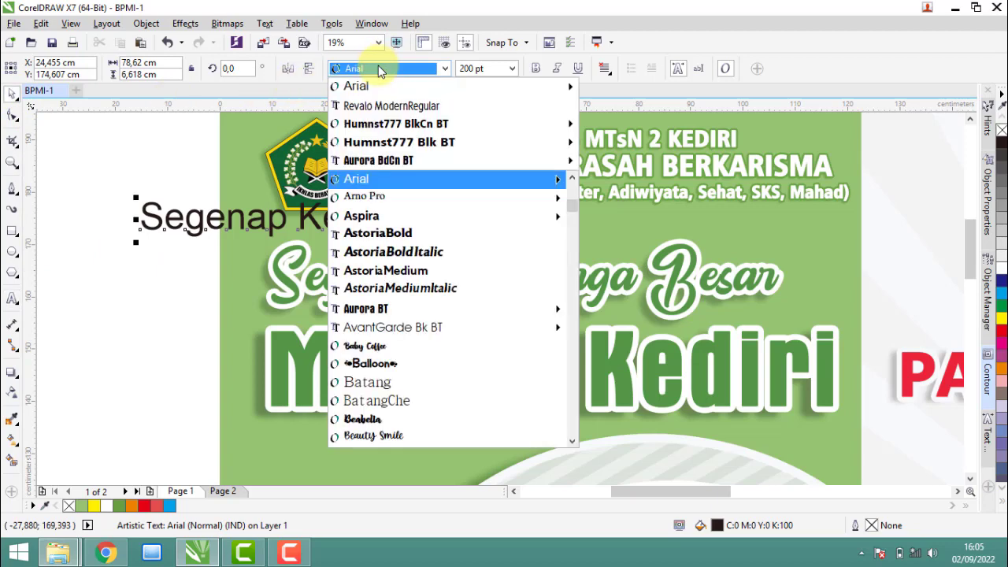
{"action": "type", "text": "Amigos"}
{"action": "key", "text": "Return"}
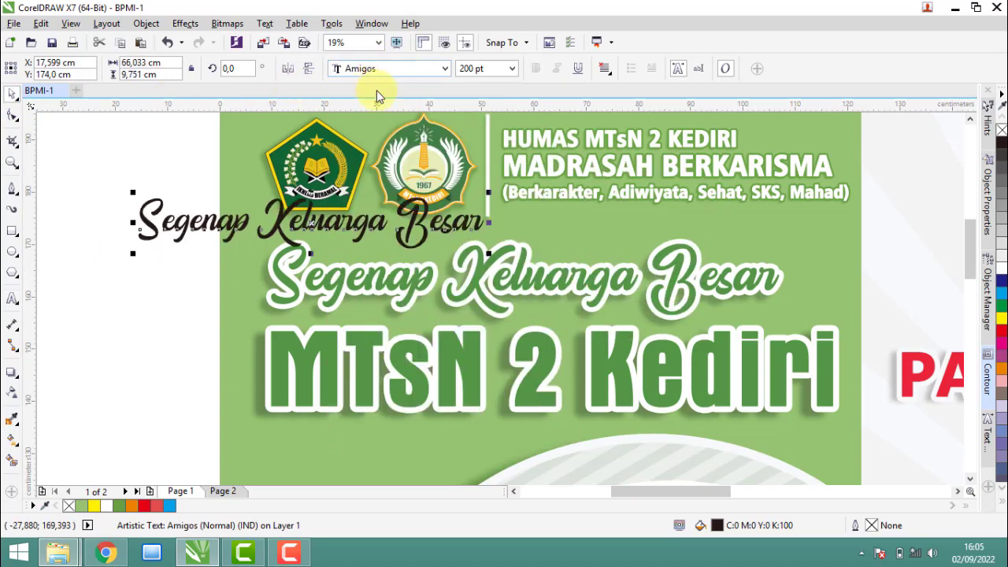
Step: Colour the new title cyan, move it onto the old title, and enlarge it about 147%
{"action": "left_click", "coordinate": [1002, 344]}
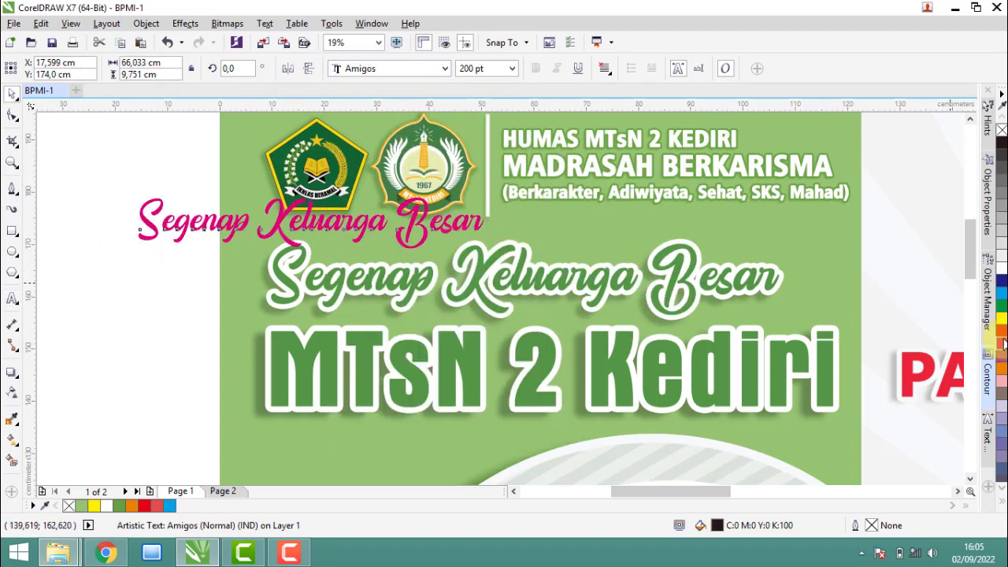
{"action": "left_click", "coordinate": [1002, 293]}
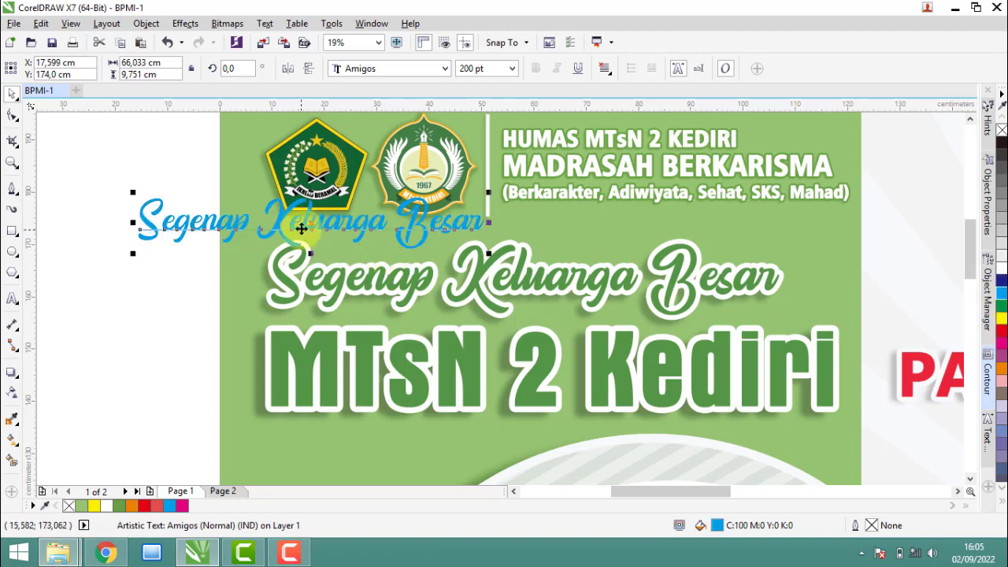
{"action": "left_click_drag", "start_coordinate": [302, 230], "coordinate": [435, 276]}
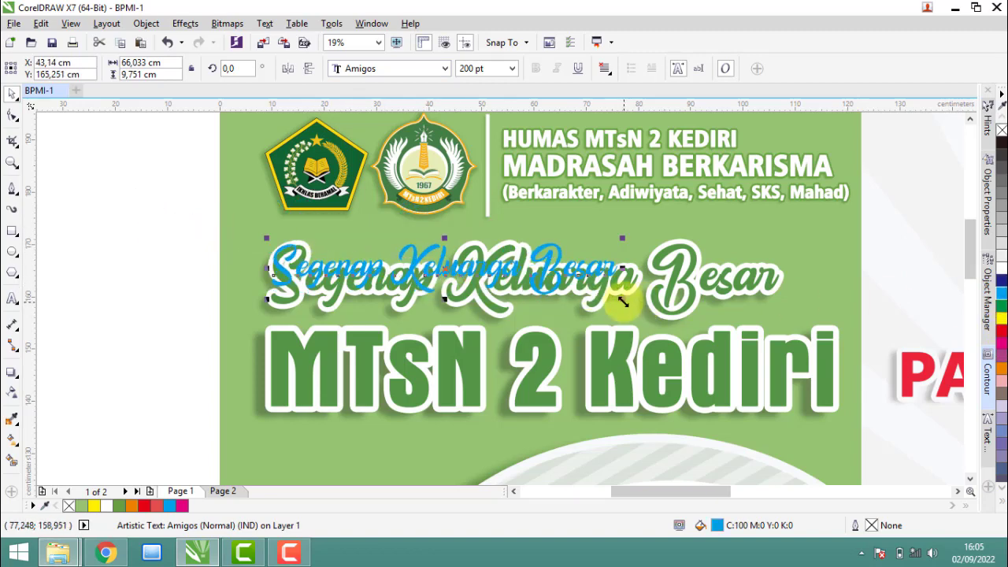
{"action": "left_click_drag", "start_coordinate": [623, 302], "coordinate": [784, 333]}
Step: Shrink the Segenap Keluarga Besar title slightly to about 279.5 pt, 13.6 cm tall
{"action": "scroll", "coordinate": [300, 254], "scroll_direction": "up", "scroll_amount": 3}
{"action": "scroll", "coordinate": [263, 249], "scroll_direction": "up", "scroll_amount": 2}
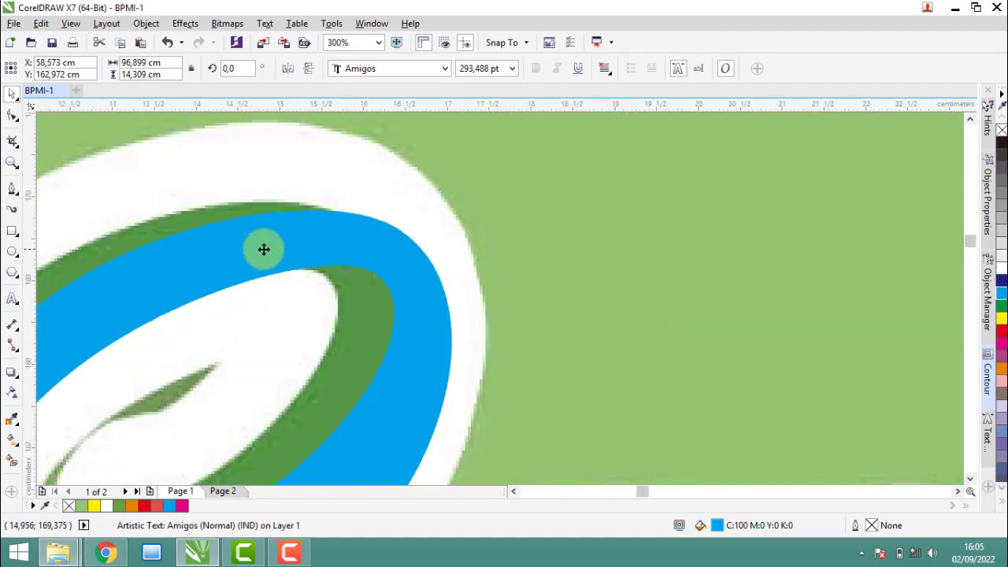
{"action": "scroll", "coordinate": [228, 238], "scroll_direction": "down", "scroll_amount": 4}
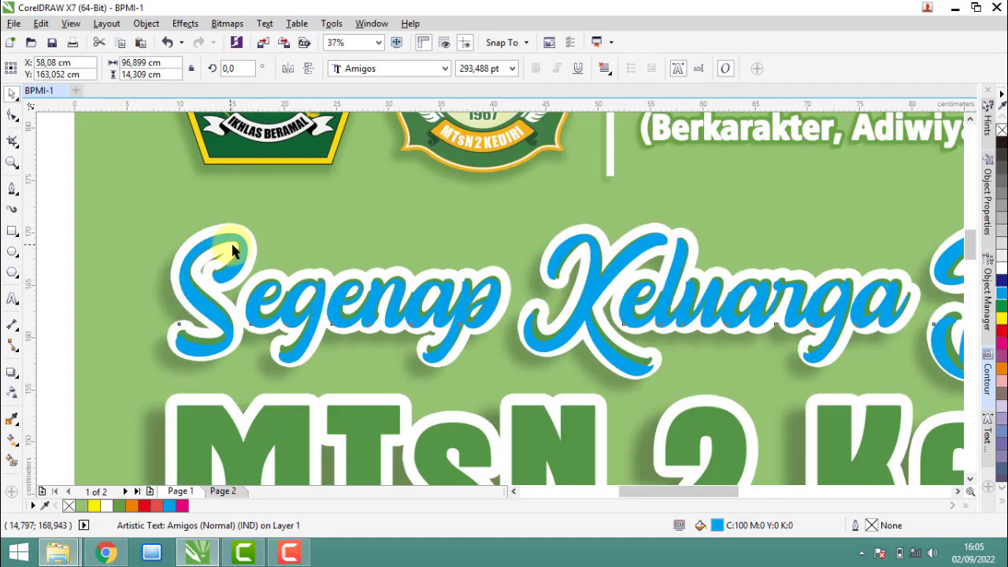
{"action": "scroll", "coordinate": [631, 271], "scroll_direction": "down", "scroll_amount": 1}
{"action": "scroll", "coordinate": [717, 272], "scroll_direction": "up", "scroll_amount": 1}
{"action": "scroll", "coordinate": [686, 241], "scroll_direction": "up", "scroll_amount": 1}
{"action": "scroll", "coordinate": [678, 274], "scroll_direction": "up", "scroll_amount": 1}
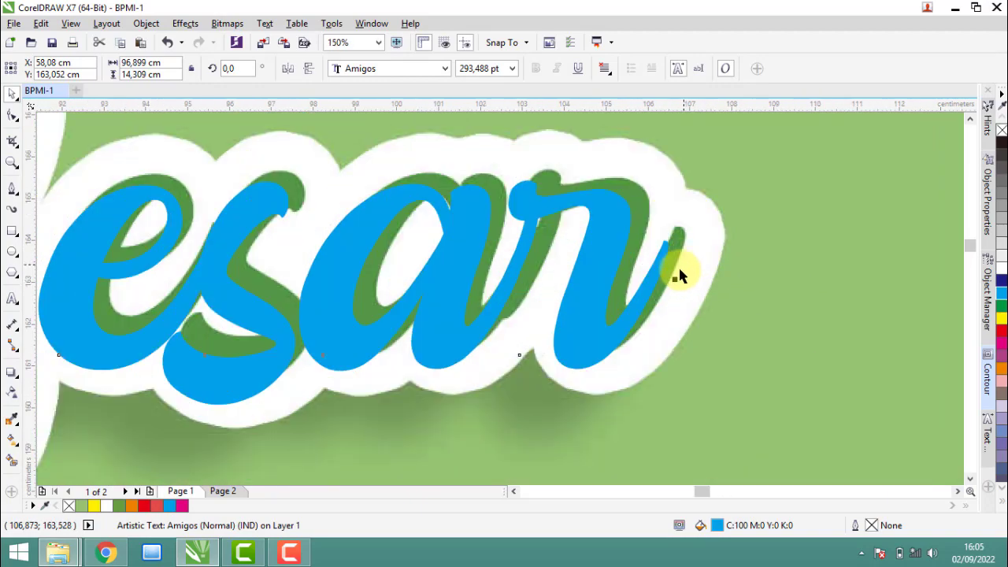
{"action": "scroll", "coordinate": [681, 276], "scroll_direction": "down", "scroll_amount": 1}
{"action": "scroll", "coordinate": [630, 279], "scroll_direction": "down", "scroll_amount": 3}
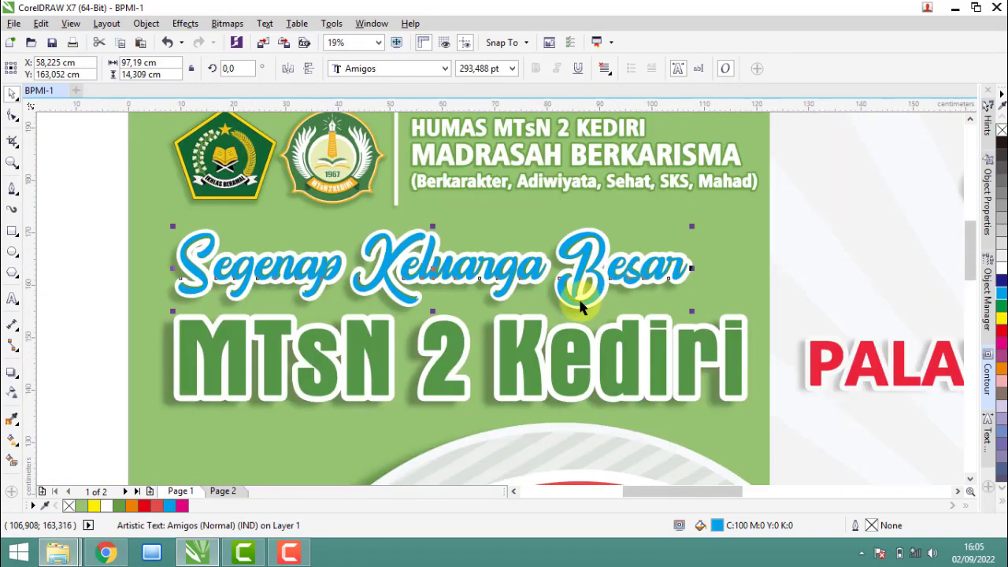
{"action": "scroll", "coordinate": [430, 307], "scroll_direction": "up", "scroll_amount": 1}
{"action": "scroll", "coordinate": [438, 298], "scroll_direction": "up", "scroll_amount": 1}
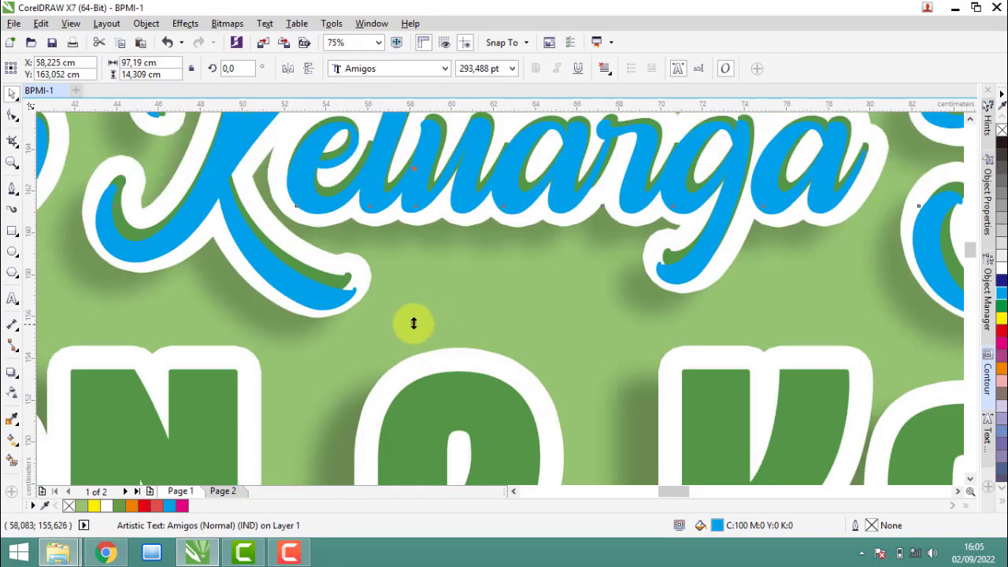
{"action": "left_click_drag", "start_coordinate": [418, 319], "coordinate": [484, 298]}
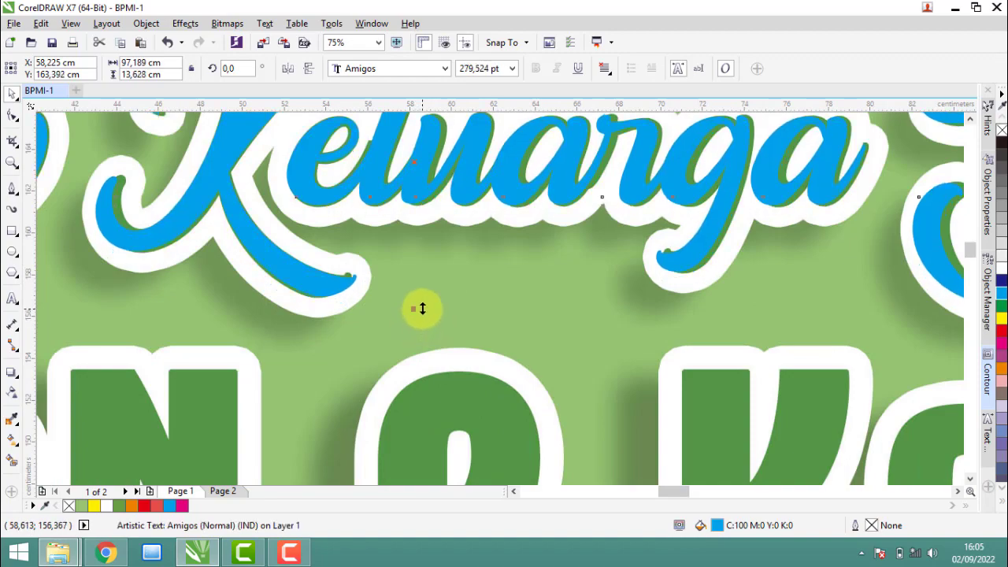
{"action": "scroll", "coordinate": [484, 298], "scroll_direction": "down", "scroll_amount": 1}
{"action": "scroll", "coordinate": [589, 281], "scroll_direction": "up", "scroll_amount": 2}
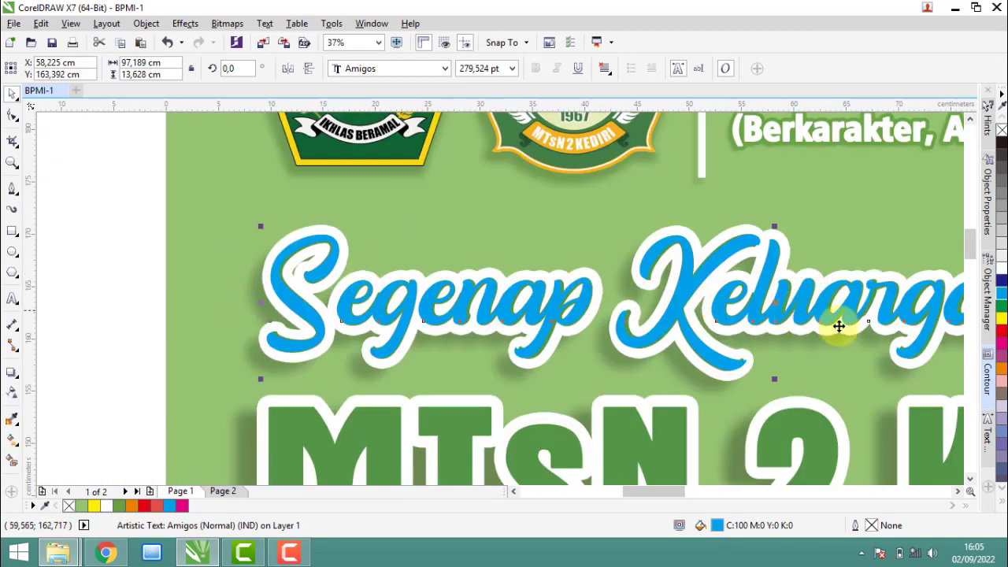
Step: Add a yellow outline behind the fill, first 3 cm wide, then reduced to 1 cm
{"action": "right_click", "coordinate": [1003, 318]}
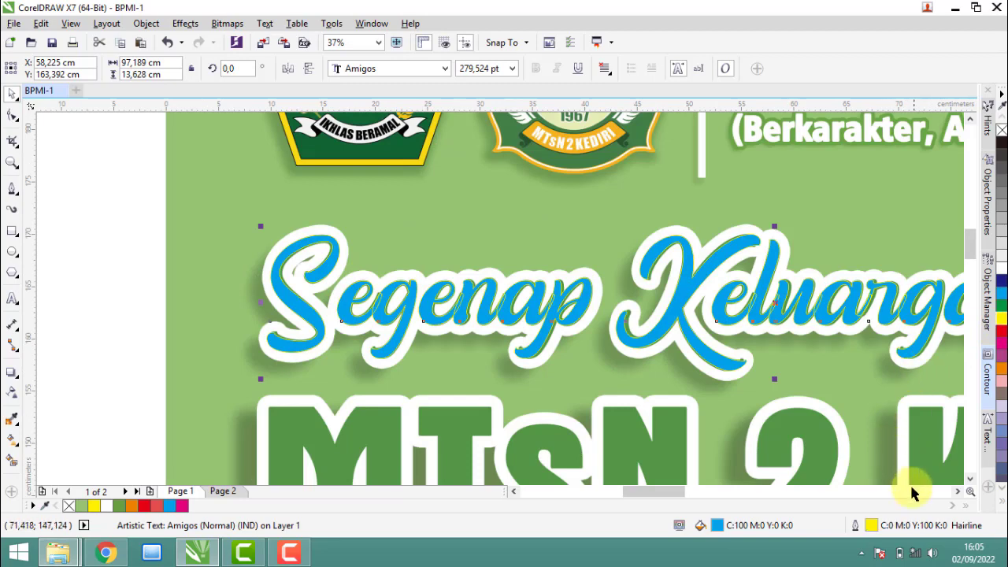
{"action": "double_click", "coordinate": [872, 526]}
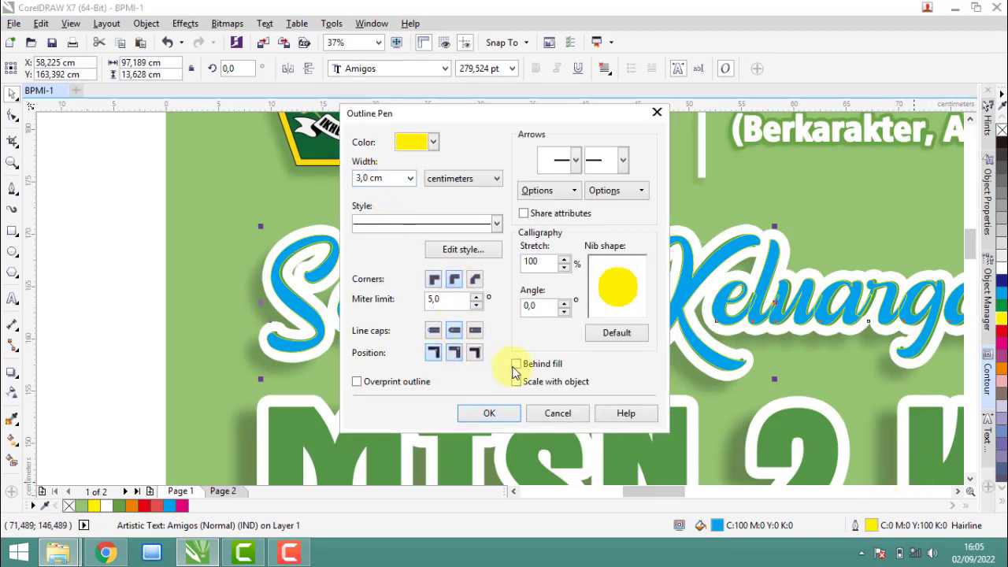
{"action": "left_click", "coordinate": [489, 413]}
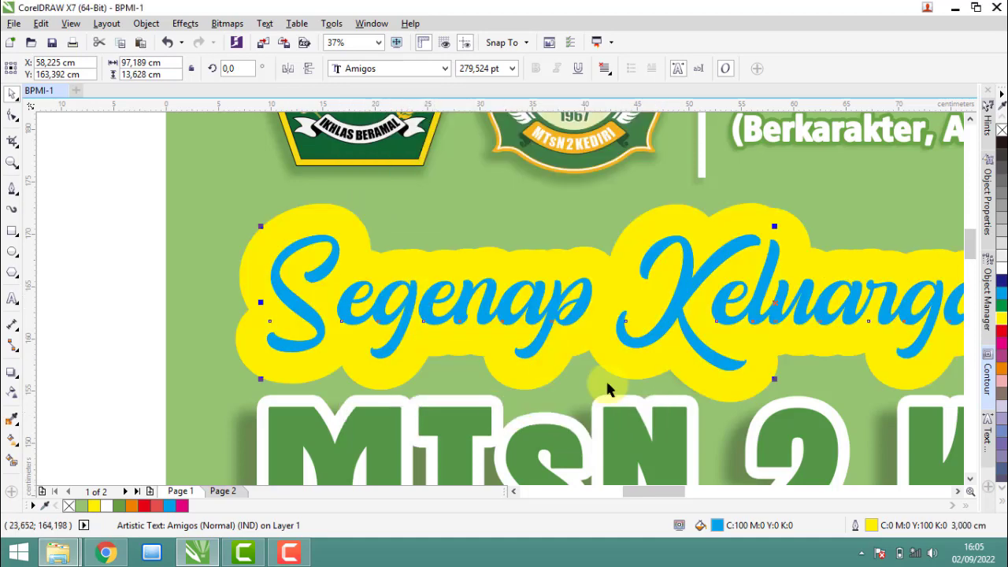
{"action": "double_click", "coordinate": [871, 526]}
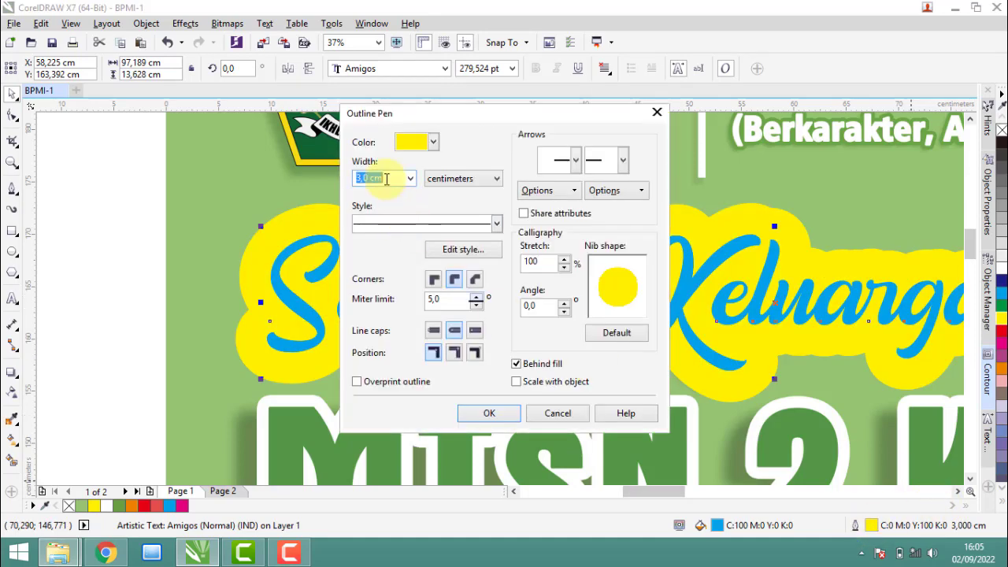
{"action": "left_click", "coordinate": [486, 415]}
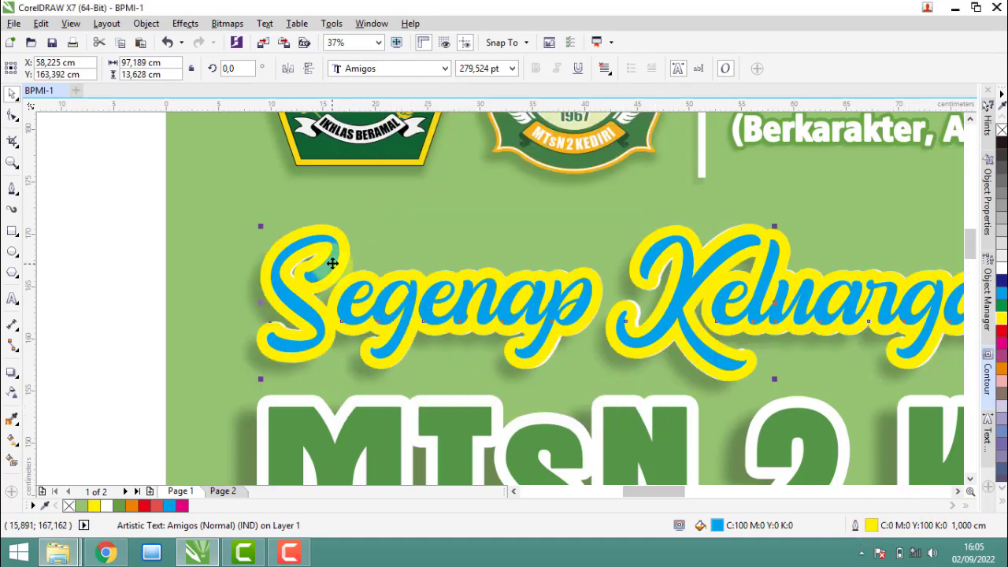
{"action": "scroll", "coordinate": [322, 225], "scroll_direction": "up", "scroll_amount": 3}
{"action": "scroll", "coordinate": [318, 219], "scroll_direction": "up", "scroll_amount": 1}
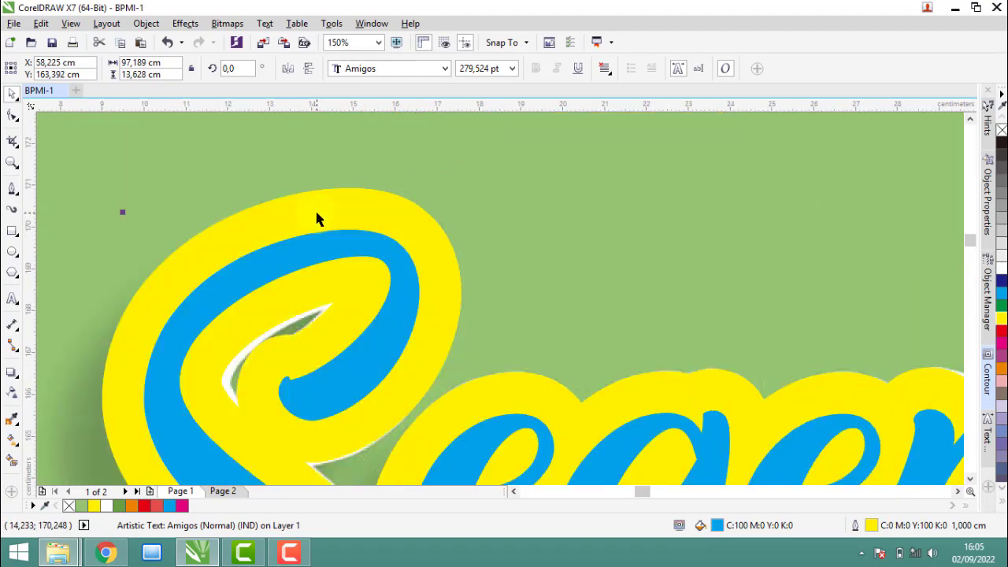
{"action": "scroll", "coordinate": [320, 210], "scroll_direction": "down", "scroll_amount": 1}
{"action": "scroll", "coordinate": [411, 200], "scroll_direction": "down", "scroll_amount": 1}
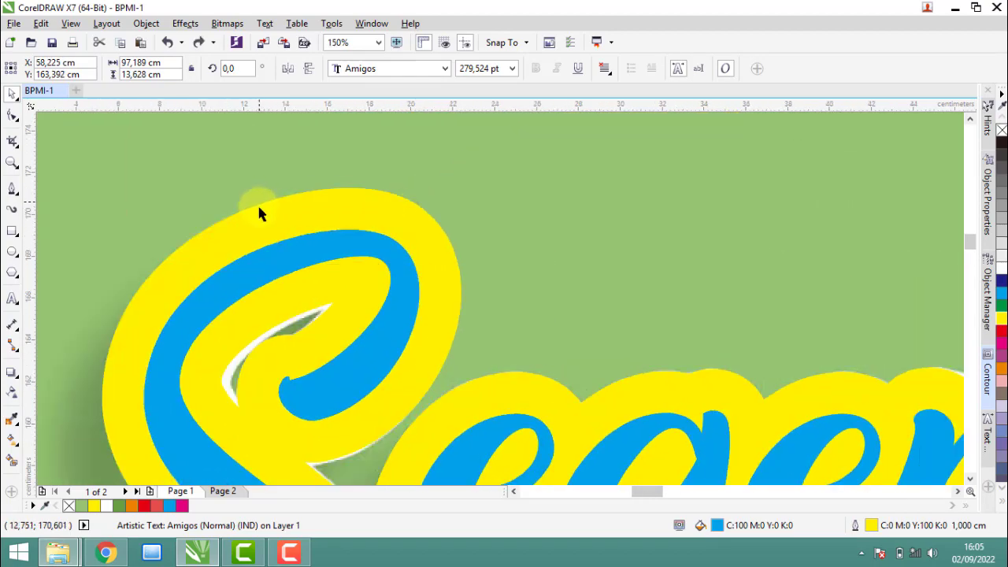
{"action": "scroll", "coordinate": [261, 213], "scroll_direction": "down", "scroll_amount": 2}
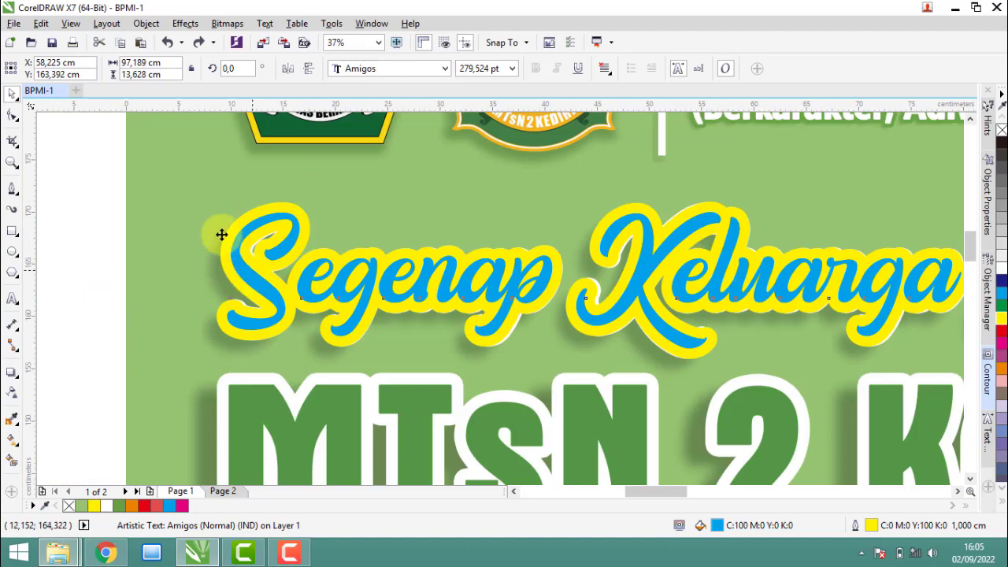
Step: Move the title up-left, fill it with the sampled green #539744, and outline it white
{"action": "left_click_drag", "start_coordinate": [237, 281], "coordinate": [184, 207]}
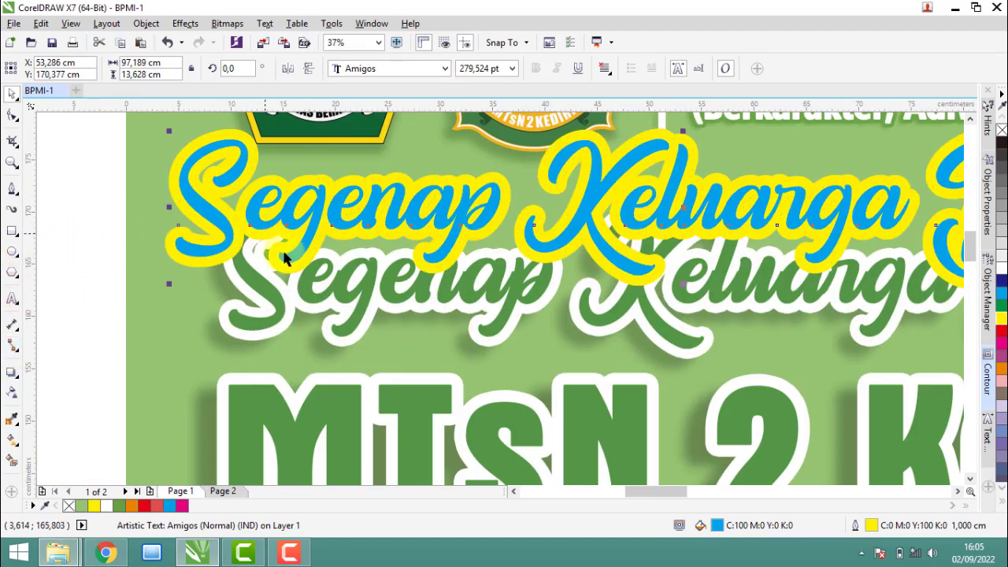
{"action": "left_click", "coordinate": [12, 420]}
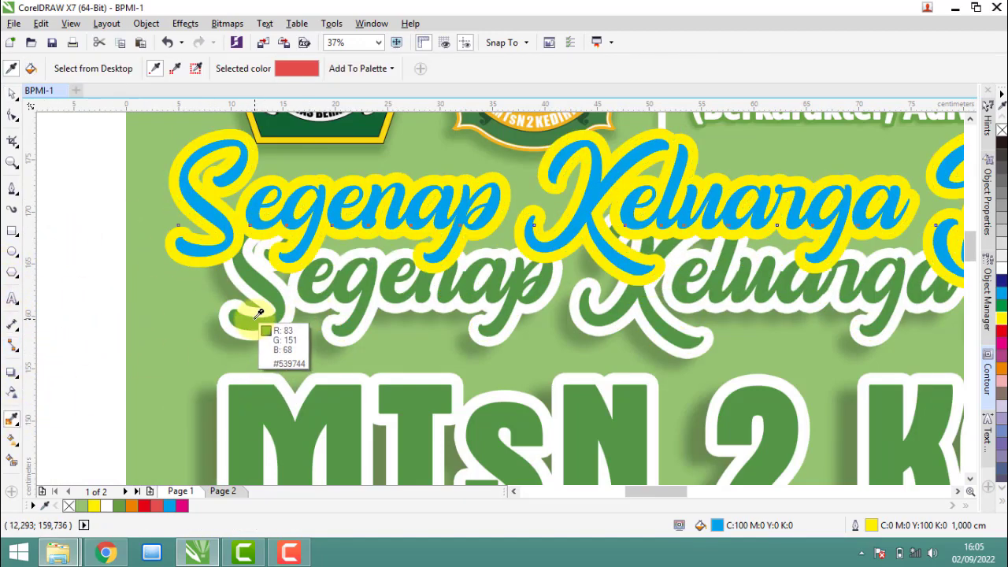
{"action": "left_click", "coordinate": [251, 335]}
{"action": "left_click", "coordinate": [191, 247]}
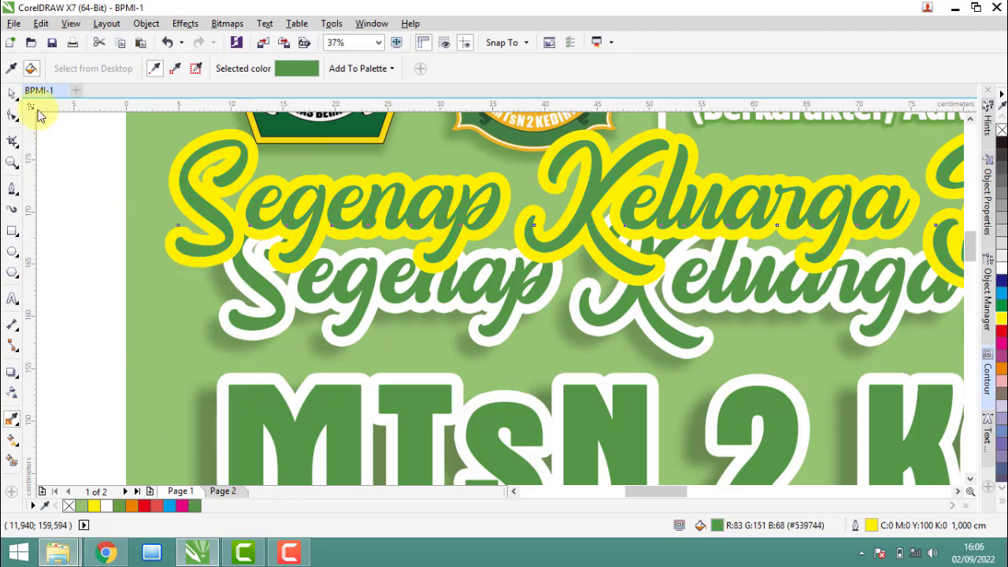
{"action": "left_click", "coordinate": [13, 96]}
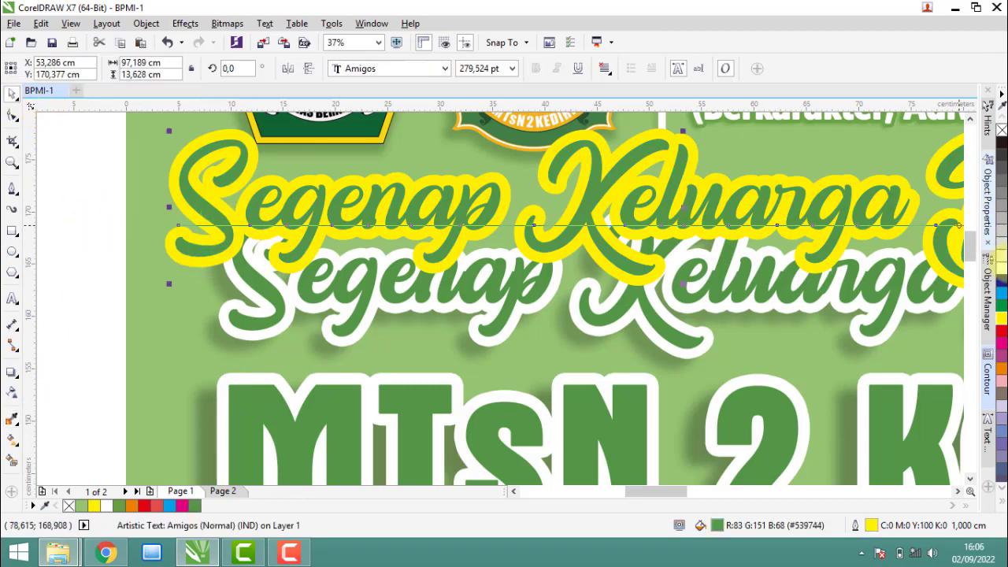
{"action": "right_click", "coordinate": [1002, 270]}
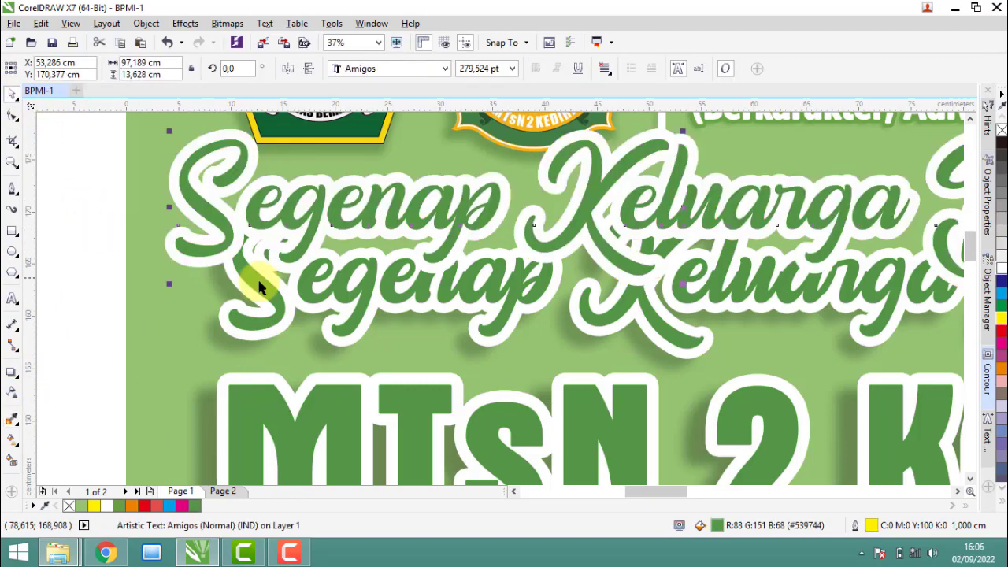
Step: Add a Flat Bottom Left drop shadow to the title, pulled in close down-left
{"action": "left_click", "coordinate": [11, 375]}
{"action": "left_click_drag", "start_coordinate": [202, 265], "coordinate": [55, 91]}
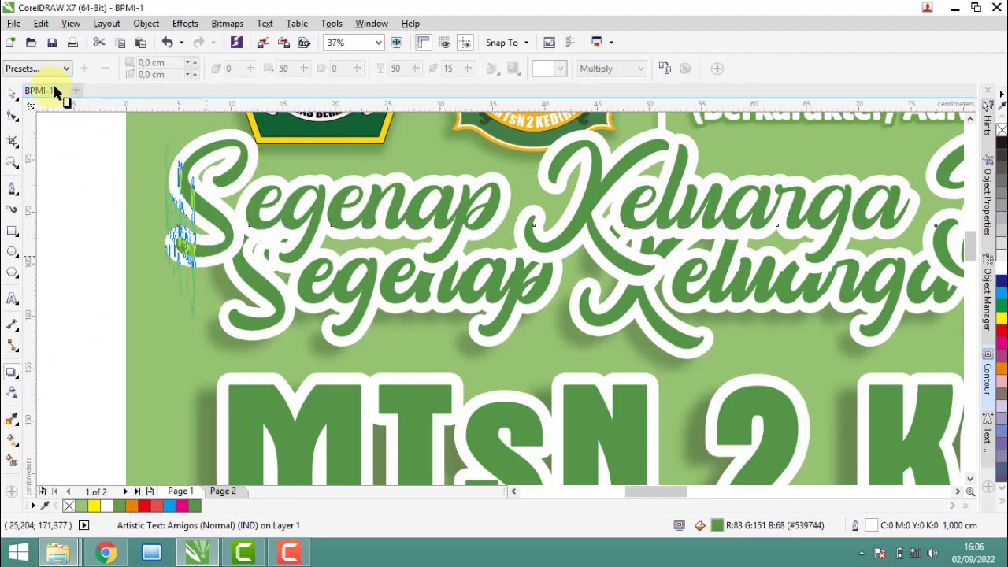
{"action": "left_click", "coordinate": [61, 67]}
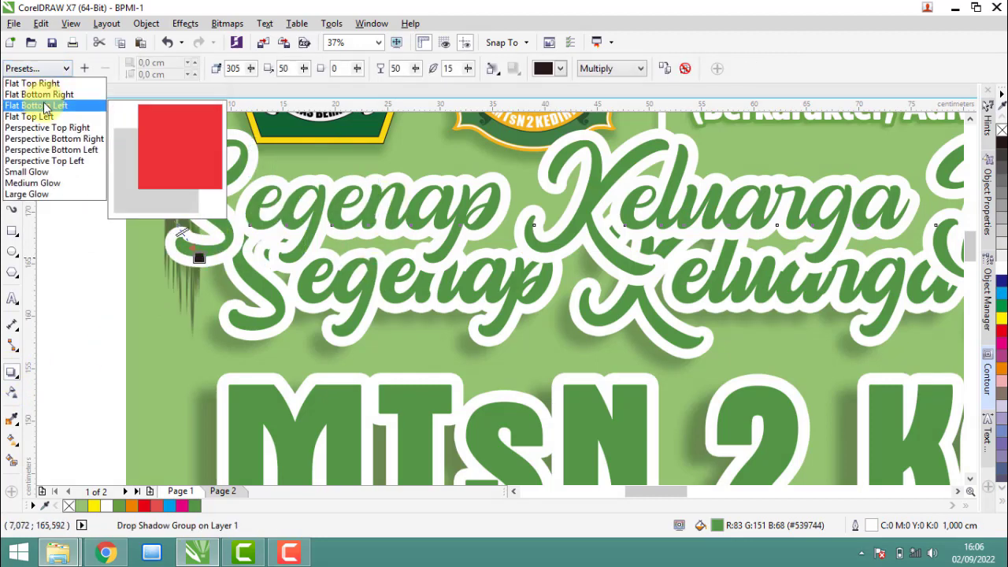
{"action": "left_click", "coordinate": [36, 106]}
{"action": "left_click", "coordinate": [289, 553]}
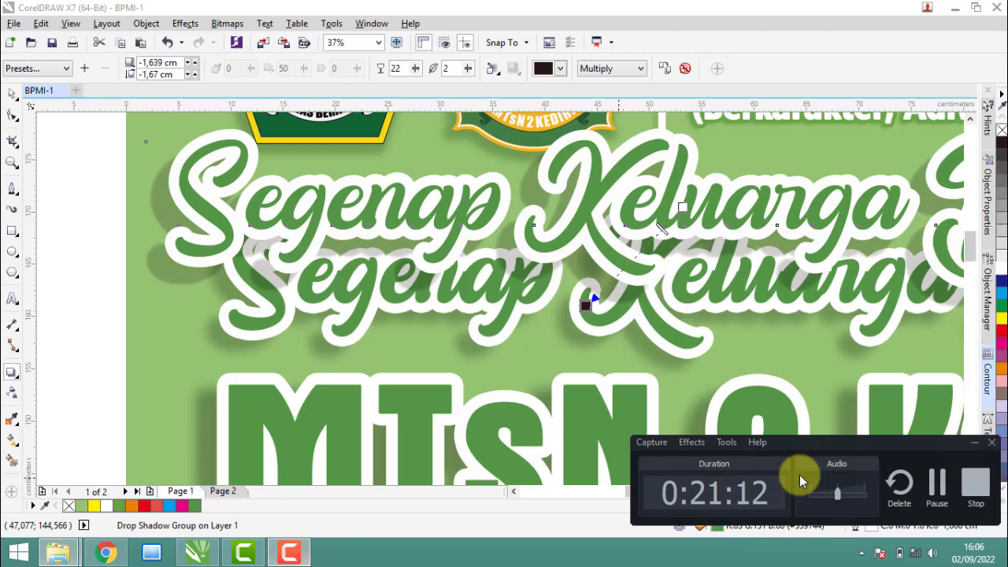
{"action": "left_click", "coordinate": [939, 494]}
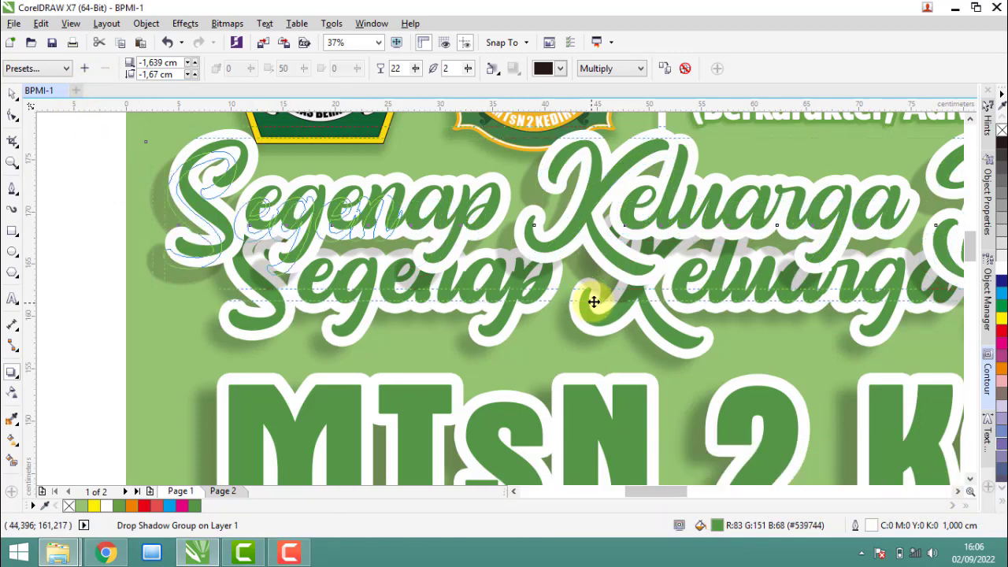
{"action": "left_click_drag", "start_coordinate": [592, 302], "coordinate": [598, 298]}
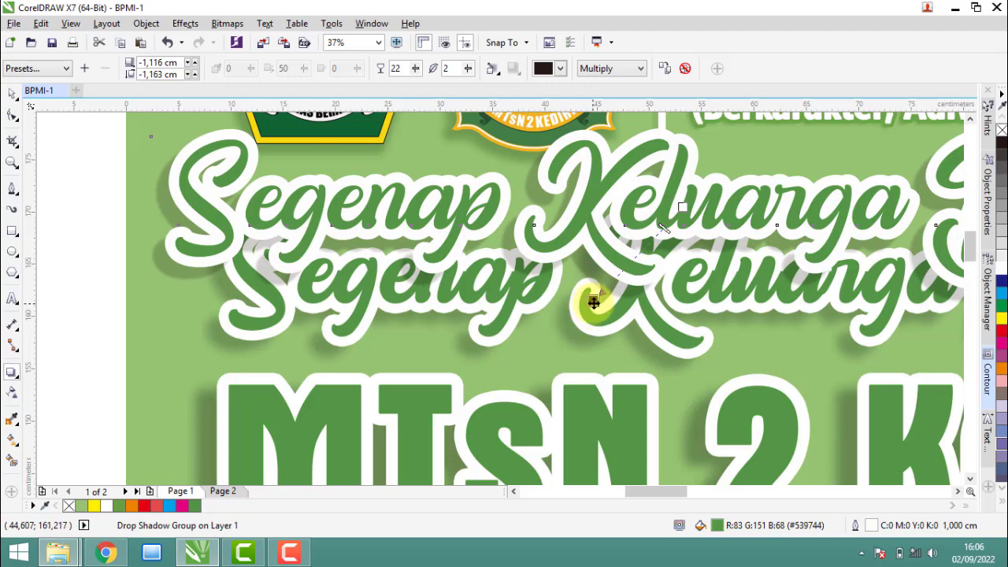
{"action": "left_click_drag", "start_coordinate": [596, 298], "coordinate": [599, 295]}
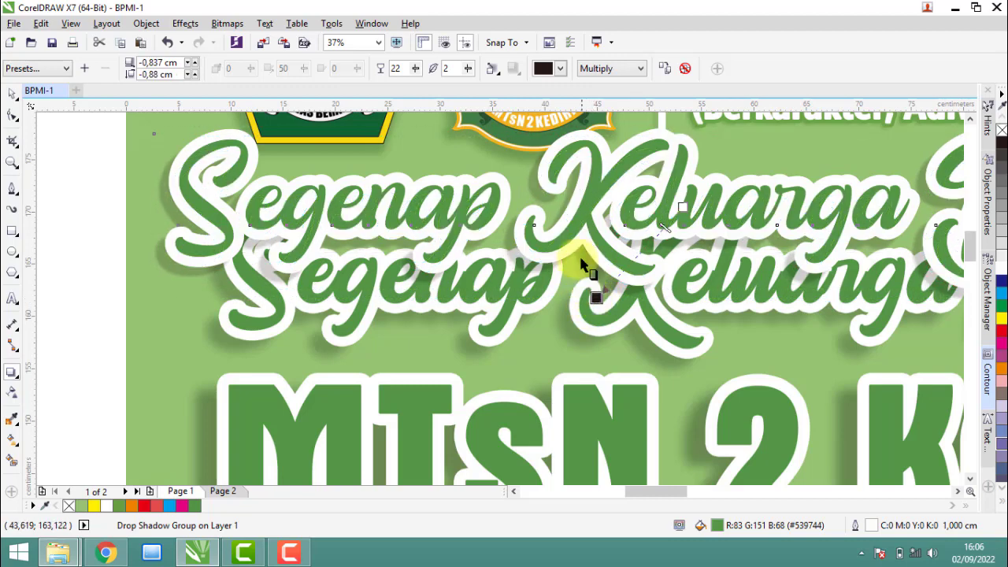
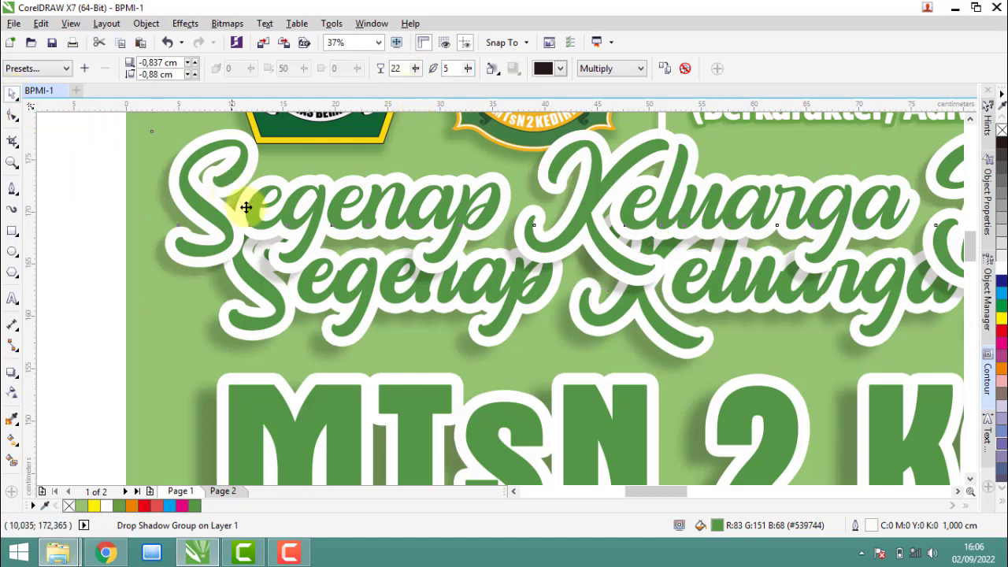
Step: Move the Segenap Keluarga Besar heading into place, then select and copy it
{"action": "mouse_move", "coordinate": [243, 202]}
{"action": "left_mouse_down"}
{"action": "mouse_move", "coordinate": [284, 269]}
{"action": "mouse_move", "coordinate": [275, 266]}
{"action": "left_mouse_up"}
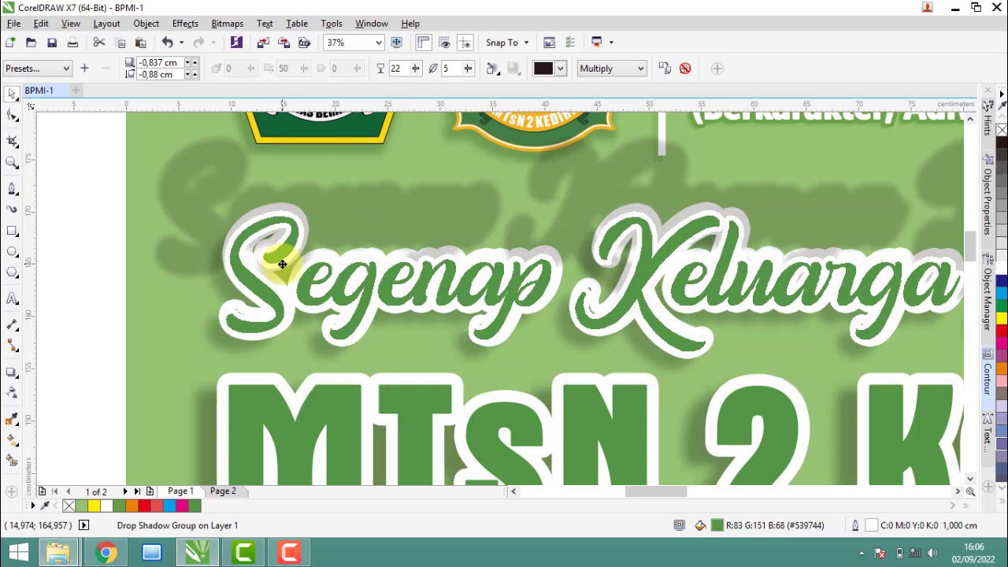
{"action": "scroll", "coordinate": [230, 254], "scroll_direction": "down", "scroll_amount": 4}
{"action": "mouse_move", "coordinate": [115, 212]}
{"action": "left_mouse_down"}
{"action": "mouse_move", "coordinate": [531, 295]}
{"action": "mouse_move", "coordinate": [534, 303]}
{"action": "left_mouse_up"}
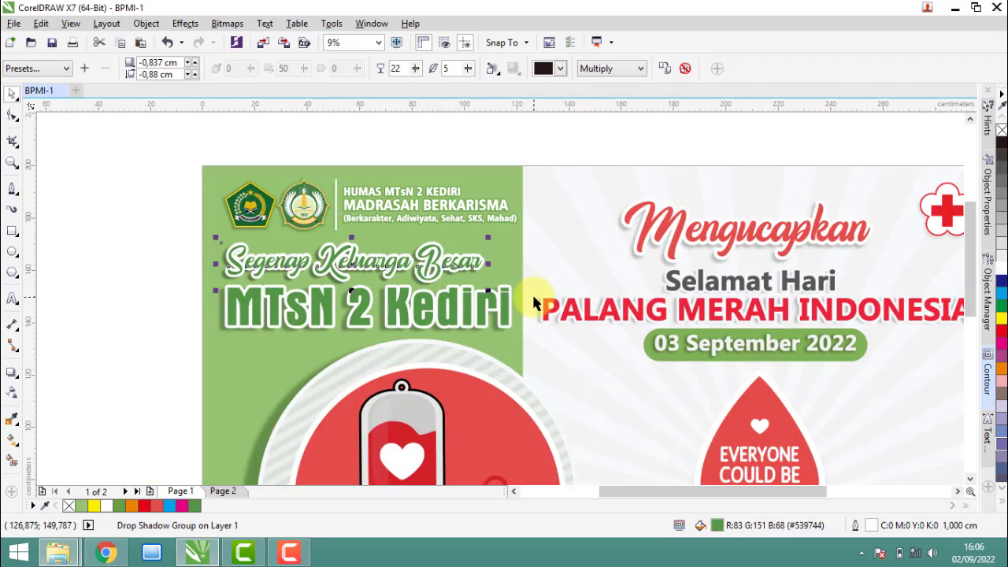
{"action": "key", "text": "Escape"}
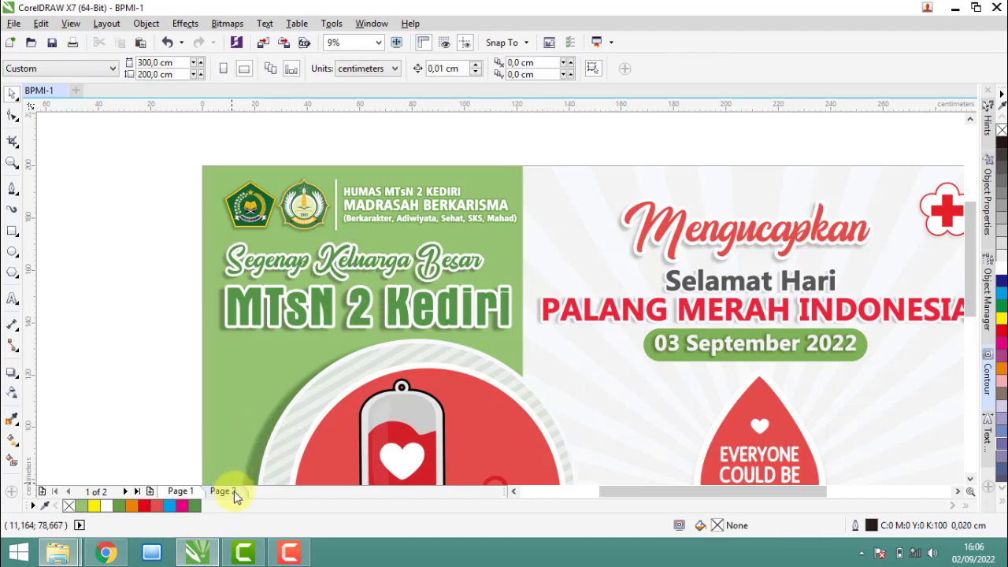
Step: Paste the heading onto Page 2, then paste a duplicate onto Page 1
{"action": "left_click", "coordinate": [228, 492]}
{"action": "key", "text": "ctrl+v"}
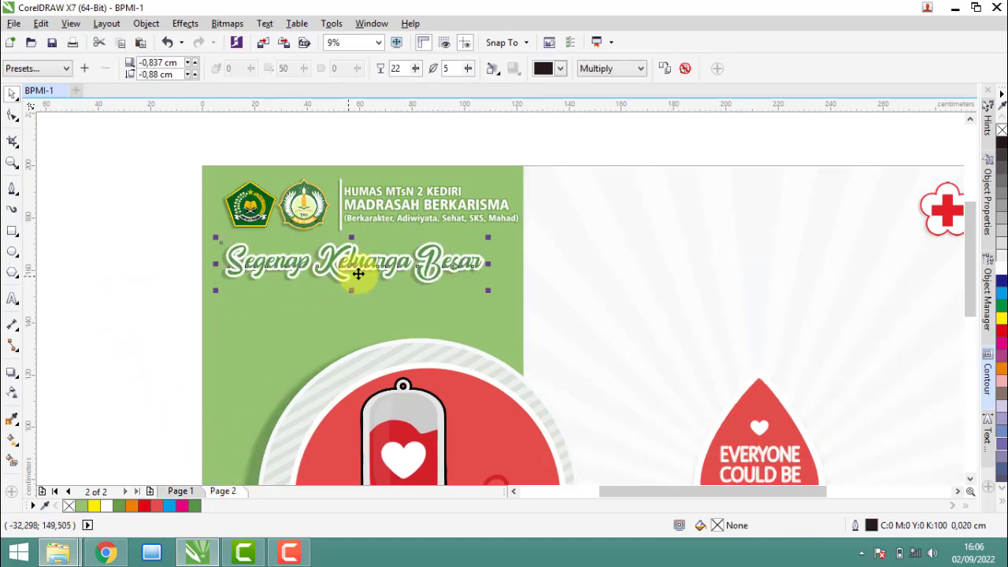
{"action": "left_click_drag", "start_coordinate": [133, 228], "coordinate": [568, 325]}
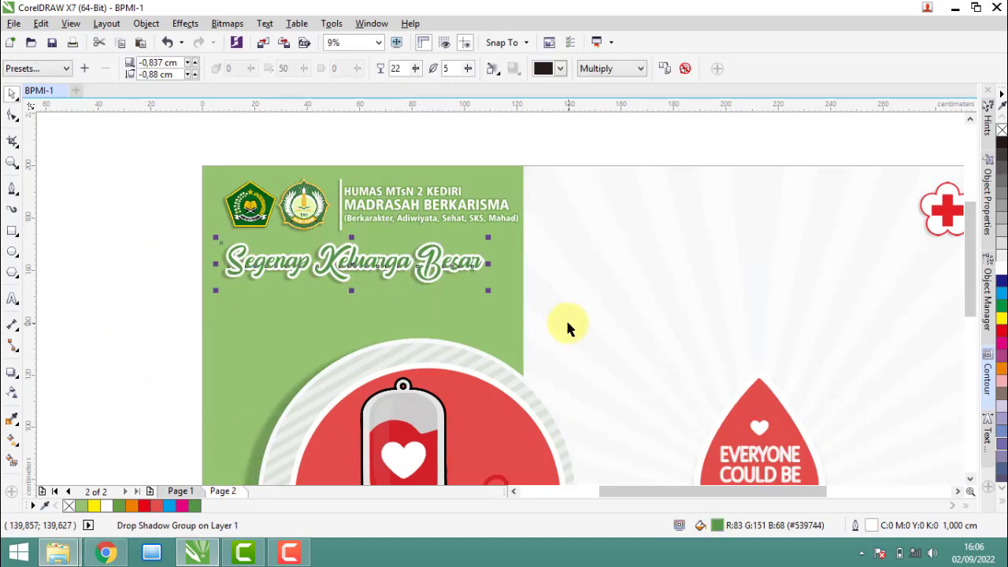
{"action": "left_click", "coordinate": [178, 493]}
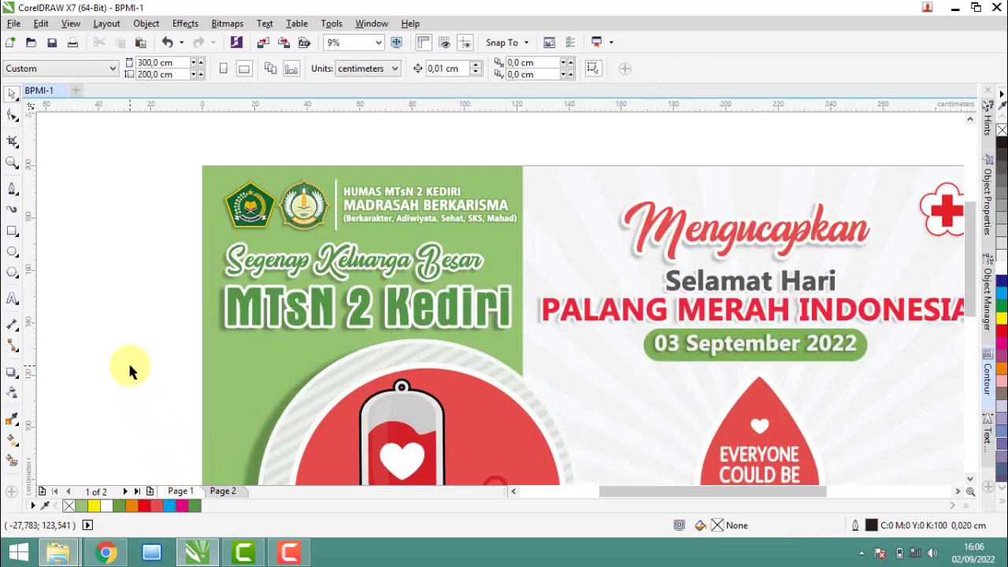
{"action": "key", "text": "ctrl+v"}
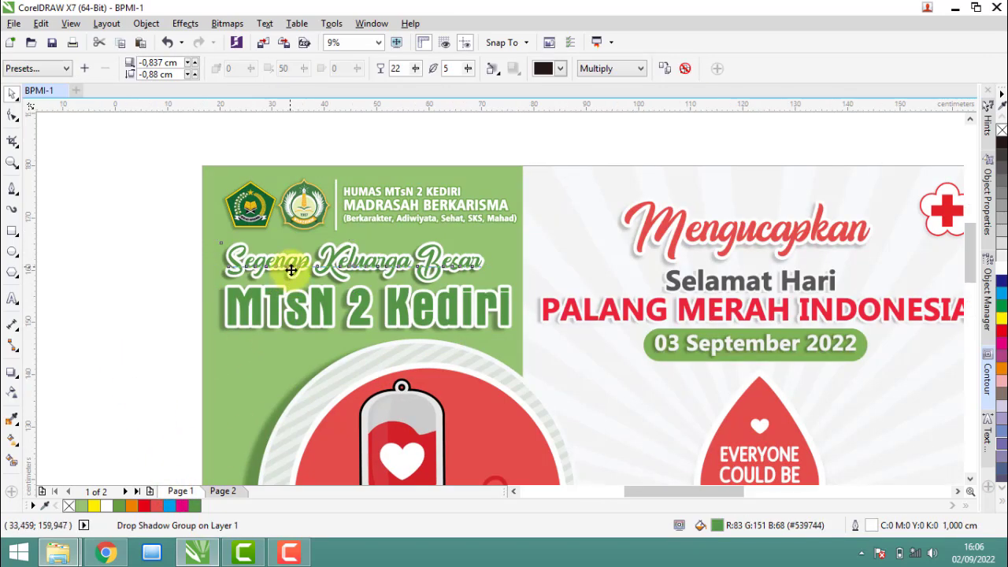
{"action": "scroll", "coordinate": [287, 254], "scroll_direction": "up", "scroll_amount": 2}
Step: Move the duplicate heading above the original and change its text to 'MTsN 2 Kediri'
{"action": "left_click_drag", "start_coordinate": [299, 256], "coordinate": [302, 218]}
{"action": "double_click", "coordinate": [304, 213]}
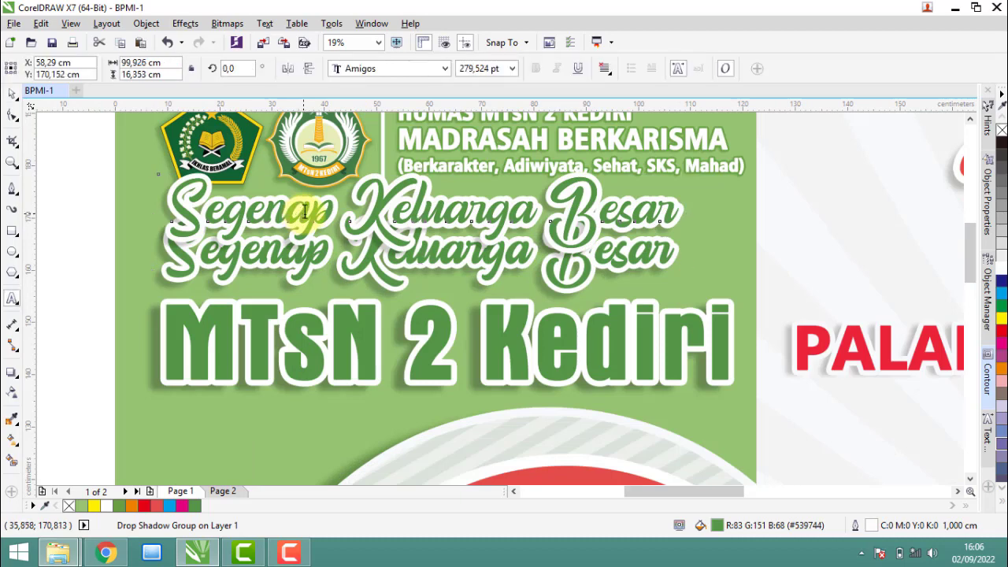
{"action": "triple_click", "coordinate": [362, 211]}
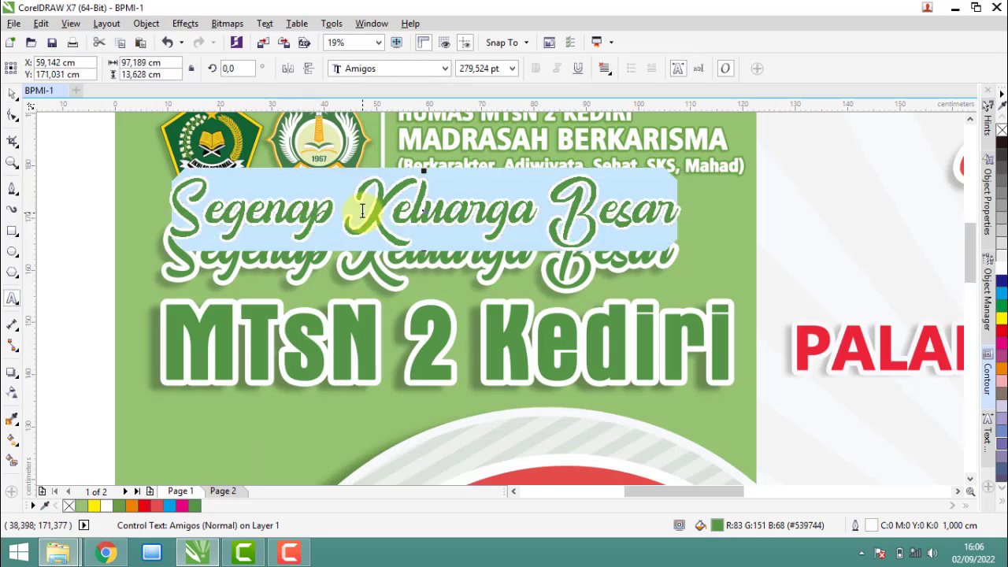
{"action": "type", "text": "MTs"}
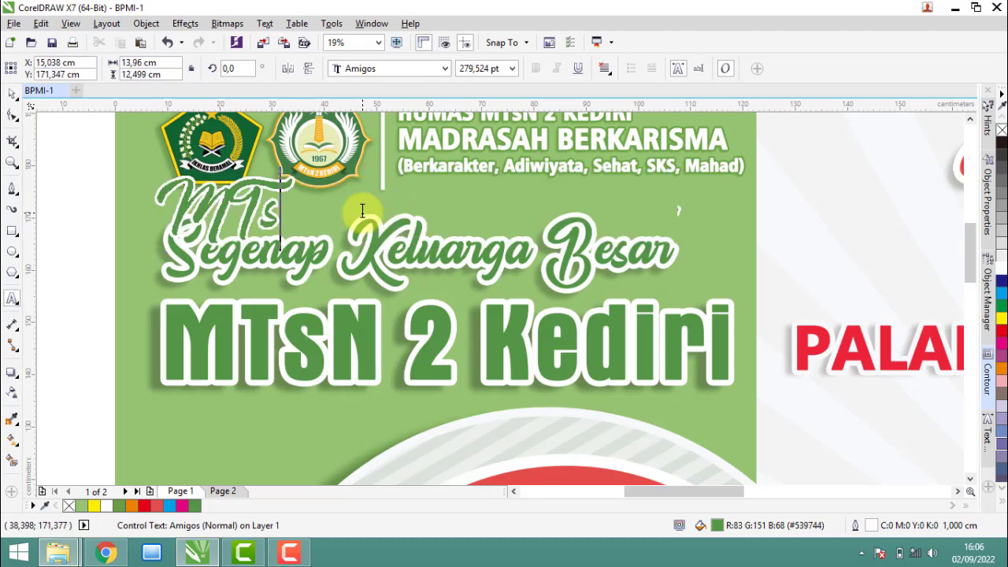
{"action": "type", "text": "N 2 "}
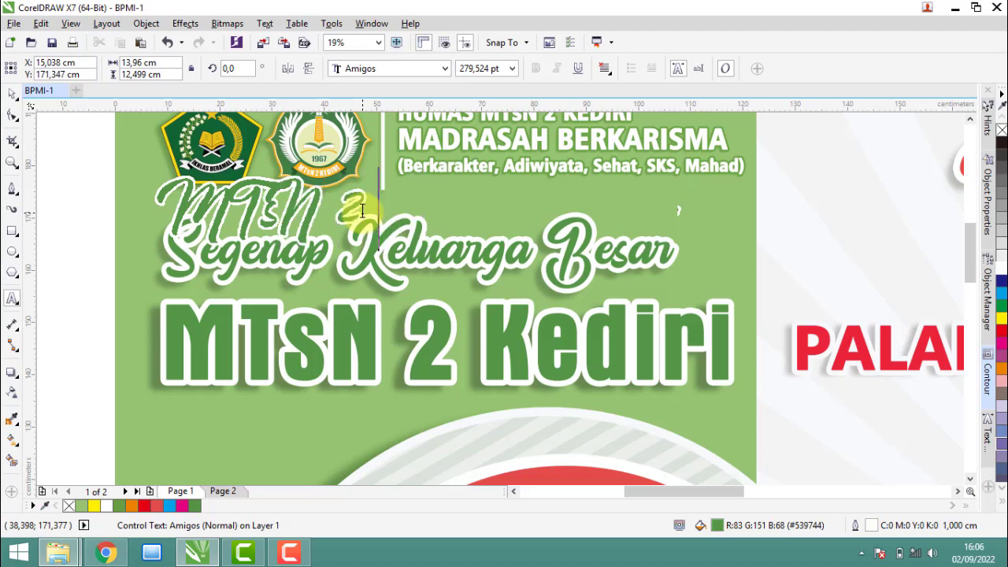
{"action": "type", "text": "Kediri"}
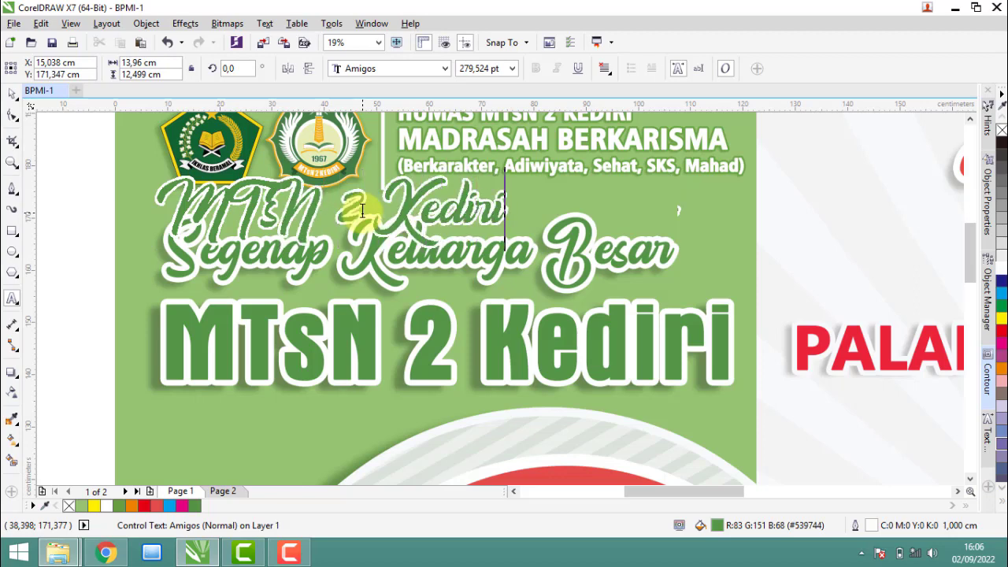
{"action": "left_click", "coordinate": [12, 93]}
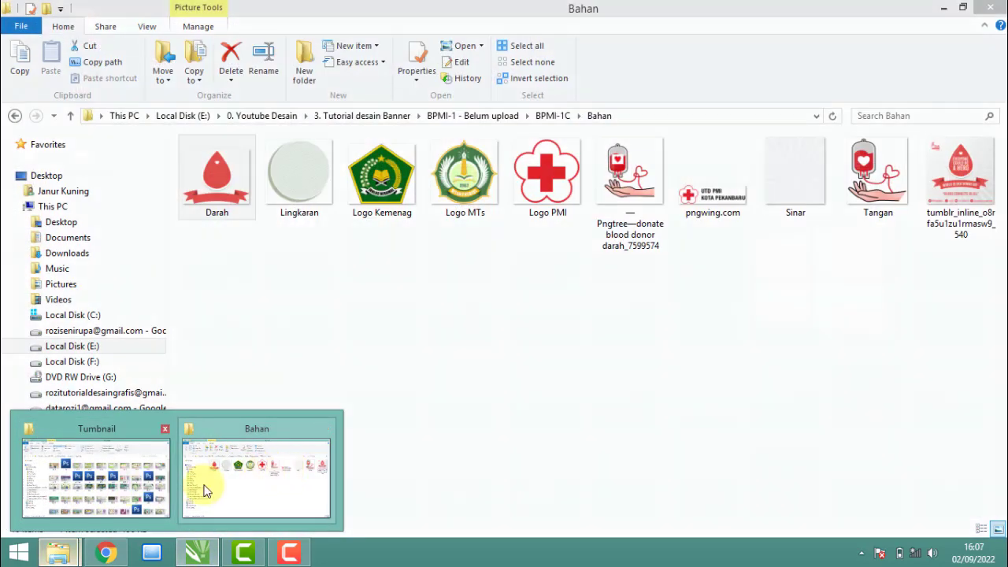
Step: Open the BPMI-1C Font folder in File Explorer to check font names
{"action": "mouse_move", "coordinate": [58, 551]}
{"action": "left_click", "coordinate": [202, 482]}
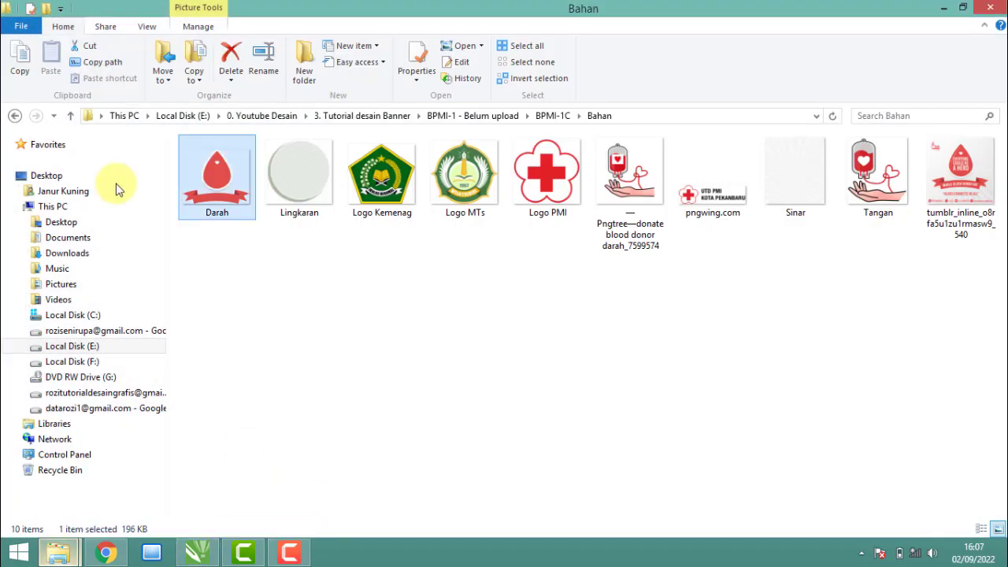
{"action": "left_click", "coordinate": [16, 116]}
{"action": "double_click", "coordinate": [308, 190]}
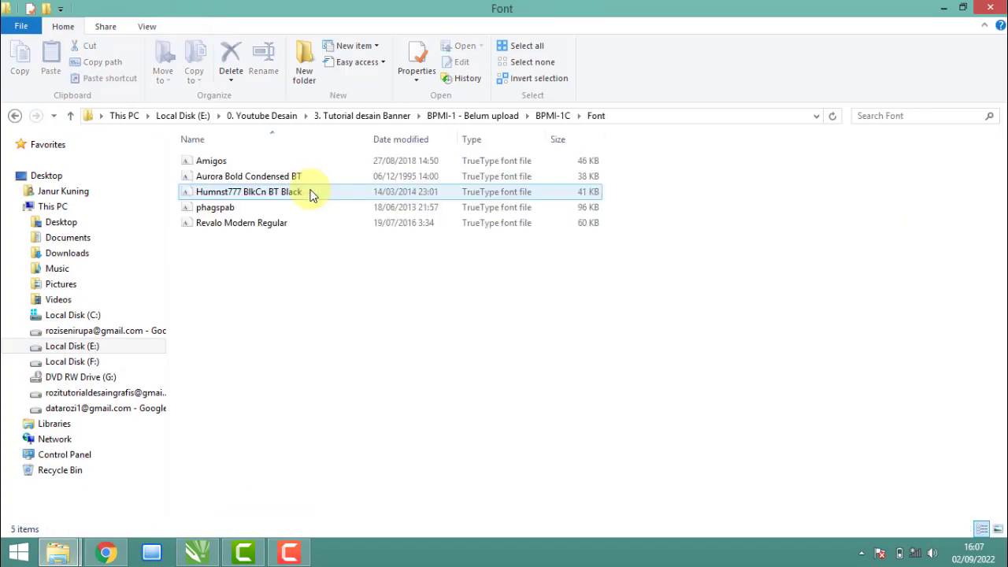
Step: Set MTsN 2 Kediri in Aurora BdCn BT, enlarge it over the original, and fill it orange
{"action": "left_click", "coordinate": [945, 10]}
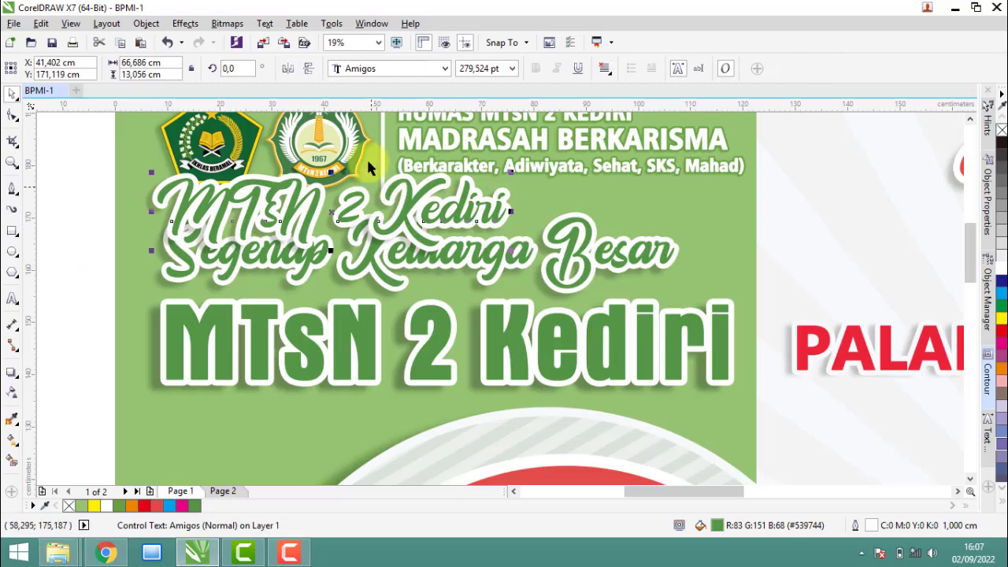
{"action": "left_click", "coordinate": [418, 70]}
{"action": "type", "text": "A"}
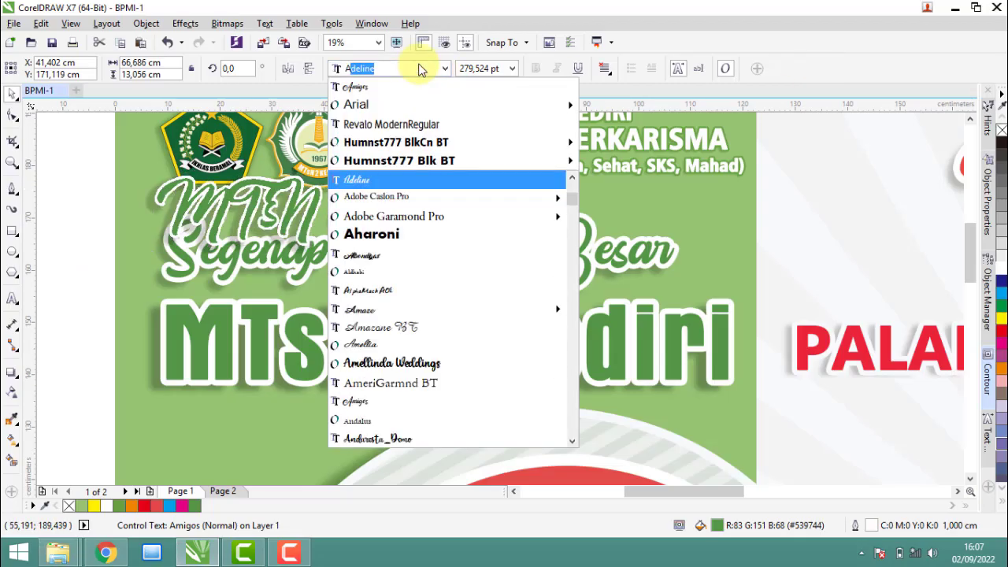
{"action": "type", "text": "urora BdCn BT"}
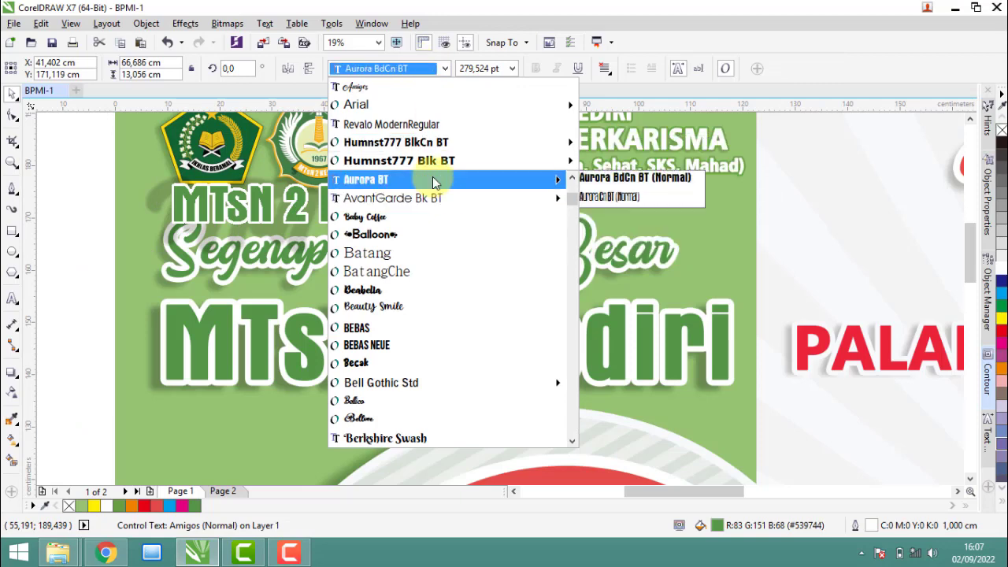
{"action": "left_click", "coordinate": [598, 178]}
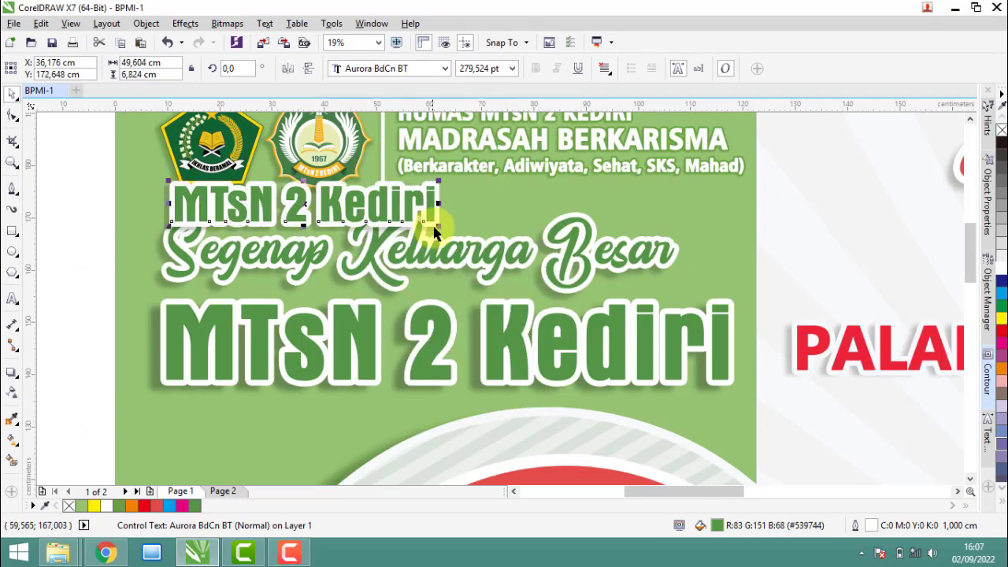
{"action": "left_click_drag", "start_coordinate": [438, 226], "coordinate": [738, 284]}
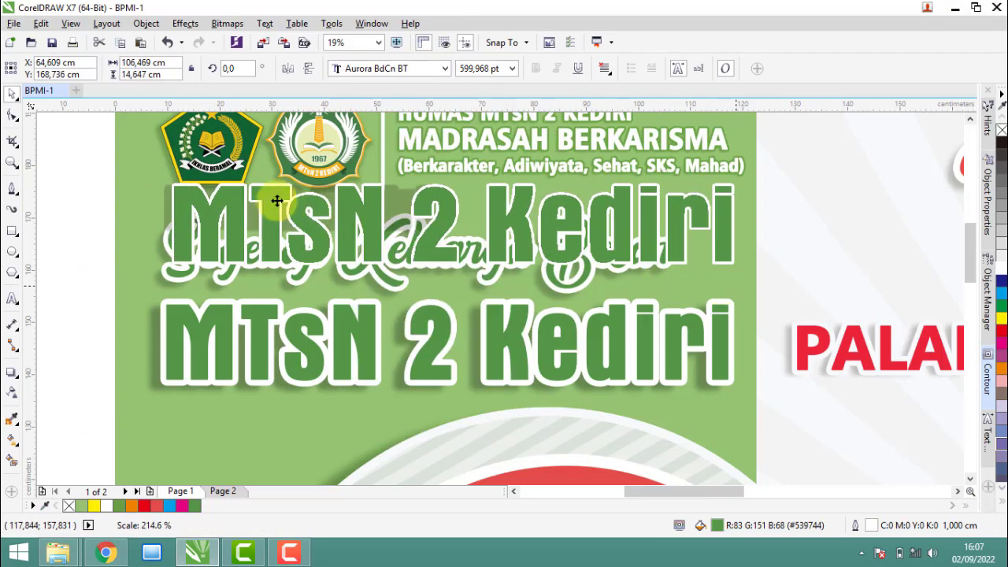
{"action": "left_click_drag", "start_coordinate": [270, 198], "coordinate": [282, 321]}
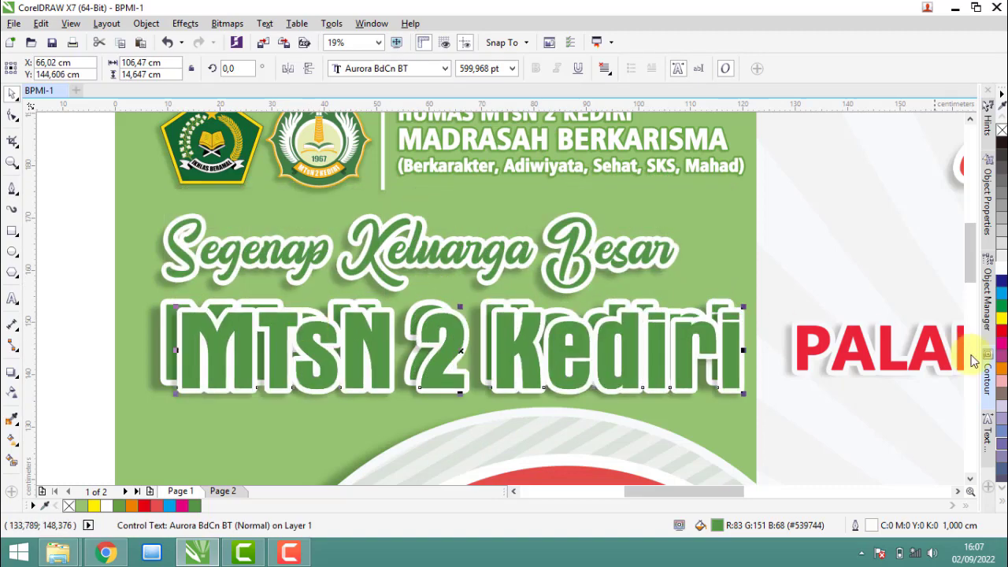
{"action": "left_click", "coordinate": [1002, 378]}
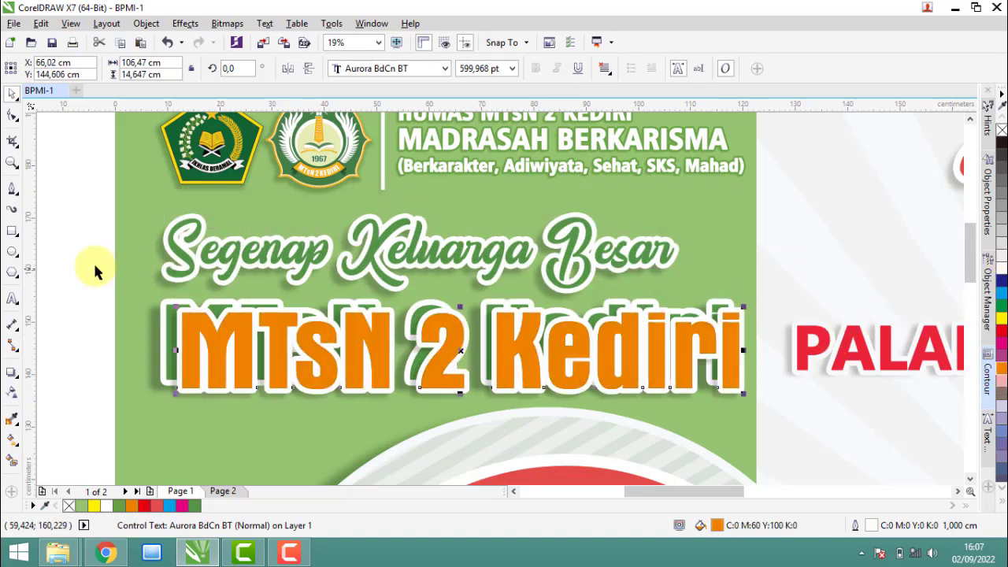
Step: Fine-tune the heading's height and width to about 107 cm to match the original
{"action": "scroll", "coordinate": [162, 315], "scroll_direction": "up", "scroll_amount": 2}
{"action": "scroll", "coordinate": [142, 315], "scroll_direction": "up", "scroll_amount": 2}
{"action": "scroll", "coordinate": [236, 370], "scroll_direction": "up", "scroll_amount": 2}
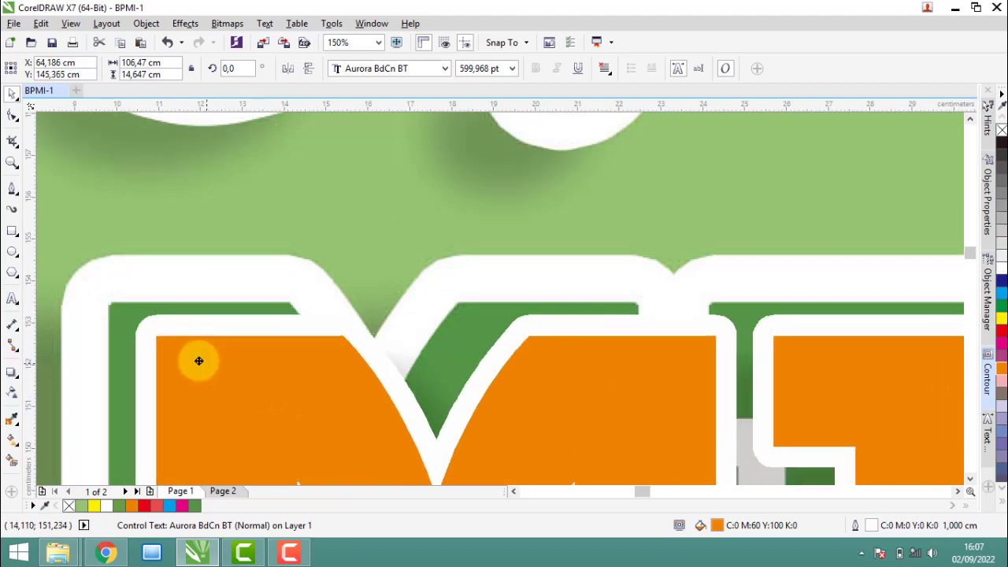
{"action": "scroll", "coordinate": [199, 361], "scroll_direction": "down", "scroll_amount": 2}
{"action": "scroll", "coordinate": [150, 315], "scroll_direction": "down", "scroll_amount": 3}
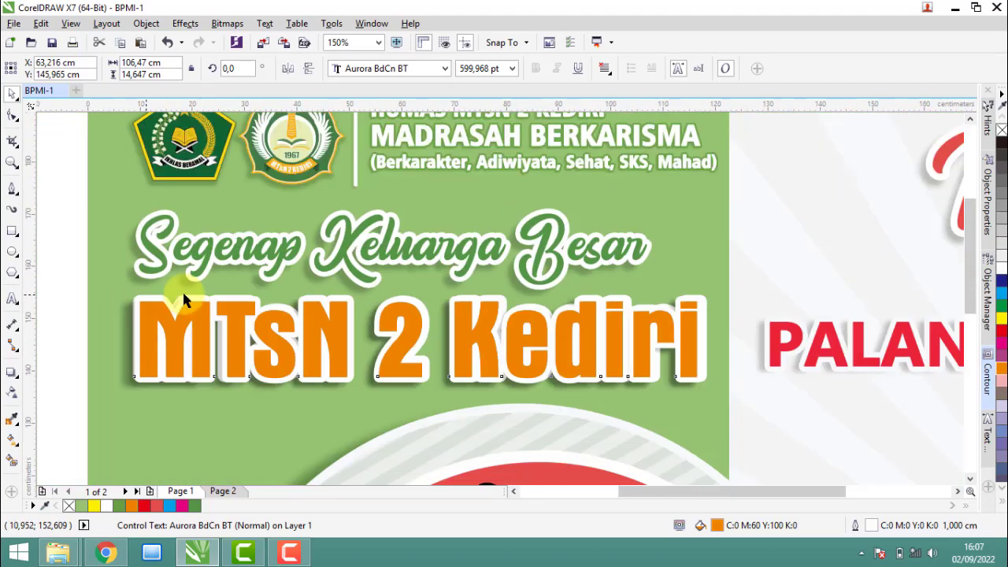
{"action": "scroll", "coordinate": [182, 300], "scroll_direction": "down", "scroll_amount": 2}
{"action": "scroll", "coordinate": [434, 326], "scroll_direction": "up", "scroll_amount": 1}
{"action": "scroll", "coordinate": [437, 371], "scroll_direction": "up", "scroll_amount": 1}
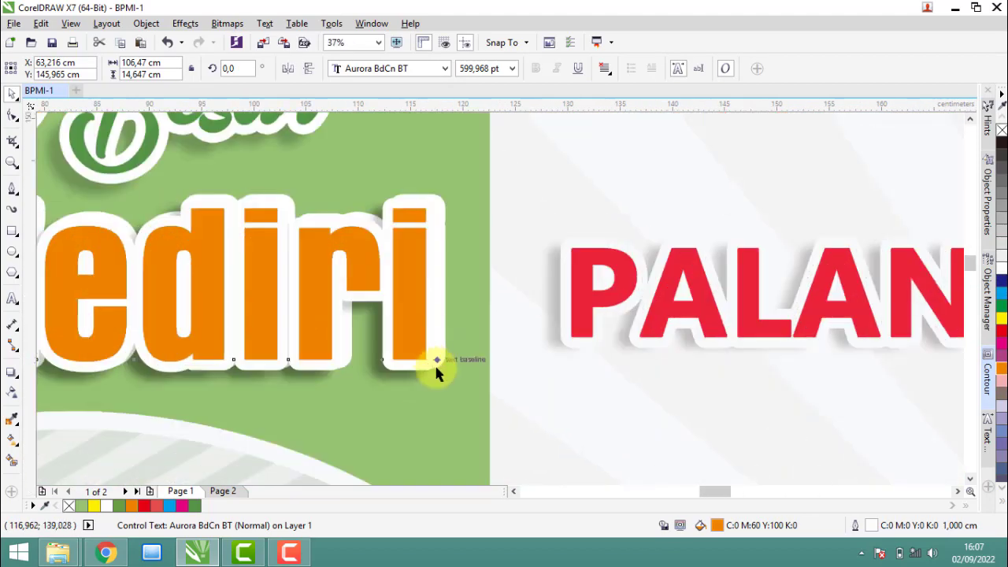
{"action": "scroll", "coordinate": [436, 367], "scroll_direction": "up", "scroll_amount": 3}
{"action": "left_click_drag", "start_coordinate": [400, 350], "coordinate": [399, 367]}
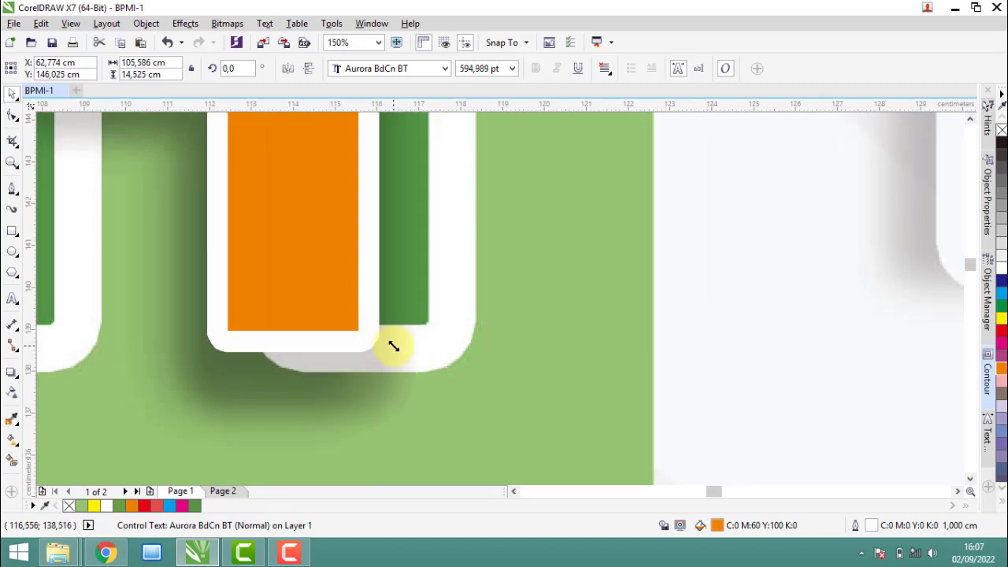
{"action": "scroll", "coordinate": [399, 368], "scroll_direction": "down", "scroll_amount": 1}
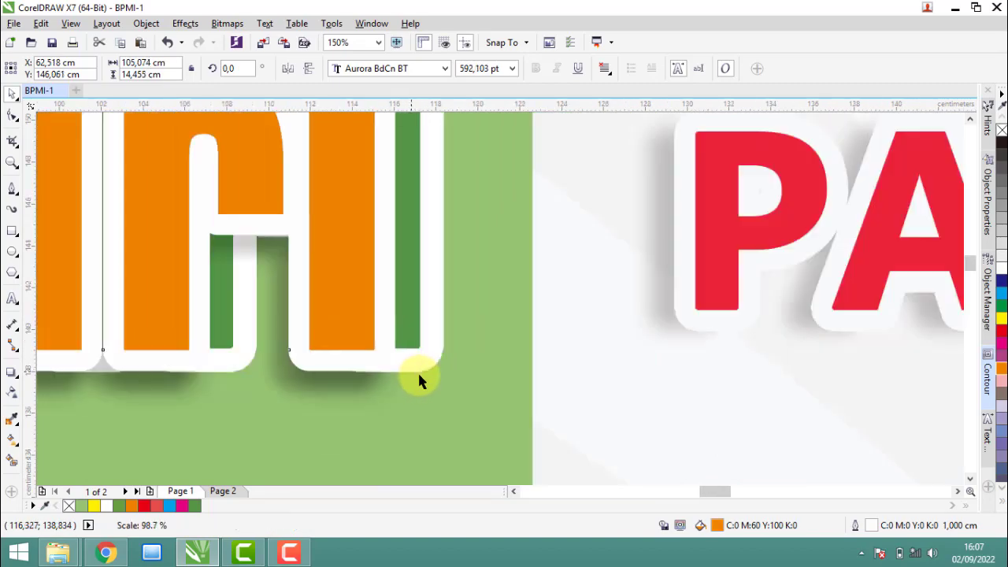
{"action": "scroll", "coordinate": [418, 378], "scroll_direction": "down", "scroll_amount": 2}
{"action": "scroll", "coordinate": [420, 333], "scroll_direction": "up", "scroll_amount": 1}
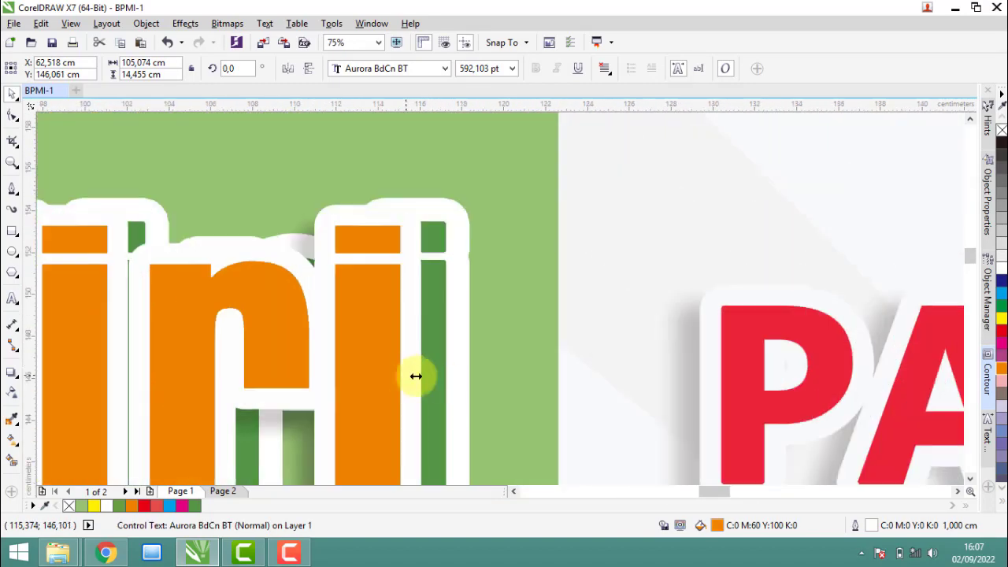
{"action": "left_click_drag", "start_coordinate": [416, 376], "coordinate": [450, 378]}
{"action": "scroll", "coordinate": [551, 264], "scroll_direction": "down", "scroll_amount": 1}
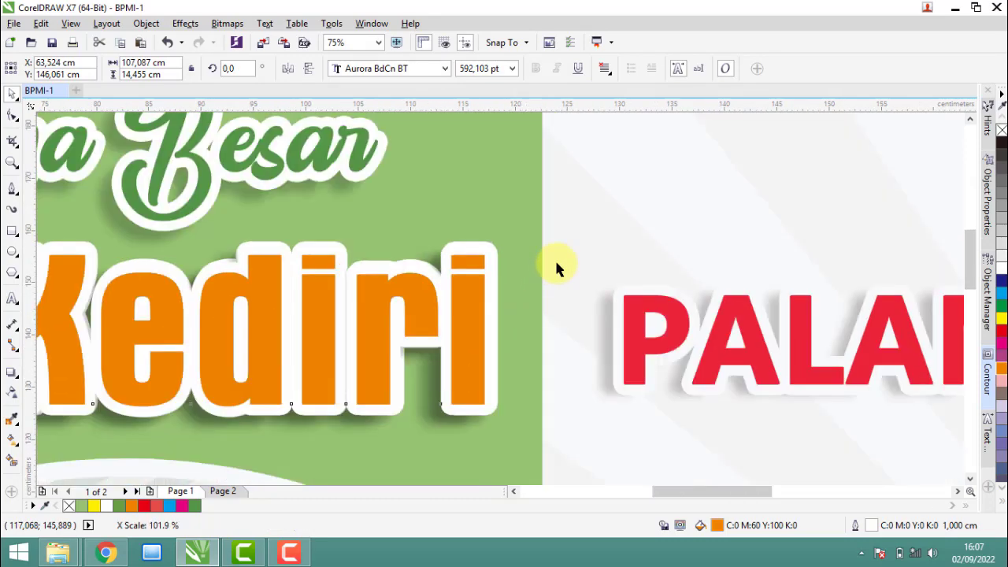
{"action": "scroll", "coordinate": [554, 258], "scroll_direction": "down", "scroll_amount": 1}
{"action": "scroll", "coordinate": [459, 299], "scroll_direction": "down", "scroll_amount": 1}
{"action": "scroll", "coordinate": [268, 313], "scroll_direction": "up", "scroll_amount": 2}
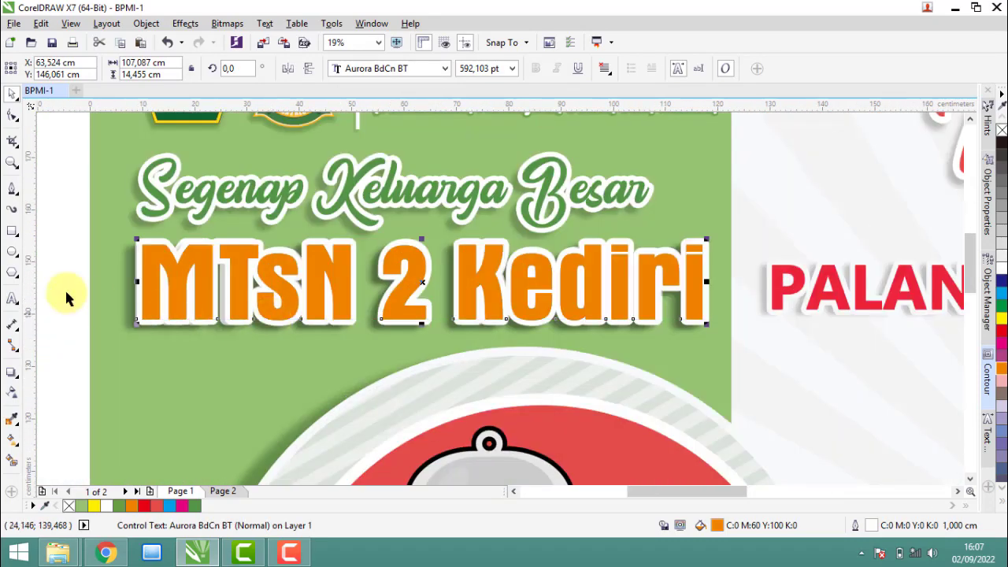
Step: Pick the Color Eyedropper tool to sample a colour from the design
{"action": "left_click", "coordinate": [43, 268]}
{"action": "left_click", "coordinate": [151, 259]}
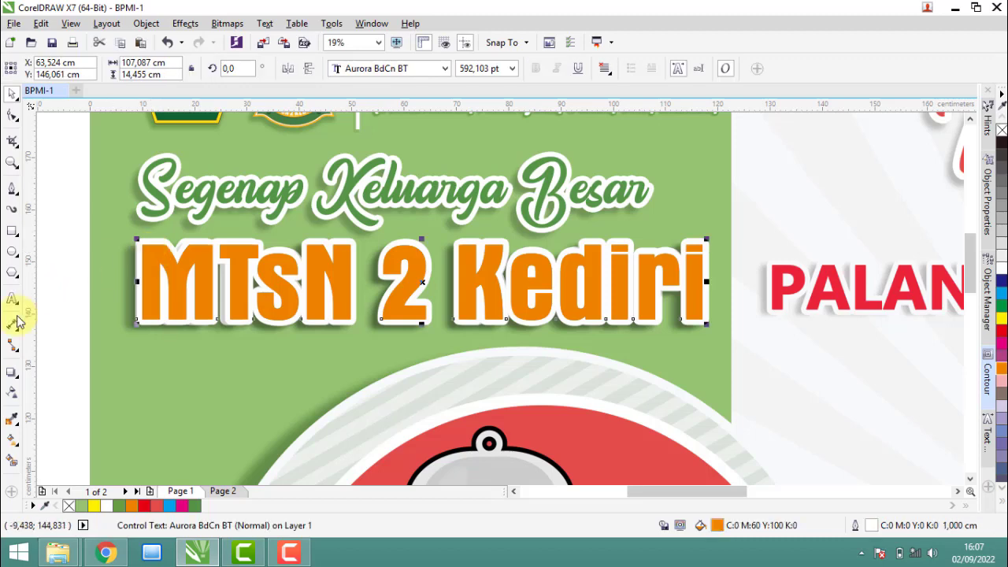
{"action": "left_click", "coordinate": [11, 420]}
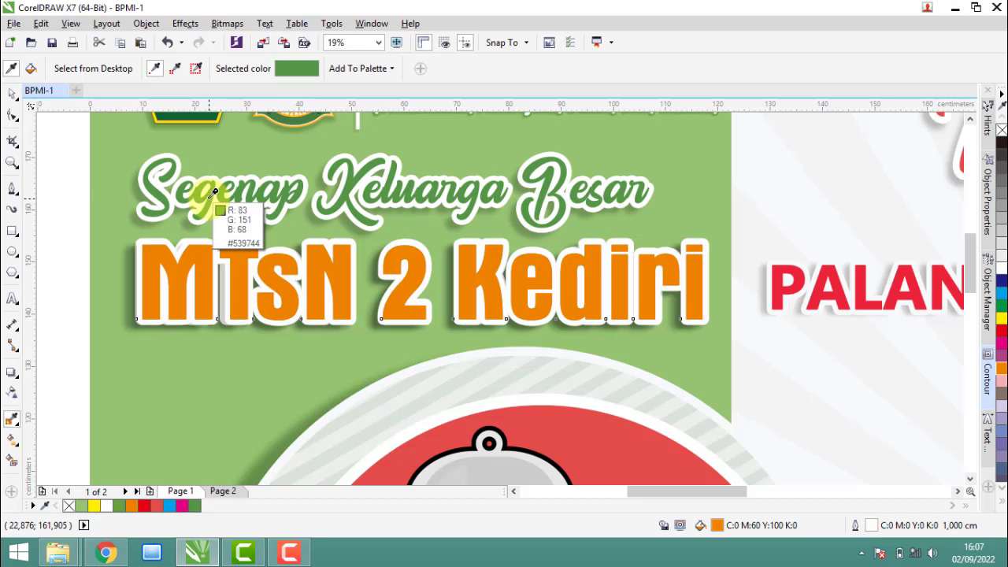
Step: Fill the MTsN 2 Kediri text with the sampled banner green and move it lower
{"action": "left_click", "coordinate": [213, 191]}
{"action": "left_click", "coordinate": [231, 254]}
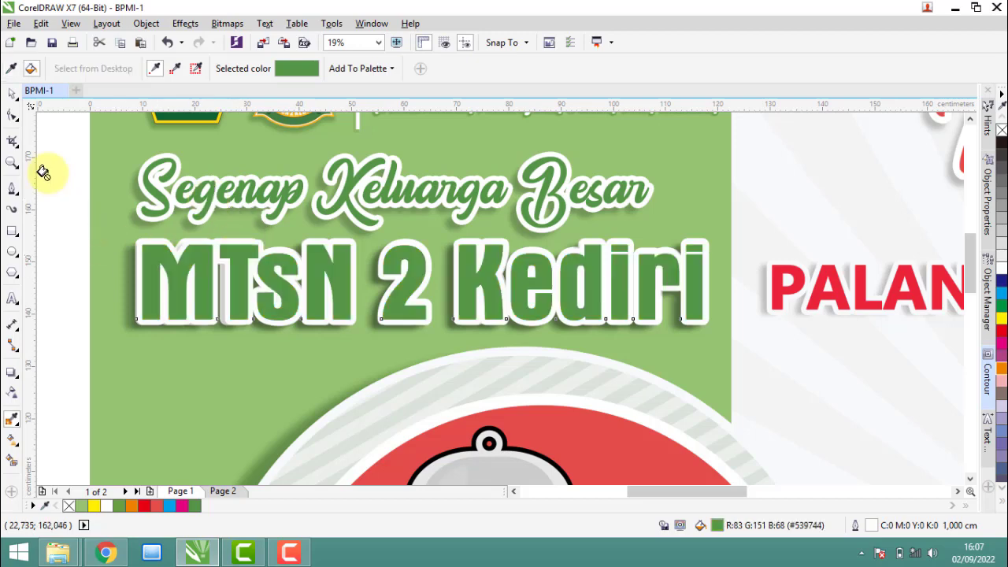
{"action": "left_click", "coordinate": [16, 94]}
{"action": "left_click_drag", "start_coordinate": [156, 285], "coordinate": [124, 356]}
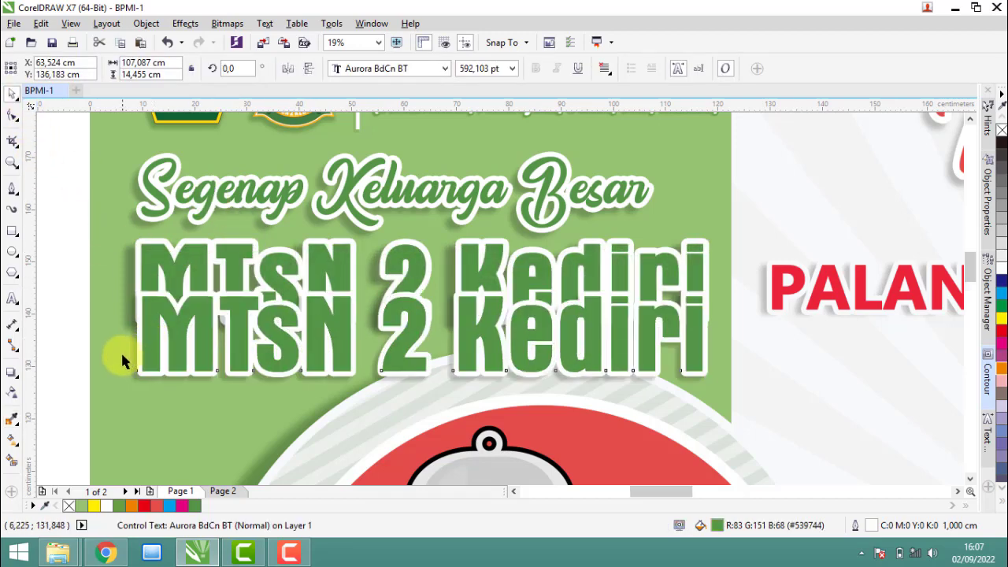
{"action": "scroll", "coordinate": [134, 346], "scroll_direction": "up", "scroll_amount": 4}
Step: Add a drop shadow with opacity 30 and feather 9, then return the heading to place
{"action": "left_click", "coordinate": [12, 372]}
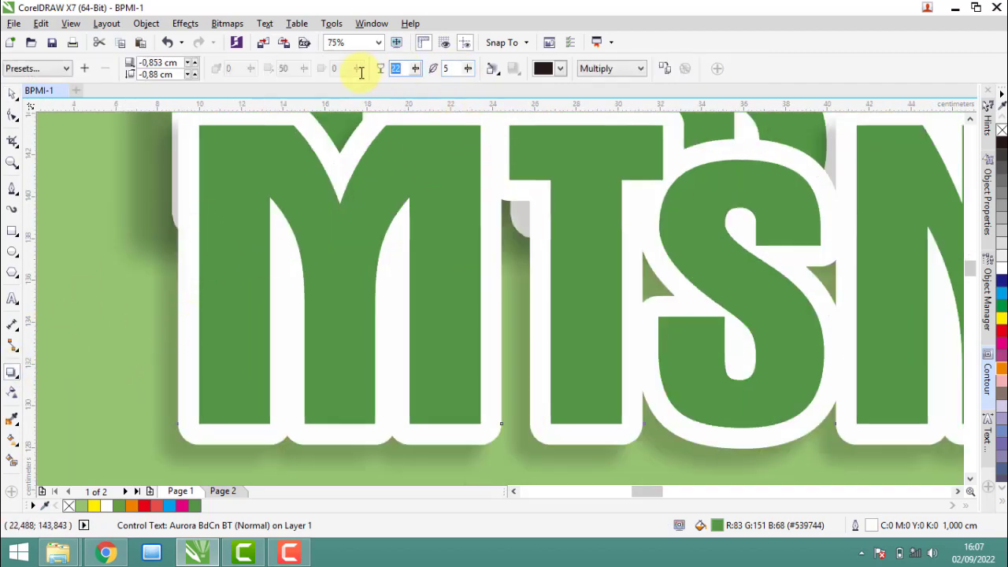
{"action": "left_click_drag", "start_coordinate": [439, 187], "coordinate": [355, 241]}
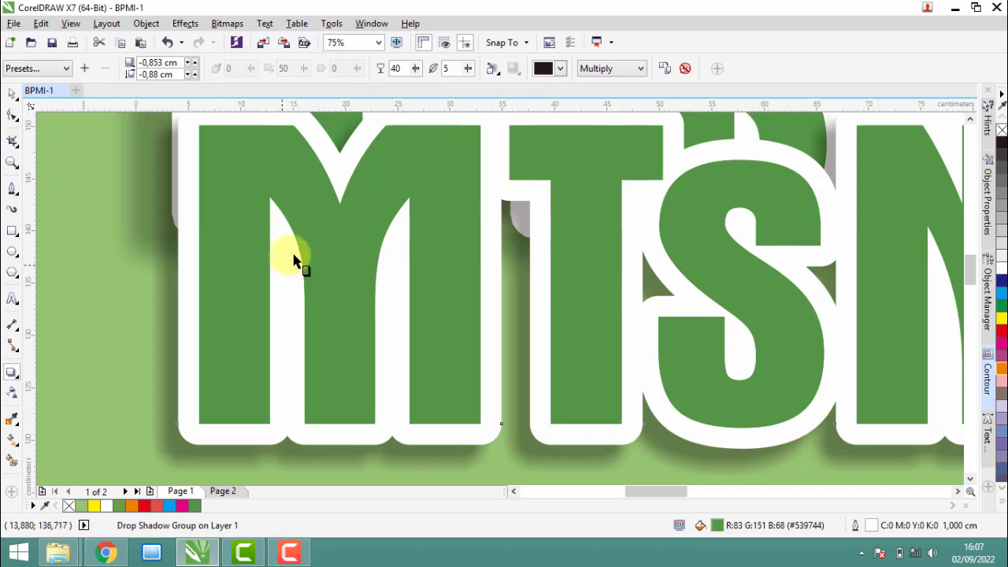
{"action": "scroll", "coordinate": [293, 260], "scroll_direction": "down", "scroll_amount": 4}
{"action": "type", "text": "0"}
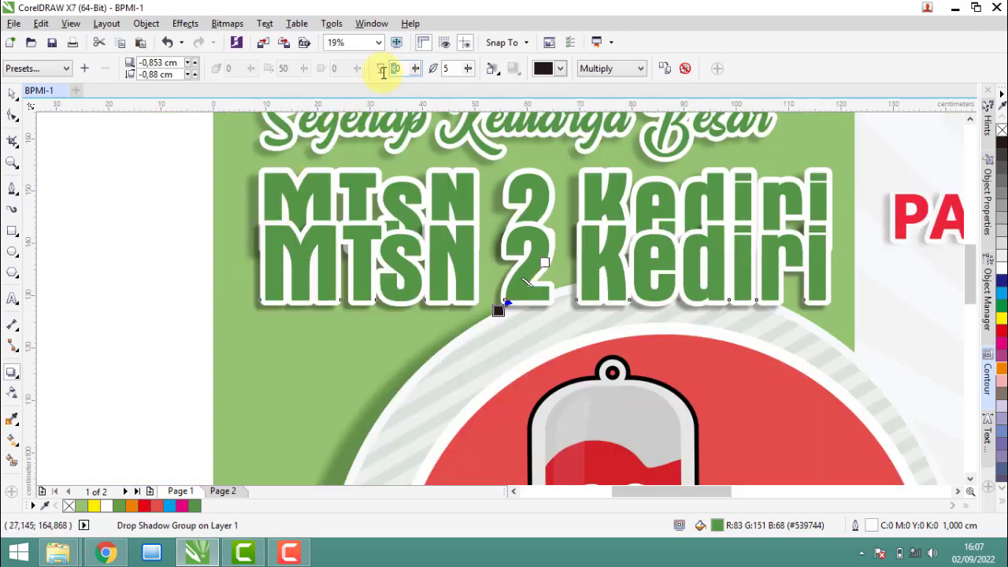
{"action": "type", "text": "30"}
{"action": "key", "text": "Return"}
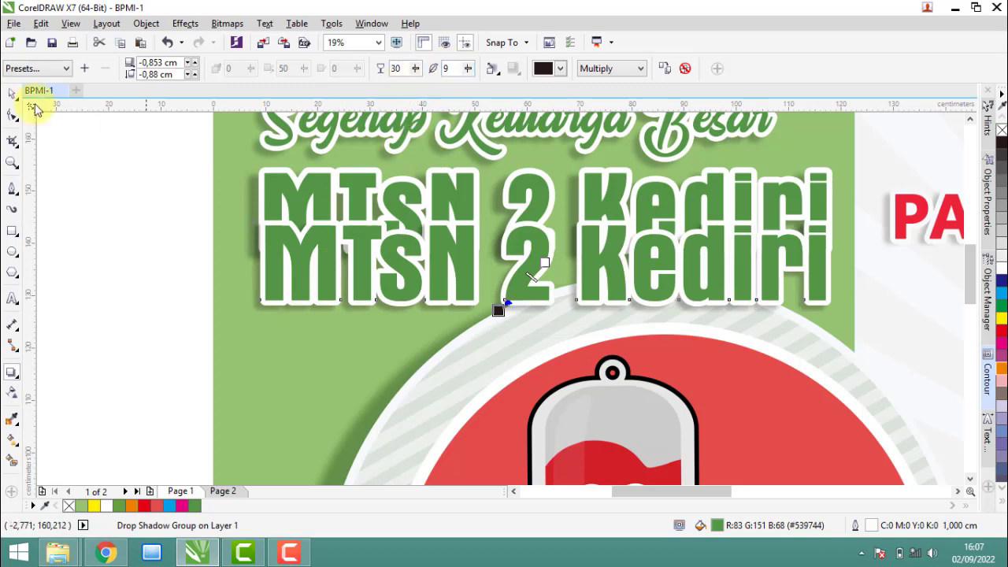
{"action": "scroll", "coordinate": [276, 237], "scroll_direction": "up", "scroll_amount": 2}
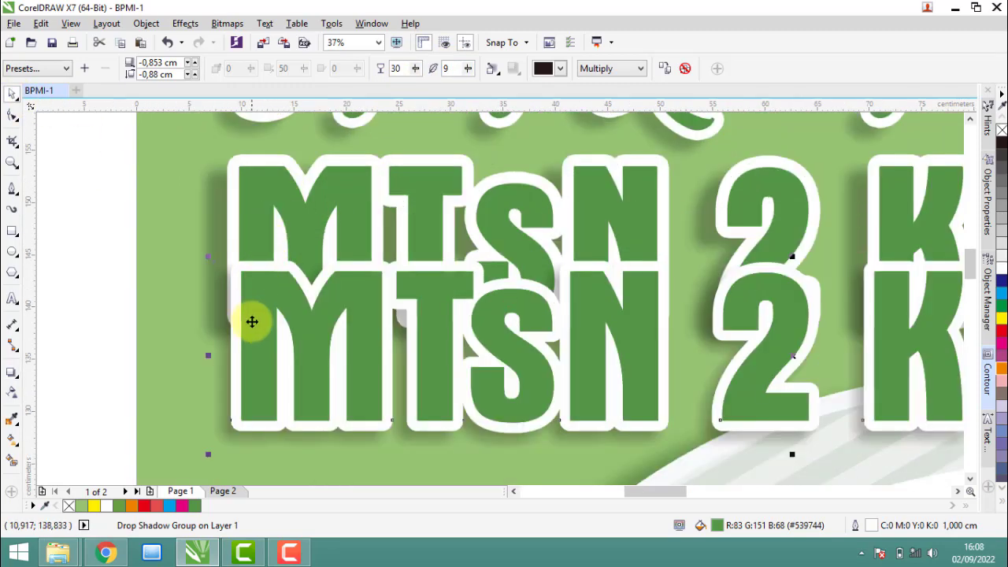
{"action": "left_click_drag", "start_coordinate": [236, 246], "coordinate": [237, 218]}
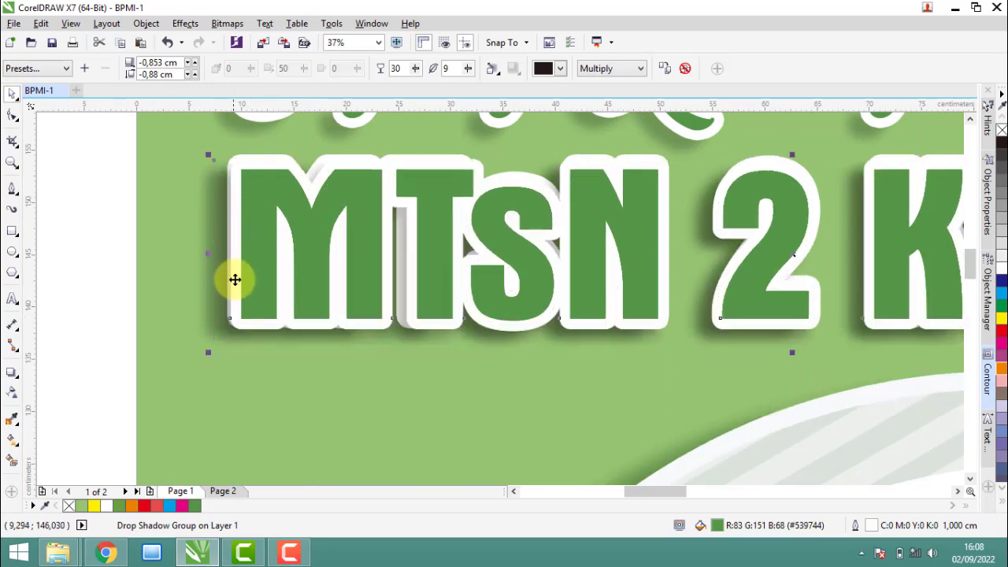
{"action": "scroll", "coordinate": [197, 281], "scroll_direction": "down", "scroll_amount": 5}
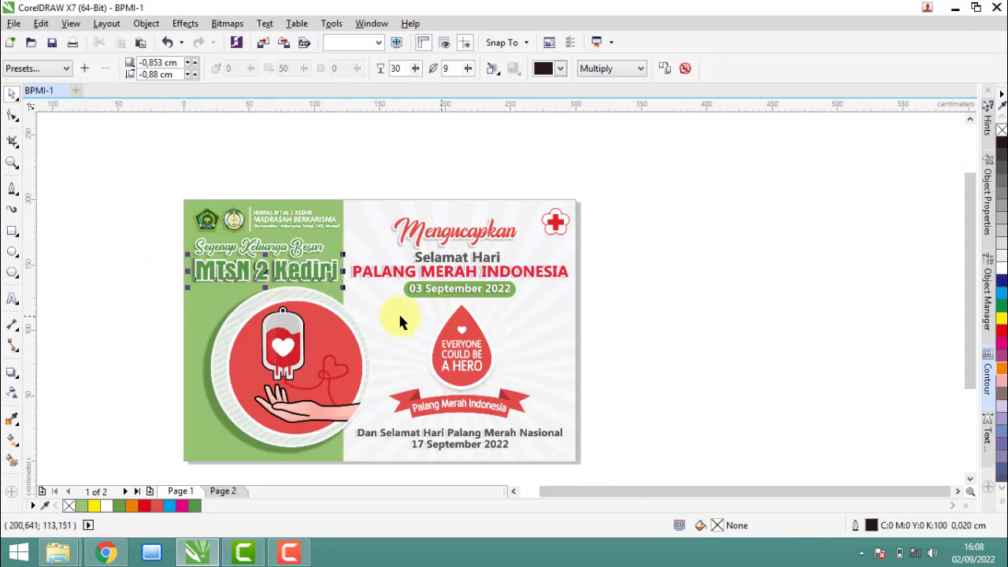
Step: Switch between Page 2 and Page 1 to compare them, ending on Page 2
{"action": "left_click", "coordinate": [228, 491]}
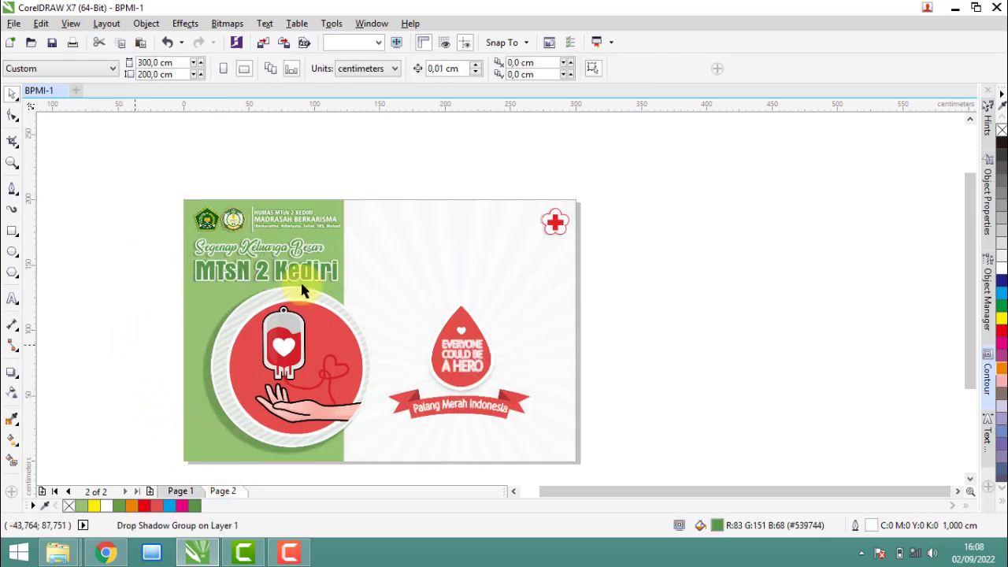
{"action": "scroll", "coordinate": [308, 270], "scroll_direction": "up", "scroll_amount": 1}
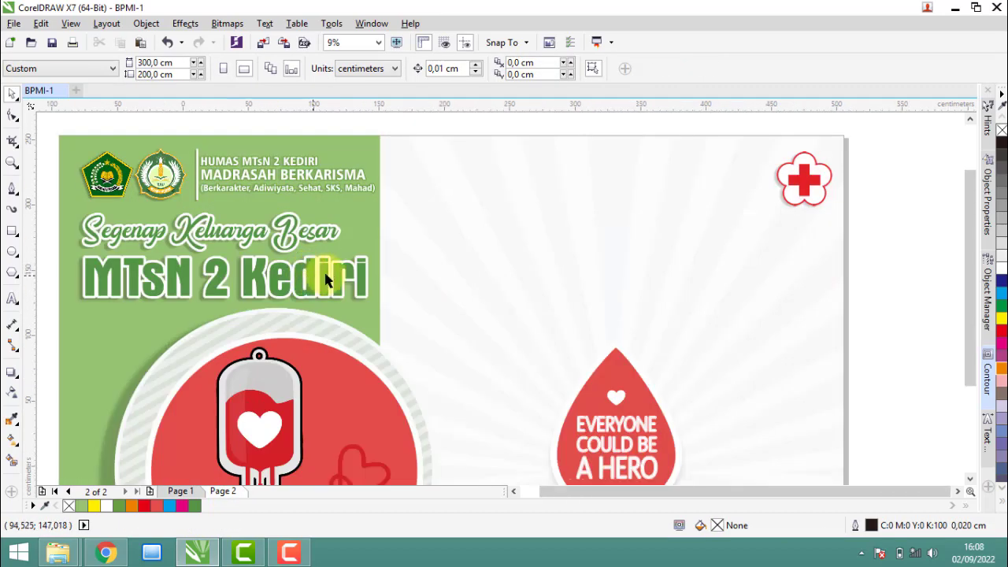
{"action": "scroll", "coordinate": [307, 274], "scroll_direction": "down", "scroll_amount": 1}
{"action": "left_click", "coordinate": [179, 491]}
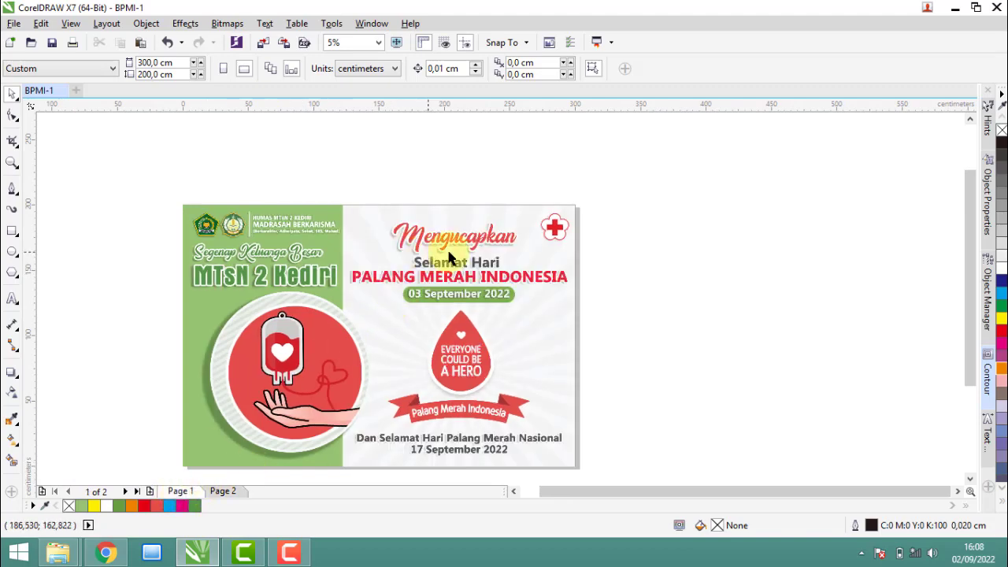
{"action": "scroll", "coordinate": [480, 231], "scroll_direction": "up", "scroll_amount": 1}
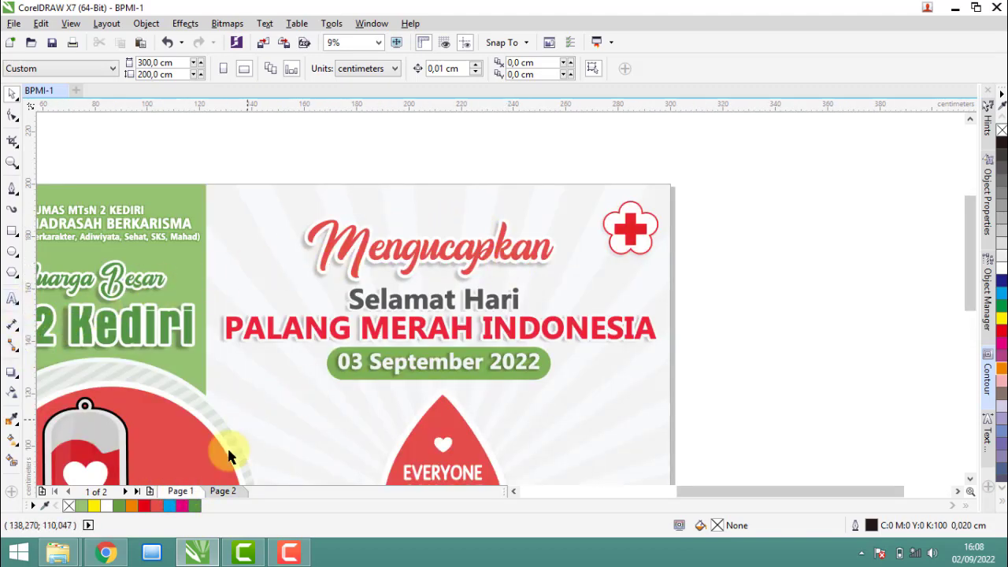
{"action": "left_click", "coordinate": [223, 492]}
Step: Carry the green Segenap Keluarga Besar text from Page 2 onto Page 1's banner
{"action": "scroll", "coordinate": [446, 255], "scroll_direction": "down", "scroll_amount": 2}
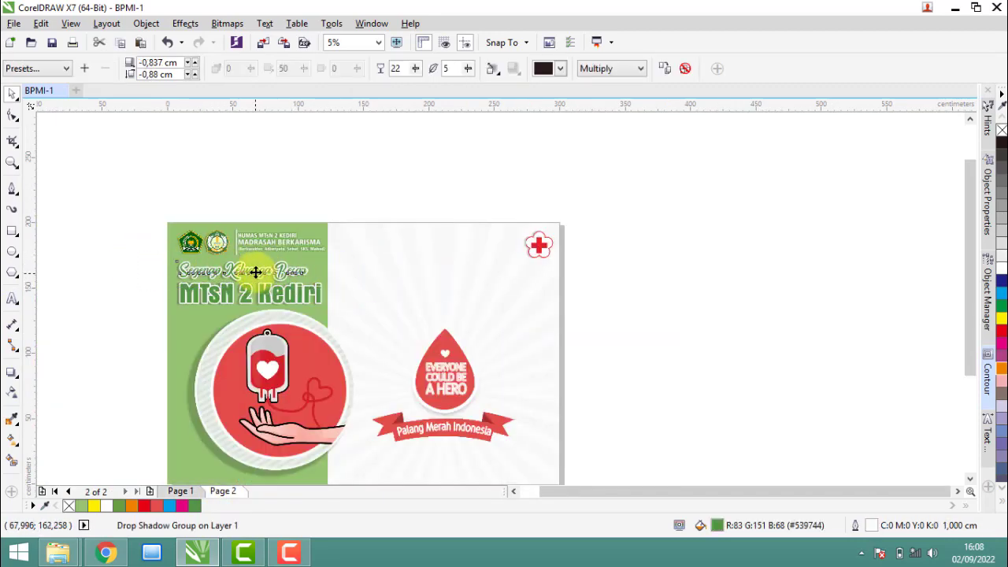
{"action": "left_click_drag", "start_coordinate": [255, 268], "coordinate": [449, 162]}
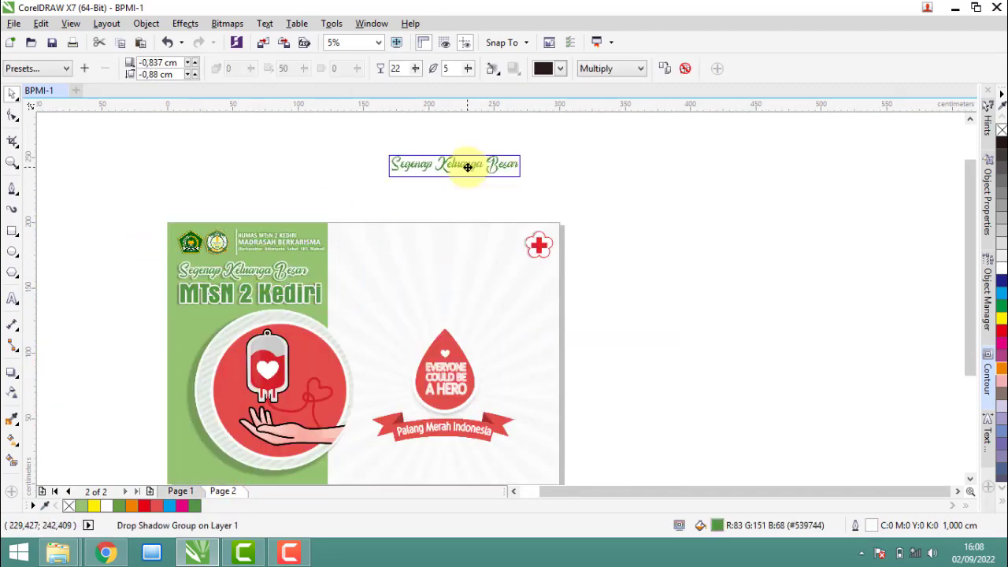
{"action": "left_click", "coordinate": [180, 491]}
{"action": "left_click_drag", "start_coordinate": [338, 134], "coordinate": [653, 194]}
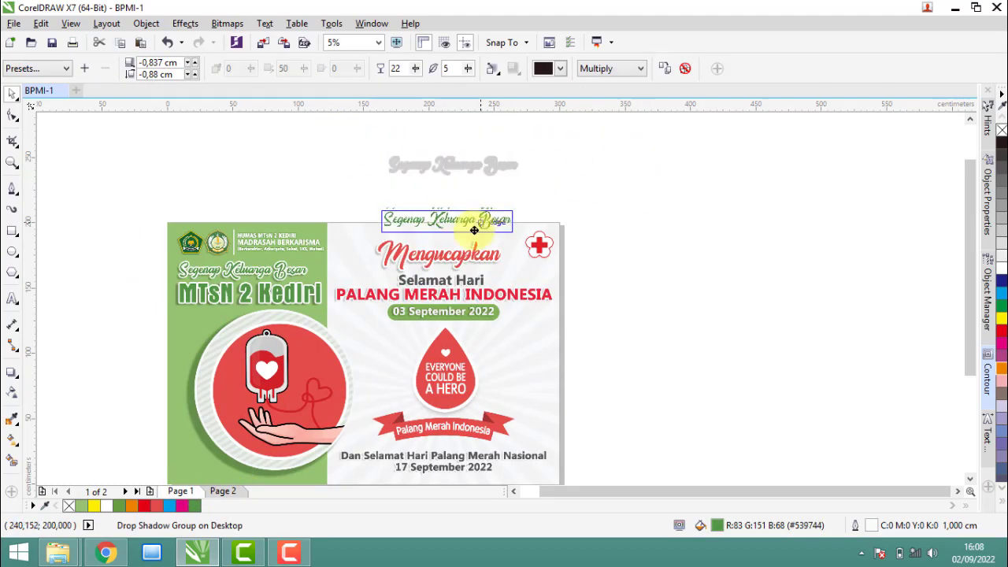
{"action": "left_click_drag", "start_coordinate": [488, 164], "coordinate": [464, 228]}
{"action": "scroll", "coordinate": [415, 229], "scroll_direction": "up", "scroll_amount": 4}
Step: Change the script text's wording to 'Mengucapkan'
{"action": "double_click", "coordinate": [415, 228]}
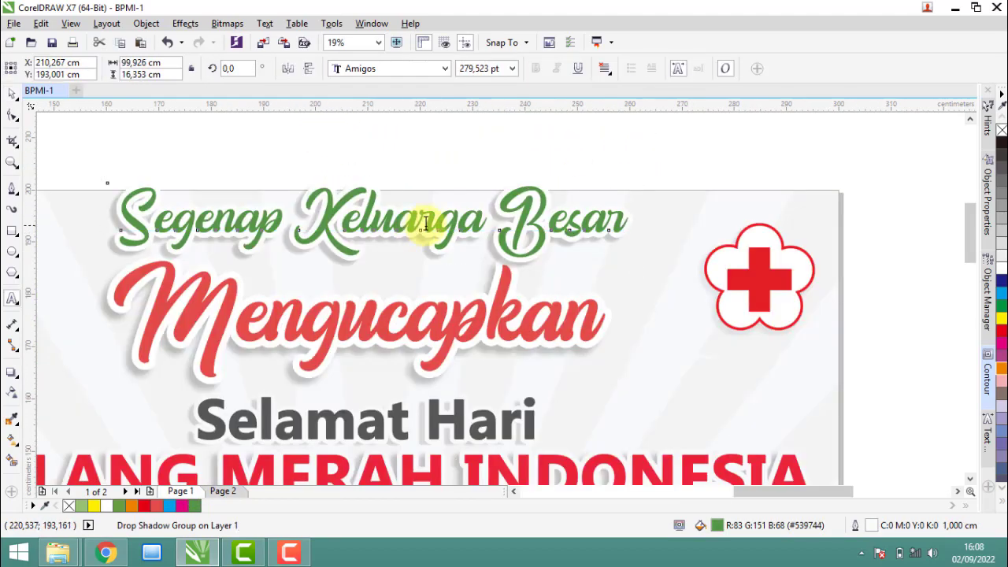
{"action": "key", "text": "ctrl+a"}
{"action": "type", "text": "Meng"}
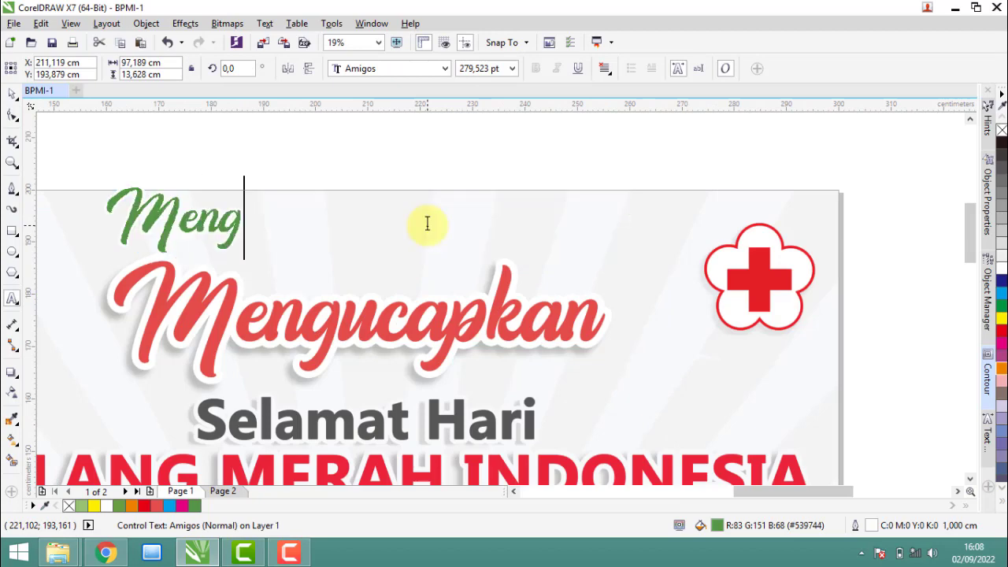
{"action": "type", "text": "ucapkan"}
{"action": "key", "text": "Escape"}
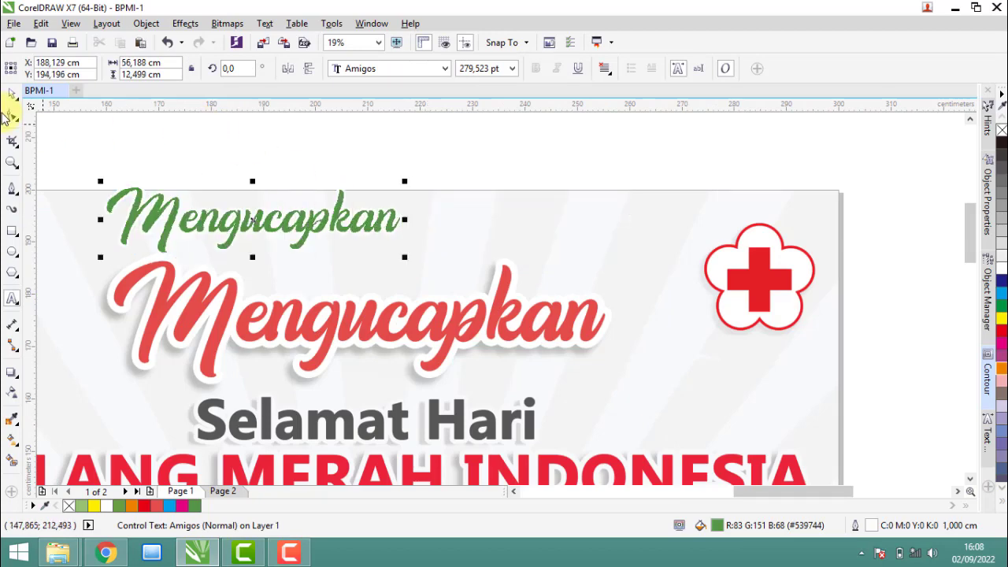
Step: Enlarge the green Mengucapkan to about 94 cm wide and align it over the red lettering
{"action": "left_click", "coordinate": [349, 237]}
{"action": "left_click_drag", "start_coordinate": [404, 257], "coordinate": [607, 338]}
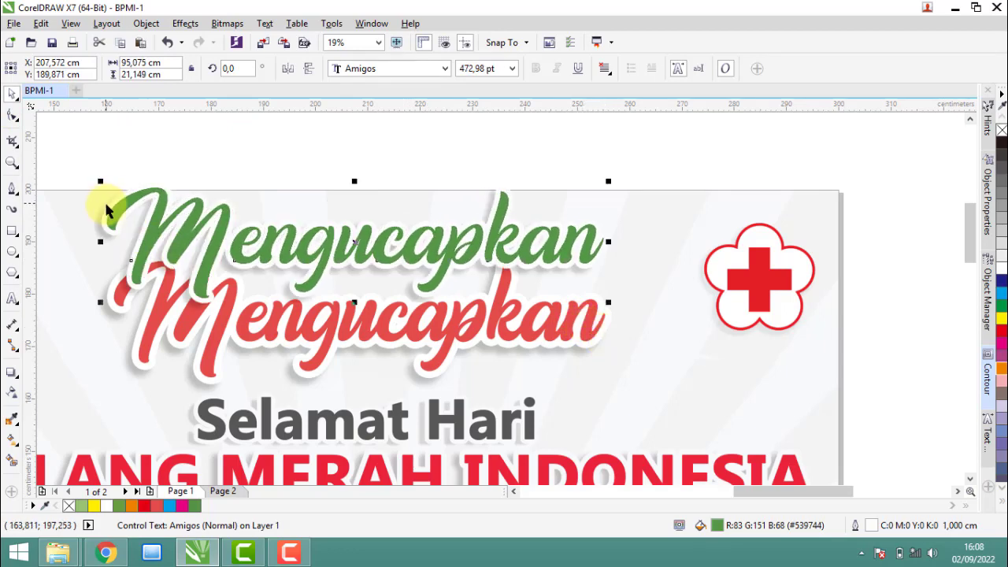
{"action": "scroll", "coordinate": [142, 198], "scroll_direction": "up", "scroll_amount": 1}
{"action": "scroll", "coordinate": [153, 344], "scroll_direction": "up", "scroll_amount": 1}
{"action": "left_click_drag", "start_coordinate": [167, 352], "coordinate": [168, 333]}
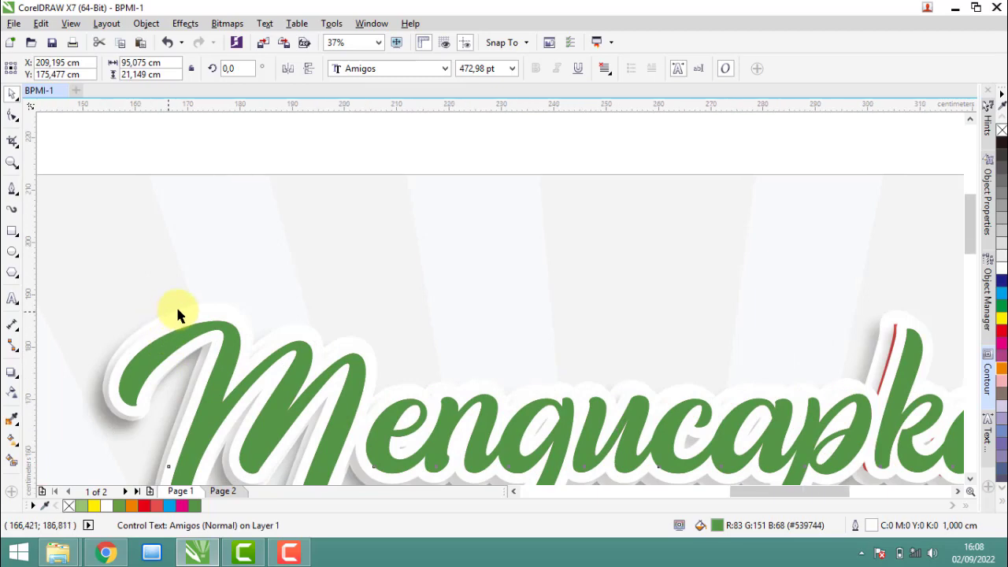
{"action": "scroll", "coordinate": [175, 315], "scroll_direction": "down", "scroll_amount": 2}
{"action": "scroll", "coordinate": [405, 349], "scroll_direction": "up", "scroll_amount": 1}
{"action": "scroll", "coordinate": [404, 334], "scroll_direction": "up", "scroll_amount": 1}
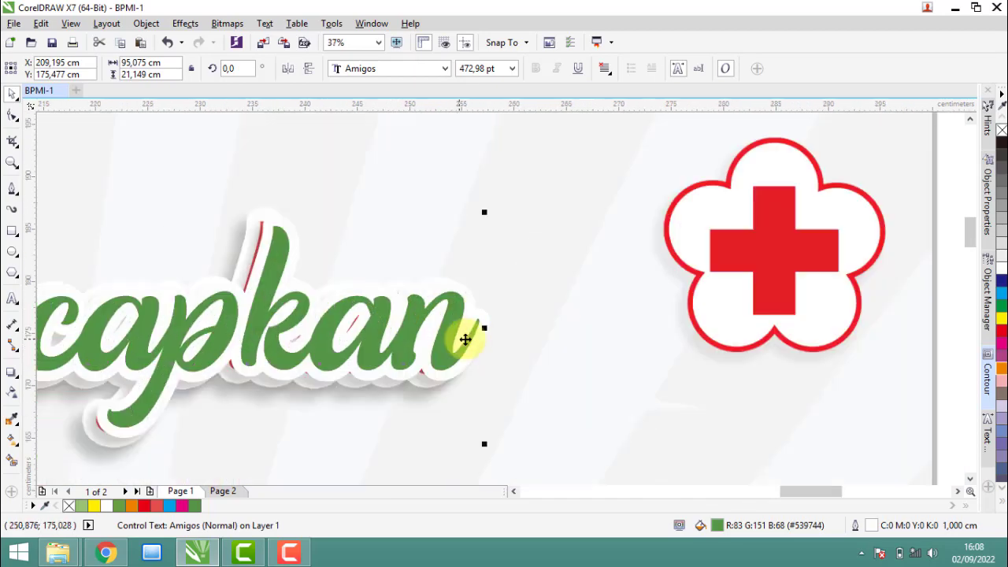
{"action": "left_click_drag", "start_coordinate": [485, 329], "coordinate": [474, 330]}
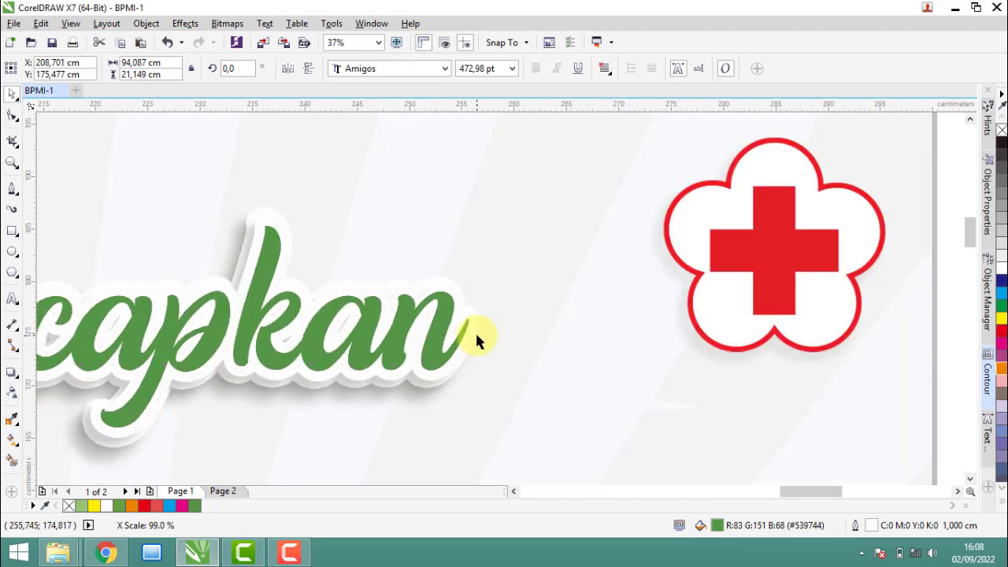
{"action": "scroll", "coordinate": [272, 244], "scroll_direction": "up", "scroll_amount": 1}
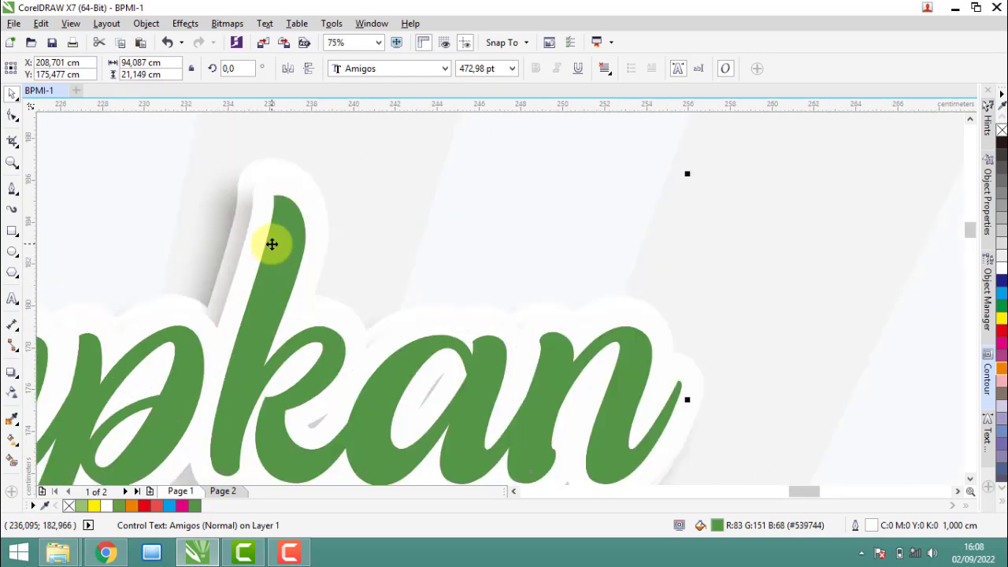
Step: Give the green Mengucapkan a 1.5 cm white outline and shift it over the reference lettering
{"action": "left_click_drag", "start_coordinate": [268, 248], "coordinate": [261, 253]}
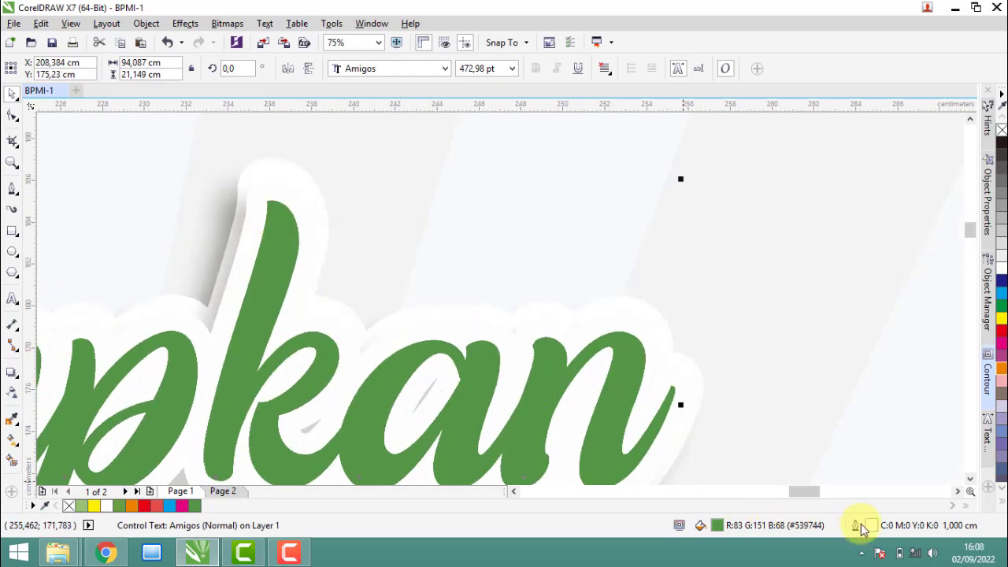
{"action": "key", "text": "F12"}
{"action": "type", "text": "2"}
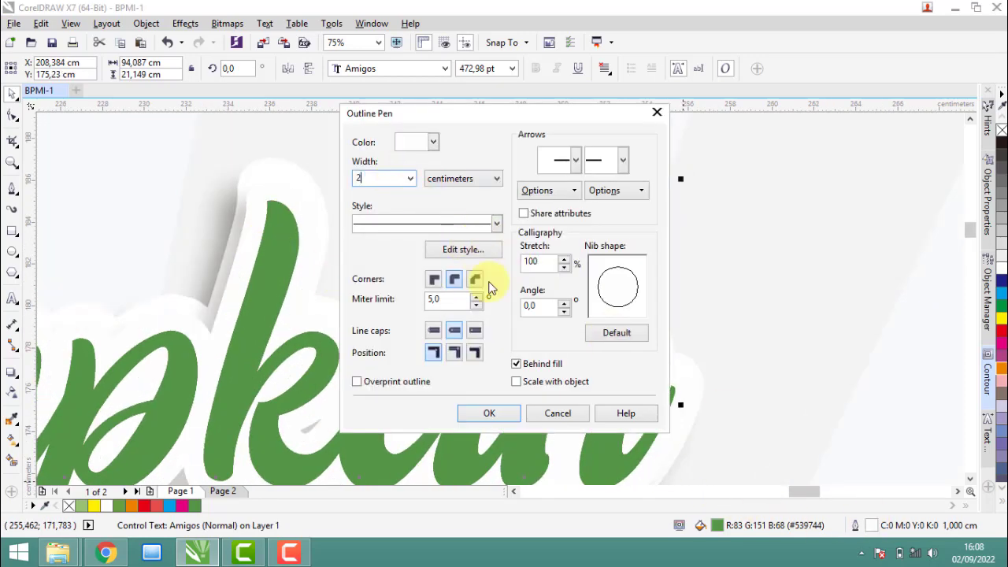
{"action": "left_click", "coordinate": [496, 410]}
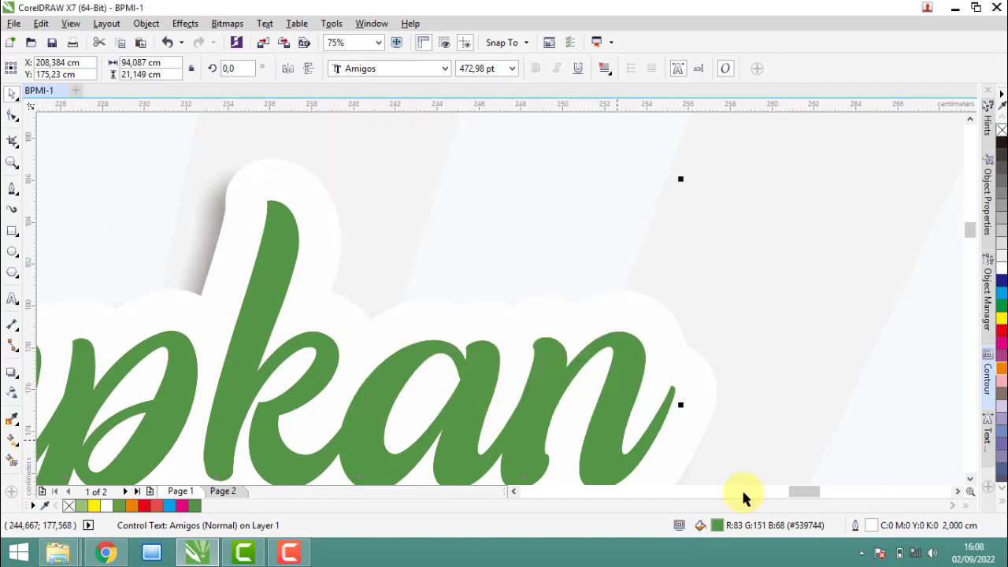
{"action": "double_click", "coordinate": [869, 528]}
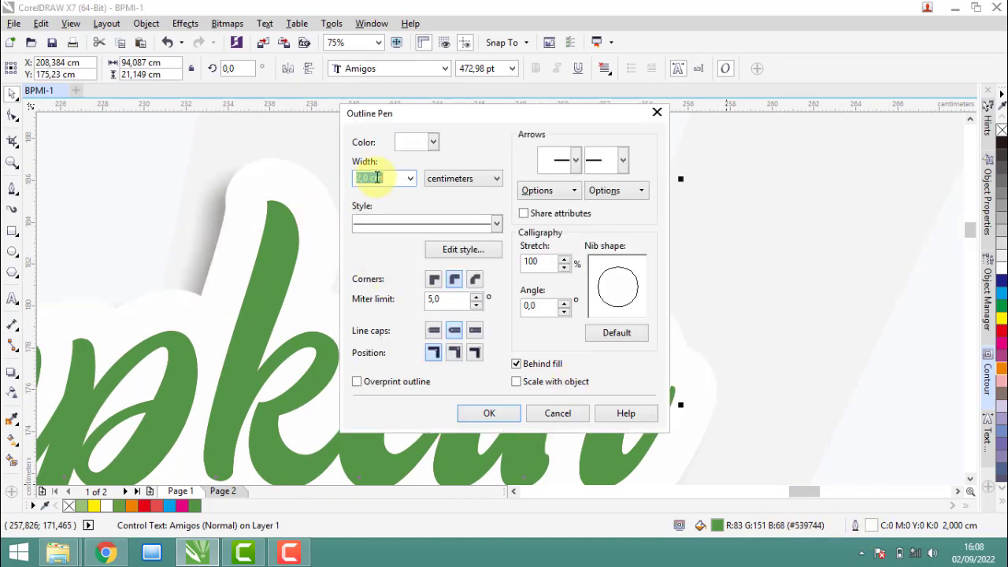
{"action": "left_click", "coordinate": [494, 411]}
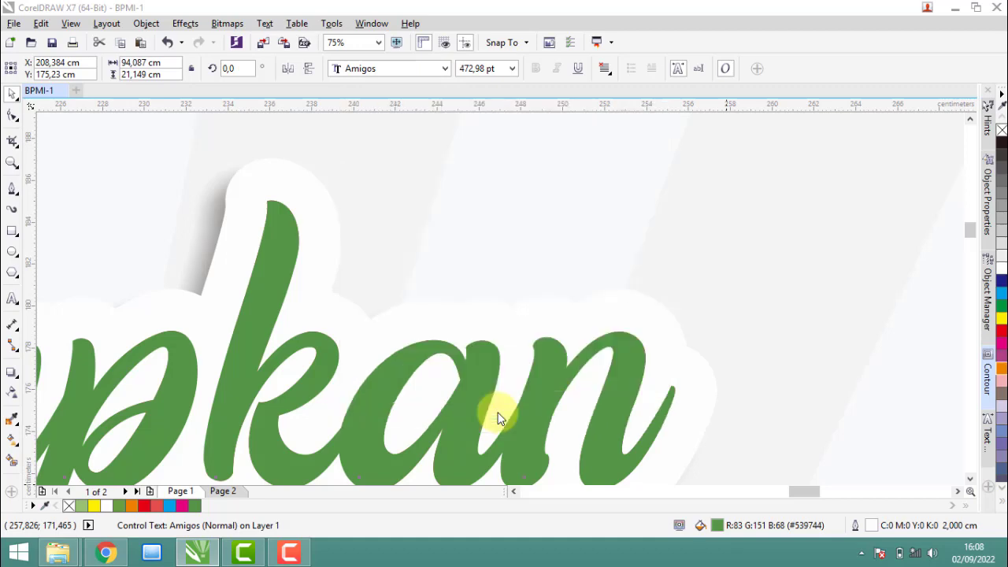
{"action": "left_click_drag", "start_coordinate": [279, 226], "coordinate": [411, 232]}
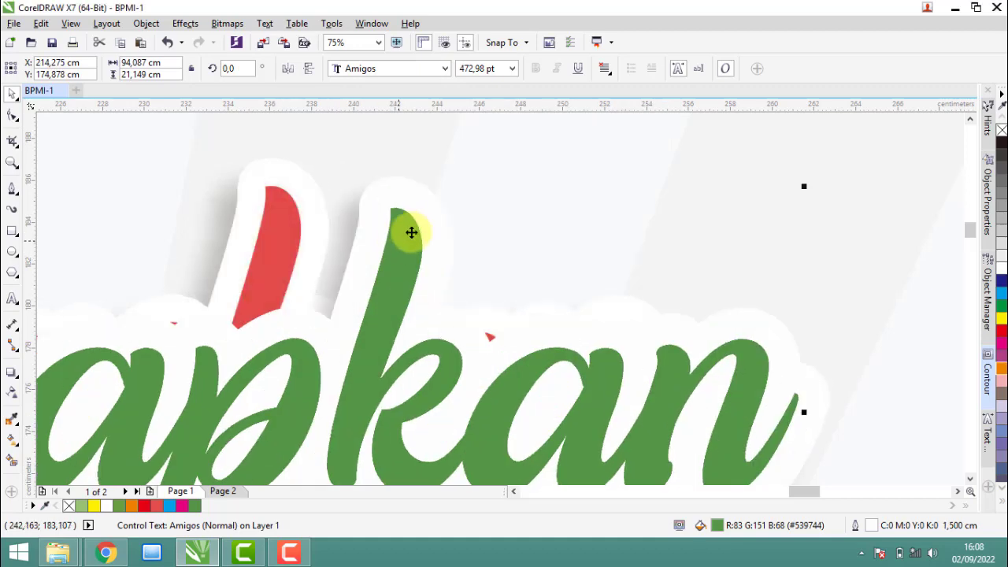
Step: Shift the reference image aside and paint Mengucapkan with the sampled red (#E44C49)
{"action": "scroll", "coordinate": [413, 230], "scroll_direction": "down", "scroll_amount": 2}
{"action": "scroll", "coordinate": [499, 208], "scroll_direction": "down", "scroll_amount": 1}
{"action": "scroll", "coordinate": [594, 207], "scroll_direction": "down", "scroll_amount": 1}
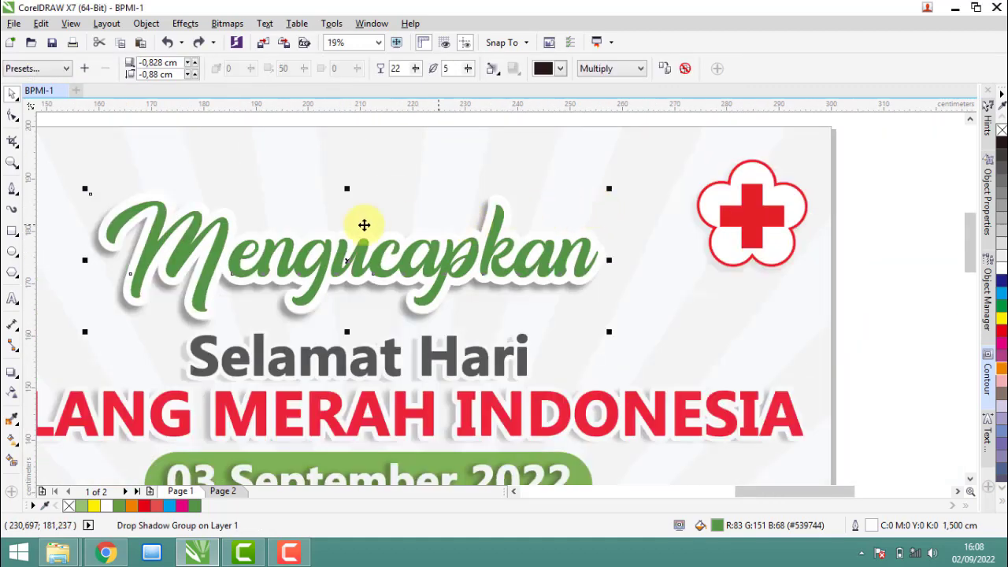
{"action": "scroll", "coordinate": [324, 209], "scroll_direction": "down", "scroll_amount": 1}
{"action": "left_click", "coordinate": [300, 171]}
{"action": "scroll", "coordinate": [383, 171], "scroll_direction": "up", "scroll_amount": 1}
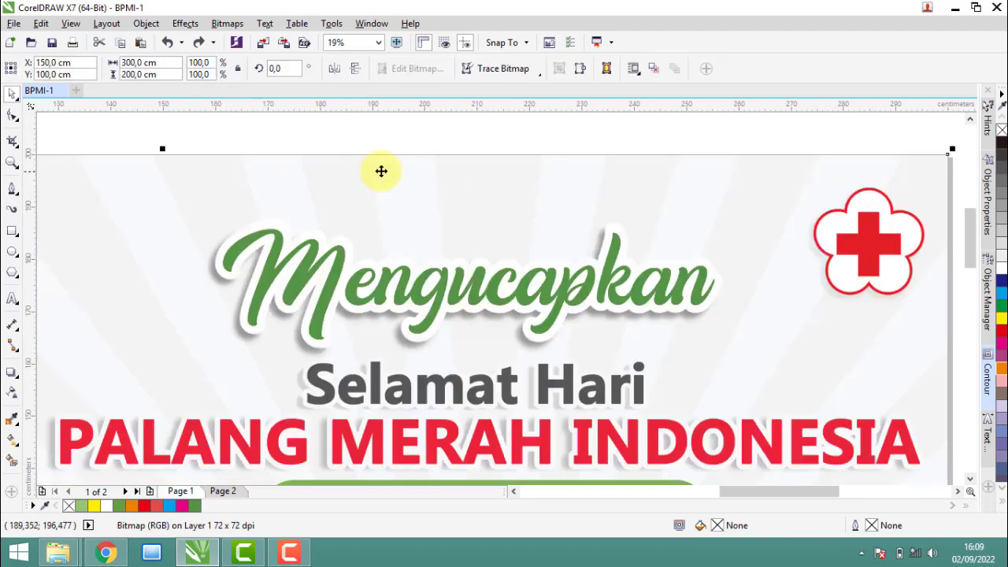
{"action": "left_click_drag", "start_coordinate": [338, 233], "coordinate": [254, 221]}
{"action": "left_click", "coordinate": [12, 419]}
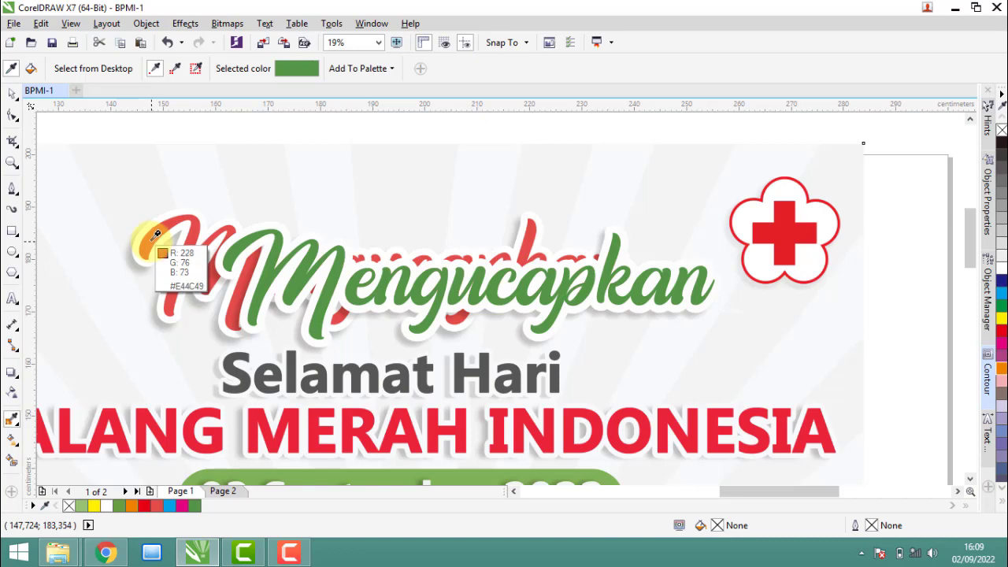
{"action": "left_click", "coordinate": [154, 236]}
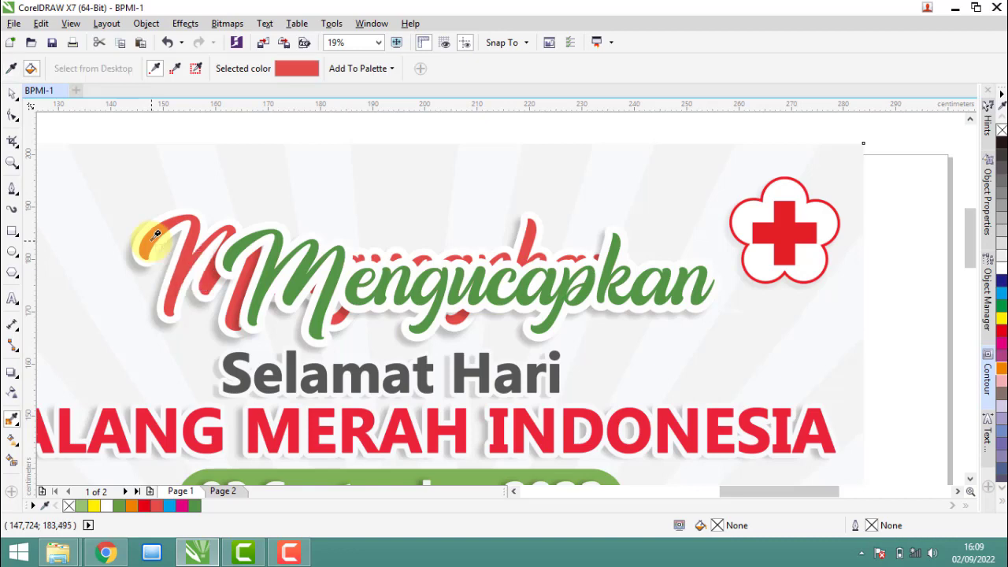
{"action": "left_click", "coordinate": [231, 249]}
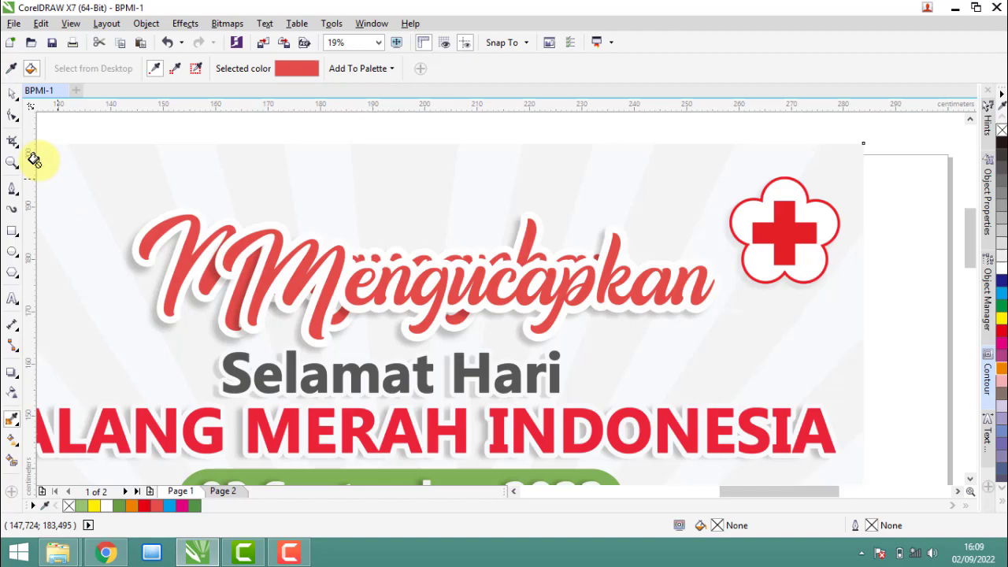
Step: Move the reference image back into its original position
{"action": "left_click", "coordinate": [12, 94]}
{"action": "left_click", "coordinate": [74, 193]}
{"action": "left_click_drag", "start_coordinate": [87, 296], "coordinate": [134, 236]}
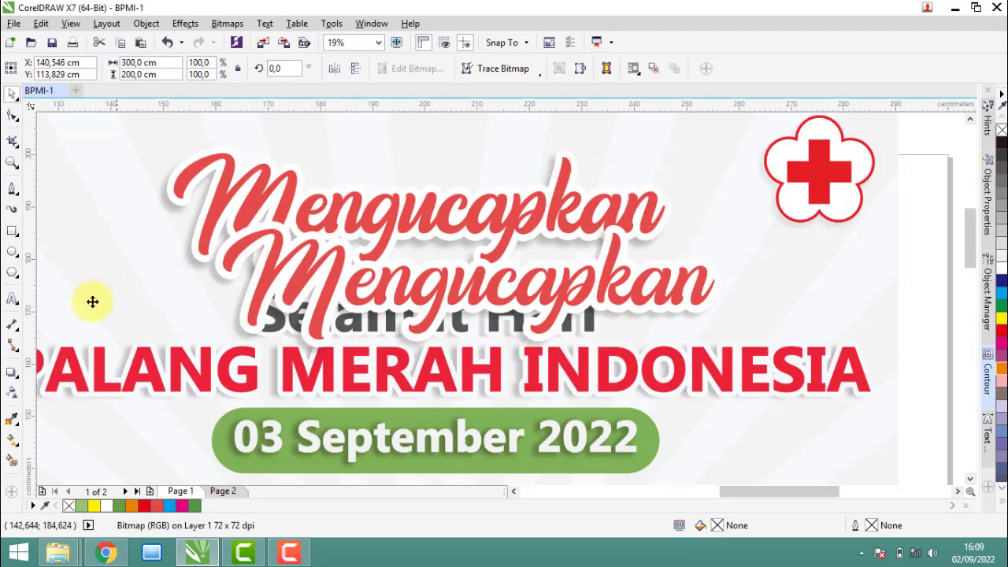
{"action": "left_click_drag", "start_coordinate": [118, 294], "coordinate": [157, 285]}
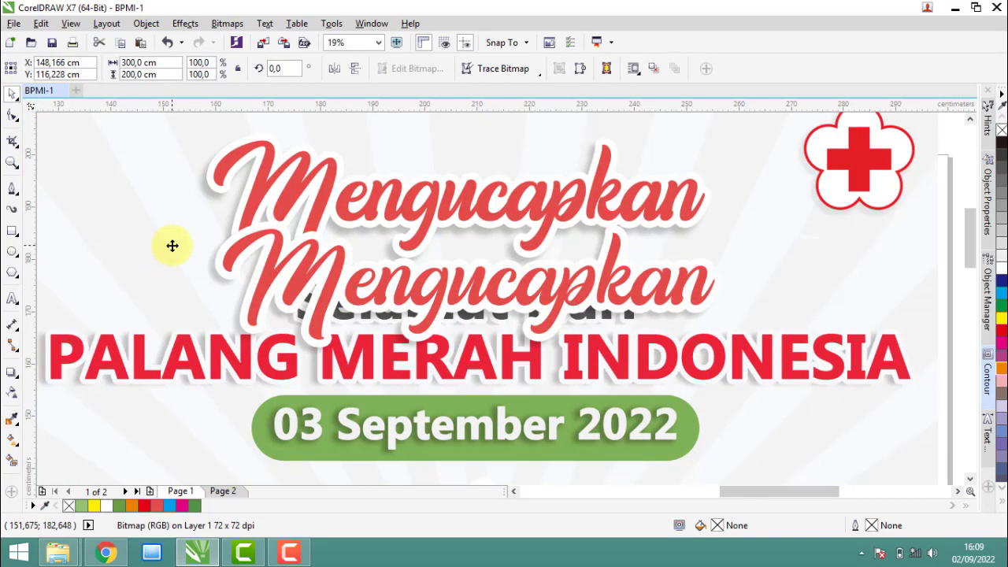
Step: Place a copy of the whole Mengucapkan group just above the banner
{"action": "left_click", "coordinate": [331, 265]}
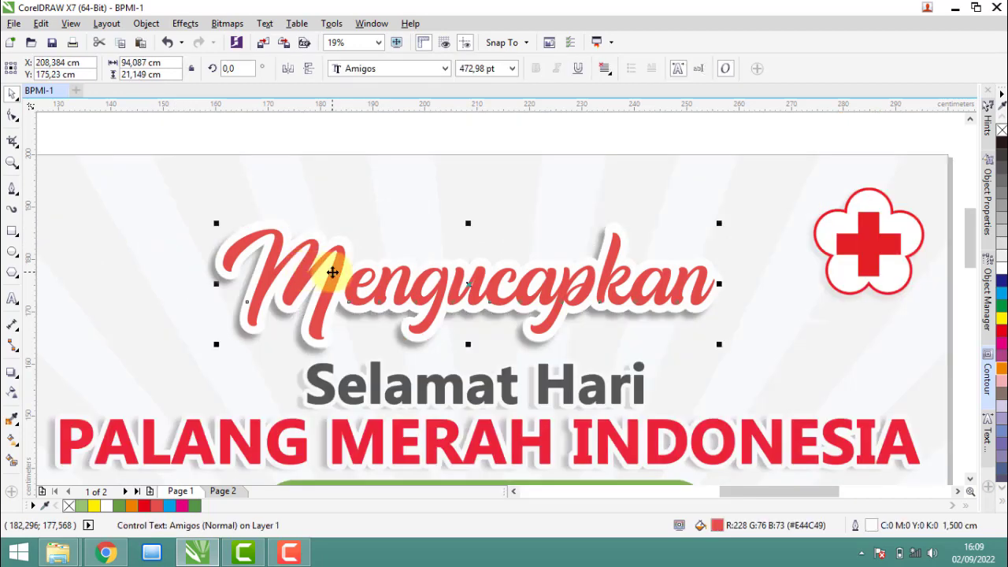
{"action": "scroll", "coordinate": [323, 237], "scroll_direction": "down", "scroll_amount": 1}
{"action": "mouse_move", "coordinate": [237, 187]}
{"action": "left_mouse_down"}
{"action": "mouse_move", "coordinate": [502, 319]}
{"action": "mouse_move", "coordinate": [556, 320]}
{"action": "left_mouse_up"}
{"action": "left_click_drag", "start_coordinate": [405, 277], "coordinate": [397, 187]}
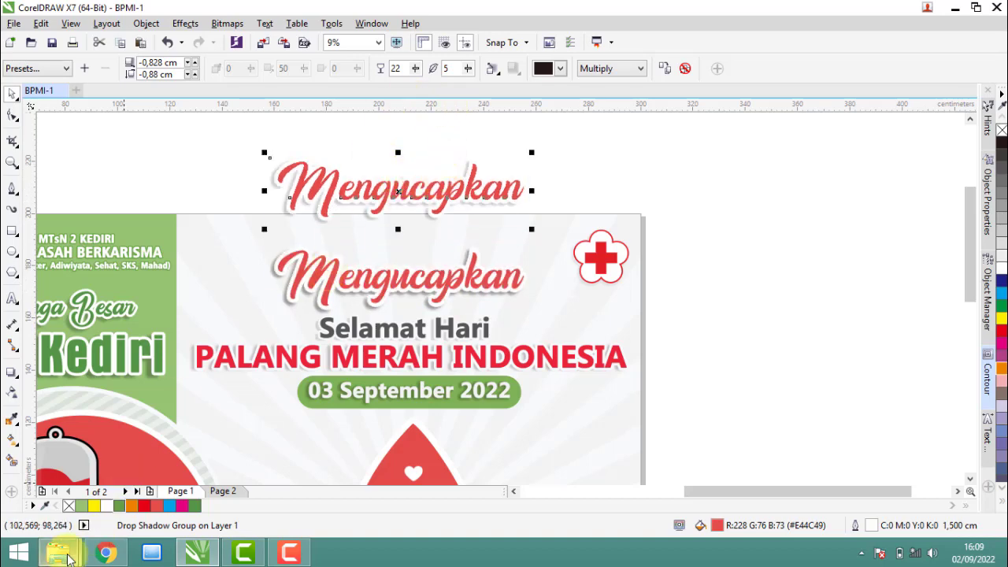
Step: Preview the phagspab font file from the Font folder as Microsoft PhagsPa Bold, then close it
{"action": "mouse_move", "coordinate": [58, 553]}
{"action": "left_click", "coordinate": [301, 478]}
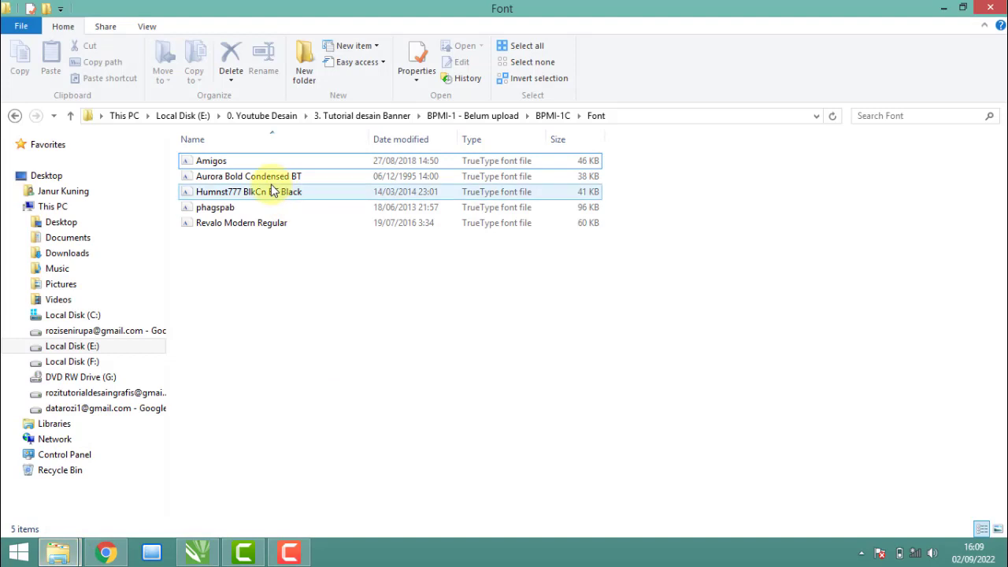
{"action": "left_click", "coordinate": [272, 191]}
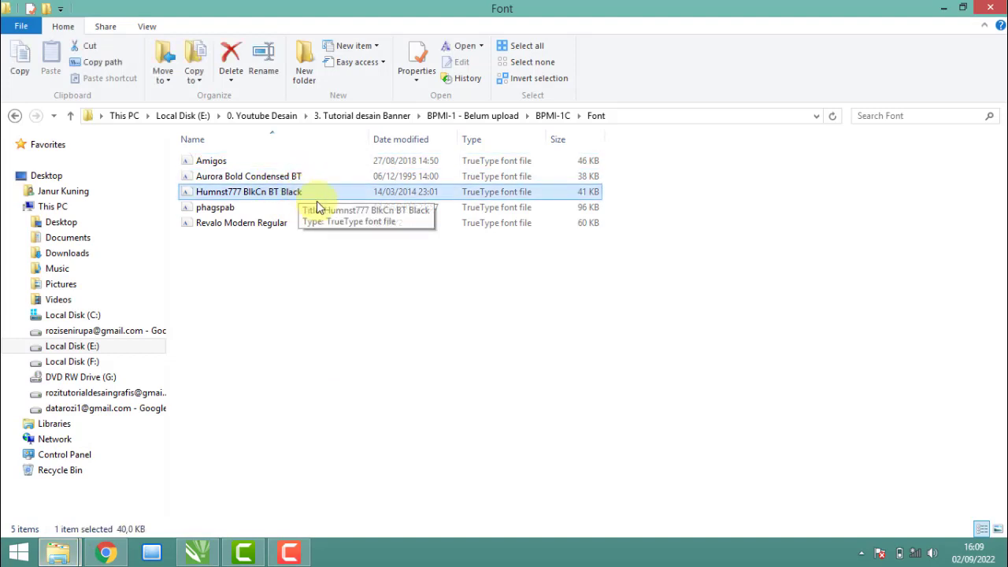
{"action": "left_click", "coordinate": [260, 207]}
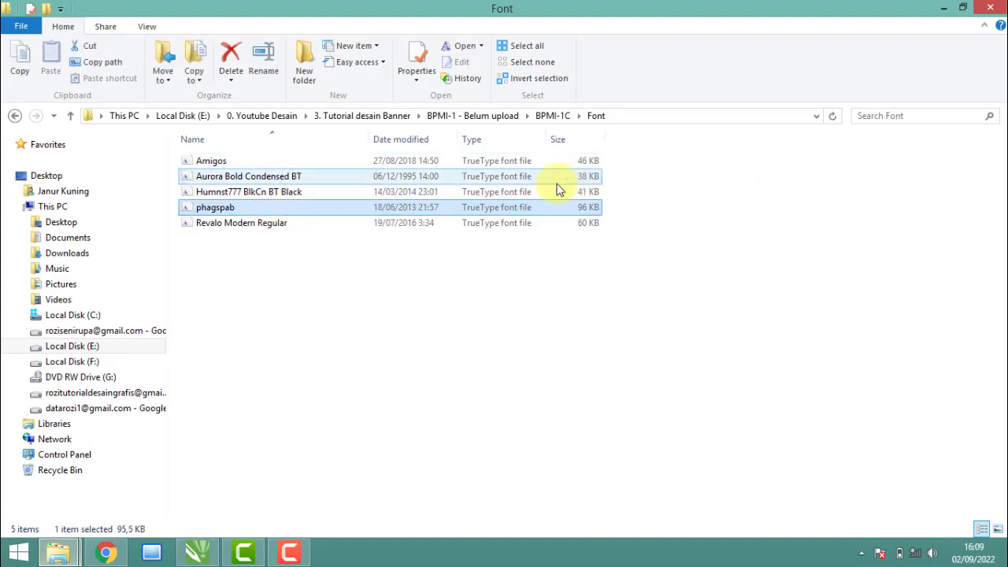
{"action": "double_click", "coordinate": [306, 208]}
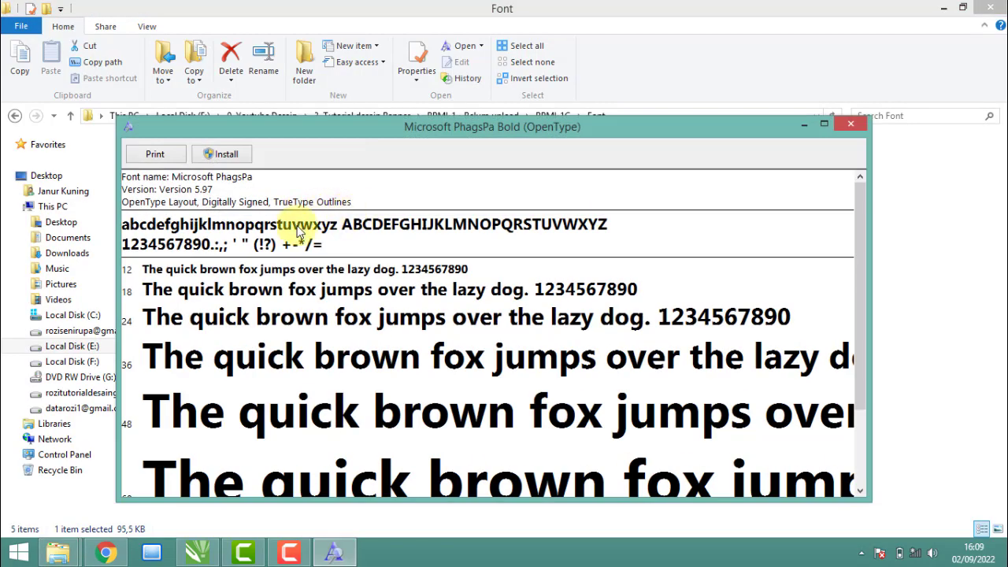
{"action": "left_click", "coordinate": [851, 117]}
Step: Set the copied Mengucapkan text in the Microsoft PhagsPa font
{"action": "left_click", "coordinate": [943, 7]}
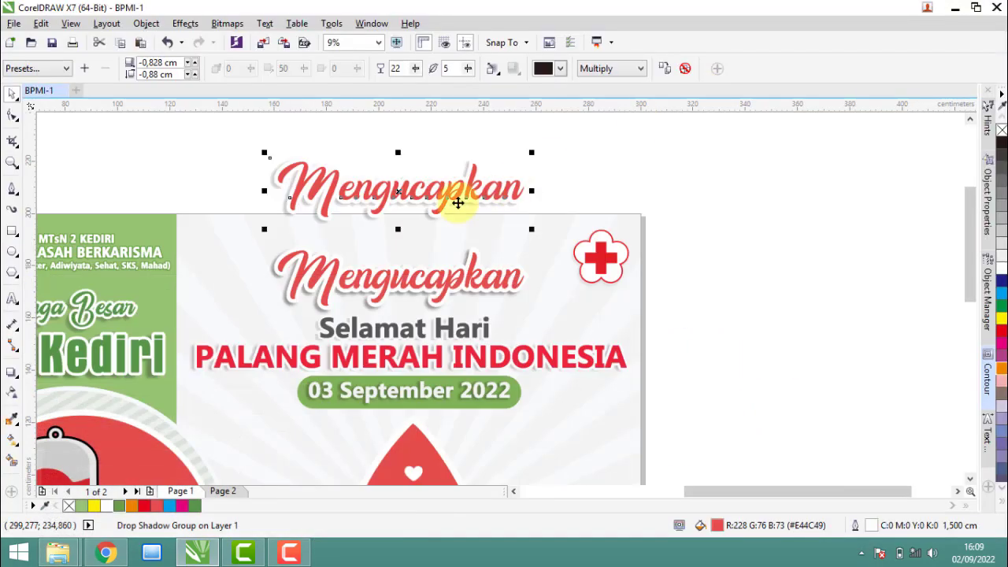
{"action": "left_click", "coordinate": [468, 175], "text": "ctrl"}
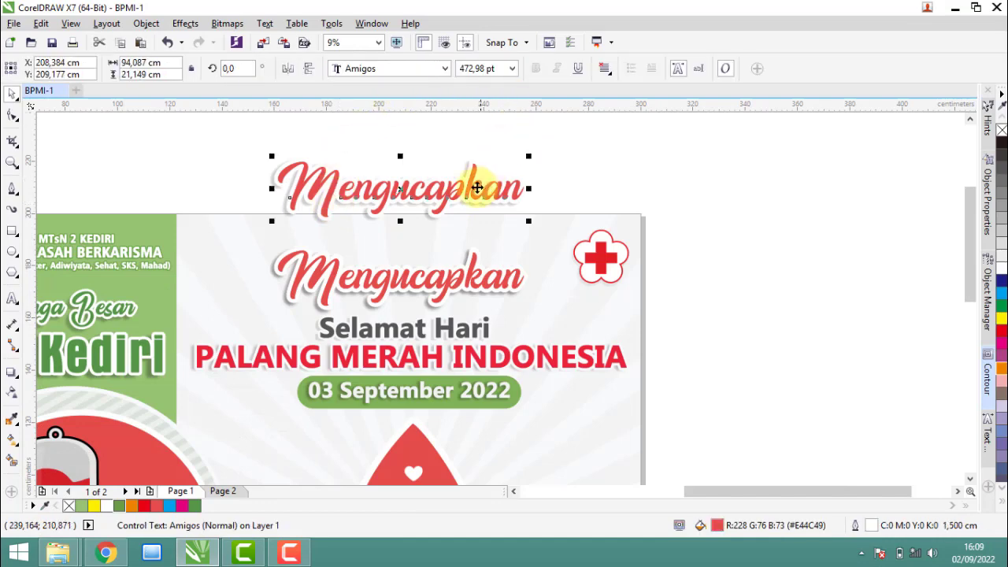
{"action": "left_click", "coordinate": [418, 68]}
{"action": "type", "text": "Microsoft PhagsPa"}
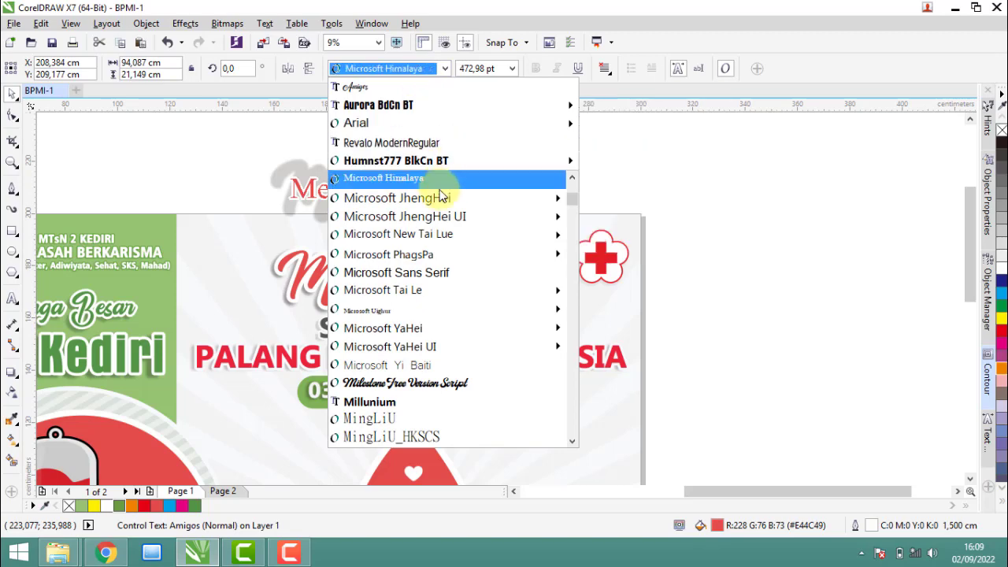
{"action": "mouse_move", "coordinate": [388, 254]}
{"action": "left_click", "coordinate": [611, 263]}
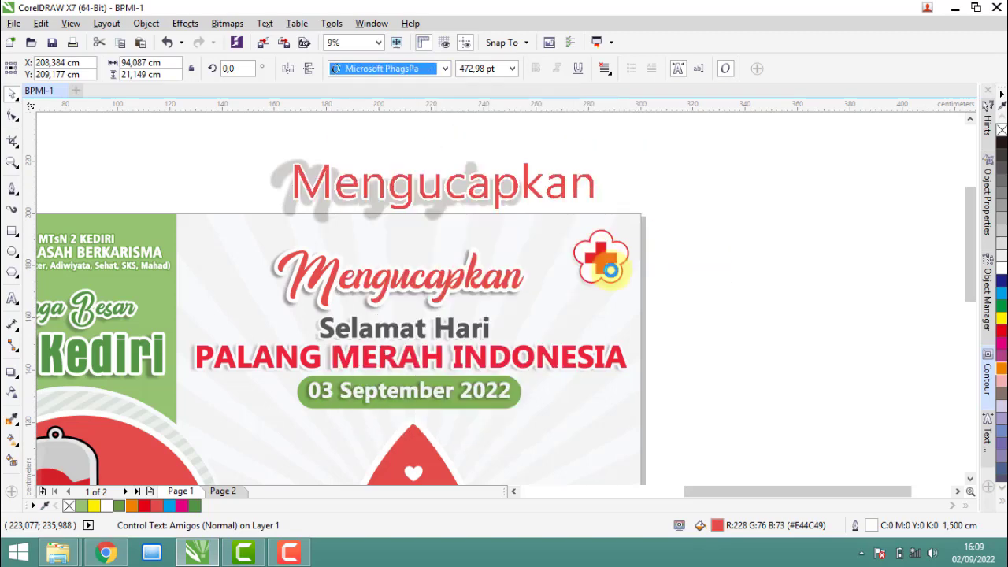
Step: Change the copy's wording to 'Selamat' and make it bold
{"action": "double_click", "coordinate": [458, 194]}
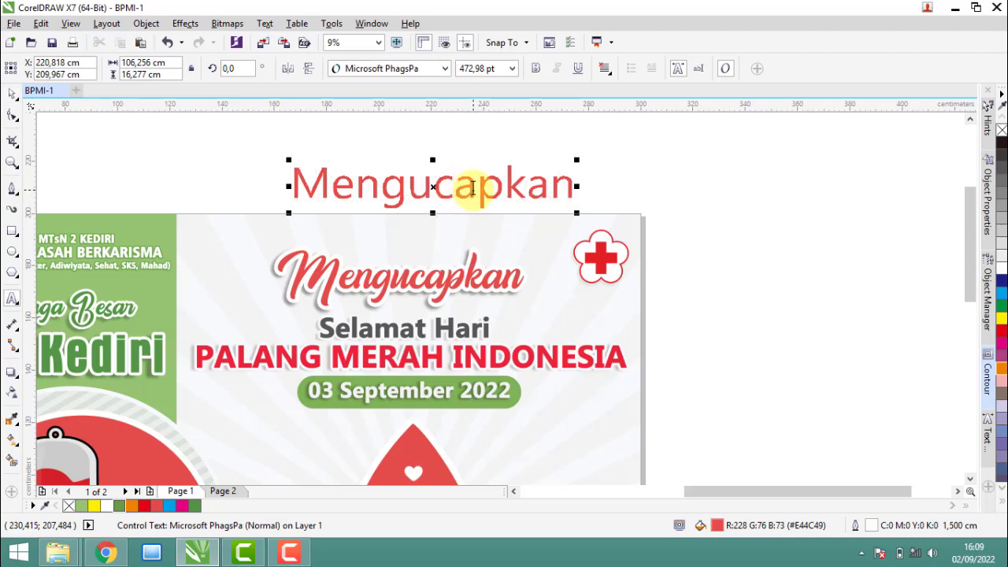
{"action": "double_click", "coordinate": [473, 190]}
{"action": "type", "text": "Selamat"}
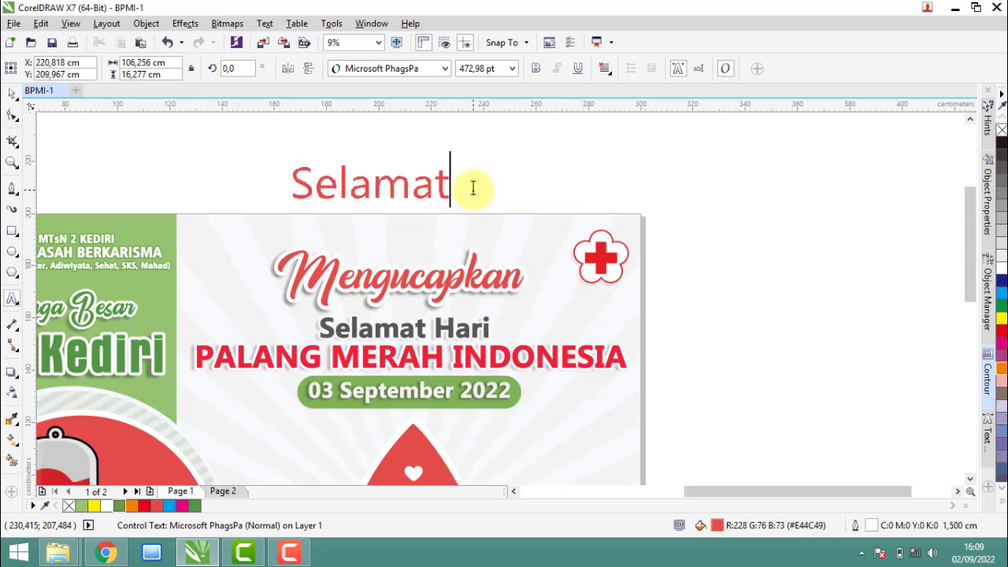
{"action": "left_click", "coordinate": [11, 93]}
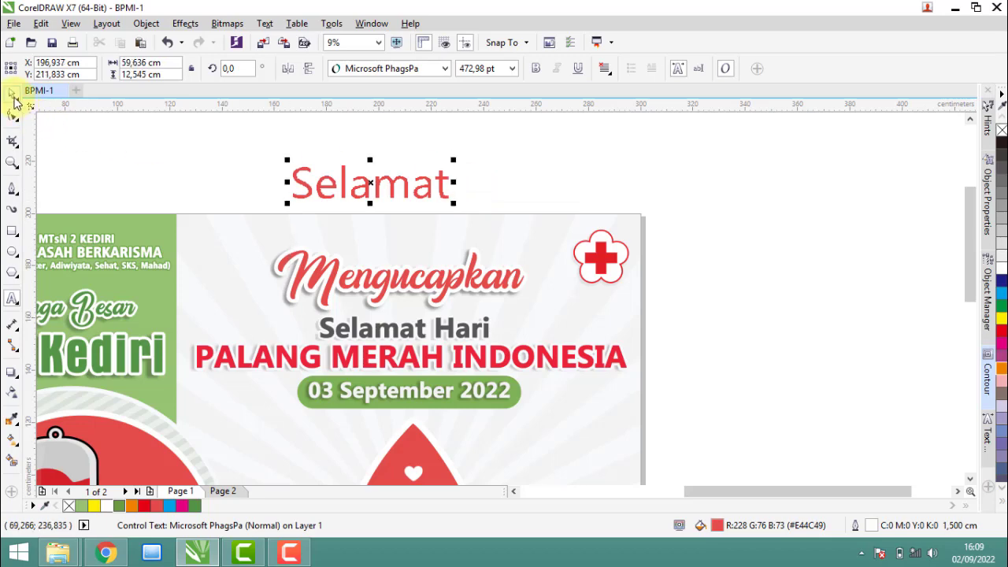
{"action": "left_click", "coordinate": [535, 71]}
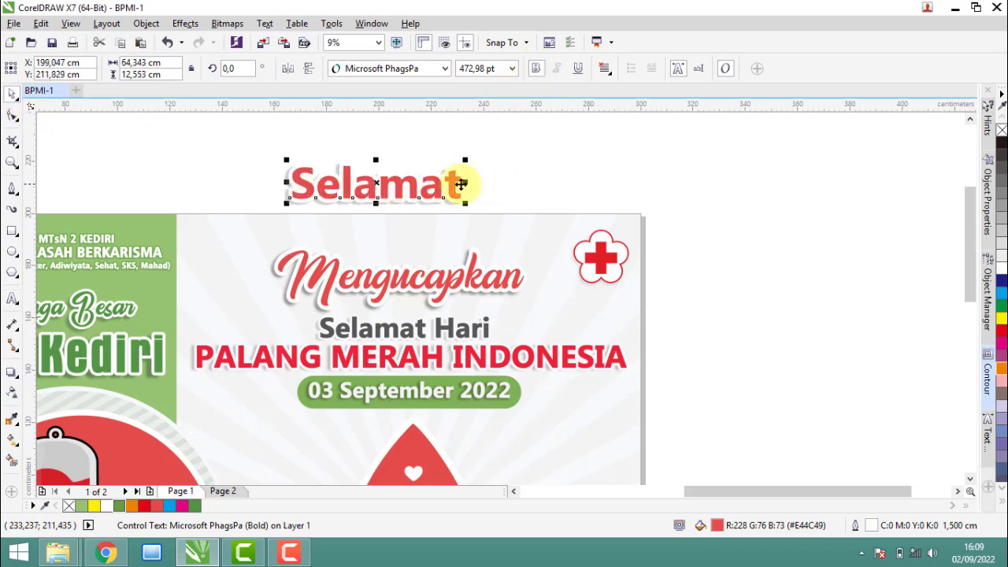
{"action": "scroll", "coordinate": [326, 292], "scroll_direction": "up", "scroll_amount": 1}
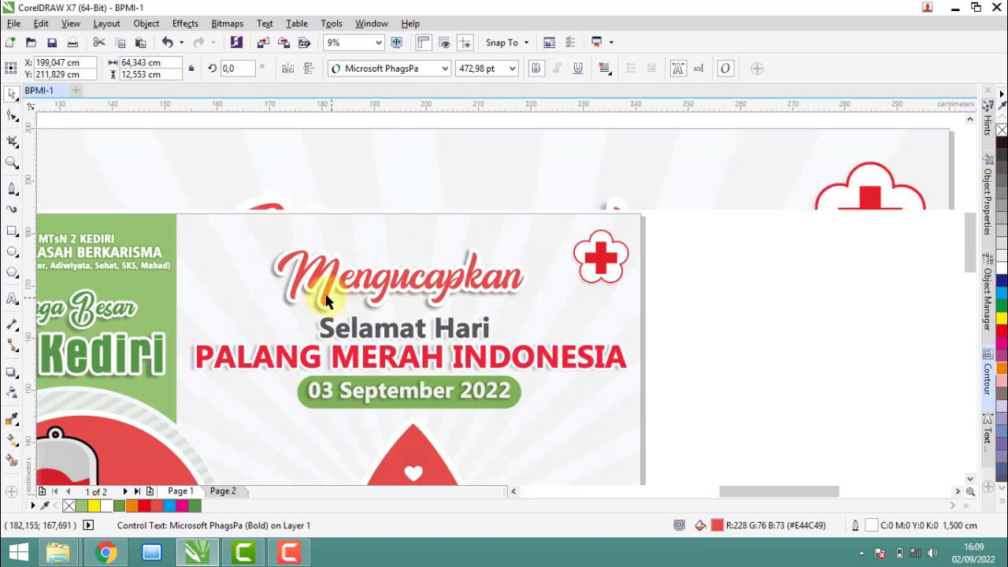
{"action": "scroll", "coordinate": [309, 354], "scroll_direction": "up", "scroll_amount": 1}
{"action": "scroll", "coordinate": [314, 313], "scroll_direction": "down", "scroll_amount": 2}
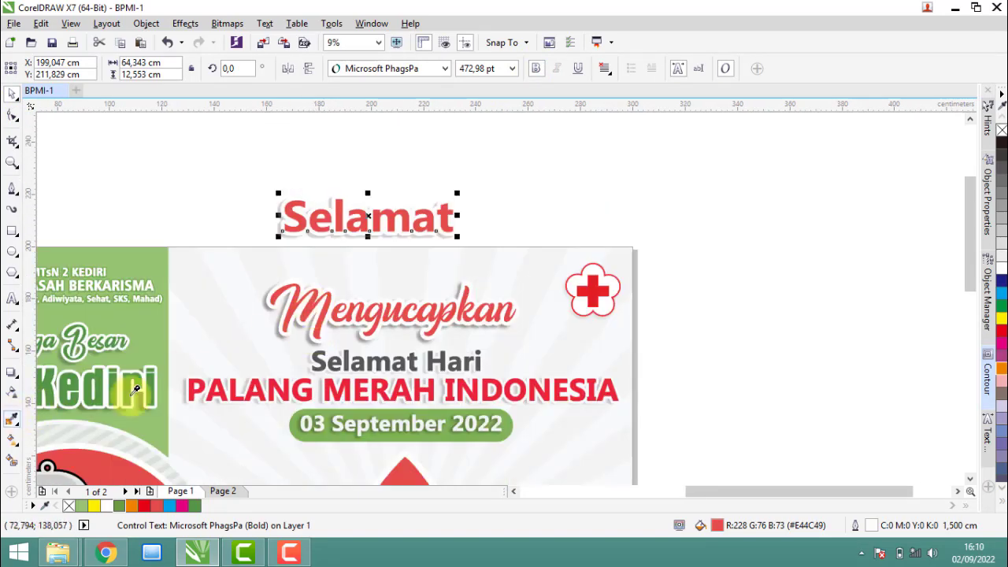
Step: Recolour the Selamat text with the dark gray sampled from the original's Selamat Hari
{"action": "left_click", "coordinate": [12, 419]}
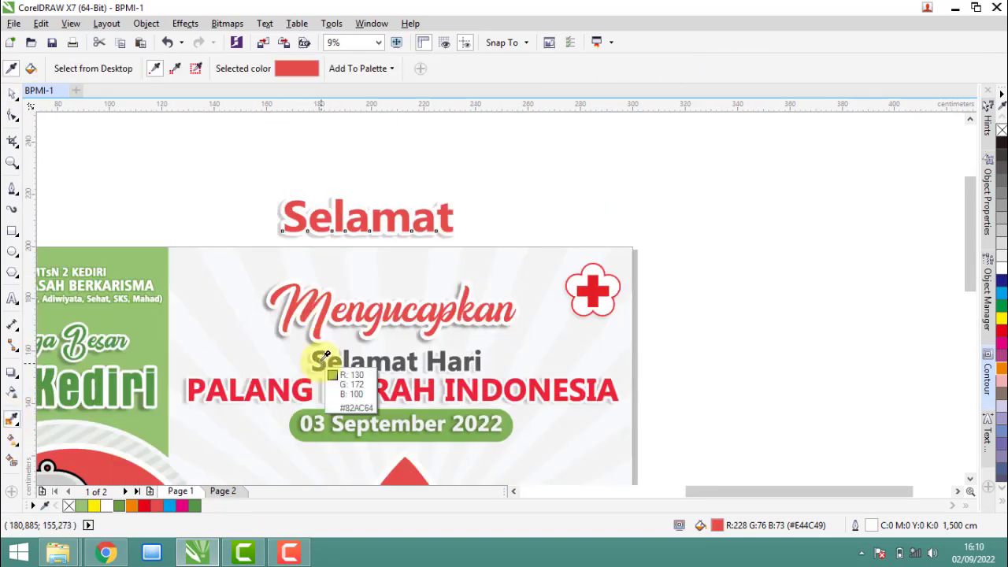
{"action": "left_click", "coordinate": [323, 356]}
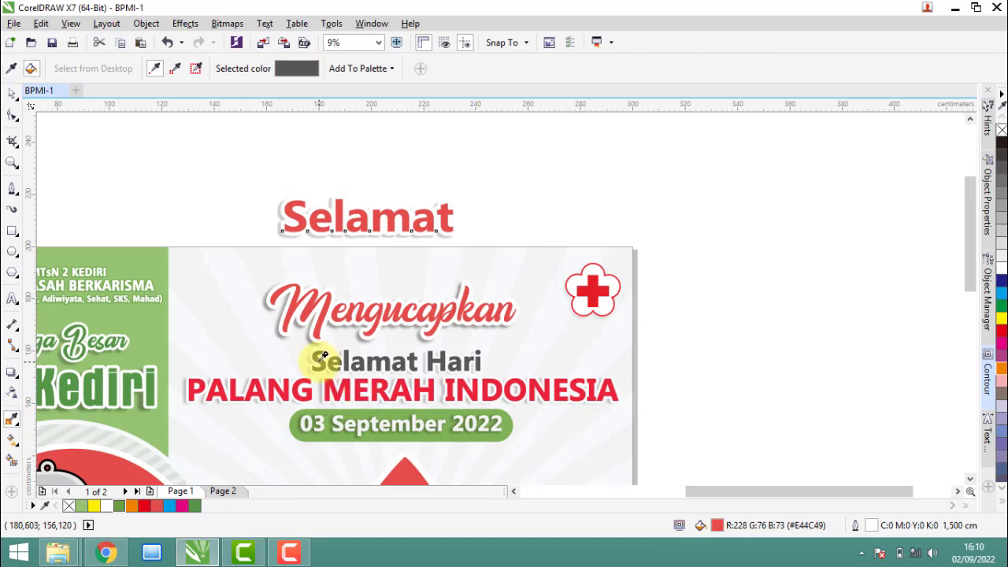
{"action": "left_click", "coordinate": [293, 216]}
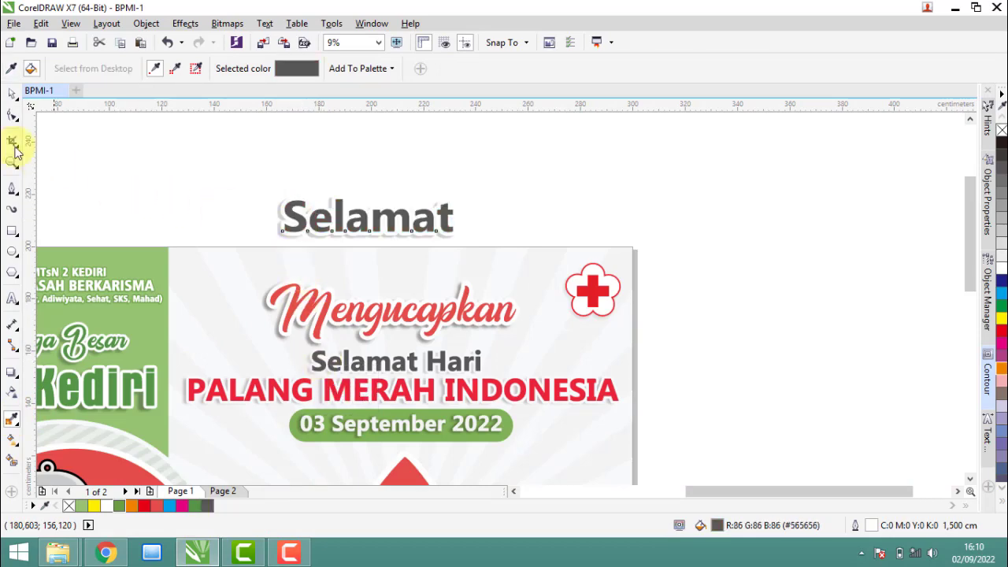
Step: Move Selamat below Mengucapkan and shrink it to about two-thirds size
{"action": "left_click", "coordinate": [12, 95]}
{"action": "left_click_drag", "start_coordinate": [295, 217], "coordinate": [337, 360]}
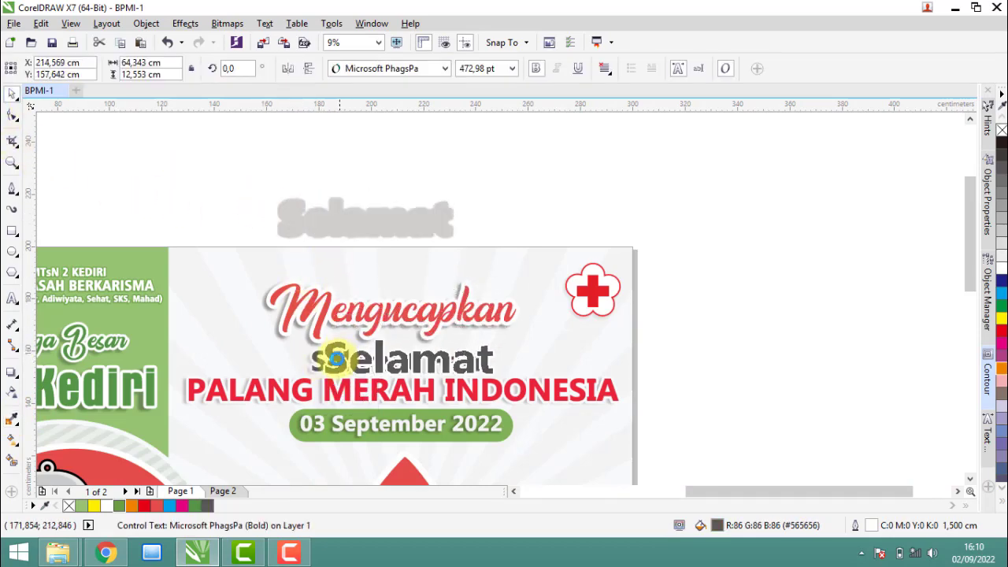
{"action": "scroll", "coordinate": [337, 359], "scroll_direction": "up", "scroll_amount": 2}
{"action": "scroll", "coordinate": [337, 360], "scroll_direction": "up", "scroll_amount": 2}
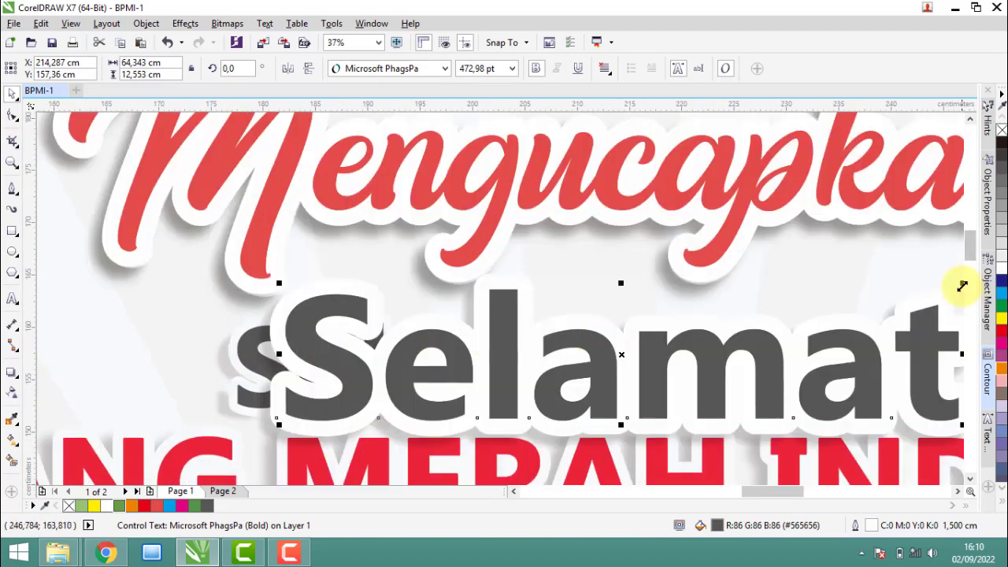
{"action": "left_click_drag", "start_coordinate": [962, 285], "coordinate": [734, 370]}
Step: Begin appending ' Hari' to the Selamat text, correcting a typo
{"action": "double_click", "coordinate": [662, 389]}
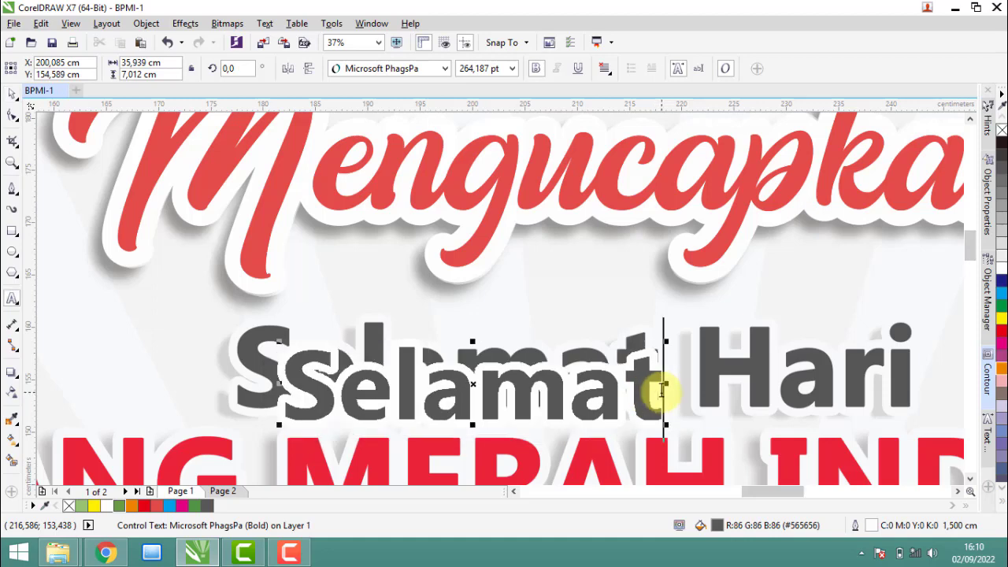
{"action": "type", "text": " Haro"}
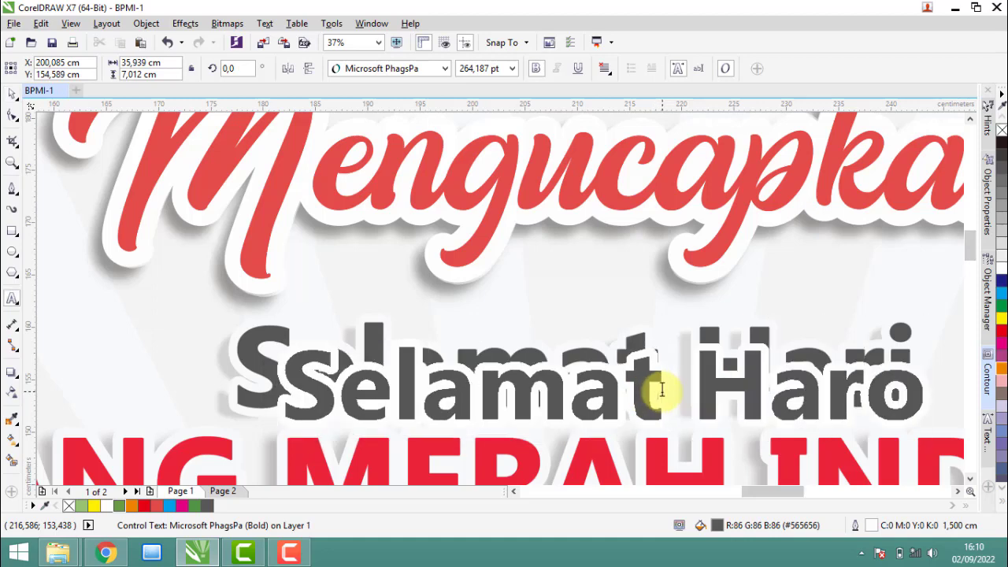
{"action": "key", "text": "BackSpace"}
Step: Complete the text as 'Selamat Hari' and set its outline width to 0,75 cm
{"action": "type", "text": "i"}
{"action": "left_click", "coordinate": [12, 94]}
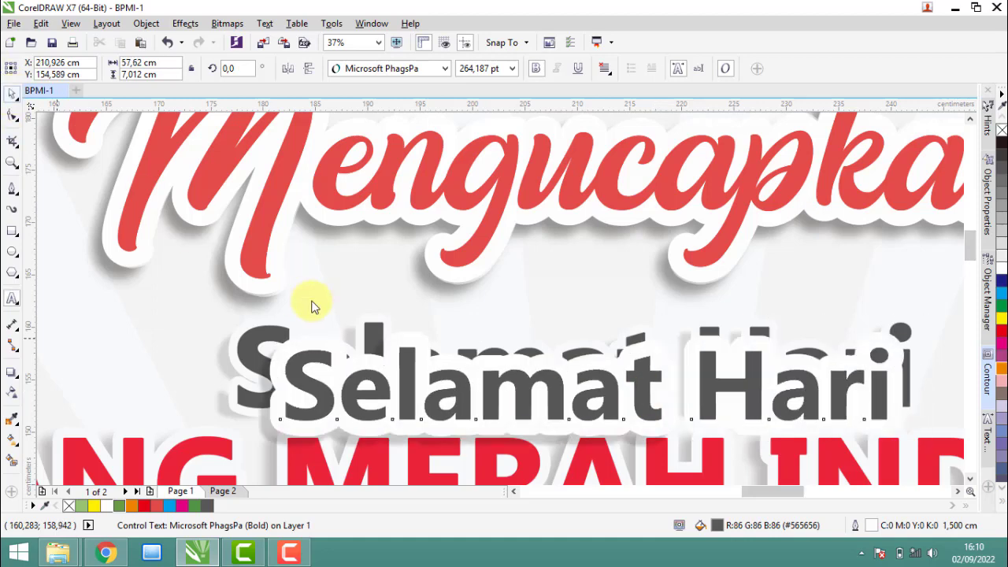
{"action": "double_click", "coordinate": [874, 525]}
{"action": "type", "text": "0,75"}
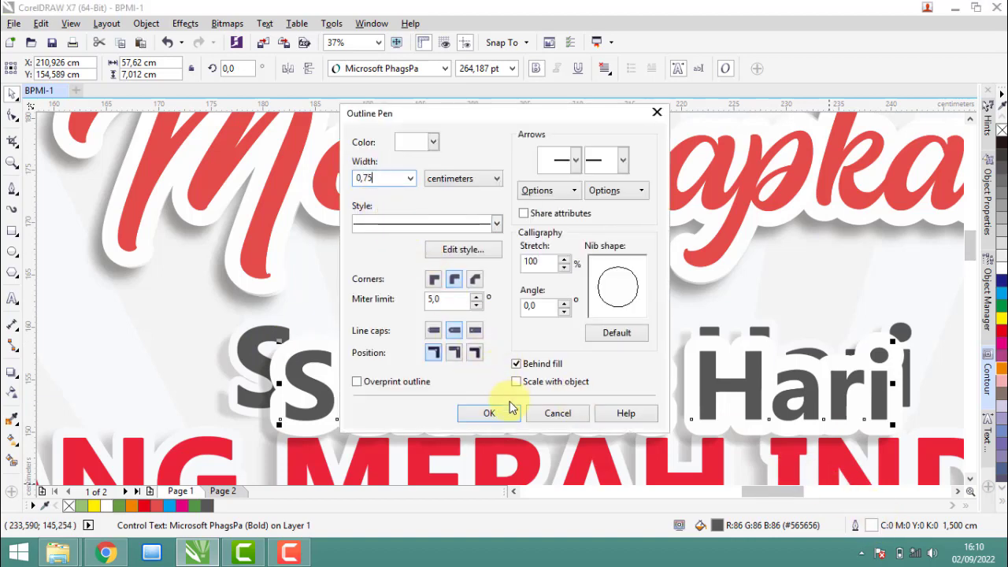
{"action": "left_click", "coordinate": [510, 407]}
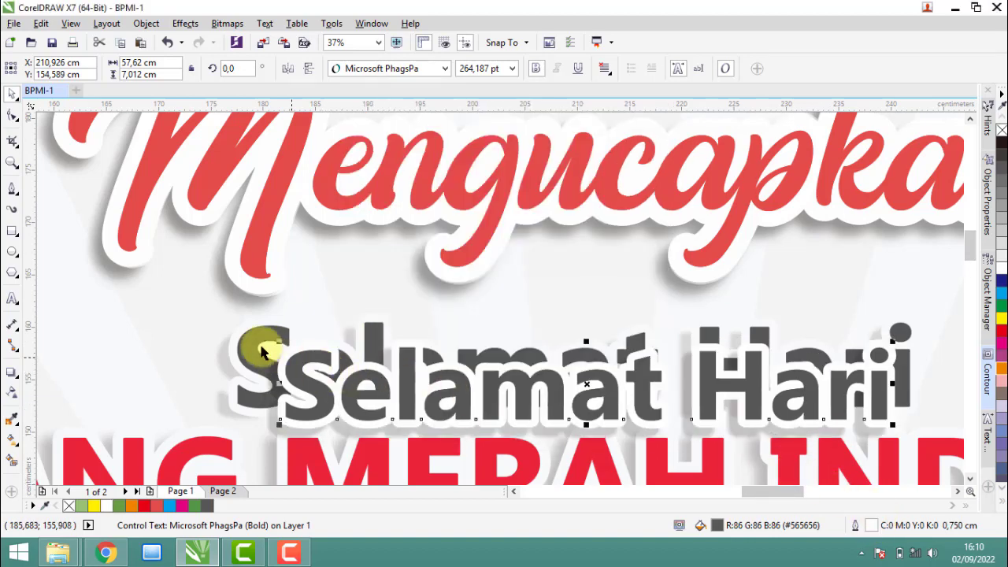
Step: Align Selamat Hari with the original lettering, enlarging it to about 294 pt
{"action": "scroll", "coordinate": [268, 352], "scroll_direction": "up", "scroll_amount": 2}
{"action": "left_click_drag", "start_coordinate": [343, 387], "coordinate": [251, 344]}
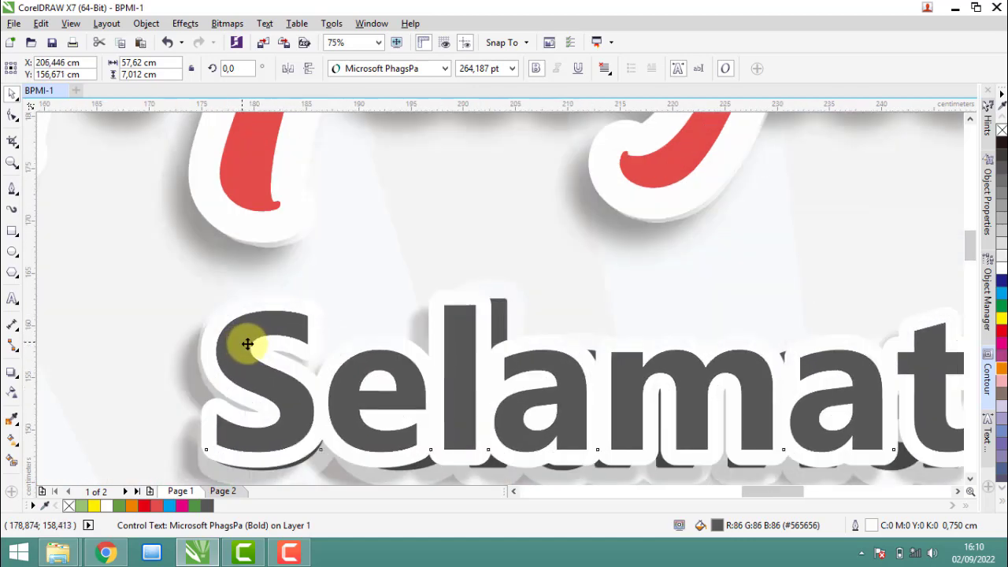
{"action": "scroll", "coordinate": [246, 342], "scroll_direction": "down", "scroll_amount": 4}
{"action": "scroll", "coordinate": [571, 370], "scroll_direction": "up", "scroll_amount": 2}
{"action": "scroll", "coordinate": [522, 375], "scroll_direction": "up", "scroll_amount": 2}
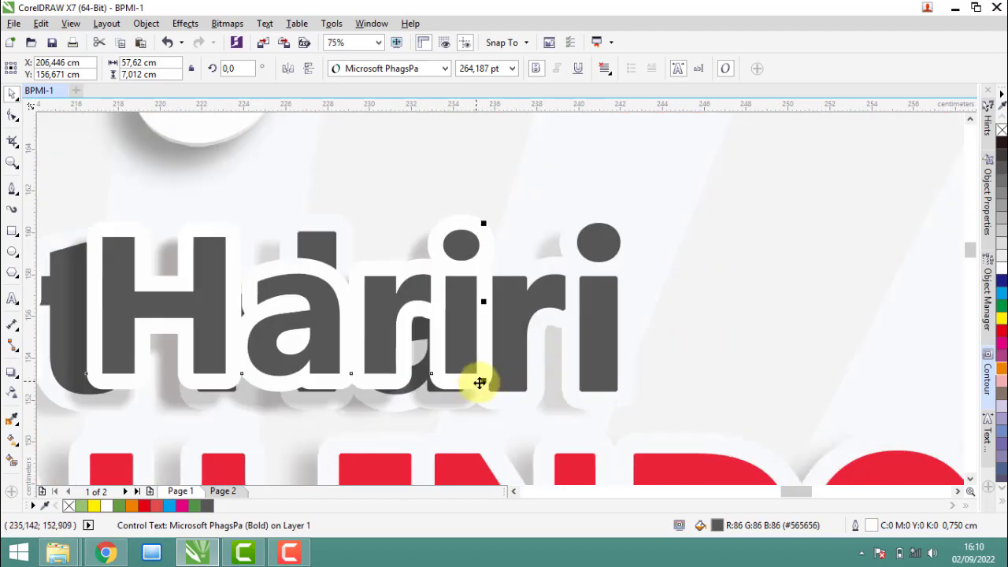
{"action": "left_click_drag", "start_coordinate": [489, 384], "coordinate": [623, 404]}
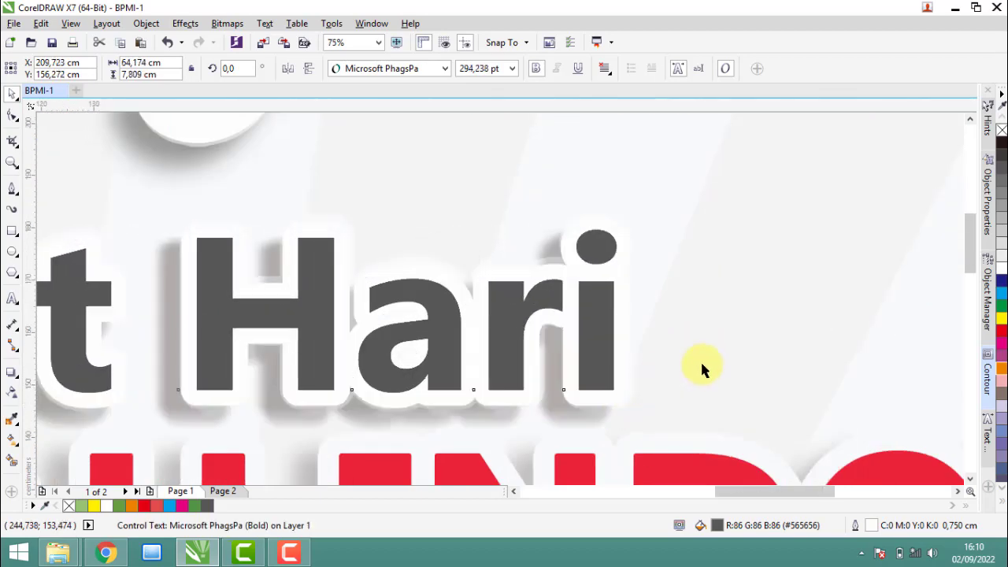
{"action": "scroll", "coordinate": [602, 352], "scroll_direction": "down", "scroll_amount": 4}
{"action": "left_click_drag", "start_coordinate": [602, 352], "coordinate": [509, 337]}
{"action": "scroll", "coordinate": [518, 321], "scroll_direction": "up", "scroll_amount": 2}
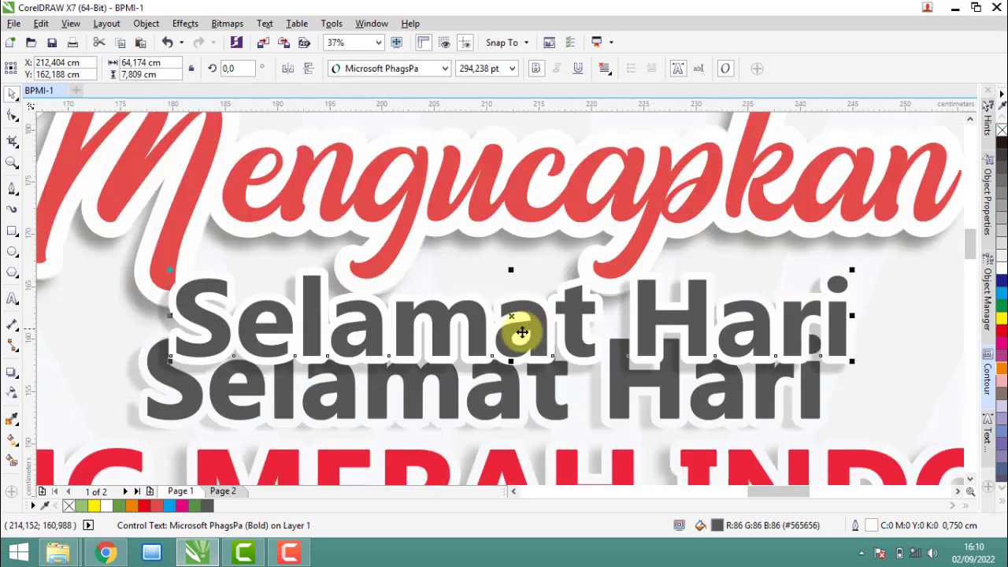
{"action": "scroll", "coordinate": [510, 336], "scroll_direction": "down", "scroll_amount": 2}
{"action": "left_click", "coordinate": [745, 313]}
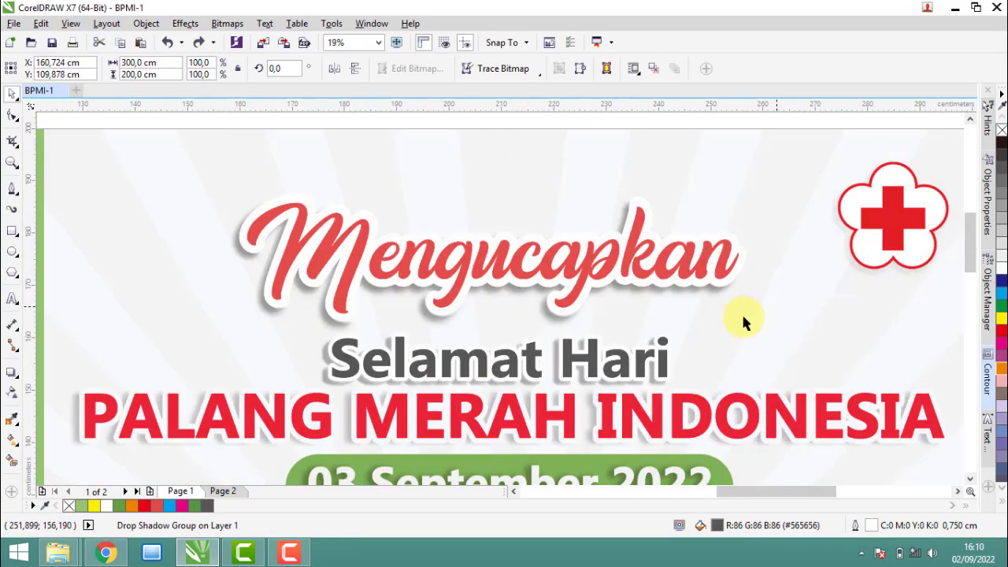
Step: Snap the original reference image back to the page edges
{"action": "mouse_move", "coordinate": [824, 313]}
{"action": "left_mouse_down"}
{"action": "mouse_move", "coordinate": [809, 347]}
{"action": "mouse_move", "coordinate": [827, 349]}
{"action": "left_mouse_up"}
{"action": "scroll", "coordinate": [481, 401], "scroll_direction": "up", "scroll_amount": 2}
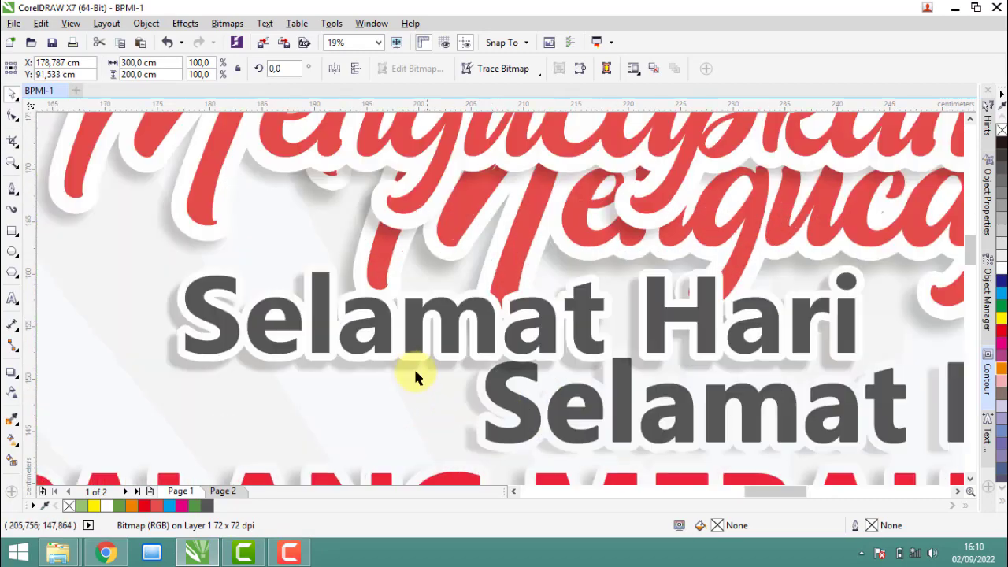
{"action": "scroll", "coordinate": [312, 321], "scroll_direction": "down", "scroll_amount": 2}
{"action": "scroll", "coordinate": [331, 292], "scroll_direction": "down", "scroll_amount": 2}
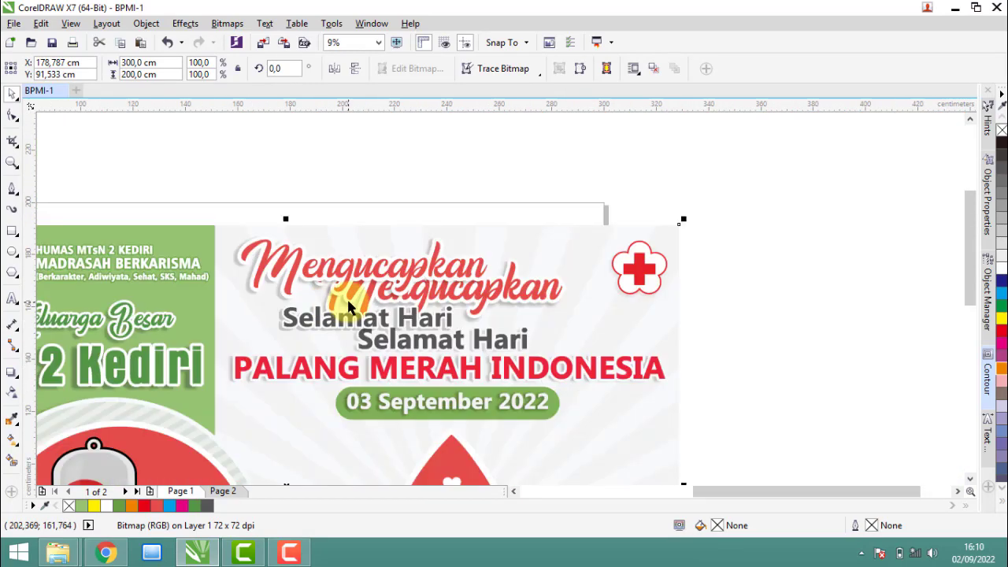
{"action": "left_click_drag", "start_coordinate": [516, 266], "coordinate": [442, 243]}
{"action": "left_click", "coordinate": [495, 142]}
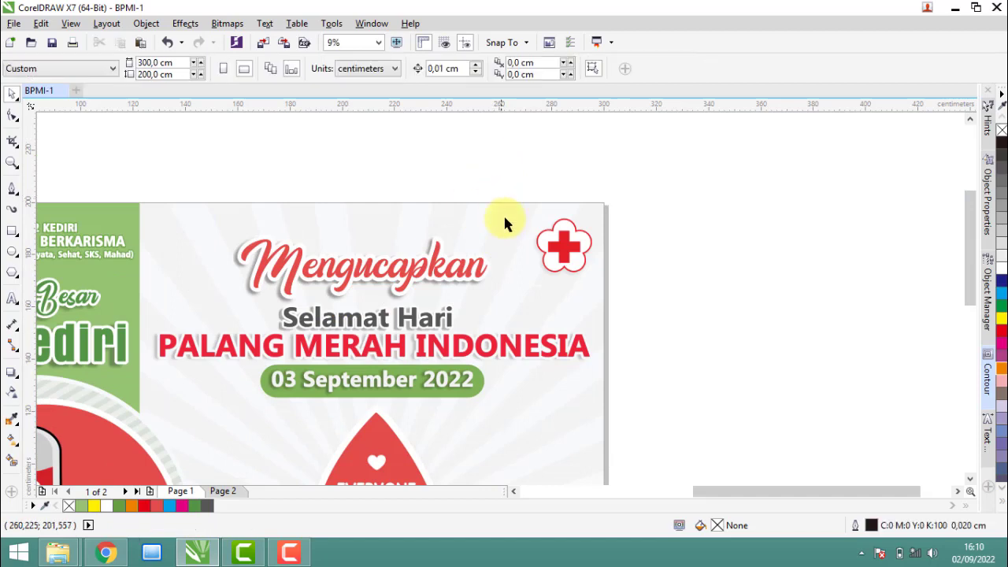
Step: Duplicate Selamat Hari below the date and retype it as 'PALANG MERAH INDONESIA'
{"action": "left_click", "coordinate": [327, 319]}
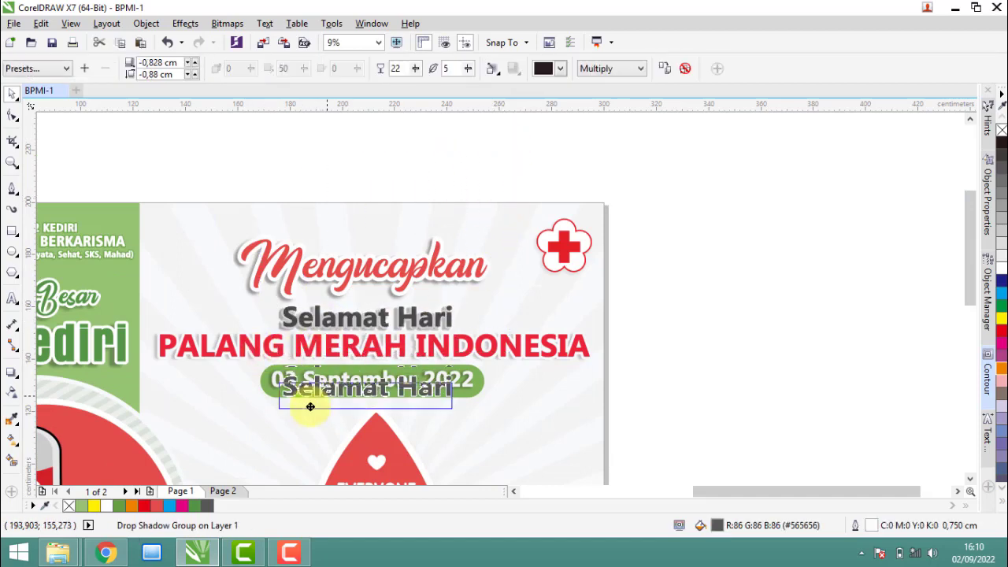
{"action": "left_click_drag", "start_coordinate": [327, 319], "coordinate": [307, 421]}
{"action": "double_click", "coordinate": [312, 422]}
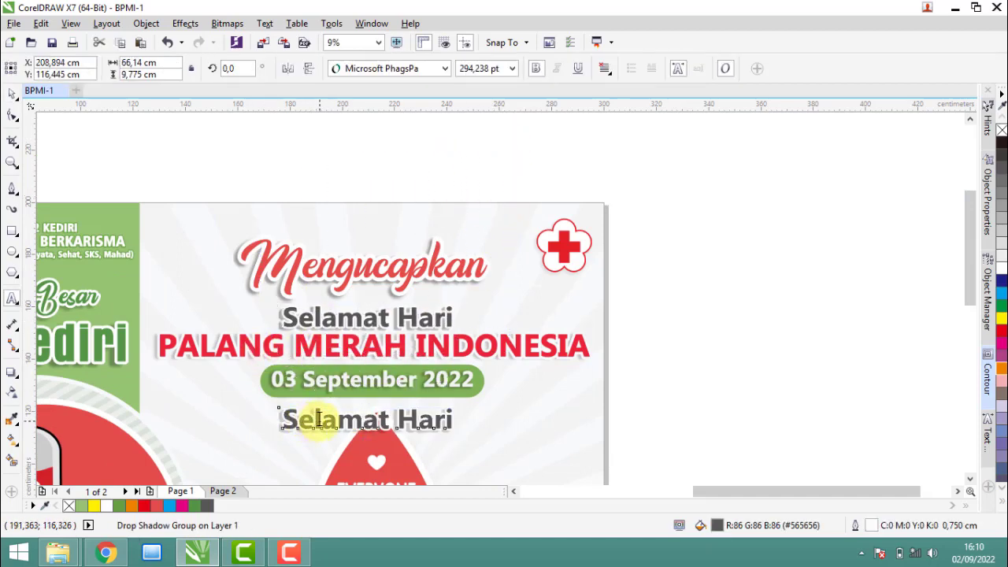
{"action": "key", "text": "ctrl+a"}
{"action": "type", "text": "P"}
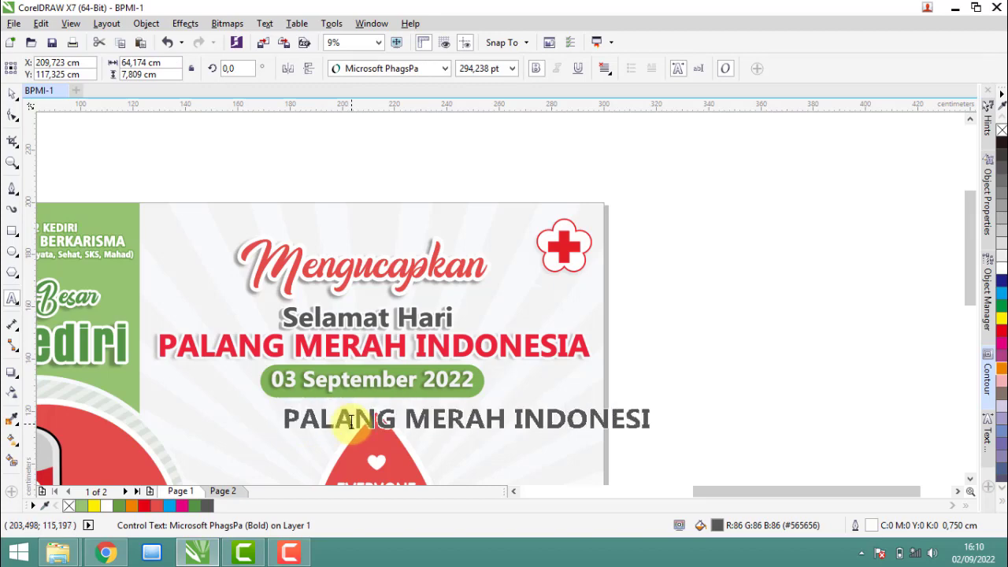
{"action": "key", "text": "Escape"}
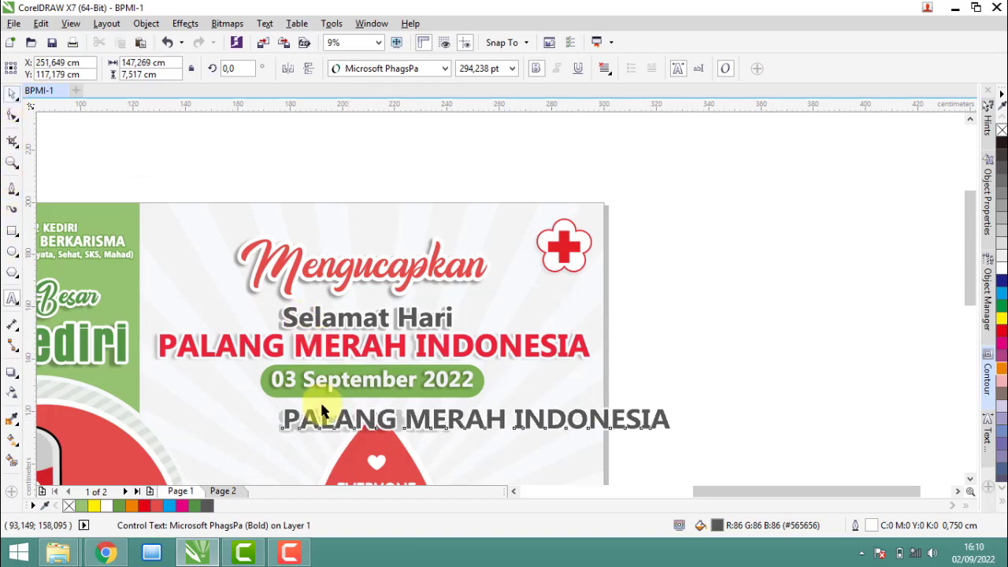
Step: Place PALANG MERAH INDONESIA over the red title and enlarge it to about 328 pt
{"action": "left_click_drag", "start_coordinate": [316, 416], "coordinate": [179, 352]}
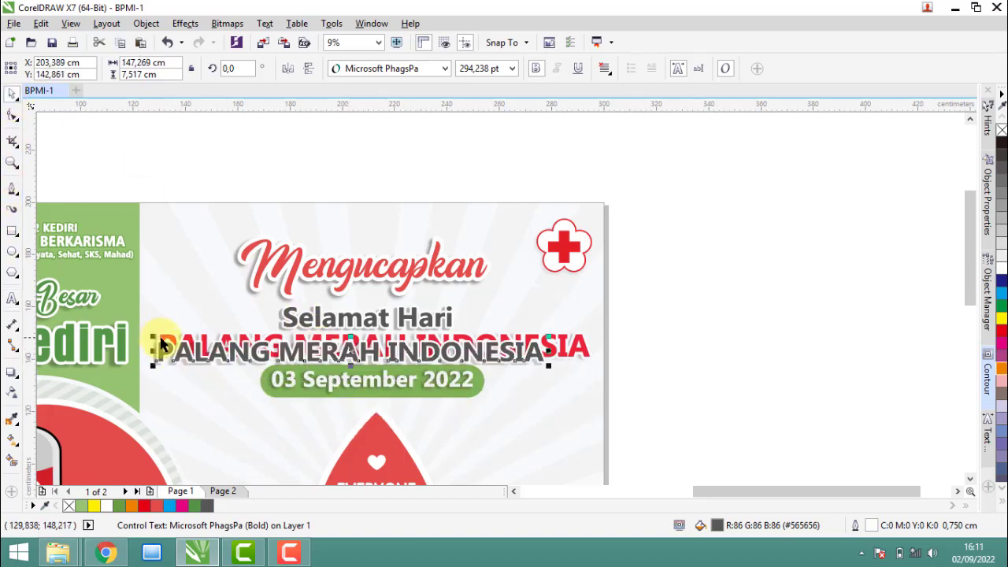
{"action": "scroll", "coordinate": [178, 347], "scroll_direction": "up", "scroll_amount": 3}
{"action": "scroll", "coordinate": [176, 330], "scroll_direction": "up", "scroll_amount": 2}
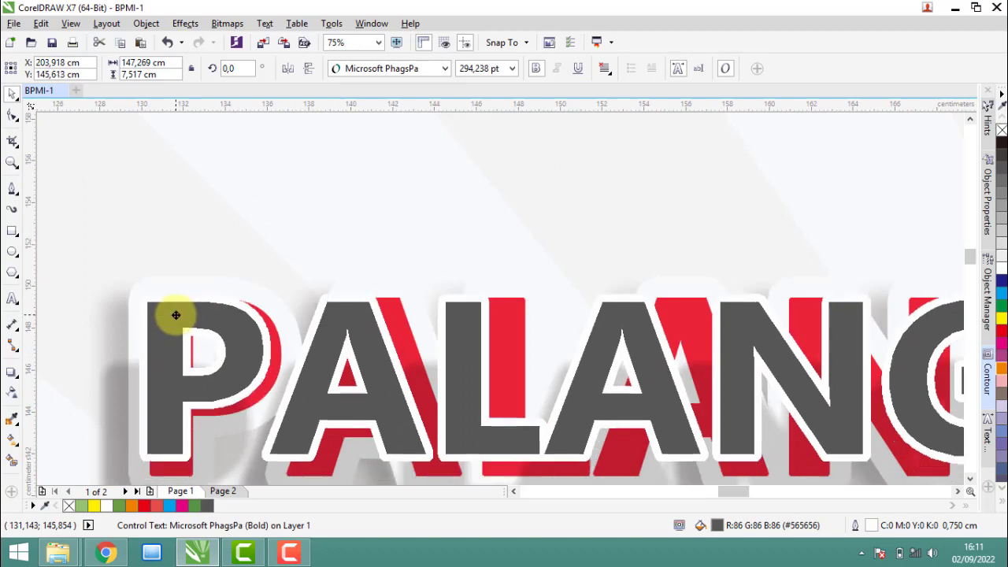
{"action": "scroll", "coordinate": [175, 318], "scroll_direction": "down", "scroll_amount": 4}
{"action": "scroll", "coordinate": [648, 349], "scroll_direction": "down", "scroll_amount": 3}
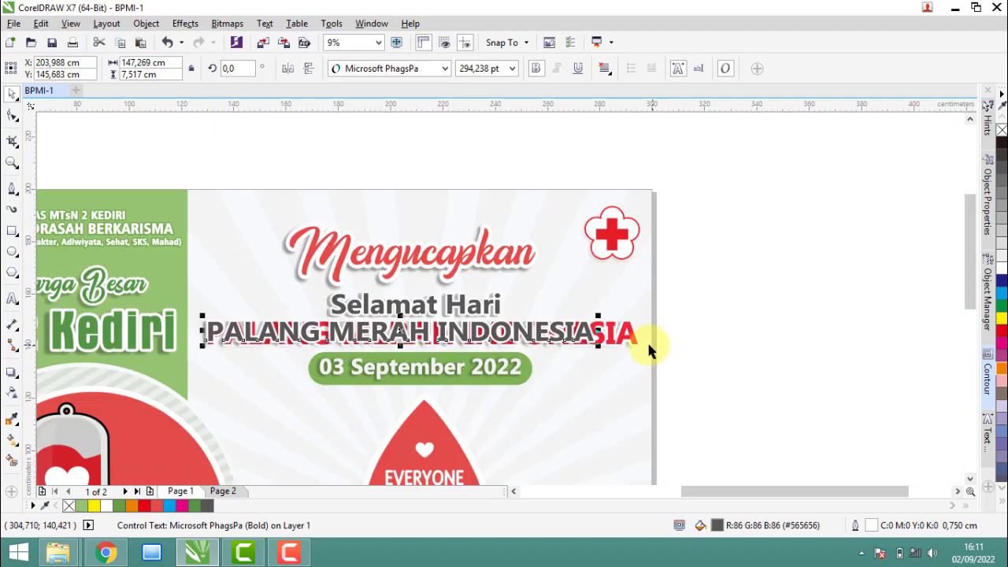
{"action": "scroll", "coordinate": [641, 344], "scroll_direction": "down", "scroll_amount": 2}
{"action": "scroll", "coordinate": [655, 344], "scroll_direction": "up", "scroll_amount": 3}
{"action": "scroll", "coordinate": [654, 344], "scroll_direction": "up", "scroll_amount": 3}
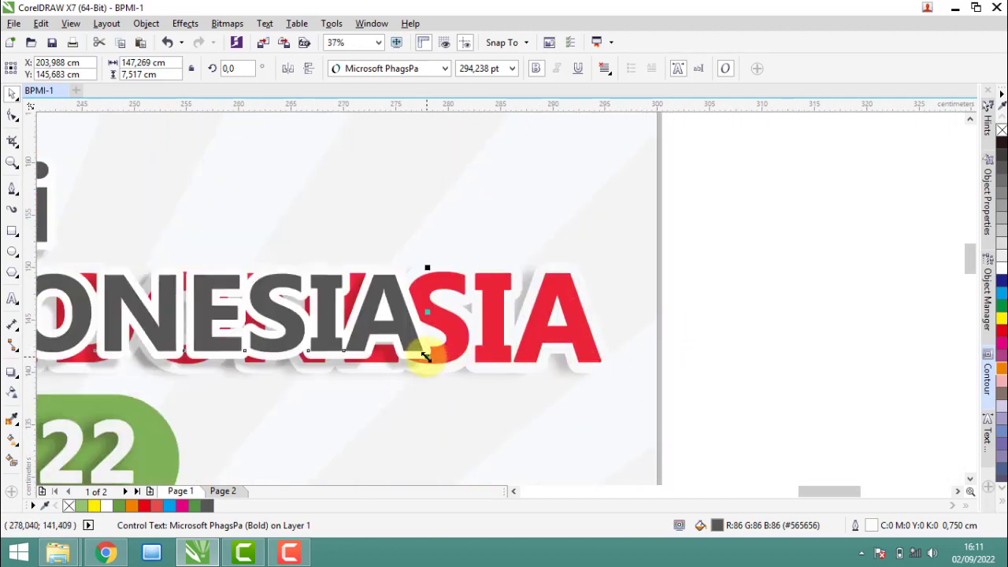
{"action": "left_click_drag", "start_coordinate": [426, 356], "coordinate": [603, 396]}
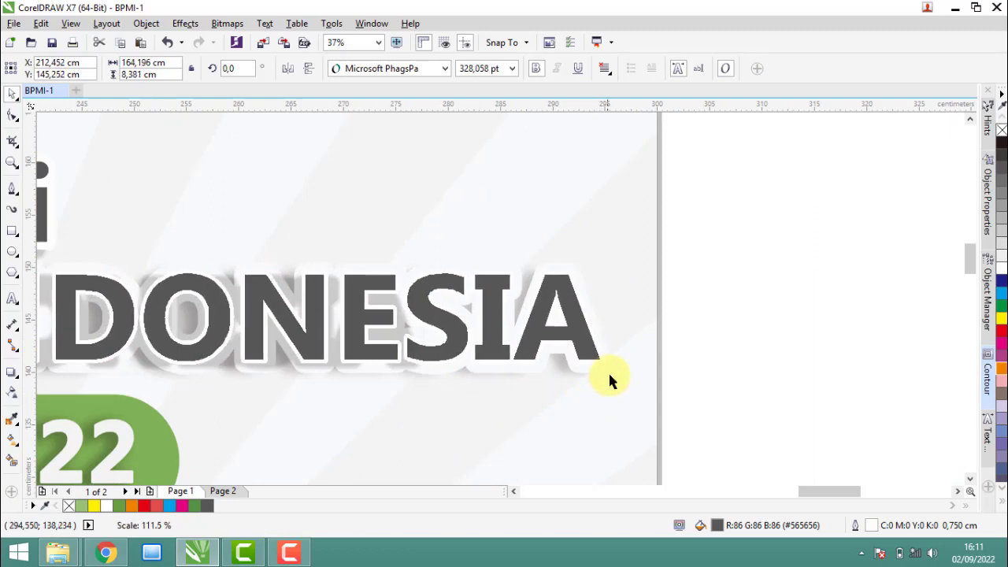
Step: Give the PALANG MERAH INDONESIA text a 1 cm outline
{"action": "scroll", "coordinate": [584, 269], "scroll_direction": "up", "scroll_amount": 2}
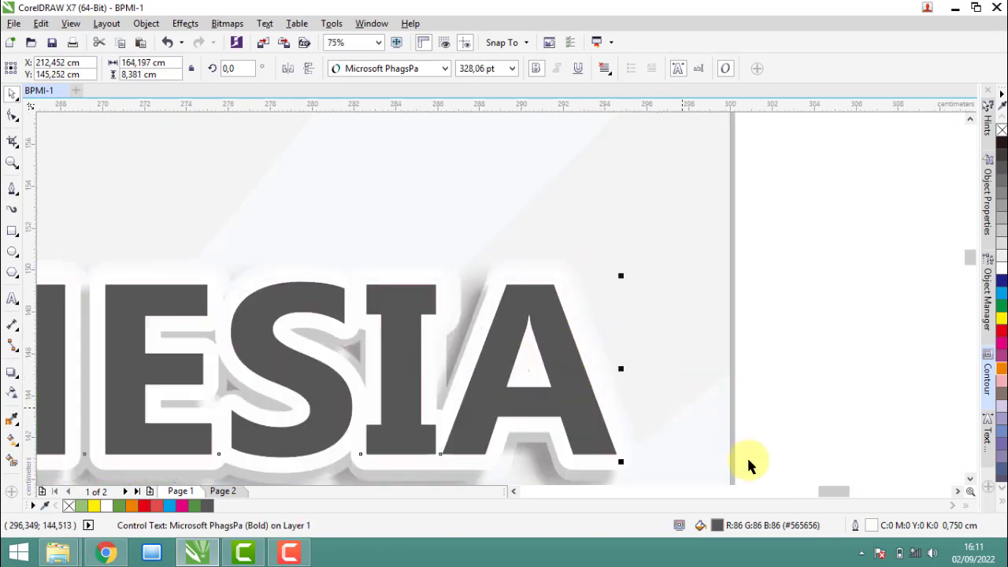
{"action": "double_click", "coordinate": [871, 516]}
{"action": "type", "text": "1"}
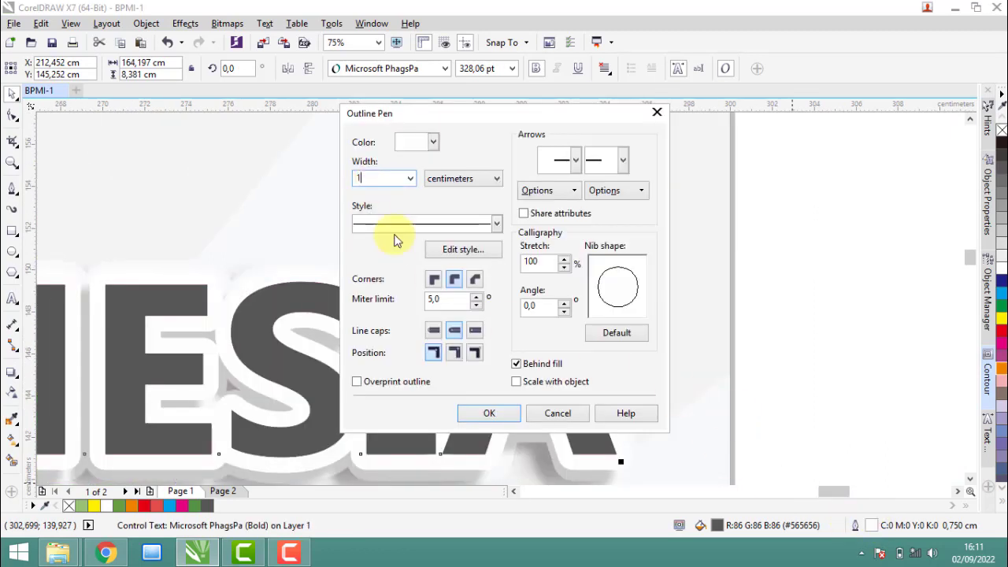
{"action": "left_click", "coordinate": [486, 413]}
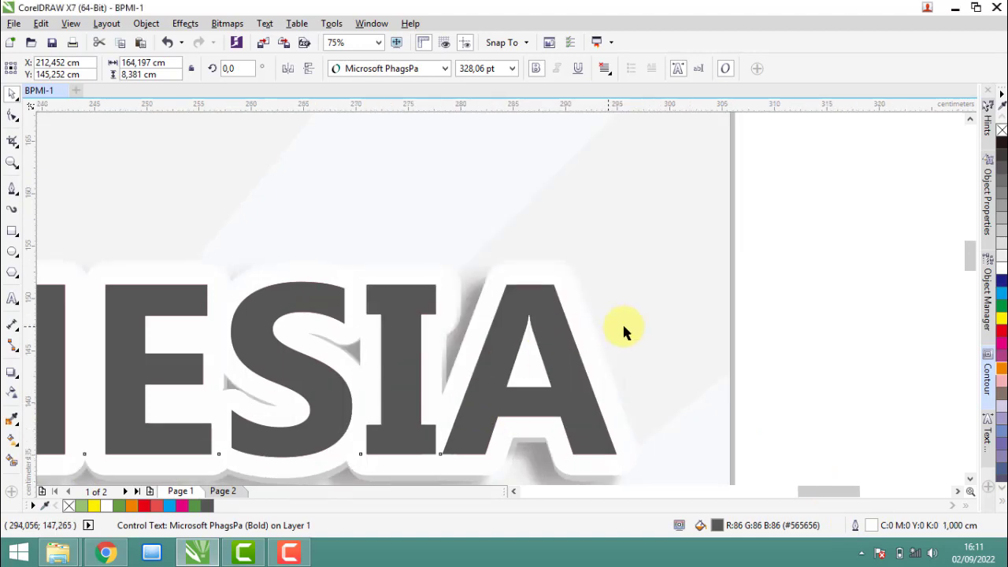
Step: Shift the reference image down and to the right
{"action": "scroll", "coordinate": [622, 330], "scroll_direction": "down", "scroll_amount": 3}
{"action": "scroll", "coordinate": [587, 330], "scroll_direction": "down", "scroll_amount": 1}
{"action": "left_click_drag", "start_coordinate": [254, 289], "coordinate": [260, 340]}
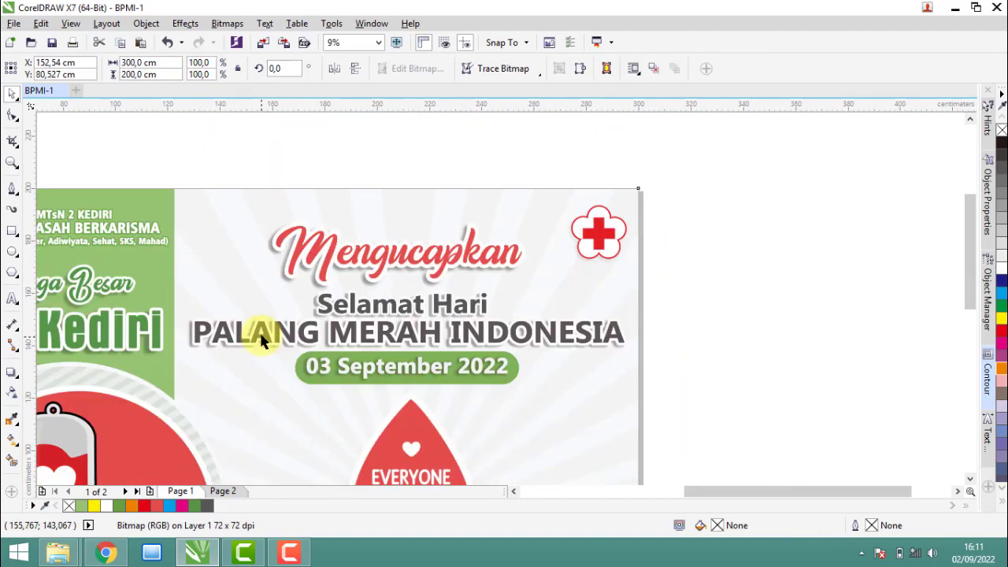
{"action": "scroll", "coordinate": [214, 327], "scroll_direction": "up", "scroll_amount": 2}
Step: Recolour the grey heading with the red sampled from the original PALANG MERAH INDONESIA
{"action": "left_click", "coordinate": [189, 344]}
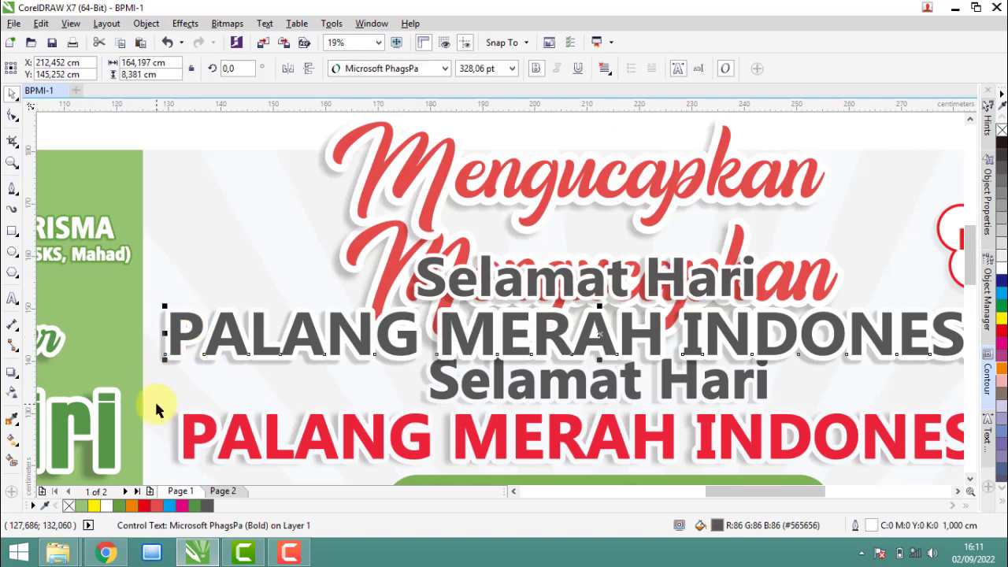
{"action": "left_click", "coordinate": [11, 419]}
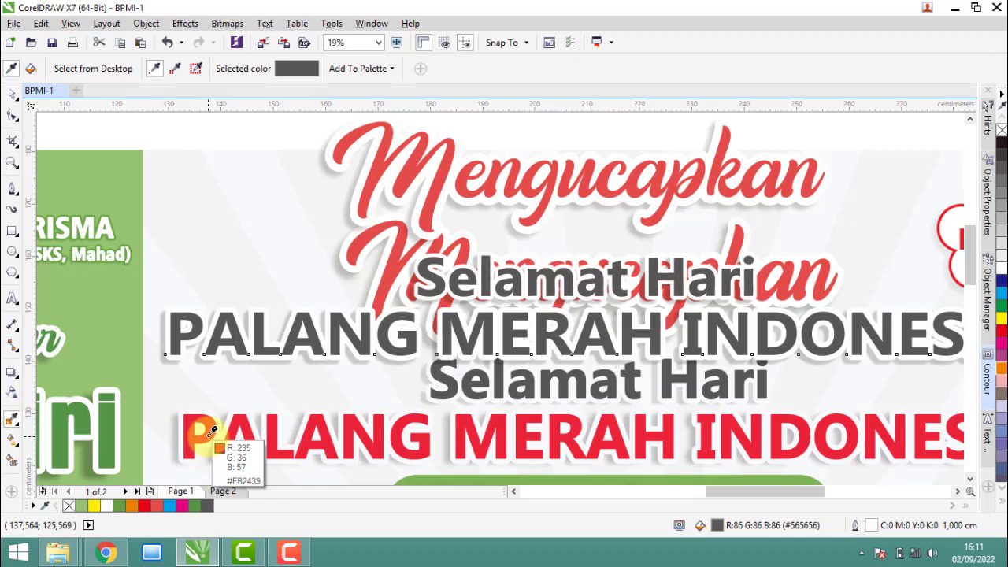
{"action": "left_click", "coordinate": [211, 432]}
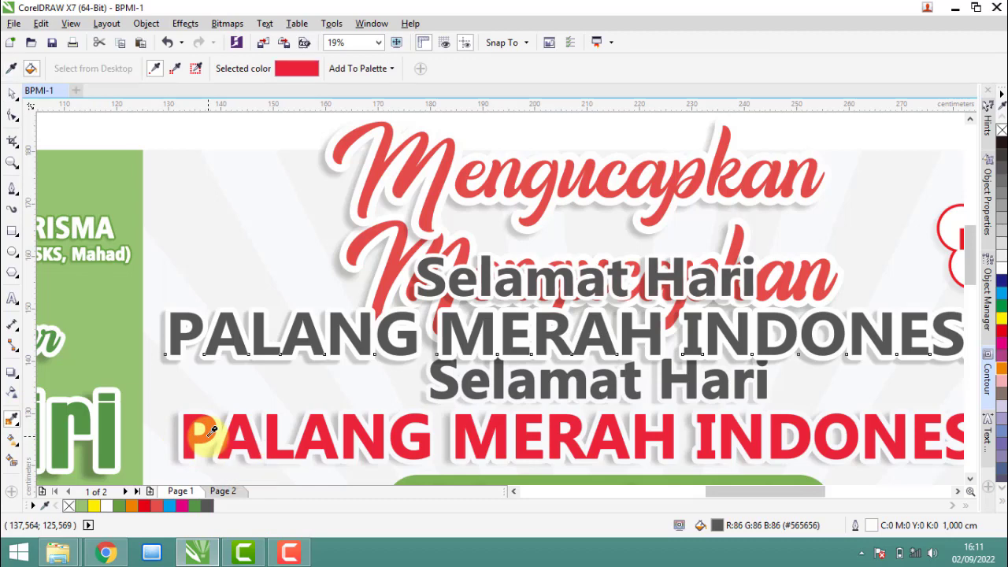
{"action": "left_click", "coordinate": [169, 336]}
Step: Soften the heading's drop shadow with a feathering of 10
{"action": "left_click", "coordinate": [12, 93]}
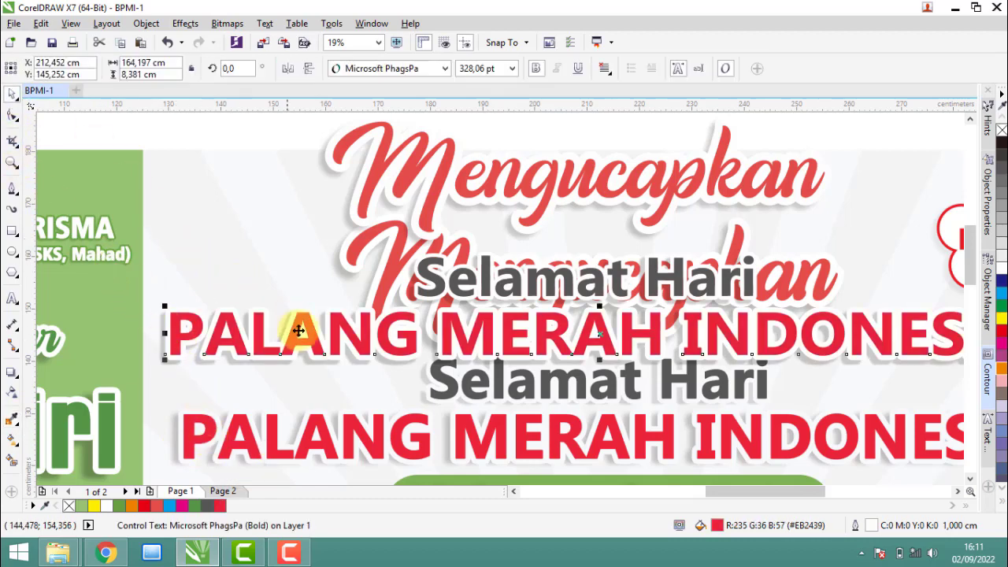
{"action": "left_click", "coordinate": [12, 372]}
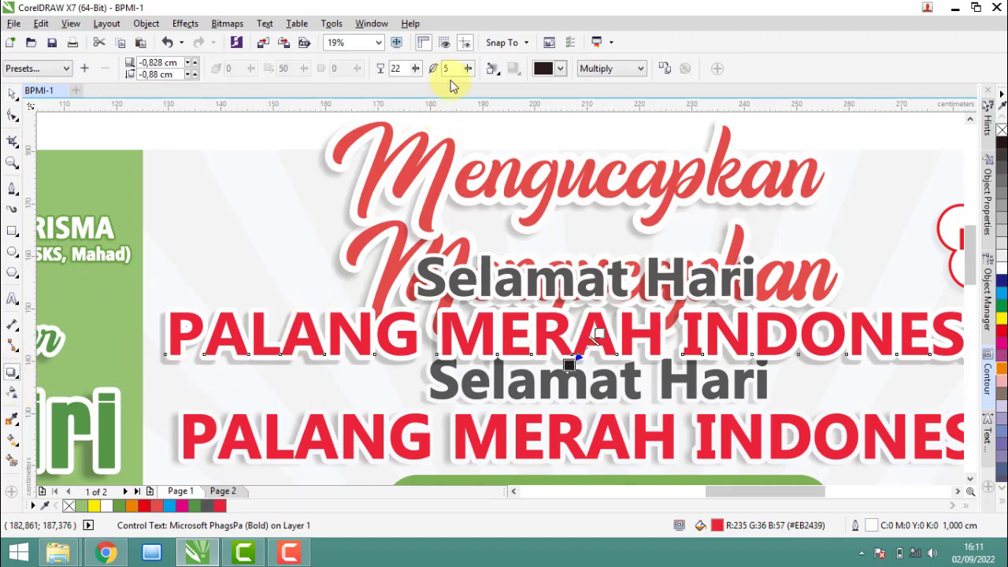
{"action": "type", "text": "10"}
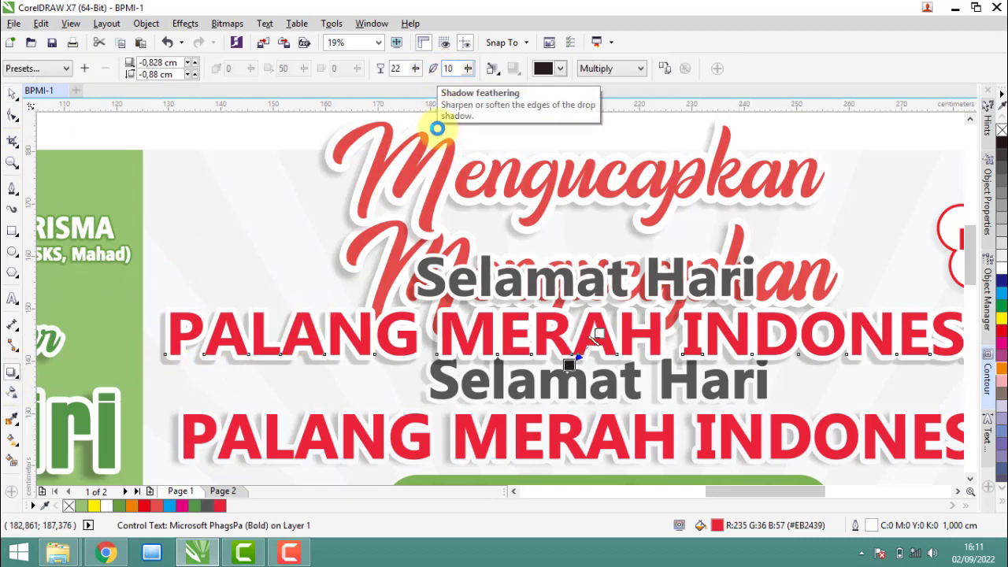
{"action": "type", "text": "8"}
{"action": "key", "text": "Return"}
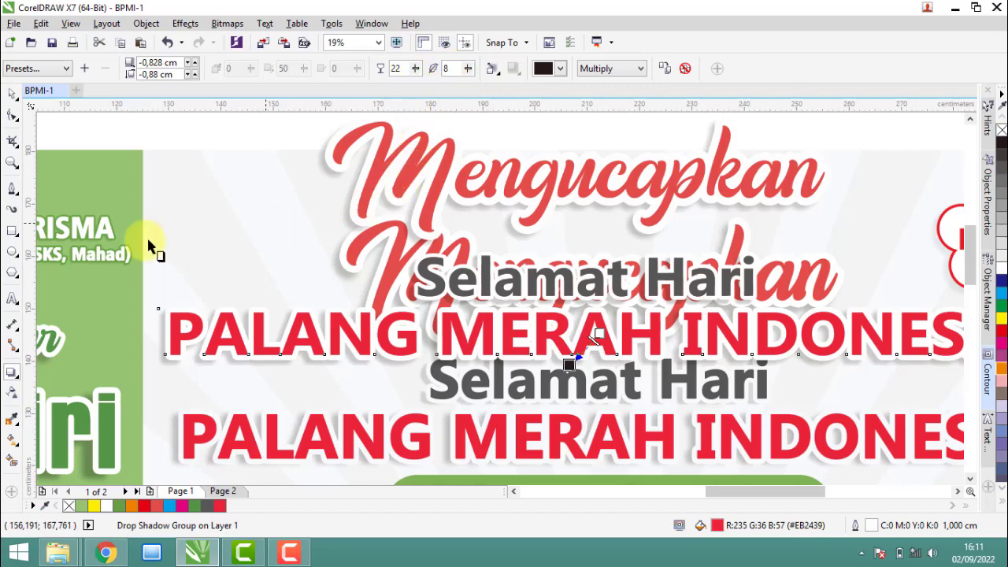
Step: Realign the original banner image with the rebuilt text
{"action": "scroll", "coordinate": [326, 333], "scroll_direction": "down", "scroll_amount": 4}
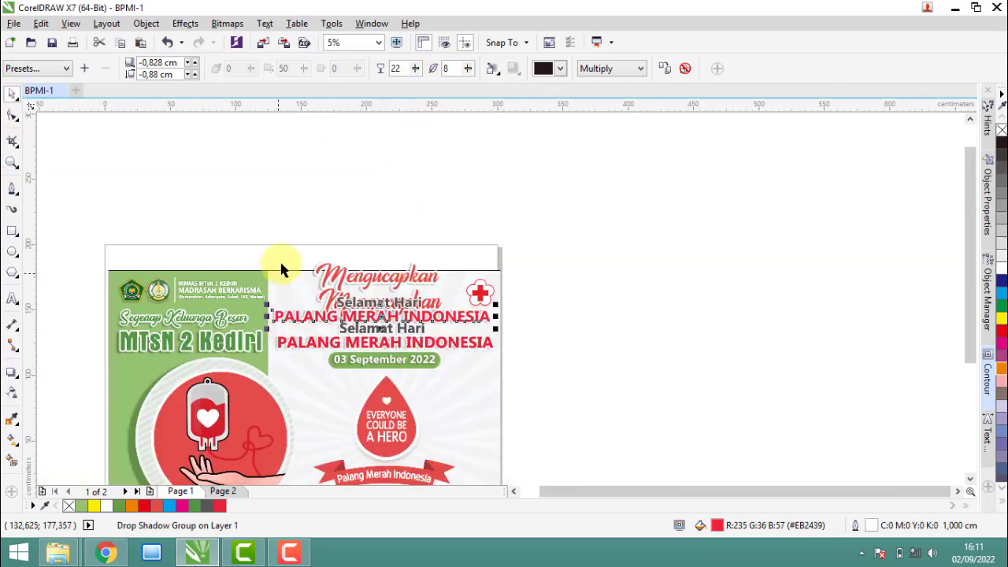
{"action": "left_click", "coordinate": [289, 276]}
{"action": "left_click_drag", "start_coordinate": [312, 291], "coordinate": [310, 263]}
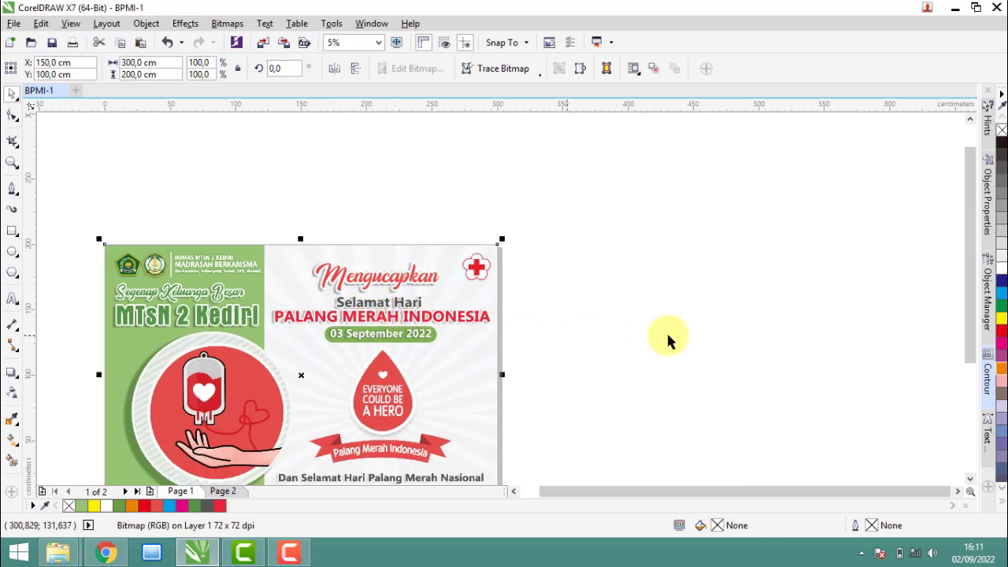
{"action": "left_click", "coordinate": [666, 338]}
Step: Duplicate Selamat Hari below the date badge and retype it as the September date
{"action": "scroll", "coordinate": [453, 318], "scroll_direction": "up", "scroll_amount": 2}
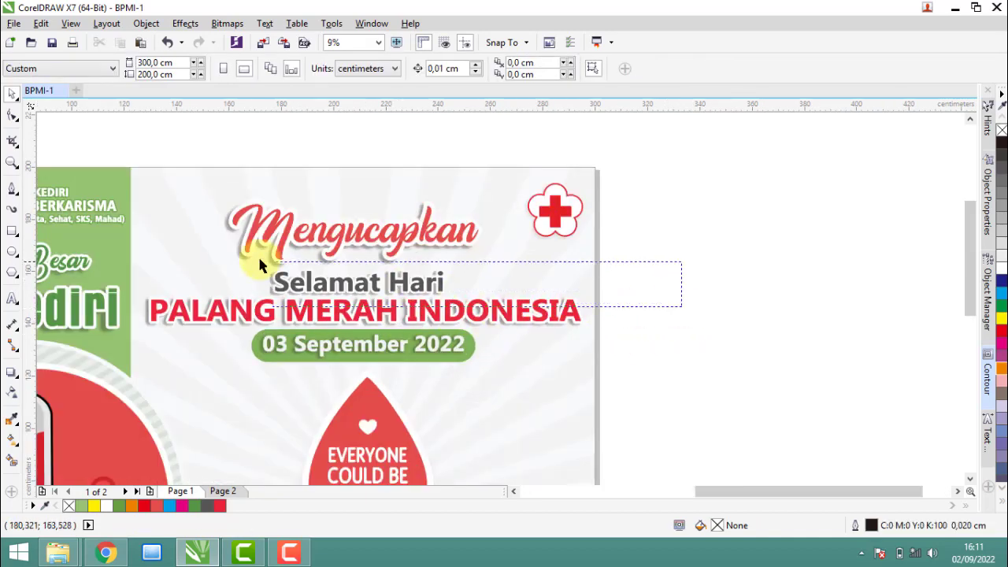
{"action": "left_click", "coordinate": [308, 277]}
{"action": "left_click_drag", "start_coordinate": [308, 277], "coordinate": [333, 376]}
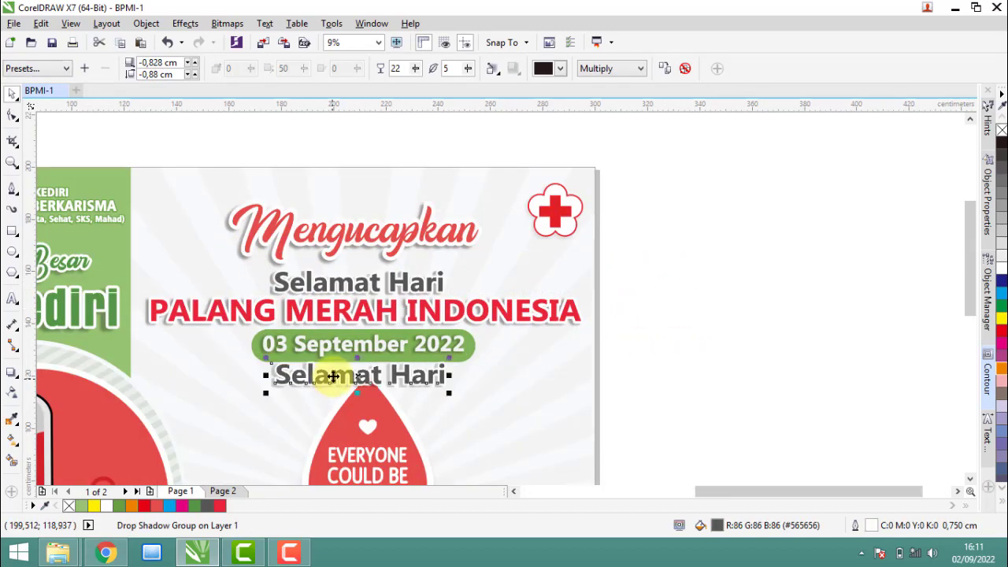
{"action": "scroll", "coordinate": [333, 376], "scroll_direction": "up", "scroll_amount": 2}
{"action": "left_click", "coordinate": [333, 375], "text": "ctrl"}
{"action": "left_click", "coordinate": [331, 378]}
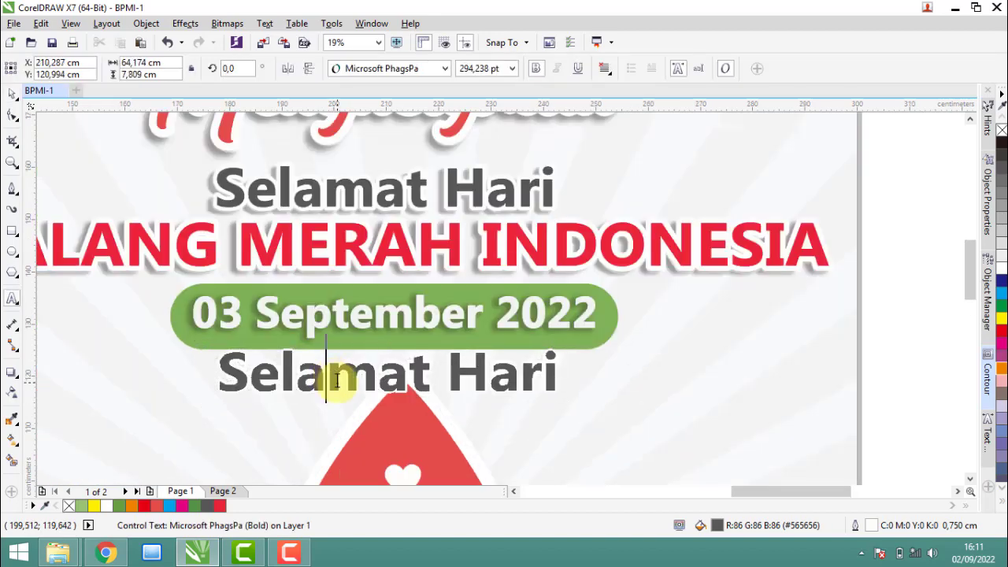
{"action": "key", "text": "ctrl+a"}
{"action": "type", "text": "05 "}
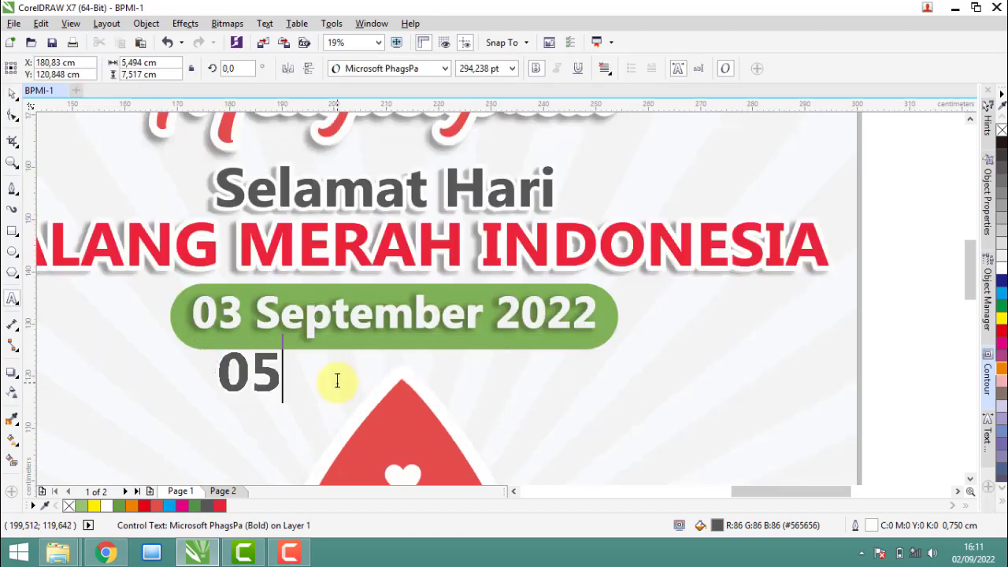
{"action": "type", "text": "sEPTEMBER"}
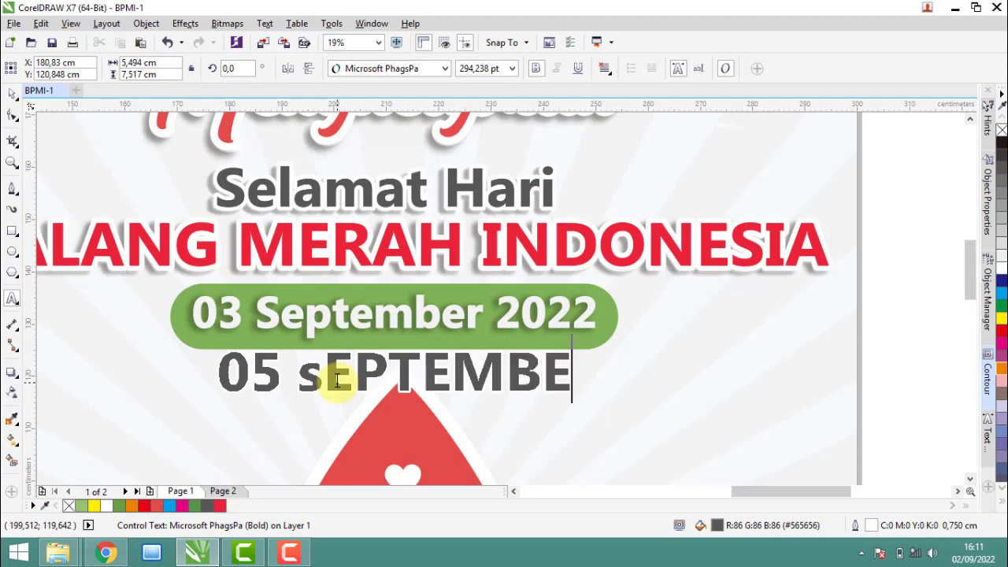
{"action": "type", "text": " 2022"}
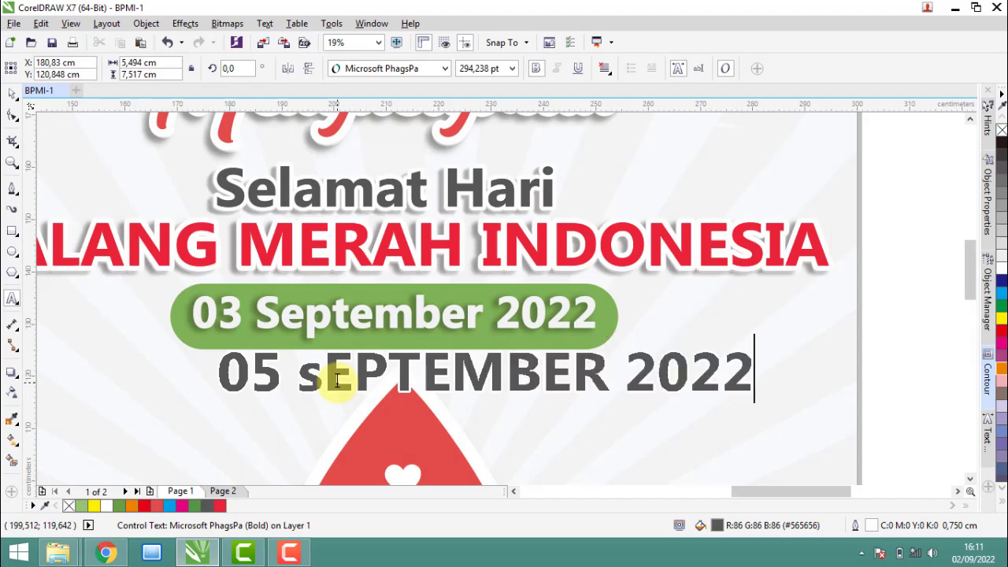
Step: Convert the date to Title Case and correct the day to 03
{"action": "left_click", "coordinate": [325, 374]}
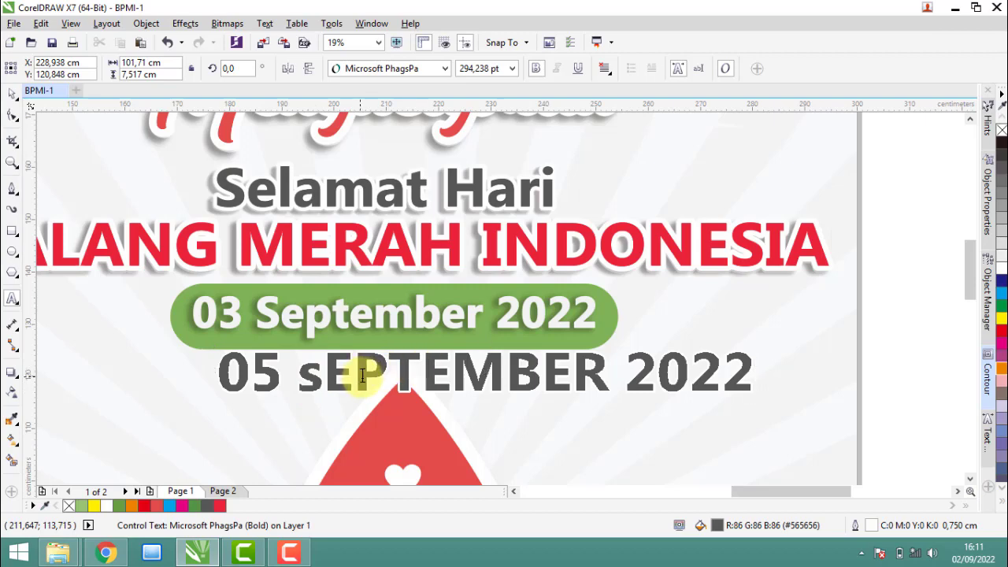
{"action": "key", "text": "ctrl+a"}
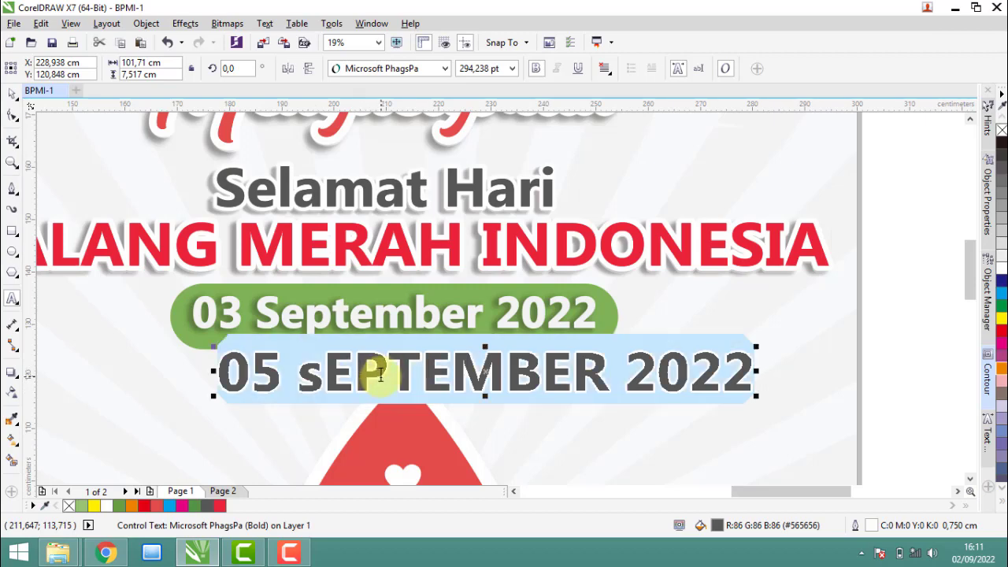
{"action": "key", "text": "shift+F3"}
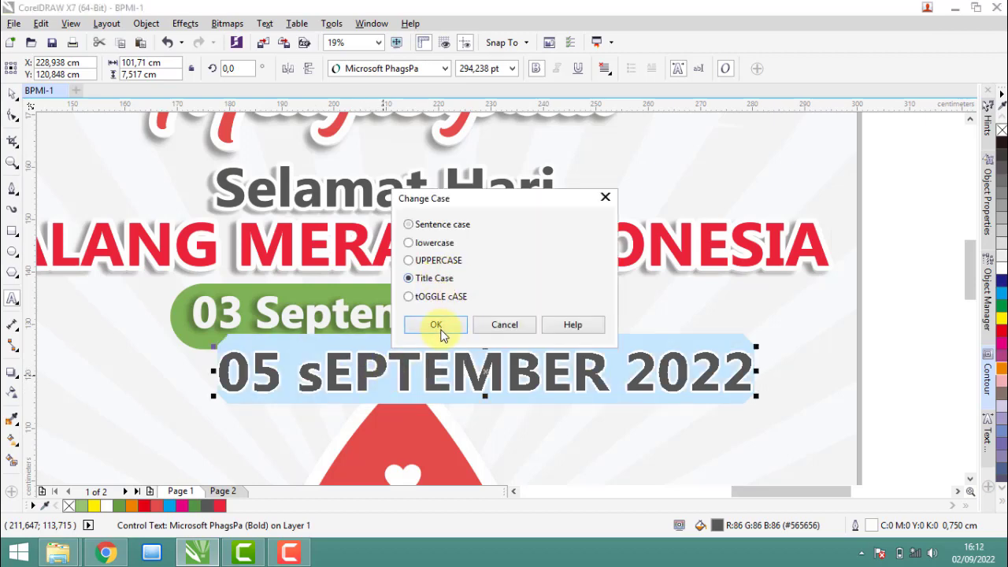
{"action": "left_click", "coordinate": [436, 324]}
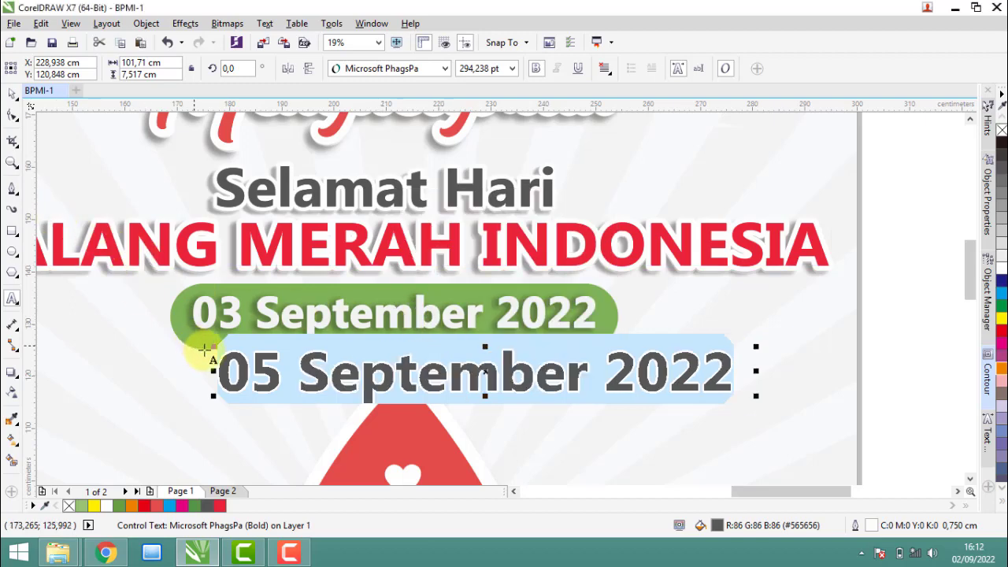
{"action": "left_click", "coordinate": [279, 371]}
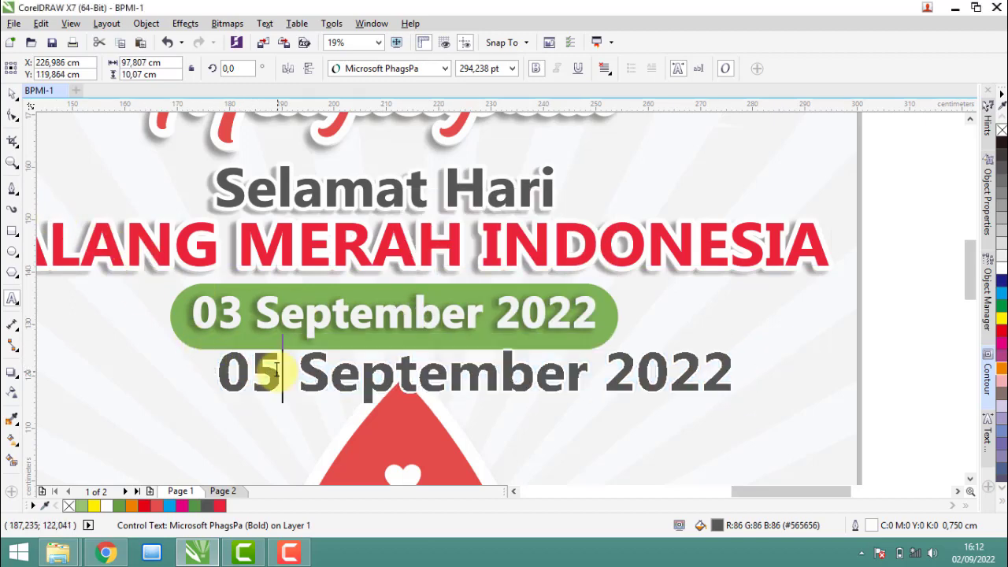
{"action": "type", "text": "3"}
Step: Remove the outline from the 03 September 2022 text
{"action": "left_click", "coordinate": [12, 94]}
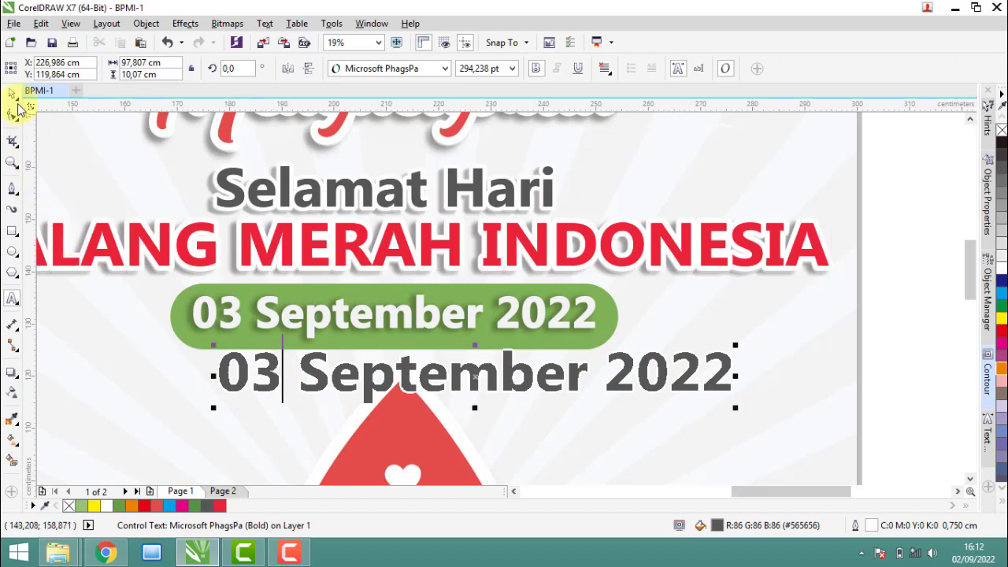
{"action": "left_click", "coordinate": [238, 352]}
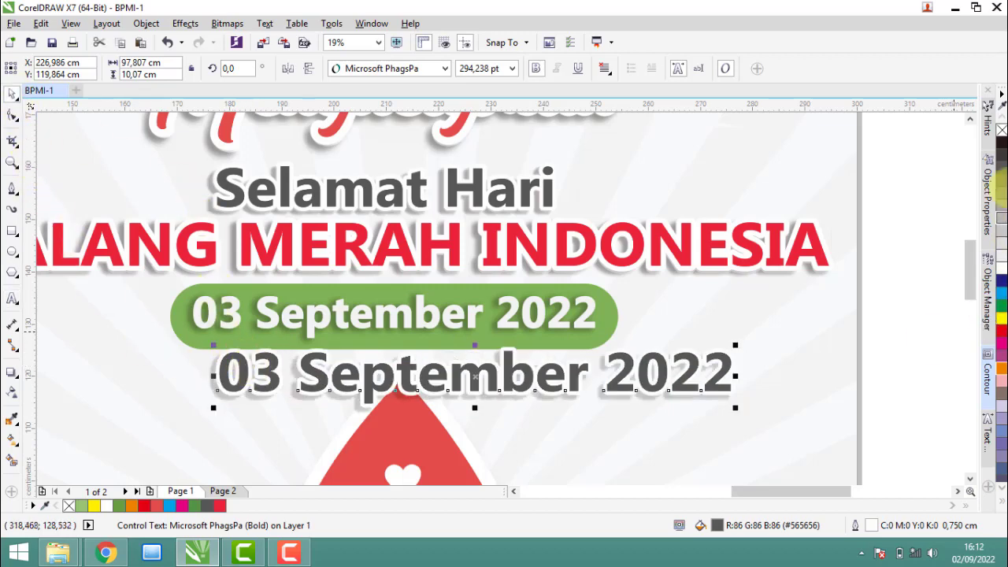
{"action": "right_click", "coordinate": [1001, 131]}
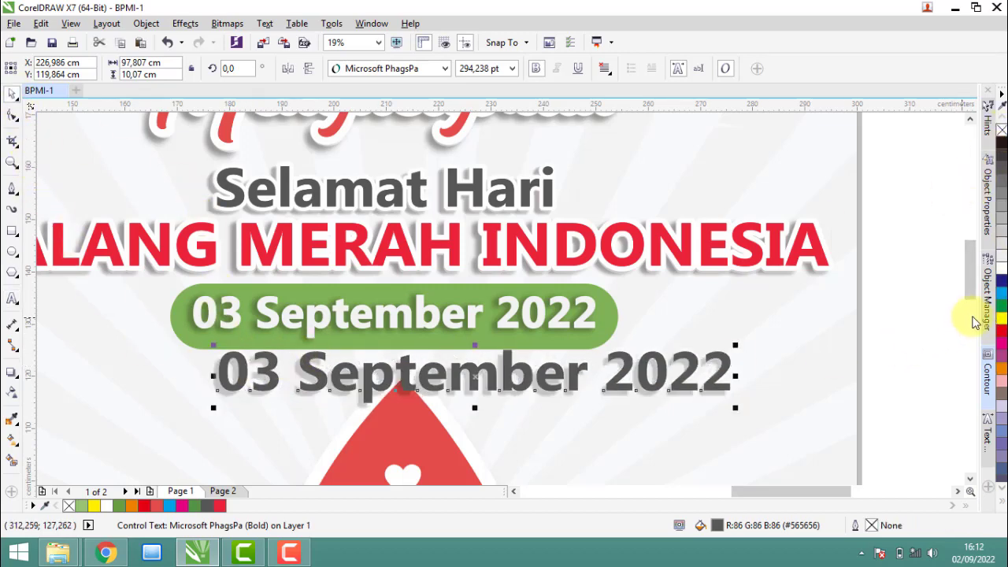
Step: Fill the date red, move it onto the green banner and shrink it to about 232 pt
{"action": "left_click", "coordinate": [1004, 336]}
{"action": "left_click_drag", "start_coordinate": [225, 360], "coordinate": [218, 308]}
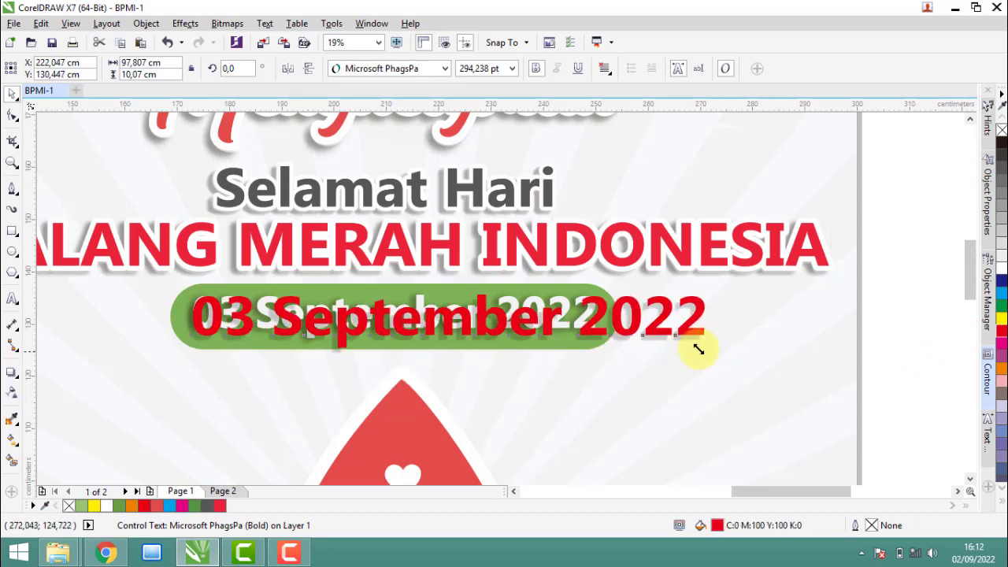
{"action": "left_click_drag", "start_coordinate": [698, 349], "coordinate": [637, 340]}
{"action": "scroll", "coordinate": [266, 308], "scroll_direction": "up", "scroll_amount": 4}
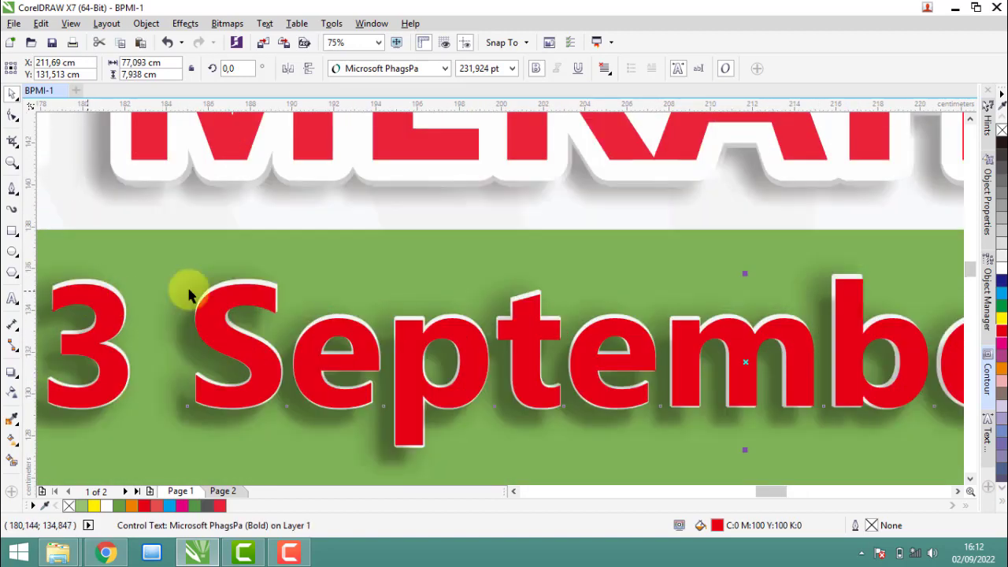
{"action": "scroll", "coordinate": [266, 301], "scroll_direction": "up", "scroll_amount": 2}
{"action": "scroll", "coordinate": [276, 315], "scroll_direction": "up", "scroll_amount": 2}
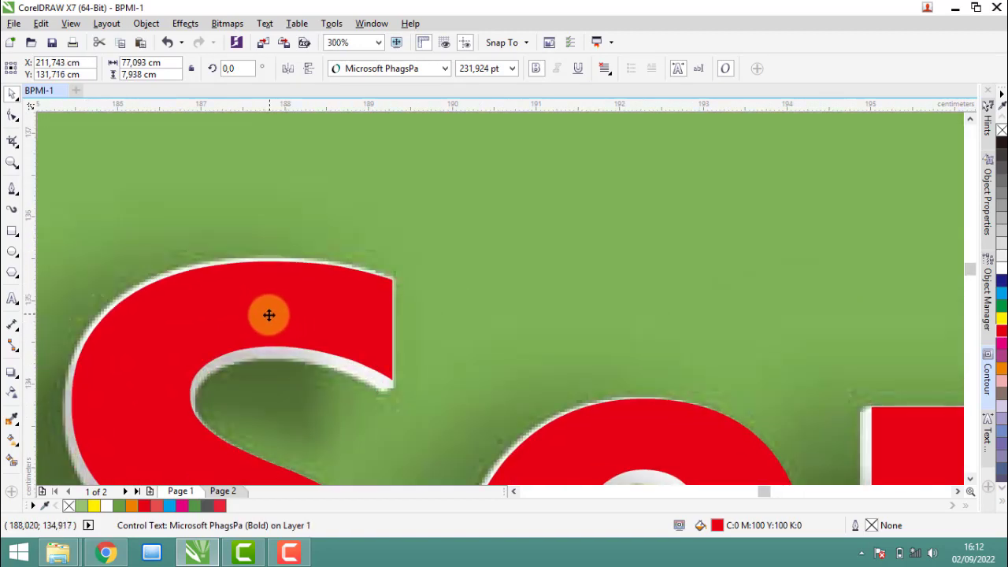
{"action": "scroll", "coordinate": [271, 315], "scroll_direction": "down", "scroll_amount": 4}
{"action": "scroll", "coordinate": [426, 350], "scroll_direction": "down", "scroll_amount": 2}
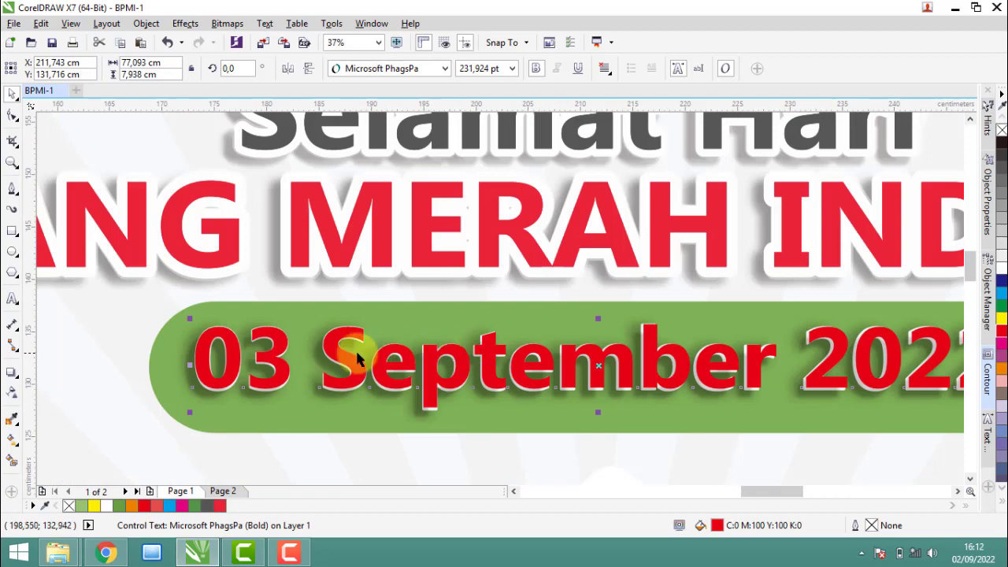
{"action": "scroll", "coordinate": [347, 331], "scroll_direction": "up", "scroll_amount": 5}
{"action": "scroll", "coordinate": [331, 327], "scroll_direction": "up", "scroll_amount": 1}
{"action": "scroll", "coordinate": [331, 334], "scroll_direction": "up", "scroll_amount": 2}
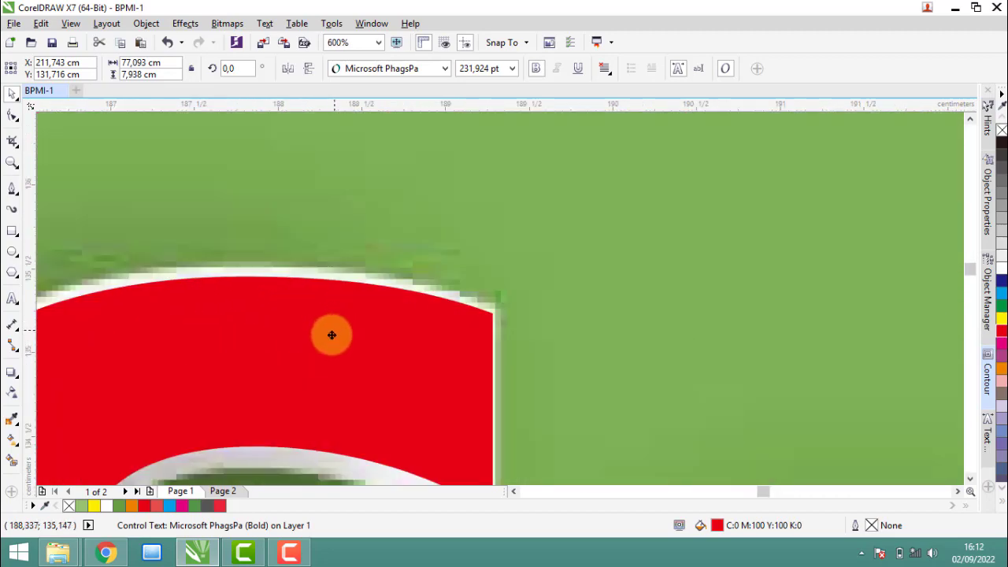
{"action": "scroll", "coordinate": [332, 335], "scroll_direction": "down", "scroll_amount": 1}
{"action": "scroll", "coordinate": [344, 324], "scroll_direction": "down", "scroll_amount": 1}
{"action": "scroll", "coordinate": [389, 326], "scroll_direction": "down", "scroll_amount": 1}
{"action": "scroll", "coordinate": [399, 335], "scroll_direction": "down", "scroll_amount": 2}
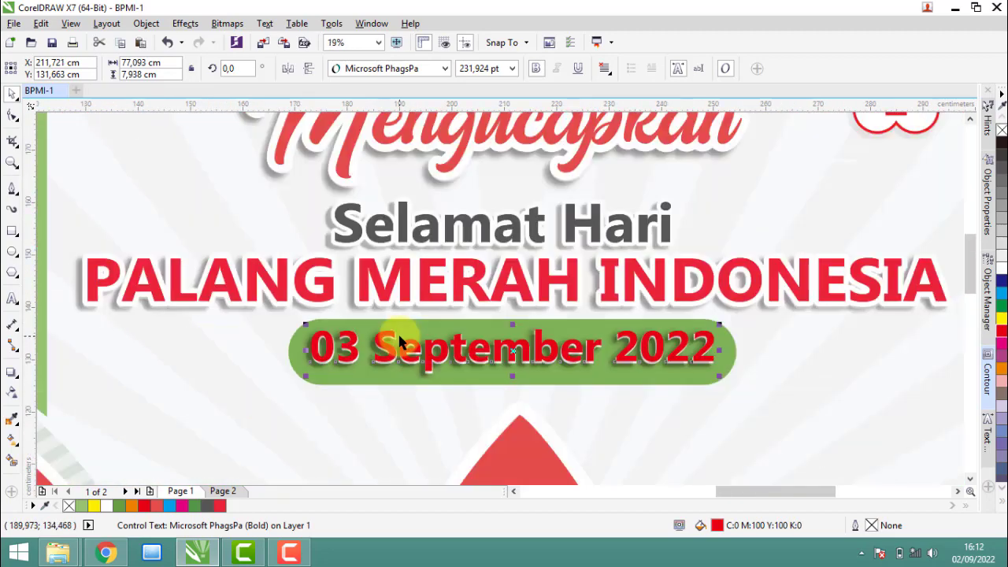
{"action": "scroll", "coordinate": [398, 340], "scroll_direction": "down", "scroll_amount": 2}
Step: Drag the original reference image aside to compare it with the rebuilt text
{"action": "left_click", "coordinate": [623, 396]}
{"action": "mouse_move", "coordinate": [607, 367]}
{"action": "left_mouse_down"}
{"action": "mouse_move", "coordinate": [339, 358]}
{"action": "mouse_move", "coordinate": [349, 326]}
{"action": "left_mouse_up"}
{"action": "scroll", "coordinate": [289, 355], "scroll_direction": "up", "scroll_amount": 2}
{"action": "mouse_move", "coordinate": [289, 355]}
{"action": "left_mouse_down"}
{"action": "mouse_move", "coordinate": [272, 372]}
{"action": "mouse_move", "coordinate": [288, 349]}
{"action": "mouse_move", "coordinate": [391, 380]}
{"action": "left_mouse_up"}
{"action": "scroll", "coordinate": [288, 349], "scroll_direction": "up", "scroll_amount": 2}
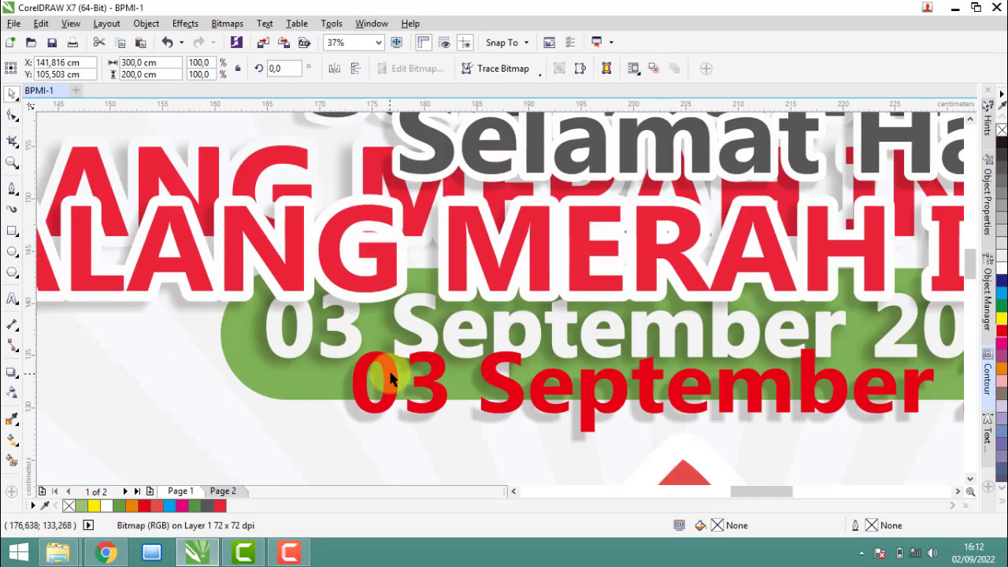
Step: Make the 03 September date text white and cast a drop shadow beneath it
{"action": "left_click", "coordinate": [391, 379]}
{"action": "left_click_drag", "start_coordinate": [1001, 272], "coordinate": [443, 378]}
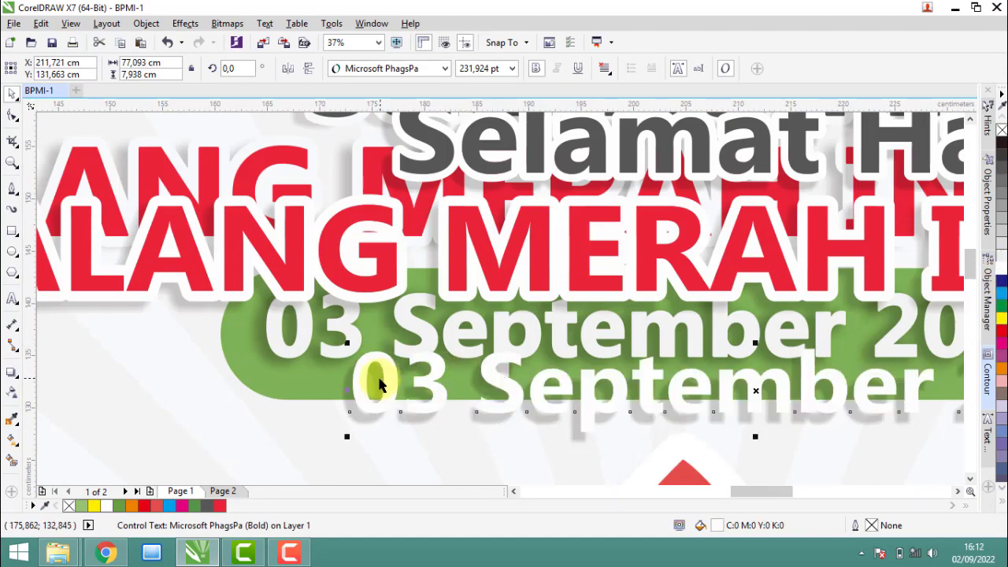
{"action": "left_click", "coordinate": [11, 374]}
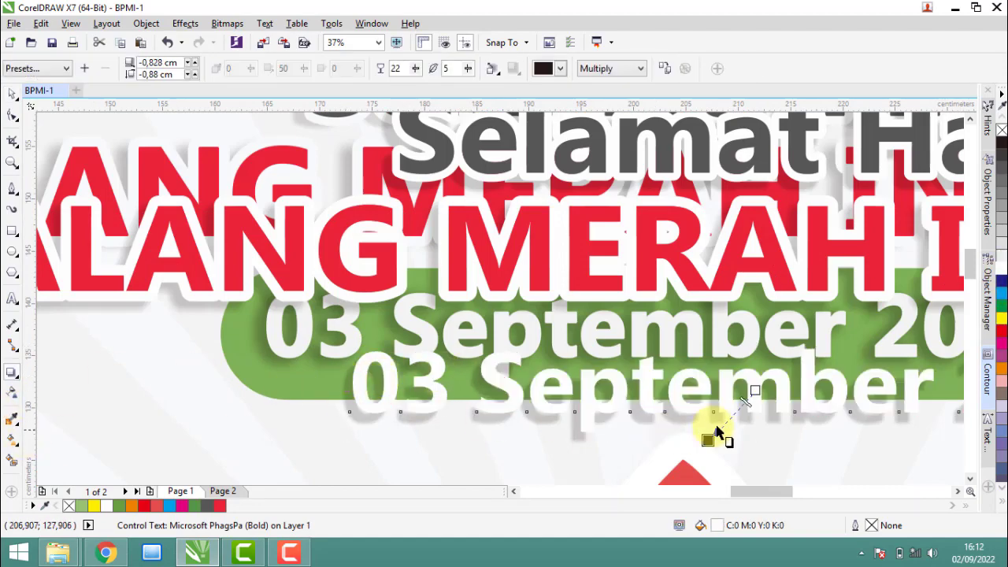
{"action": "scroll", "coordinate": [708, 451], "scroll_direction": "up", "scroll_amount": 1}
{"action": "left_click_drag", "start_coordinate": [700, 453], "coordinate": [712, 443]}
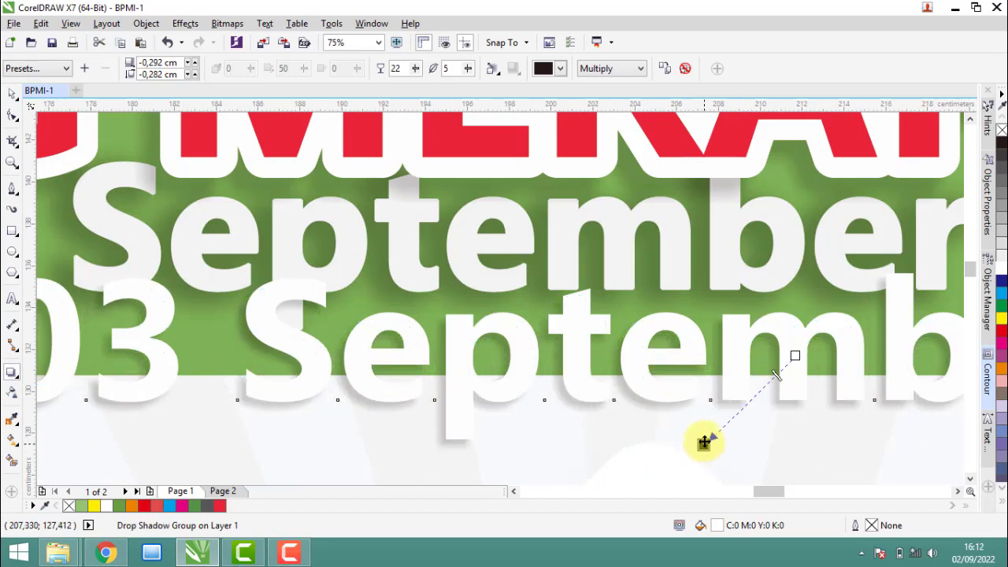
Step: Set the date shadow to opacity 40 and feathering 12
{"action": "scroll", "coordinate": [711, 443], "scroll_direction": "down", "scroll_amount": 1}
{"action": "type", "text": "40"}
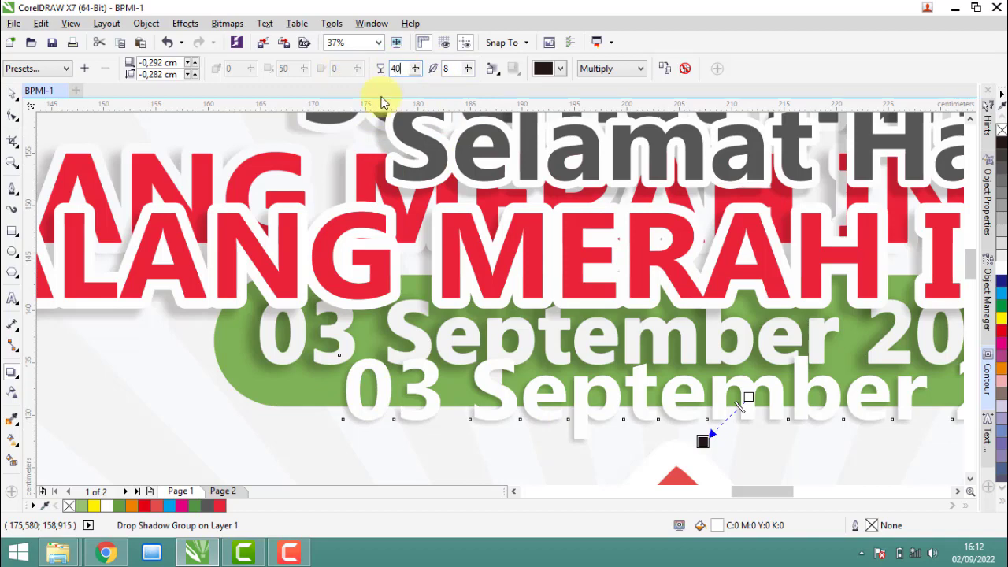
{"action": "key", "text": "Return"}
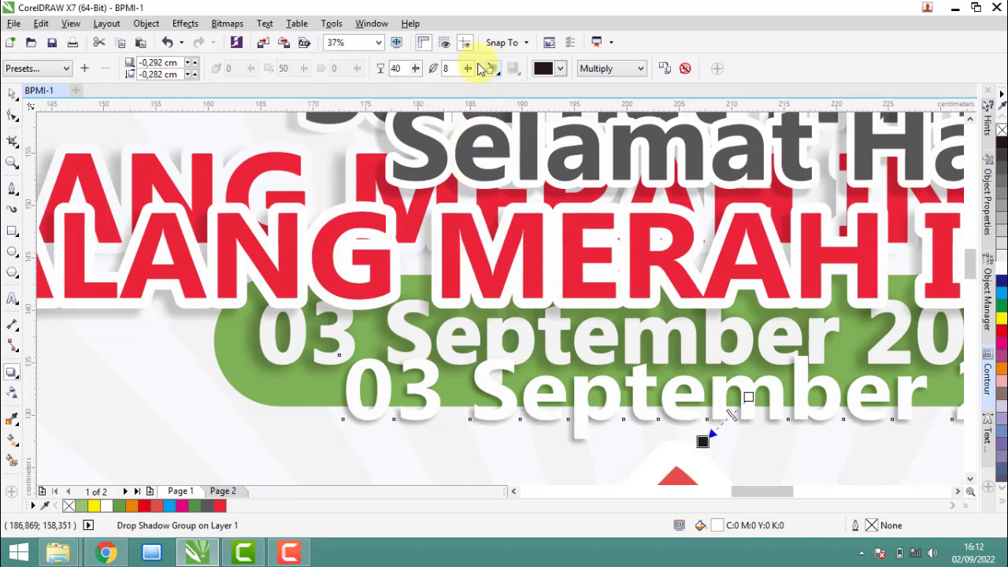
{"action": "type", "text": "2"}
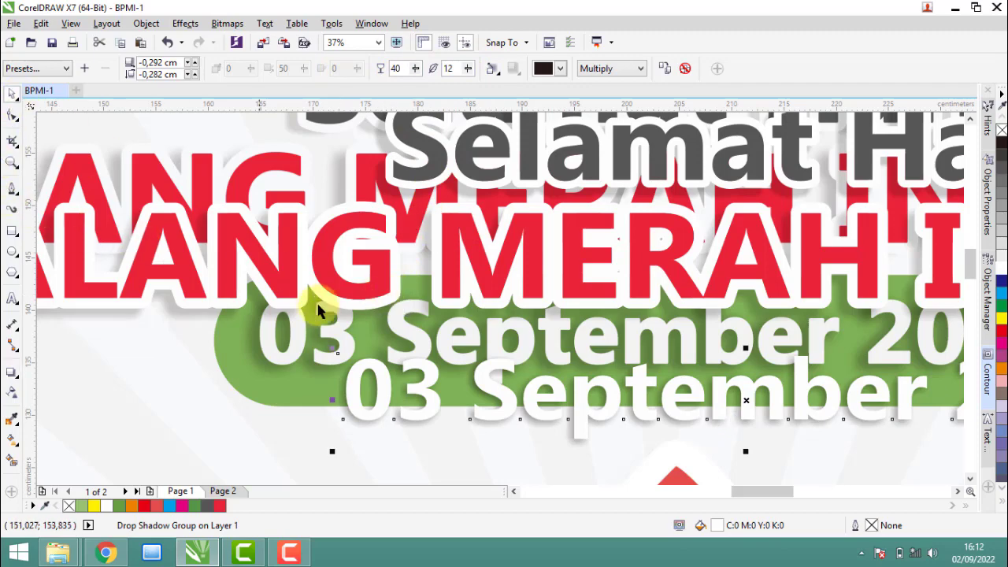
{"action": "scroll", "coordinate": [522, 326], "scroll_direction": "down", "scroll_amount": 2}
{"action": "scroll", "coordinate": [653, 254], "scroll_direction": "down", "scroll_amount": 2}
{"action": "left_click", "coordinate": [630, 229]}
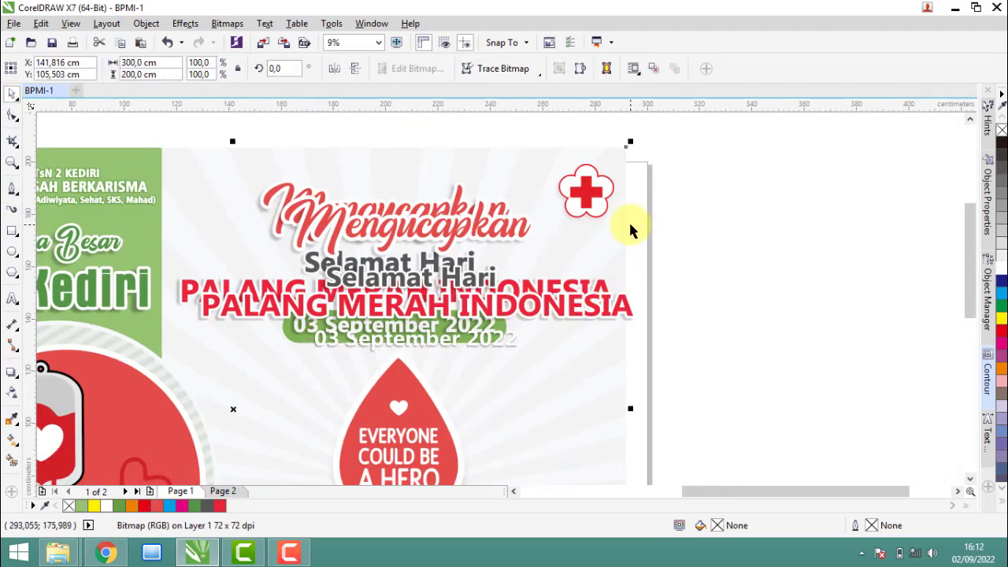
{"action": "left_click", "coordinate": [761, 270]}
{"action": "scroll", "coordinate": [443, 353], "scroll_direction": "up", "scroll_amount": 2}
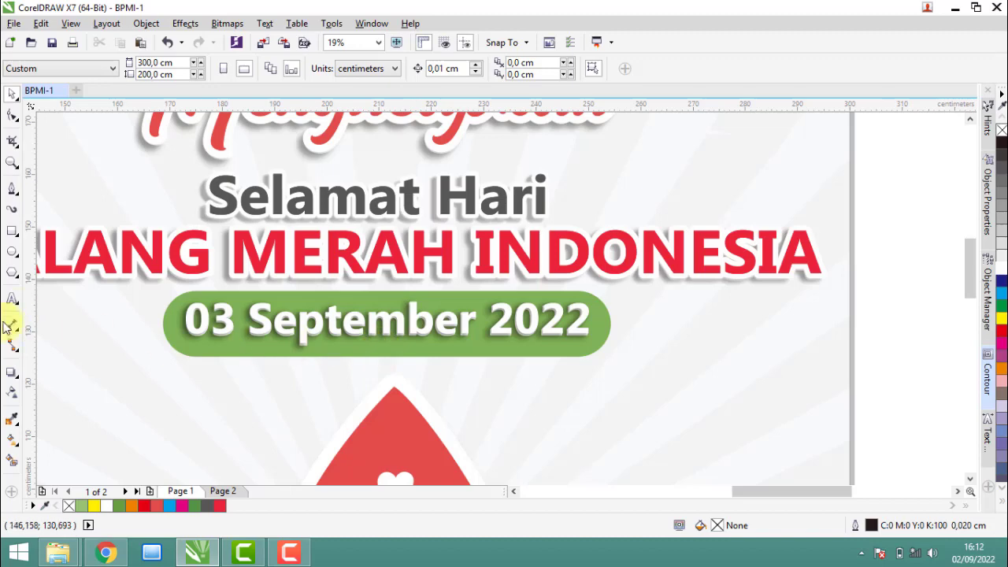
Step: Draw a rectangle and move it up onto the green date bar
{"action": "left_click", "coordinate": [13, 232]}
{"action": "left_click_drag", "start_coordinate": [164, 373], "coordinate": [603, 430]}
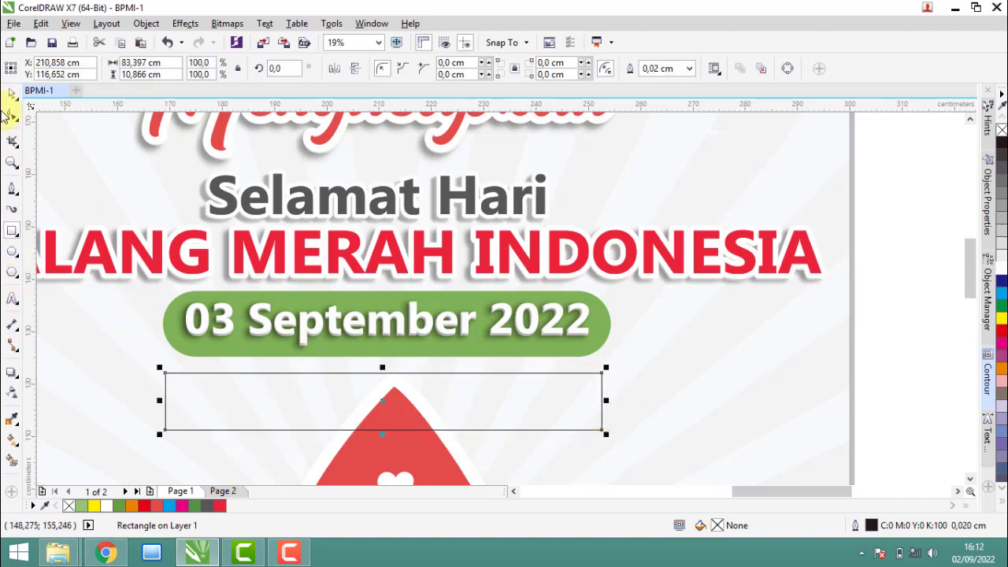
{"action": "left_click", "coordinate": [14, 94]}
{"action": "mouse_move", "coordinate": [355, 389]}
{"action": "left_mouse_down"}
{"action": "mouse_move", "coordinate": [335, 314]}
{"action": "mouse_move", "coordinate": [387, 289]}
{"action": "left_mouse_up"}
{"action": "scroll", "coordinate": [387, 288], "scroll_direction": "up", "scroll_amount": 3}
{"action": "scroll", "coordinate": [378, 283], "scroll_direction": "up", "scroll_amount": 3}
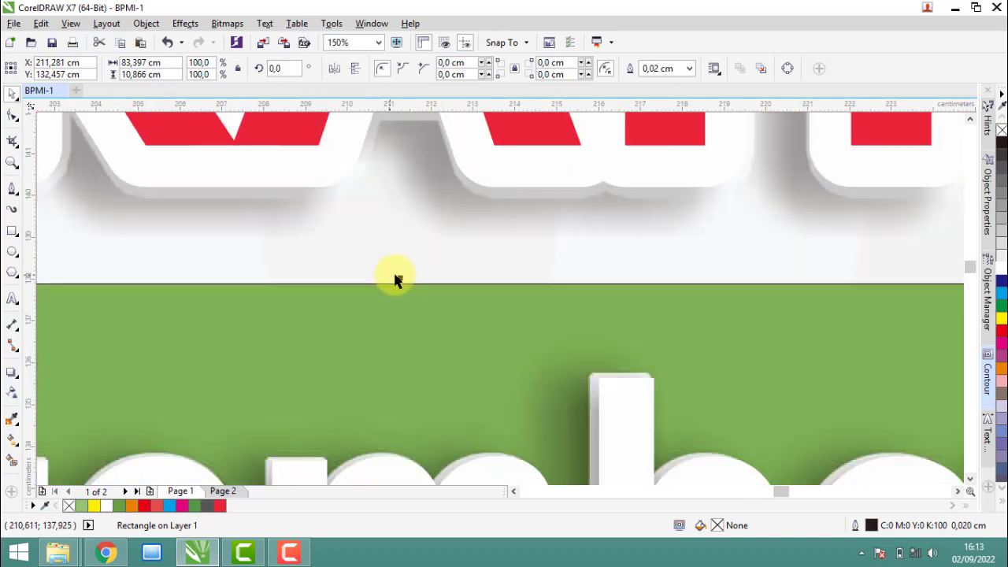
{"action": "scroll", "coordinate": [396, 278], "scroll_direction": "up", "scroll_amount": 2}
{"action": "scroll", "coordinate": [400, 301], "scroll_direction": "down", "scroll_amount": 3}
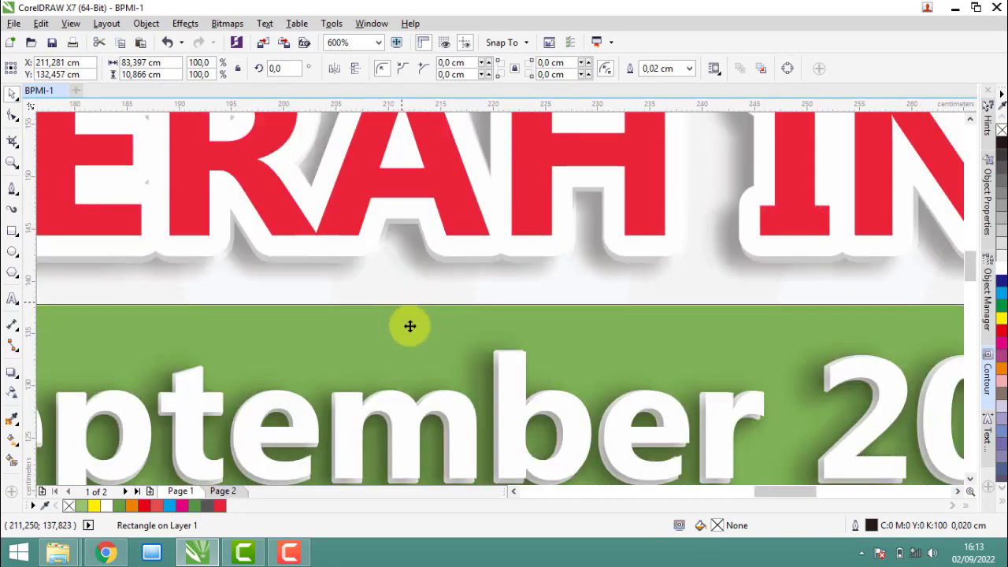
{"action": "scroll", "coordinate": [409, 326], "scroll_direction": "down", "scroll_amount": 2}
{"action": "scroll", "coordinate": [399, 440], "scroll_direction": "up", "scroll_amount": 1}
{"action": "scroll", "coordinate": [396, 438], "scroll_direction": "up", "scroll_amount": 1}
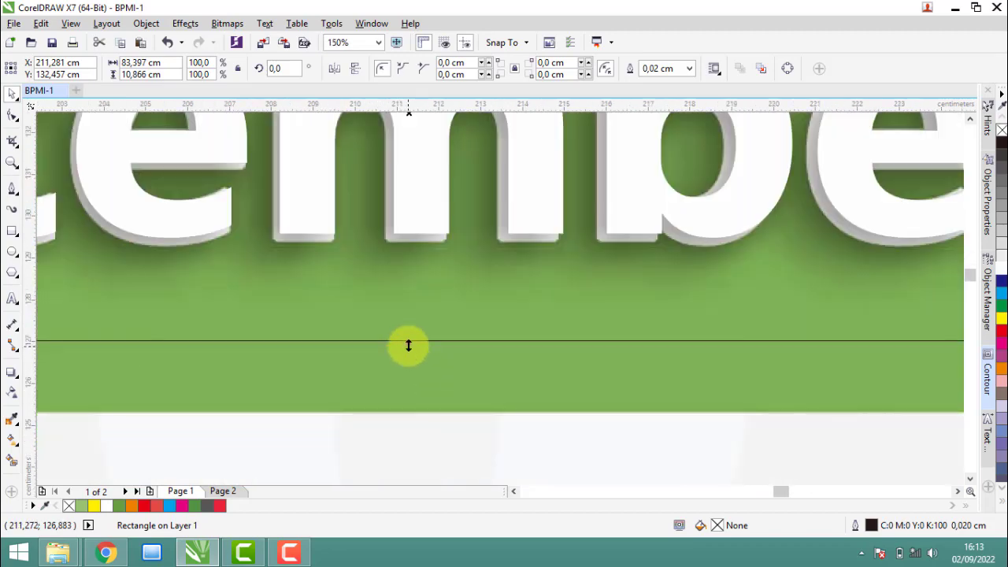
Step: Stretch the rectangle to cover the date bar's full extent, about 85.6 × 12.6 cm
{"action": "left_click_drag", "start_coordinate": [408, 346], "coordinate": [413, 414]}
{"action": "scroll", "coordinate": [413, 413], "scroll_direction": "down", "scroll_amount": 3}
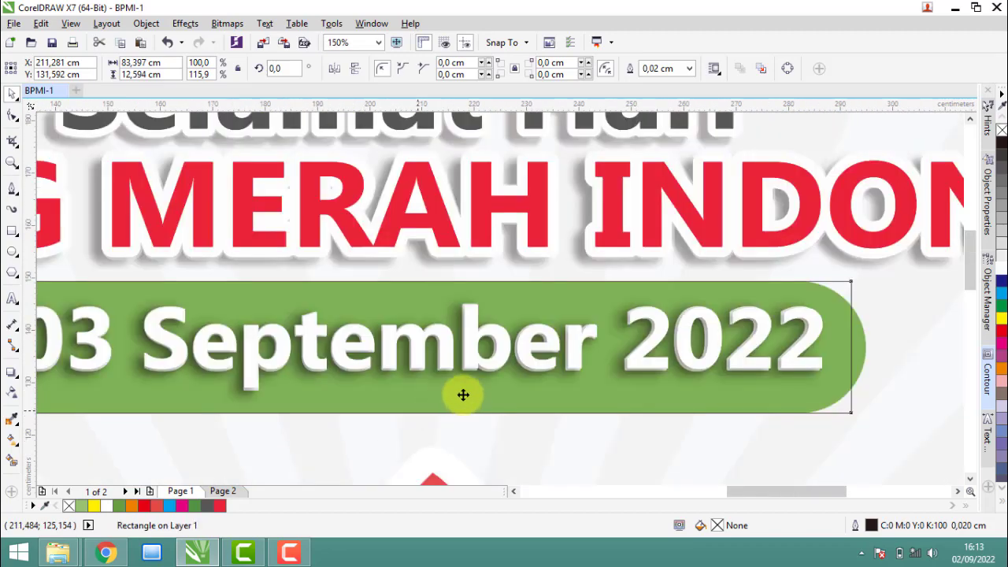
{"action": "scroll", "coordinate": [720, 383], "scroll_direction": "down", "scroll_amount": 1}
{"action": "scroll", "coordinate": [646, 383], "scroll_direction": "up", "scroll_amount": 1}
{"action": "scroll", "coordinate": [619, 394], "scroll_direction": "up", "scroll_amount": 3}
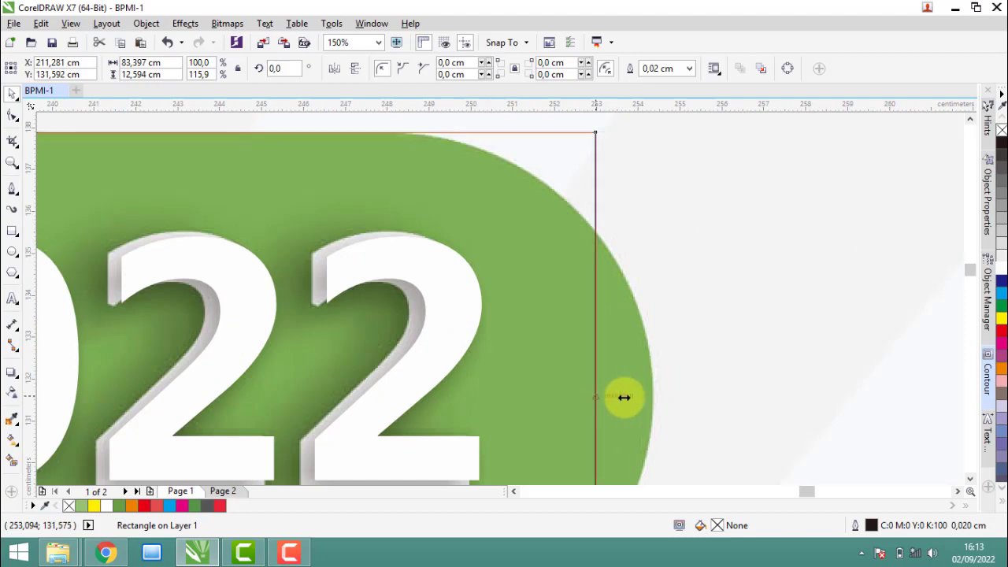
{"action": "left_click_drag", "start_coordinate": [624, 397], "coordinate": [657, 402]}
{"action": "scroll", "coordinate": [747, 354], "scroll_direction": "down", "scroll_amount": 2}
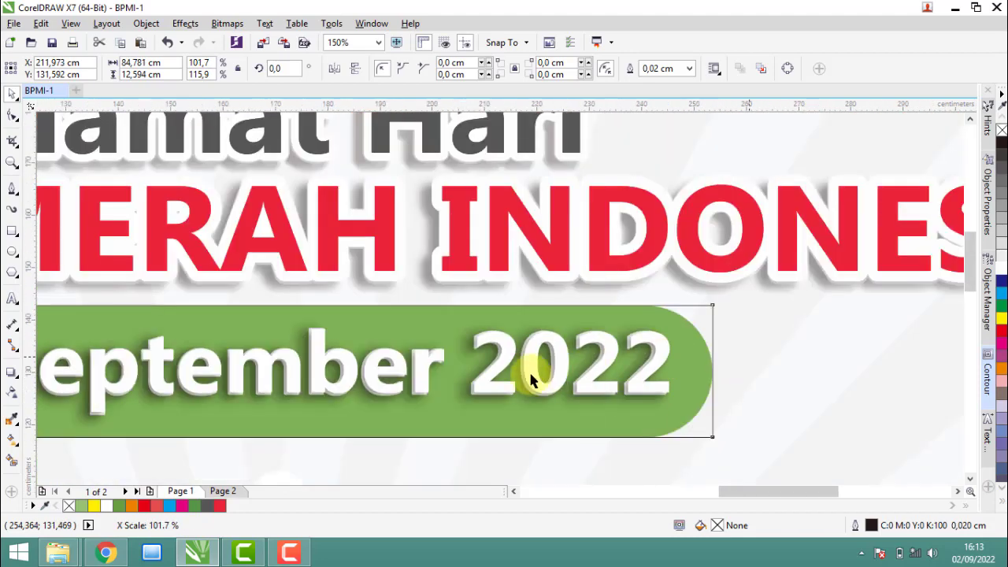
{"action": "scroll", "coordinate": [299, 371], "scroll_direction": "down", "scroll_amount": 1}
{"action": "scroll", "coordinate": [266, 360], "scroll_direction": "up", "scroll_amount": 2}
{"action": "scroll", "coordinate": [267, 360], "scroll_direction": "up", "scroll_amount": 2}
{"action": "scroll", "coordinate": [281, 350], "scroll_direction": "up", "scroll_amount": 2}
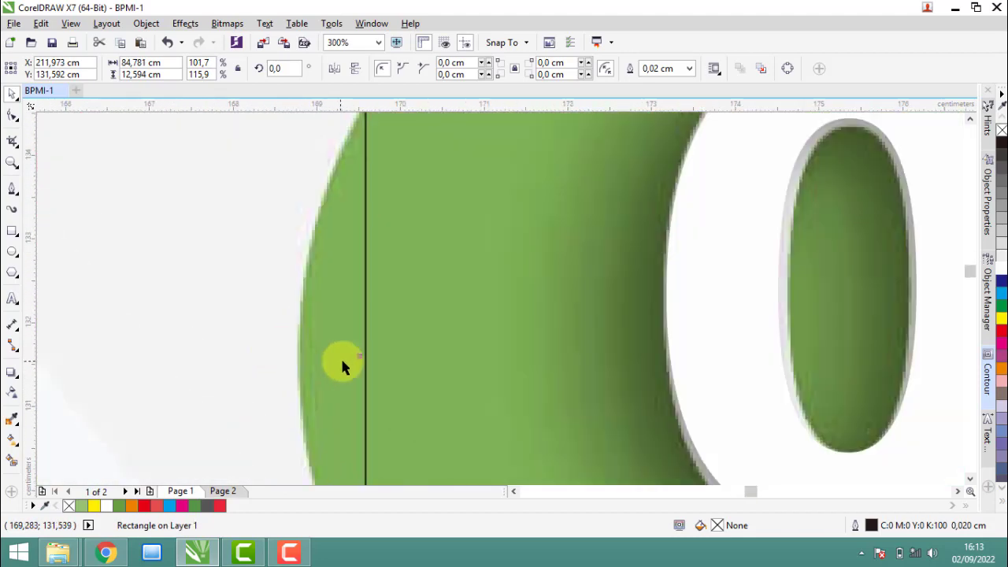
{"action": "left_click_drag", "start_coordinate": [359, 356], "coordinate": [293, 375]}
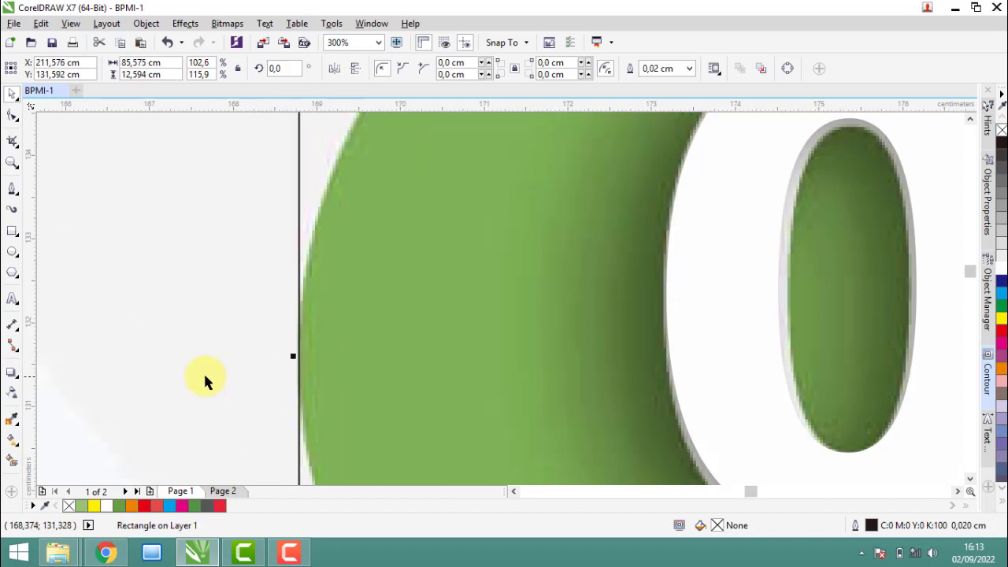
{"action": "scroll", "coordinate": [212, 371], "scroll_direction": "down", "scroll_amount": 2}
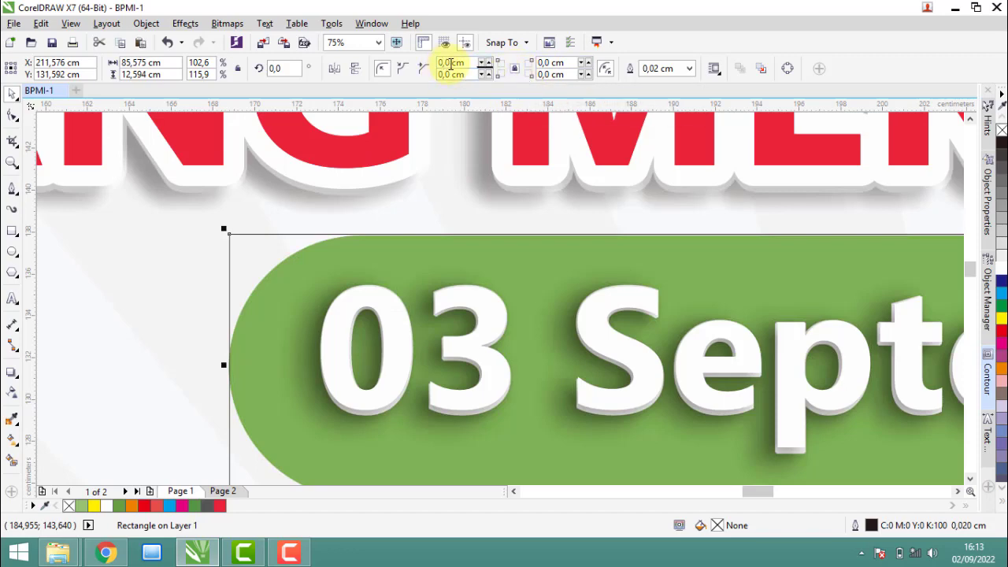
Step: Set the rectangle's corner radius to 10 cm for fully rounded ends
{"action": "type", "text": "1"}
{"action": "key", "text": "Return"}
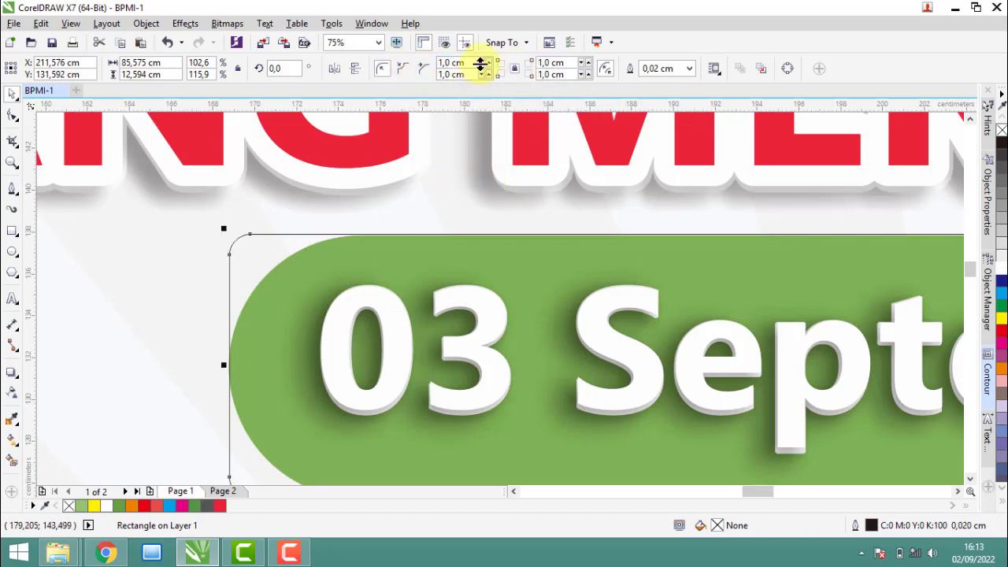
{"action": "type", "text": "0"}
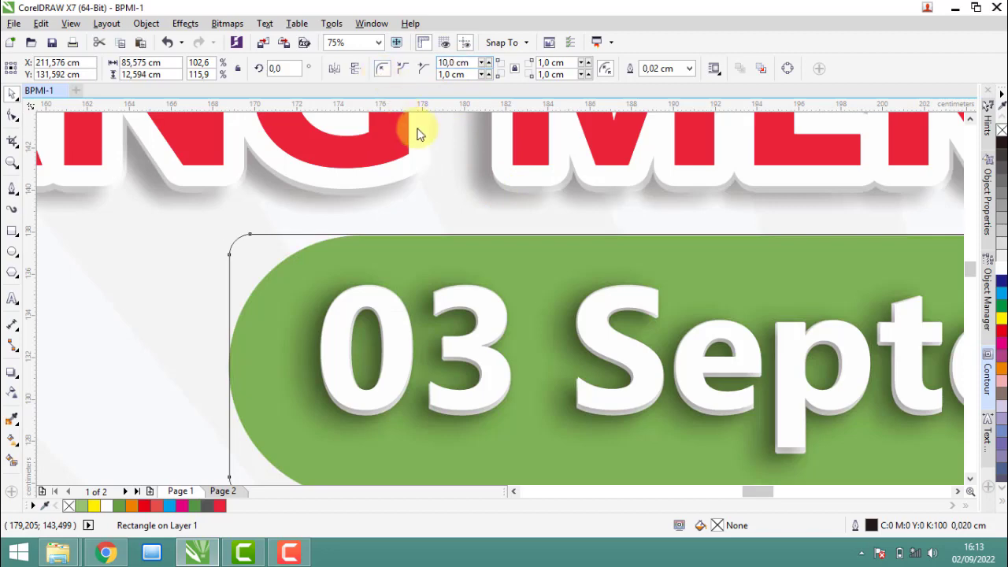
{"action": "key", "text": "Return"}
{"action": "scroll", "coordinate": [257, 230], "scroll_direction": "down", "scroll_amount": 3}
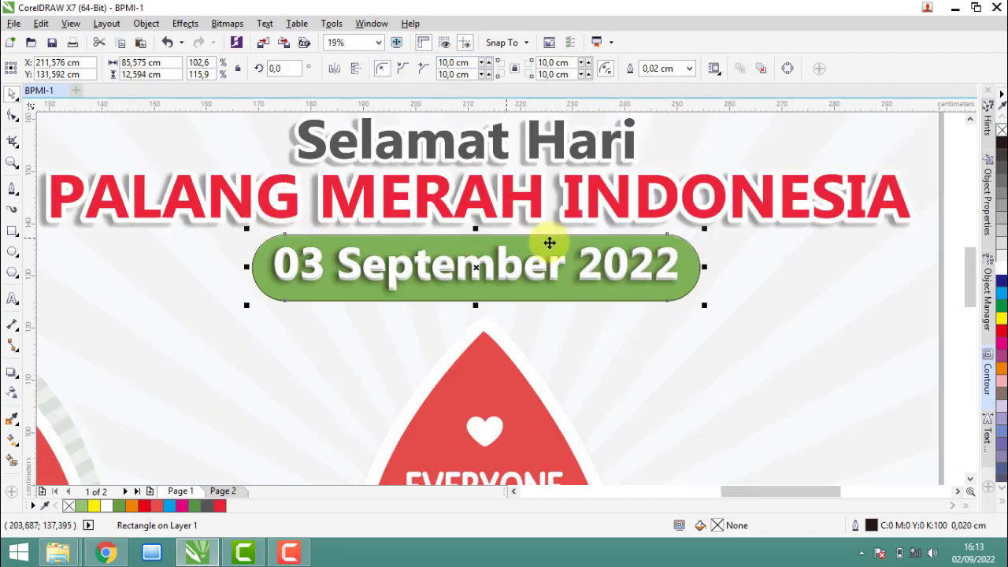
{"action": "scroll", "coordinate": [349, 255], "scroll_direction": "up", "scroll_amount": 2}
Step: Fill the rectangle with the date bar's green #7FB255 using the Color Eyedropper
{"action": "left_click", "coordinate": [12, 419]}
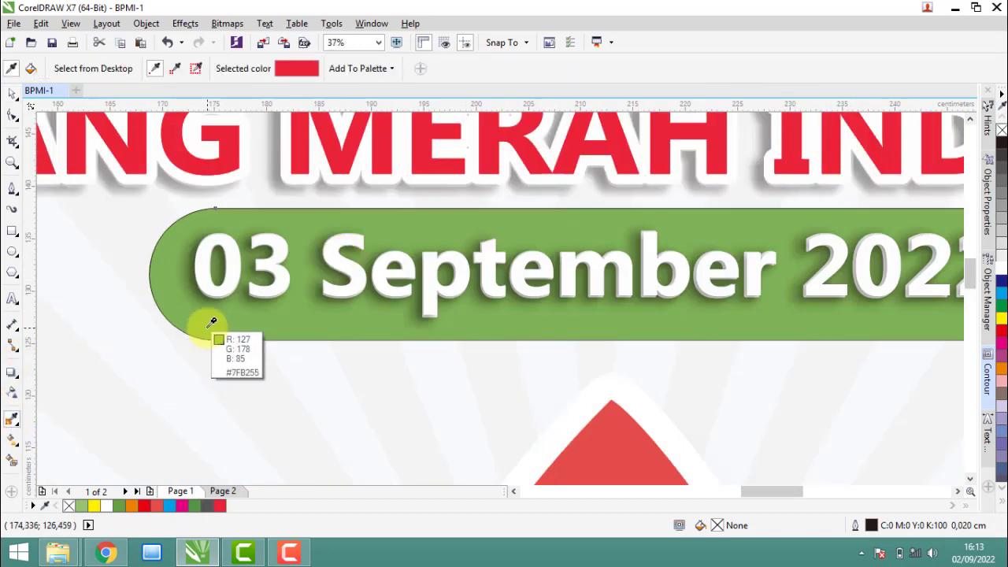
{"action": "left_click", "coordinate": [207, 326]}
{"action": "left_click", "coordinate": [151, 312]}
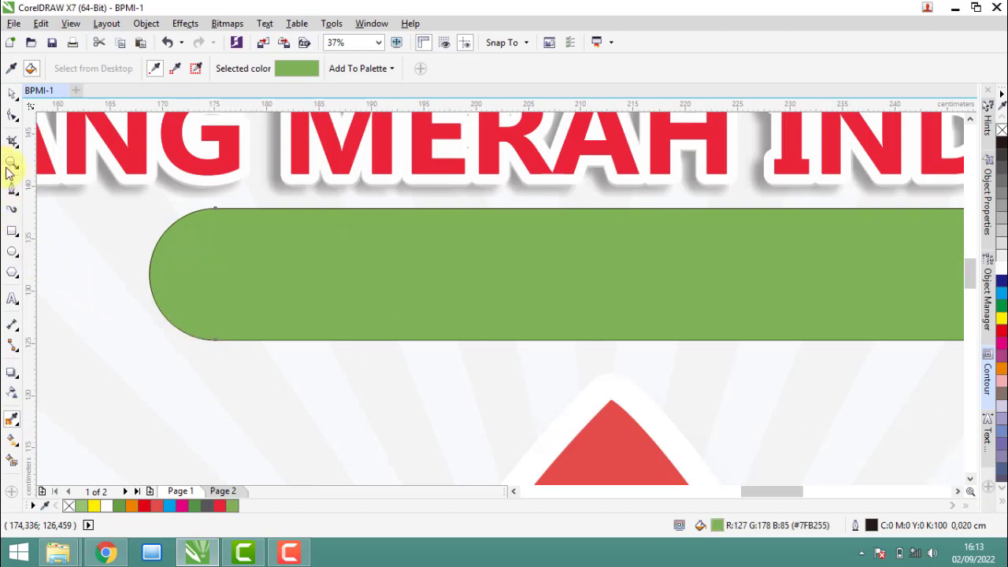
{"action": "left_click", "coordinate": [13, 99]}
Step: Box-select the date bar together with its text, then deselect it
{"action": "left_click", "coordinate": [12, 95]}
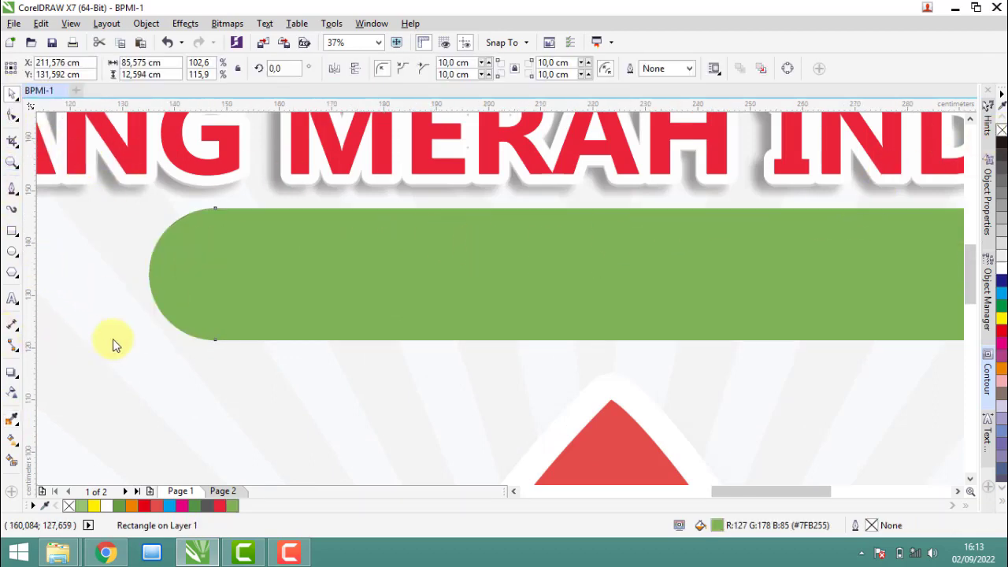
{"action": "scroll", "coordinate": [302, 340], "scroll_direction": "down", "scroll_amount": 3}
{"action": "left_click_drag", "start_coordinate": [725, 271], "coordinate": [311, 364]}
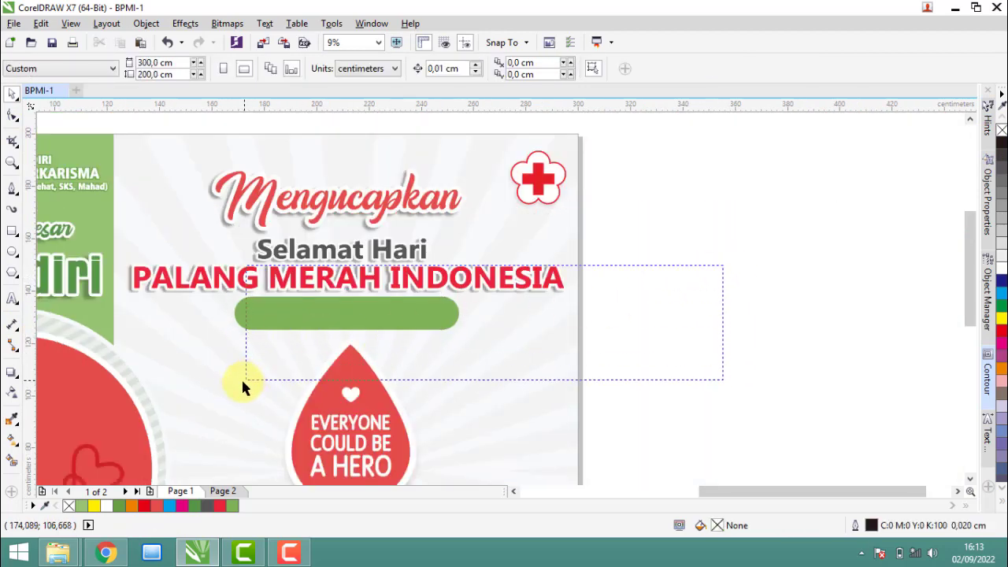
{"action": "left_click_drag", "start_coordinate": [241, 377], "coordinate": [241, 377]}
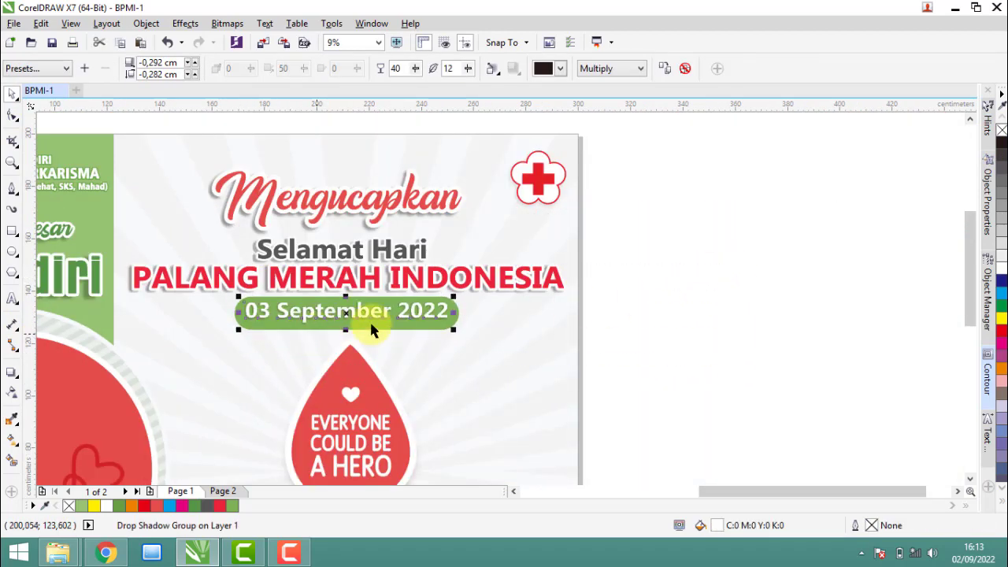
{"action": "left_click", "coordinate": [628, 307]}
{"action": "scroll", "coordinate": [583, 298], "scroll_direction": "down", "scroll_amount": 2}
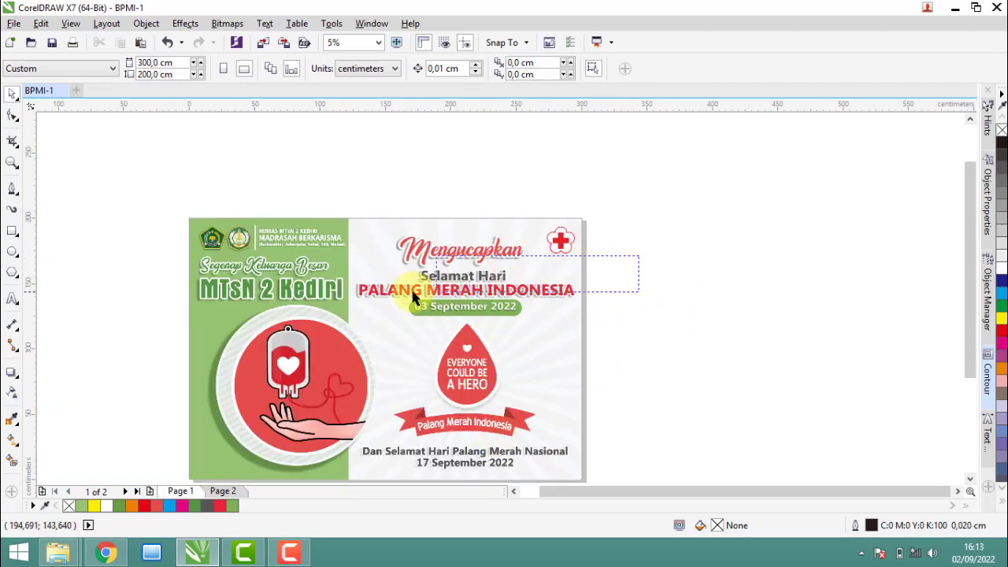
Step: Move the spare Selamat Hari text copy down below the banner
{"action": "left_click_drag", "start_coordinate": [415, 297], "coordinate": [462, 464]}
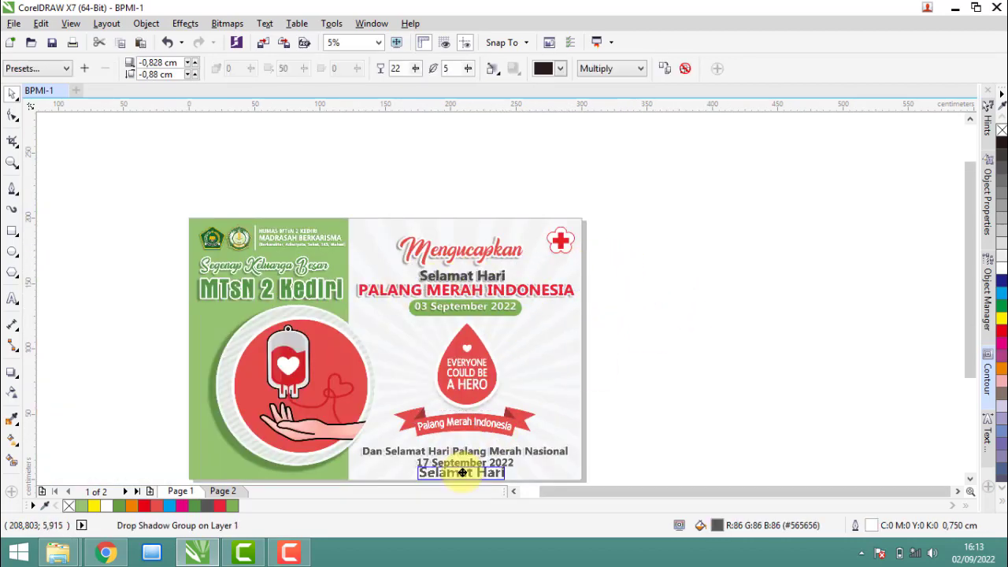
{"action": "scroll", "coordinate": [660, 437], "scroll_direction": "up", "scroll_amount": 2}
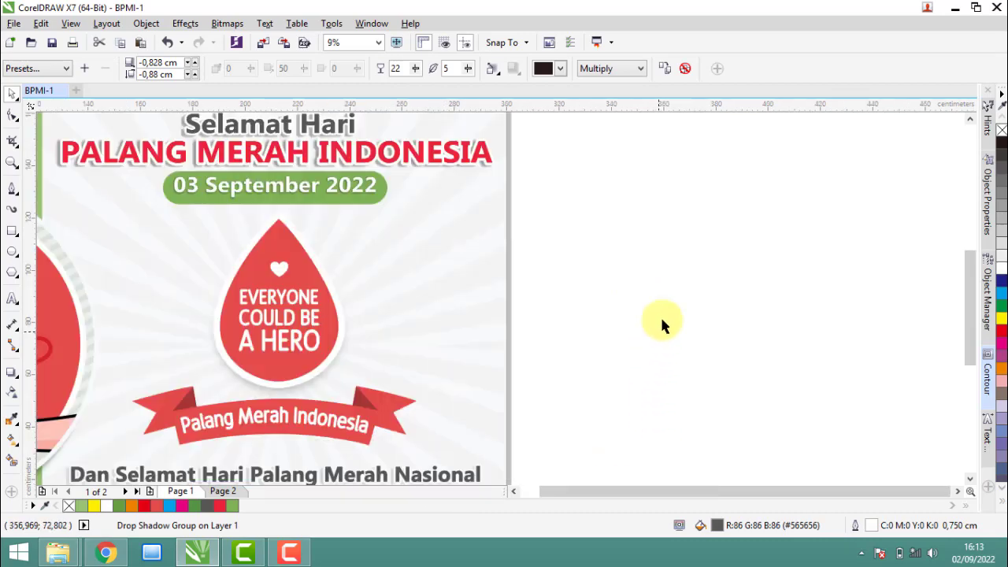
{"action": "scroll", "coordinate": [470, 461], "scroll_direction": "down", "scroll_amount": 5}
{"action": "scroll", "coordinate": [549, 340], "scroll_direction": "up", "scroll_amount": 7}
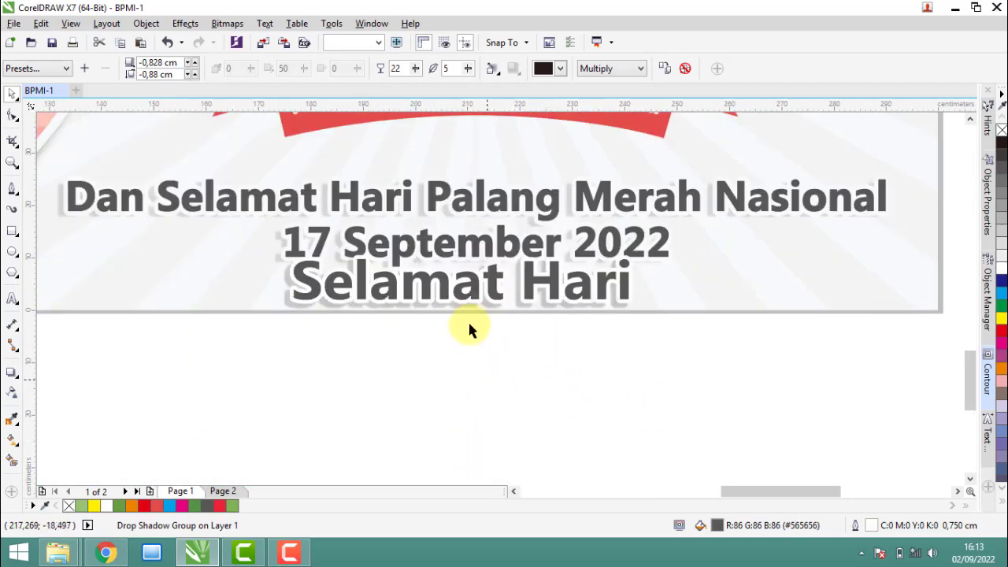
{"action": "left_click", "coordinate": [468, 326]}
{"action": "left_click_drag", "start_coordinate": [432, 281], "coordinate": [207, 356]}
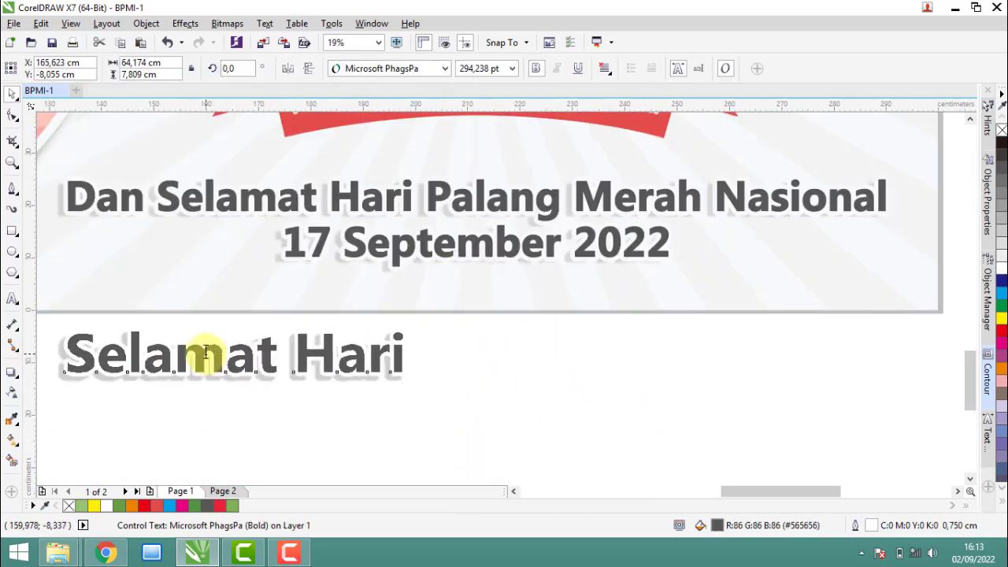
Step: Retype the copied text as 'Dan Selamat Hari Palang Merah Nasional'
{"action": "double_click", "coordinate": [218, 356]}
{"action": "key", "text": "ctrl+a"}
{"action": "type", "text": "dA"}
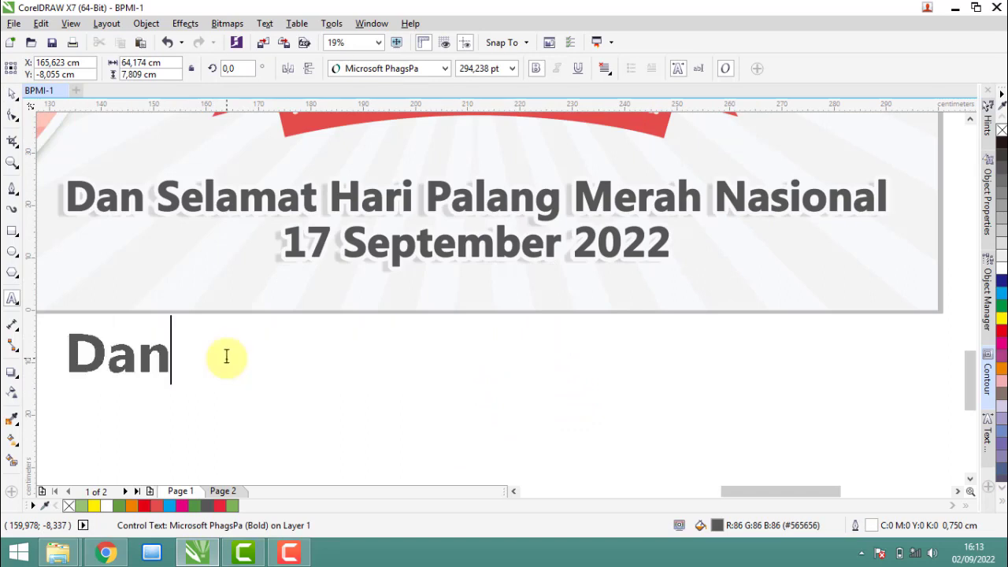
{"action": "type", "text": "lamat"}
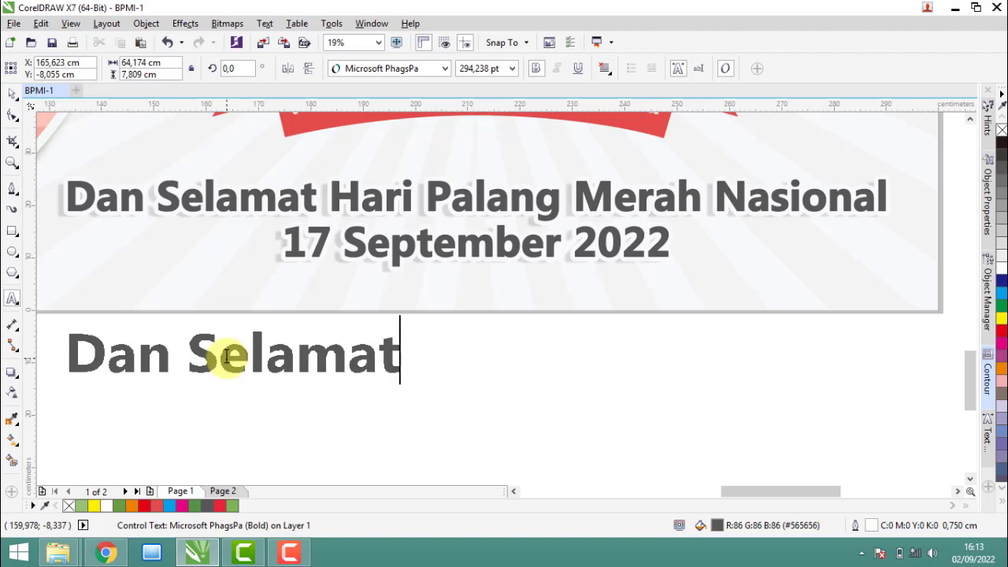
{"action": "type", "text": " Hari"}
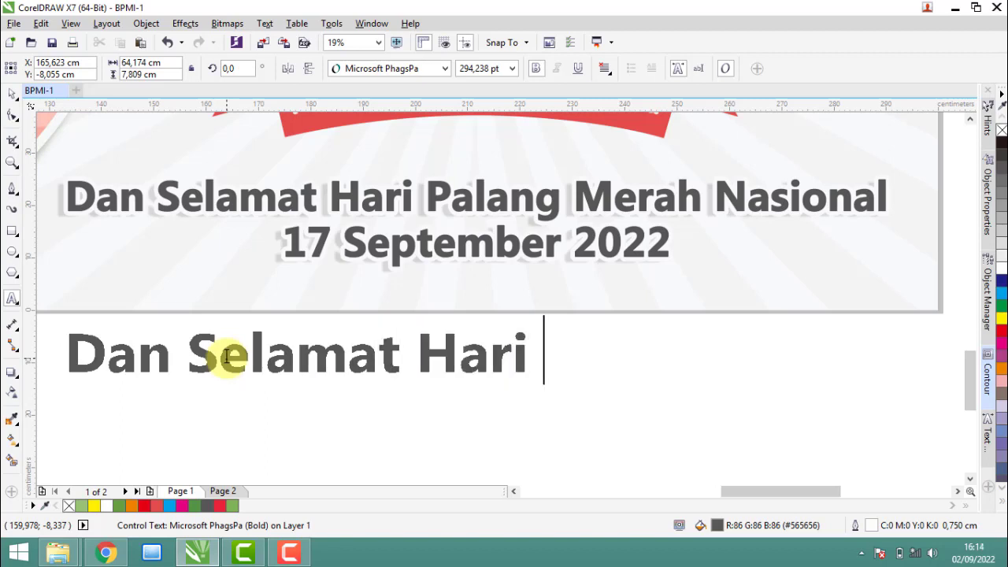
{"action": "type", "text": "PalangMer"}
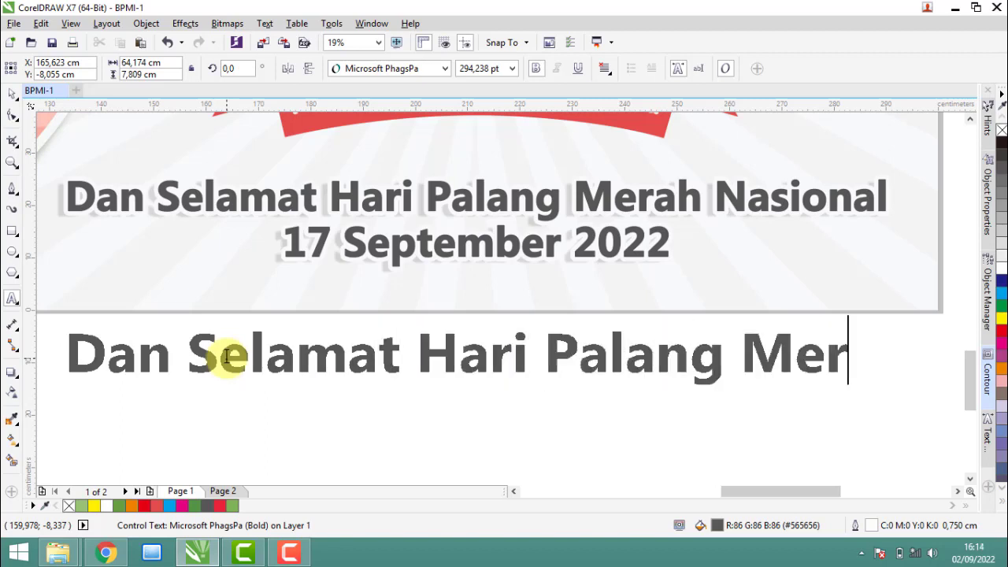
{"action": "type", "text": "Nasion"}
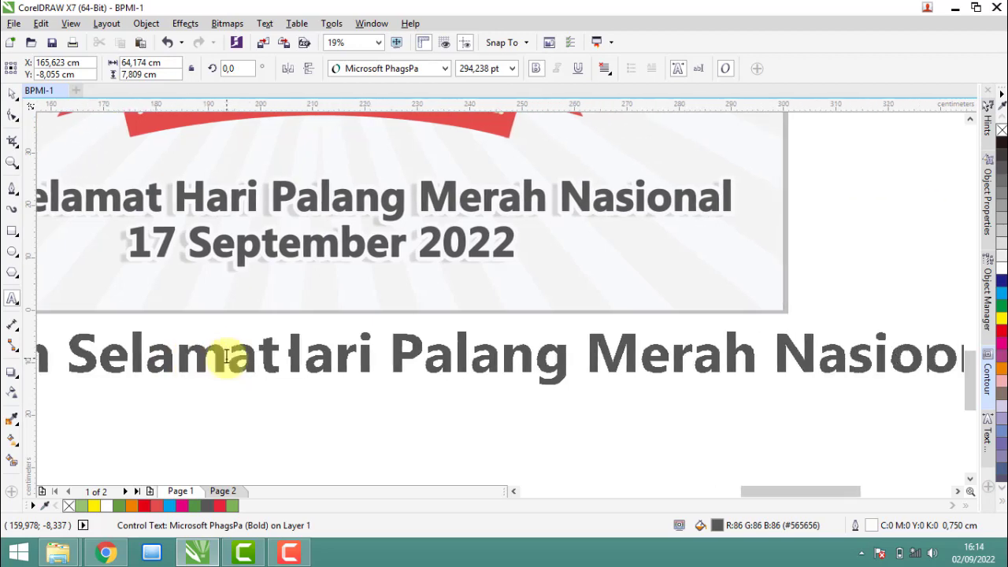
{"action": "type", "text": "al"}
{"action": "left_click", "coordinate": [12, 93]}
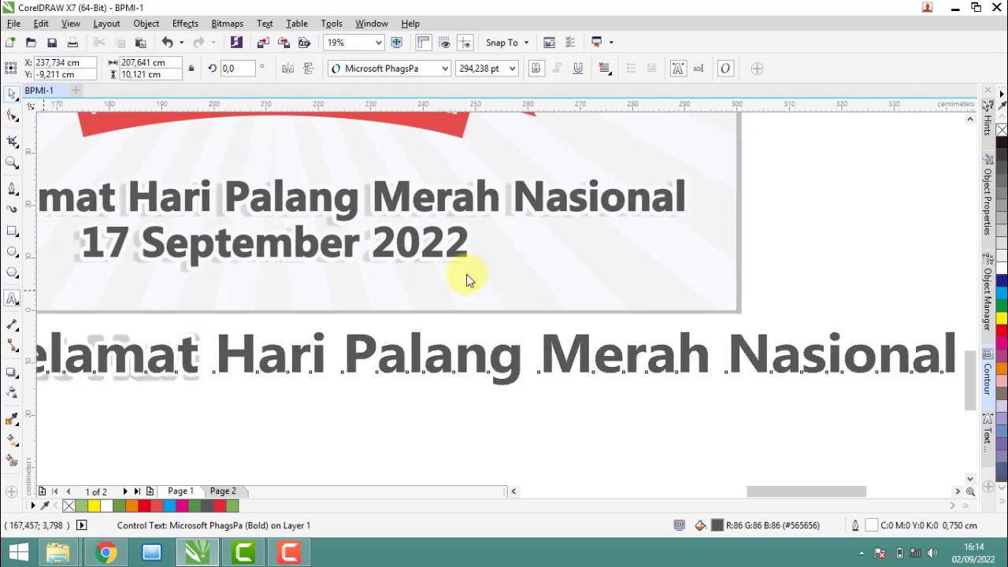
Step: Scale the new heading to about 78%, colour it red, and align it over the grey heading
{"action": "scroll", "coordinate": [534, 299], "scroll_direction": "down", "scroll_amount": 2}
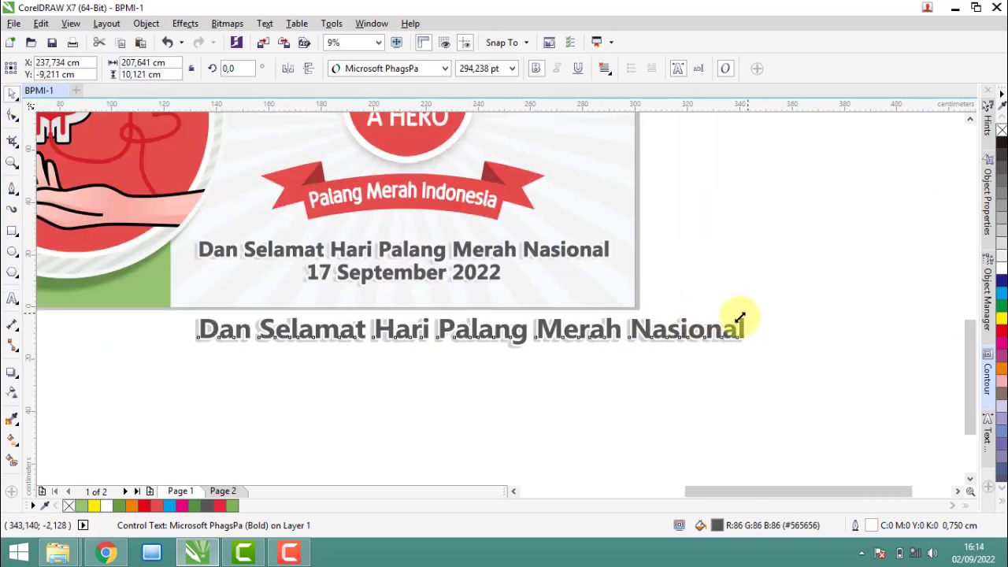
{"action": "left_click_drag", "start_coordinate": [740, 317], "coordinate": [630, 318]}
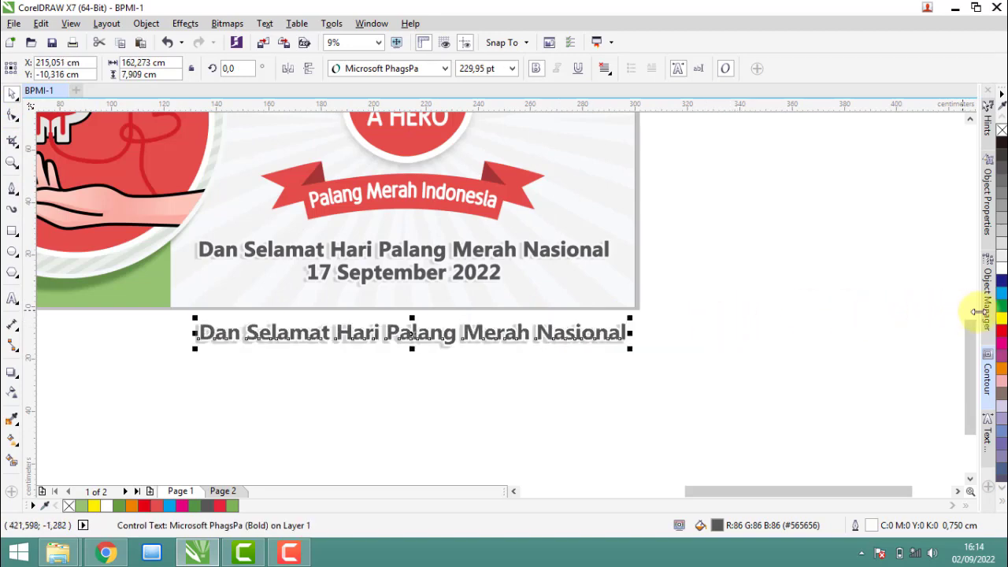
{"action": "left_click", "coordinate": [1001, 329]}
{"action": "left_click_drag", "start_coordinate": [206, 337], "coordinate": [204, 255]}
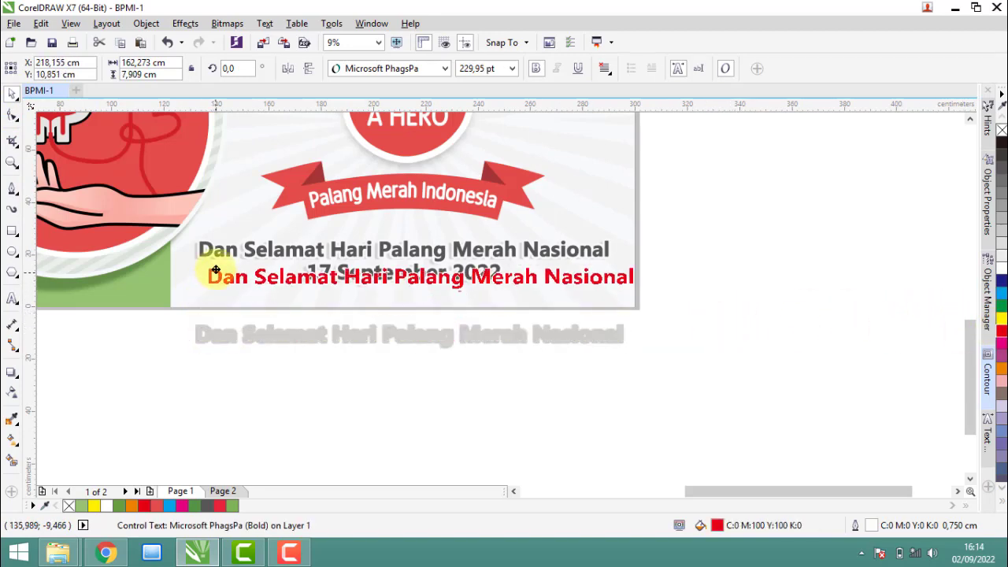
{"action": "scroll", "coordinate": [206, 256], "scroll_direction": "up", "scroll_amount": 3}
{"action": "scroll", "coordinate": [224, 265], "scroll_direction": "up", "scroll_amount": 2}
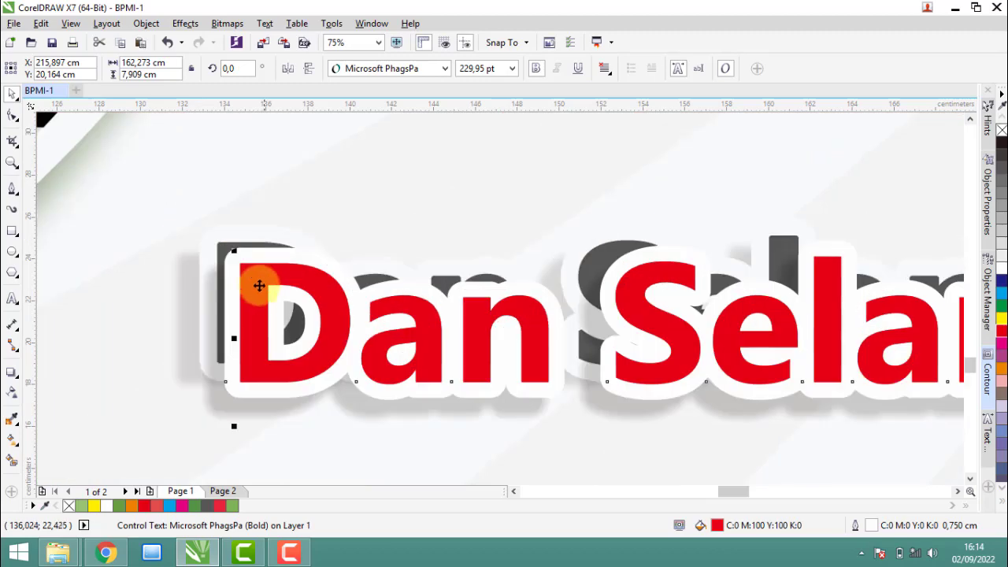
{"action": "left_click_drag", "start_coordinate": [259, 284], "coordinate": [238, 268]}
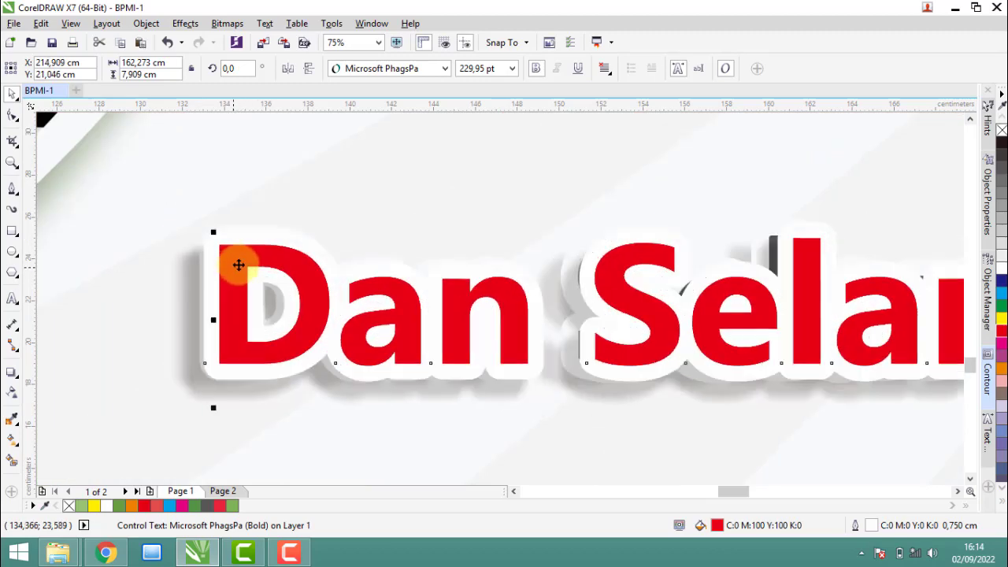
{"action": "scroll", "coordinate": [238, 266], "scroll_direction": "up", "scroll_amount": 2}
{"action": "scroll", "coordinate": [236, 256], "scroll_direction": "up", "scroll_amount": 1}
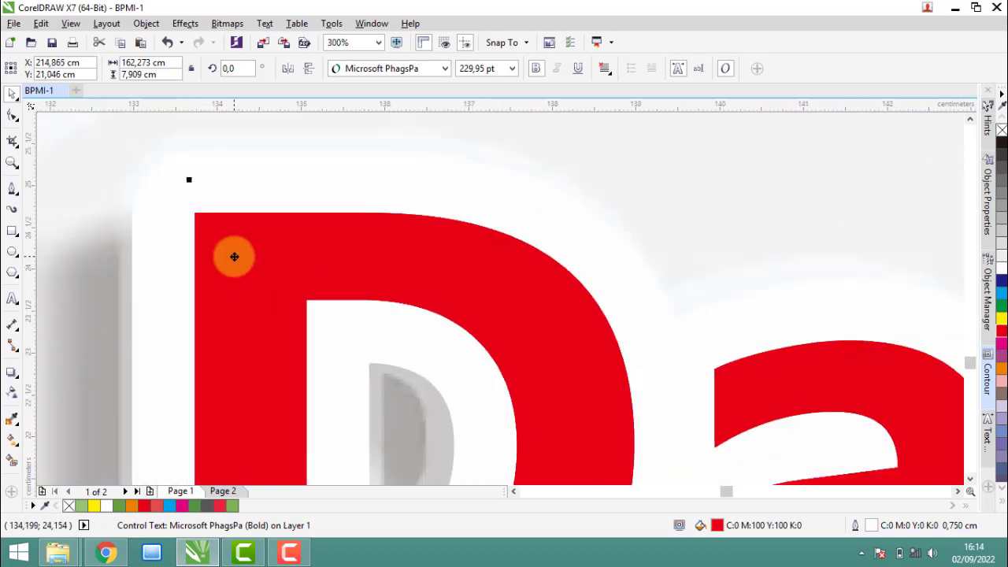
{"action": "scroll", "coordinate": [307, 288], "scroll_direction": "down", "scroll_amount": 1}
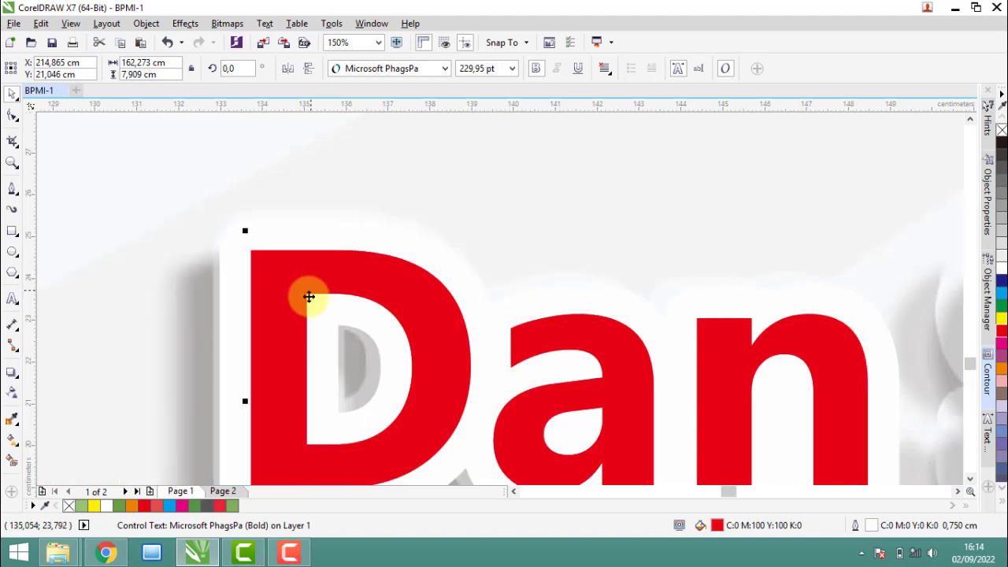
Step: Give the red heading a 1 cm outline width
{"action": "double_click", "coordinate": [870, 529]}
{"action": "type", "text": "1"}
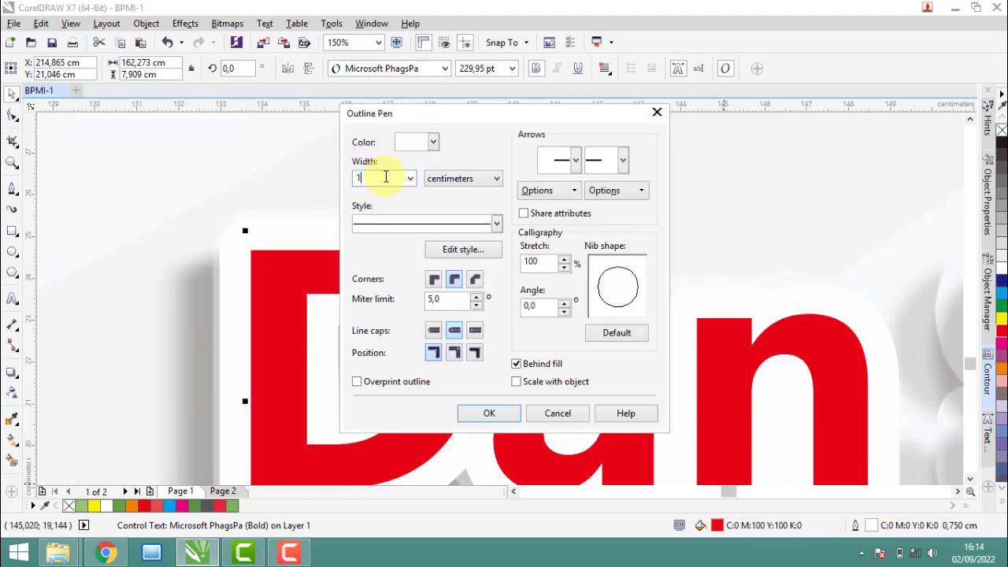
{"action": "key", "text": "Return"}
{"action": "scroll", "coordinate": [101, 246], "scroll_direction": "down", "scroll_amount": 3}
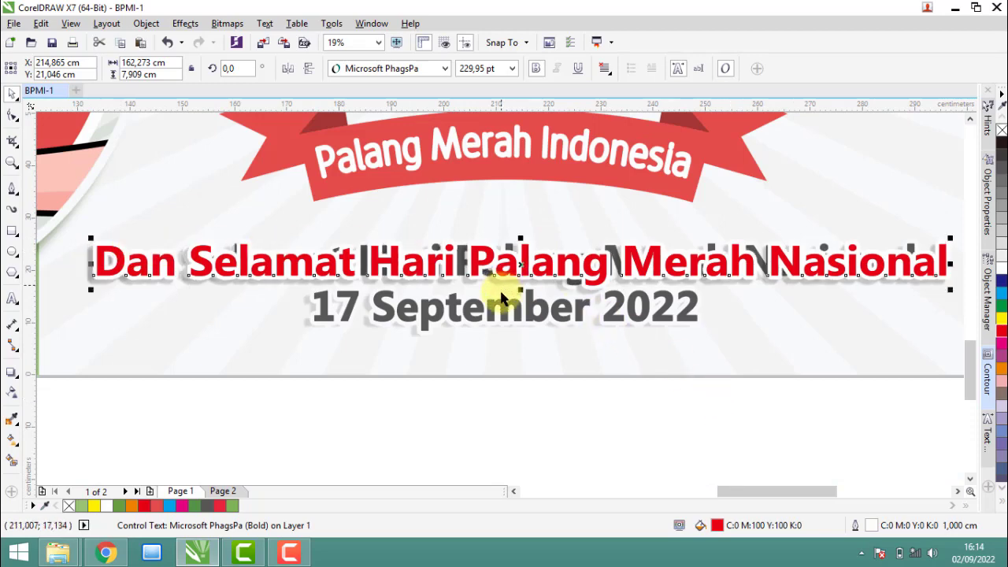
{"action": "scroll", "coordinate": [474, 378], "scroll_direction": "down", "scroll_amount": 1}
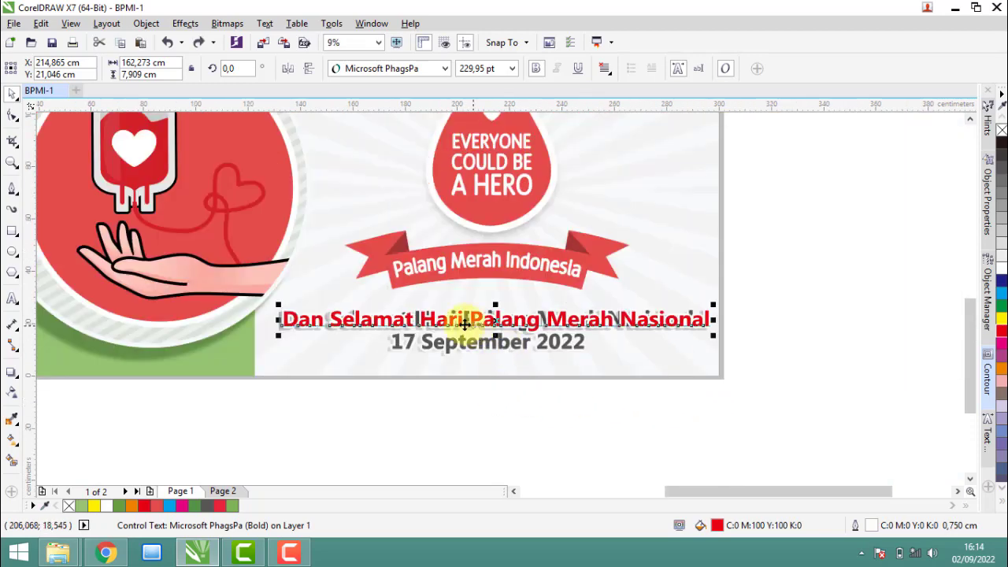
{"action": "scroll", "coordinate": [465, 323], "scroll_direction": "up", "scroll_amount": 2}
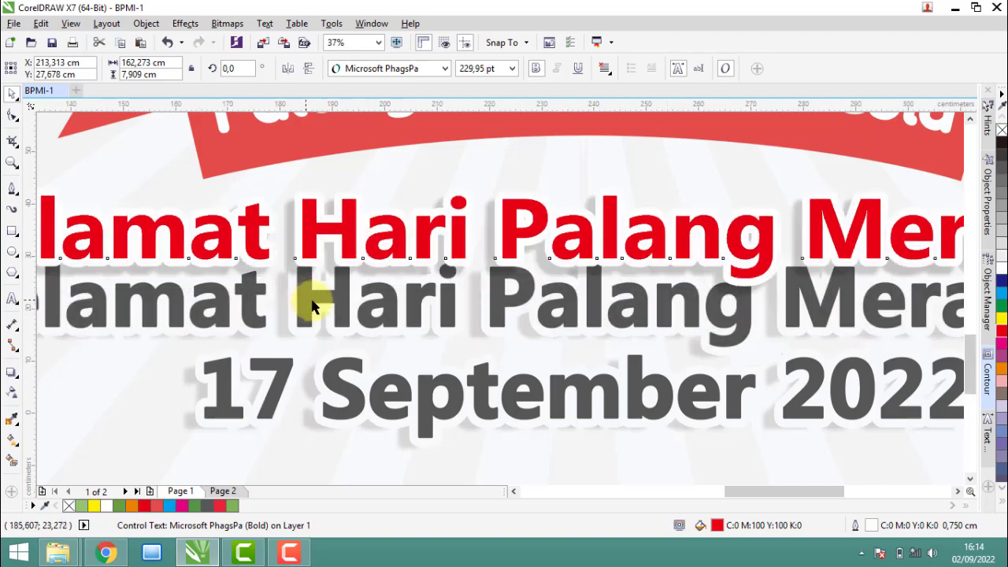
{"action": "scroll", "coordinate": [313, 306], "scroll_direction": "down", "scroll_amount": 1}
Step: Shrink the shadowed heading group slightly so it lines up with 'Nasional'
{"action": "left_click", "coordinate": [584, 282]}
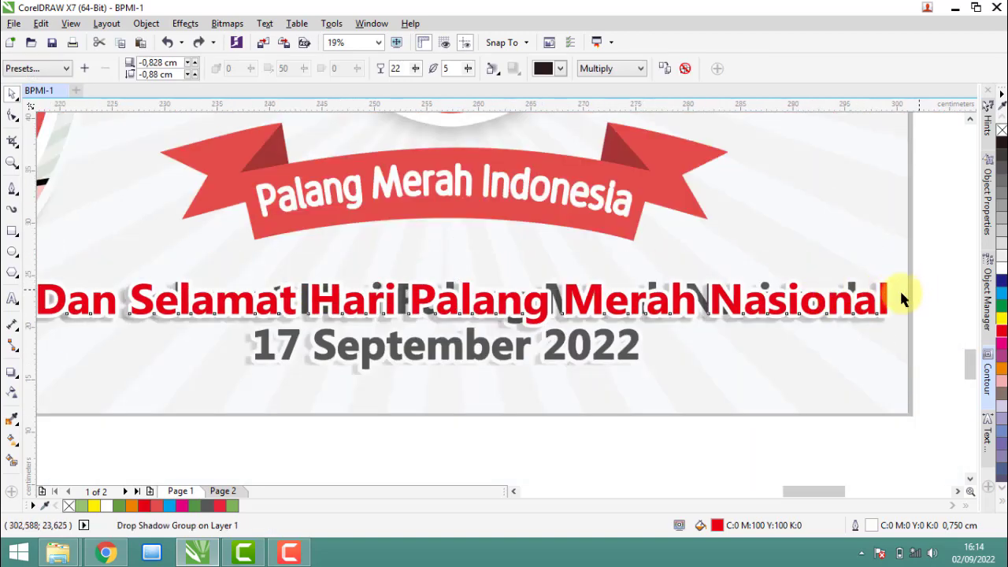
{"action": "scroll", "coordinate": [845, 364], "scroll_direction": "up", "scroll_amount": 1}
{"action": "scroll", "coordinate": [874, 393], "scroll_direction": "up", "scroll_amount": 1}
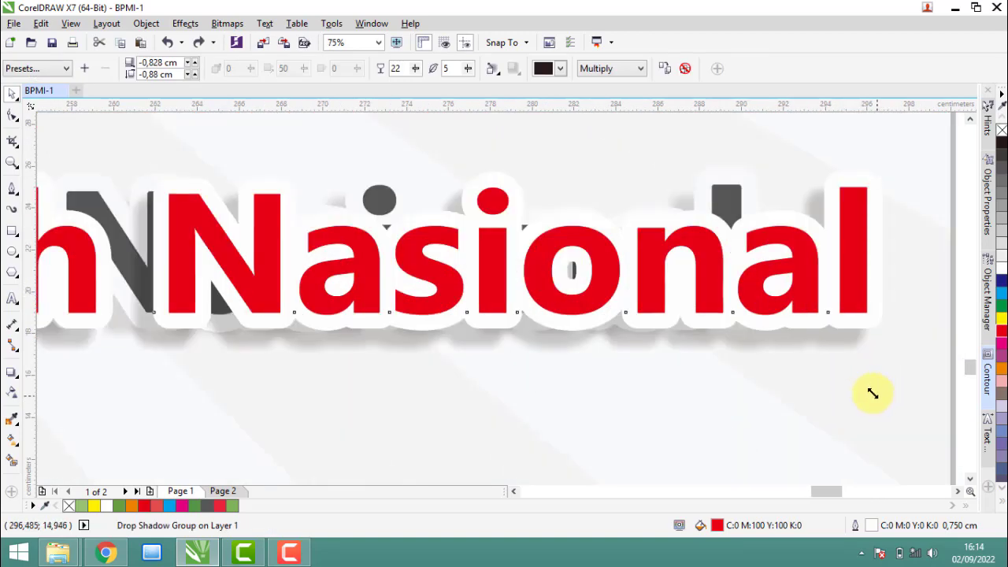
{"action": "left_click_drag", "start_coordinate": [872, 393], "coordinate": [738, 389]}
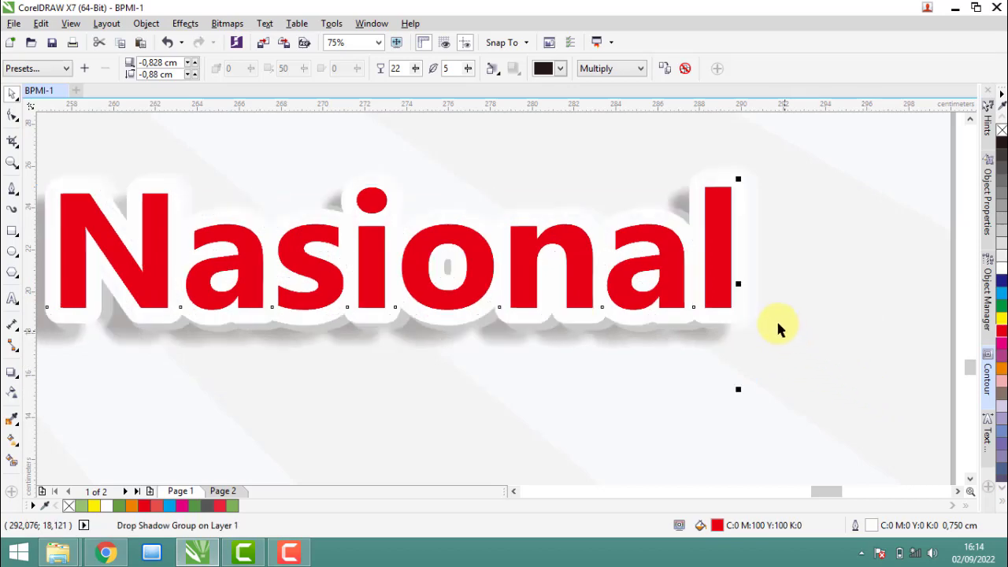
{"action": "scroll", "coordinate": [743, 272], "scroll_direction": "up", "scroll_amount": 1}
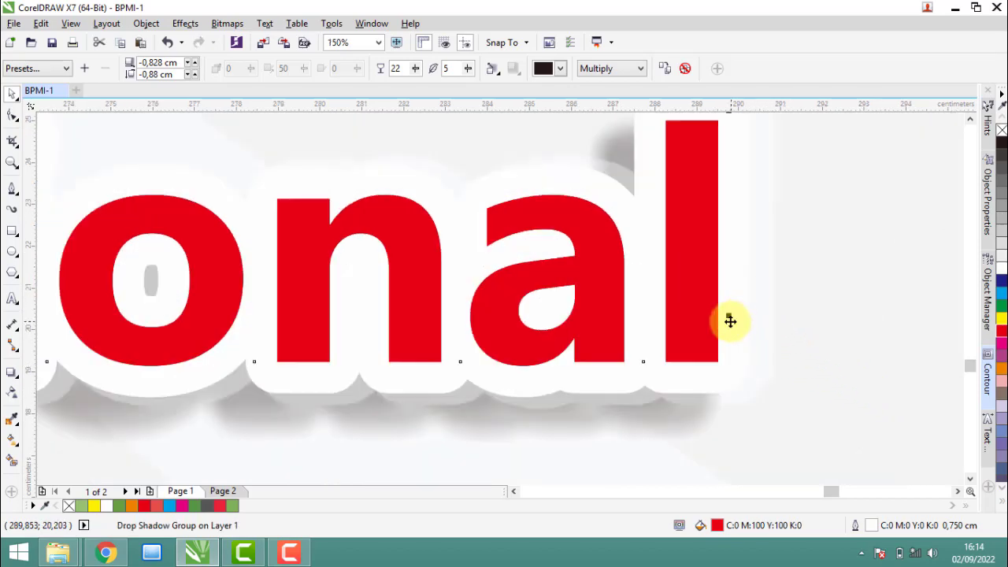
{"action": "scroll", "coordinate": [732, 312], "scroll_direction": "down", "scroll_amount": 1}
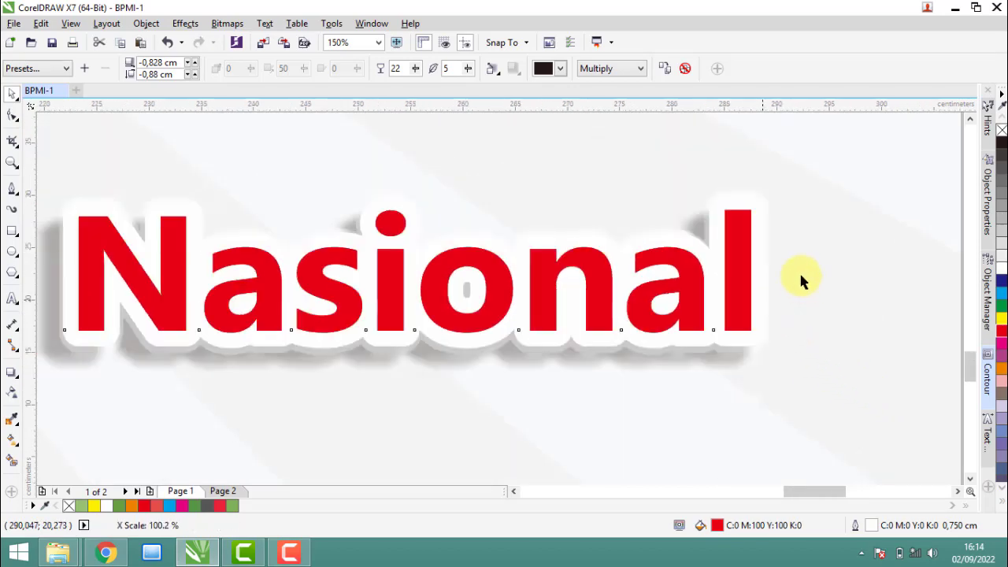
{"action": "scroll", "coordinate": [799, 278], "scroll_direction": "down", "scroll_amount": 2}
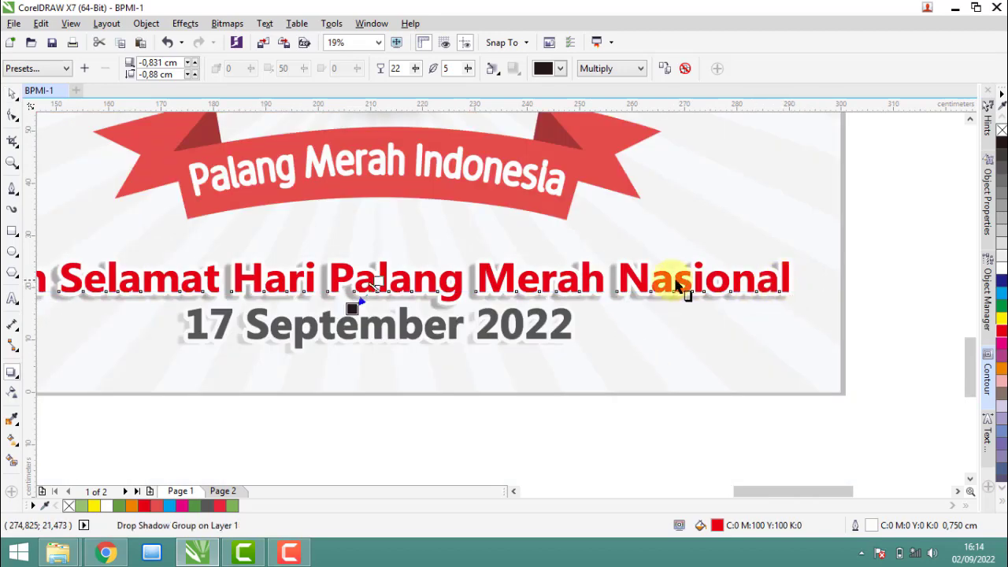
{"action": "left_click", "coordinate": [12, 94]}
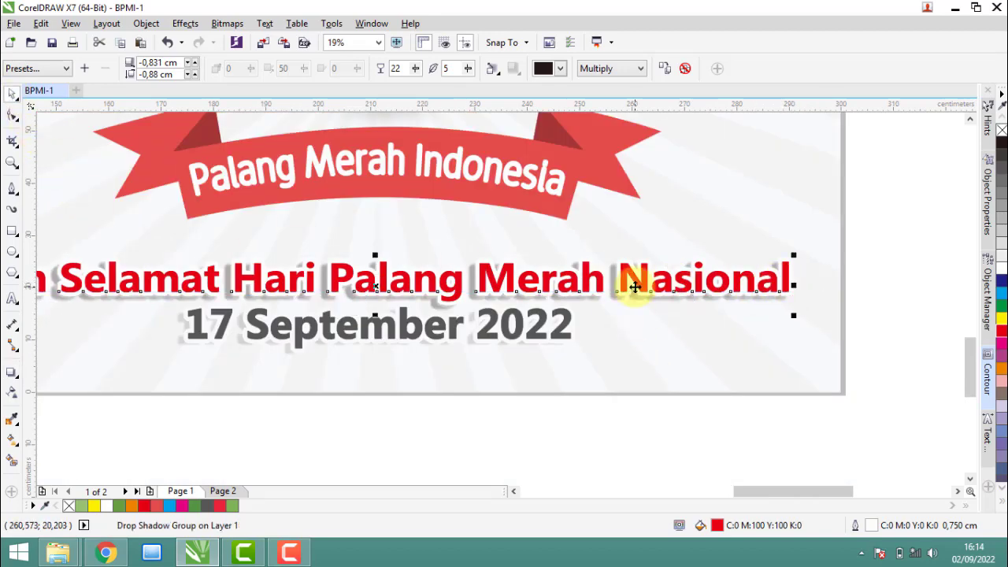
{"action": "key", "text": "F8"}
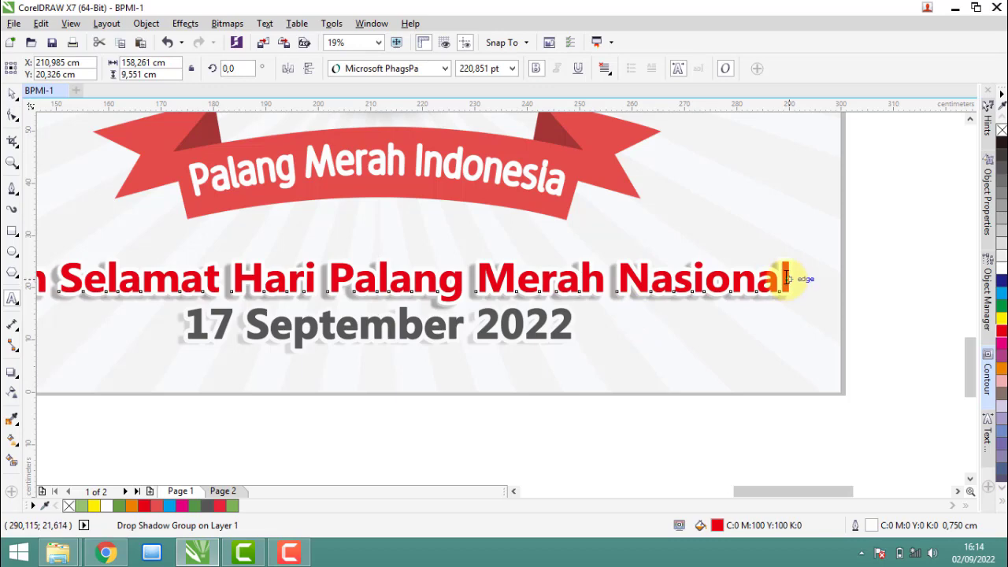
Step: Add a new line after 'Nasional', centre the greeting lines, and set 90% line spacing
{"action": "left_click", "coordinate": [786, 277]}
{"action": "key", "text": "Return"}
{"action": "type", "text": "17 September 2022"}
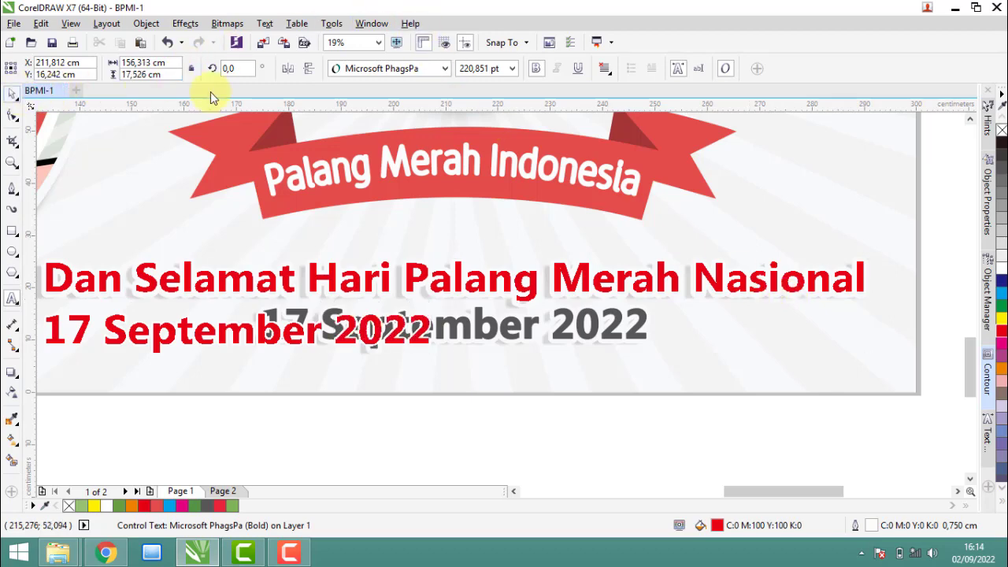
{"action": "left_click", "coordinate": [607, 70]}
{"action": "left_click", "coordinate": [634, 119]}
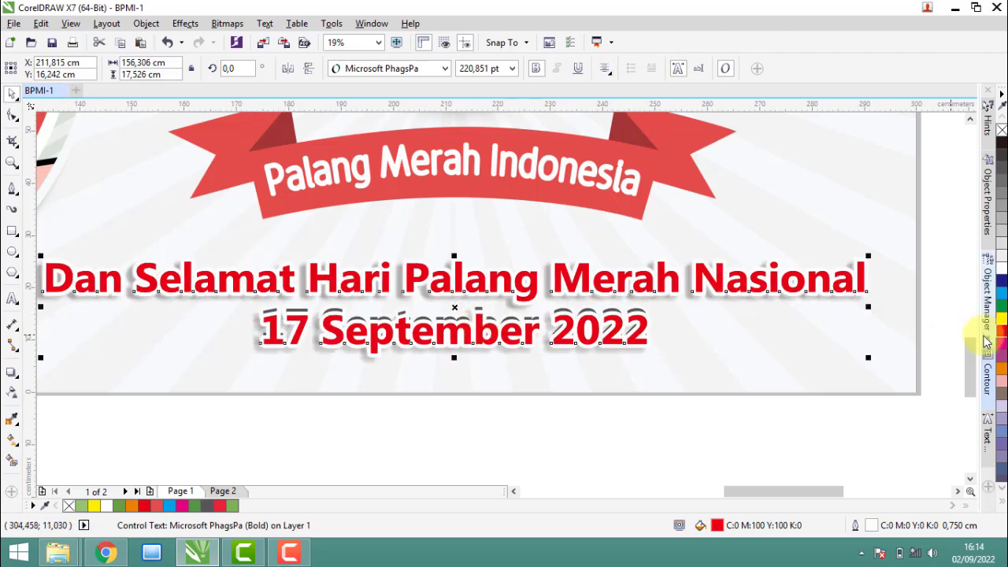
{"action": "left_click", "coordinate": [986, 429]}
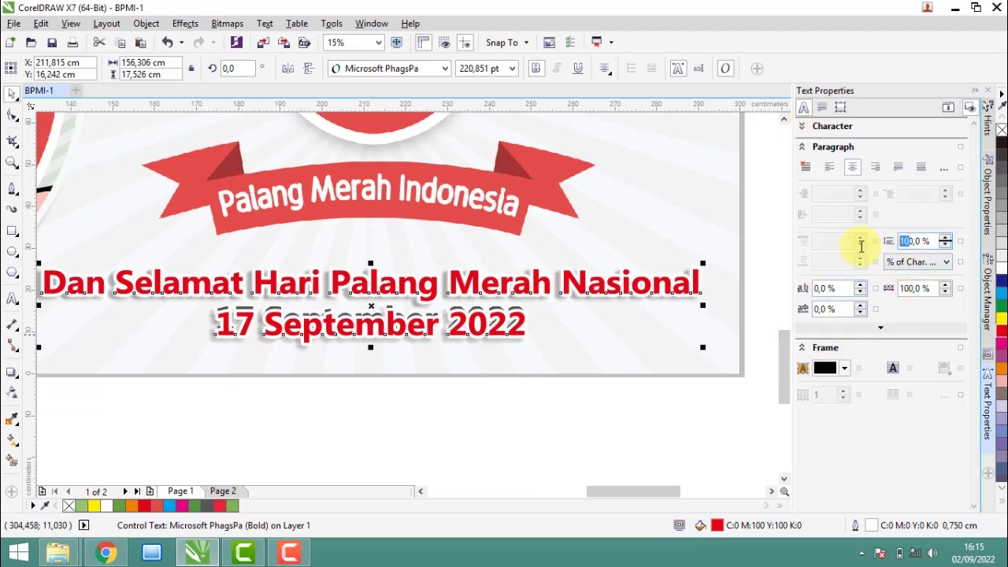
{"action": "type", "text": "9"}
{"action": "key", "text": "Return"}
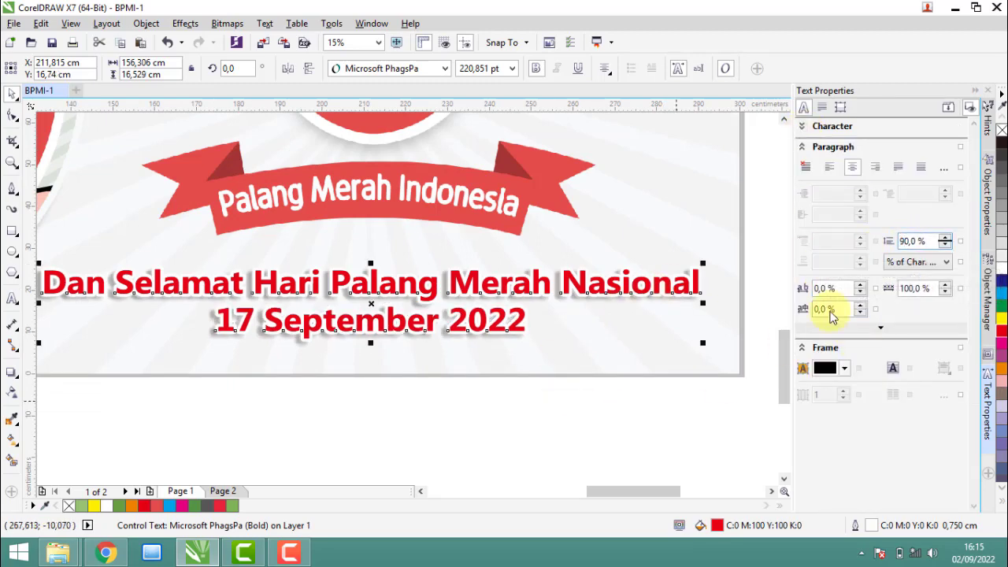
{"action": "left_click", "coordinate": [973, 90]}
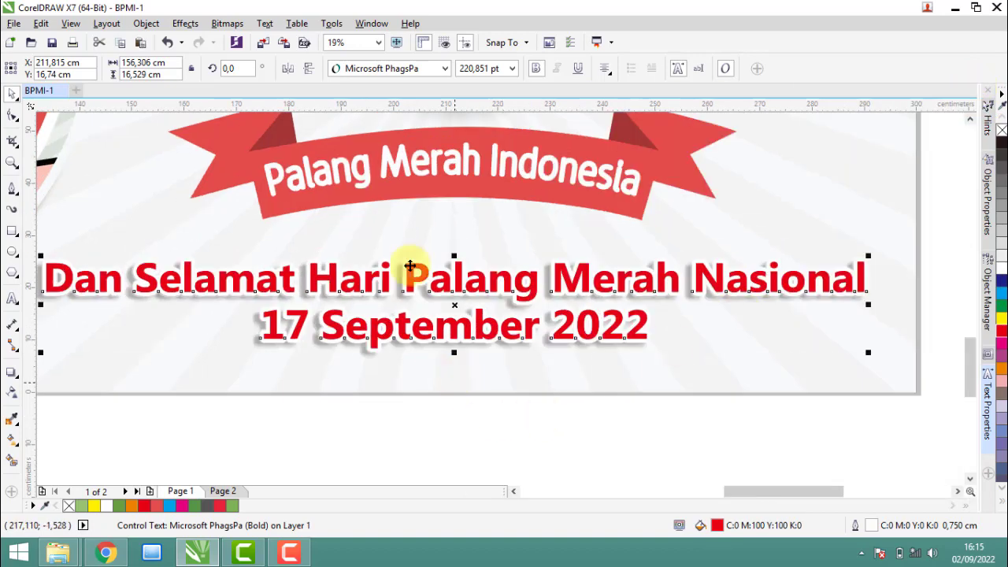
Step: Recolour the greeting text with the reference's dark grey and select the right-side text objects
{"action": "left_click_drag", "start_coordinate": [788, 370], "coordinate": [765, 328]}
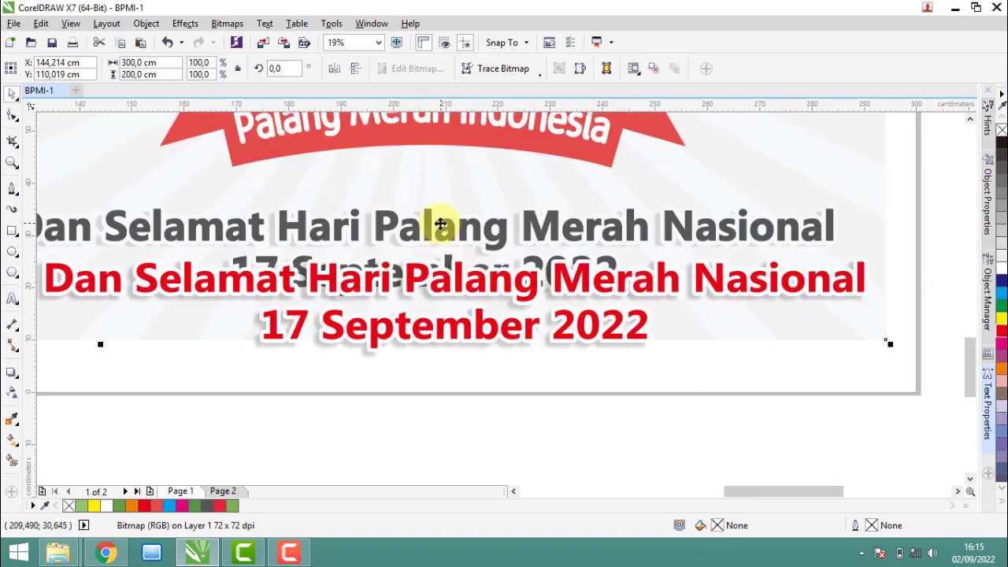
{"action": "scroll", "coordinate": [441, 224], "scroll_direction": "up", "scroll_amount": 3}
{"action": "left_click", "coordinate": [11, 419]}
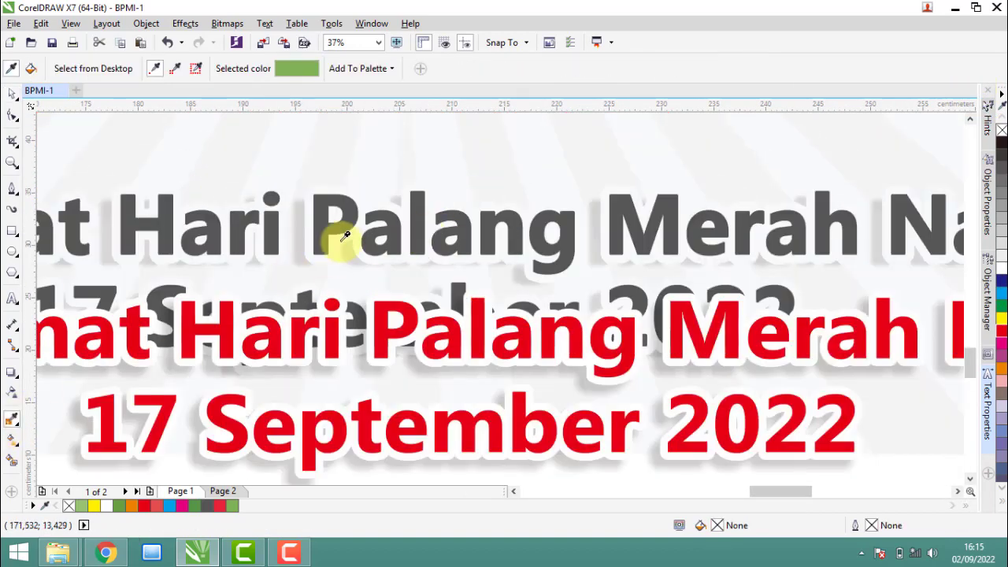
{"action": "left_click", "coordinate": [342, 223]}
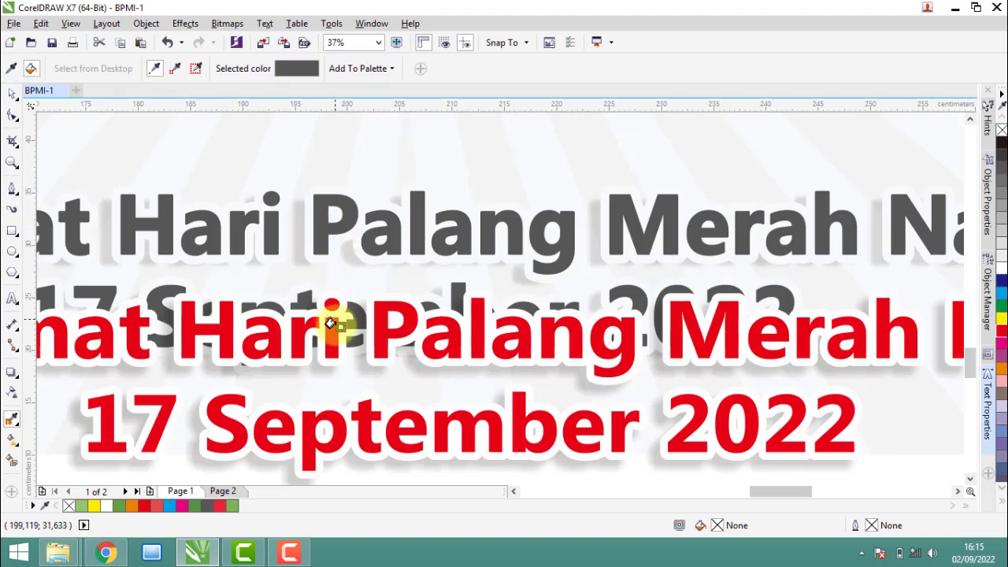
{"action": "left_click", "coordinate": [321, 331]}
{"action": "left_click", "coordinate": [12, 96]}
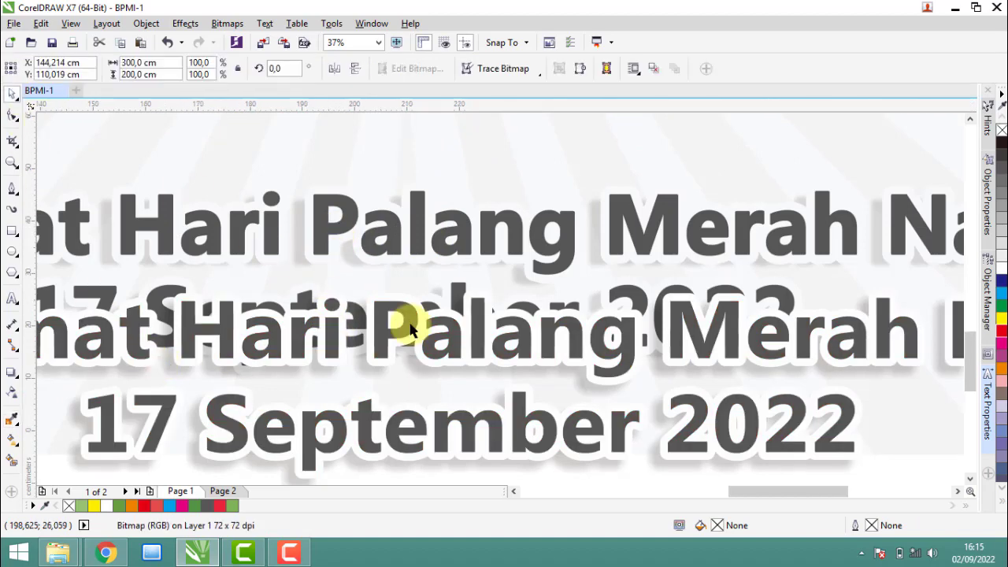
{"action": "scroll", "coordinate": [404, 326], "scroll_direction": "down", "scroll_amount": 5}
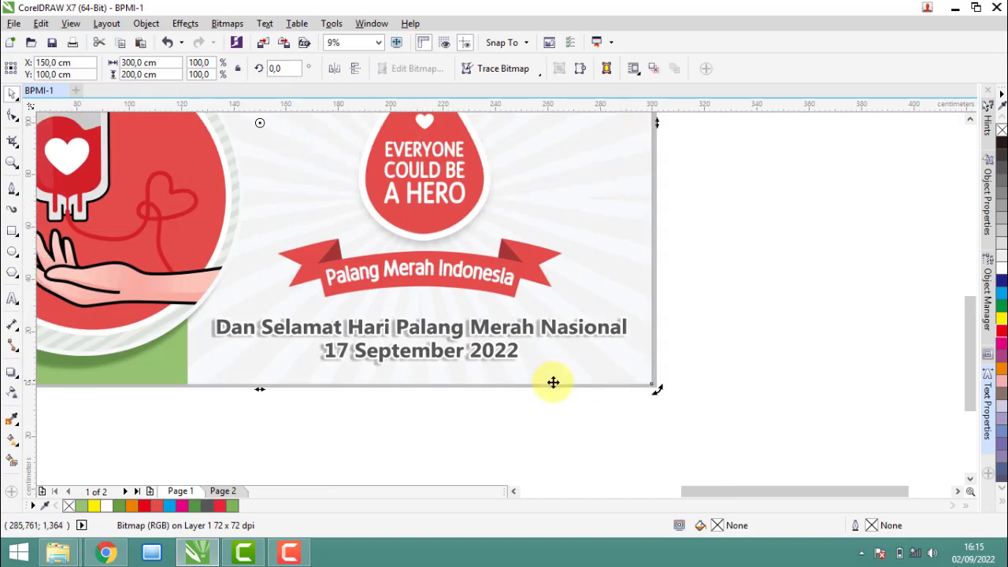
{"action": "scroll", "coordinate": [630, 386], "scroll_direction": "down", "scroll_amount": 3}
{"action": "left_click_drag", "start_coordinate": [671, 408], "coordinate": [441, 242]}
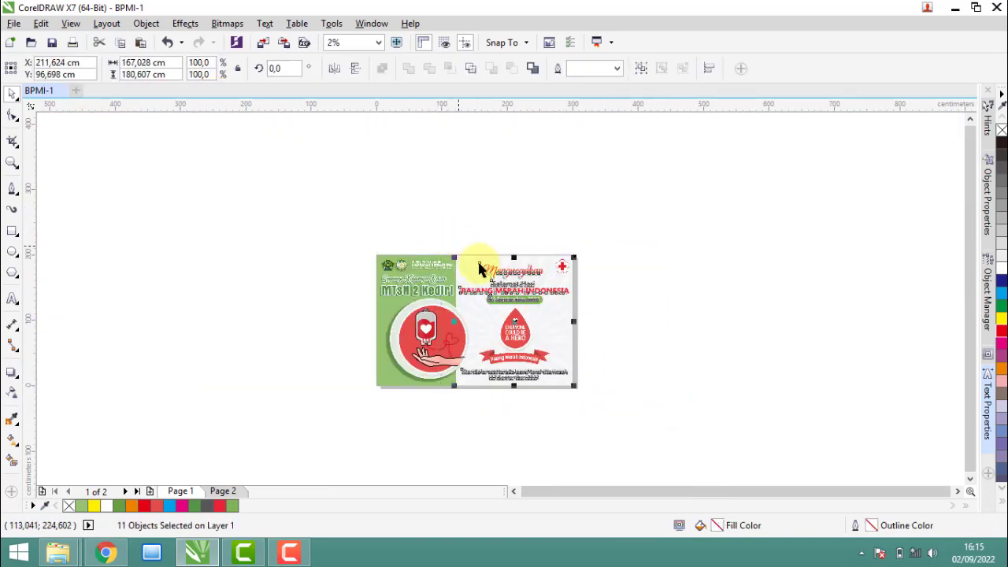
Step: Group the selected text objects and paste the group onto the Page 2 artwork
{"action": "key", "text": "ctrl+g"}
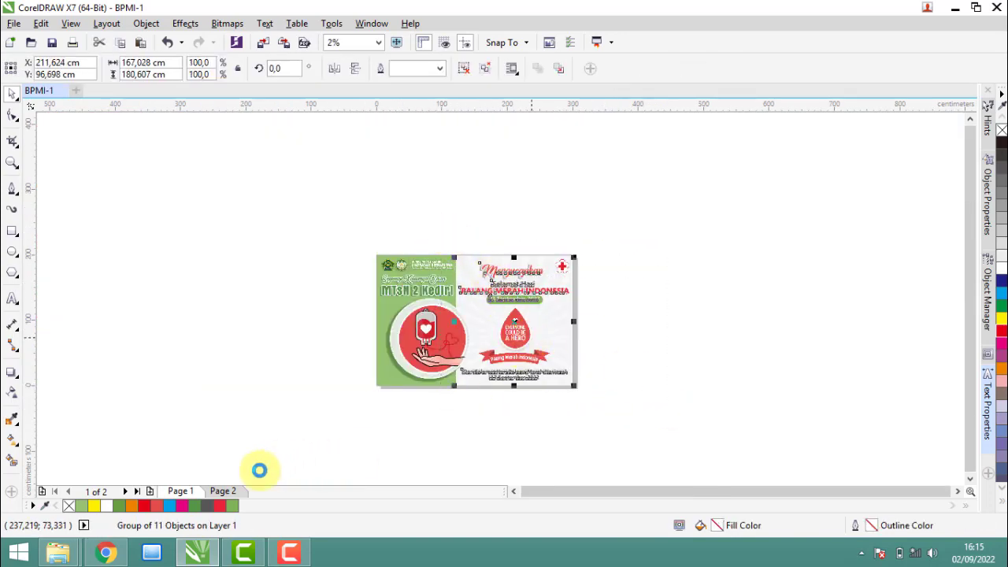
{"action": "left_click", "coordinate": [233, 490]}
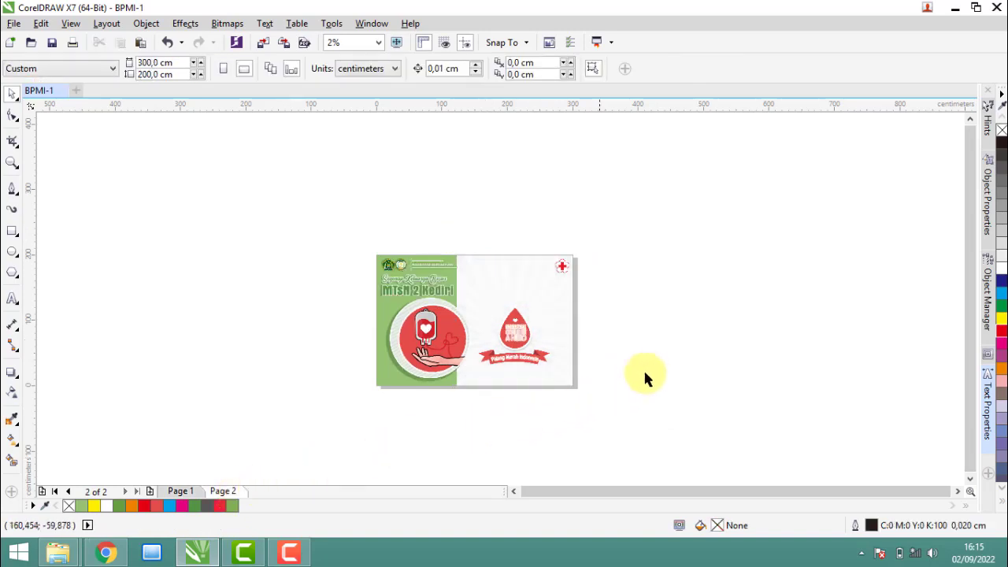
{"action": "key", "text": "ctrl+v"}
{"action": "left_click", "coordinate": [668, 370]}
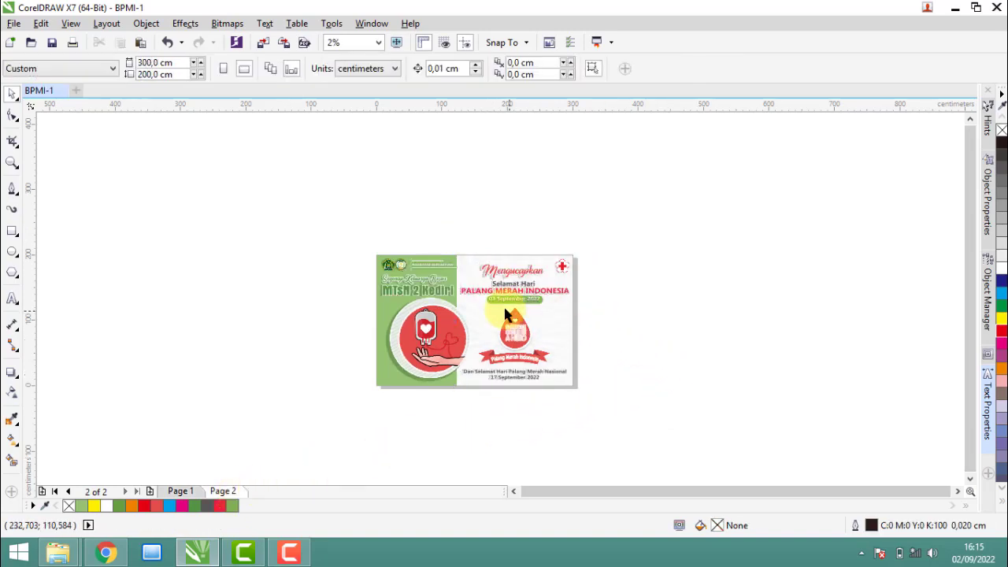
{"action": "scroll", "coordinate": [532, 326], "scroll_direction": "up", "scroll_amount": 2}
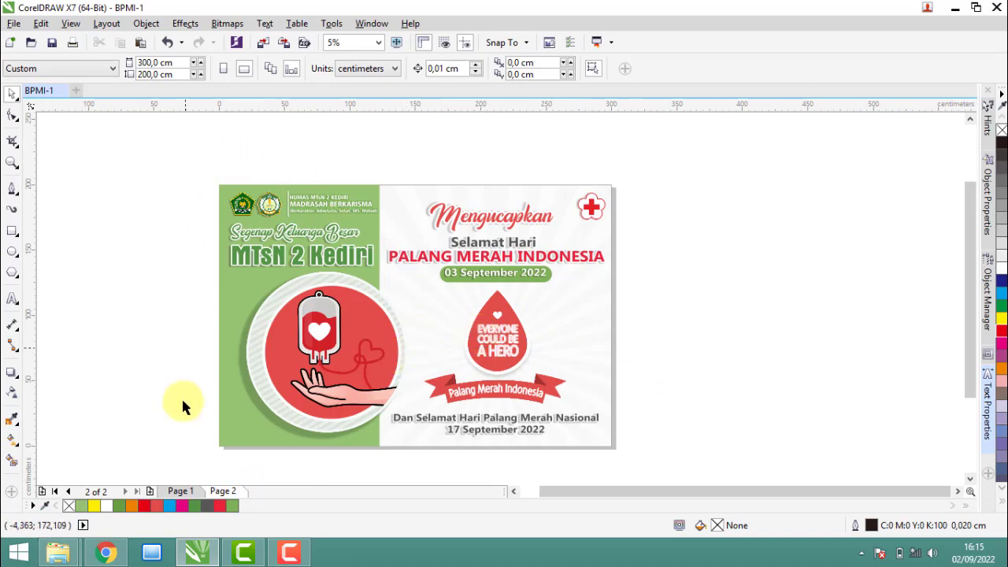
Step: Delete the reference image and remove Page 1 from the document
{"action": "left_click", "coordinate": [180, 490]}
{"action": "left_click", "coordinate": [366, 332]}
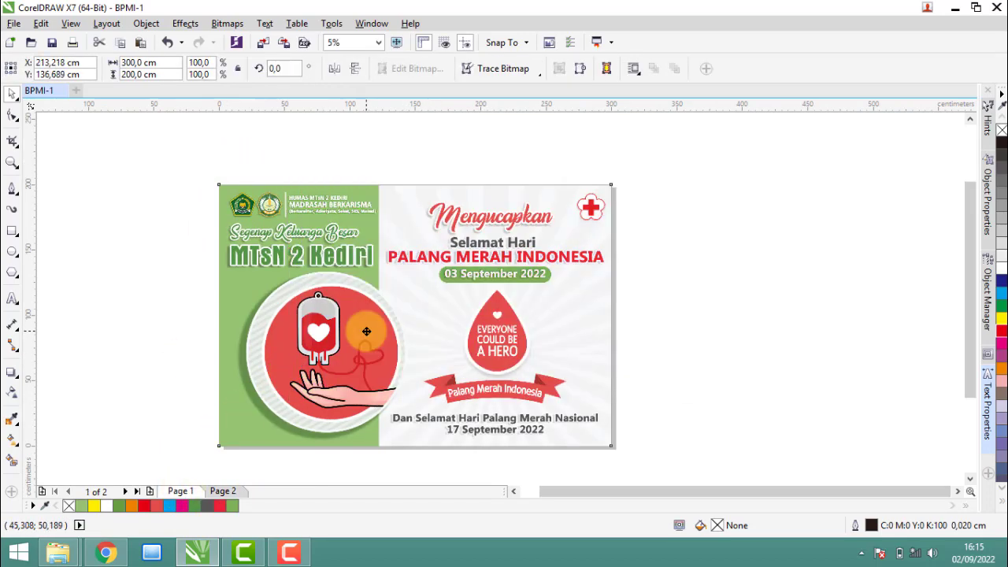
{"action": "key", "text": "Delete"}
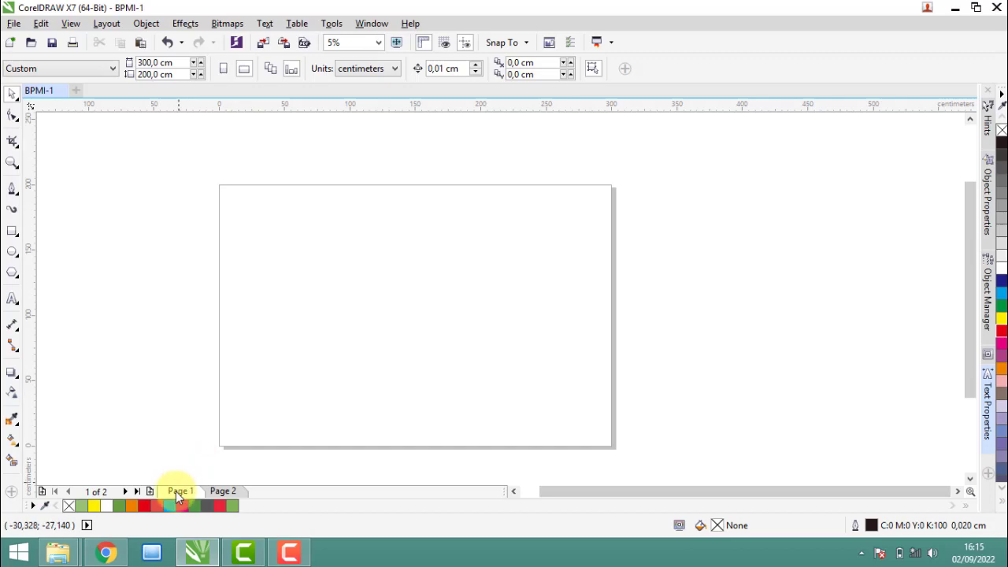
{"action": "right_click", "coordinate": [175, 492]}
{"action": "left_click", "coordinate": [252, 450]}
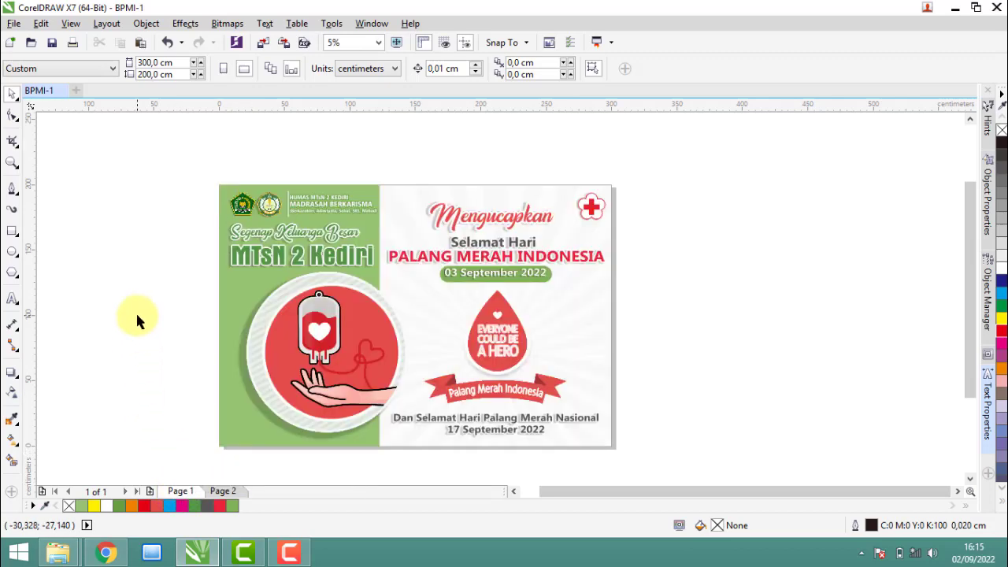
Step: Group all 11 banner objects into one and zoom to fit the whole banner
{"action": "key", "text": "ctrl+a"}
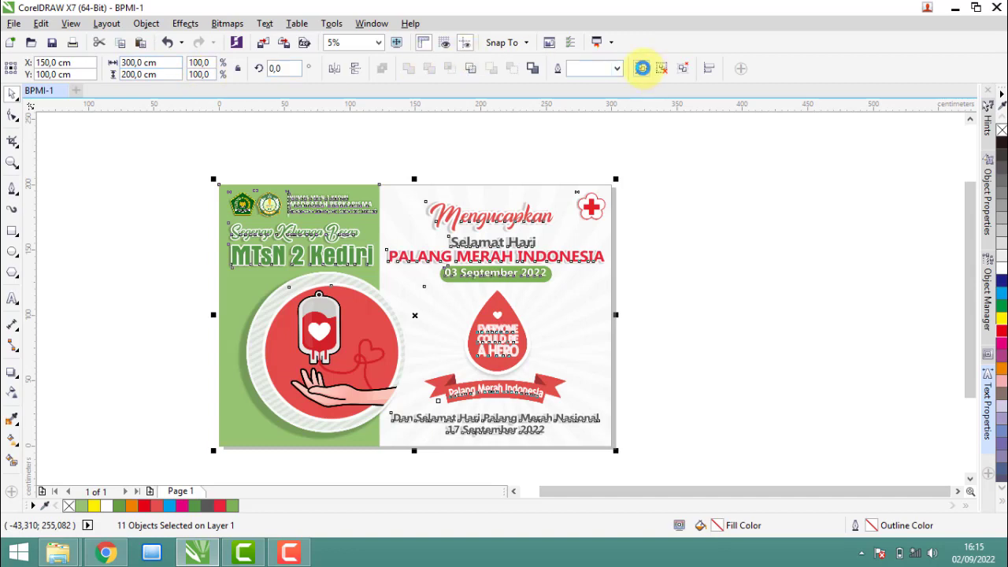
{"action": "left_click", "coordinate": [642, 67]}
{"action": "left_click", "coordinate": [378, 42]}
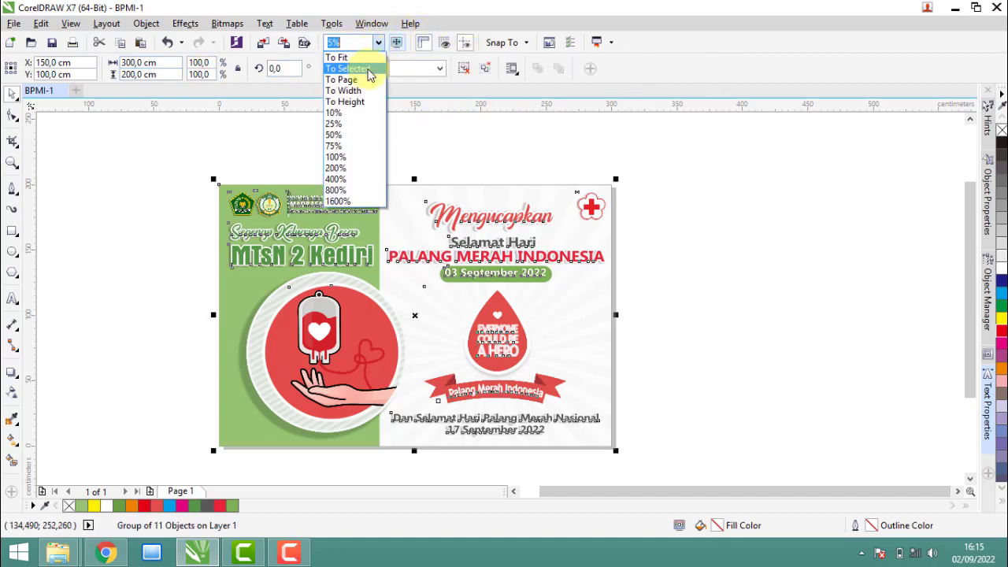
{"action": "left_click", "coordinate": [355, 79]}
{"action": "key", "text": "Escape"}
Step: Save the banner as BPMI-1 (CDR) in E:\...\BPMI-1C, then view the BPMI-1 preview image
{"action": "left_click", "coordinate": [13, 23]}
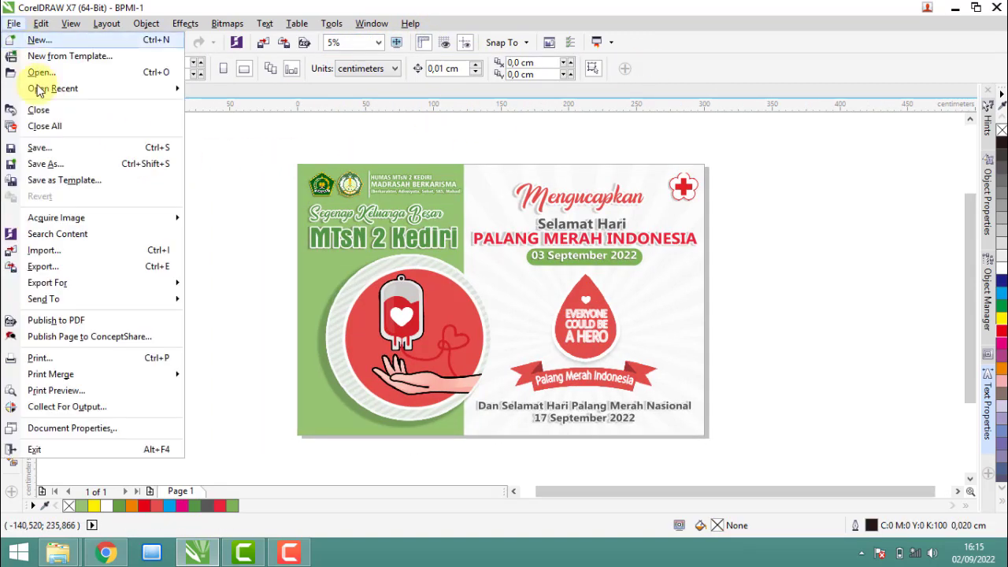
{"action": "left_click", "coordinate": [41, 163]}
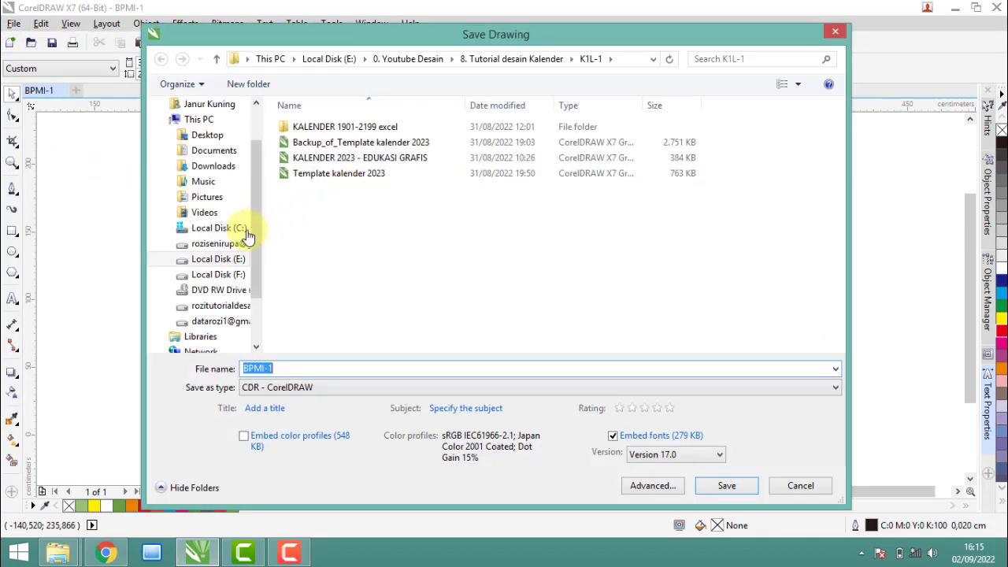
{"action": "mouse_move", "coordinate": [218, 259]}
{"action": "left_click", "coordinate": [241, 260]}
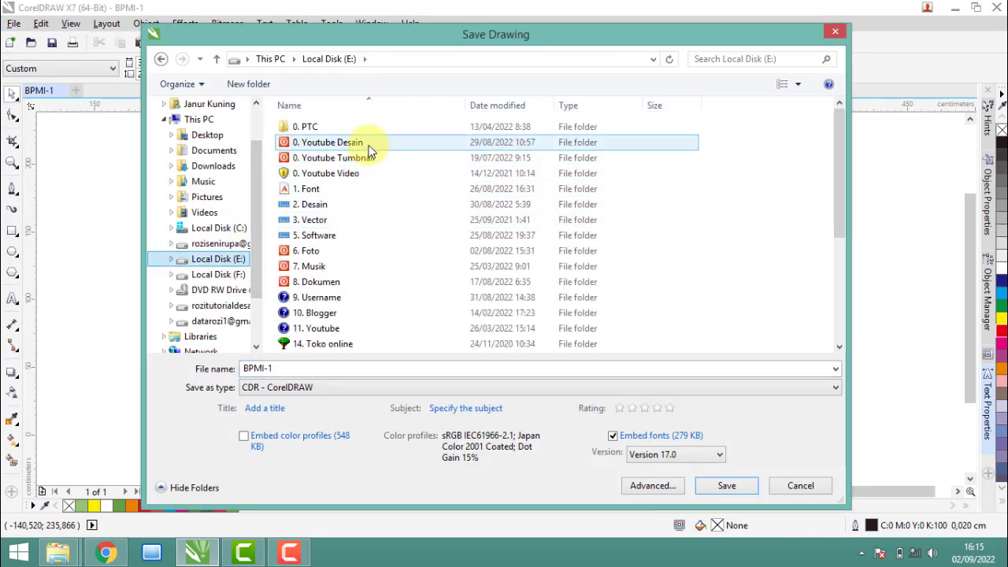
{"action": "double_click", "coordinate": [367, 143]}
{"action": "double_click", "coordinate": [389, 189]}
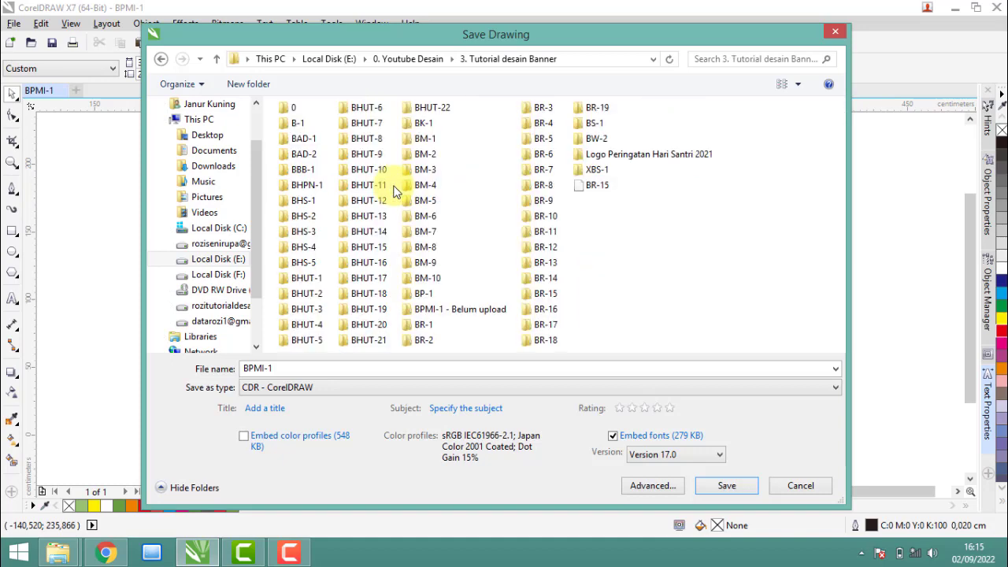
{"action": "left_click", "coordinate": [426, 309]}
{"action": "key", "text": "Return"}
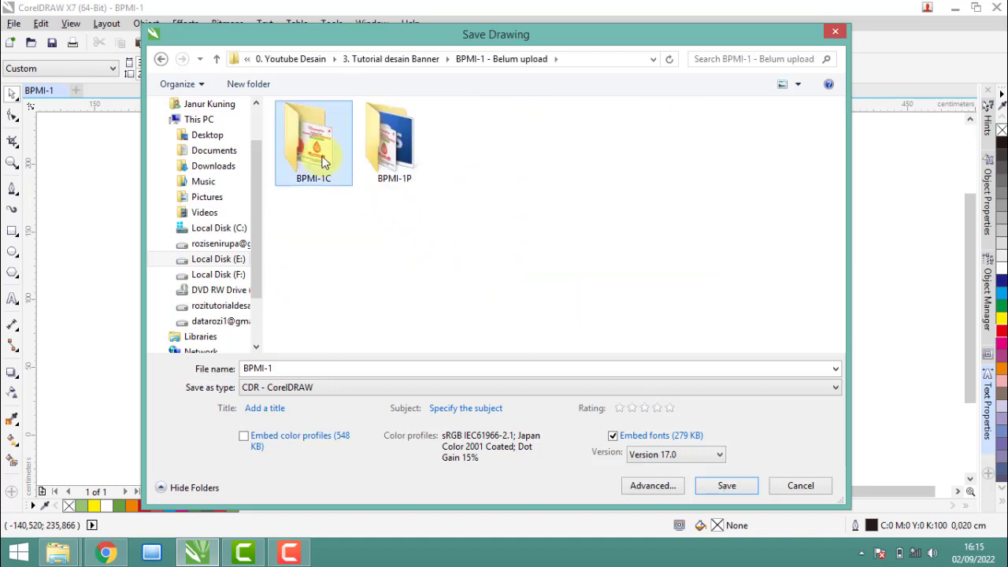
{"action": "double_click", "coordinate": [326, 148]}
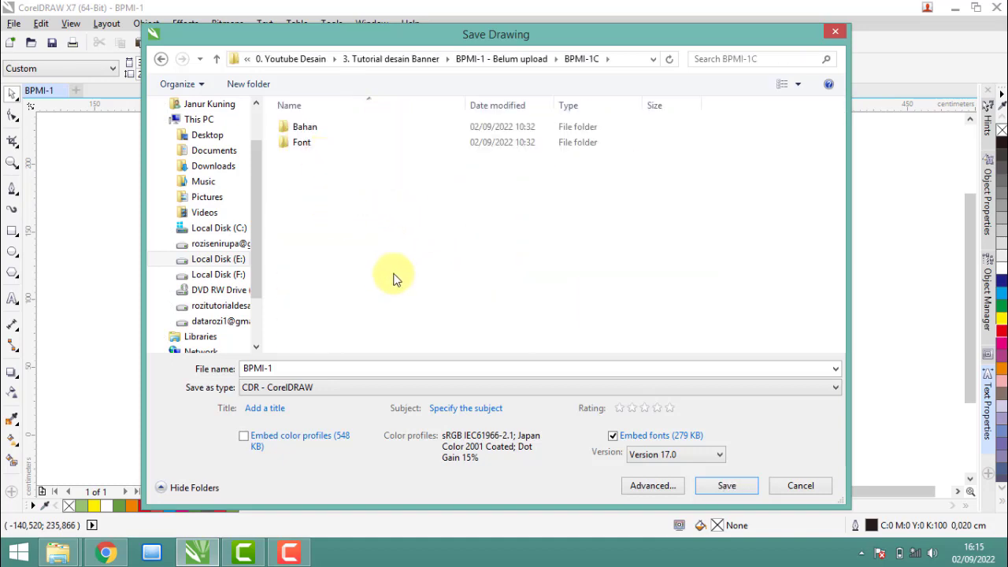
{"action": "left_click", "coordinate": [726, 485]}
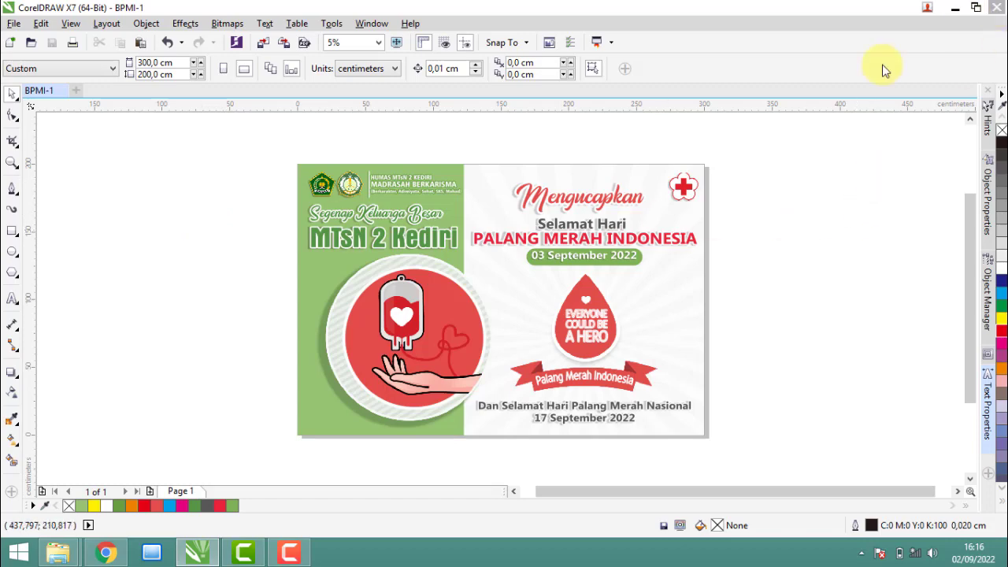
{"action": "mouse_move", "coordinate": [57, 553]}
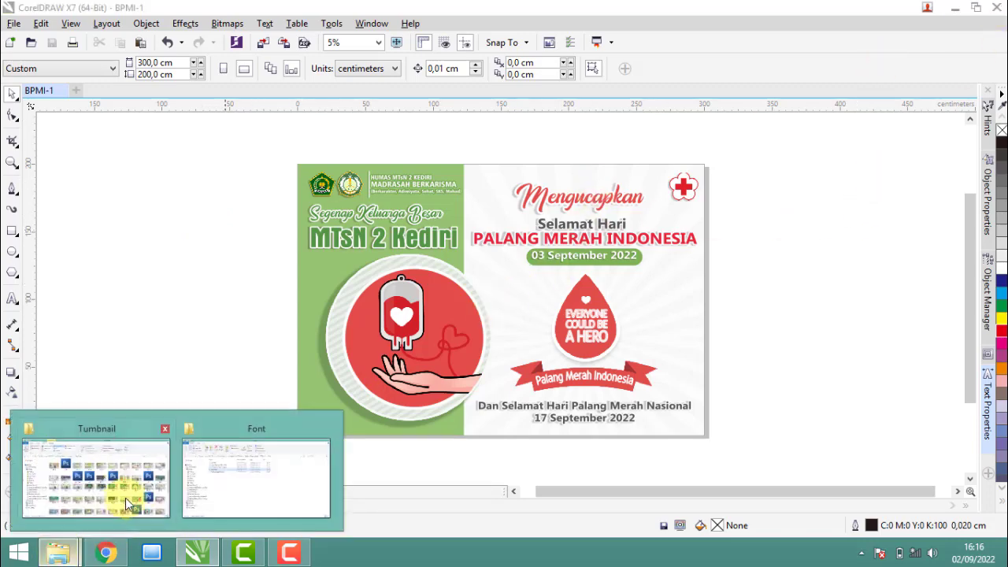
{"action": "left_click", "coordinate": [126, 504]}
{"action": "double_click", "coordinate": [713, 268]}
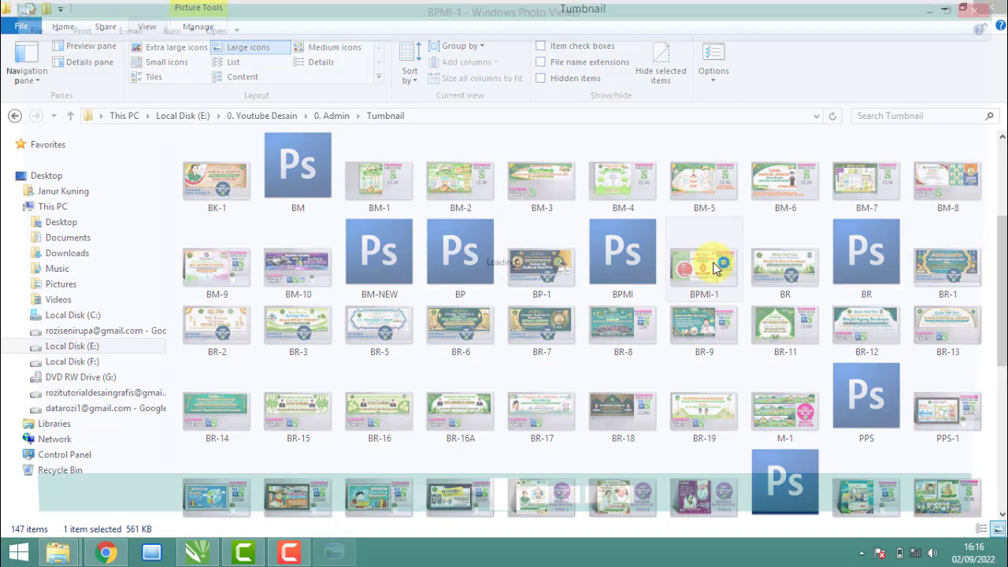